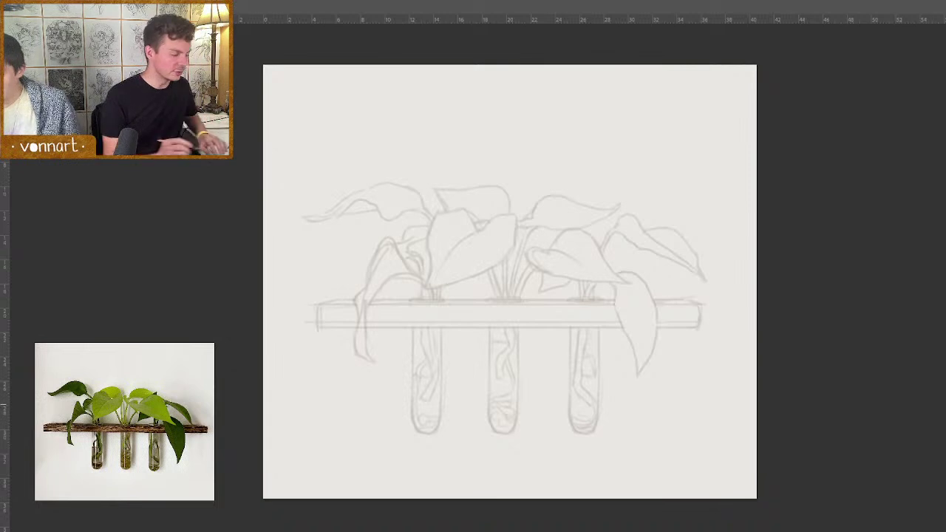
- Bring the hidden color, tool and layer panels back into view
{"action": "key", "text": "Tab"}
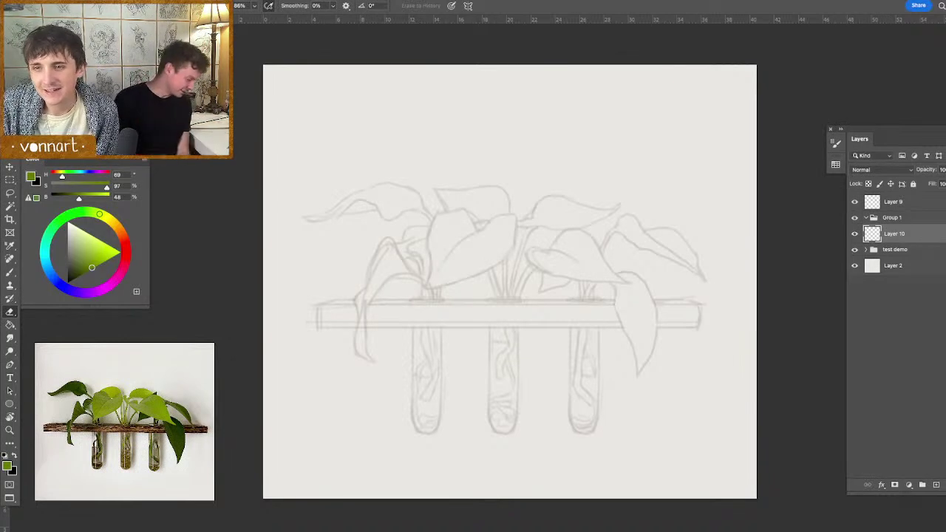
{"action": "key", "text": "Tab"}
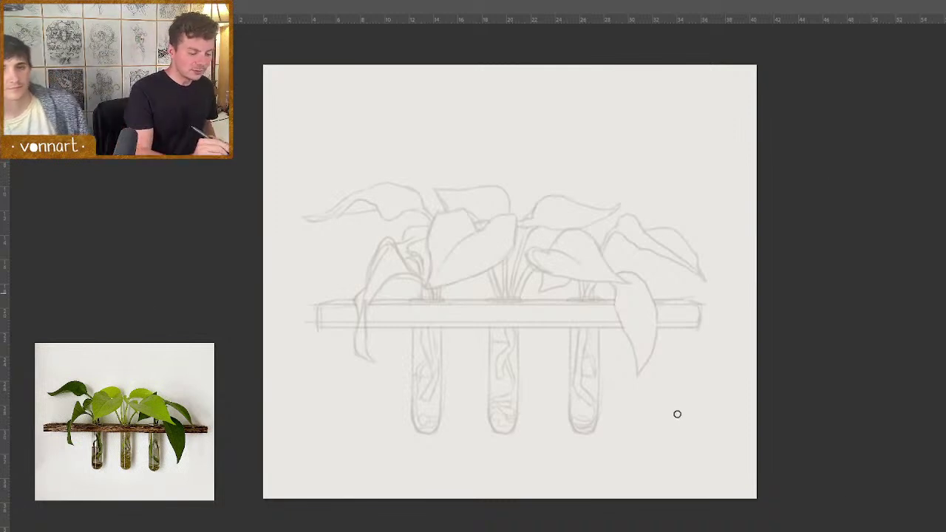
{"action": "key", "text": "Tab"}
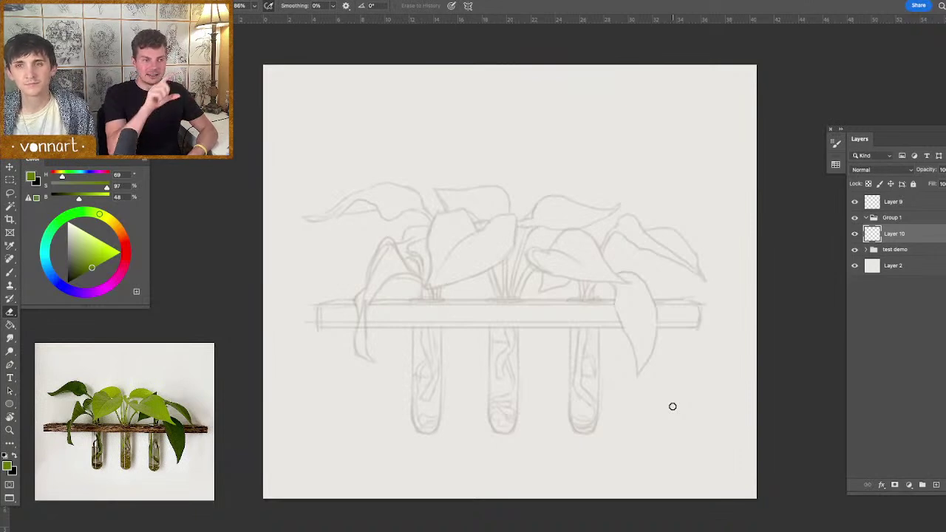
- Hide the test demo layer group and set up the Brush with a very dark green (H 69, S 100, B 12)
{"action": "left_click", "coordinate": [856, 251]}
{"action": "left_click", "coordinate": [855, 251]}
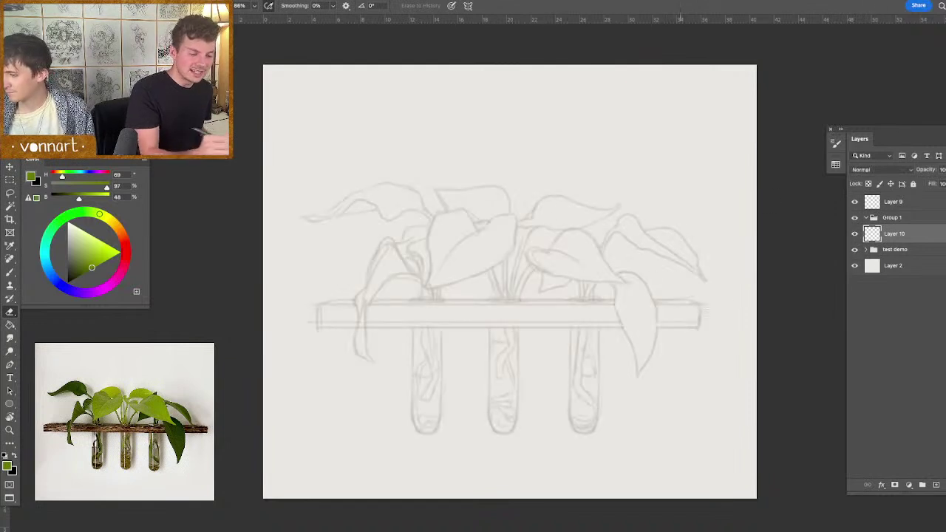
{"action": "left_click", "coordinate": [855, 251]}
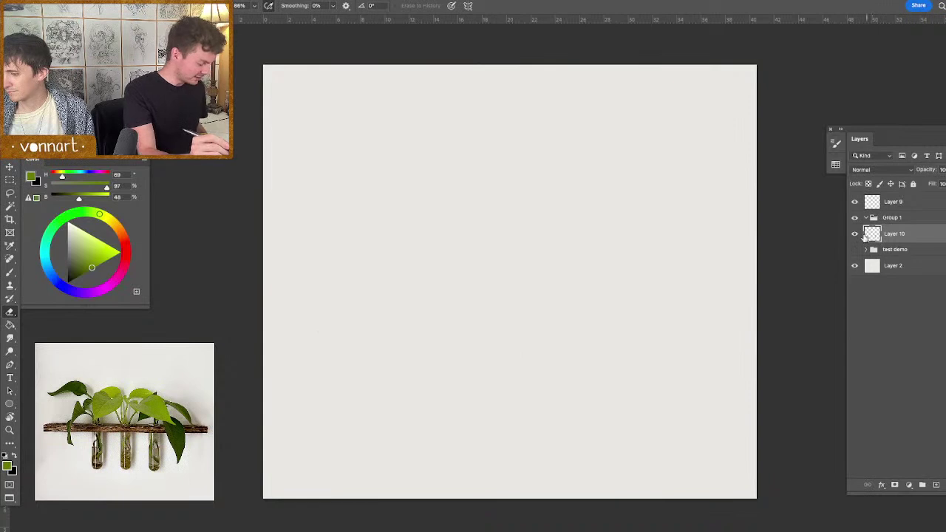
{"action": "key", "text": "b"}
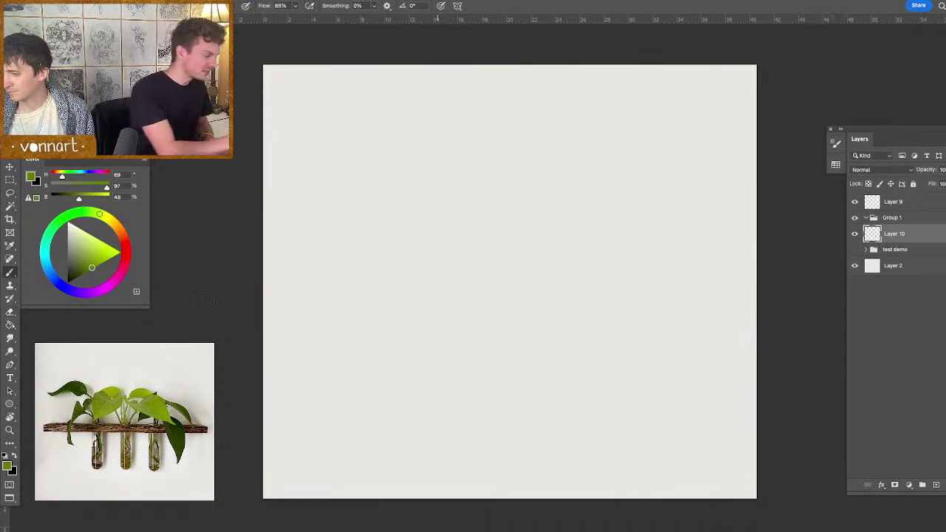
{"action": "left_click", "coordinate": [73, 280]}
{"action": "left_click_drag", "start_coordinate": [528, 323], "coordinate": [516, 325]}
{"action": "mouse_move", "coordinate": [668, 285]}
{"action": "left_mouse_down"}
{"action": "mouse_move", "coordinate": [541, 362]}
{"action": "mouse_move", "coordinate": [369, 406]}
{"action": "mouse_move", "coordinate": [363, 392]}
{"action": "mouse_move", "coordinate": [346, 400]}
{"action": "mouse_move", "coordinate": [380, 426]}
{"action": "mouse_move", "coordinate": [374, 384]}
{"action": "mouse_move", "coordinate": [348, 406]}
{"action": "mouse_move", "coordinate": [386, 425]}
{"action": "left_mouse_up"}
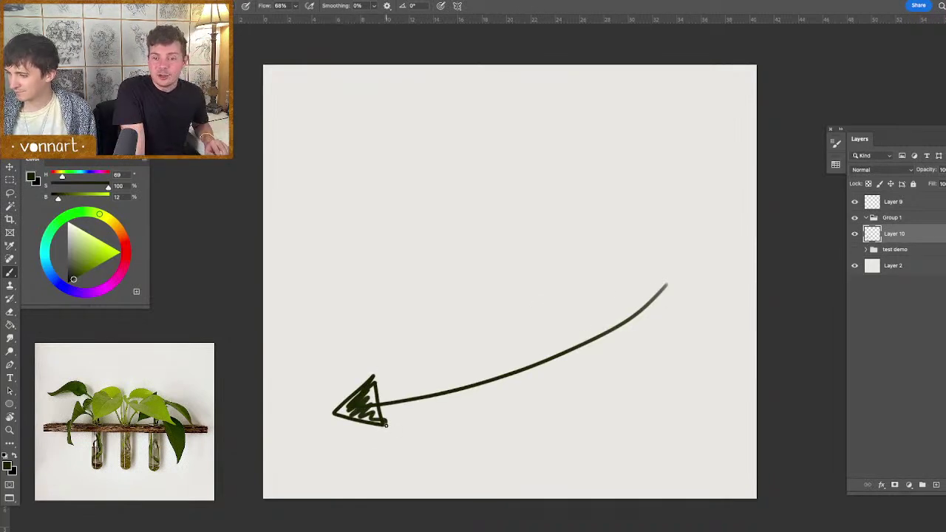
{"action": "key", "text": "super+z"}
{"action": "key", "text": "super+z"}
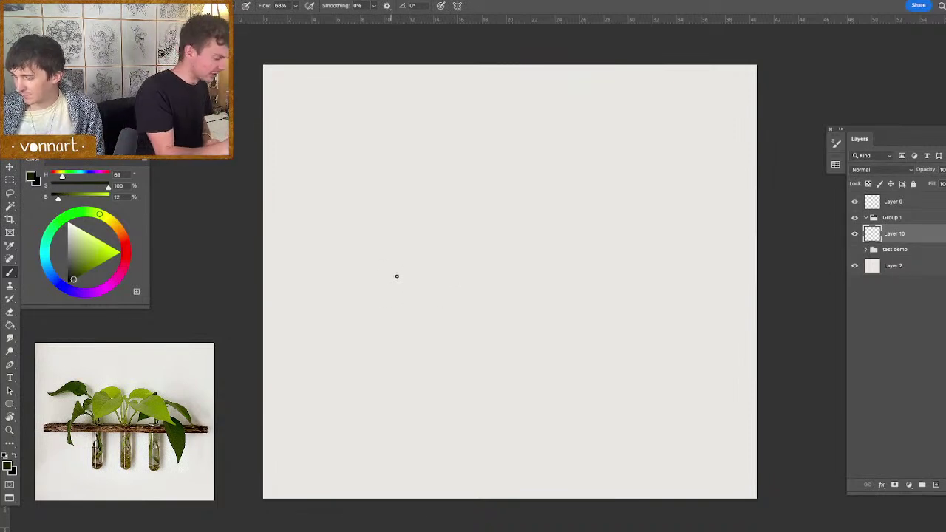
- Sketch a long, thin box in perspective across the middle of the canvas as the shelf
{"action": "mouse_move", "coordinate": [350, 275]}
{"action": "left_mouse_down"}
{"action": "mouse_move", "coordinate": [325, 279]}
{"action": "mouse_move", "coordinate": [327, 294]}
{"action": "mouse_move", "coordinate": [354, 285]}
{"action": "mouse_move", "coordinate": [321, 271]}
{"action": "mouse_move", "coordinate": [320, 291]}
{"action": "mouse_move", "coordinate": [709, 293]}
{"action": "mouse_move", "coordinate": [701, 270]}
{"action": "mouse_move", "coordinate": [320, 273]}
{"action": "mouse_move", "coordinate": [462, 257]}
{"action": "mouse_move", "coordinate": [681, 264]}
{"action": "left_mouse_up"}
{"action": "key", "text": "super+z"}
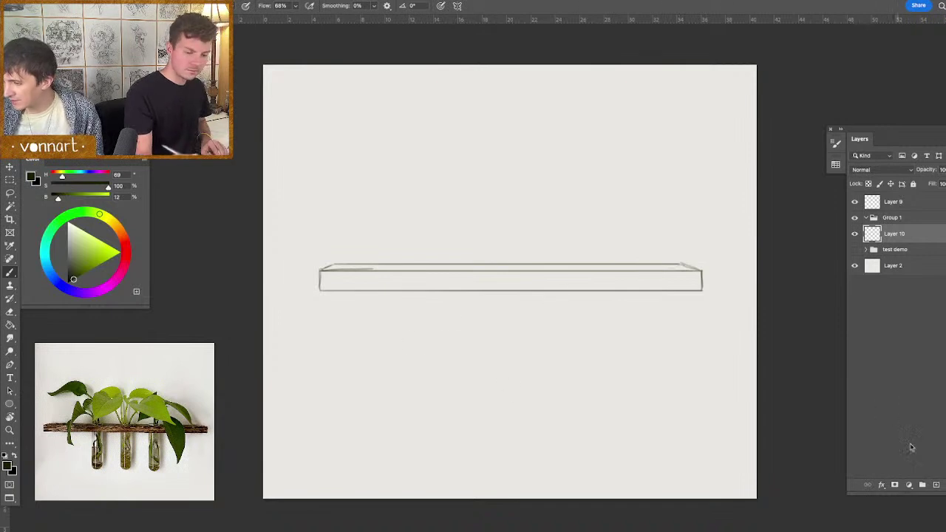
- Add a new layer and sketch five evenly spaced flat ellipses along the shelf's top face as tube-hole guides
{"action": "left_click", "coordinate": [936, 485]}
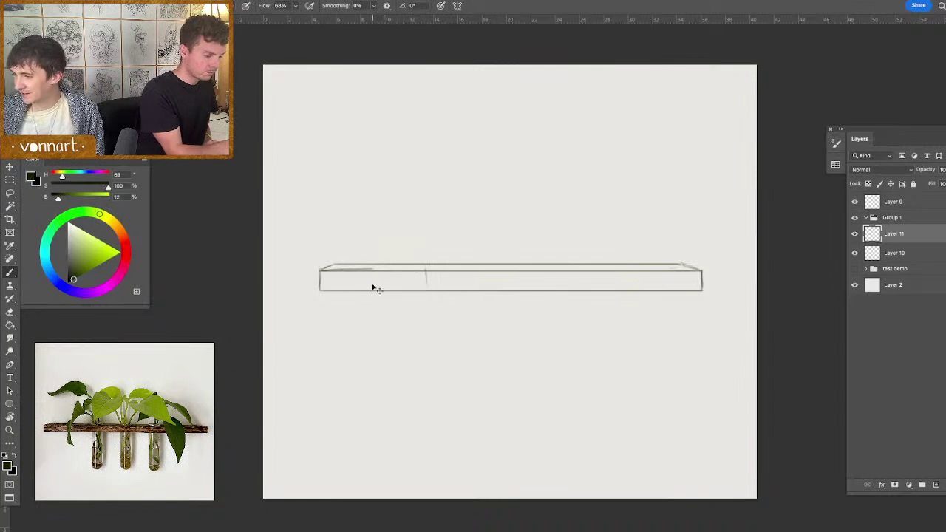
{"action": "key", "text": "ctrl+z"}
{"action": "left_click", "coordinate": [936, 485]}
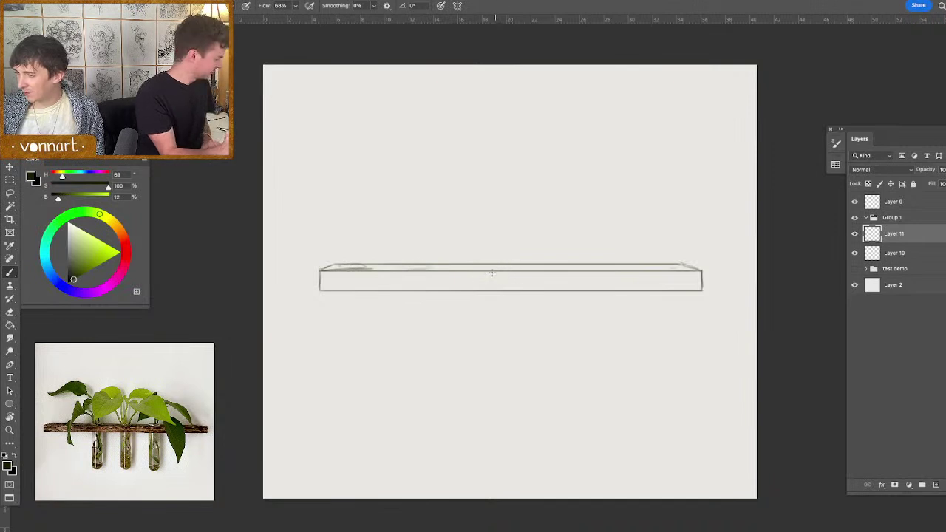
{"action": "key", "text": "v"}
{"action": "mouse_move", "coordinate": [476, 300]}
{"action": "left_mouse_down"}
{"action": "mouse_move", "coordinate": [468, 306]}
{"action": "mouse_move", "coordinate": [492, 304]}
{"action": "left_mouse_up"}
{"action": "key", "text": "b"}
{"action": "left_click_drag", "start_coordinate": [512, 266], "coordinate": [510, 267]}
{"action": "mouse_move", "coordinate": [575, 266]}
{"action": "left_mouse_down"}
{"action": "mouse_move", "coordinate": [645, 269]}
{"action": "mouse_move", "coordinate": [627, 270]}
{"action": "left_mouse_up"}
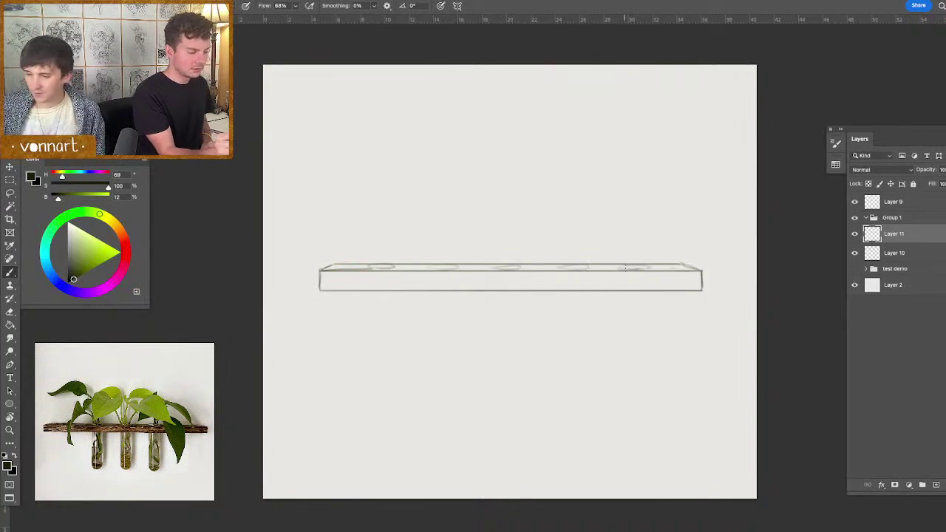
- On a new layer, sketch a test tube with a rounded bottom and elliptical rim hanging from the shelf's middle hole
{"action": "left_click", "coordinate": [936, 485]}
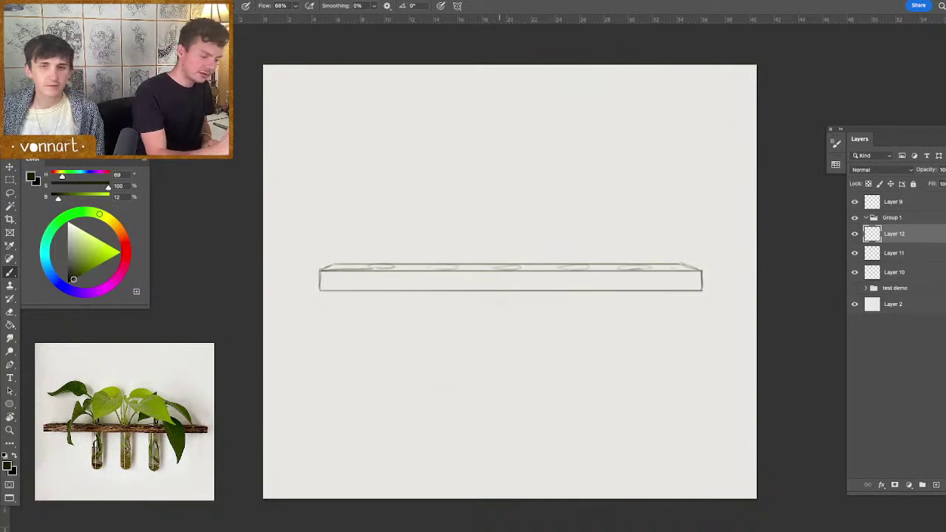
{"action": "left_click_drag", "start_coordinate": [493, 265], "coordinate": [493, 314]}
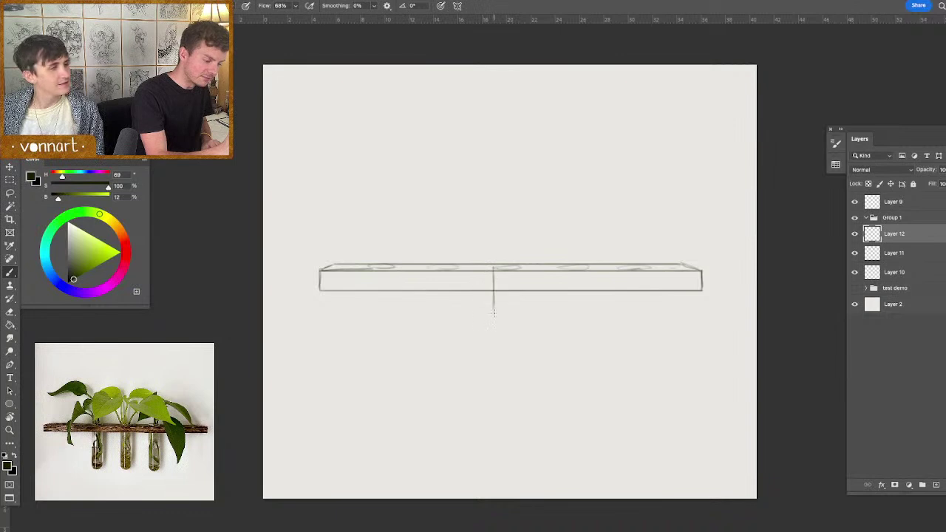
{"action": "mouse_move", "coordinate": [517, 270]}
{"action": "left_mouse_down"}
{"action": "mouse_move", "coordinate": [494, 370]}
{"action": "mouse_move", "coordinate": [500, 381]}
{"action": "mouse_move", "coordinate": [518, 374]}
{"action": "mouse_move", "coordinate": [504, 385]}
{"action": "left_mouse_up"}
{"action": "mouse_move", "coordinate": [518, 278]}
{"action": "left_mouse_down"}
{"action": "mouse_move", "coordinate": [513, 384]}
{"action": "mouse_move", "coordinate": [525, 380]}
{"action": "left_mouse_up"}
{"action": "key", "text": "e"}
{"action": "left_click_drag", "start_coordinate": [521, 376], "coordinate": [518, 381]}
{"action": "key", "text": "b"}
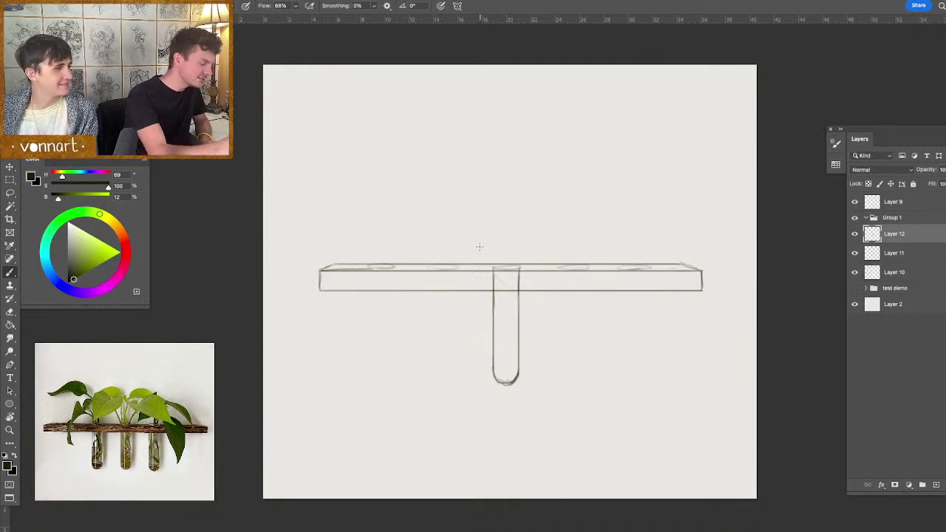
{"action": "mouse_move", "coordinate": [494, 268]}
{"action": "left_mouse_down"}
{"action": "mouse_move", "coordinate": [520, 266]}
{"action": "mouse_move", "coordinate": [493, 265]}
{"action": "mouse_move", "coordinate": [506, 269]}
{"action": "left_mouse_up"}
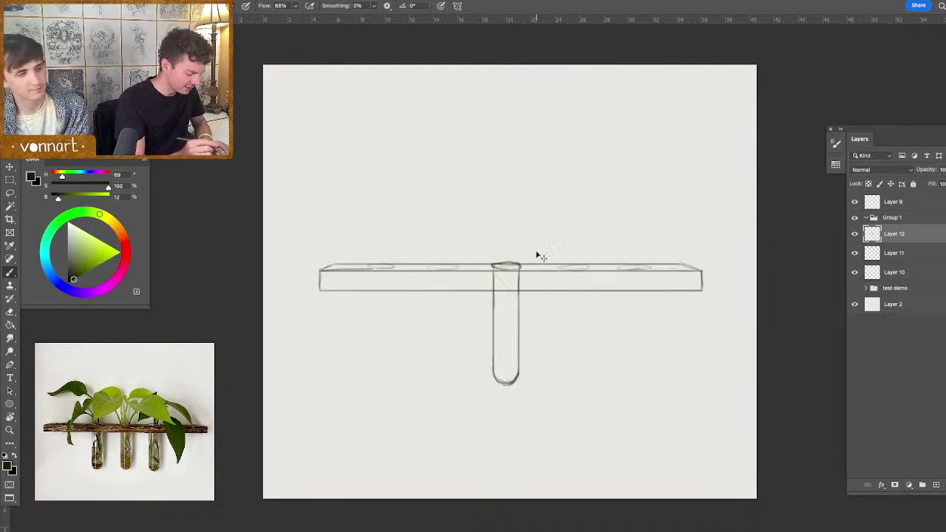
- Duplicate the test tube twice and place the copies at the hole guides on either side of the middle tube
{"action": "key", "text": "ctrl+j"}
{"action": "key", "text": "v"}
{"action": "left_click_drag", "start_coordinate": [555, 410], "coordinate": [614, 413]}
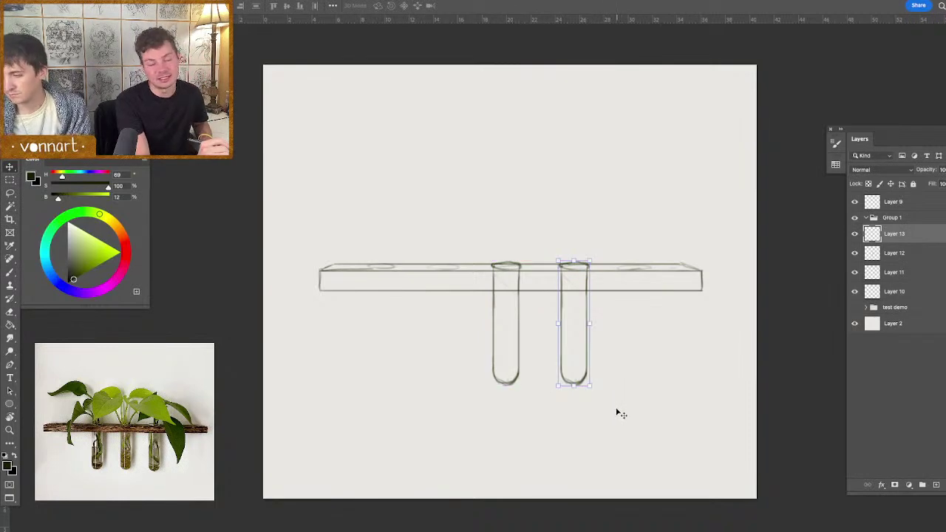
{"action": "key", "text": "super+v"}
{"action": "key", "text": "super+z"}
{"action": "key", "text": "super+z"}
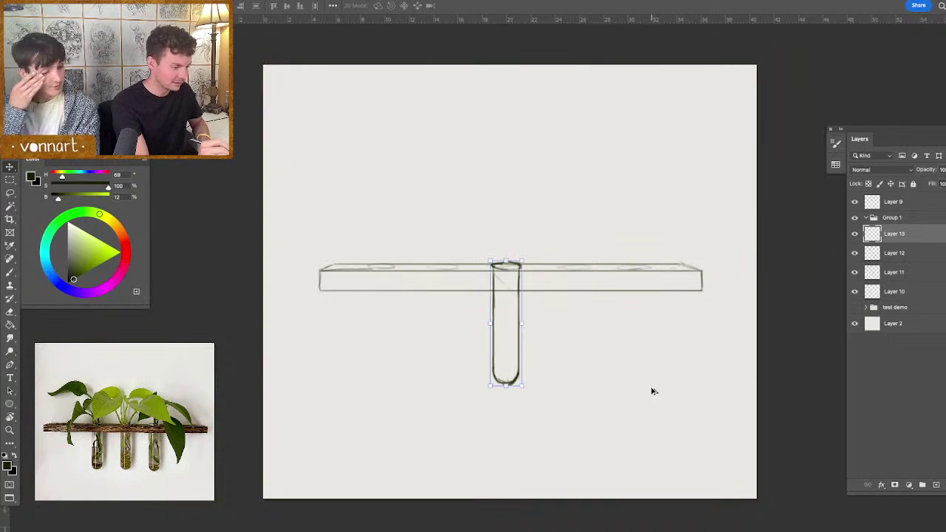
{"action": "key", "text": "super+shift+z"}
{"action": "left_click_drag", "start_coordinate": [649, 391], "coordinate": [542, 398]}
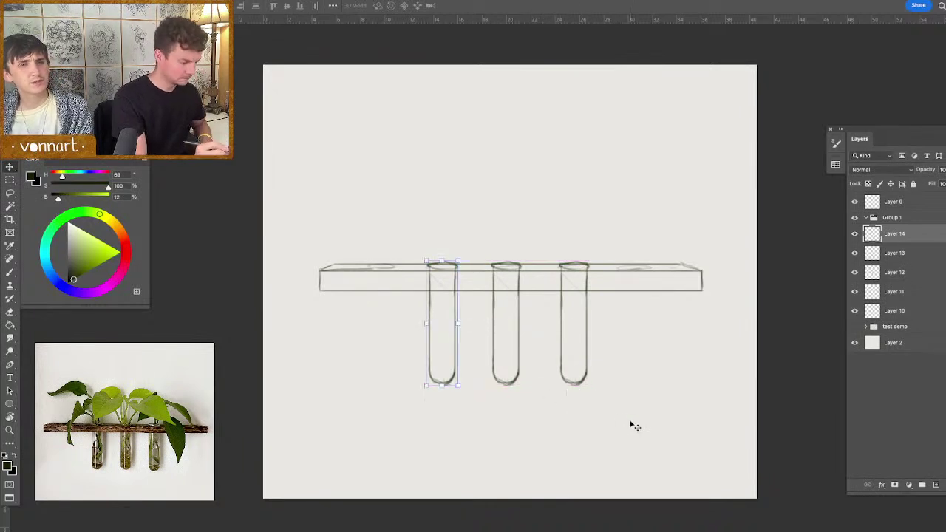
- Add a new layer, then move all the shelf and tube layers together further down the canvas
{"action": "key", "text": "b"}
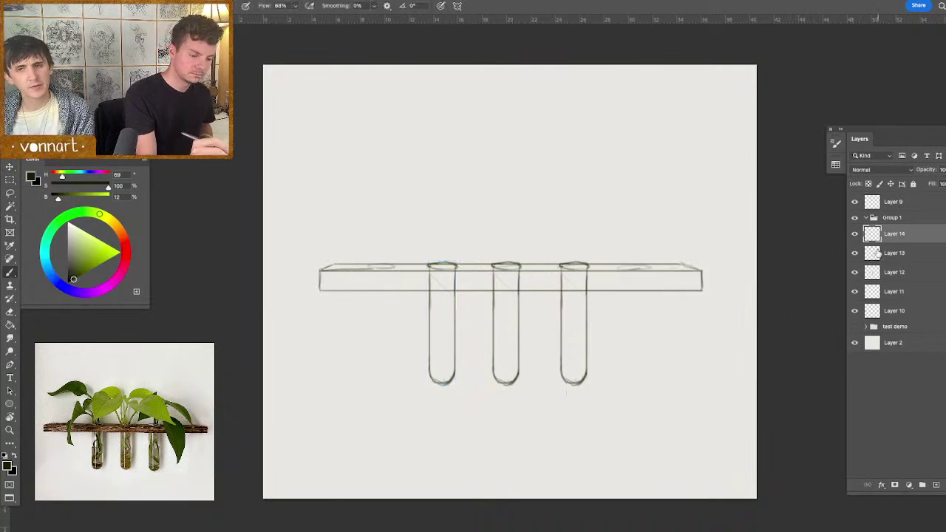
{"action": "left_click", "coordinate": [937, 485]}
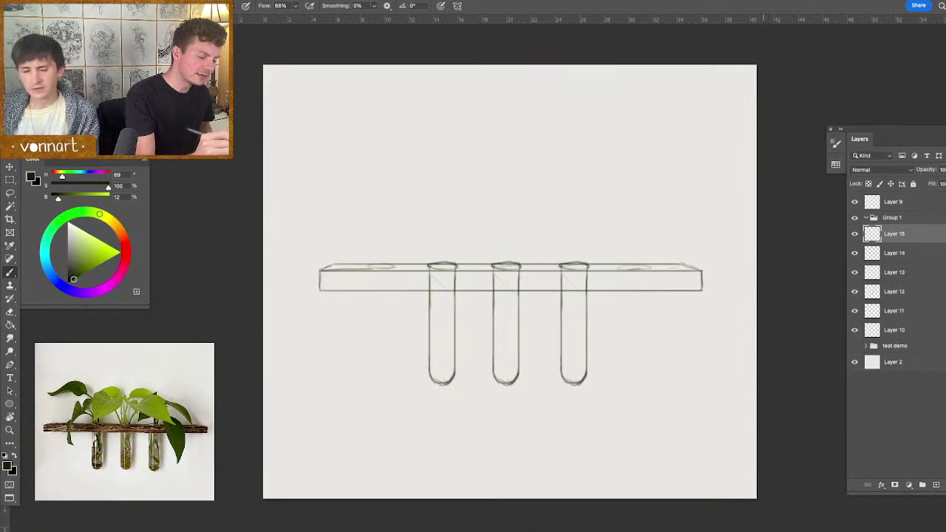
{"action": "left_click", "coordinate": [878, 330], "text": "shift"}
{"action": "key", "text": "v"}
{"action": "mouse_move", "coordinate": [637, 309]}
{"action": "left_mouse_down"}
{"action": "mouse_move", "coordinate": [648, 370]}
{"action": "mouse_move", "coordinate": [640, 355]}
{"action": "left_mouse_up"}
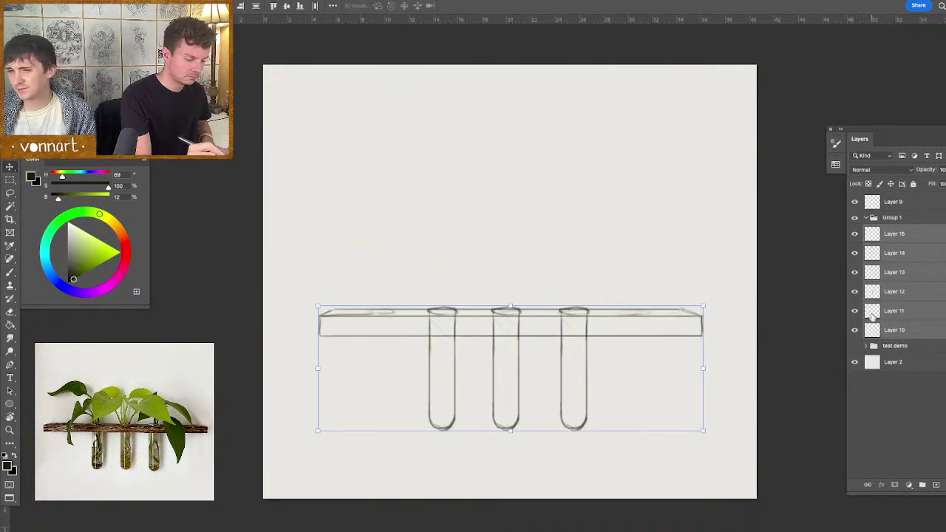
- Merge the hole-guide layer into the shelf layer and the three tube layers into a single layer
{"action": "left_click", "coordinate": [871, 315]}
{"action": "key", "text": "super+e"}
{"action": "left_click", "coordinate": [856, 294]}
{"action": "left_click", "coordinate": [855, 293]}
{"action": "left_click", "coordinate": [874, 293]}
{"action": "left_click", "coordinate": [856, 272]}
{"action": "left_click", "coordinate": [874, 255]}
{"action": "left_click", "coordinate": [856, 273]}
{"action": "key", "text": "super+e"}
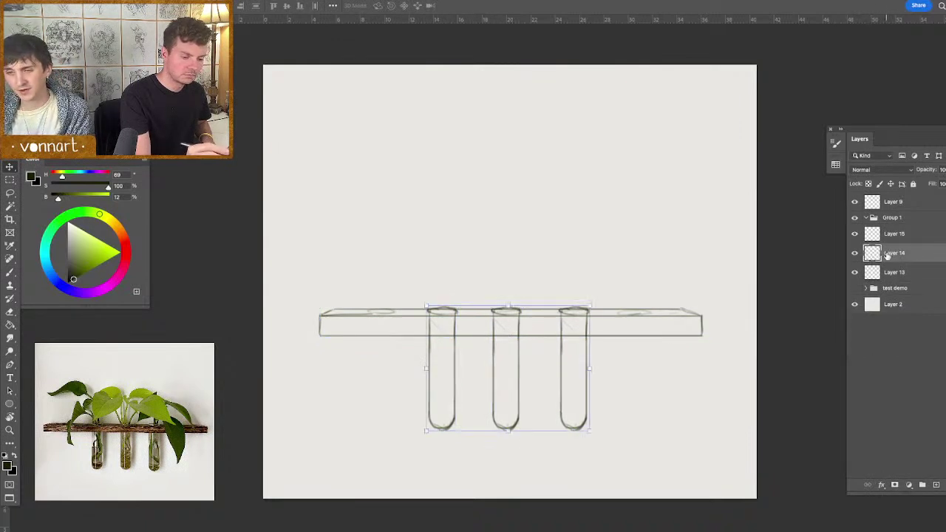
- On Layer 15, brush a thin double-lined stem rising from the left tube and bending over at its tip
{"action": "left_click", "coordinate": [891, 233]}
{"action": "key", "text": "b"}
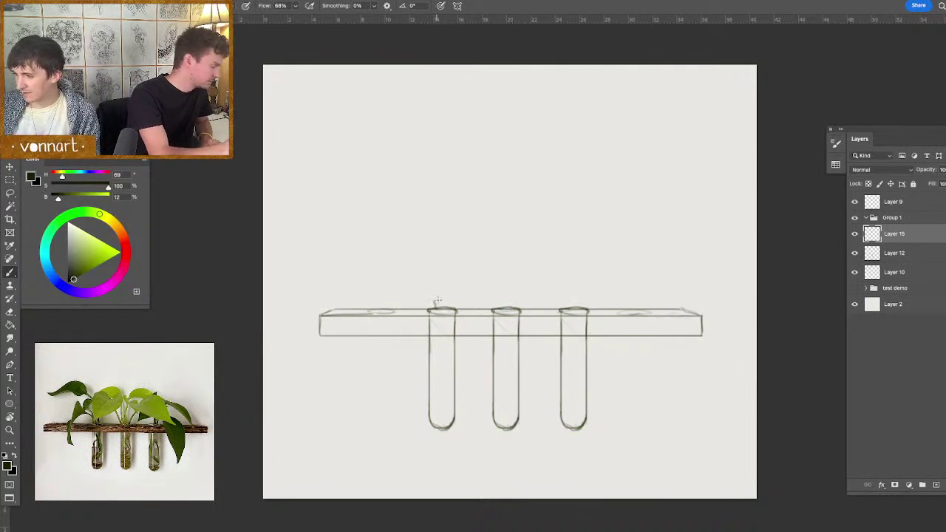
{"action": "left_click_drag", "start_coordinate": [431, 302], "coordinate": [425, 260]}
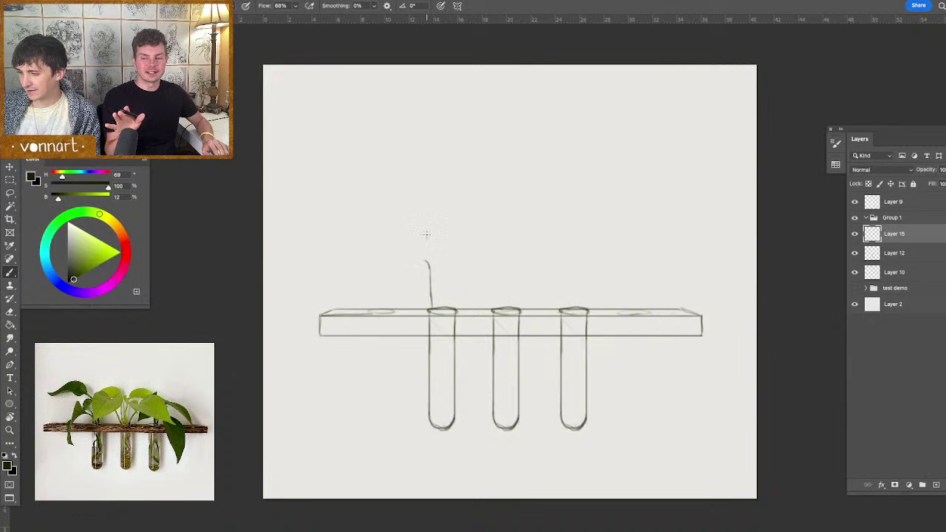
{"action": "mouse_move", "coordinate": [543, 281]}
{"action": "left_mouse_down"}
{"action": "mouse_move", "coordinate": [501, 309]}
{"action": "mouse_move", "coordinate": [723, 462]}
{"action": "left_mouse_up"}
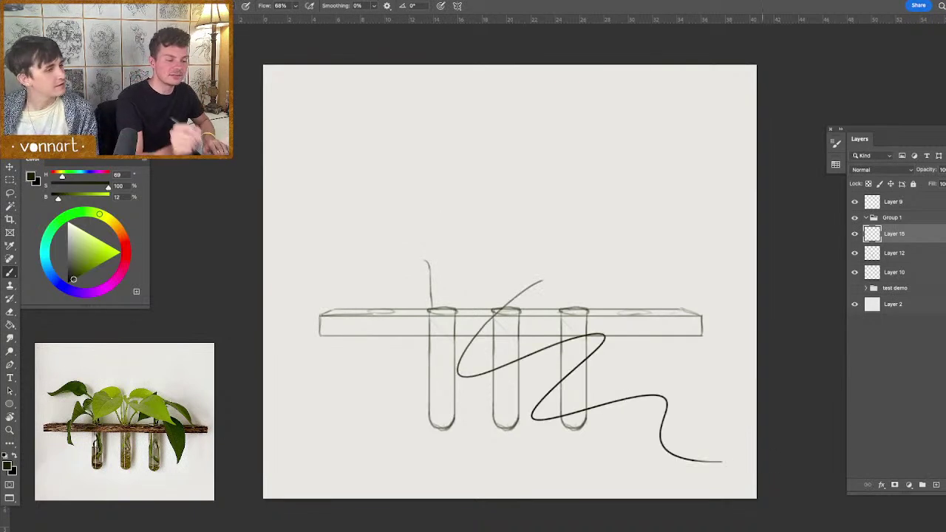
{"action": "key", "text": "ctrl+z"}
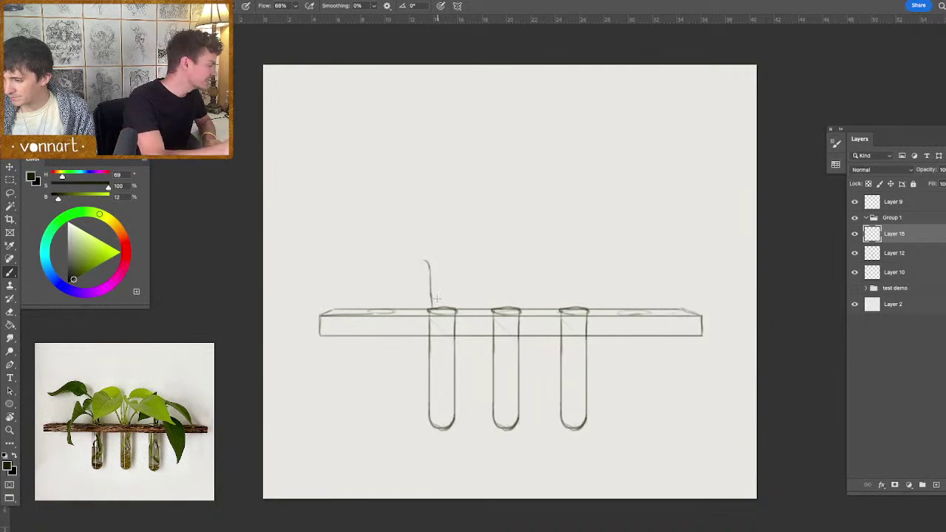
{"action": "left_click_drag", "start_coordinate": [434, 299], "coordinate": [432, 260]}
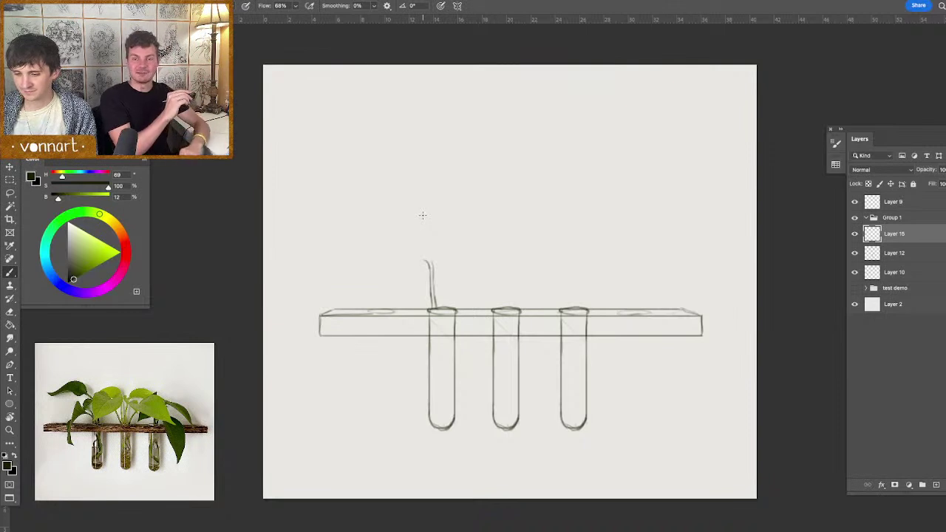
{"action": "mouse_move", "coordinate": [670, 397]}
{"action": "left_mouse_down"}
{"action": "mouse_move", "coordinate": [633, 428]}
{"action": "mouse_move", "coordinate": [333, 409]}
{"action": "left_mouse_up"}
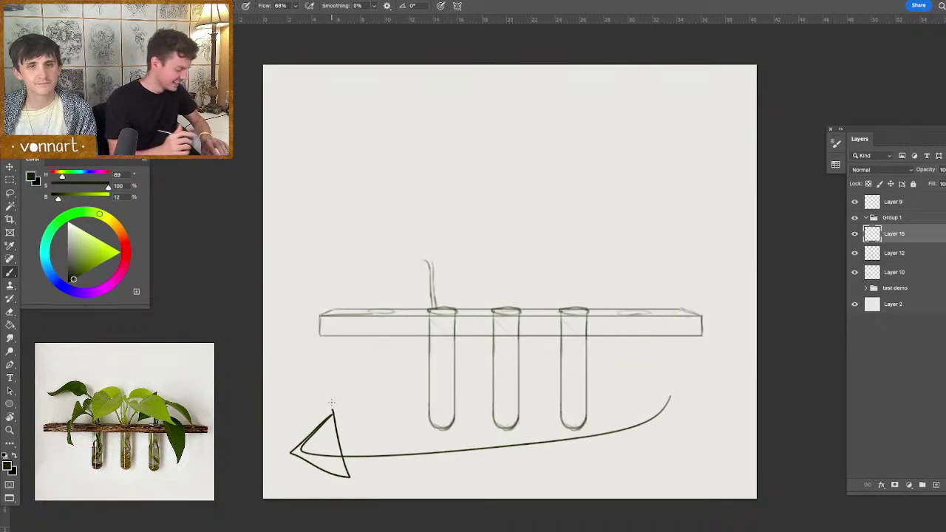
{"action": "key", "text": "ctrl+z"}
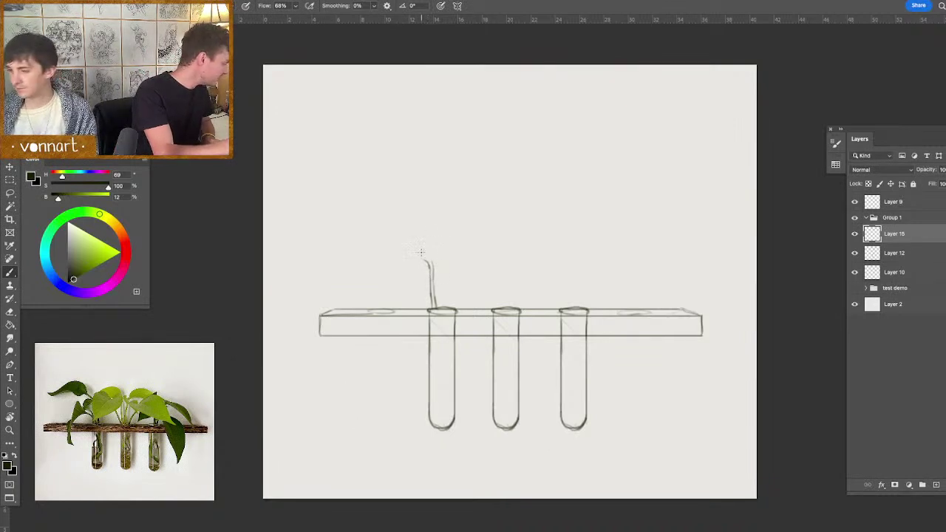
{"action": "left_click_drag", "start_coordinate": [430, 263], "coordinate": [422, 248]}
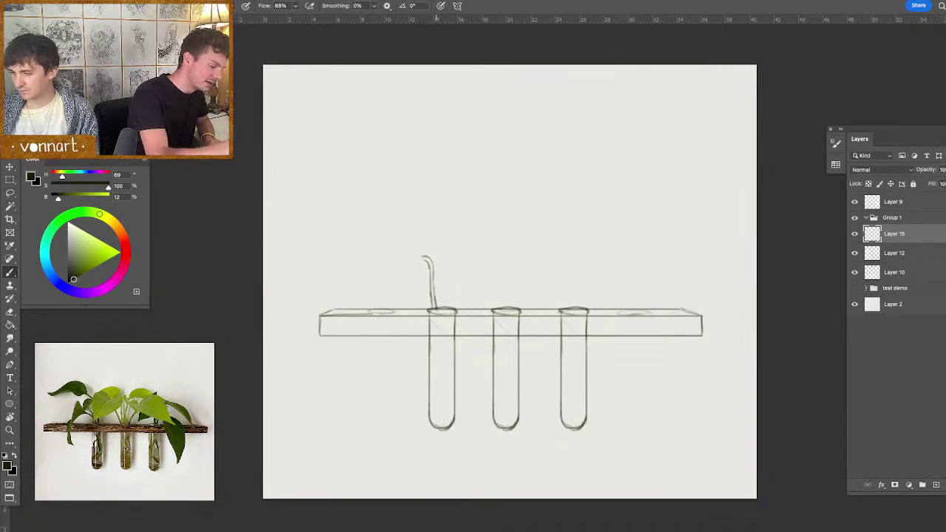
- Sketch a second stem arching leftward from the left tube, with a leaf edge curving down over the shelf
{"action": "mouse_move", "coordinate": [440, 303]}
{"action": "left_mouse_down"}
{"action": "mouse_move", "coordinate": [427, 283]}
{"action": "mouse_move", "coordinate": [443, 303]}
{"action": "mouse_move", "coordinate": [441, 293]}
{"action": "mouse_move", "coordinate": [403, 284]}
{"action": "mouse_move", "coordinate": [383, 301]}
{"action": "mouse_move", "coordinate": [392, 292]}
{"action": "mouse_move", "coordinate": [374, 331]}
{"action": "mouse_move", "coordinate": [388, 370]}
{"action": "left_mouse_up"}
{"action": "key", "text": "super+z"}
{"action": "key", "text": "super+z"}
{"action": "key", "text": "super+z"}
{"action": "key", "text": "super+z"}
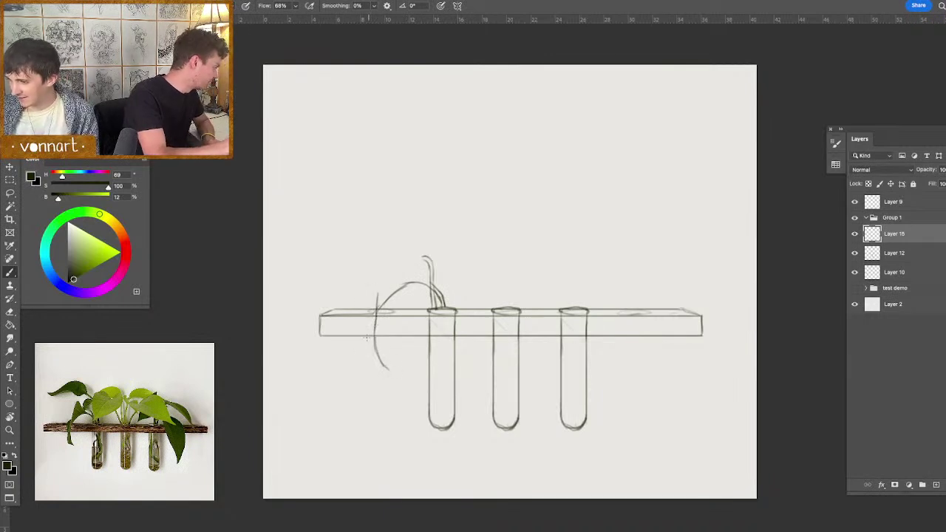
- Close the drooping leaf's tip below the shelf's front edge and sketch its tall folded upper edge arching back to the left tube's stems
{"action": "mouse_move", "coordinate": [371, 334]}
{"action": "left_mouse_down"}
{"action": "mouse_move", "coordinate": [363, 361]}
{"action": "mouse_move", "coordinate": [391, 370]}
{"action": "left_mouse_up"}
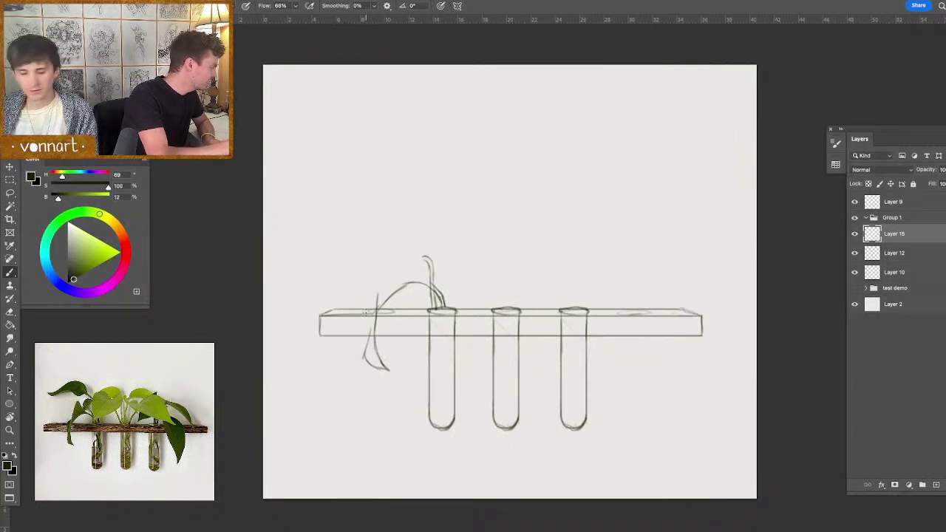
{"action": "left_click_drag", "start_coordinate": [366, 331], "coordinate": [363, 303]}
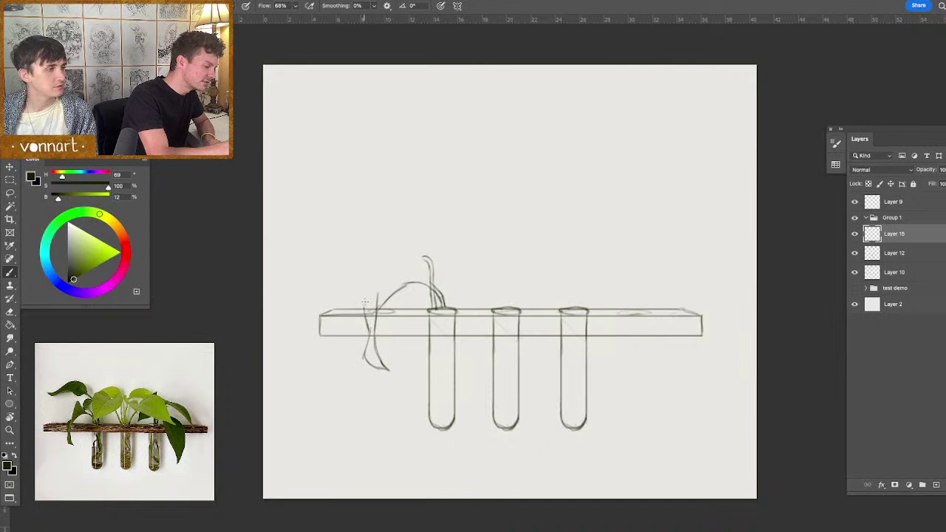
{"action": "key", "text": "ctrl+z"}
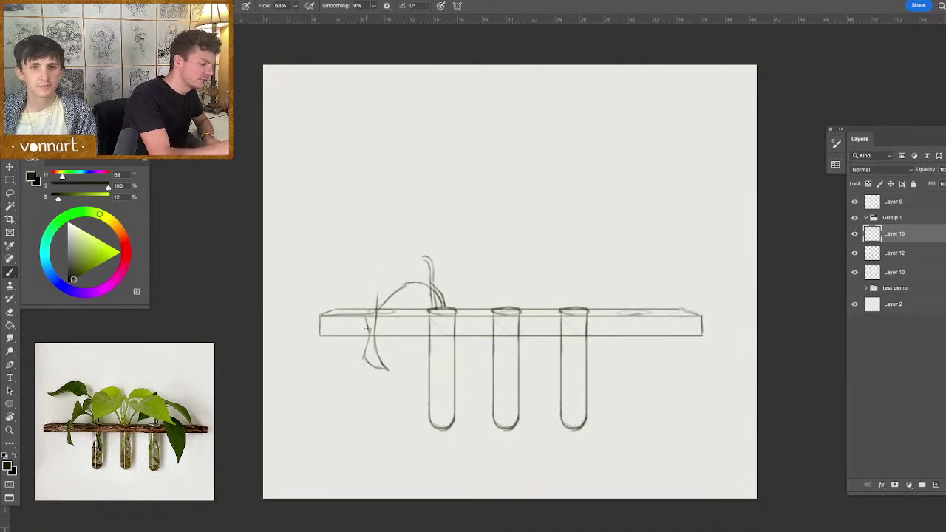
{"action": "mouse_move", "coordinate": [374, 295]}
{"action": "left_mouse_down"}
{"action": "mouse_move", "coordinate": [368, 326]}
{"action": "mouse_move", "coordinate": [380, 269]}
{"action": "mouse_move", "coordinate": [394, 252]}
{"action": "mouse_move", "coordinate": [443, 299]}
{"action": "left_mouse_up"}
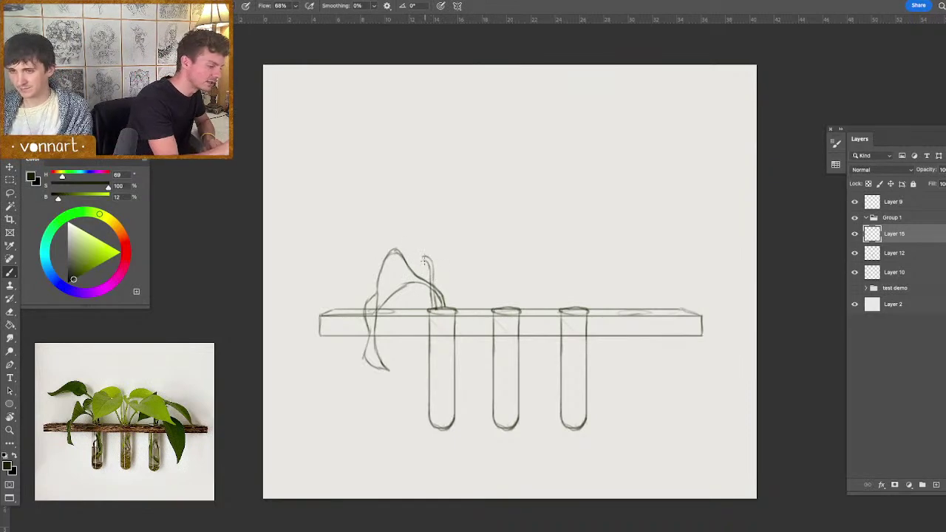
- Draw a small pointed leaf on the left tube's upright stem and add short stem strokes at the tube's mouth
{"action": "mouse_move", "coordinate": [422, 263]}
{"action": "left_mouse_down"}
{"action": "mouse_move", "coordinate": [402, 243]}
{"action": "mouse_move", "coordinate": [412, 260]}
{"action": "mouse_move", "coordinate": [430, 231]}
{"action": "mouse_move", "coordinate": [417, 227]}
{"action": "mouse_move", "coordinate": [448, 230]}
{"action": "mouse_move", "coordinate": [426, 251]}
{"action": "left_mouse_up"}
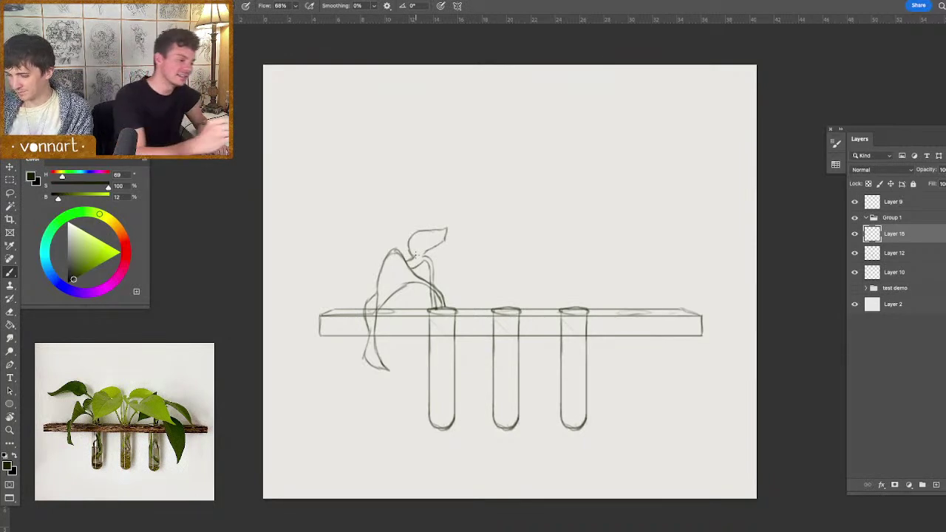
{"action": "mouse_move", "coordinate": [427, 253]}
{"action": "left_mouse_down"}
{"action": "mouse_move", "coordinate": [416, 261]}
{"action": "mouse_move", "coordinate": [436, 242]}
{"action": "left_mouse_up"}
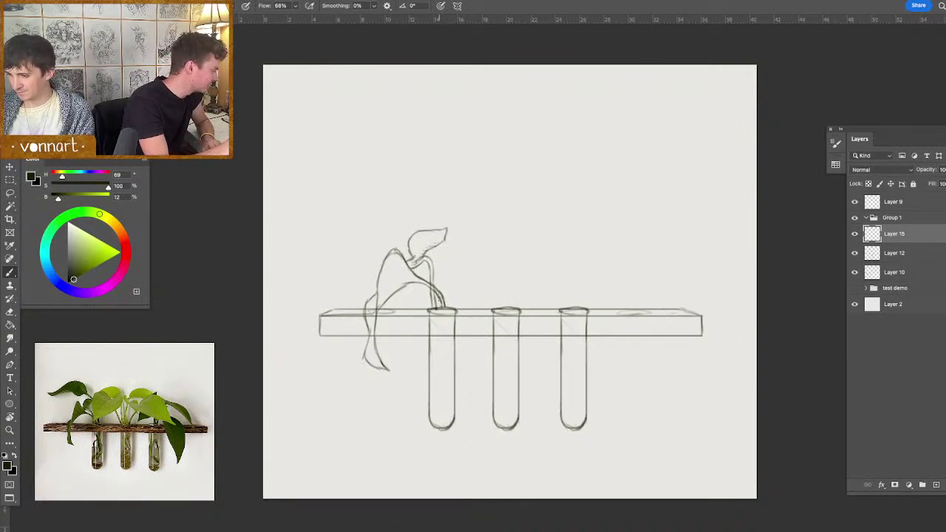
{"action": "mouse_move", "coordinate": [448, 292]}
{"action": "left_mouse_down"}
{"action": "mouse_move", "coordinate": [453, 309]}
{"action": "mouse_move", "coordinate": [456, 291]}
{"action": "mouse_move", "coordinate": [438, 297]}
{"action": "left_mouse_up"}
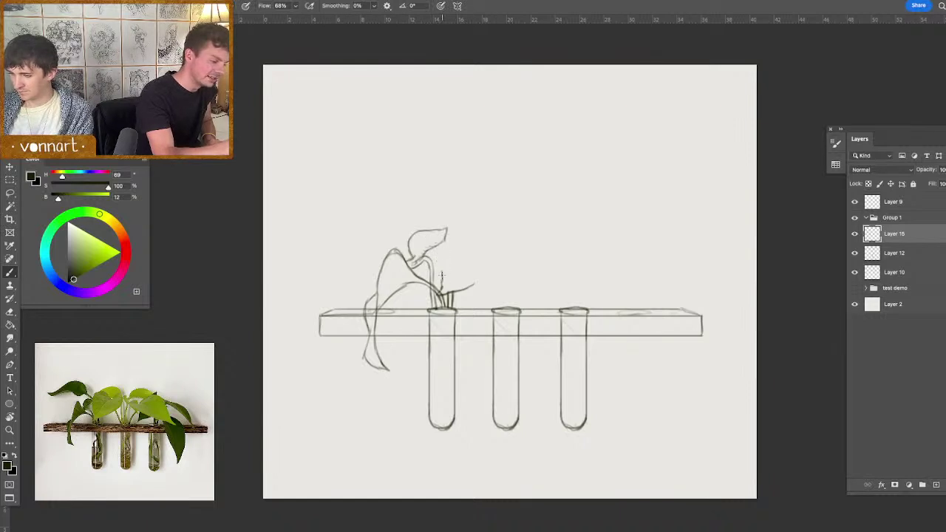
- Sketch a large heart-shaped leaf above the left and middle tubes, with a short stem line beneath its lower edge
{"action": "mouse_move", "coordinate": [441, 260]}
{"action": "left_mouse_down"}
{"action": "mouse_move", "coordinate": [444, 224]}
{"action": "mouse_move", "coordinate": [441, 260]}
{"action": "mouse_move", "coordinate": [445, 229]}
{"action": "mouse_move", "coordinate": [478, 218]}
{"action": "left_mouse_up"}
{"action": "key", "text": "e"}
{"action": "key", "text": "b"}
{"action": "left_click_drag", "start_coordinate": [446, 291], "coordinate": [507, 256]}
{"action": "key", "text": "ctrl+z"}
{"action": "mouse_move", "coordinate": [476, 283]}
{"action": "left_mouse_down"}
{"action": "mouse_move", "coordinate": [524, 246]}
{"action": "mouse_move", "coordinate": [529, 214]}
{"action": "mouse_move", "coordinate": [494, 227]}
{"action": "mouse_move", "coordinate": [483, 220]}
{"action": "mouse_move", "coordinate": [495, 224]}
{"action": "left_mouse_up"}
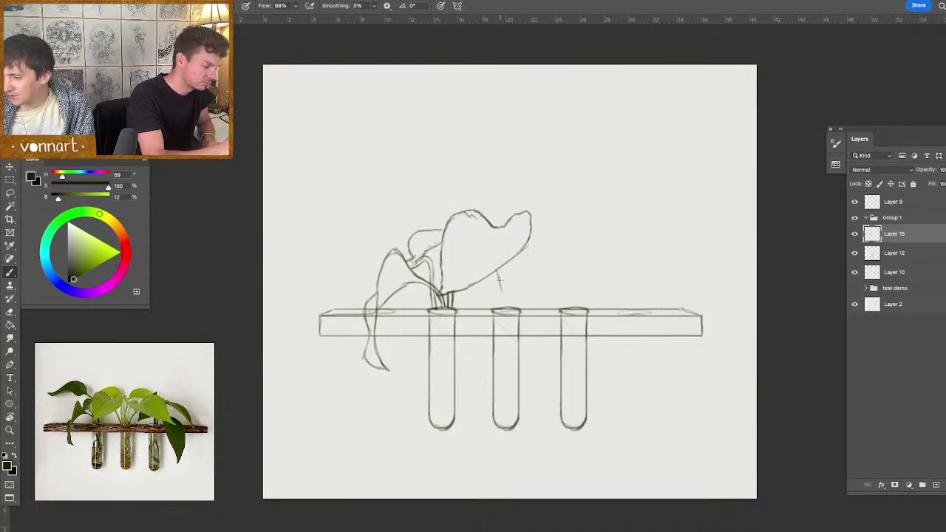
{"action": "key", "text": "super+z"}
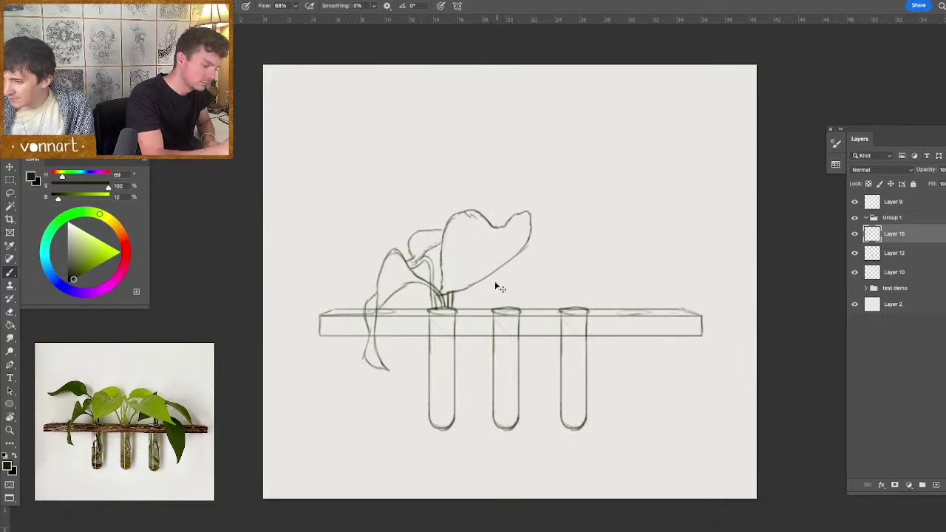
{"action": "left_click_drag", "start_coordinate": [492, 274], "coordinate": [496, 298]}
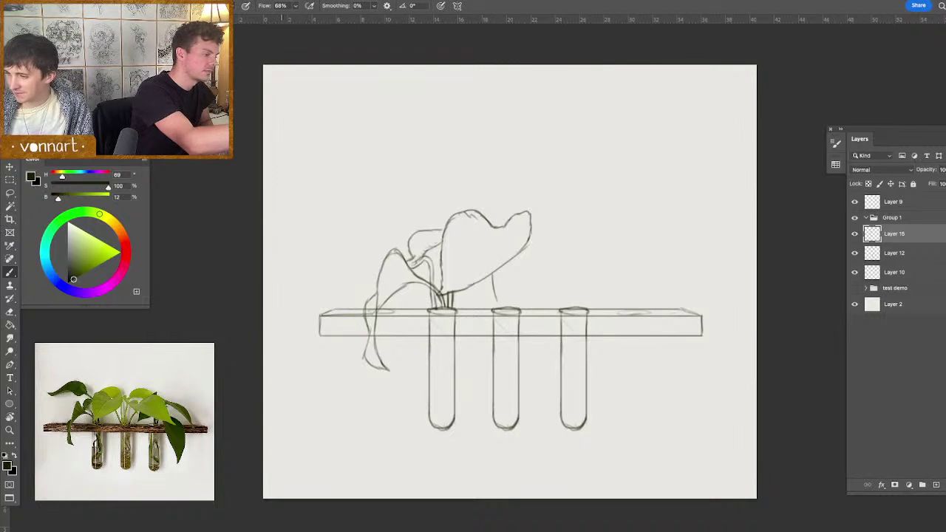
- Use Liquify on the plant layer to push the heart-shaped leaf's upper lobes inward and make the leaf slightly smaller
{"action": "left_click", "coordinate": [237, 1]}
{"action": "left_click", "coordinate": [279, 83]}
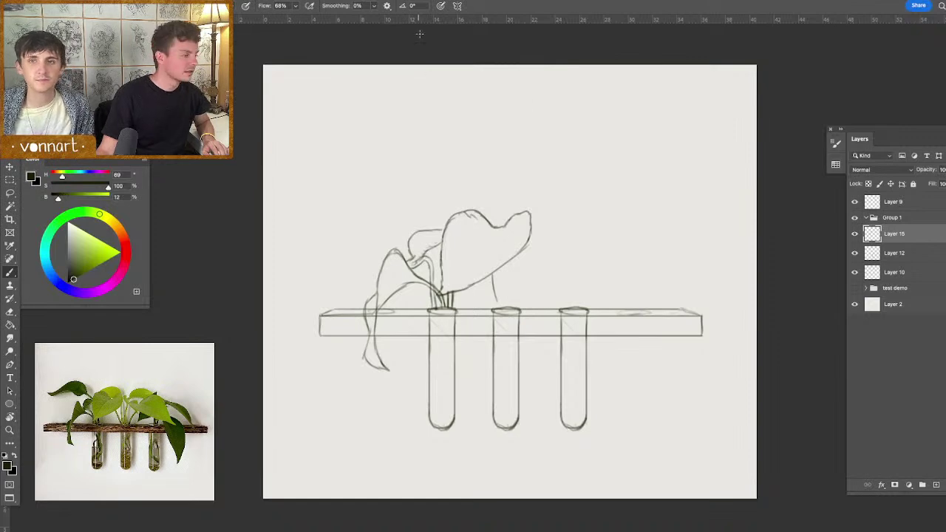
{"action": "left_click", "coordinate": [236, 1]}
{"action": "left_click", "coordinate": [265, 85]}
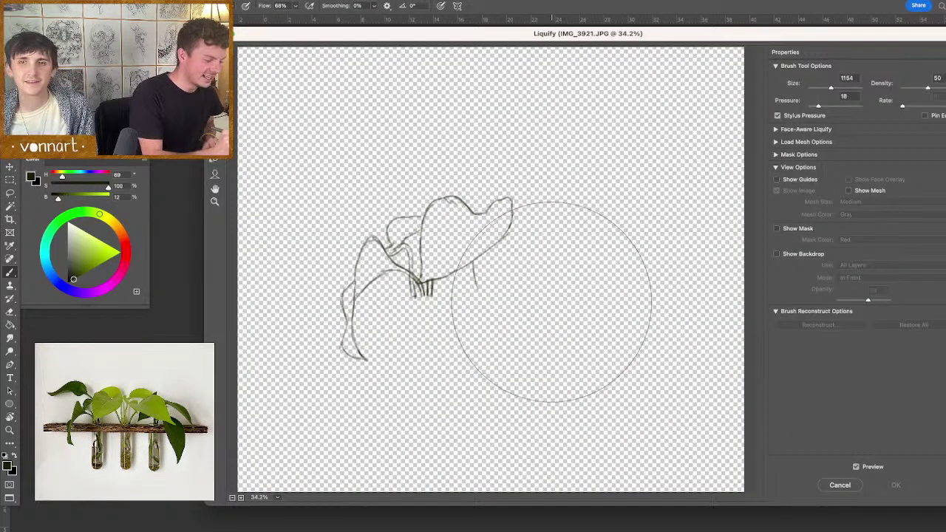
{"action": "left_click_drag", "start_coordinate": [541, 271], "coordinate": [520, 276], "text": "ctrl+alt"}
{"action": "left_click_drag", "start_coordinate": [461, 182], "coordinate": [436, 211]}
{"action": "left_click_drag", "start_coordinate": [539, 204], "coordinate": [500, 241]}
{"action": "key", "text": "Return"}
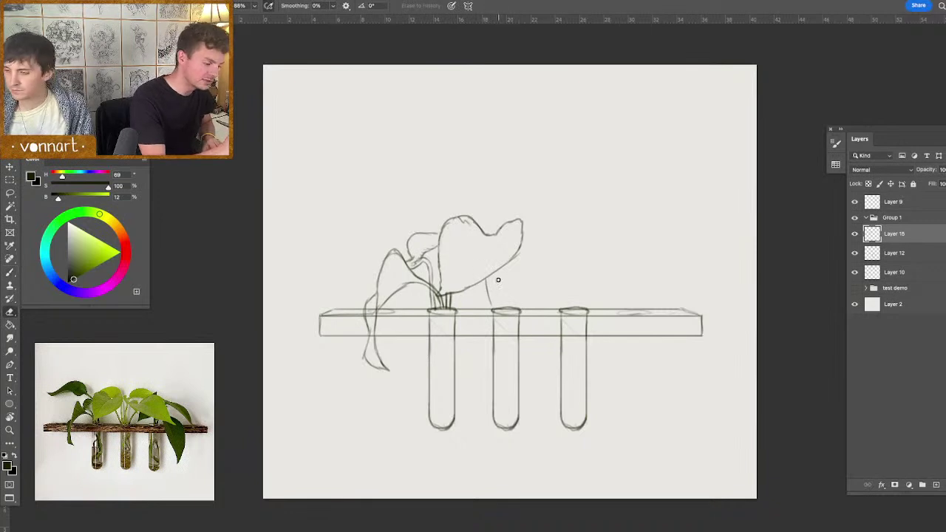
- Erase the loose stem line under the heart-shaped leaf and draw two double-lined stems from the middle tube up to the leaf
{"action": "left_click_drag", "start_coordinate": [482, 284], "coordinate": [488, 302]}
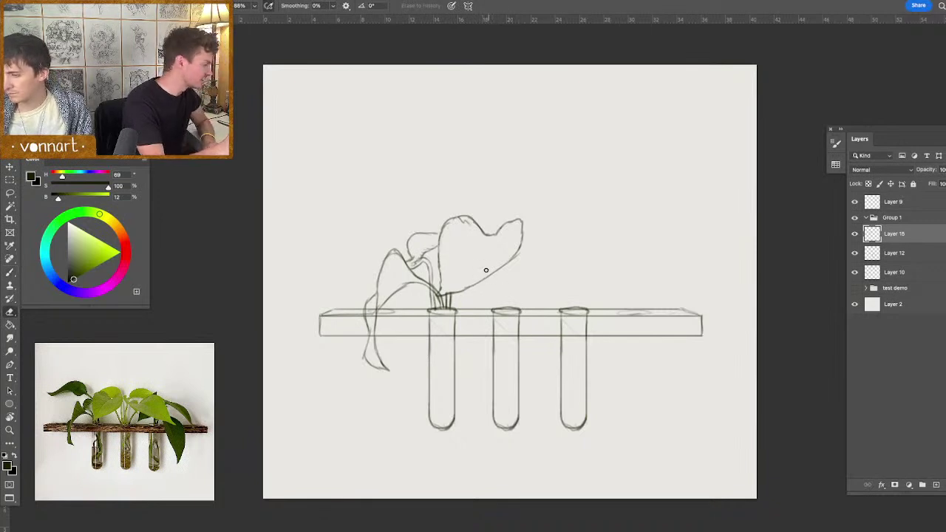
{"action": "key", "text": "b"}
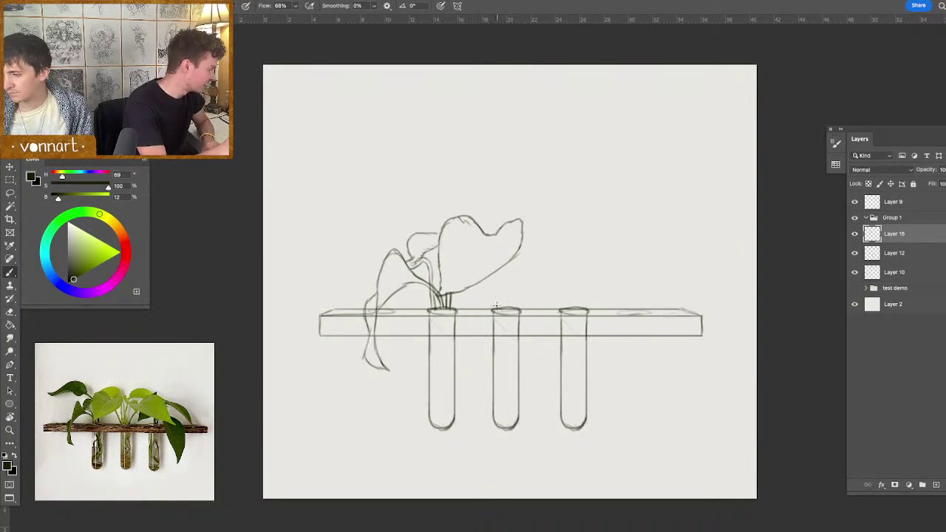
{"action": "mouse_move", "coordinate": [496, 308]}
{"action": "left_mouse_down"}
{"action": "mouse_move", "coordinate": [491, 273]}
{"action": "mouse_move", "coordinate": [499, 310]}
{"action": "left_mouse_up"}
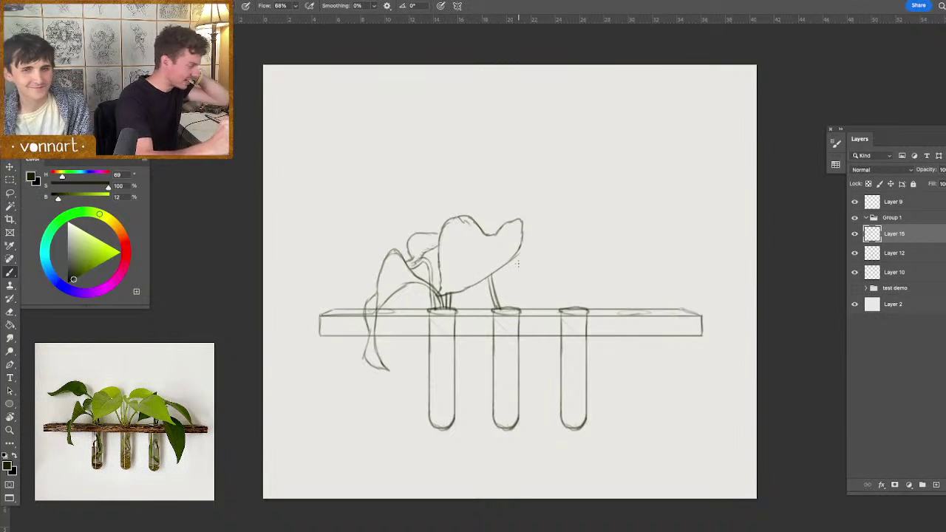
{"action": "left_click_drag", "start_coordinate": [503, 262], "coordinate": [504, 296]}
{"action": "mouse_move", "coordinate": [503, 266]}
{"action": "left_mouse_down"}
{"action": "mouse_move", "coordinate": [507, 289]}
{"action": "mouse_move", "coordinate": [508, 264]}
{"action": "left_mouse_up"}
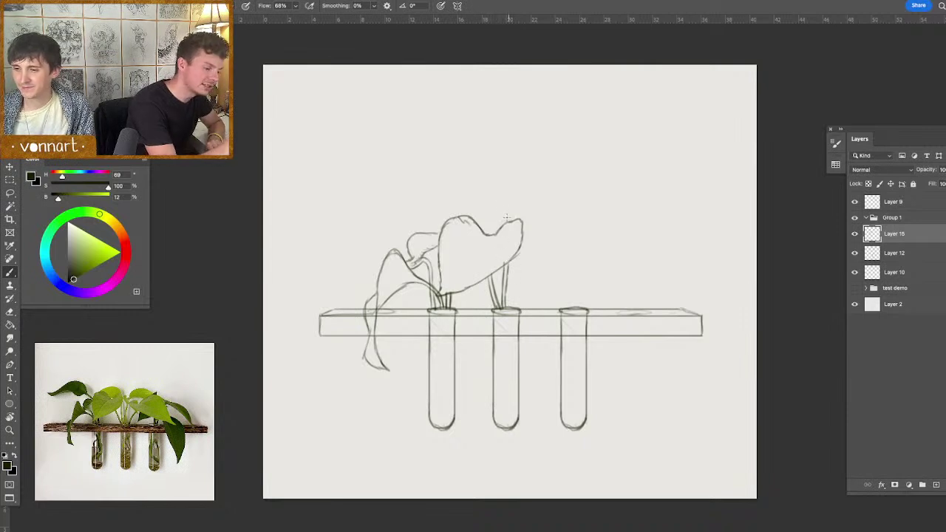
- Sketch a curved, pointed leaf rising behind the heart-shaped leaf, and give the heart-shaped leaf a midrib
{"action": "left_click_drag", "start_coordinate": [496, 231], "coordinate": [481, 226]}
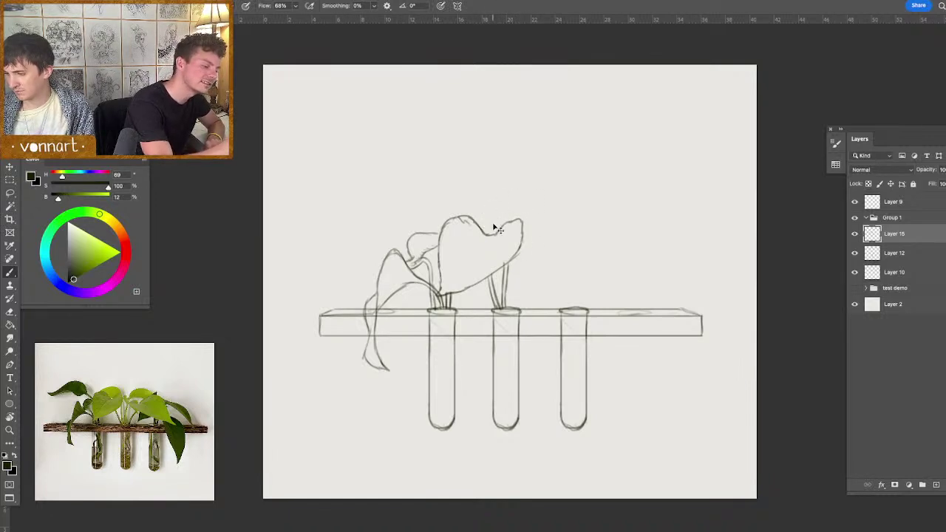
{"action": "mouse_move", "coordinate": [495, 230]}
{"action": "left_mouse_down"}
{"action": "mouse_move", "coordinate": [456, 170]}
{"action": "mouse_move", "coordinate": [492, 187]}
{"action": "mouse_move", "coordinate": [477, 202]}
{"action": "mouse_move", "coordinate": [459, 170]}
{"action": "mouse_move", "coordinate": [512, 197]}
{"action": "mouse_move", "coordinate": [518, 211]}
{"action": "mouse_move", "coordinate": [506, 221]}
{"action": "left_mouse_up"}
{"action": "key", "text": "super+z"}
{"action": "key", "text": "super+z"}
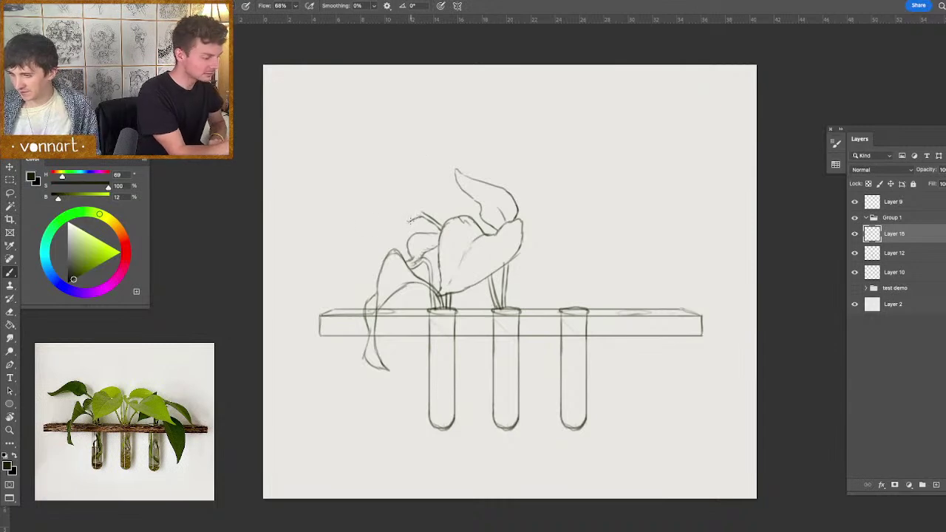
- Draw a long wavy leaf reaching out at the plant's upper left, with a midrib line along its folded lower edge
{"action": "mouse_move", "coordinate": [397, 220]}
{"action": "left_mouse_down"}
{"action": "mouse_move", "coordinate": [381, 196]}
{"action": "mouse_move", "coordinate": [375, 219]}
{"action": "mouse_move", "coordinate": [331, 226]}
{"action": "mouse_move", "coordinate": [391, 192]}
{"action": "mouse_move", "coordinate": [418, 190]}
{"action": "left_mouse_up"}
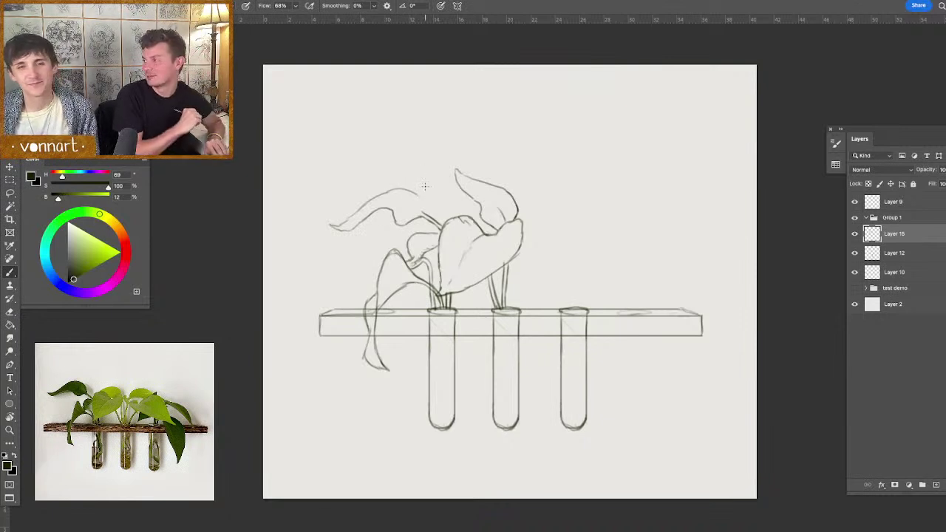
{"action": "left_click_drag", "start_coordinate": [411, 191], "coordinate": [425, 209]}
{"action": "left_click_drag", "start_coordinate": [358, 223], "coordinate": [391, 219]}
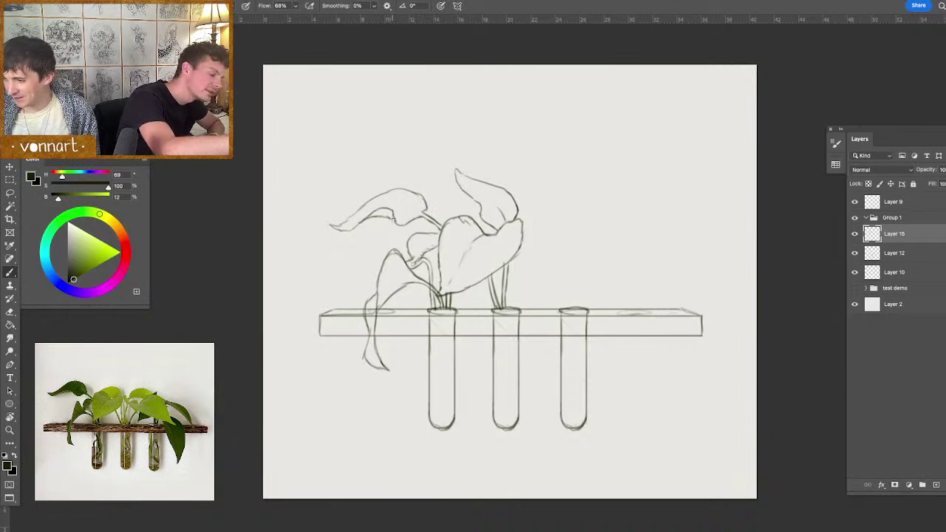
{"action": "key", "text": "super+z"}
{"action": "left_click_drag", "start_coordinate": [371, 216], "coordinate": [393, 215]}
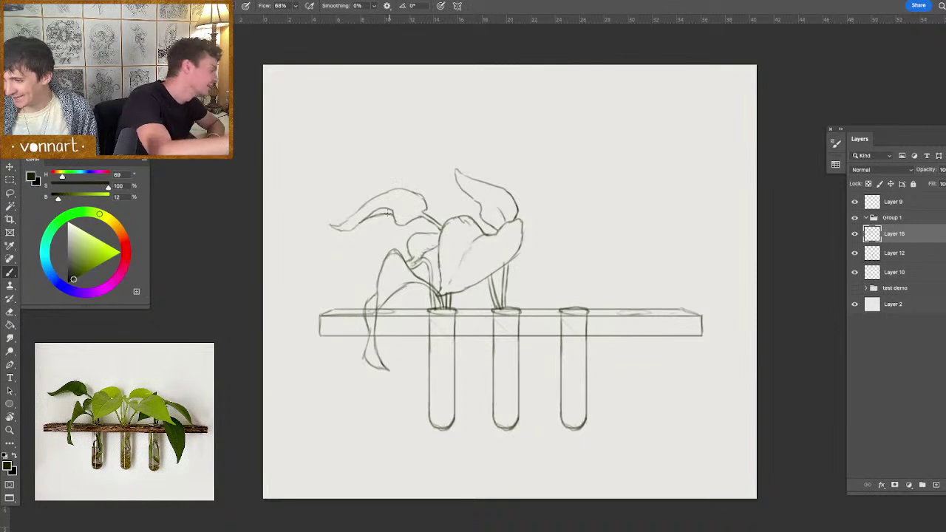
{"action": "left_click_drag", "start_coordinate": [392, 211], "coordinate": [419, 214]}
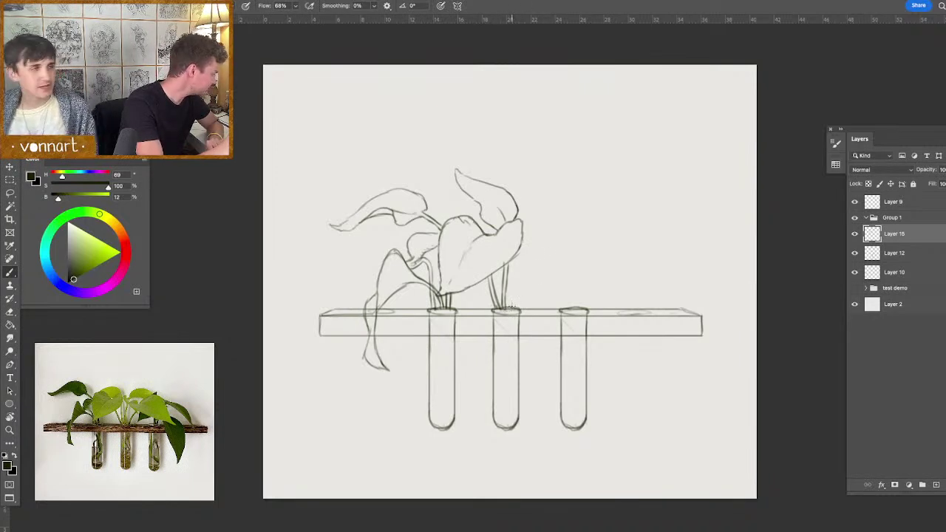
- Draw a double-lined stem leaning right from the middle tube, ending in a broad pointed leaf with a midrib
{"action": "left_click_drag", "start_coordinate": [512, 305], "coordinate": [523, 269]}
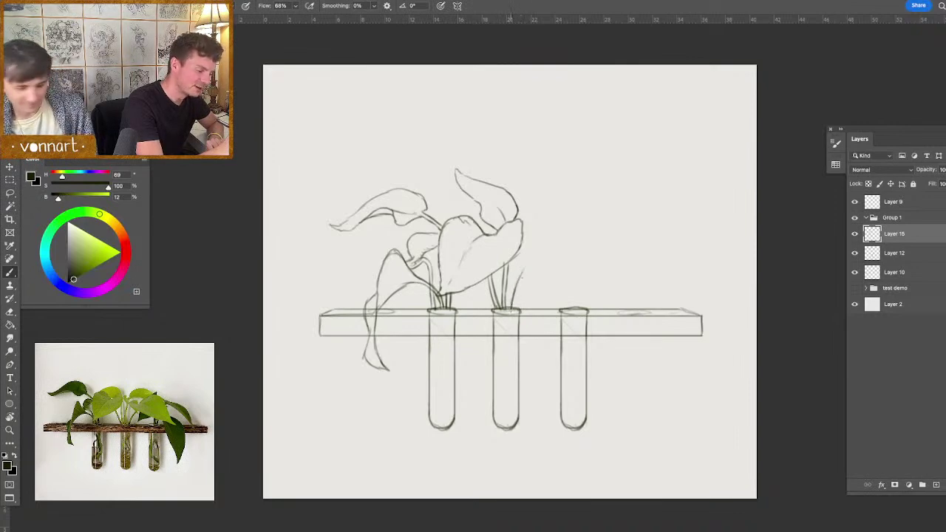
{"action": "left_click_drag", "start_coordinate": [515, 307], "coordinate": [533, 263]}
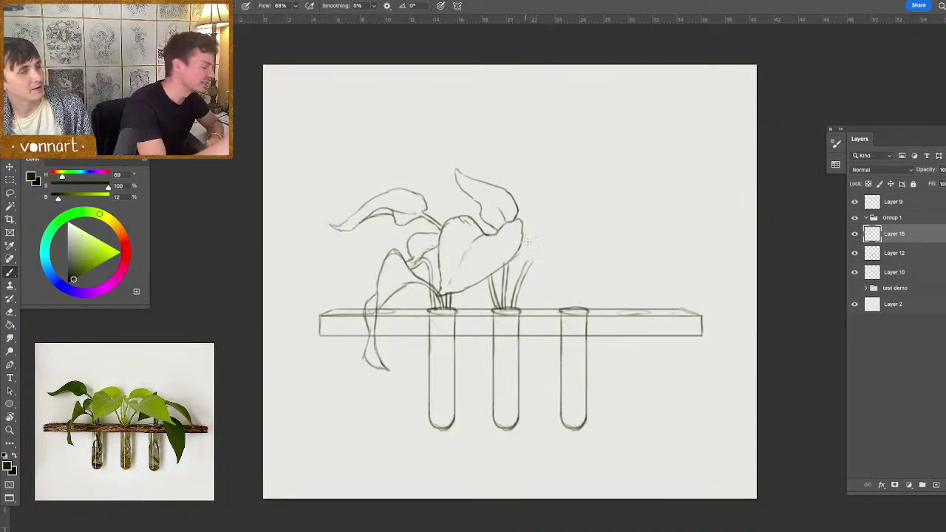
{"action": "mouse_move", "coordinate": [528, 258]}
{"action": "left_mouse_down"}
{"action": "mouse_move", "coordinate": [527, 237]}
{"action": "mouse_move", "coordinate": [548, 240]}
{"action": "mouse_move", "coordinate": [556, 226]}
{"action": "mouse_move", "coordinate": [585, 221]}
{"action": "mouse_move", "coordinate": [570, 222]}
{"action": "mouse_move", "coordinate": [604, 241]}
{"action": "mouse_move", "coordinate": [625, 286]}
{"action": "left_mouse_up"}
{"action": "key", "text": "ctrl+z"}
{"action": "left_click_drag", "start_coordinate": [525, 253], "coordinate": [627, 288]}
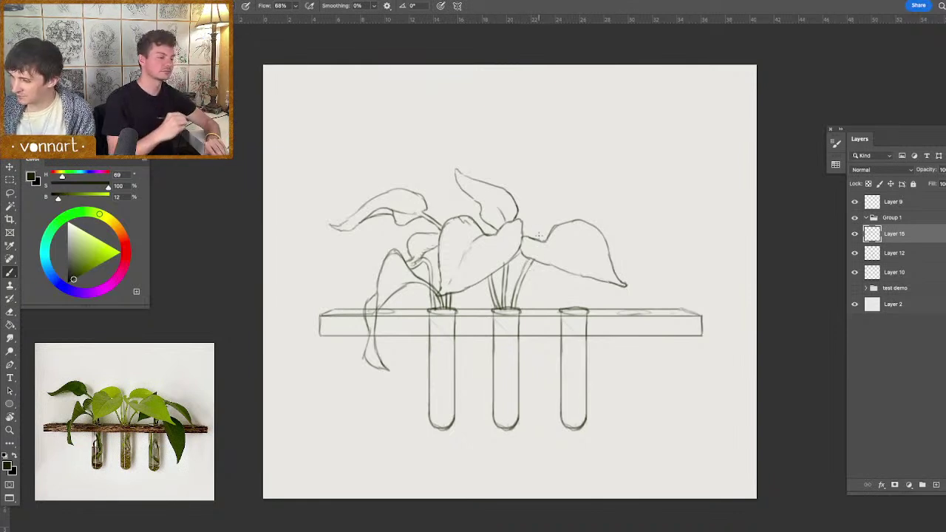
{"action": "left_click_drag", "start_coordinate": [546, 241], "coordinate": [593, 273]}
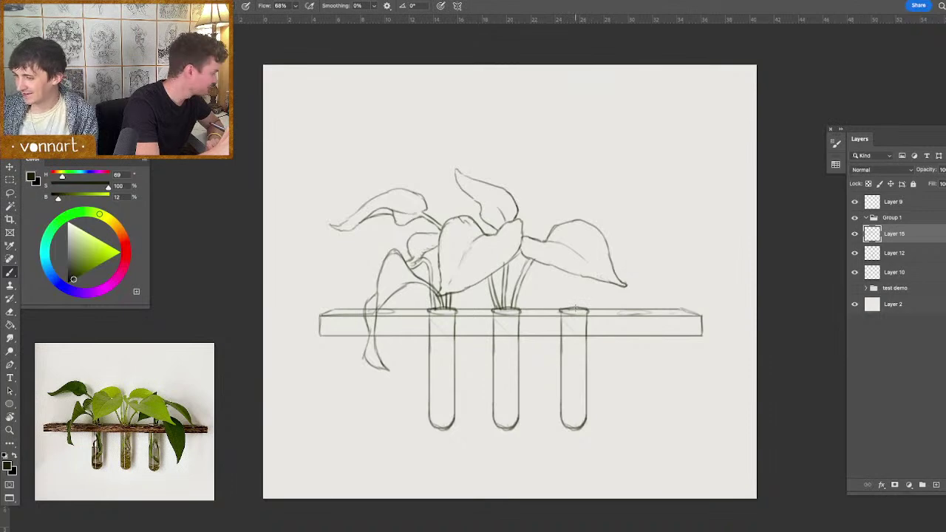
- Draw a stem from the right tube, then lower the broad leaf's bottom edge and tip and erase the overlapping lines
{"action": "left_click_drag", "start_coordinate": [576, 306], "coordinate": [600, 277]}
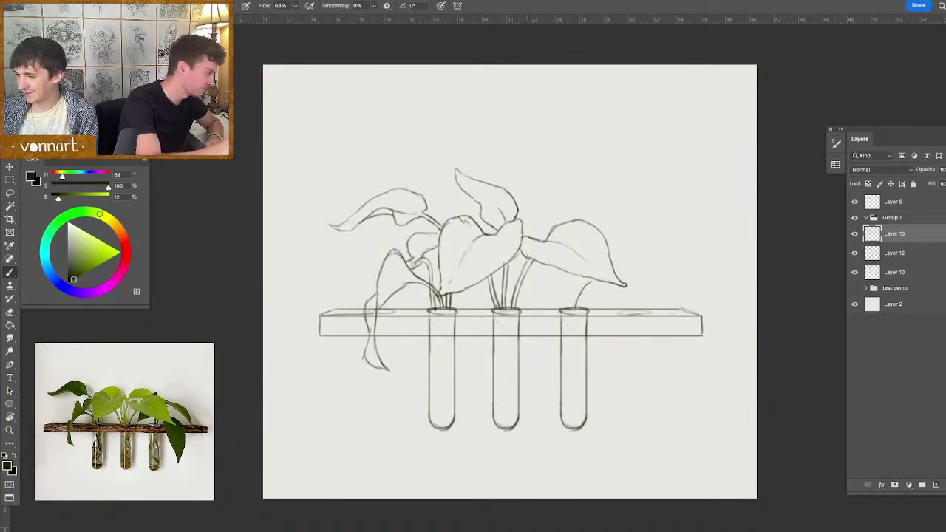
{"action": "mouse_move", "coordinate": [539, 264]}
{"action": "left_mouse_down"}
{"action": "mouse_move", "coordinate": [628, 295]}
{"action": "mouse_move", "coordinate": [543, 265]}
{"action": "left_mouse_up"}
{"action": "key", "text": "e"}
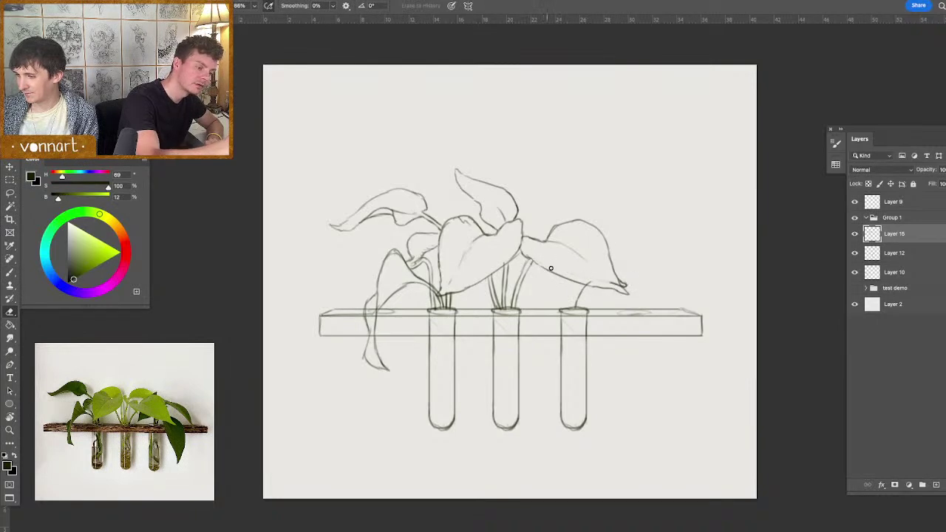
{"action": "mouse_move", "coordinate": [608, 277]}
{"action": "left_mouse_down"}
{"action": "mouse_move", "coordinate": [624, 285]}
{"action": "mouse_move", "coordinate": [605, 270]}
{"action": "mouse_move", "coordinate": [581, 303]}
{"action": "left_mouse_up"}
{"action": "key", "text": "b"}
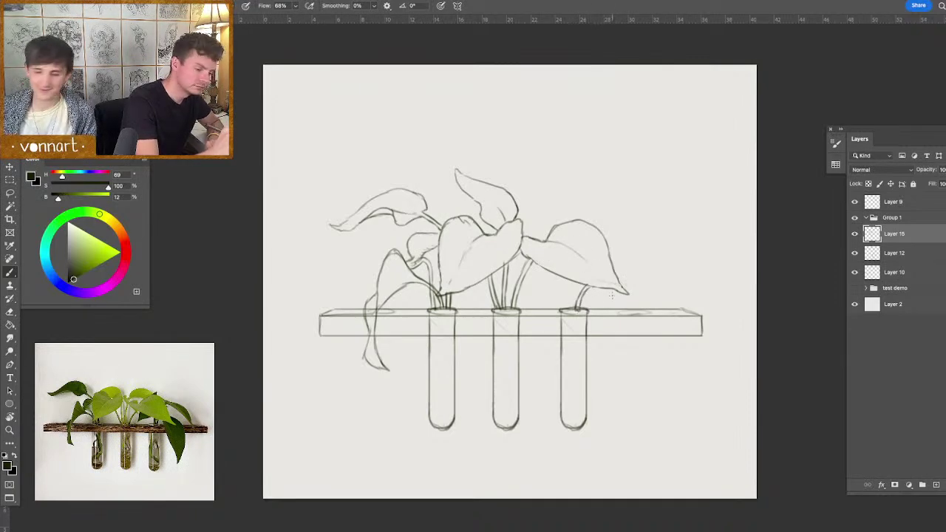
- Draw a long pointed leaf hanging over the shelf beside the right tube, and add another stem line at that tube's mouth
{"action": "mouse_move", "coordinate": [604, 293]}
{"action": "left_mouse_down"}
{"action": "mouse_move", "coordinate": [635, 404]}
{"action": "mouse_move", "coordinate": [654, 352]}
{"action": "left_mouse_up"}
{"action": "mouse_move", "coordinate": [621, 277]}
{"action": "left_mouse_down"}
{"action": "mouse_move", "coordinate": [635, 275]}
{"action": "mouse_move", "coordinate": [646, 292]}
{"action": "mouse_move", "coordinate": [653, 378]}
{"action": "left_mouse_up"}
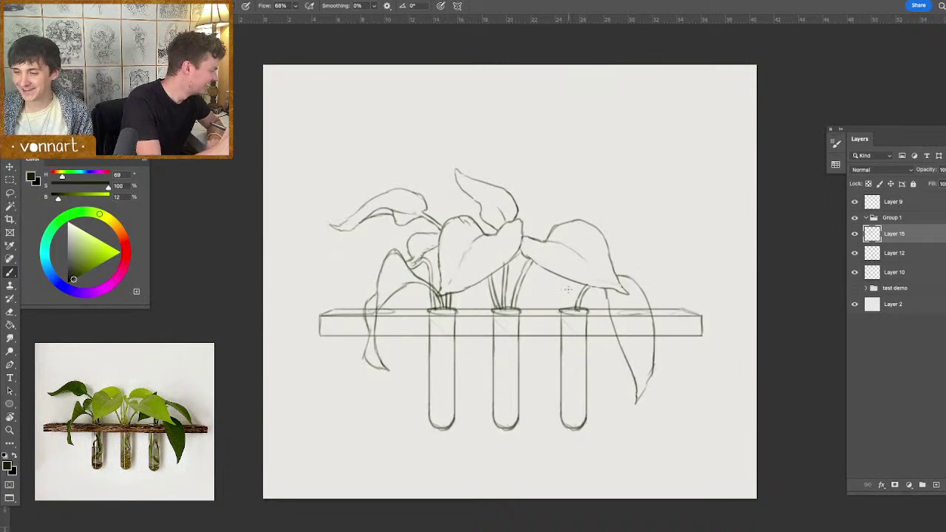
{"action": "mouse_move", "coordinate": [581, 285]}
{"action": "left_mouse_down"}
{"action": "mouse_move", "coordinate": [569, 311]}
{"action": "mouse_move", "coordinate": [574, 301]}
{"action": "left_mouse_up"}
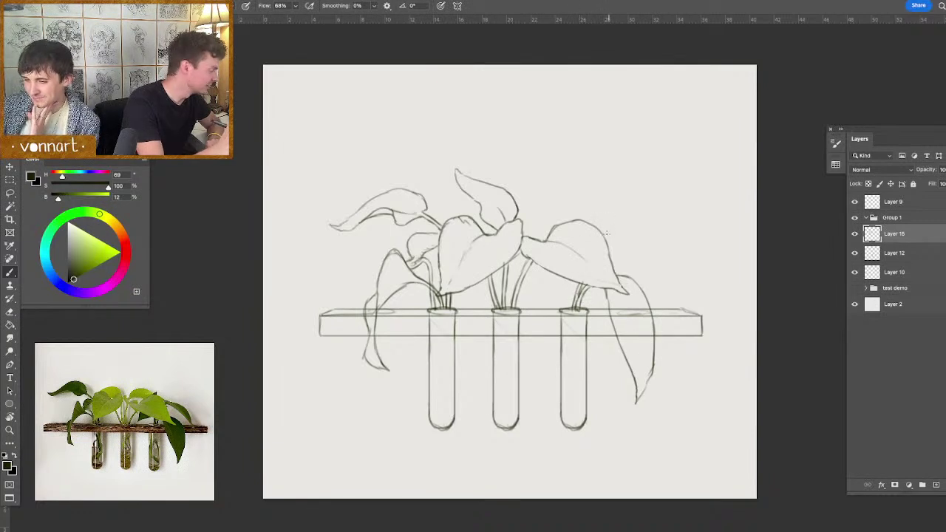
- Sketch a narrow folded leaf drooping rightward from behind the broad leaf, and check the whole composition at a smaller size
{"action": "mouse_move", "coordinate": [608, 246]}
{"action": "left_mouse_down"}
{"action": "mouse_move", "coordinate": [625, 219]}
{"action": "mouse_move", "coordinate": [652, 243]}
{"action": "mouse_move", "coordinate": [619, 238]}
{"action": "mouse_move", "coordinate": [658, 257]}
{"action": "mouse_move", "coordinate": [647, 232]}
{"action": "mouse_move", "coordinate": [665, 273]}
{"action": "mouse_move", "coordinate": [634, 250]}
{"action": "mouse_move", "coordinate": [677, 290]}
{"action": "left_mouse_up"}
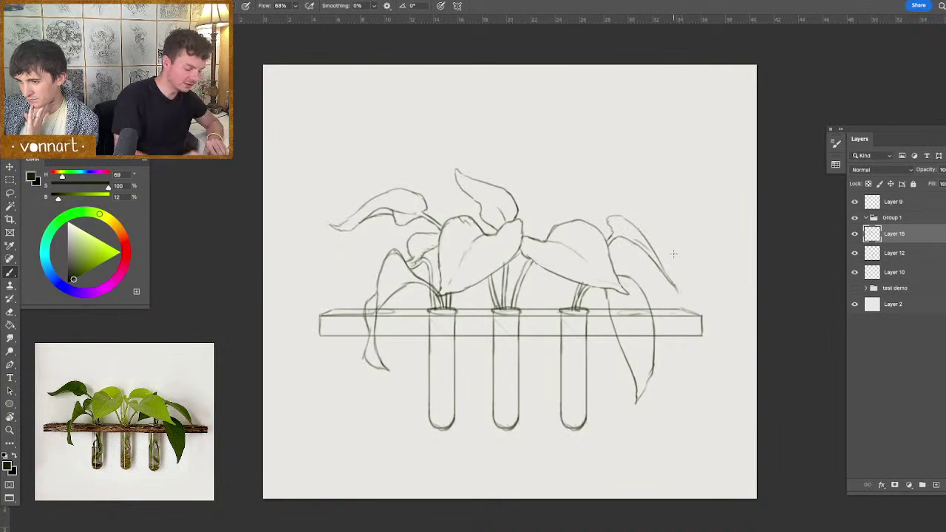
{"action": "key", "text": "super+minus"}
{"action": "key", "text": "super+minus"}
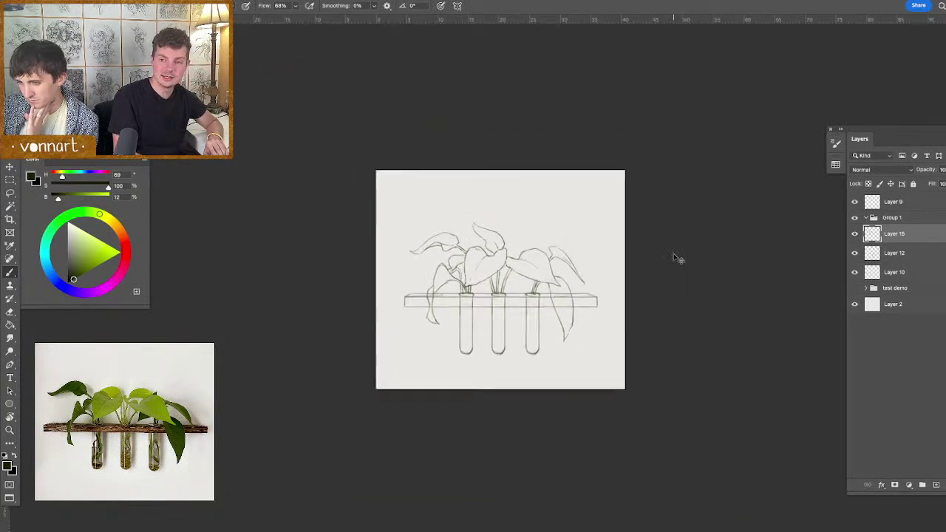
{"action": "key", "text": "super+equal"}
{"action": "key", "text": "super+equal"}
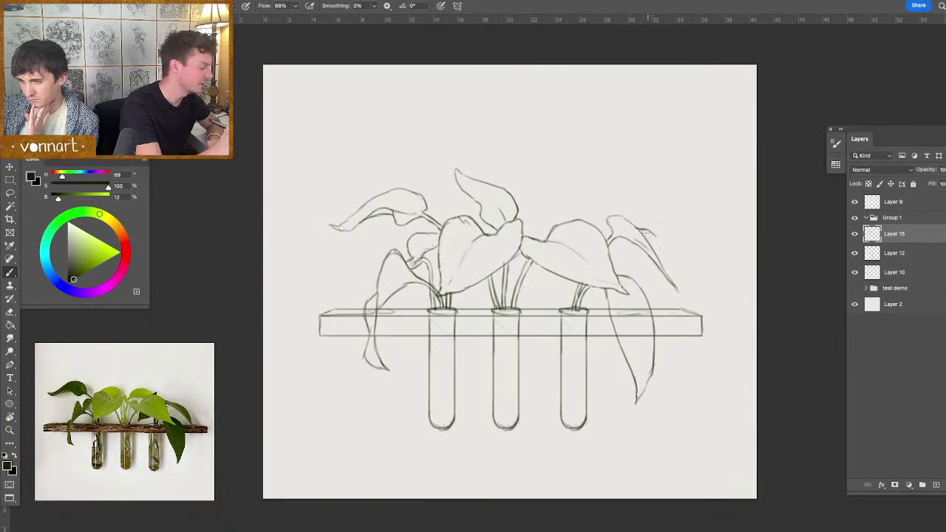
- Complete the narrow drooping leaf's edges, then add a small pointed leaf beneath the right broad leaf and a curled tip above it
{"action": "mouse_move", "coordinate": [644, 231]}
{"action": "left_mouse_down"}
{"action": "mouse_move", "coordinate": [668, 251]}
{"action": "mouse_move", "coordinate": [681, 293]}
{"action": "left_mouse_up"}
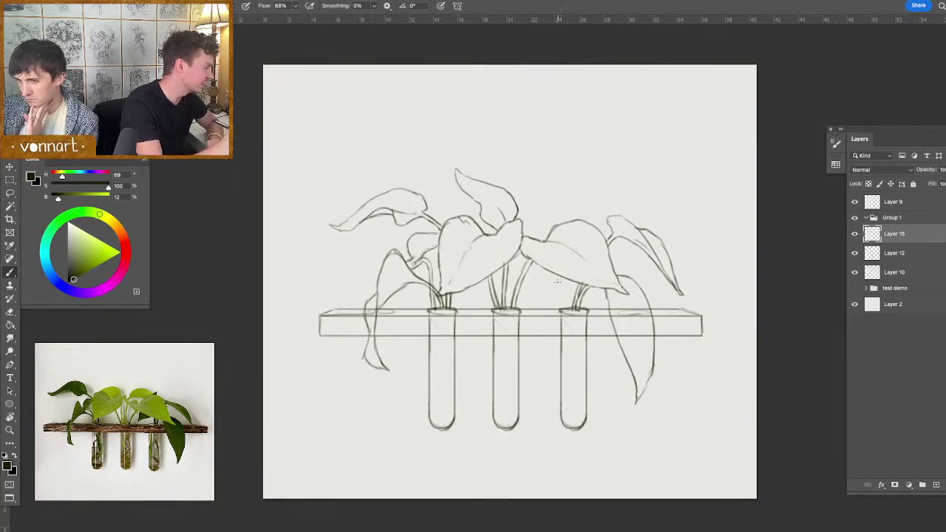
{"action": "mouse_move", "coordinate": [569, 284]}
{"action": "left_mouse_down"}
{"action": "mouse_move", "coordinate": [571, 310]}
{"action": "mouse_move", "coordinate": [573, 292]}
{"action": "mouse_move", "coordinate": [535, 294]}
{"action": "mouse_move", "coordinate": [541, 266]}
{"action": "left_mouse_up"}
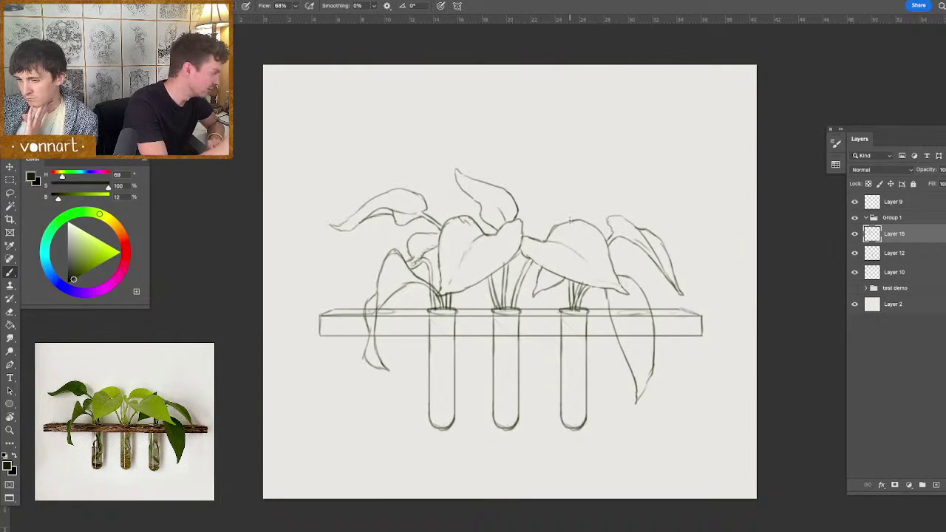
{"action": "mouse_move", "coordinate": [573, 221]}
{"action": "left_mouse_down"}
{"action": "mouse_move", "coordinate": [587, 205]}
{"action": "mouse_move", "coordinate": [590, 221]}
{"action": "mouse_move", "coordinate": [591, 204]}
{"action": "mouse_move", "coordinate": [576, 217]}
{"action": "left_mouse_up"}
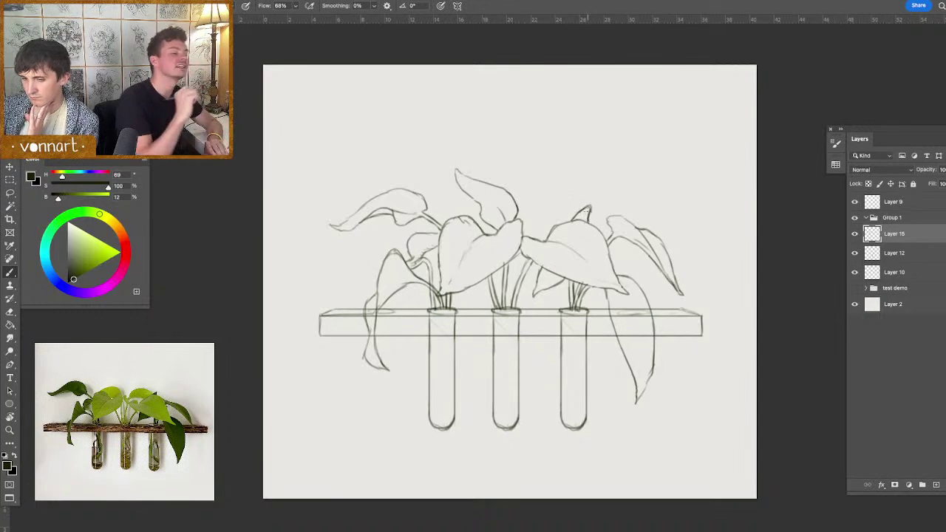
- On Layer 10, erase the shelf lines crossing the two hanging leaves, then return to Layer 15
{"action": "left_click", "coordinate": [855, 273]}
{"action": "left_click", "coordinate": [856, 273]}
{"action": "left_click", "coordinate": [865, 275]}
{"action": "left_click", "coordinate": [855, 273]}
{"action": "left_click", "coordinate": [855, 272]}
{"action": "key", "text": "e"}
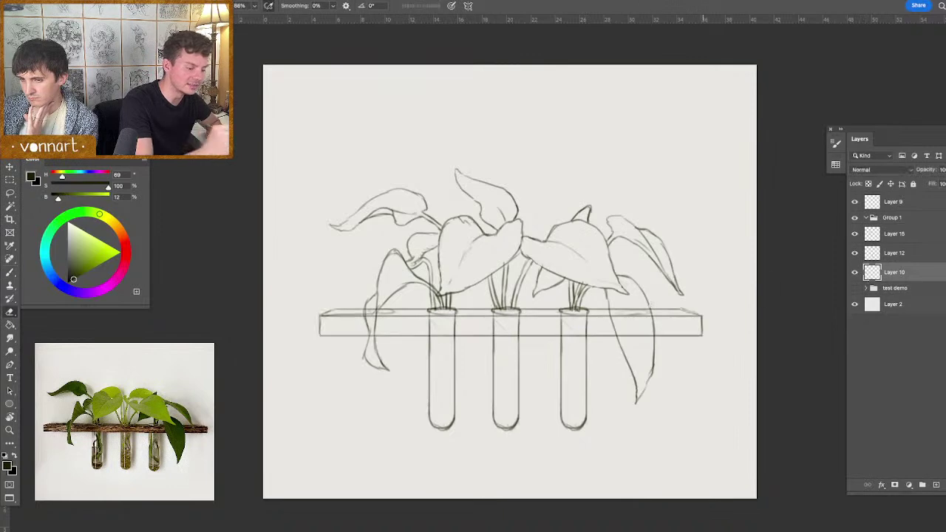
{"action": "left_click_drag", "start_coordinate": [620, 316], "coordinate": [646, 341]}
{"action": "mouse_move", "coordinate": [380, 315]}
{"action": "left_mouse_down"}
{"action": "mouse_move", "coordinate": [371, 308]}
{"action": "mouse_move", "coordinate": [373, 336]}
{"action": "left_mouse_up"}
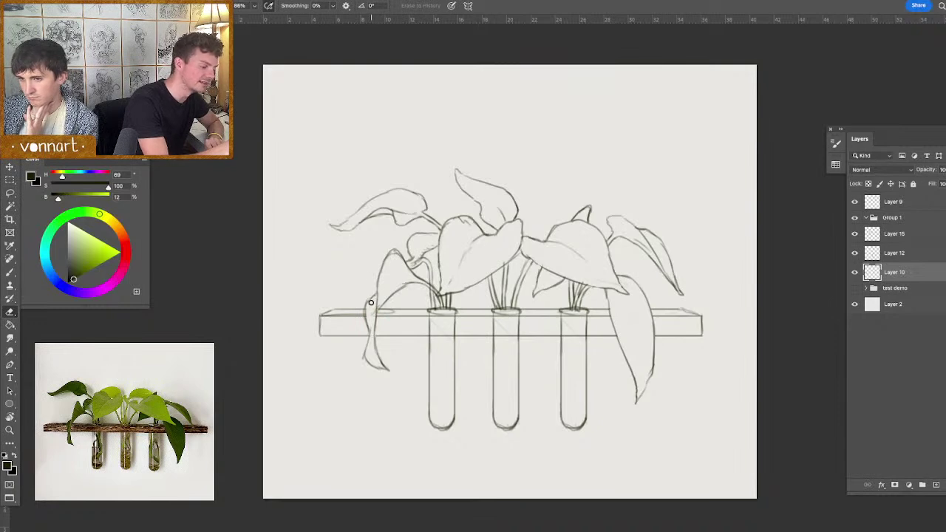
{"action": "left_click", "coordinate": [874, 239]}
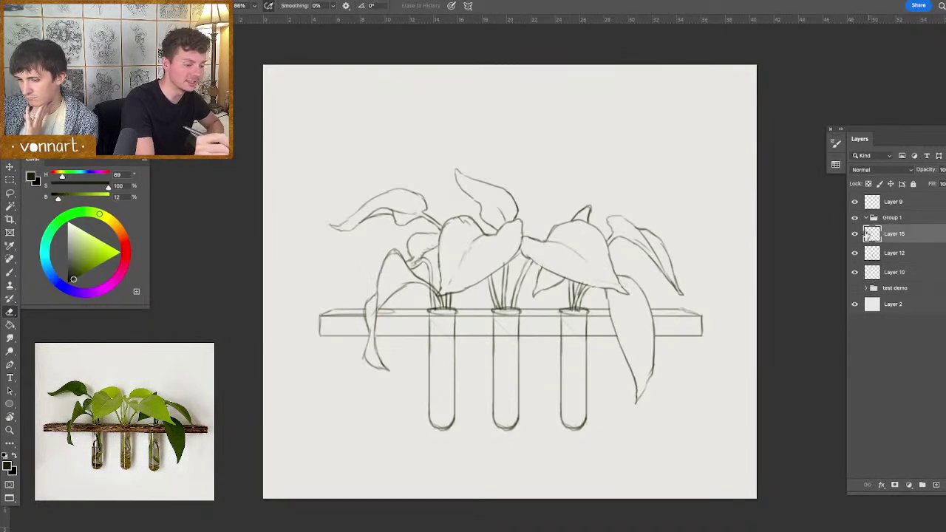
{"action": "key", "text": "b"}
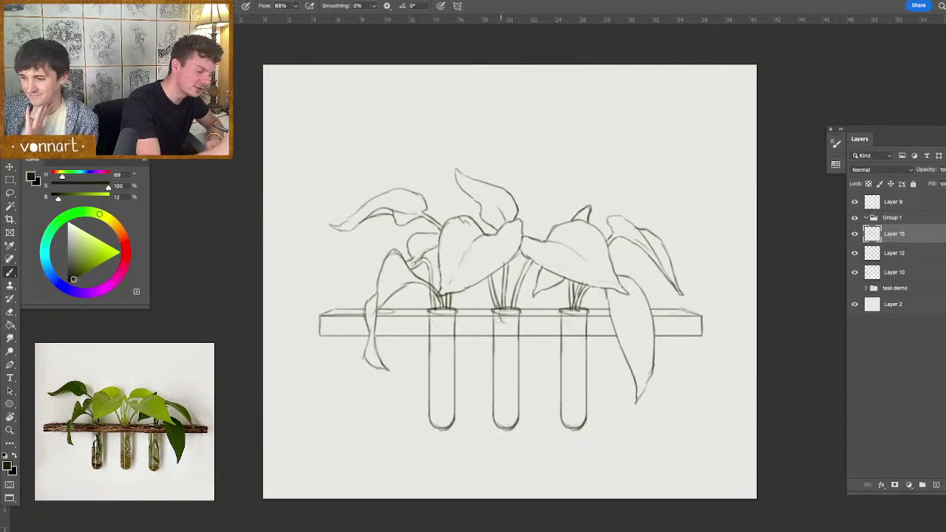
- On Layer 12, erase the tube outlines crossing the shelf's front face, then return to Layer 15
{"action": "left_click", "coordinate": [856, 254]}
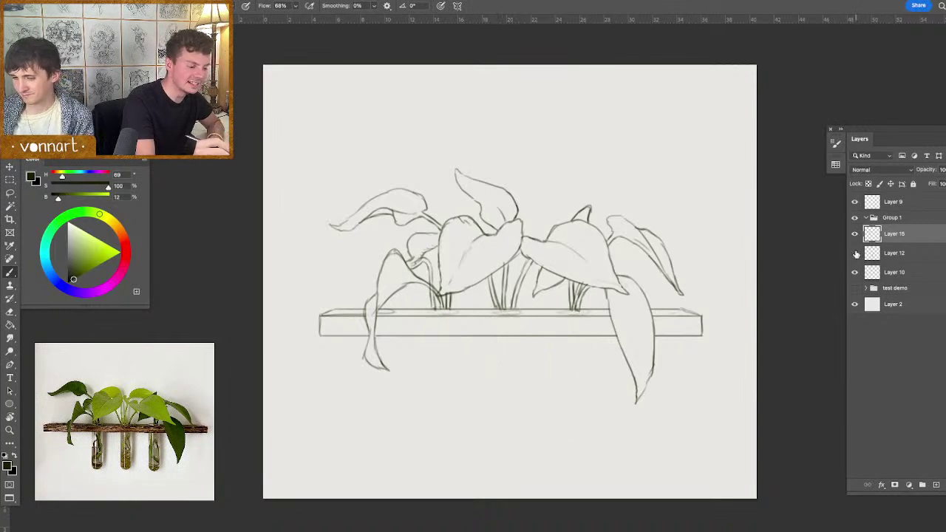
{"action": "left_click", "coordinate": [856, 254]}
{"action": "left_click", "coordinate": [878, 255]}
{"action": "key", "text": "e"}
{"action": "mouse_move", "coordinate": [590, 325]}
{"action": "left_mouse_down"}
{"action": "mouse_move", "coordinate": [443, 328]}
{"action": "mouse_move", "coordinate": [475, 322]}
{"action": "left_mouse_up"}
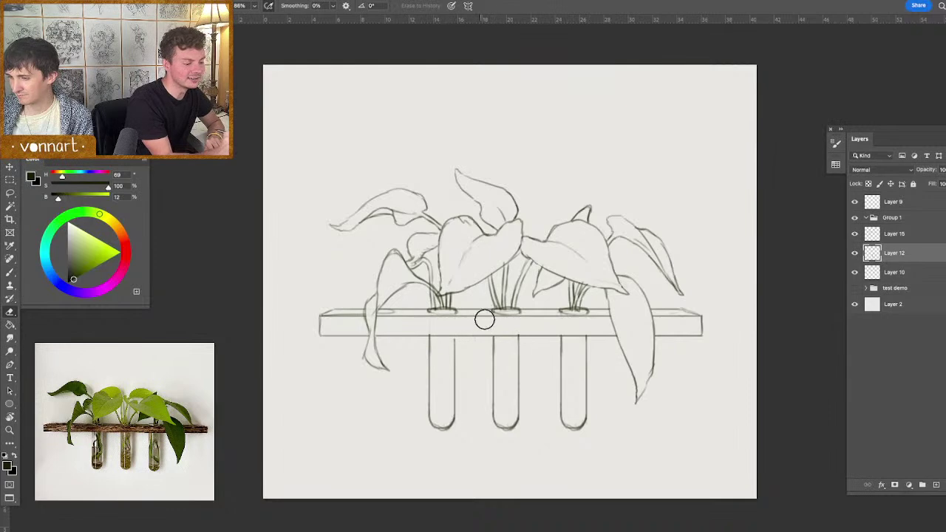
{"action": "left_click", "coordinate": [855, 233]}
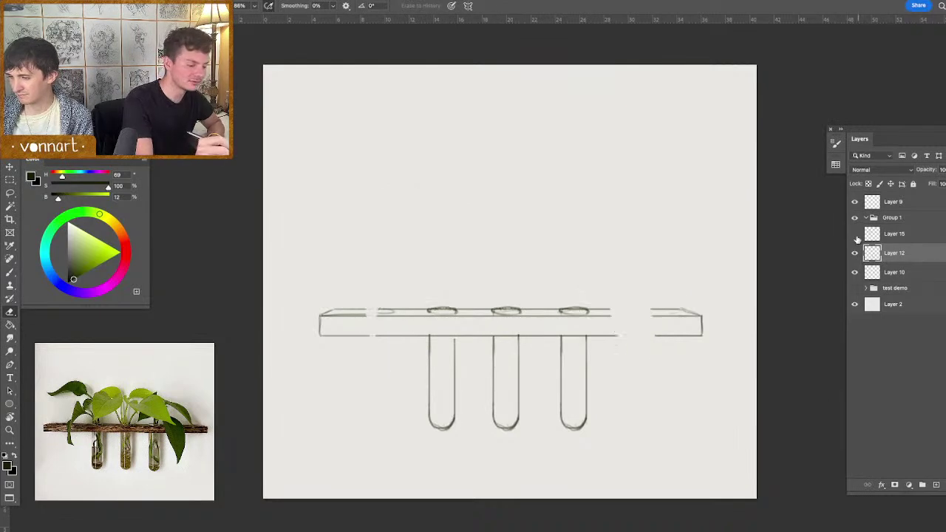
{"action": "left_click", "coordinate": [856, 233]}
{"action": "left_click", "coordinate": [895, 234]}
{"action": "key", "text": "b"}
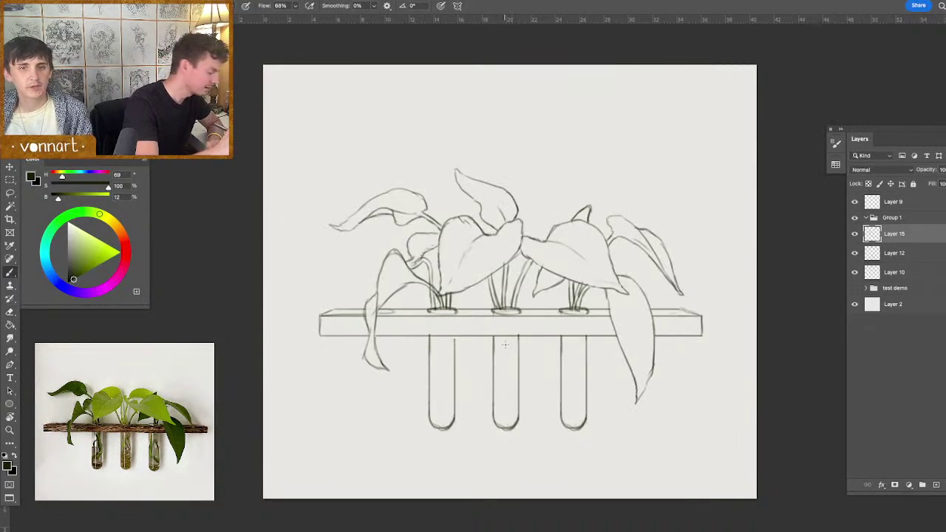
- Sketch a wavy cut stem inside the middle tube with a thin root trailing down toward the tube's base
{"action": "mouse_move", "coordinate": [507, 354]}
{"action": "left_mouse_down"}
{"action": "mouse_move", "coordinate": [502, 380]}
{"action": "mouse_move", "coordinate": [517, 336]}
{"action": "left_mouse_up"}
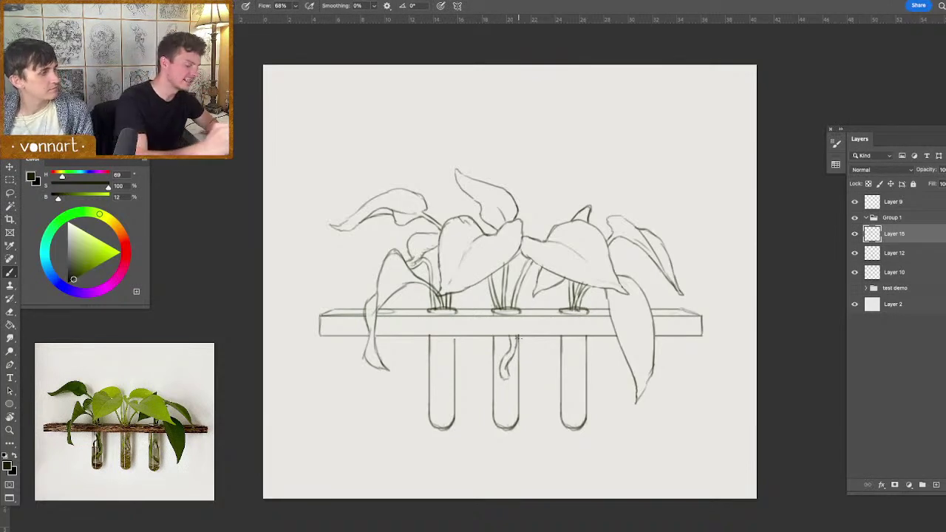
{"action": "mouse_move", "coordinate": [509, 352]}
{"action": "left_mouse_down"}
{"action": "mouse_move", "coordinate": [520, 372]}
{"action": "mouse_move", "coordinate": [515, 403]}
{"action": "mouse_move", "coordinate": [493, 406]}
{"action": "left_mouse_up"}
{"action": "mouse_move", "coordinate": [533, 371]}
{"action": "left_mouse_down"}
{"action": "mouse_move", "coordinate": [470, 389]}
{"action": "mouse_move", "coordinate": [504, 384]}
{"action": "mouse_move", "coordinate": [488, 409]}
{"action": "mouse_move", "coordinate": [514, 399]}
{"action": "mouse_move", "coordinate": [546, 384]}
{"action": "mouse_move", "coordinate": [512, 387]}
{"action": "mouse_move", "coordinate": [573, 351]}
{"action": "mouse_move", "coordinate": [544, 374]}
{"action": "mouse_move", "coordinate": [590, 381]}
{"action": "mouse_move", "coordinate": [544, 372]}
{"action": "mouse_move", "coordinate": [554, 360]}
{"action": "mouse_move", "coordinate": [575, 380]}
{"action": "mouse_move", "coordinate": [506, 384]}
{"action": "mouse_move", "coordinate": [534, 399]}
{"action": "mouse_move", "coordinate": [606, 406]}
{"action": "left_mouse_up"}
{"action": "key", "text": "super+z"}
{"action": "mouse_move", "coordinate": [509, 380]}
{"action": "left_mouse_down"}
{"action": "mouse_move", "coordinate": [562, 402]}
{"action": "mouse_move", "coordinate": [649, 398]}
{"action": "left_mouse_up"}
{"action": "key", "text": "super+z"}
{"action": "key", "text": "super+z"}
{"action": "mouse_move", "coordinate": [503, 351]}
{"action": "left_mouse_down"}
{"action": "mouse_move", "coordinate": [505, 361]}
{"action": "mouse_move", "coordinate": [512, 345]}
{"action": "left_mouse_up"}
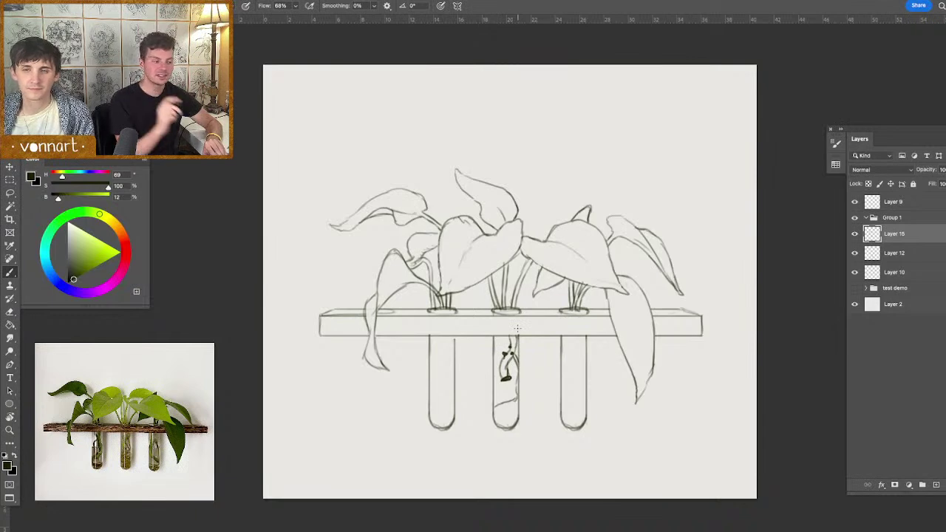
{"action": "left_click_drag", "start_coordinate": [505, 348], "coordinate": [494, 365]}
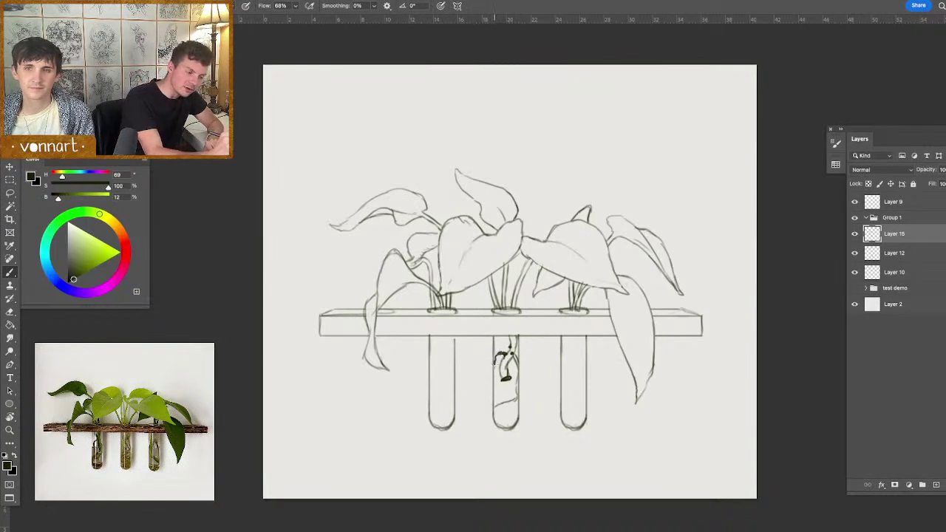
{"action": "key", "text": "ctrl+z"}
{"action": "key", "text": "ctrl+z"}
{"action": "key", "text": "ctrl+z"}
{"action": "key", "text": "ctrl+z"}
{"action": "key", "text": "ctrl+z"}
{"action": "key", "text": "ctrl+z"}
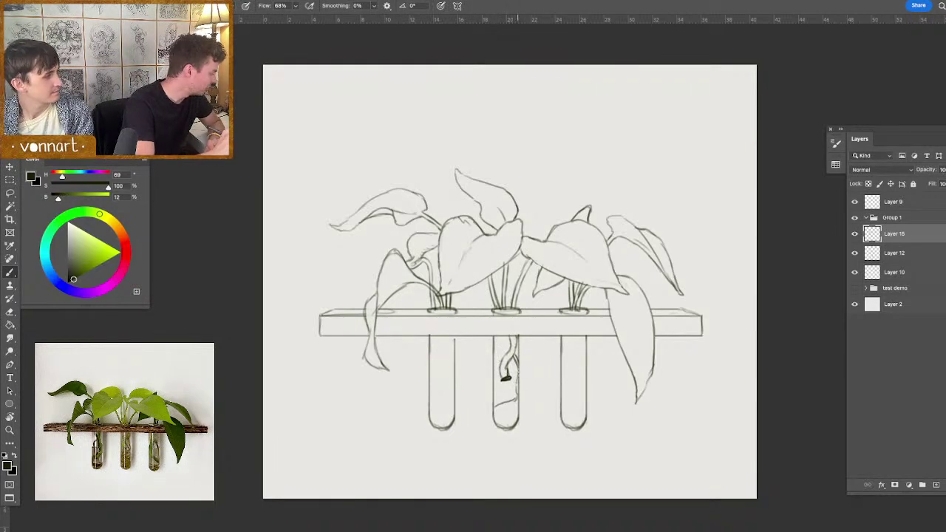
- Fill the lower half of the middle tube with tangled root lines and lighten the dark mark at the stem's end
{"action": "mouse_move", "coordinate": [518, 363]}
{"action": "left_mouse_down"}
{"action": "mouse_move", "coordinate": [514, 387]}
{"action": "mouse_move", "coordinate": [498, 392]}
{"action": "mouse_move", "coordinate": [511, 394]}
{"action": "mouse_move", "coordinate": [507, 406]}
{"action": "mouse_move", "coordinate": [516, 394]}
{"action": "mouse_move", "coordinate": [494, 403]}
{"action": "mouse_move", "coordinate": [510, 394]}
{"action": "mouse_move", "coordinate": [516, 404]}
{"action": "mouse_move", "coordinate": [513, 397]}
{"action": "mouse_move", "coordinate": [496, 408]}
{"action": "mouse_move", "coordinate": [510, 411]}
{"action": "mouse_move", "coordinate": [491, 407]}
{"action": "mouse_move", "coordinate": [516, 411]}
{"action": "mouse_move", "coordinate": [492, 411]}
{"action": "mouse_move", "coordinate": [525, 418]}
{"action": "left_mouse_up"}
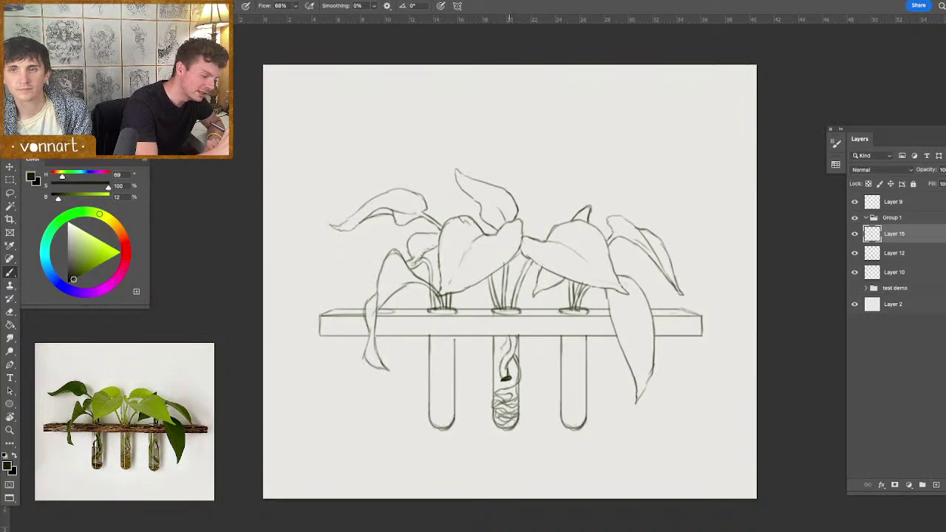
{"action": "key", "text": "e"}
{"action": "left_click_drag", "start_coordinate": [512, 379], "coordinate": [503, 380]}
{"action": "key", "text": "b"}
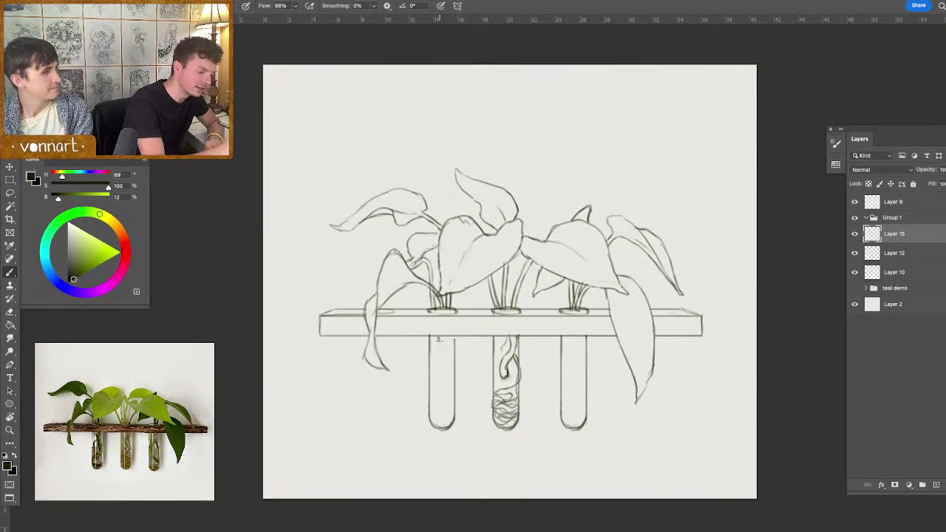
- Sketch a long bent stem inside the left tube, erase its overlapping lines, and redraw its edge
{"action": "mouse_move", "coordinate": [437, 343]}
{"action": "left_mouse_down"}
{"action": "mouse_move", "coordinate": [445, 392]}
{"action": "mouse_move", "coordinate": [435, 410]}
{"action": "mouse_move", "coordinate": [449, 391]}
{"action": "mouse_move", "coordinate": [444, 350]}
{"action": "left_mouse_up"}
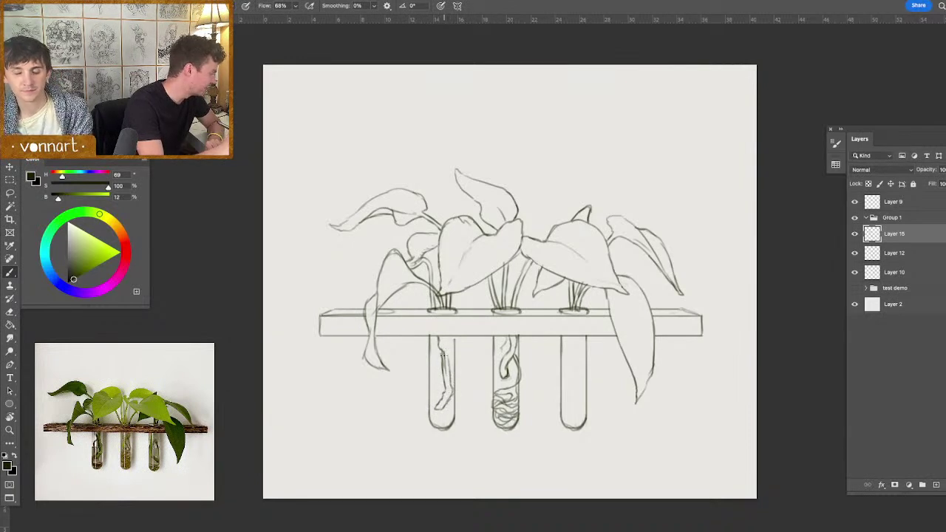
{"action": "key", "text": "e"}
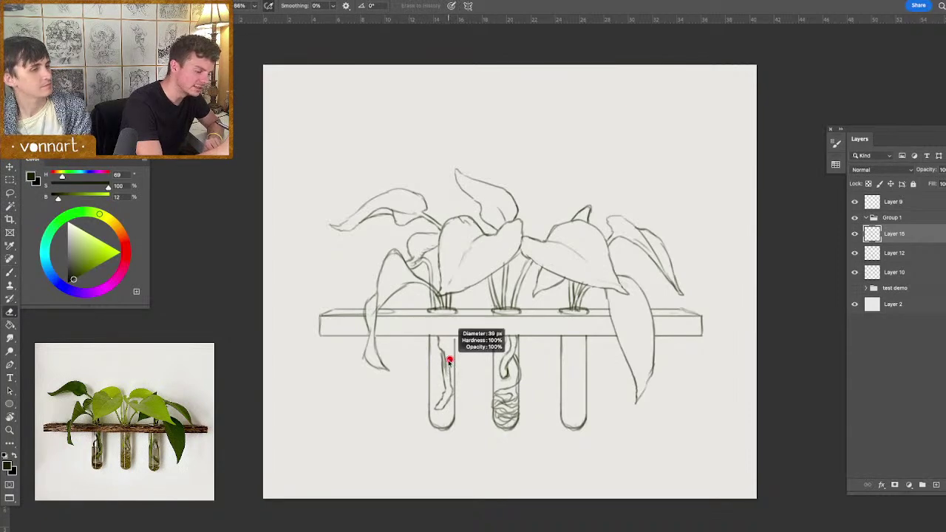
{"action": "left_click_drag", "start_coordinate": [446, 353], "coordinate": [446, 375]}
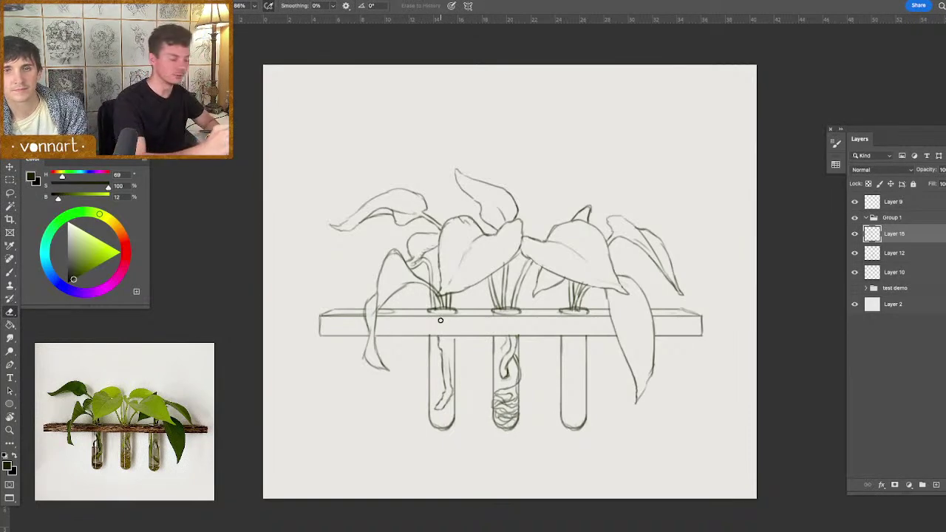
{"action": "key", "text": "b"}
{"action": "left_click_drag", "start_coordinate": [446, 393], "coordinate": [448, 385]}
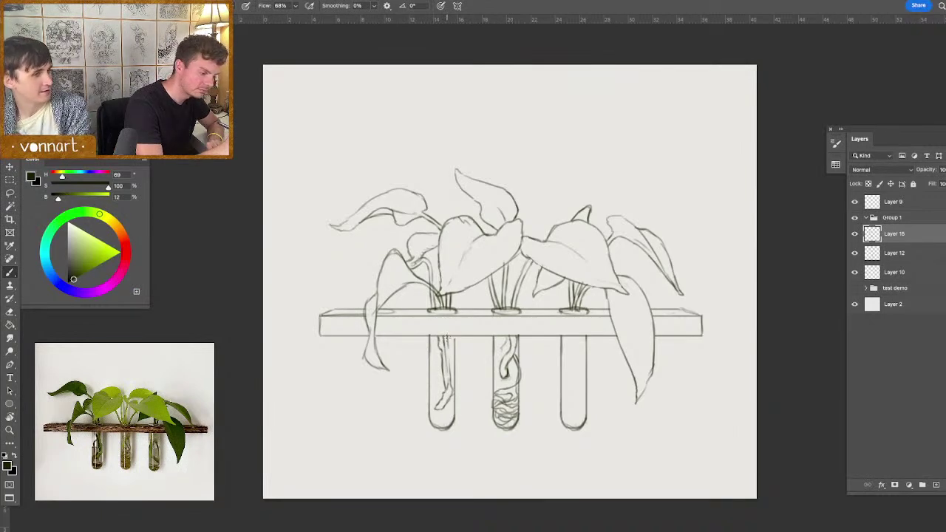
- Add a second stem and wavy roots down the left tube, with curled root lines gathered at its rounded base
{"action": "mouse_move", "coordinate": [447, 339]}
{"action": "left_mouse_down"}
{"action": "mouse_move", "coordinate": [453, 378]}
{"action": "mouse_move", "coordinate": [435, 371]}
{"action": "mouse_move", "coordinate": [430, 380]}
{"action": "mouse_move", "coordinate": [439, 356]}
{"action": "mouse_move", "coordinate": [436, 423]}
{"action": "left_mouse_up"}
{"action": "key", "text": "e"}
{"action": "key", "text": "b"}
{"action": "key", "text": "e"}
{"action": "key", "text": "b"}
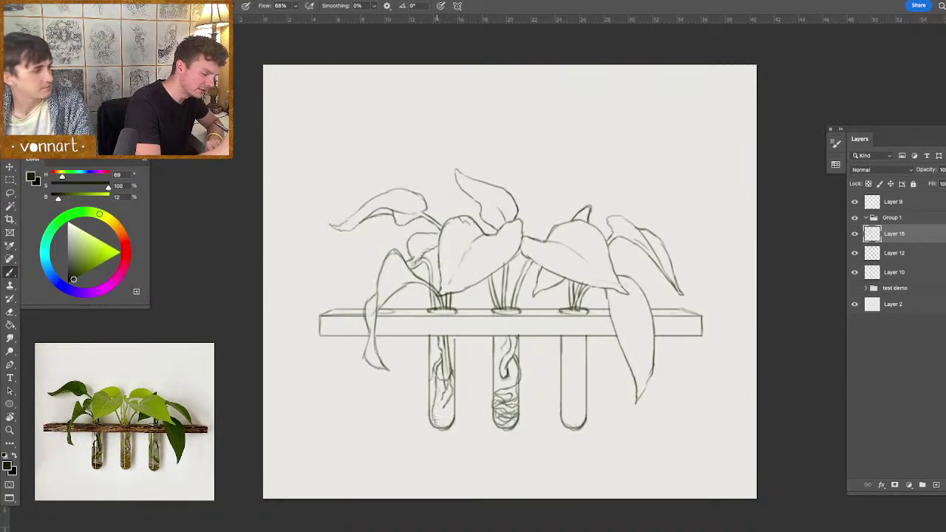
{"action": "mouse_move", "coordinate": [434, 375]}
{"action": "left_mouse_down"}
{"action": "mouse_move", "coordinate": [430, 408]}
{"action": "mouse_move", "coordinate": [447, 401]}
{"action": "mouse_move", "coordinate": [437, 408]}
{"action": "mouse_move", "coordinate": [451, 419]}
{"action": "mouse_move", "coordinate": [436, 424]}
{"action": "mouse_move", "coordinate": [449, 419]}
{"action": "left_mouse_up"}
{"action": "mouse_move", "coordinate": [441, 411]}
{"action": "left_mouse_down"}
{"action": "mouse_move", "coordinate": [434, 423]}
{"action": "mouse_move", "coordinate": [452, 421]}
{"action": "left_mouse_up"}
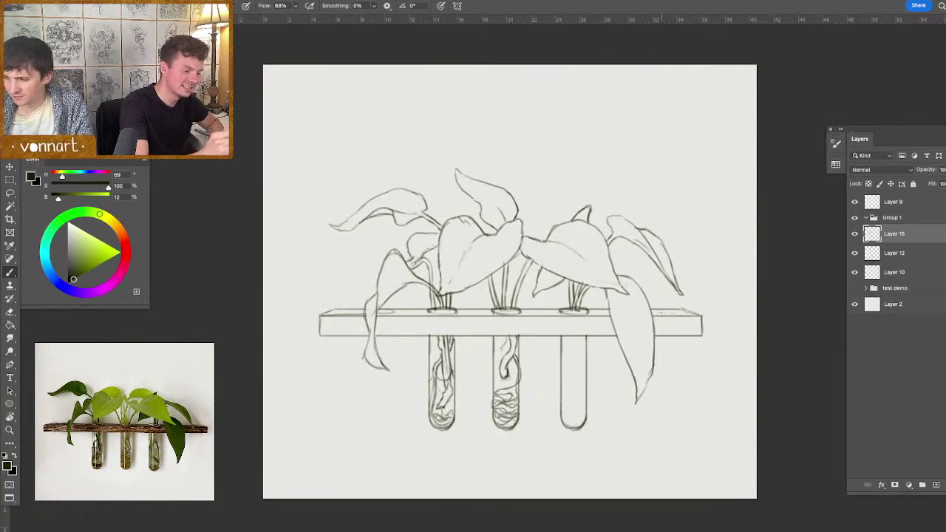
- Sketch a curved stem, a waterline and tangled roots inside the right tube, down to its rounded base
{"action": "mouse_move", "coordinate": [568, 337]}
{"action": "left_mouse_down"}
{"action": "mouse_move", "coordinate": [564, 387]}
{"action": "mouse_move", "coordinate": [574, 403]}
{"action": "left_mouse_up"}
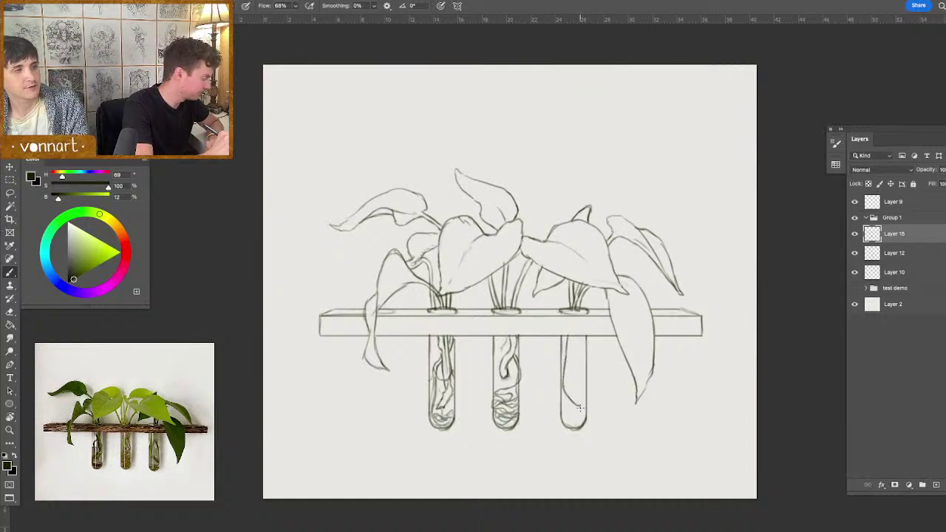
{"action": "left_click_drag", "start_coordinate": [581, 403], "coordinate": [570, 385]}
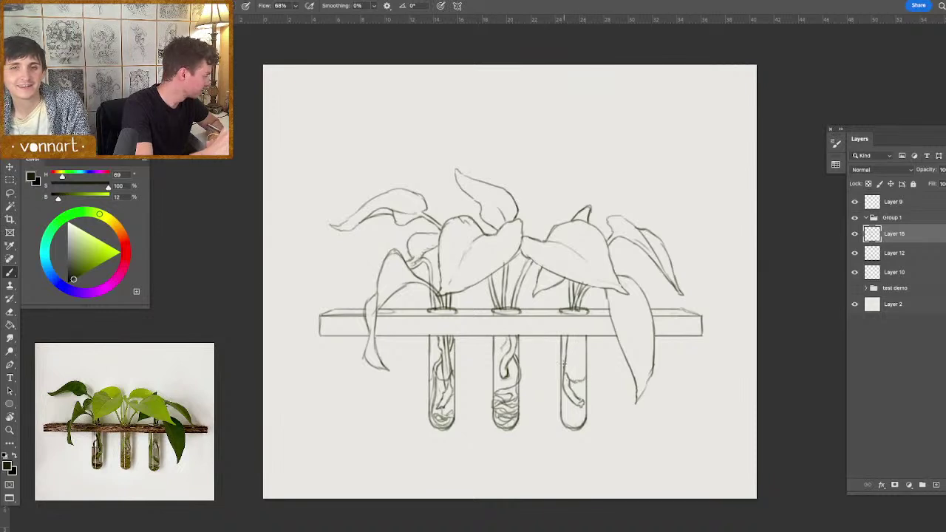
{"action": "mouse_move", "coordinate": [569, 376]}
{"action": "left_mouse_down"}
{"action": "mouse_move", "coordinate": [571, 339]}
{"action": "mouse_move", "coordinate": [571, 362]}
{"action": "left_mouse_up"}
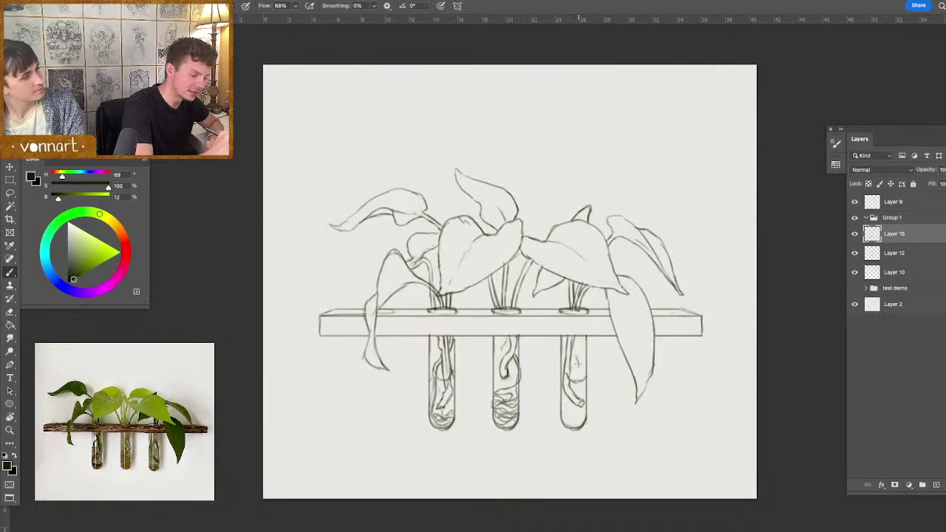
{"action": "mouse_move", "coordinate": [577, 360]}
{"action": "left_mouse_down"}
{"action": "mouse_move", "coordinate": [584, 376]}
{"action": "mouse_move", "coordinate": [579, 336]}
{"action": "left_mouse_up"}
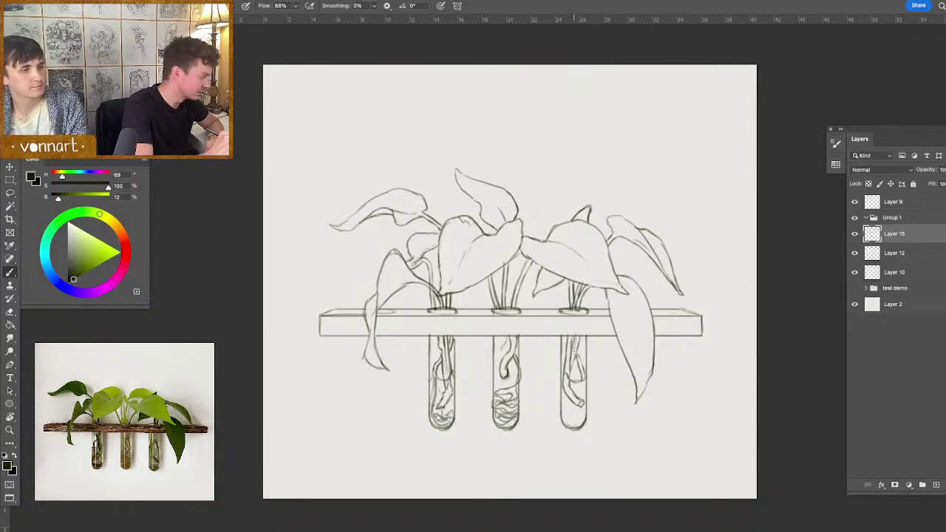
{"action": "mouse_move", "coordinate": [583, 368]}
{"action": "left_mouse_down"}
{"action": "mouse_move", "coordinate": [580, 348]}
{"action": "mouse_move", "coordinate": [573, 421]}
{"action": "mouse_move", "coordinate": [581, 413]}
{"action": "mouse_move", "coordinate": [564, 424]}
{"action": "mouse_move", "coordinate": [576, 422]}
{"action": "left_mouse_up"}
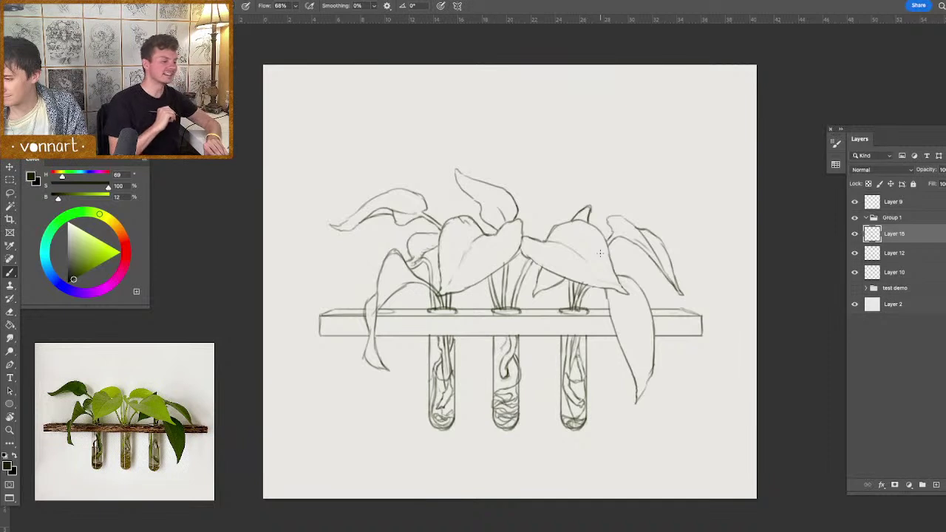
- Darken the elliptical rims of all three tubes where they meet the shelf
{"action": "mouse_move", "coordinate": [498, 312]}
{"action": "left_mouse_down"}
{"action": "mouse_move", "coordinate": [519, 312]}
{"action": "mouse_move", "coordinate": [506, 313]}
{"action": "left_mouse_up"}
{"action": "left_click_drag", "start_coordinate": [571, 314], "coordinate": [589, 313]}
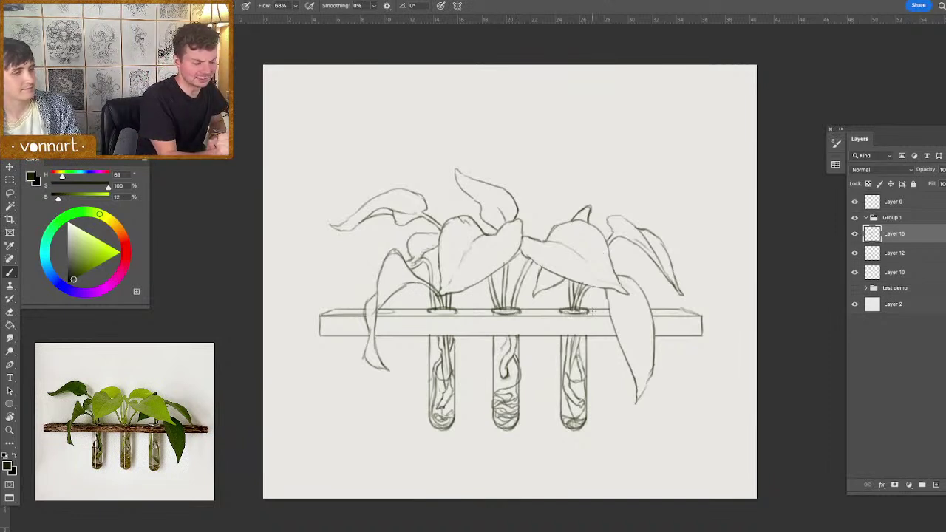
{"action": "left_click_drag", "start_coordinate": [460, 314], "coordinate": [428, 313]}
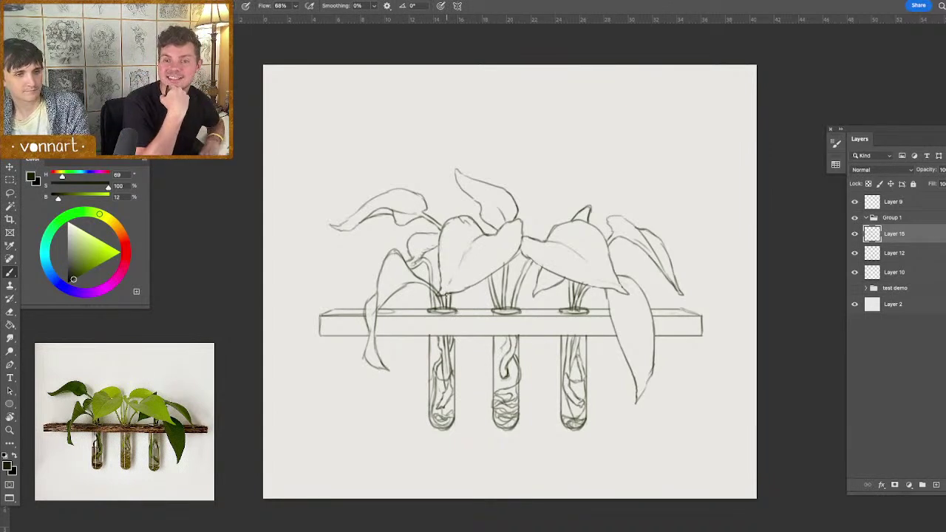
- Handwrite the label "underdrawing" above the plants' right side, then merge Layers 15 and 12 down into Layer 10
{"action": "mouse_move", "coordinate": [626, 131]}
{"action": "left_mouse_down"}
{"action": "mouse_move", "coordinate": [532, 102]}
{"action": "mouse_move", "coordinate": [671, 282]}
{"action": "mouse_move", "coordinate": [581, 158]}
{"action": "mouse_move", "coordinate": [628, 180]}
{"action": "mouse_move", "coordinate": [704, 176]}
{"action": "left_mouse_up"}
{"action": "key", "text": "ctrl+z"}
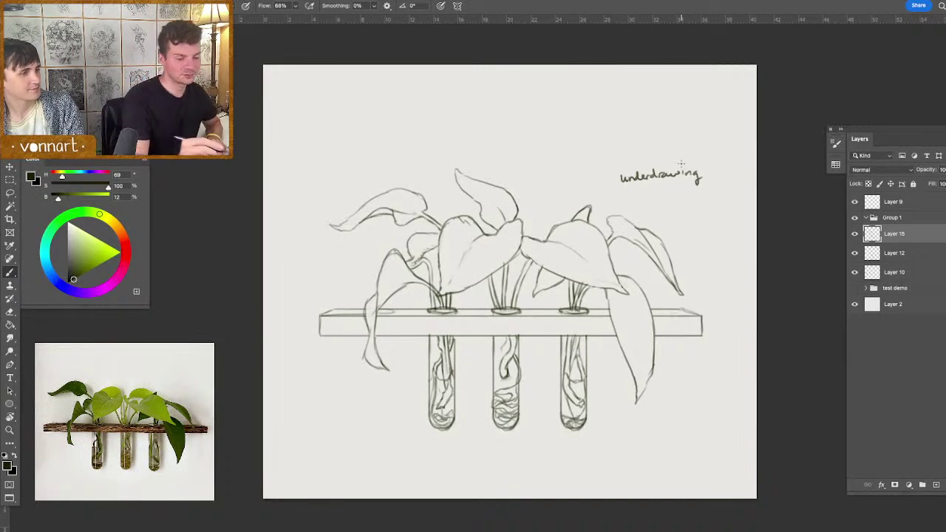
{"action": "left_click", "coordinate": [856, 233]}
{"action": "left_click", "coordinate": [855, 234]}
{"action": "key", "text": "ctrl+e"}
{"action": "key", "text": "ctrl+e"}
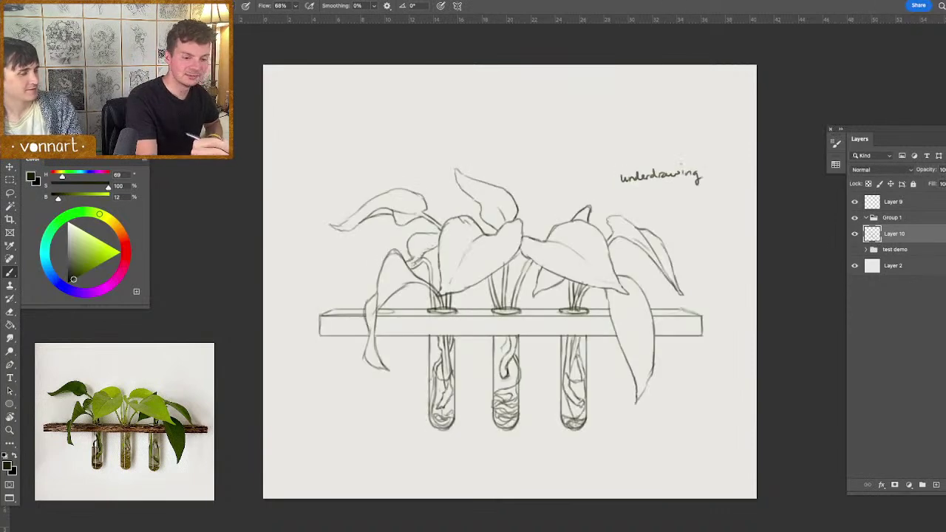
- Lower the opacity of the merged underdrawing layer to a faint guide and add a new layer above it
{"action": "left_click", "coordinate": [945, 171]}
{"action": "left_click_drag", "start_coordinate": [945, 183], "coordinate": [929, 185]}
{"action": "left_click", "coordinate": [936, 485]}
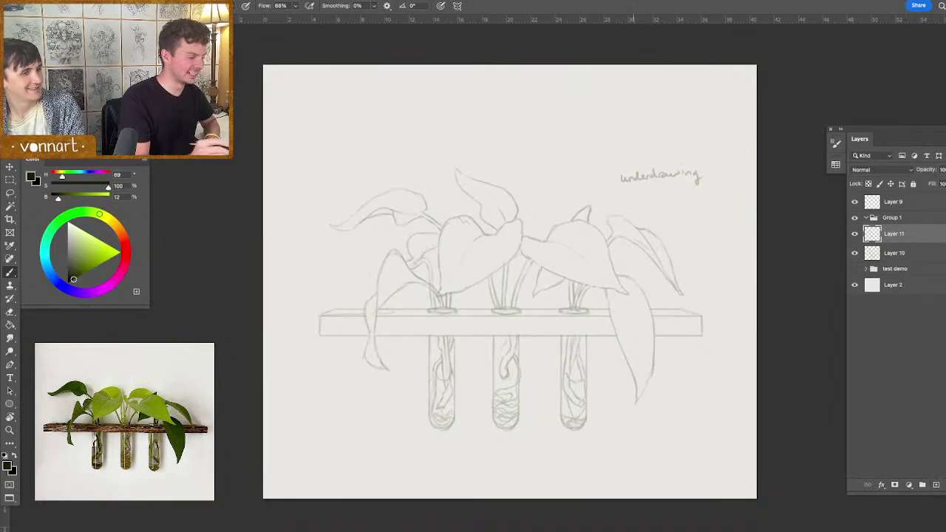
- Choose a leaf green with hue 69, saturation 84 and brightness 63, and paint a test dot above the plants
{"action": "left_click_drag", "start_coordinate": [100, 262], "coordinate": [96, 261]}
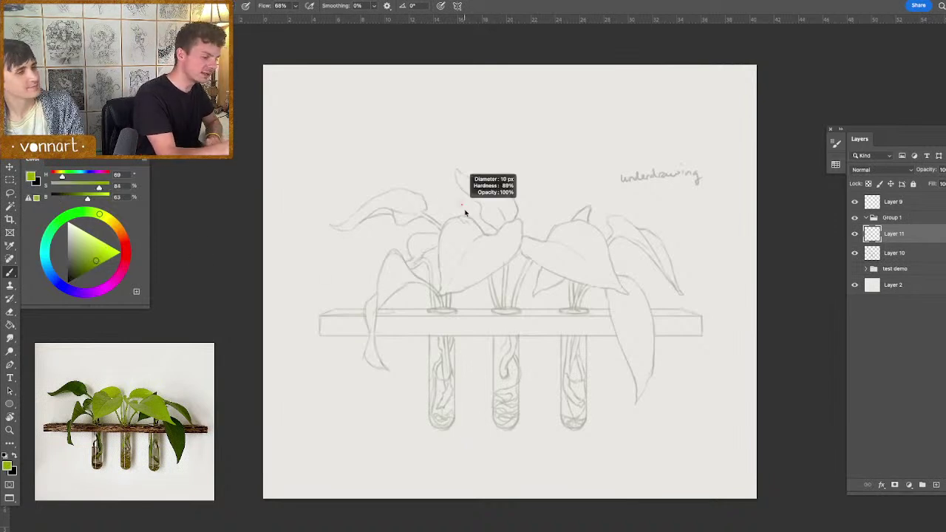
{"action": "left_click", "coordinate": [432, 115]}
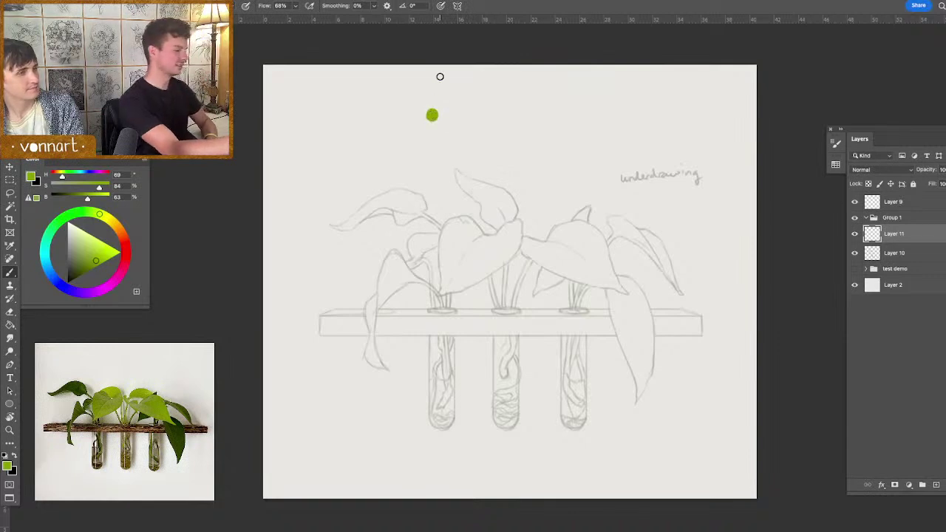
- Paint a darker green swatch (hue 69, saturation 71, brightness 53) and a brighter one (69, 89, 74) on either side of the first dot
{"action": "left_click", "coordinate": [87, 262]}
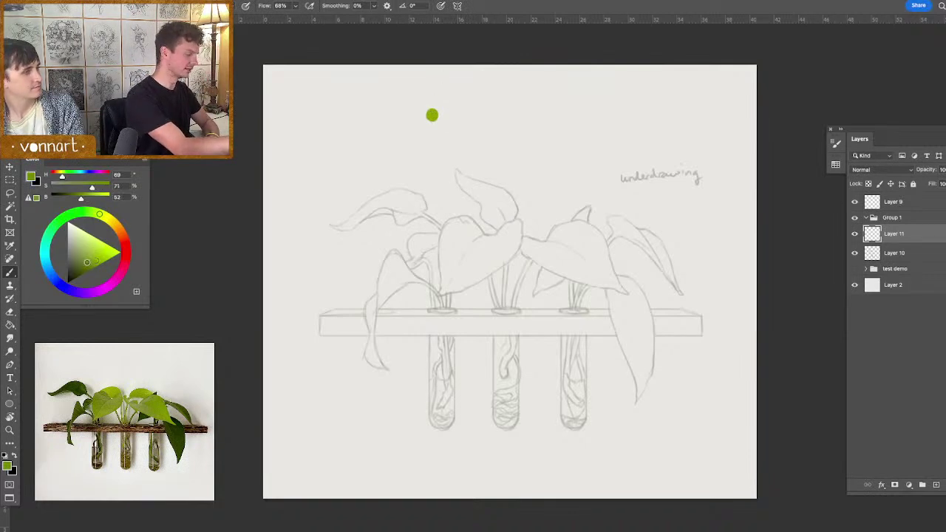
{"action": "left_click", "coordinate": [443, 113]}
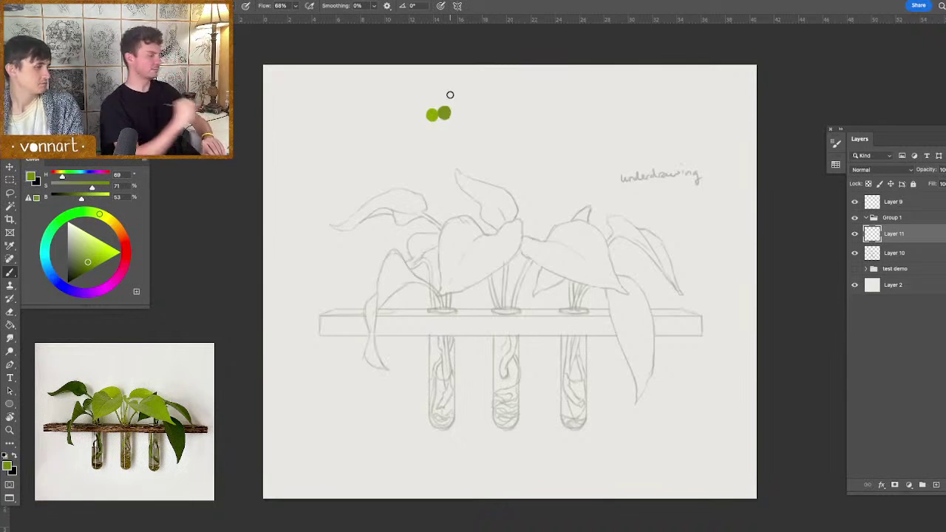
{"action": "left_click", "coordinate": [102, 257]}
{"action": "left_click", "coordinate": [432, 115]}
{"action": "left_click", "coordinate": [420, 116]}
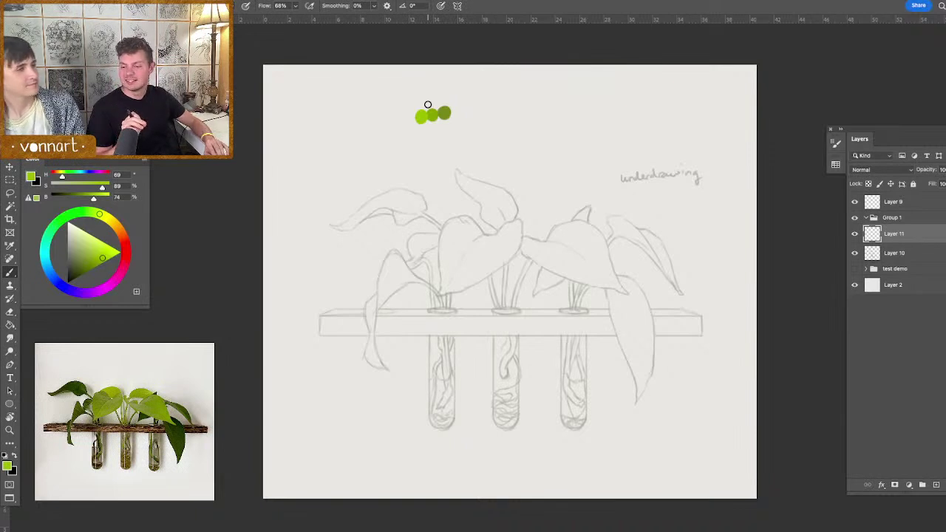
{"action": "mouse_move", "coordinate": [429, 101]}
{"action": "left_mouse_down"}
{"action": "mouse_move", "coordinate": [429, 144]}
{"action": "mouse_move", "coordinate": [404, 105]}
{"action": "mouse_move", "coordinate": [393, 180]}
{"action": "left_mouse_up"}
{"action": "key", "text": "ctrl+z"}
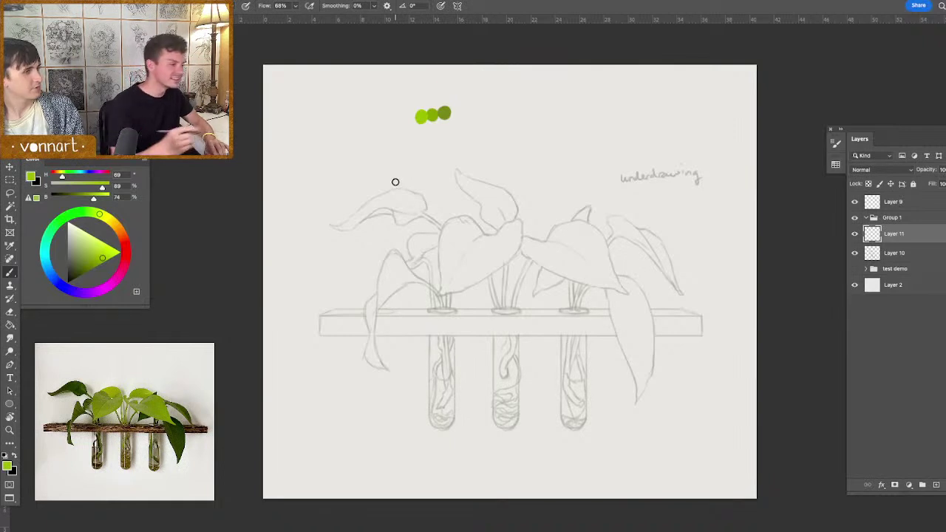
- Paint a second row of green swatches below the first: a very dark green, a mid green (80, 79, 43) and a paler one (79, 47, 55)
{"action": "left_click_drag", "start_coordinate": [80, 262], "coordinate": [77, 273]}
{"action": "left_click", "coordinate": [457, 130]}
{"action": "left_click", "coordinate": [85, 267]}
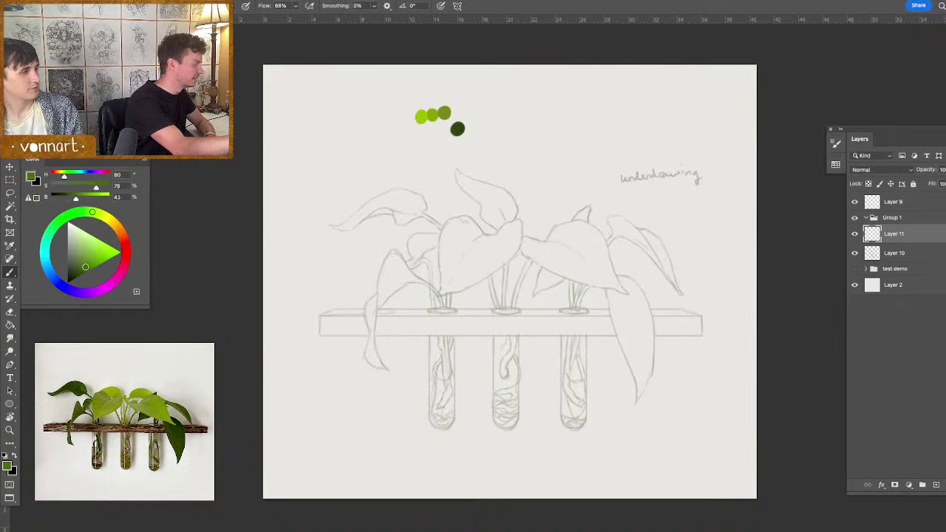
{"action": "left_click", "coordinate": [446, 131]}
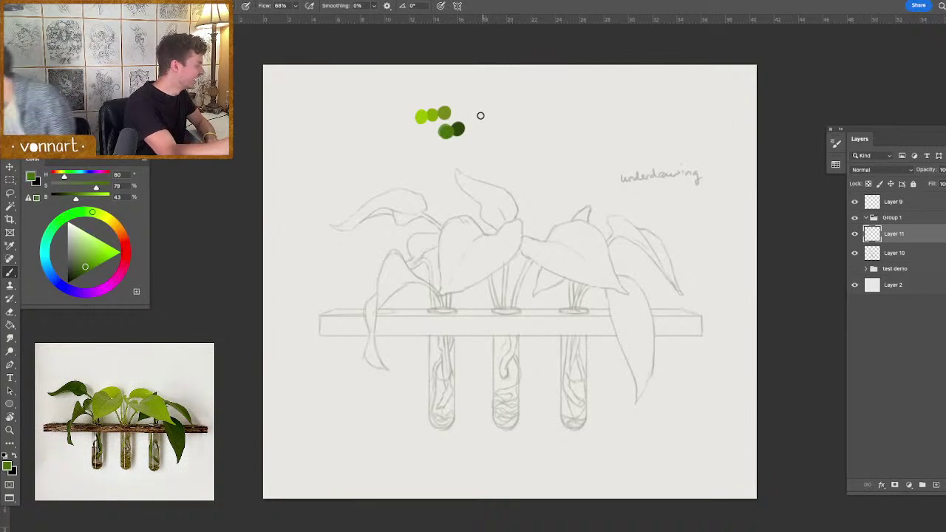
{"action": "left_click", "coordinate": [447, 121], "text": "alt"}
{"action": "left_click", "coordinate": [434, 135]}
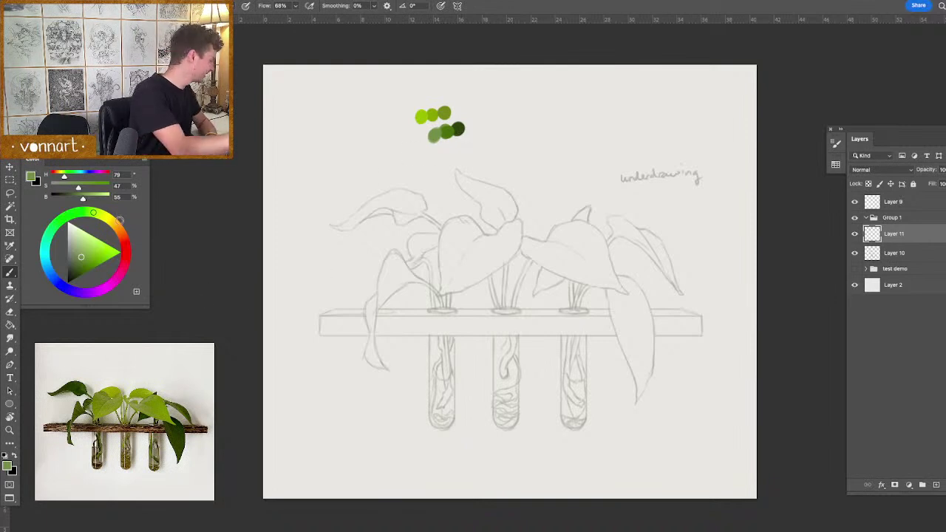
- Paint two overlapping wood swatches beside the greens: dark brown (hue 30, saturation 48, brightness 31) and orange-brown (30, 75, 52)
{"action": "left_click_drag", "start_coordinate": [123, 243], "coordinate": [121, 232]}
{"action": "left_click", "coordinate": [84, 269]}
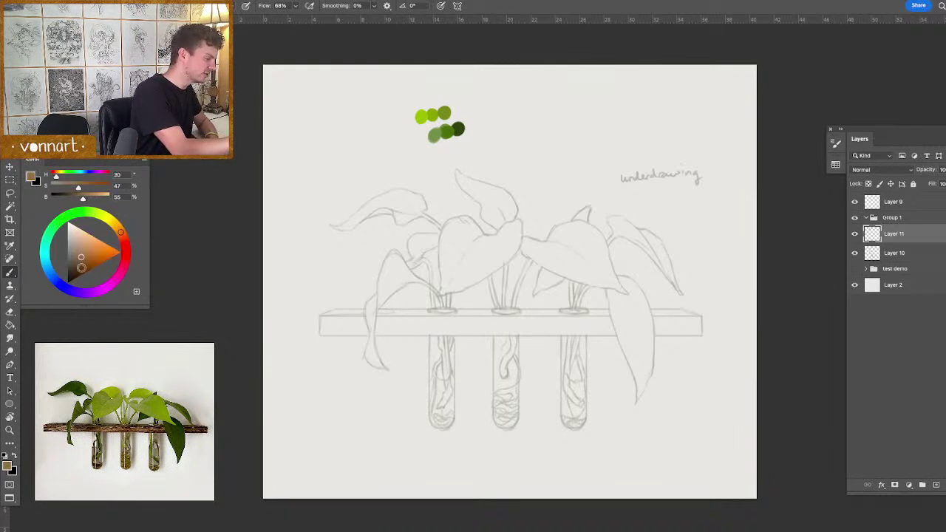
{"action": "left_click_drag", "start_coordinate": [84, 269], "coordinate": [74, 269]}
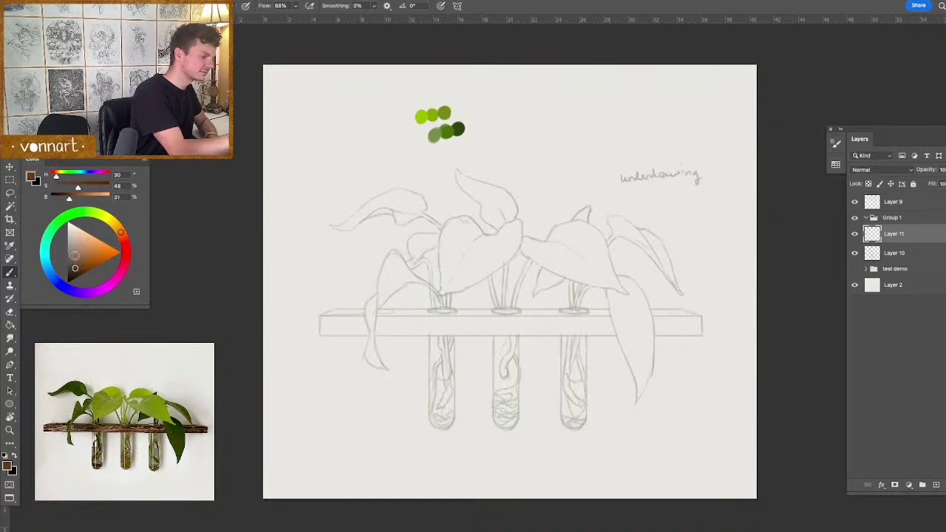
{"action": "left_click_drag", "start_coordinate": [494, 117], "coordinate": [496, 117]}
{"action": "left_click_drag", "start_coordinate": [77, 266], "coordinate": [88, 263]}
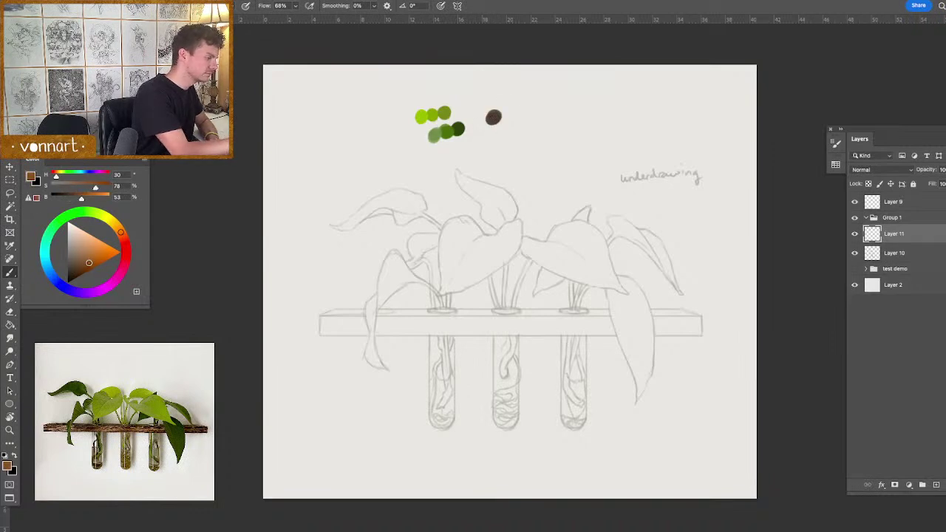
{"action": "left_click_drag", "start_coordinate": [496, 120], "coordinate": [499, 126]}
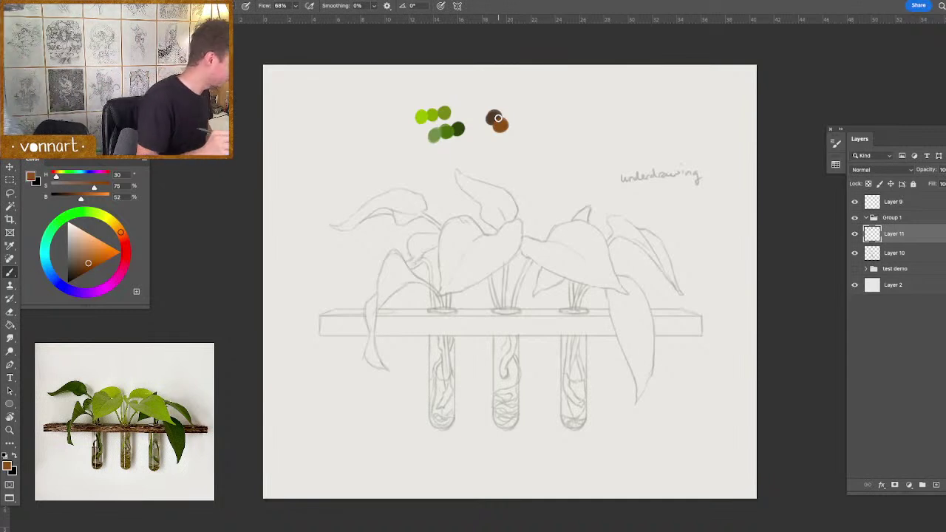
- Paint two overlapping neutral swatches beside the browns: grey (hue 48, saturation 28, brightness 45) and pale beige (48, 18, 71)
{"action": "left_click", "coordinate": [414, 327], "text": "alt"}
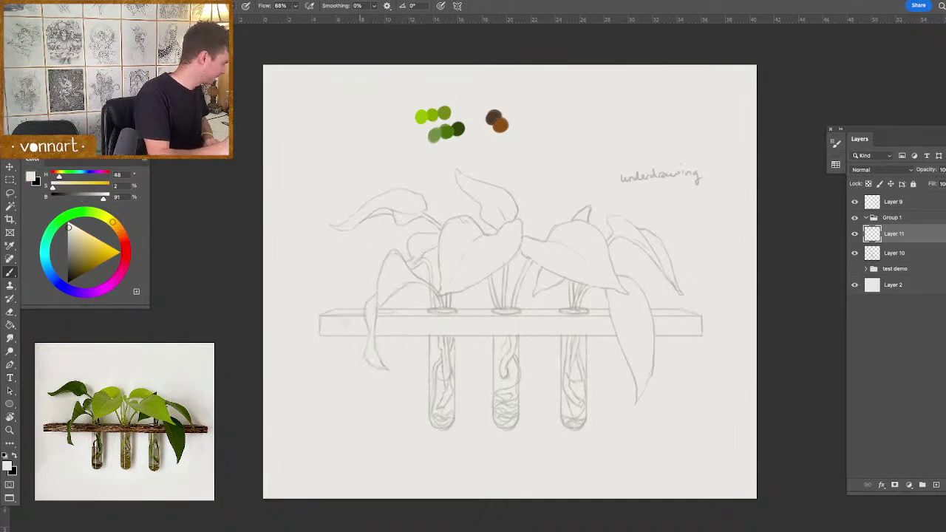
{"action": "left_click_drag", "start_coordinate": [69, 246], "coordinate": [73, 258]}
{"action": "left_click", "coordinate": [533, 114]}
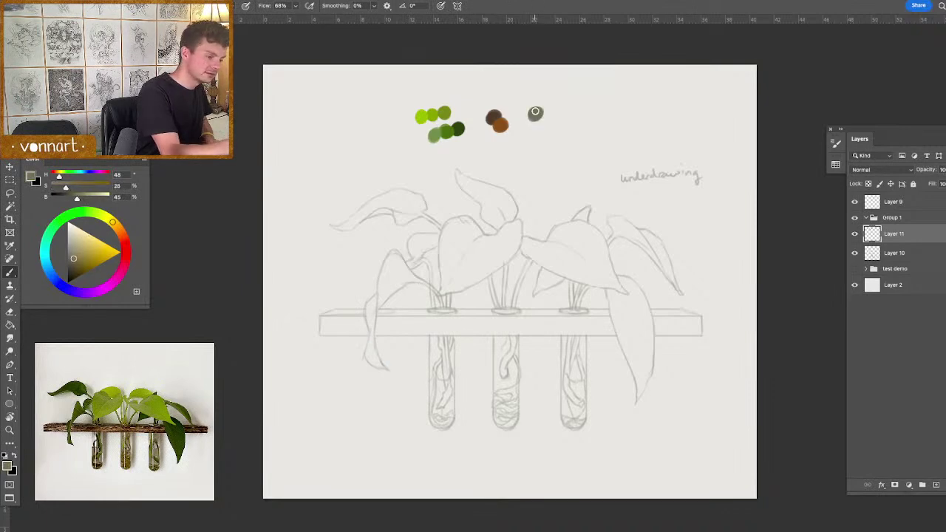
{"action": "left_click", "coordinate": [74, 245]}
{"action": "left_click", "coordinate": [73, 243]}
{"action": "left_click", "coordinate": [539, 120]}
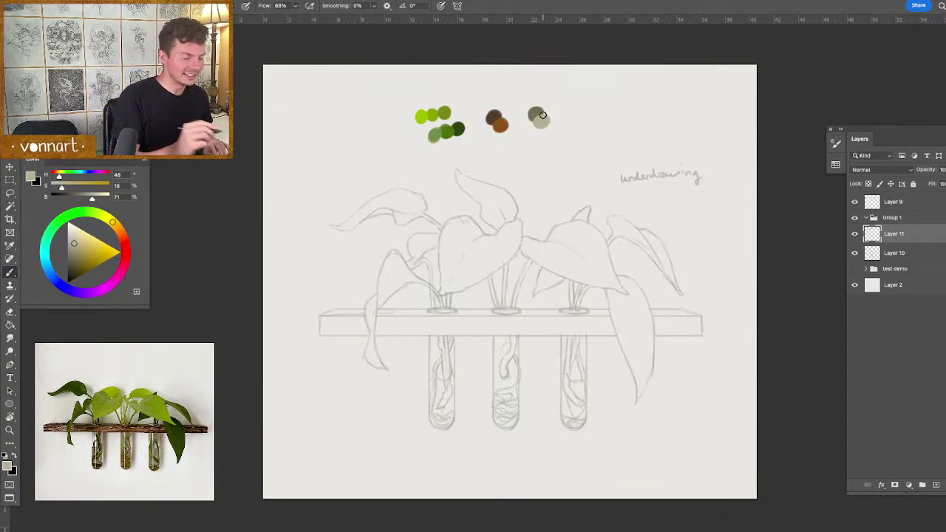
{"action": "key", "text": "l"}
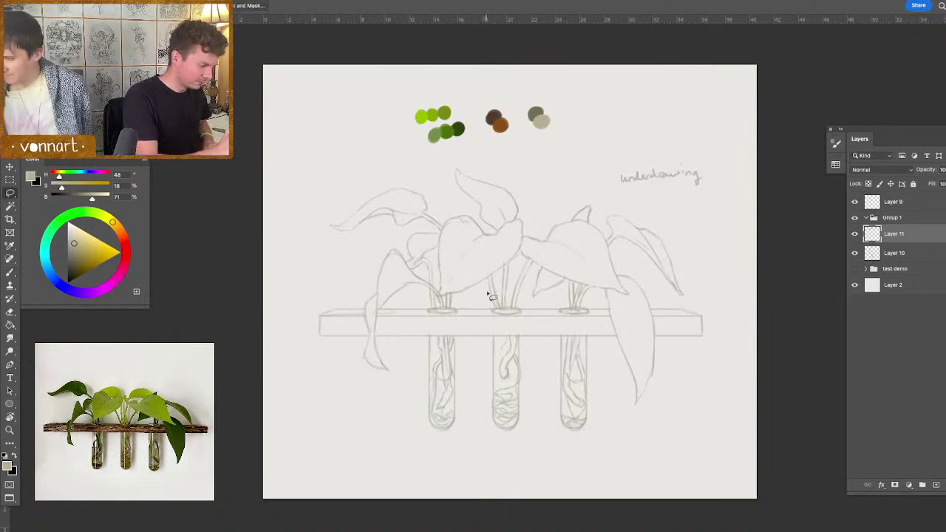
{"action": "mouse_move", "coordinate": [591, 201]}
{"action": "left_mouse_down"}
{"action": "mouse_move", "coordinate": [476, 285]}
{"action": "mouse_move", "coordinate": [610, 285]}
{"action": "mouse_move", "coordinate": [674, 383]}
{"action": "mouse_move", "coordinate": [683, 268]}
{"action": "mouse_move", "coordinate": [638, 162]}
{"action": "mouse_move", "coordinate": [588, 168]}
{"action": "mouse_move", "coordinate": [580, 204]}
{"action": "left_mouse_up"}
{"action": "key", "text": "super+d"}
{"action": "key", "text": "shift+l"}
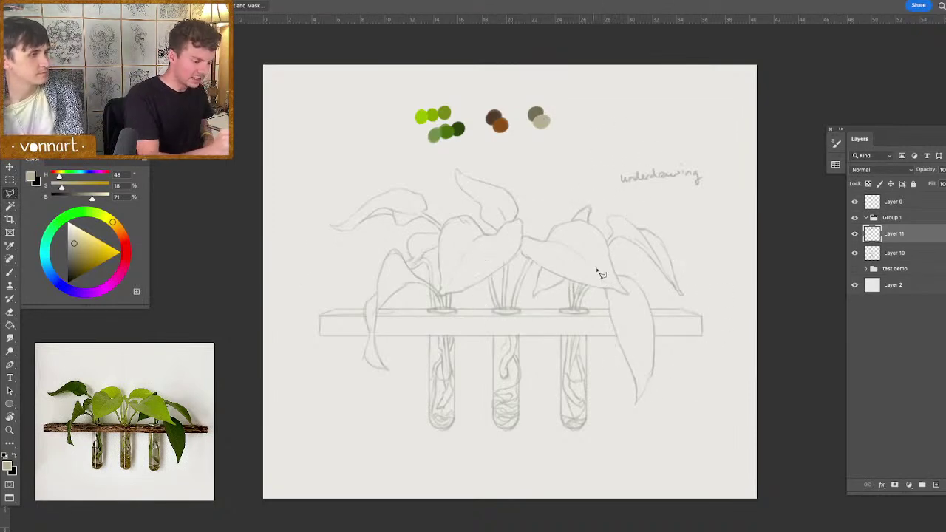
{"action": "left_click", "coordinate": [603, 230]}
{"action": "left_click", "coordinate": [522, 294]}
{"action": "left_click", "coordinate": [569, 367]}
{"action": "left_click", "coordinate": [670, 357]}
{"action": "left_click", "coordinate": [695, 274]}
{"action": "left_click", "coordinate": [648, 226]}
{"action": "left_click", "coordinate": [604, 230]}
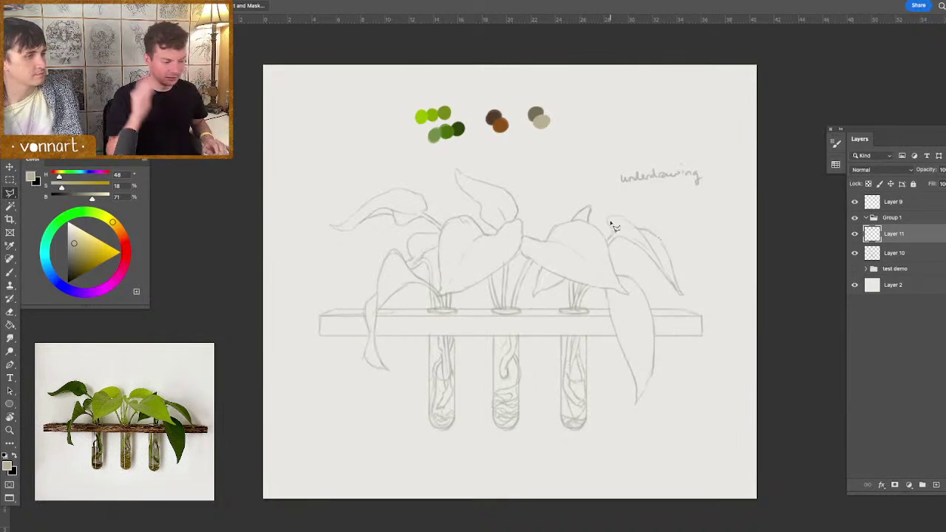
- Select the drooping leaf at the far left and its stem by tracing their outline with the freehand Lasso
{"action": "key", "text": "shift+l"}
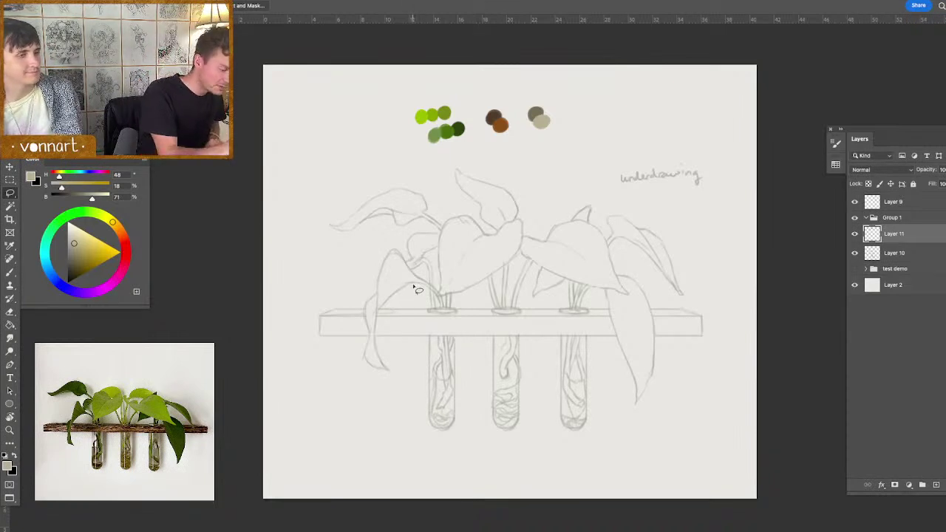
{"action": "mouse_move", "coordinate": [398, 293]}
{"action": "left_mouse_down"}
{"action": "mouse_move", "coordinate": [377, 329]}
{"action": "mouse_move", "coordinate": [390, 372]}
{"action": "mouse_move", "coordinate": [366, 355]}
{"action": "mouse_move", "coordinate": [366, 312]}
{"action": "mouse_move", "coordinate": [389, 255]}
{"action": "mouse_move", "coordinate": [396, 248]}
{"action": "mouse_move", "coordinate": [443, 314]}
{"action": "left_mouse_up"}
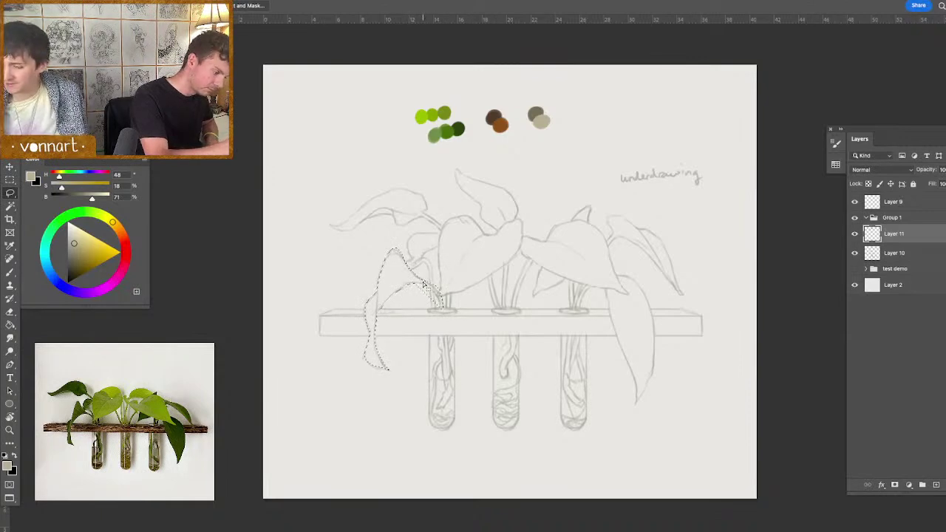
{"action": "key", "text": "ctrl+d"}
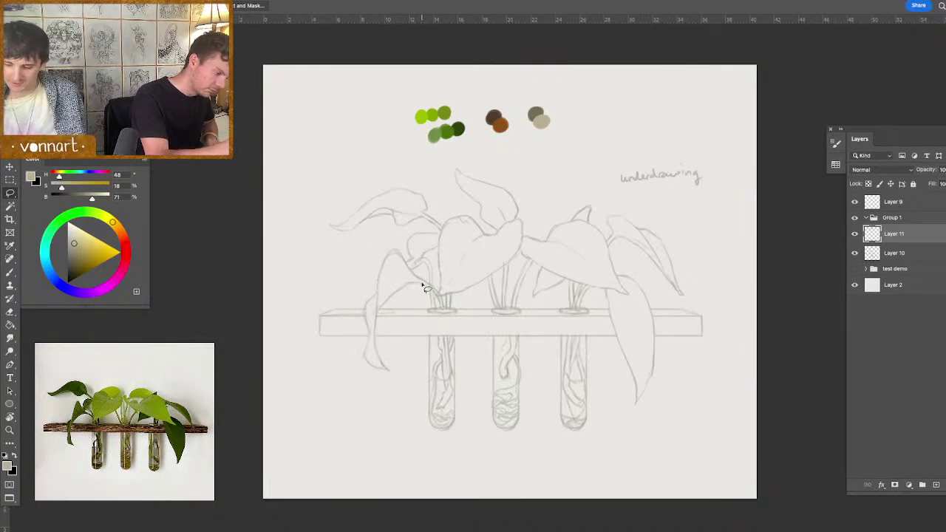
{"action": "key", "text": "ctrl+shift+d"}
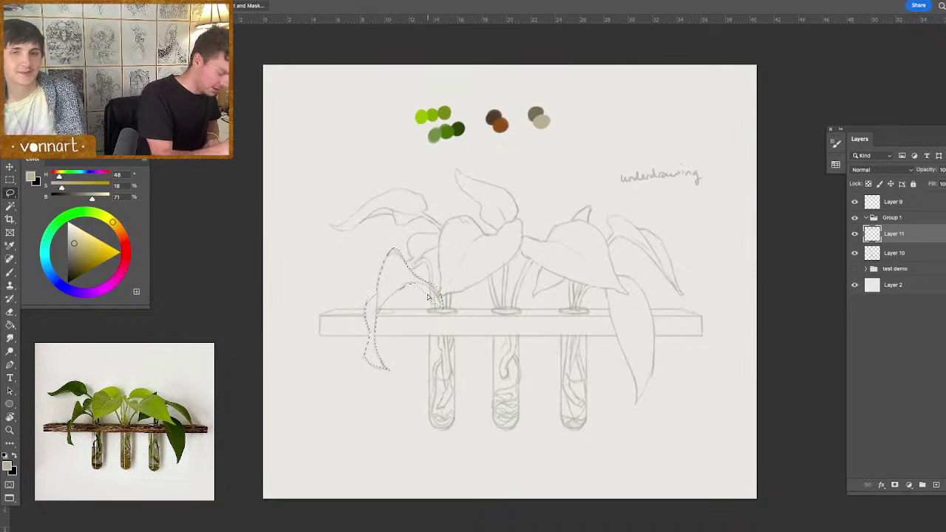
- Add a rough loop around the middle tube to the leaf selection, then subtract that loop again
{"action": "key", "text": "e"}
{"action": "key", "text": "l"}
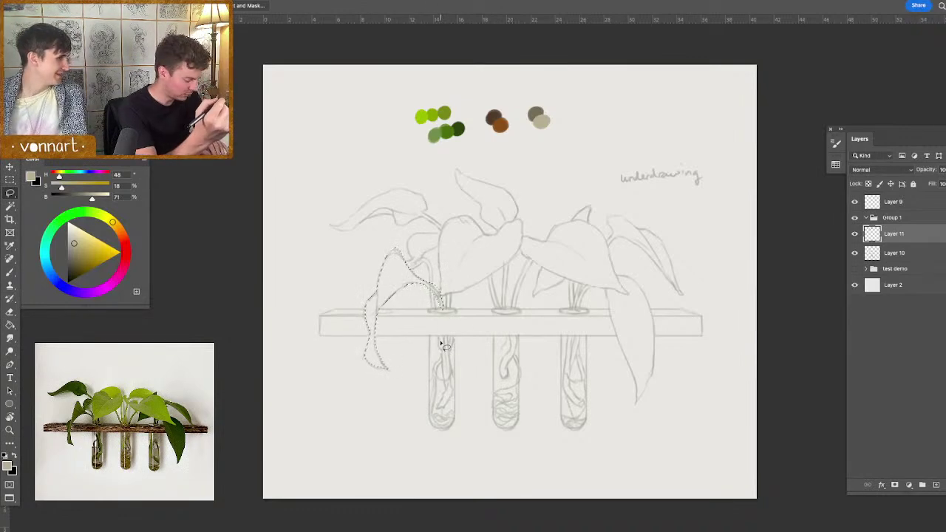
{"action": "left_click_drag", "start_coordinate": [483, 376], "coordinate": [482, 323]}
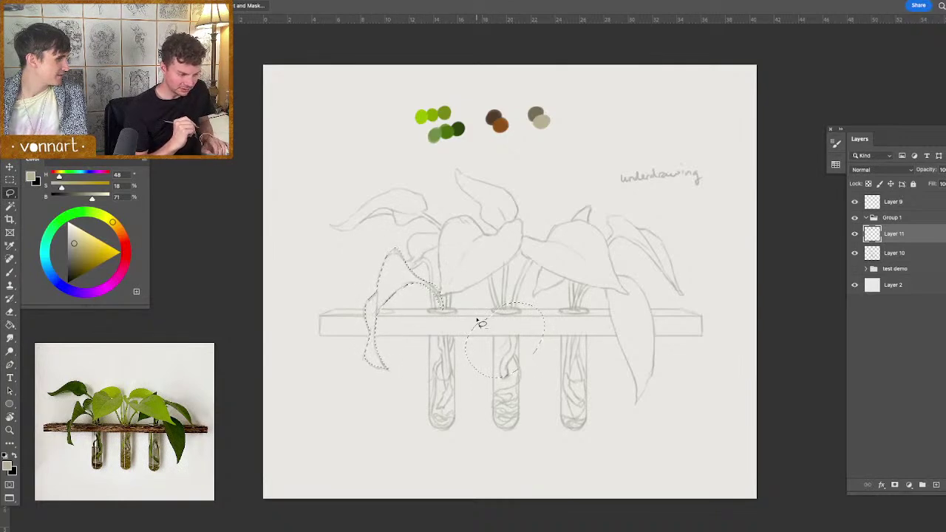
{"action": "mouse_move", "coordinate": [517, 286]}
{"action": "left_mouse_down"}
{"action": "mouse_move", "coordinate": [439, 362]}
{"action": "mouse_move", "coordinate": [448, 312]}
{"action": "left_mouse_up"}
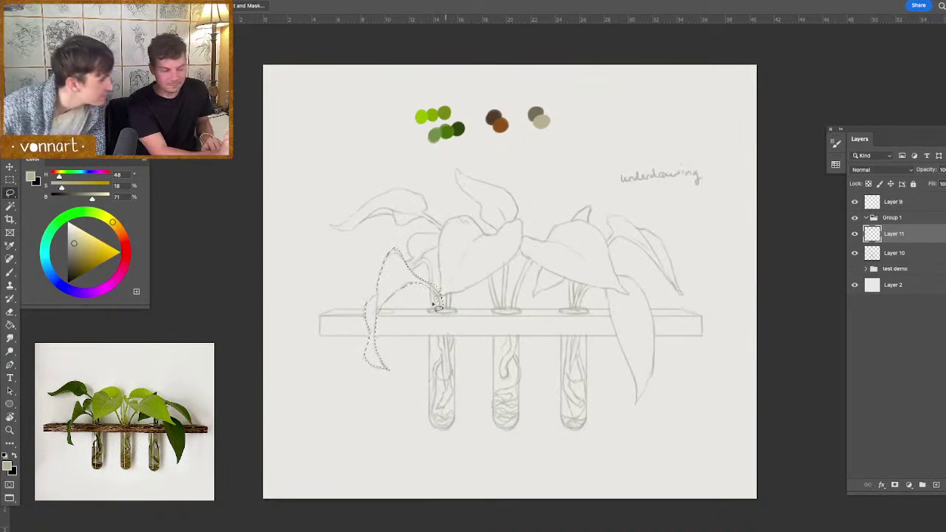
- Fill the selected drooping leaf and stem with the darkest green swatch using a large brush
{"action": "key", "text": "super+equal"}
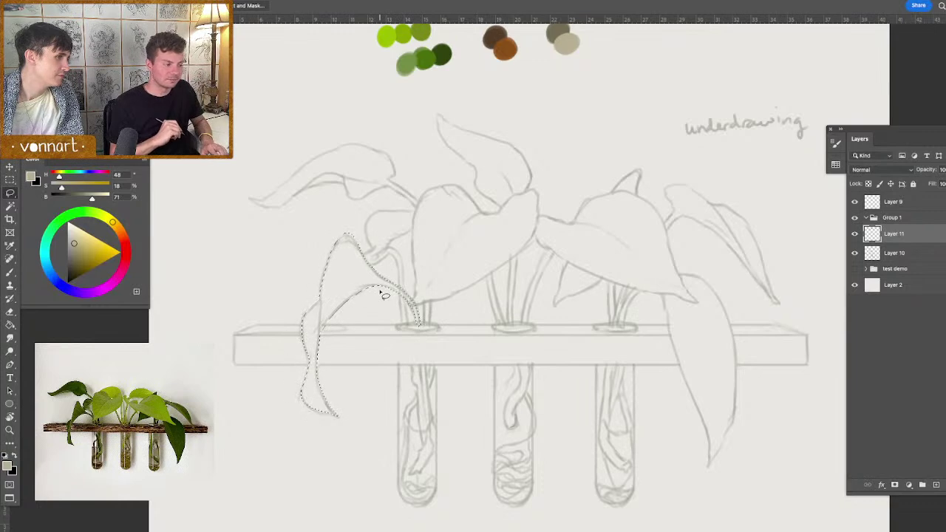
{"action": "key", "text": "b"}
{"action": "mouse_move", "coordinate": [467, 363]}
{"action": "left_mouse_down"}
{"action": "mouse_move", "coordinate": [507, 380]}
{"action": "mouse_move", "coordinate": [517, 363]}
{"action": "left_mouse_up"}
{"action": "left_click_drag", "start_coordinate": [464, 212], "coordinate": [459, 267]}
{"action": "left_click", "coordinate": [440, 54], "text": "alt"}
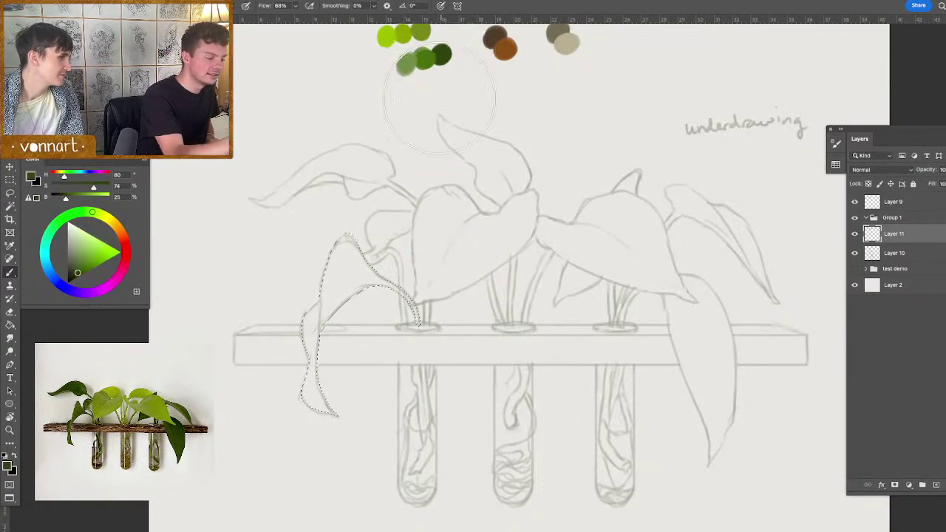
{"action": "mouse_move", "coordinate": [429, 320]}
{"action": "left_mouse_down"}
{"action": "mouse_move", "coordinate": [354, 342]}
{"action": "mouse_move", "coordinate": [372, 269]}
{"action": "left_mouse_up"}
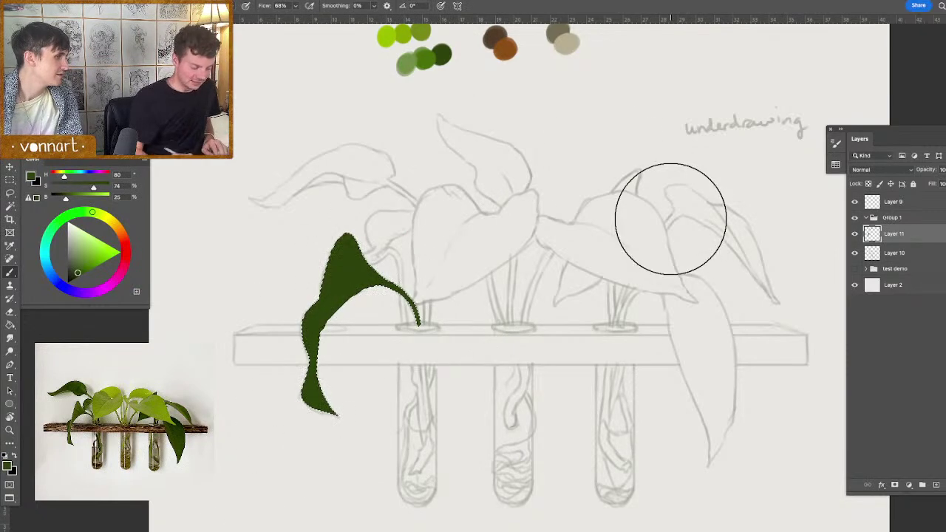
- Shrink the brush, sample the olive green swatch (69, 71, 53), and add a new layer masked to the leaf selection
{"action": "mouse_move", "coordinate": [412, 369]}
{"action": "left_mouse_down"}
{"action": "mouse_move", "coordinate": [426, 370]}
{"action": "mouse_move", "coordinate": [381, 370]}
{"action": "left_mouse_up"}
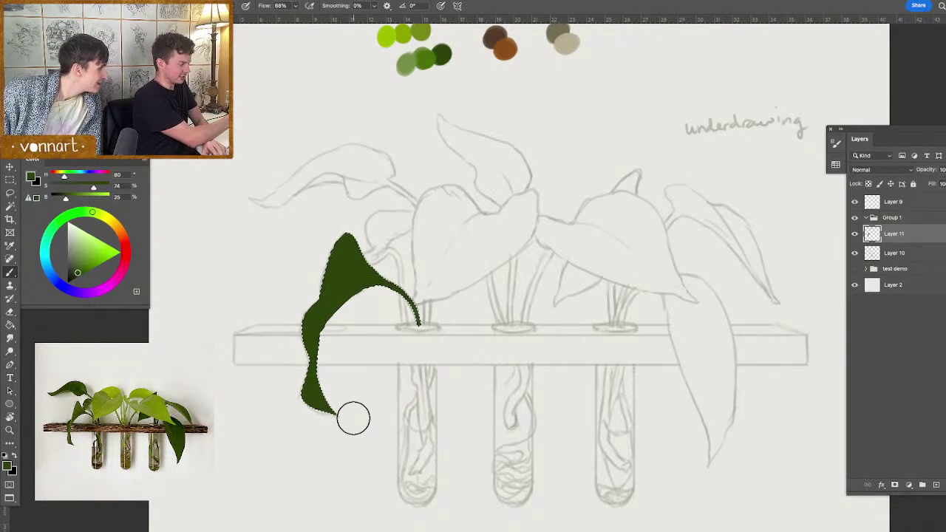
{"action": "left_click", "coordinate": [420, 45], "text": "alt"}
{"action": "scroll", "coordinate": [419, 44], "scroll_direction": "up", "scroll_amount": 2}
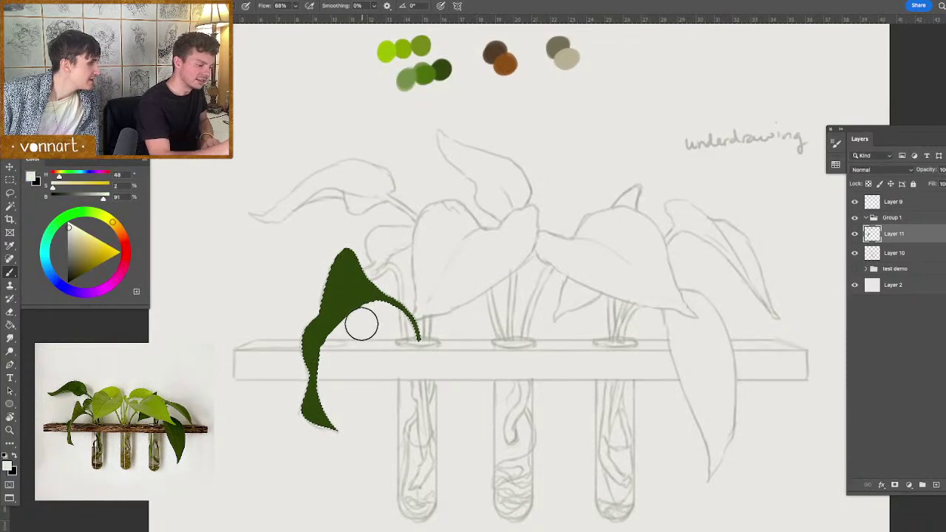
{"action": "left_click", "coordinate": [425, 45], "text": "alt"}
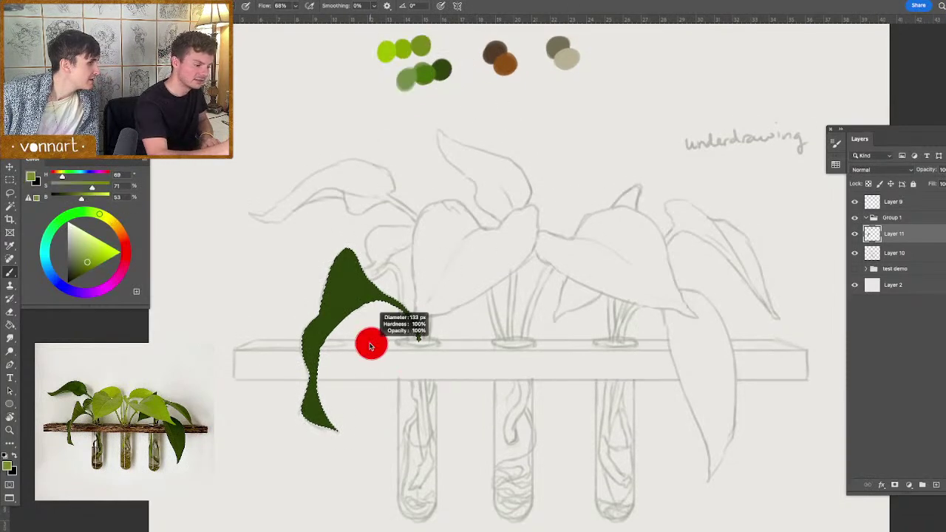
{"action": "key", "text": "ctrl+j"}
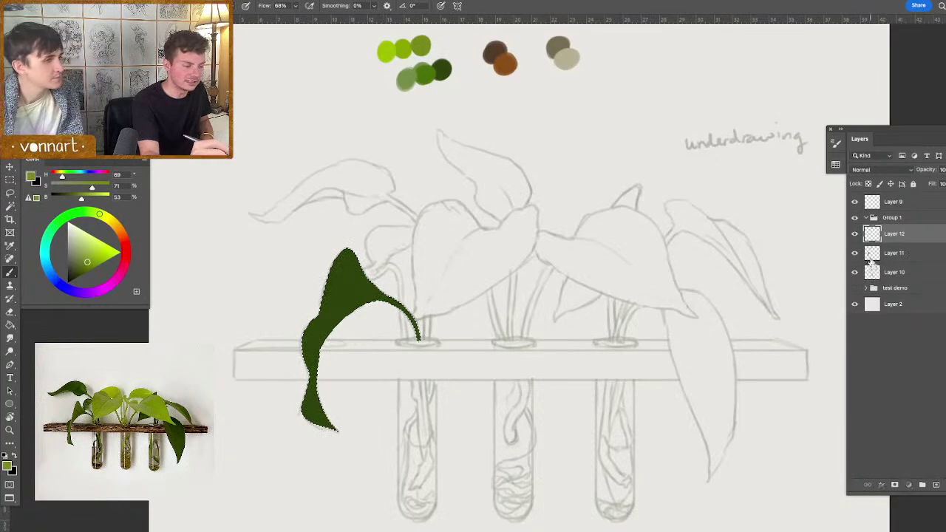
{"action": "left_click", "coordinate": [895, 485]}
{"action": "left_click", "coordinate": [873, 235]}
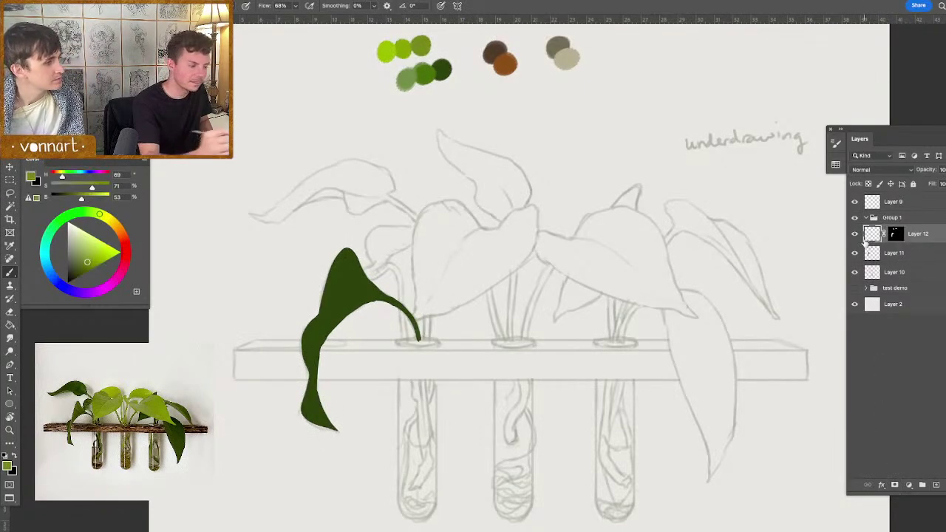
- Paint lighter olive green down the leaf's left edge and lower tip, then erase the upper part back to a narrow strip
{"action": "mouse_move", "coordinate": [340, 309]}
{"action": "left_mouse_down"}
{"action": "mouse_move", "coordinate": [336, 283]}
{"action": "mouse_move", "coordinate": [316, 419]}
{"action": "mouse_move", "coordinate": [323, 415]}
{"action": "mouse_move", "coordinate": [320, 389]}
{"action": "mouse_move", "coordinate": [319, 423]}
{"action": "left_mouse_up"}
{"action": "key", "text": "e"}
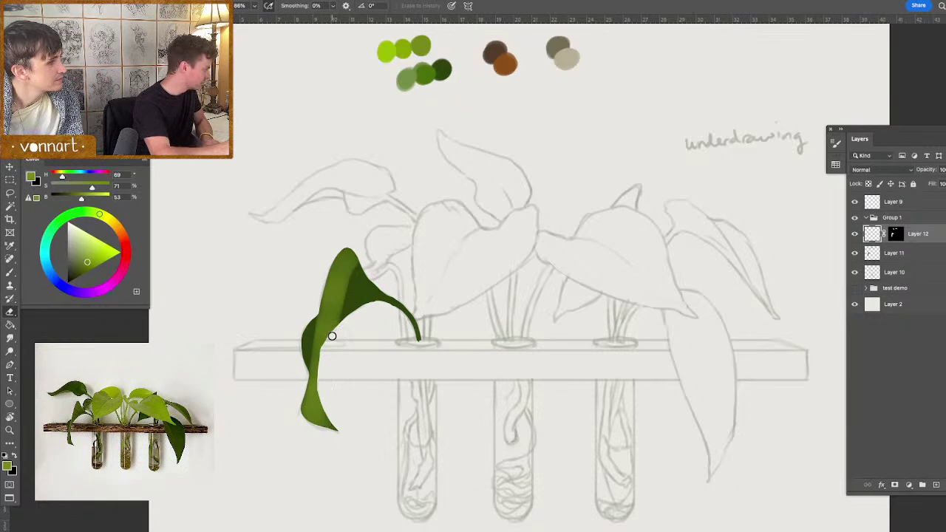
{"action": "mouse_move", "coordinate": [329, 342]}
{"action": "left_mouse_down"}
{"action": "mouse_move", "coordinate": [339, 343]}
{"action": "mouse_move", "coordinate": [349, 259]}
{"action": "left_mouse_up"}
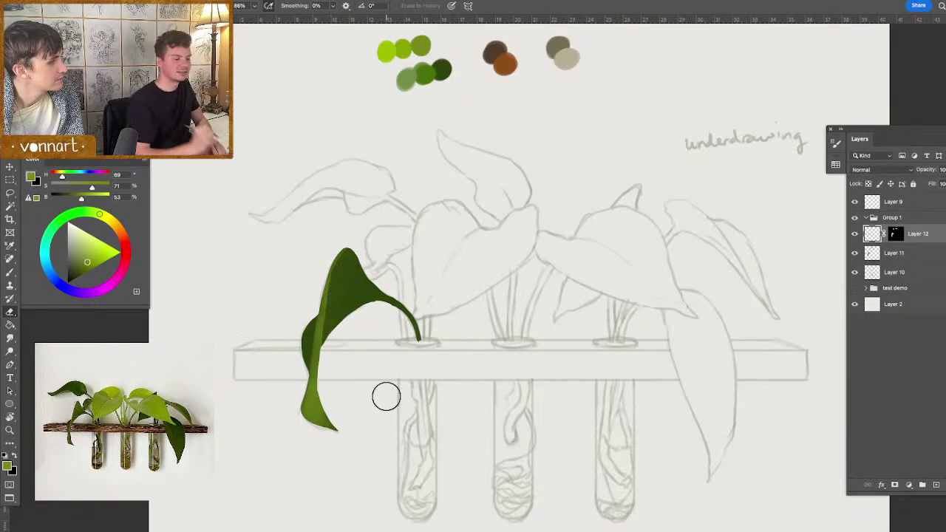
{"action": "key", "text": "b"}
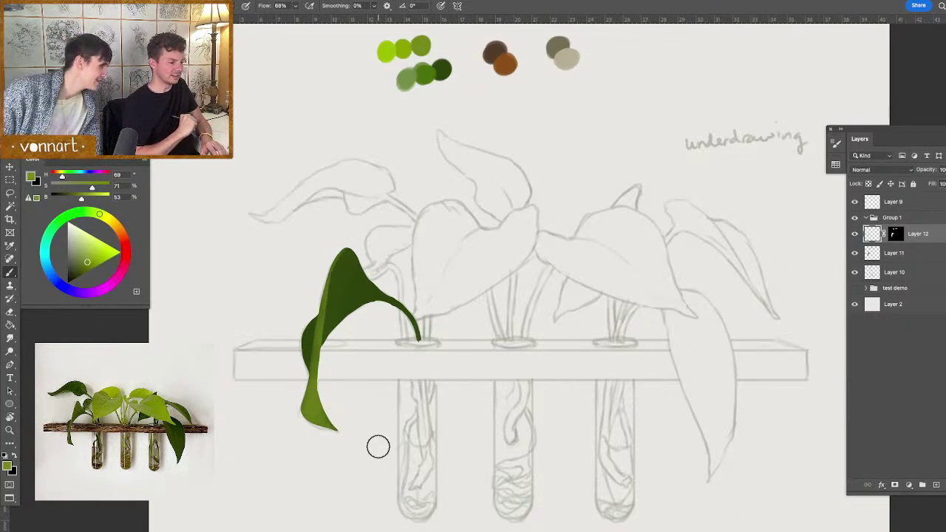
- Blend soft olive green highlights over the upper part of the drooping leaf and along its stem edge, adjusting the brush size between strokes
{"action": "left_click_drag", "start_coordinate": [397, 391], "coordinate": [389, 392]}
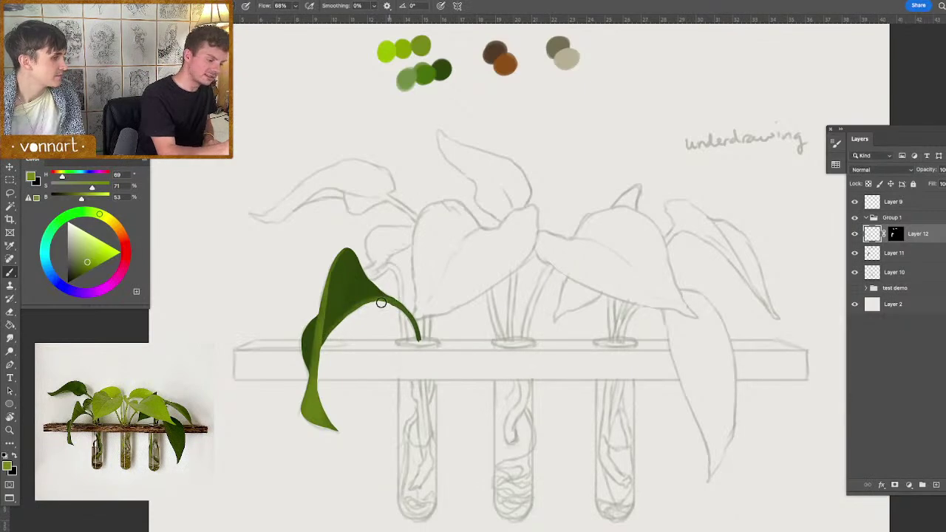
{"action": "right_click", "coordinate": [374, 272], "text": "alt"}
{"action": "right_click", "coordinate": [372, 279], "text": "alt"}
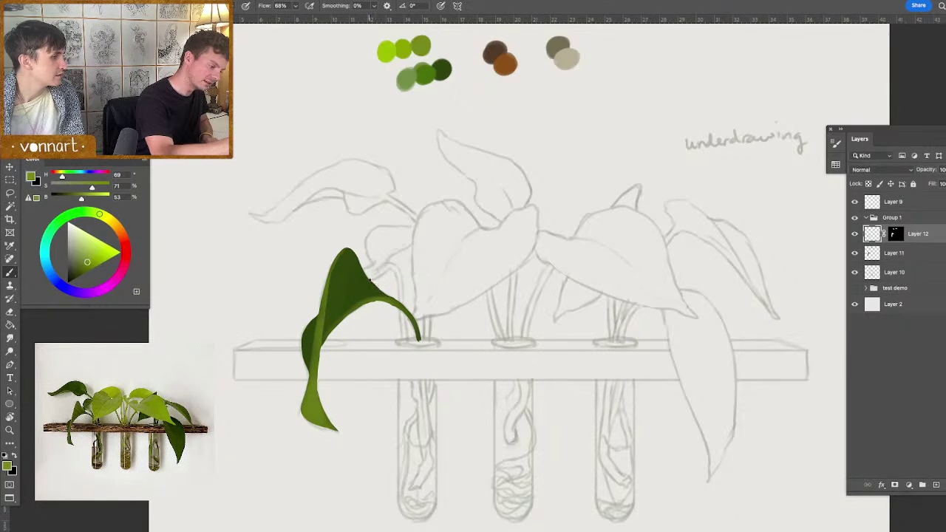
{"action": "right_click", "coordinate": [365, 276], "text": "alt"}
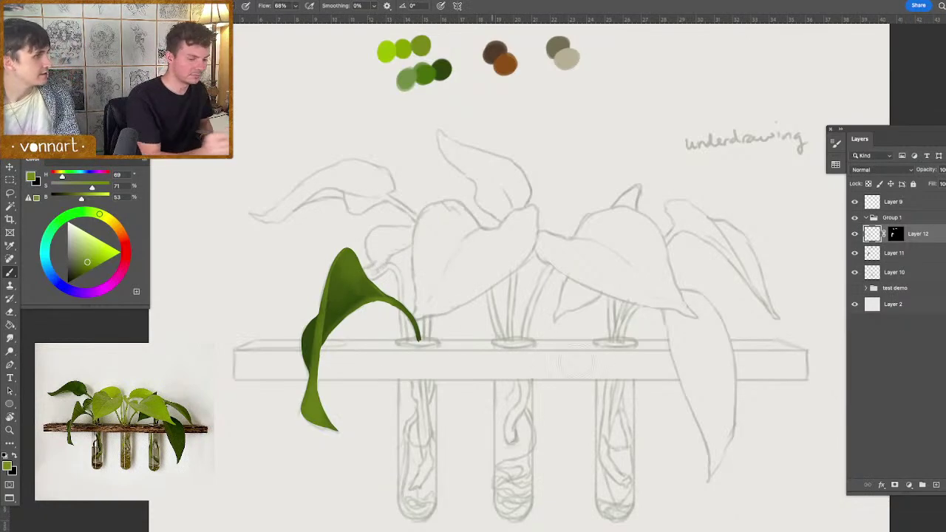
- On a new layer, lasso the small leaf just above the drooping leaf together with its thin stem down to the first tube
{"action": "left_click", "coordinate": [936, 485]}
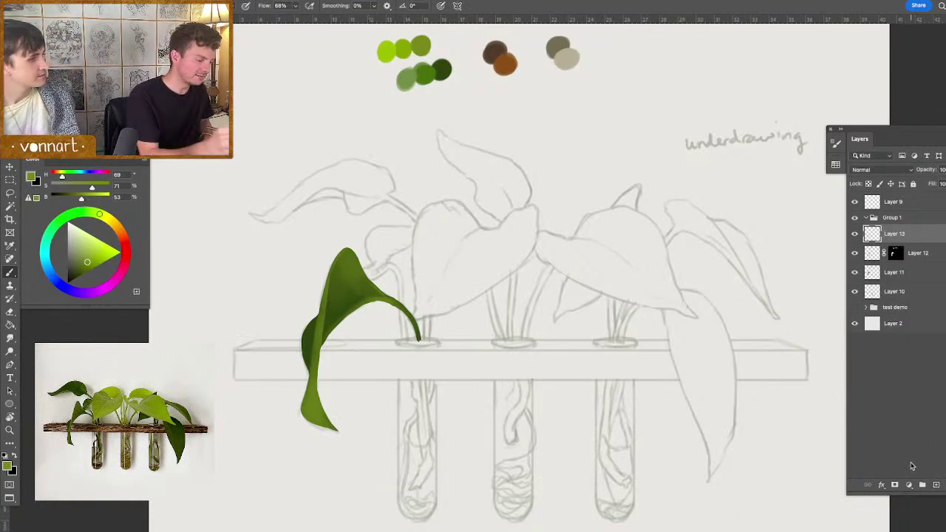
{"action": "key", "text": "l"}
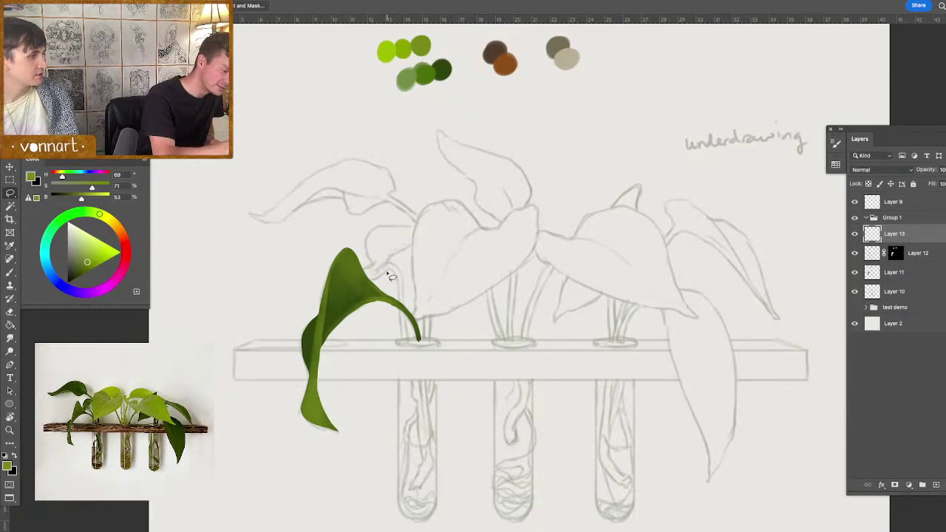
{"action": "mouse_move", "coordinate": [372, 266]}
{"action": "left_mouse_down"}
{"action": "mouse_move", "coordinate": [374, 230]}
{"action": "mouse_move", "coordinate": [425, 226]}
{"action": "mouse_move", "coordinate": [431, 234]}
{"action": "mouse_move", "coordinate": [388, 264]}
{"action": "mouse_move", "coordinate": [404, 279]}
{"action": "mouse_move", "coordinate": [408, 346]}
{"action": "mouse_move", "coordinate": [391, 269]}
{"action": "left_mouse_up"}
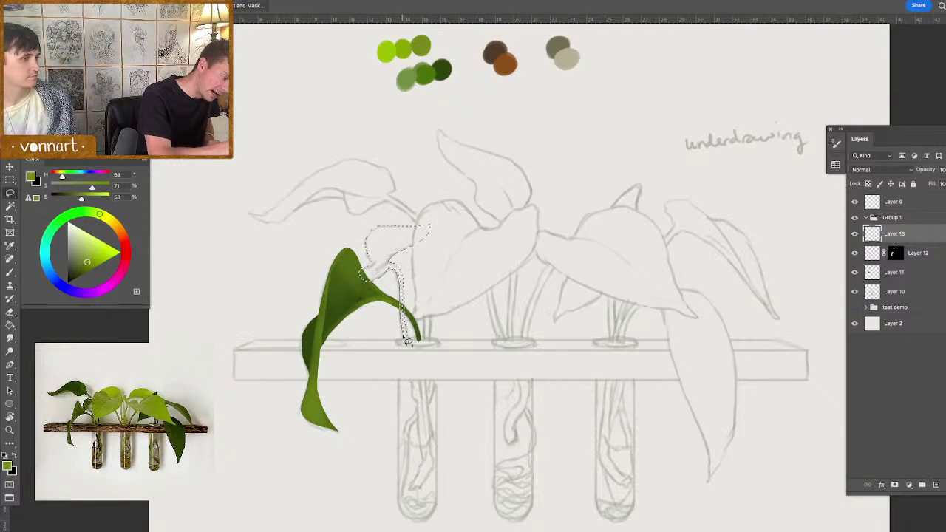
- Fill the selected small leaf and its thin stem with olive green (69, 71, 53) using a large brush
{"action": "key", "text": "b"}
{"action": "left_click_drag", "start_coordinate": [420, 327], "coordinate": [431, 324]}
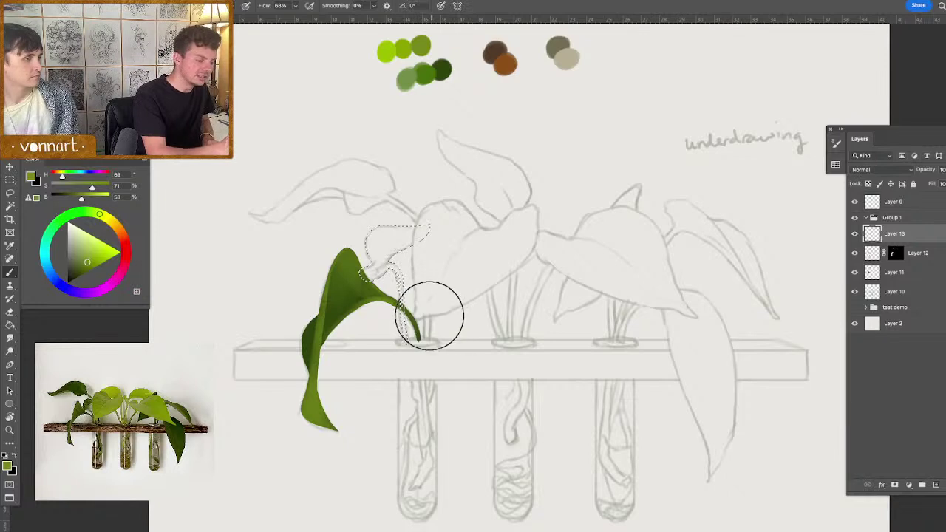
{"action": "key", "text": "l"}
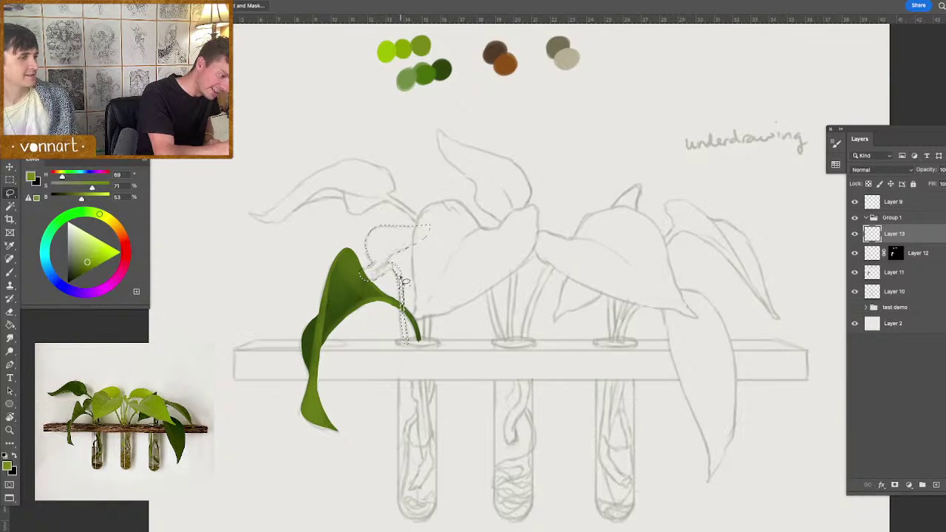
{"action": "key", "text": "b"}
{"action": "mouse_move", "coordinate": [401, 270]}
{"action": "left_mouse_down"}
{"action": "mouse_move", "coordinate": [407, 242]}
{"action": "mouse_move", "coordinate": [426, 211]}
{"action": "left_mouse_up"}
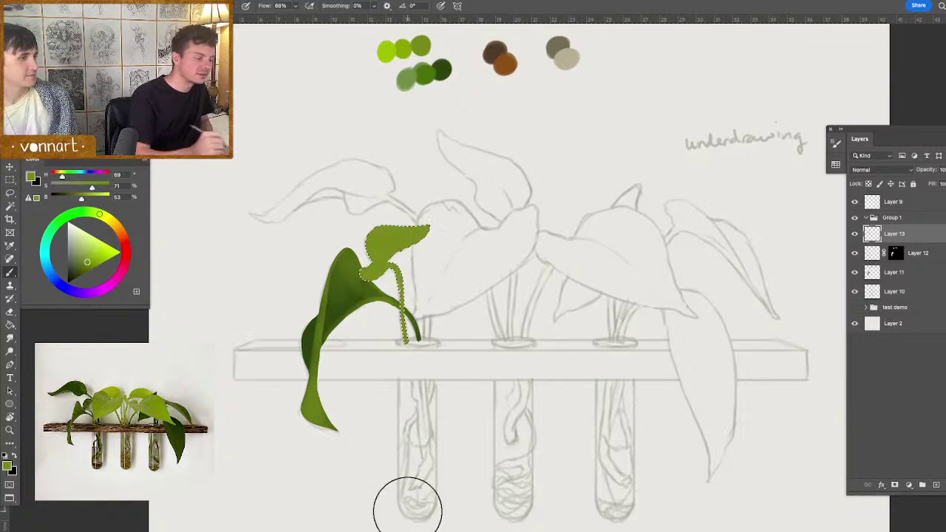
- Deselect the small leaf, move its layer below Layer 11, and touch up the stem
{"action": "key", "text": "ctrl+d"}
{"action": "left_click_drag", "start_coordinate": [882, 238], "coordinate": [883, 281]}
{"action": "mouse_move", "coordinate": [414, 291]}
{"action": "left_mouse_down"}
{"action": "mouse_move", "coordinate": [383, 293]}
{"action": "mouse_move", "coordinate": [399, 276]}
{"action": "left_mouse_up"}
{"action": "key", "text": "e"}
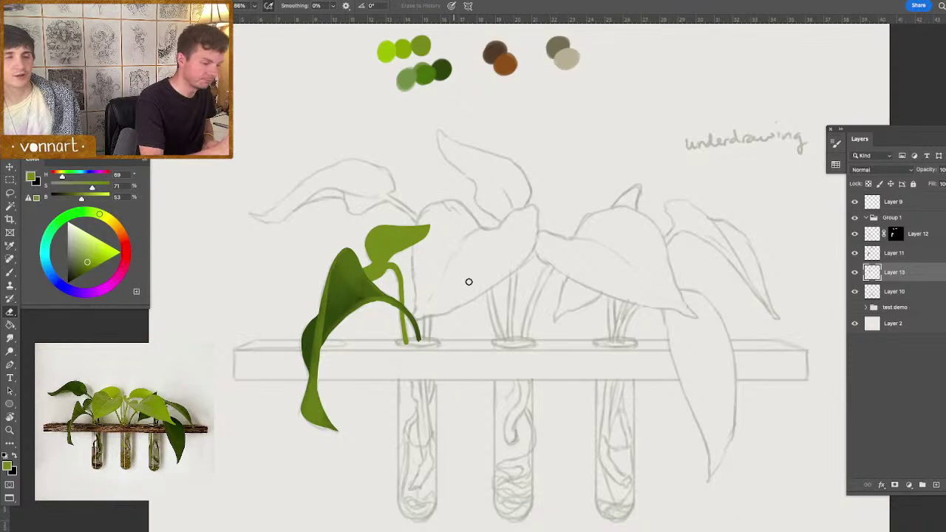
- Add a layer above Layer 13 and lasso the long upper-left leaf with its curved stem down to the first tube
{"action": "left_click", "coordinate": [936, 482]}
{"action": "key", "text": "b"}
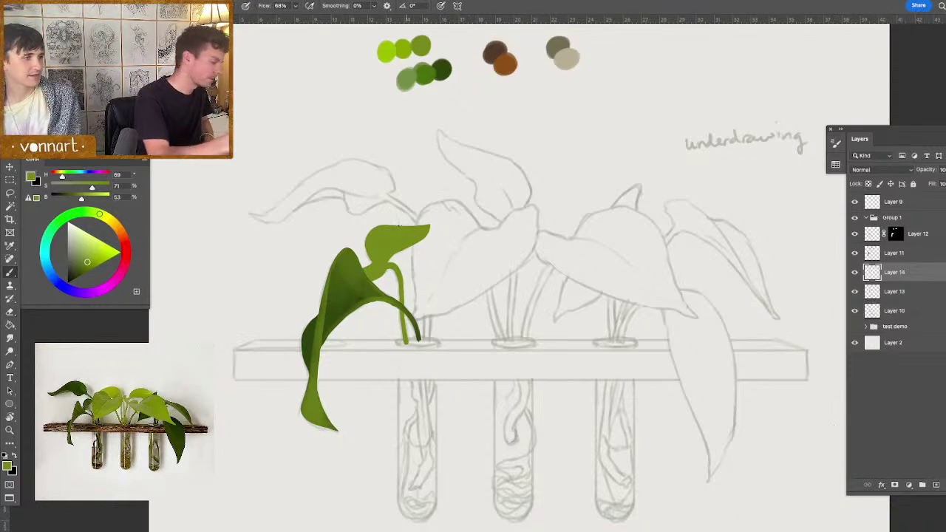
{"action": "key", "text": "l"}
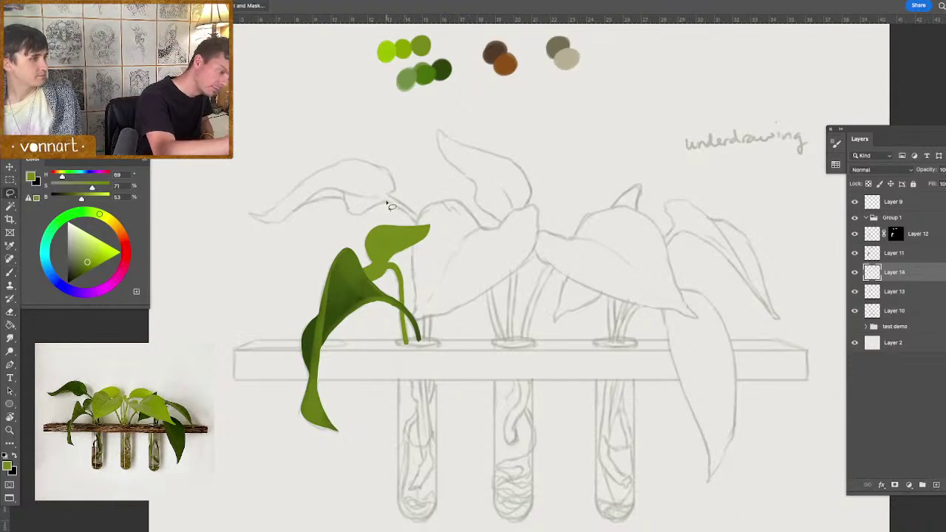
{"action": "left_click_drag", "start_coordinate": [404, 213], "coordinate": [426, 291]}
{"action": "mouse_move", "coordinate": [426, 325]}
{"action": "left_mouse_down"}
{"action": "mouse_move", "coordinate": [426, 341]}
{"action": "mouse_move", "coordinate": [434, 232]}
{"action": "left_mouse_up"}
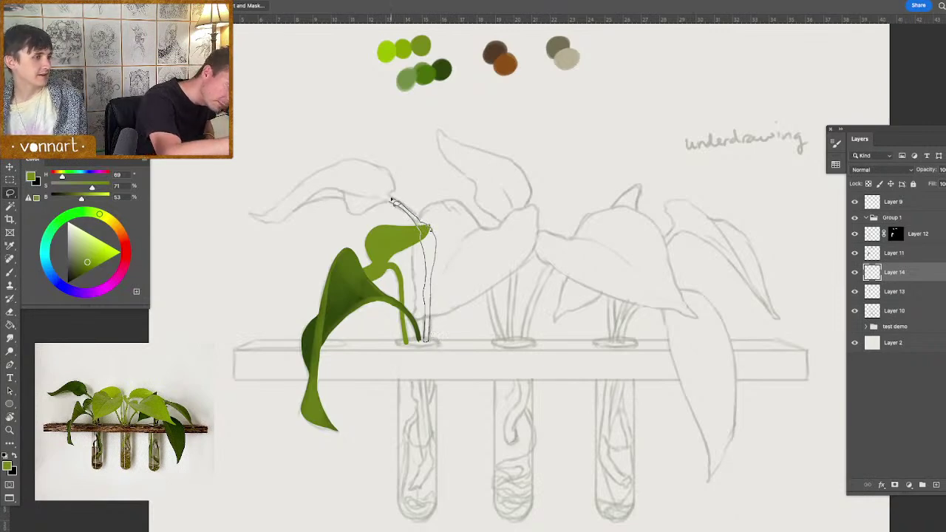
{"action": "mouse_move", "coordinate": [391, 198]}
{"action": "left_mouse_down"}
{"action": "mouse_move", "coordinate": [369, 173]}
{"action": "mouse_move", "coordinate": [365, 190]}
{"action": "mouse_move", "coordinate": [386, 202]}
{"action": "mouse_move", "coordinate": [374, 200]}
{"action": "mouse_move", "coordinate": [383, 210]}
{"action": "mouse_move", "coordinate": [391, 204]}
{"action": "mouse_move", "coordinate": [360, 217]}
{"action": "mouse_move", "coordinate": [338, 199]}
{"action": "mouse_move", "coordinate": [304, 204]}
{"action": "mouse_move", "coordinate": [282, 222]}
{"action": "mouse_move", "coordinate": [247, 215]}
{"action": "mouse_move", "coordinate": [269, 216]}
{"action": "mouse_move", "coordinate": [336, 163]}
{"action": "mouse_move", "coordinate": [393, 178]}
{"action": "left_mouse_up"}
{"action": "key", "text": "b"}
{"action": "left_click_drag", "start_coordinate": [415, 212], "coordinate": [444, 210]}
{"action": "left_click_drag", "start_coordinate": [409, 189], "coordinate": [420, 247]}
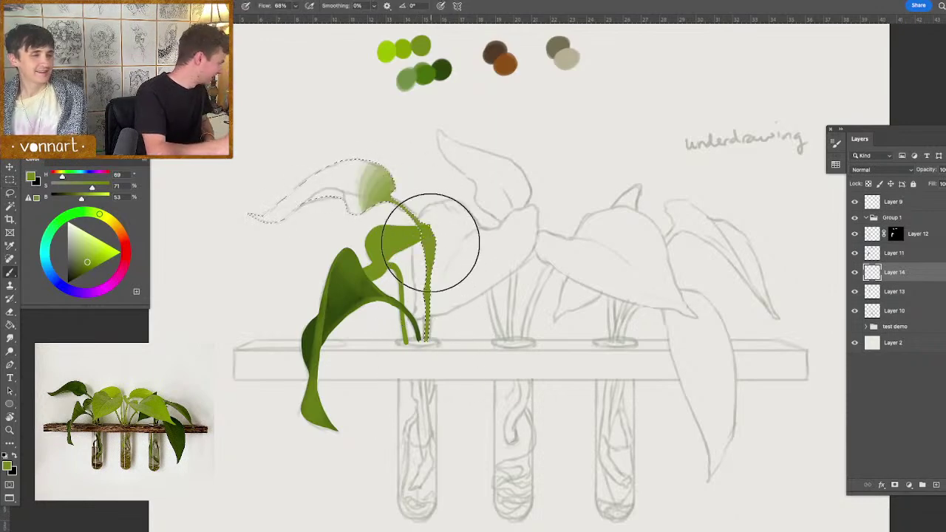
{"action": "key", "text": "ctrl+z"}
- Fill the selected upper-left leaf and stem with the mid green swatch (80, 79, 43), deselect, and add a new layer above Layer 12
{"action": "left_click", "coordinate": [427, 74], "text": "alt"}
{"action": "mouse_move", "coordinate": [377, 185]}
{"action": "left_mouse_down"}
{"action": "mouse_move", "coordinate": [338, 229]}
{"action": "mouse_move", "coordinate": [433, 229]}
{"action": "mouse_move", "coordinate": [395, 175]}
{"action": "left_mouse_up"}
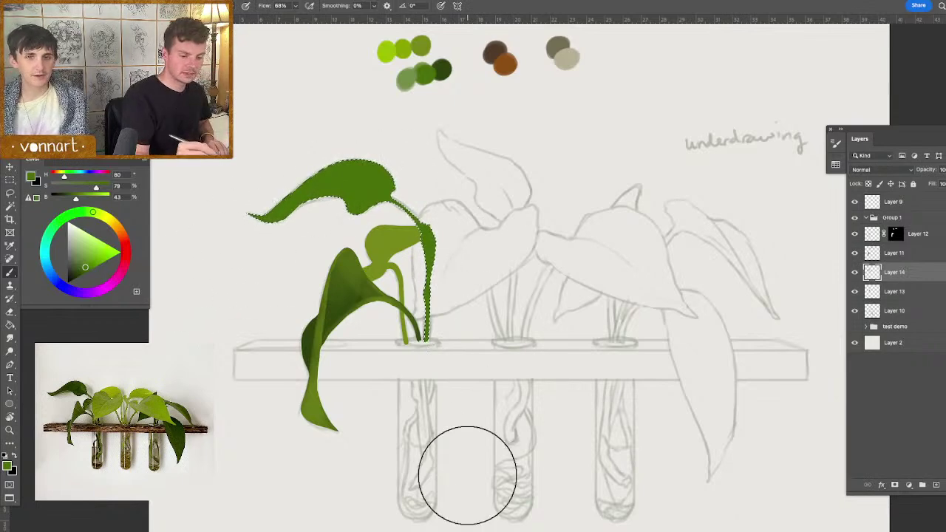
{"action": "left_click", "coordinate": [880, 238]}
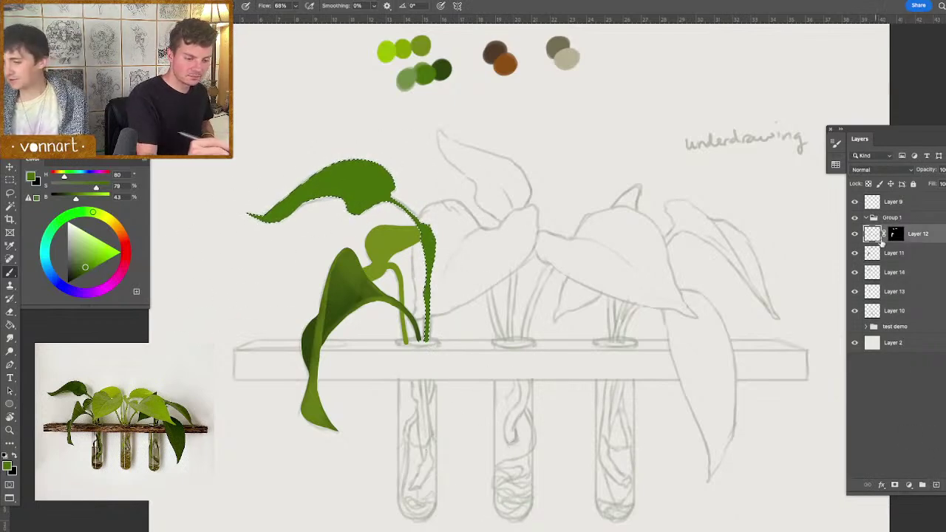
{"action": "left_click", "coordinate": [936, 485]}
{"action": "key", "text": "ctrl+d"}
- Lasso the large heart-shaped leaf, fill it with the bright green swatch (69, 84, 63), and deselect
{"action": "key", "text": "l"}
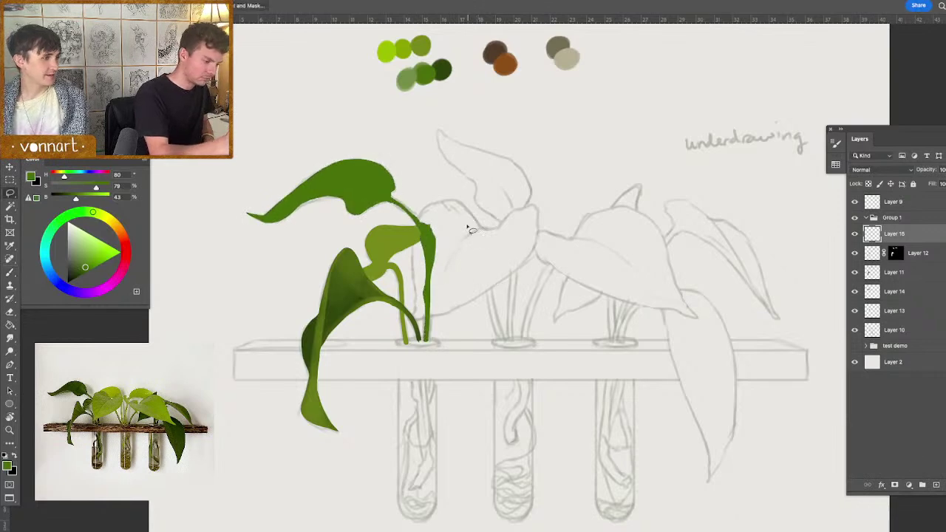
{"action": "mouse_move", "coordinate": [447, 206]}
{"action": "left_mouse_down"}
{"action": "mouse_move", "coordinate": [419, 248]}
{"action": "mouse_move", "coordinate": [414, 320]}
{"action": "mouse_move", "coordinate": [431, 325]}
{"action": "mouse_move", "coordinate": [508, 289]}
{"action": "mouse_move", "coordinate": [537, 254]}
{"action": "mouse_move", "coordinate": [540, 225]}
{"action": "mouse_move", "coordinate": [519, 213]}
{"action": "mouse_move", "coordinate": [482, 216]}
{"action": "left_mouse_up"}
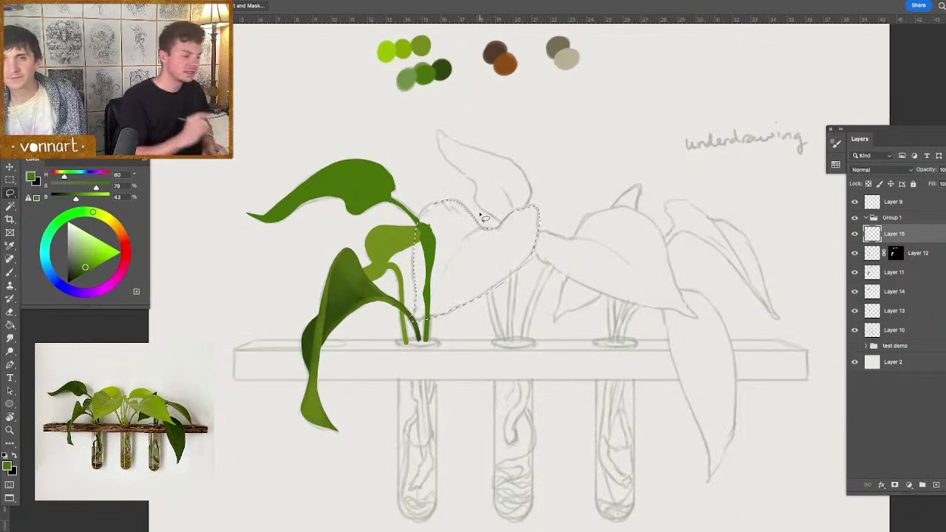
{"action": "key", "text": "b"}
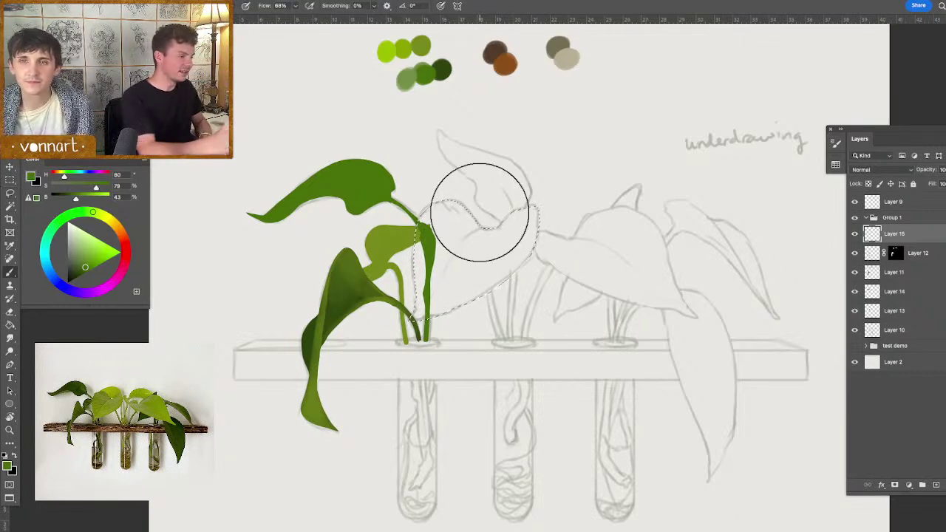
{"action": "left_click", "coordinate": [404, 48], "text": "alt"}
{"action": "mouse_move", "coordinate": [494, 225]}
{"action": "left_mouse_down"}
{"action": "mouse_move", "coordinate": [456, 278]}
{"action": "mouse_move", "coordinate": [457, 298]}
{"action": "left_mouse_up"}
{"action": "key", "text": "ctrl+d"}
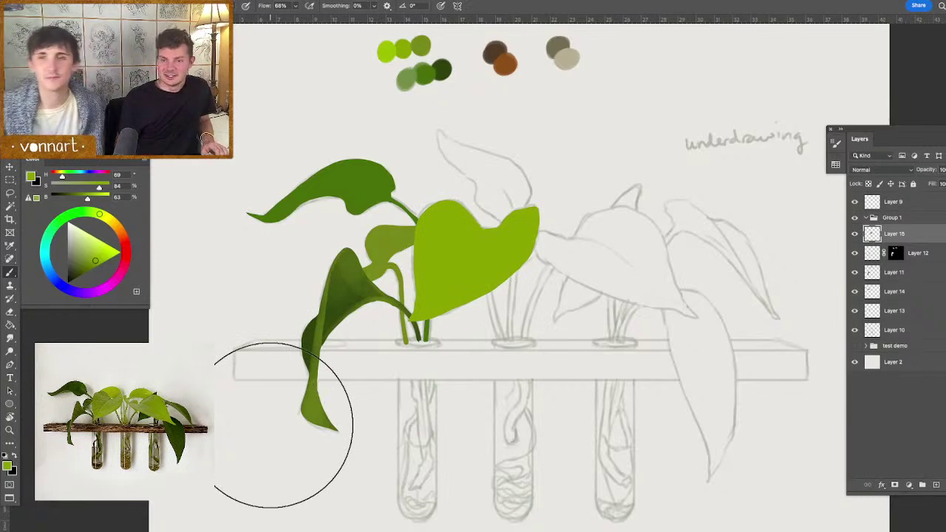
- Lasso the heart-shaped leaf's stem down to the middle tube and fill it with the same bright green
{"action": "key", "text": "l"}
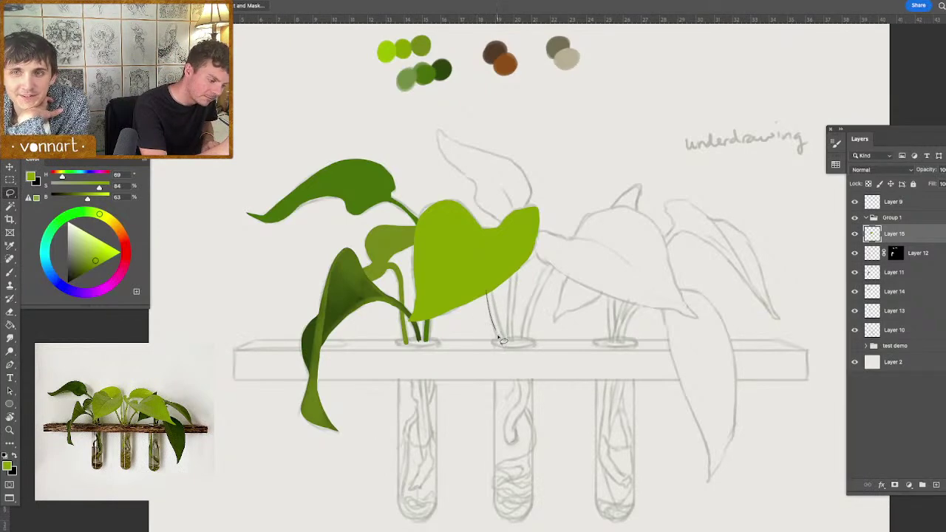
{"action": "left_click_drag", "start_coordinate": [502, 330], "coordinate": [489, 281]}
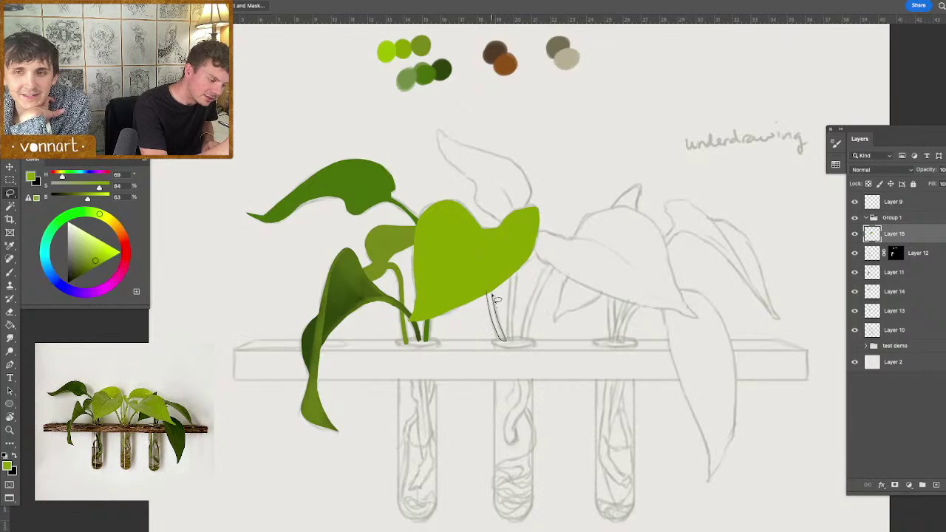
{"action": "key", "text": "b"}
{"action": "left_click_drag", "start_coordinate": [504, 346], "coordinate": [506, 336]}
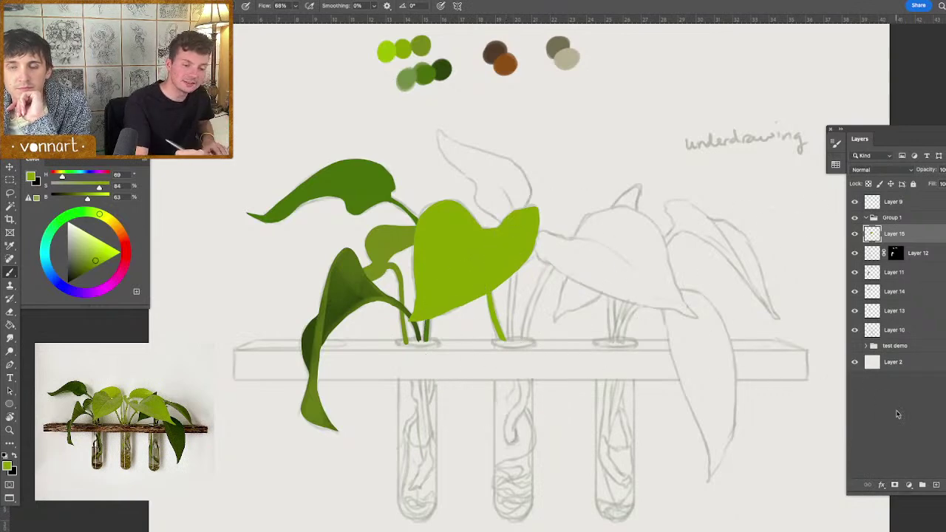
- Add a layer beneath Layer 15 and lasso the pointed leaf behind the heart-shaped one, including its stem into the middle tube
{"action": "left_click", "coordinate": [923, 485]}
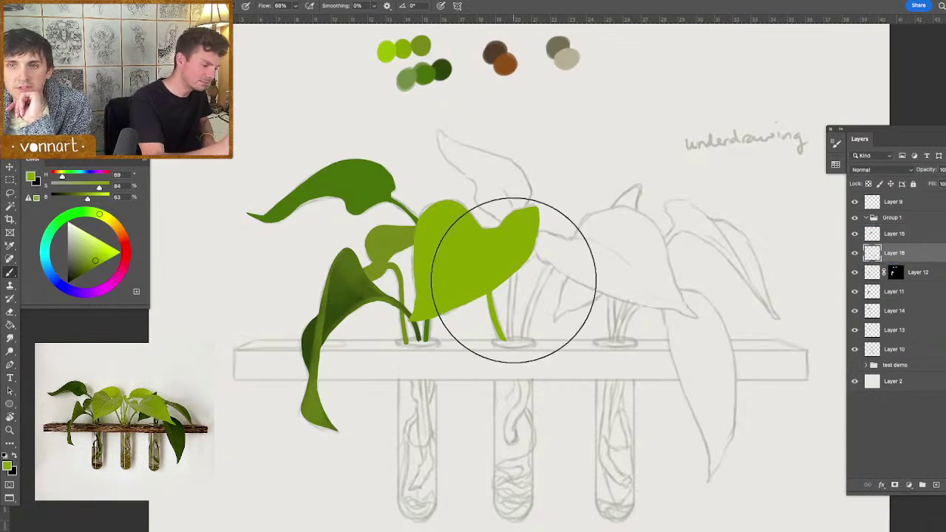
{"action": "key", "text": "l"}
{"action": "mouse_move", "coordinate": [516, 280]}
{"action": "left_mouse_down"}
{"action": "mouse_move", "coordinate": [507, 337]}
{"action": "mouse_move", "coordinate": [513, 270]}
{"action": "mouse_move", "coordinate": [509, 337]}
{"action": "left_mouse_up"}
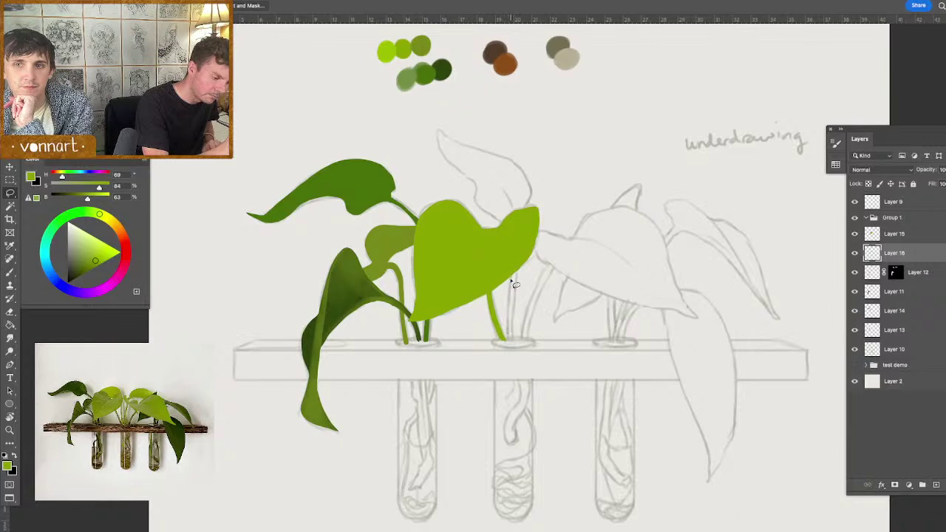
{"action": "key", "text": "super+minus"}
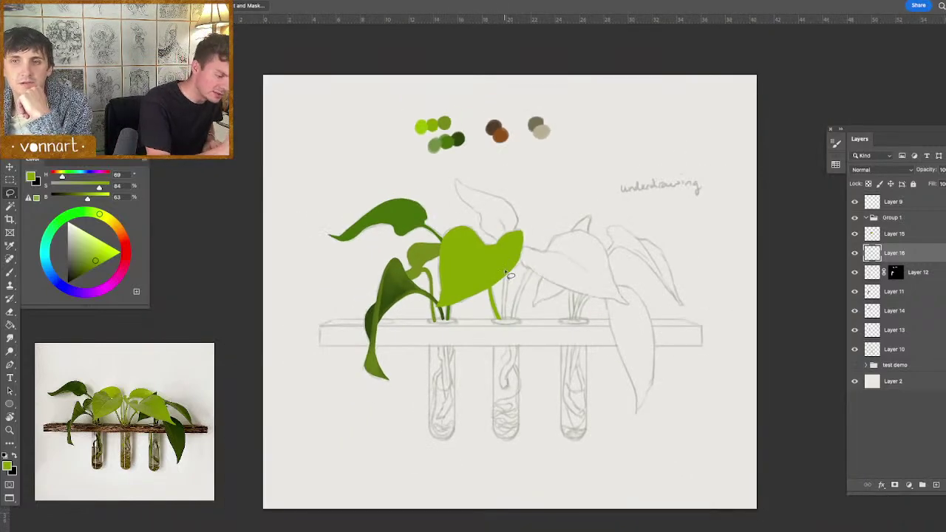
{"action": "mouse_move", "coordinate": [510, 283]}
{"action": "left_mouse_down"}
{"action": "mouse_move", "coordinate": [504, 321]}
{"action": "mouse_move", "coordinate": [511, 255]}
{"action": "mouse_move", "coordinate": [493, 216]}
{"action": "mouse_move", "coordinate": [502, 246]}
{"action": "mouse_move", "coordinate": [456, 180]}
{"action": "mouse_move", "coordinate": [514, 212]}
{"action": "mouse_move", "coordinate": [510, 238]}
{"action": "left_mouse_up"}
- Fill the selected pointed leaf and stem with olive green (69, 71, 53), deselect, and check it by toggling the heart-shaped leaf's layer visibility
{"action": "key", "text": "b"}
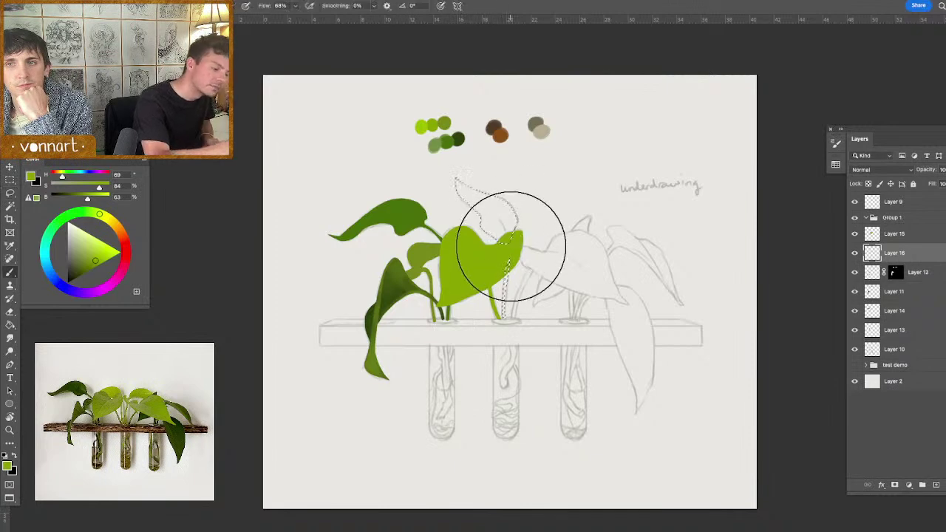
{"action": "left_click", "coordinate": [452, 145], "text": "alt"}
{"action": "left_click_drag", "start_coordinate": [474, 158], "coordinate": [490, 220]}
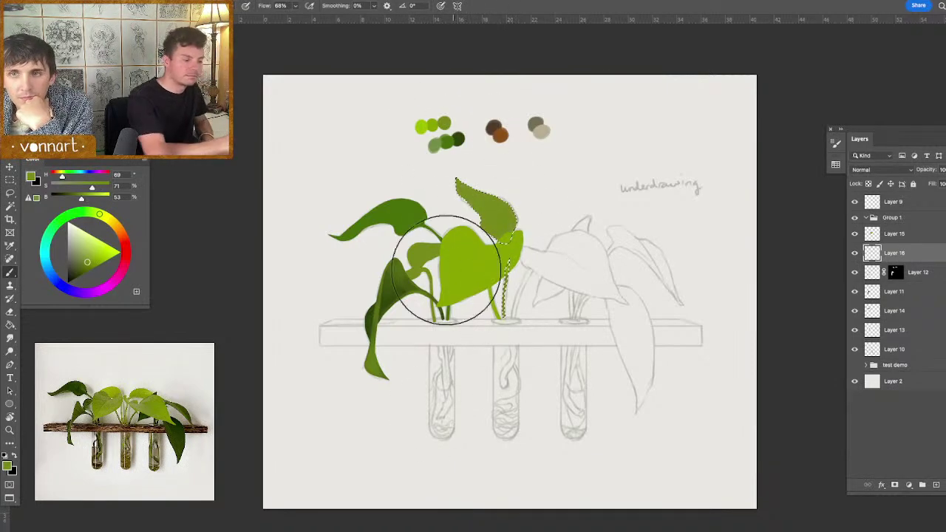
{"action": "key", "text": "ctrl+d"}
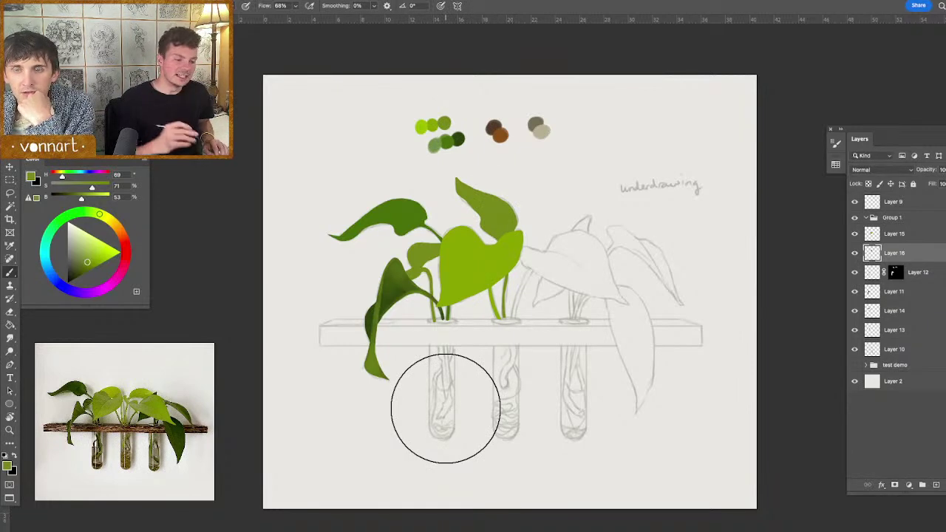
{"action": "left_click", "coordinate": [856, 235]}
{"action": "left_click", "coordinate": [855, 235]}
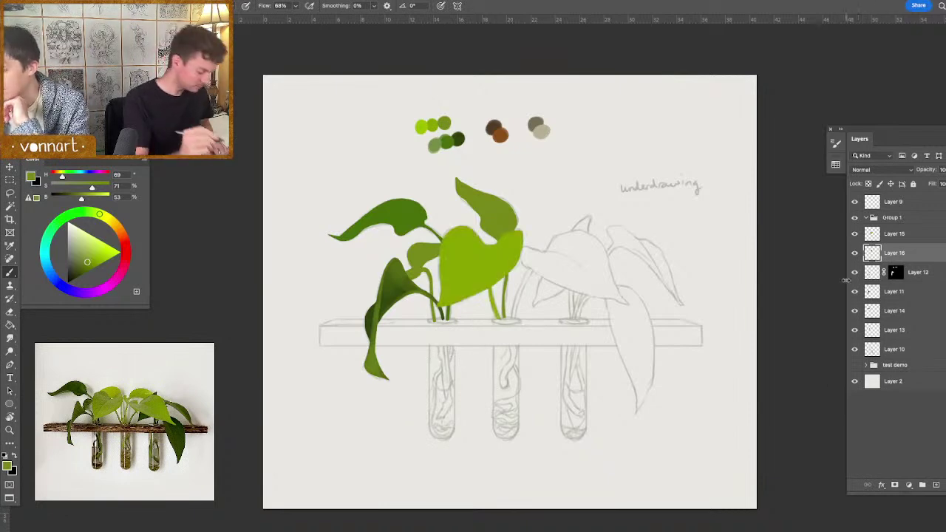
- Add a layer above Layer 15 and lasso the broad leaf over the third tube together with its stem into the middle tube
{"action": "left_click", "coordinate": [881, 237]}
{"action": "key", "text": "l"}
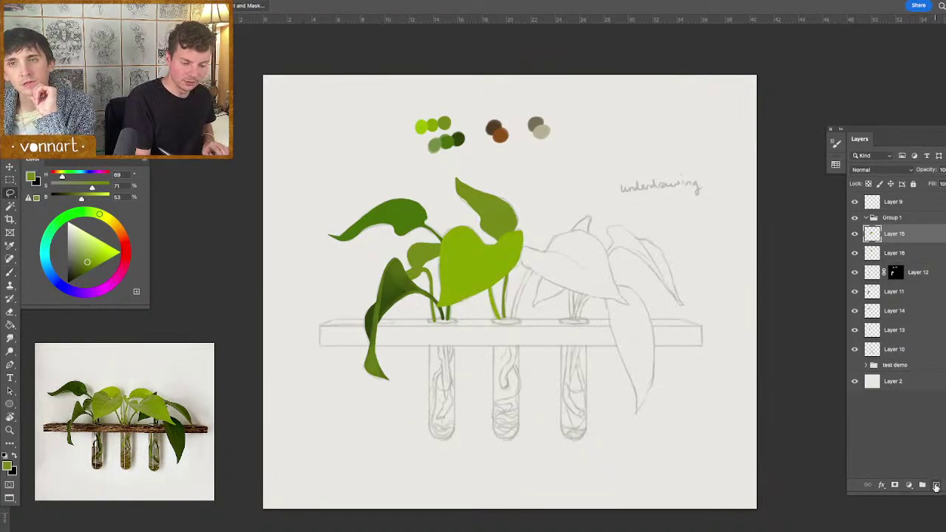
{"action": "left_click", "coordinate": [936, 485]}
{"action": "key", "text": "b"}
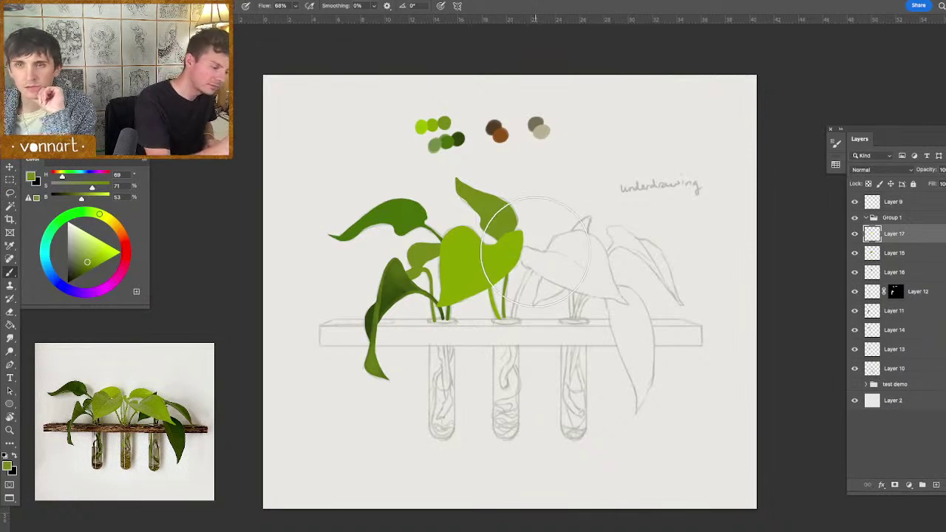
{"action": "key", "text": "l"}
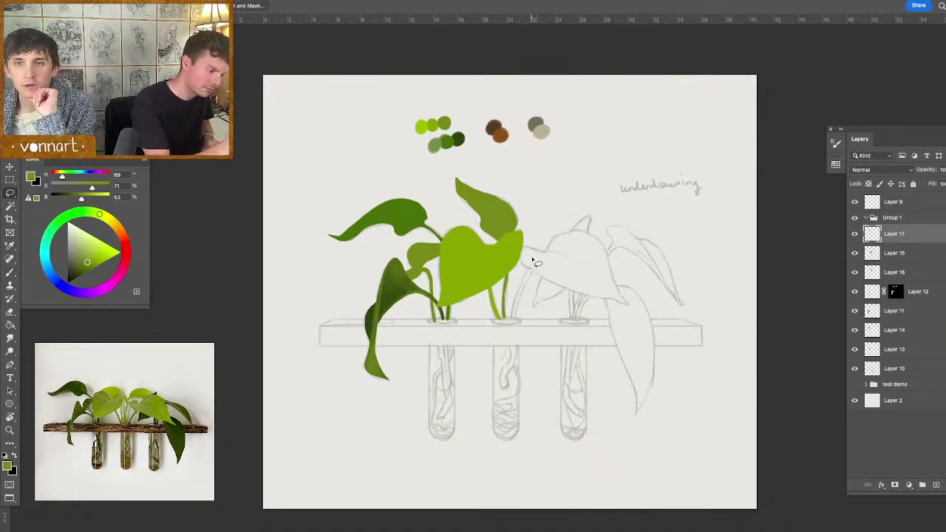
{"action": "mouse_move", "coordinate": [522, 252]}
{"action": "left_mouse_down"}
{"action": "mouse_move", "coordinate": [547, 282]}
{"action": "mouse_move", "coordinate": [631, 311]}
{"action": "mouse_move", "coordinate": [614, 264]}
{"action": "left_mouse_up"}
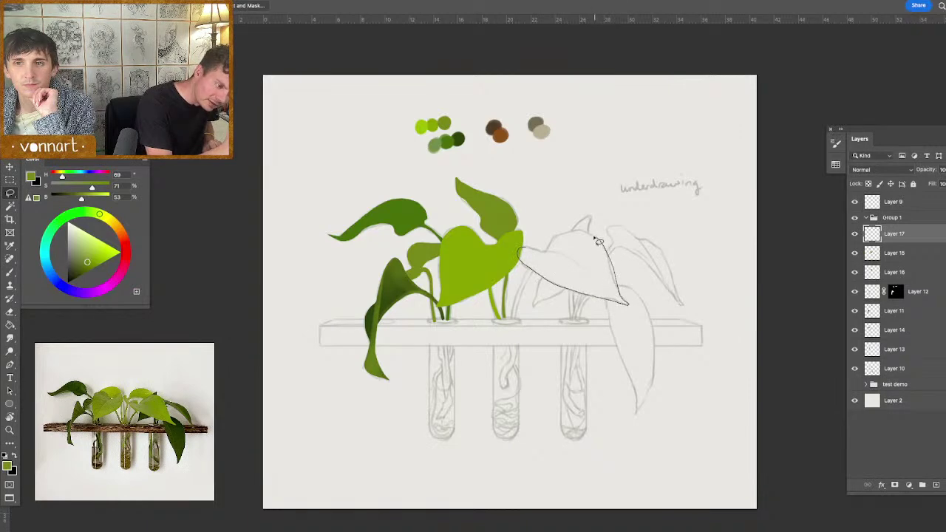
{"action": "mouse_move", "coordinate": [575, 237]}
{"action": "left_mouse_down"}
{"action": "mouse_move", "coordinate": [522, 252]}
{"action": "mouse_move", "coordinate": [557, 259]}
{"action": "mouse_move", "coordinate": [640, 349]}
{"action": "mouse_move", "coordinate": [562, 224]}
{"action": "mouse_move", "coordinate": [517, 322]}
{"action": "mouse_move", "coordinate": [541, 265]}
{"action": "mouse_move", "coordinate": [513, 315]}
{"action": "left_mouse_up"}
- Fill the broad leaf and its stem with olive green (69, 71, 53) and deselect
{"action": "key", "text": "b"}
{"action": "key", "text": "e"}
{"action": "key", "text": "l"}
{"action": "key", "text": "b"}
{"action": "key", "text": "super+d"}
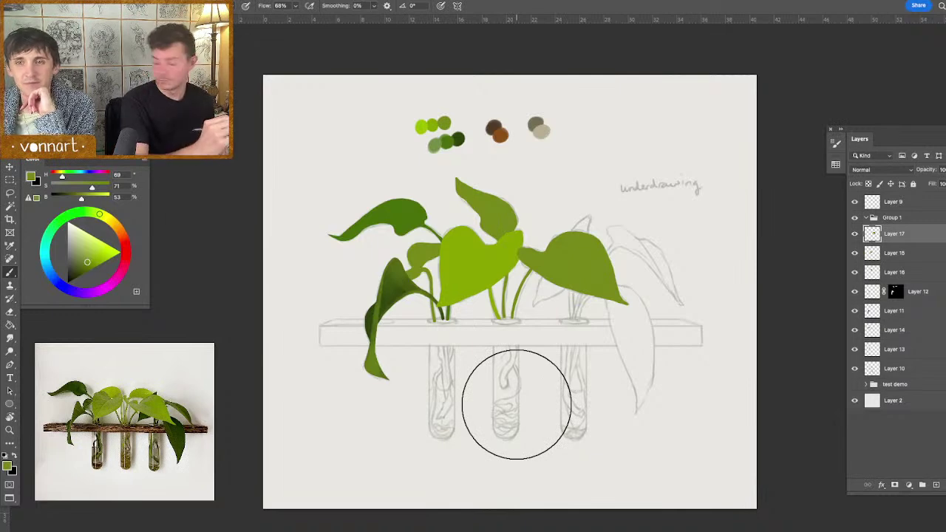
- Toggle Layer 12's visibility to check its masked shading on the left drooping leaf, and remove that layer from the stack
{"action": "key", "text": "l"}
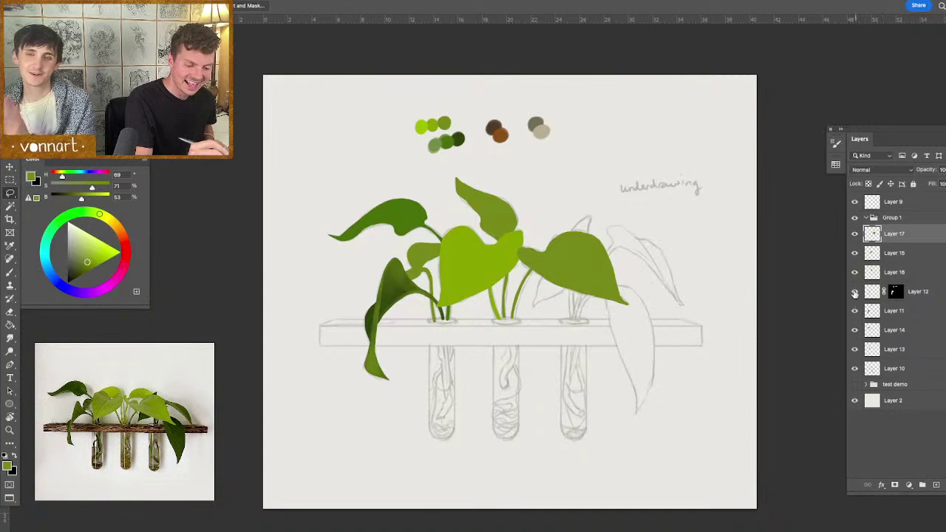
{"action": "left_click", "coordinate": [855, 293]}
{"action": "left_click", "coordinate": [856, 293]}
{"action": "left_click", "coordinate": [855, 293]}
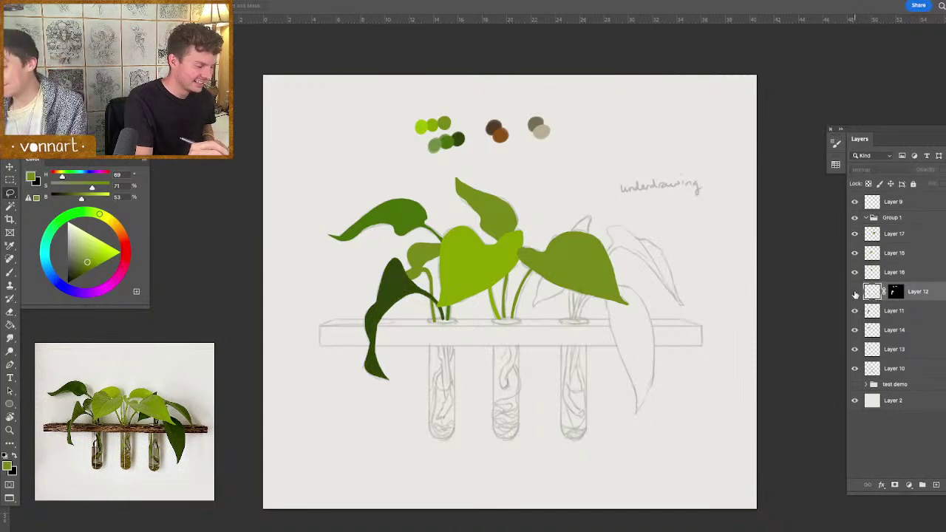
{"action": "key", "text": "ctrl+e"}
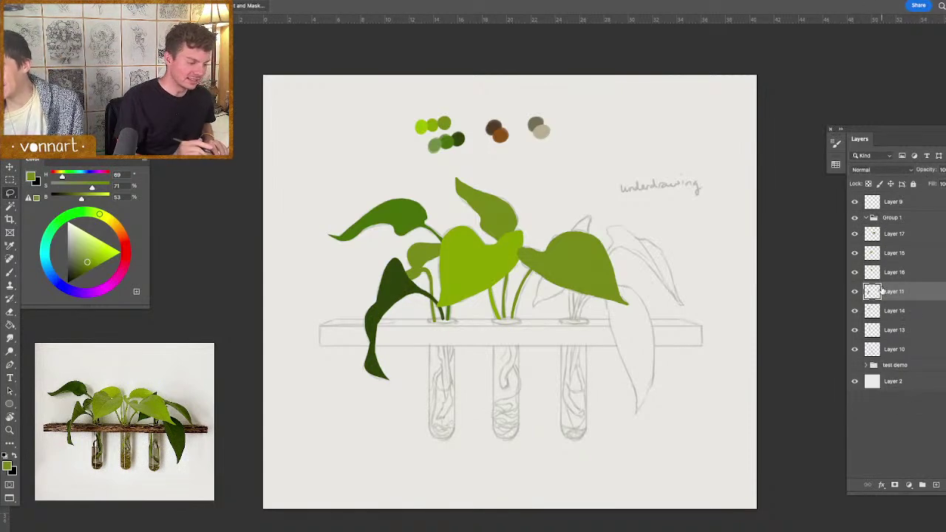
- Identify the drooping leaf on Layer 11, lock its transparent pixels and repaint it mid green (80, 79, 43)
{"action": "left_click", "coordinate": [856, 292]}
{"action": "left_click", "coordinate": [855, 293]}
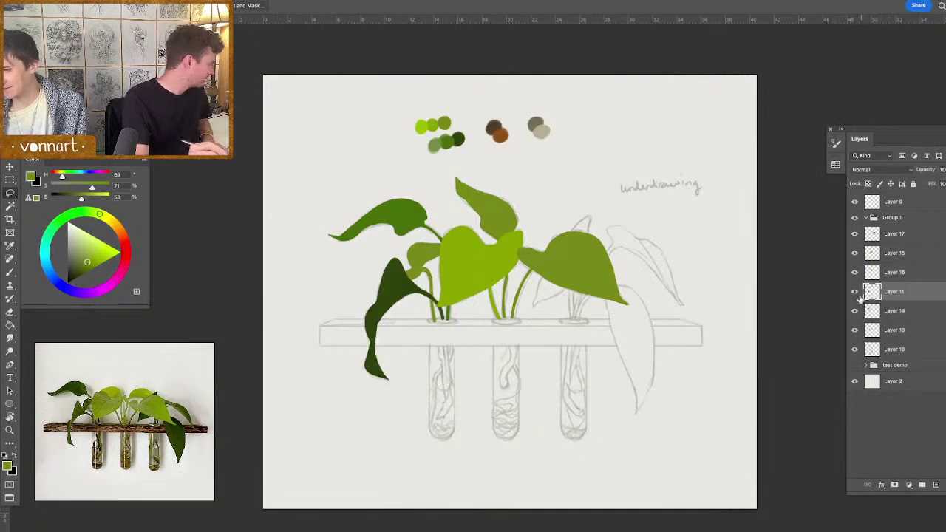
{"action": "key", "text": "b"}
{"action": "left_click", "coordinate": [493, 198], "text": "alt"}
{"action": "mouse_move", "coordinate": [401, 302]}
{"action": "left_mouse_down"}
{"action": "mouse_move", "coordinate": [368, 357]}
{"action": "mouse_move", "coordinate": [379, 367]}
{"action": "left_mouse_up"}
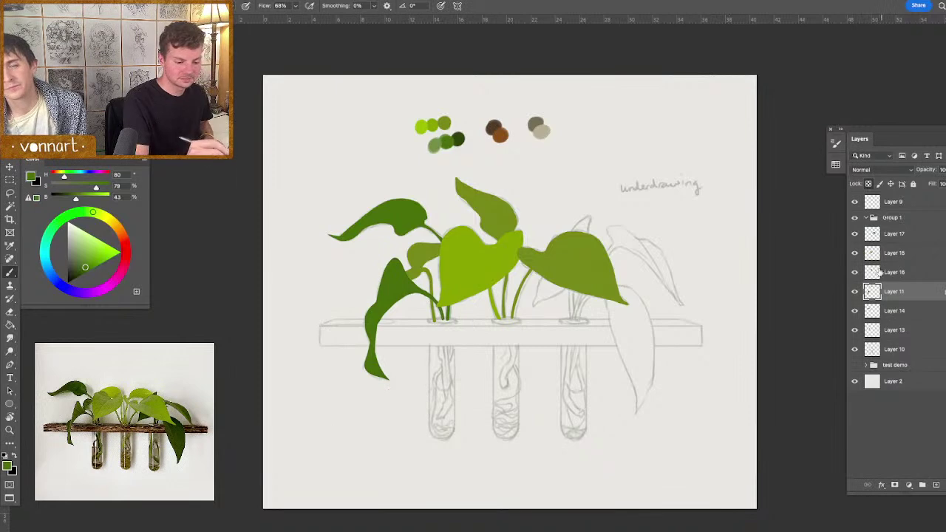
- Group Layers 11, 14 and 13, which hold the first tube's leaves, and name the group "left"
{"action": "left_click", "coordinate": [855, 331]}
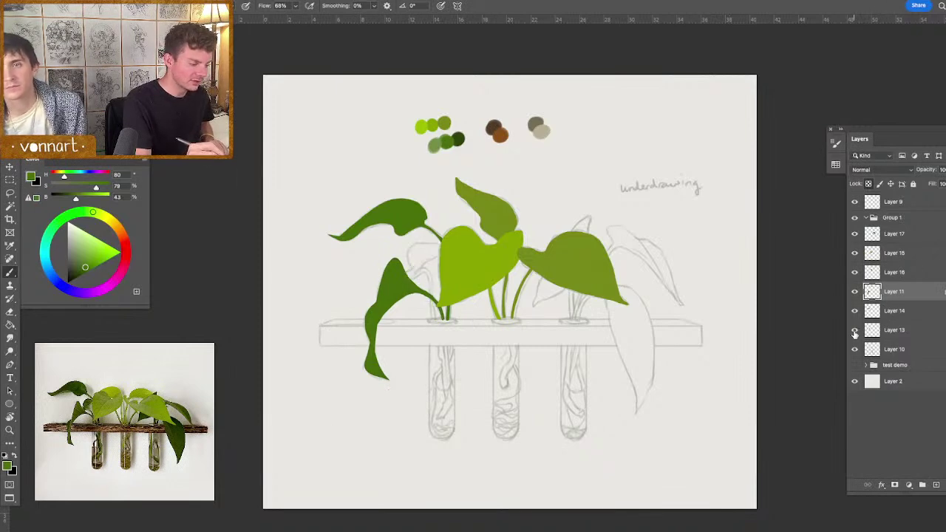
{"action": "left_click", "coordinate": [855, 331]}
{"action": "left_click", "coordinate": [883, 332], "text": "shift"}
{"action": "left_click", "coordinate": [923, 485]}
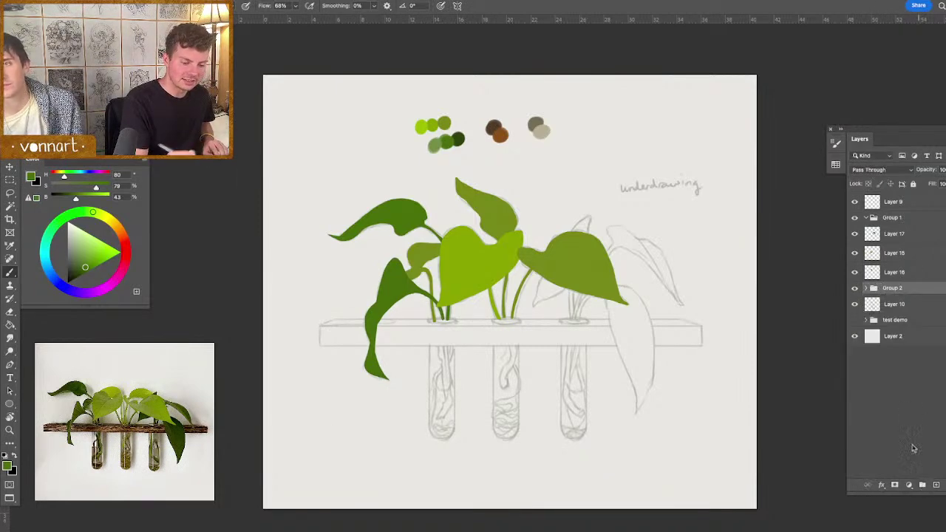
{"action": "double_click", "coordinate": [892, 288]}
{"action": "type", "text": "left"}
- Group the three leaf layers above the left group, up to Layer 17, and name the group "middle"
{"action": "left_click", "coordinate": [894, 272]}
{"action": "left_click", "coordinate": [894, 234], "text": "shift"}
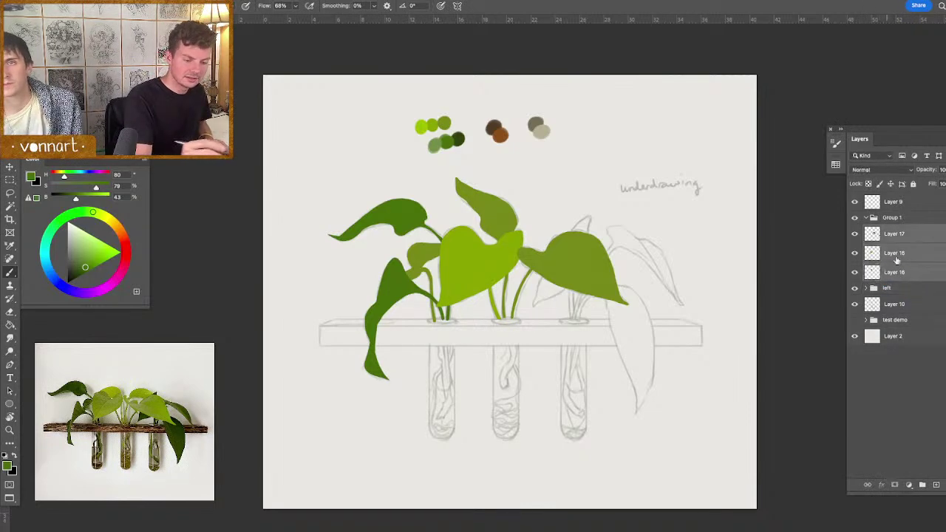
{"action": "left_click", "coordinate": [923, 485]}
{"action": "double_click", "coordinate": [894, 230]}
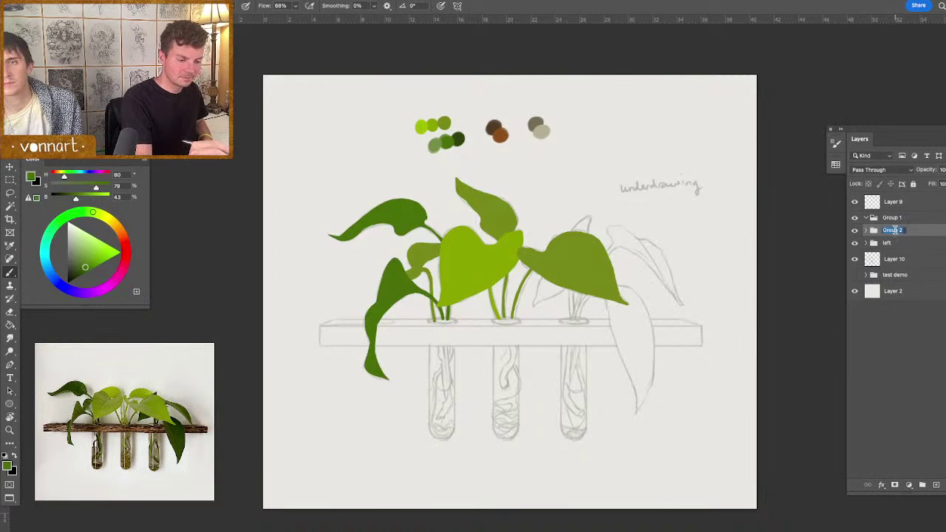
{"action": "type", "text": "middle"}
{"action": "key", "text": "Return"}
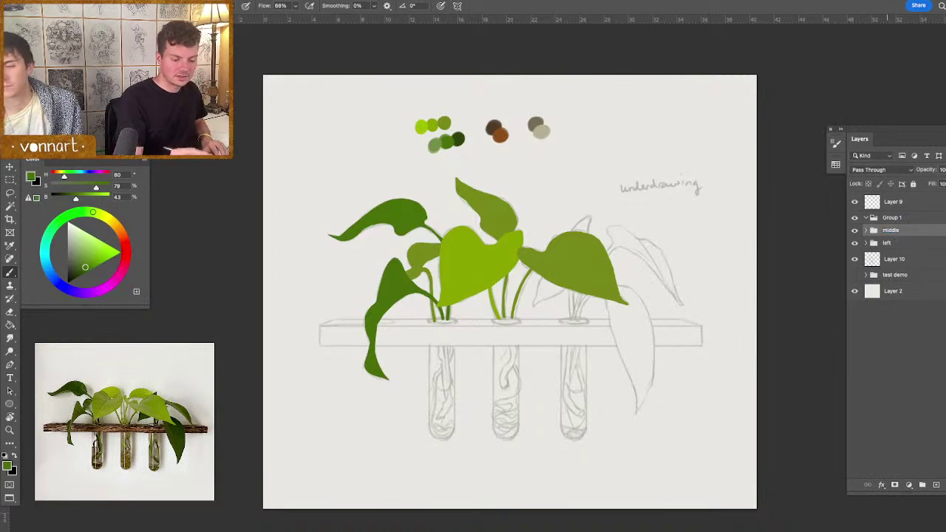
- Create a group containing a new layer and lasso the narrow leaf behind the broad one, including its stem into the third tube
{"action": "left_click", "coordinate": [923, 485]}
{"action": "left_click", "coordinate": [936, 485]}
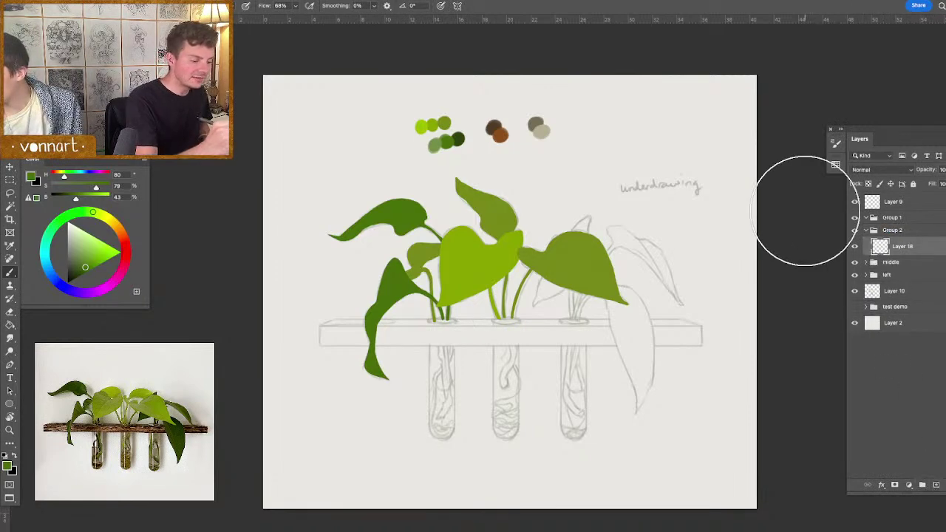
{"action": "key", "text": "l"}
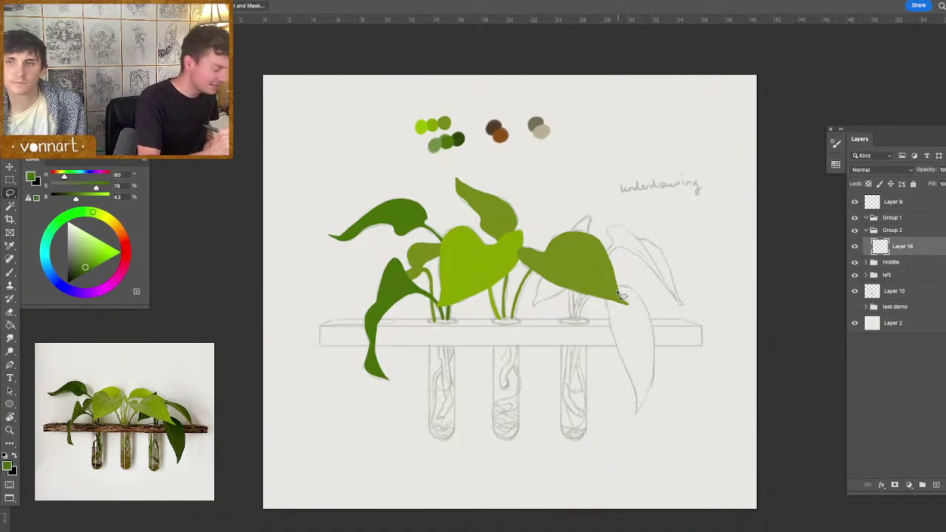
{"action": "mouse_move", "coordinate": [571, 291]}
{"action": "left_mouse_down"}
{"action": "mouse_move", "coordinate": [573, 323]}
{"action": "mouse_move", "coordinate": [590, 219]}
{"action": "mouse_move", "coordinate": [544, 278]}
{"action": "mouse_move", "coordinate": [533, 311]}
{"action": "mouse_move", "coordinate": [571, 292]}
{"action": "left_mouse_up"}
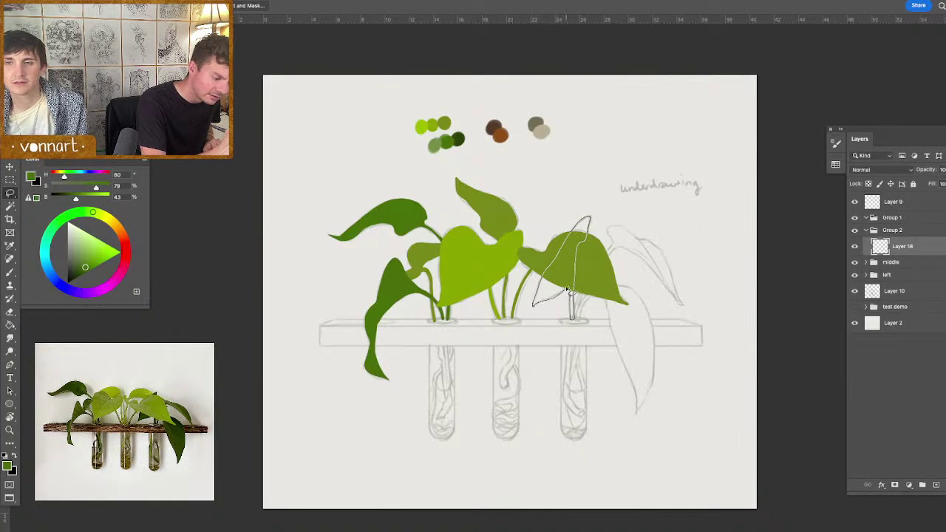
- Fill the selected narrow leaf and stem with the mid green (79, 78, 42) sampled from the left drooping leaf
{"action": "key", "text": "b"}
{"action": "left_click", "coordinate": [405, 281], "text": "alt"}
{"action": "mouse_move", "coordinate": [578, 266]}
{"action": "left_mouse_down"}
{"action": "mouse_move", "coordinate": [565, 250]}
{"action": "mouse_move", "coordinate": [579, 248]}
{"action": "left_mouse_up"}
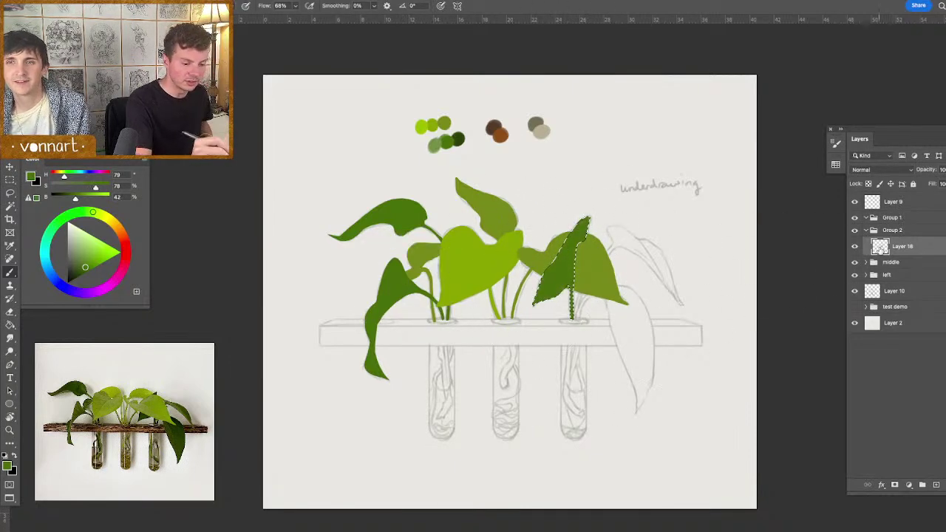
- Move the new group beneath the middle group, name it "right", and clear the leaf selection
{"action": "left_click_drag", "start_coordinate": [891, 230], "coordinate": [895, 275]}
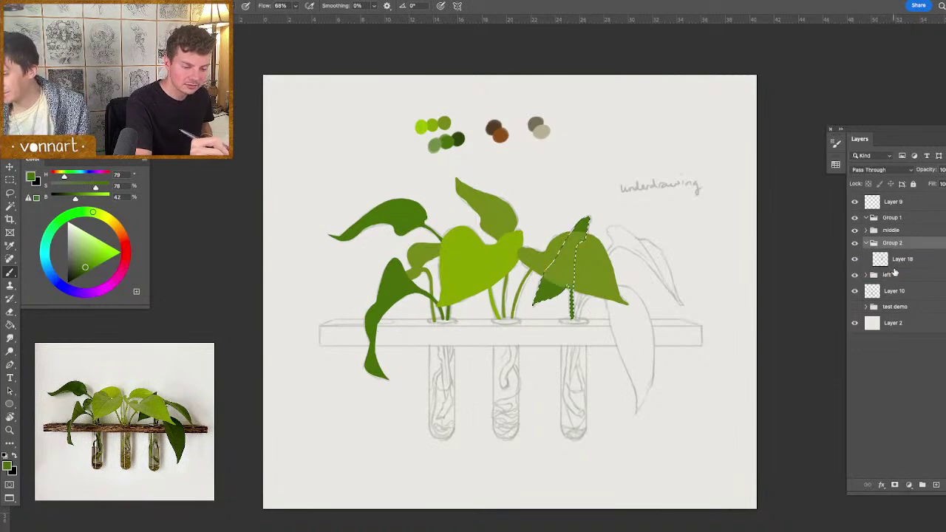
{"action": "left_click", "coordinate": [893, 243]}
{"action": "double_click", "coordinate": [892, 242]}
{"action": "type", "text": "right"}
{"action": "key", "text": "Return"}
{"action": "left_click", "coordinate": [902, 259]}
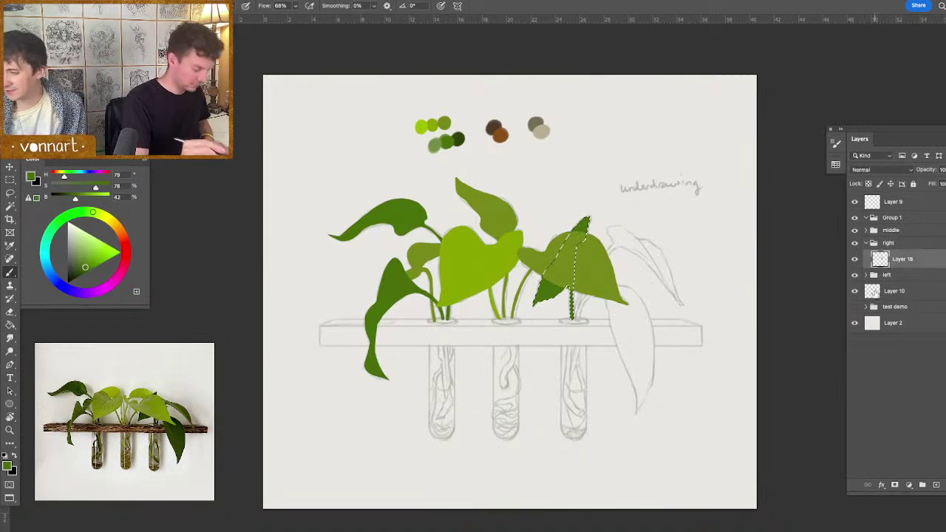
{"action": "key", "text": "super+d"}
- On a new layer in the right group, lasso the large hanging leaf with its stem and fill it with mid green (79, 79, 42)
{"action": "key", "text": "l"}
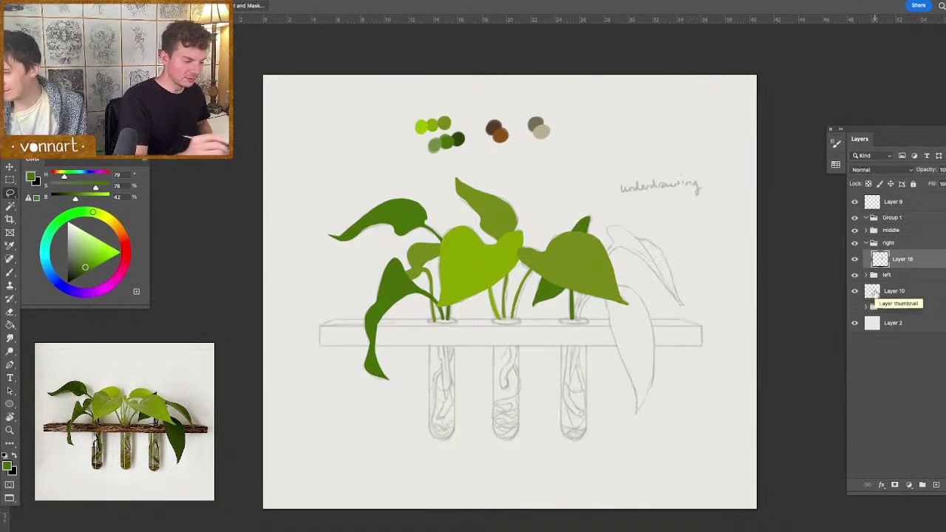
{"action": "left_click", "coordinate": [936, 485]}
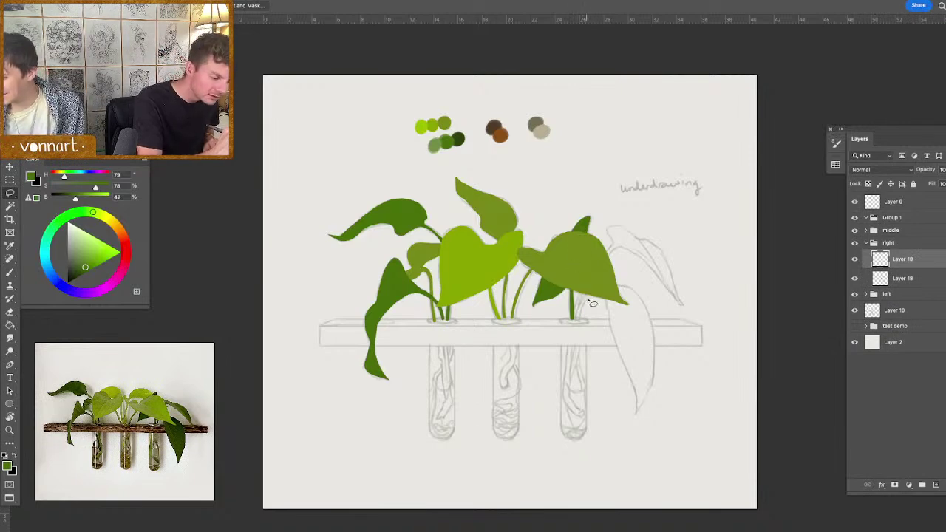
{"action": "mouse_move", "coordinate": [593, 300]}
{"action": "left_mouse_down"}
{"action": "mouse_move", "coordinate": [578, 322]}
{"action": "mouse_move", "coordinate": [592, 296]}
{"action": "mouse_move", "coordinate": [605, 295]}
{"action": "mouse_move", "coordinate": [639, 412]}
{"action": "mouse_move", "coordinate": [657, 367]}
{"action": "mouse_move", "coordinate": [656, 339]}
{"action": "mouse_move", "coordinate": [642, 300]}
{"action": "mouse_move", "coordinate": [600, 295]}
{"action": "left_mouse_up"}
{"action": "key", "text": "b"}
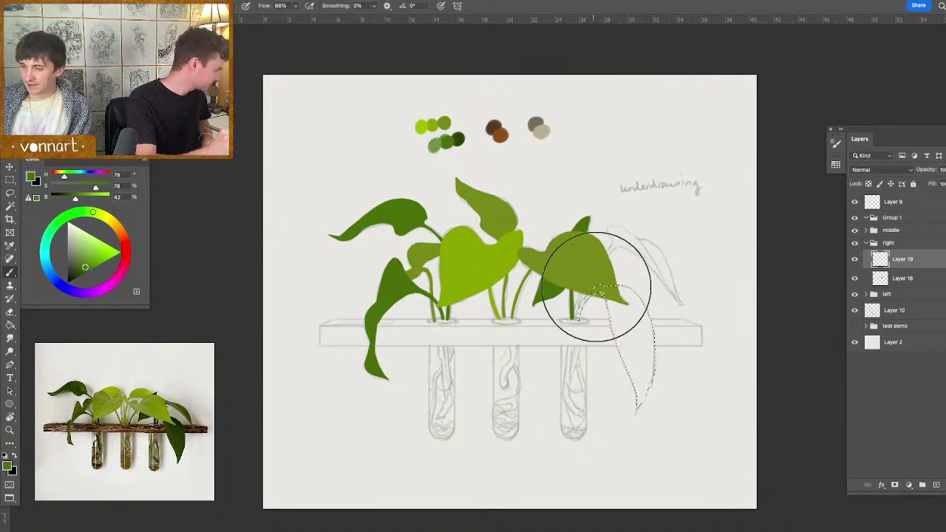
{"action": "mouse_move", "coordinate": [598, 302]}
{"action": "left_mouse_down"}
{"action": "mouse_move", "coordinate": [641, 338]}
{"action": "mouse_move", "coordinate": [692, 451]}
{"action": "left_mouse_up"}
{"action": "key", "text": "ctrl+d"}
- On another layer in the right group, lasso the remaining outer leaf and stem, and fill them with olive green (69, 71, 53)
{"action": "key", "text": "l"}
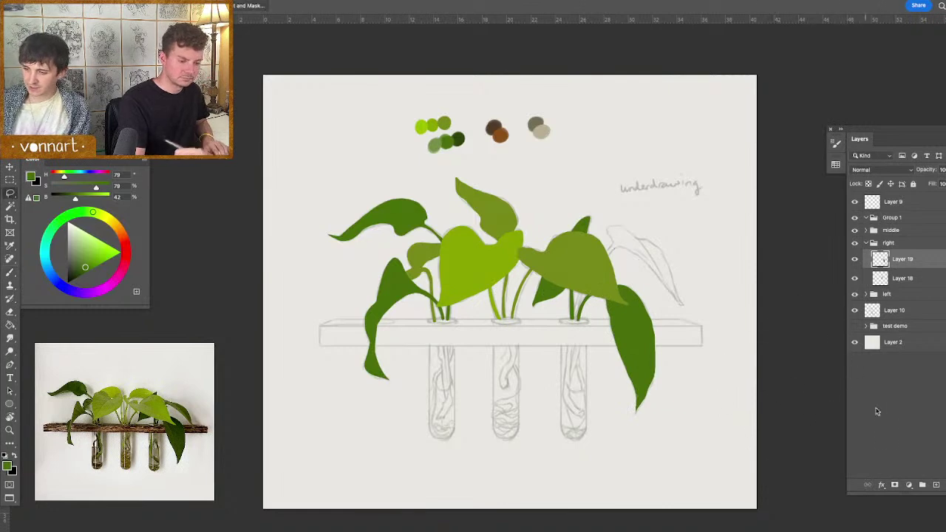
{"action": "left_click", "coordinate": [936, 485]}
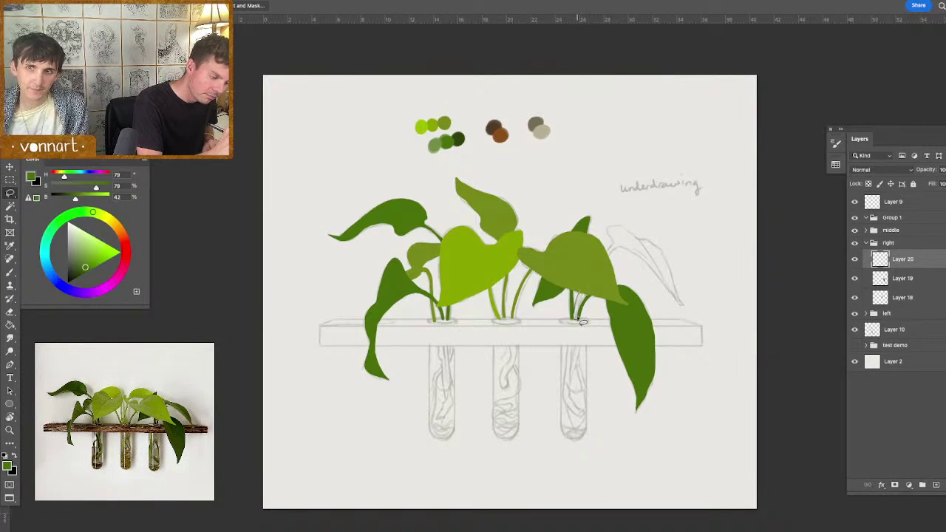
{"action": "mouse_move", "coordinate": [603, 264]}
{"action": "left_mouse_down"}
{"action": "mouse_move", "coordinate": [615, 253]}
{"action": "mouse_move", "coordinate": [649, 268]}
{"action": "mouse_move", "coordinate": [684, 303]}
{"action": "mouse_move", "coordinate": [667, 257]}
{"action": "left_mouse_up"}
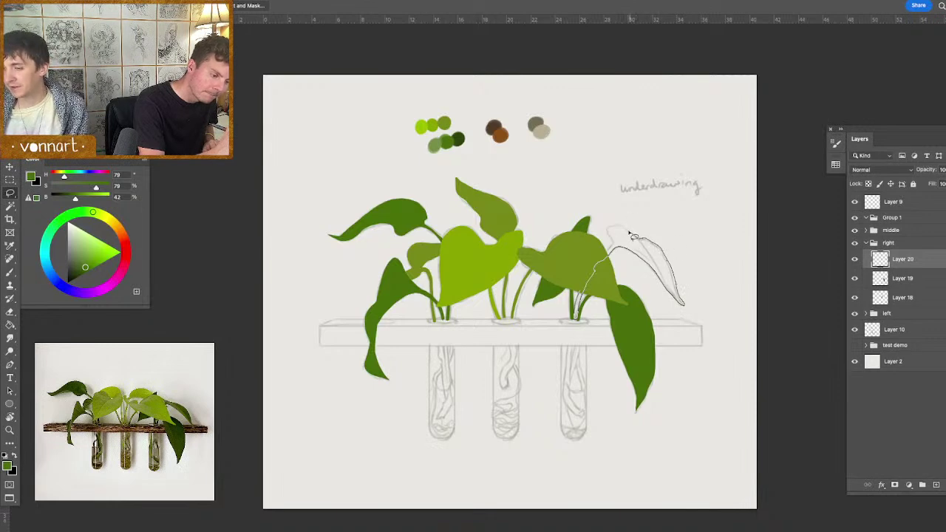
{"action": "mouse_move", "coordinate": [616, 245]}
{"action": "left_mouse_down"}
{"action": "mouse_move", "coordinate": [605, 263]}
{"action": "mouse_move", "coordinate": [594, 256]}
{"action": "mouse_move", "coordinate": [633, 322]}
{"action": "left_mouse_up"}
{"action": "key", "text": "b"}
{"action": "left_click", "coordinate": [427, 256], "text": "alt"}
{"action": "key", "text": "ctrl+d"}
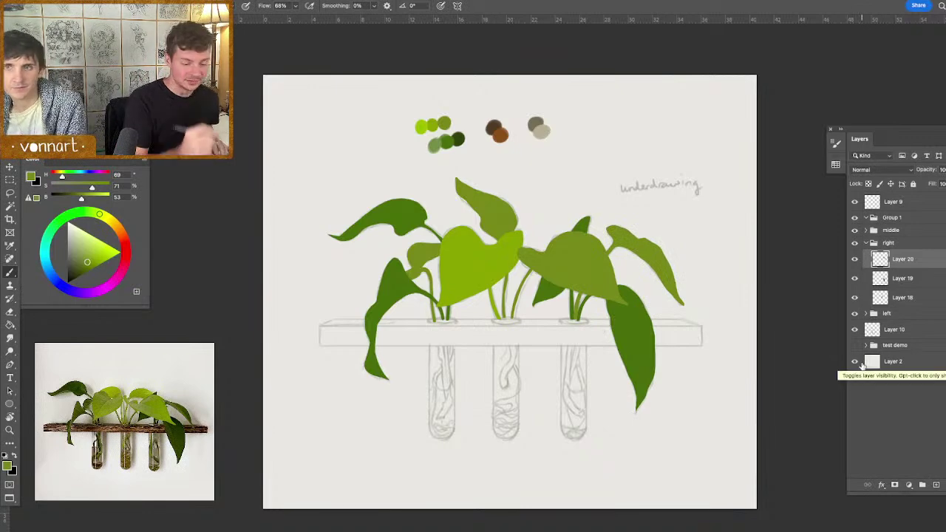
{"action": "left_click", "coordinate": [868, 244]}
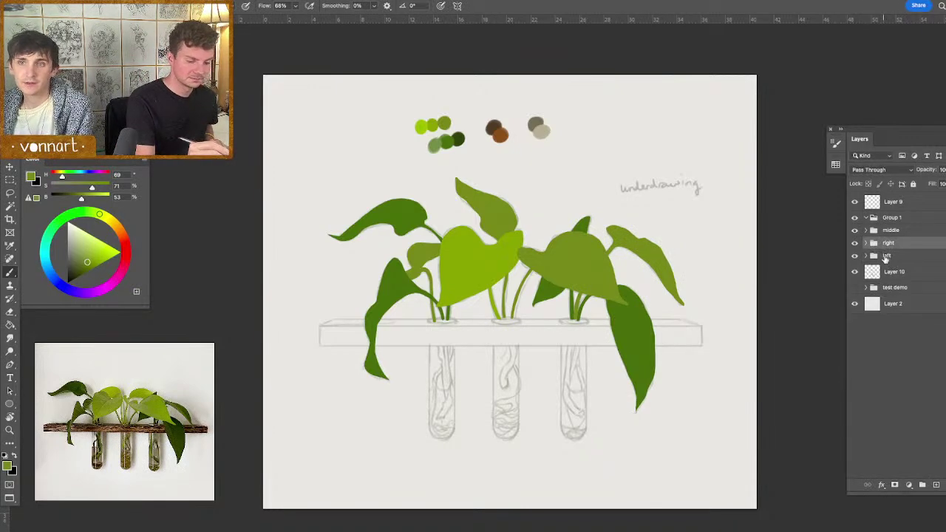
- Add a layer above Layer 10 and make a rectangular selection around the shelf's front face
{"action": "left_click", "coordinate": [879, 274]}
{"action": "left_click", "coordinate": [936, 485]}
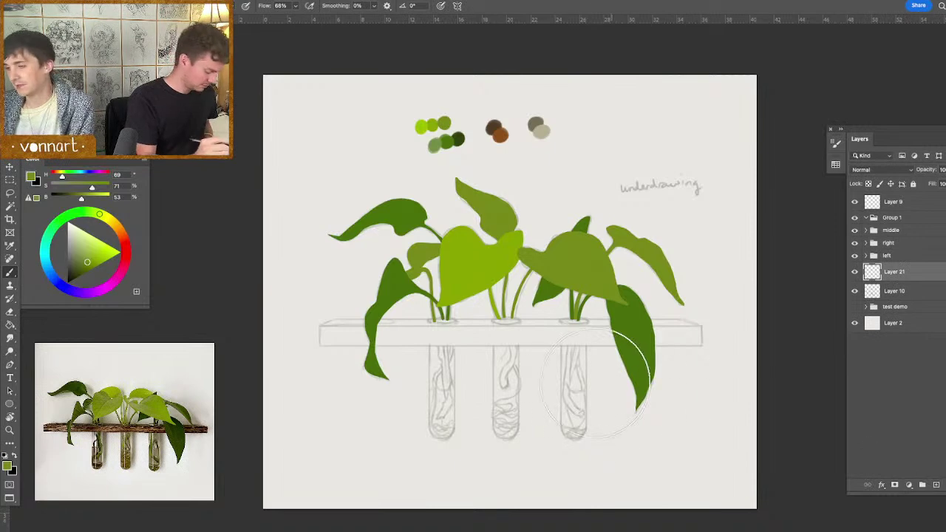
{"action": "left_click", "coordinate": [10, 180]}
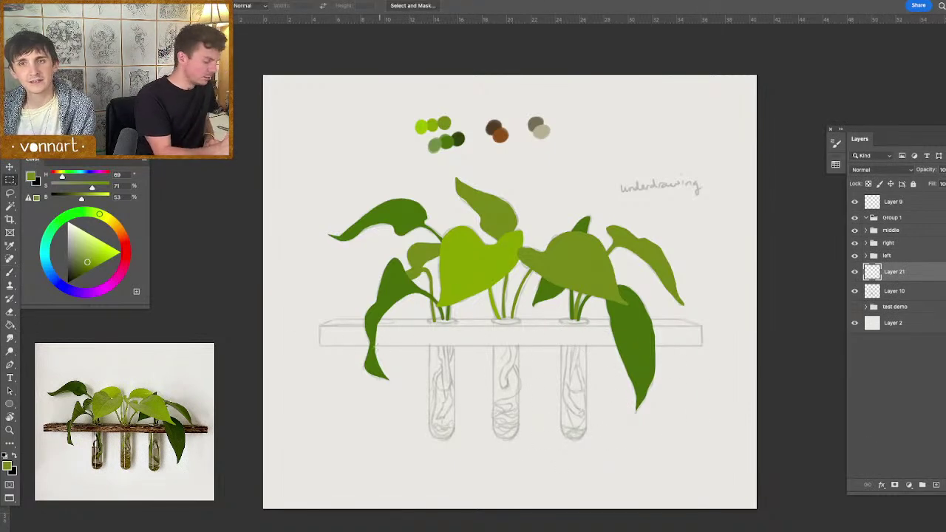
{"action": "mouse_move", "coordinate": [319, 324]}
{"action": "left_mouse_down"}
{"action": "mouse_move", "coordinate": [451, 356]}
{"action": "mouse_move", "coordinate": [702, 349]}
{"action": "left_mouse_up"}
- Fill the shelf's front face with dark brown (30, 47, 31) sampled from the palette and deselect
{"action": "key", "text": "b"}
{"action": "left_click", "coordinate": [498, 133], "text": "alt"}
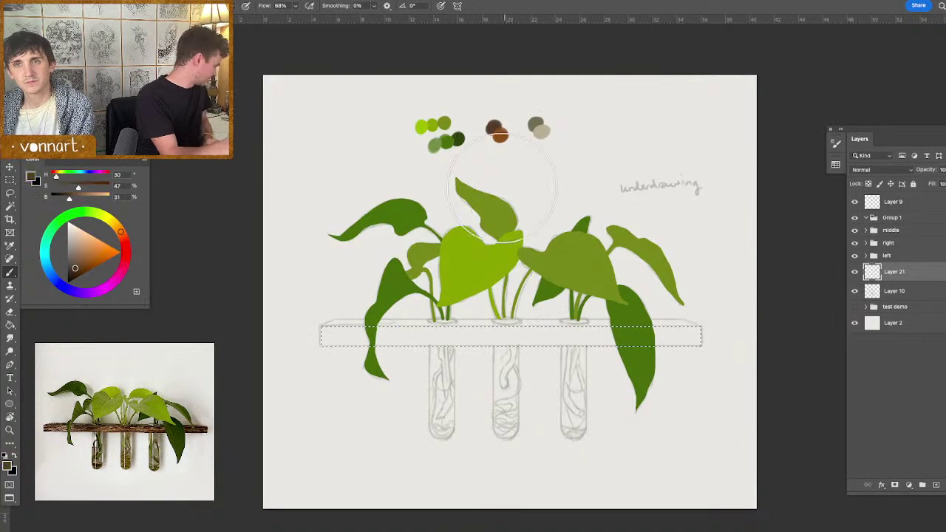
{"action": "mouse_move", "coordinate": [540, 336]}
{"action": "left_mouse_down"}
{"action": "mouse_move", "coordinate": [355, 338]}
{"action": "mouse_move", "coordinate": [484, 333]}
{"action": "mouse_move", "coordinate": [661, 338]}
{"action": "left_mouse_up"}
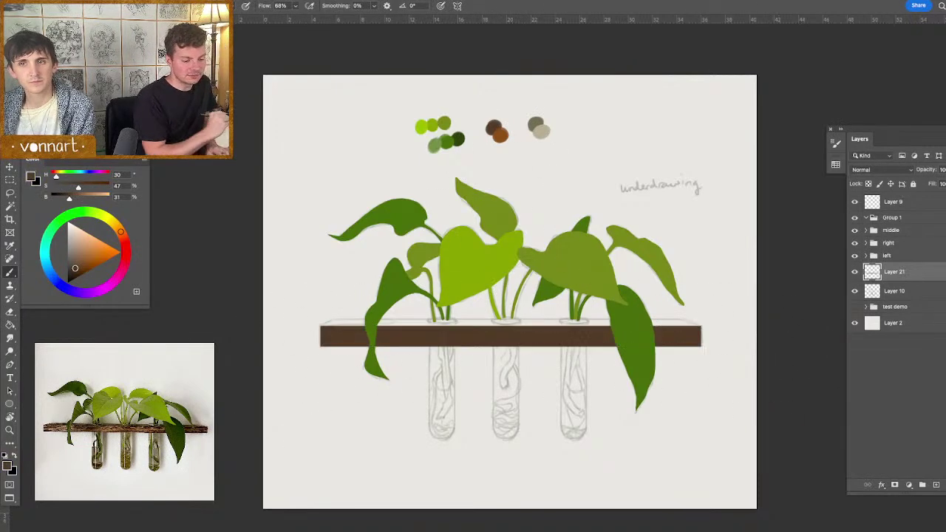
{"action": "key", "text": "ctrl+d"}
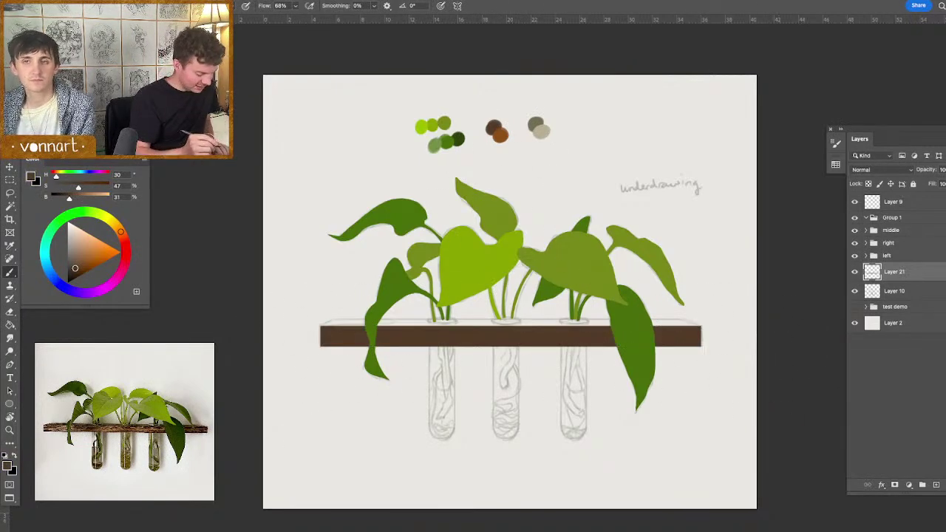
- Add a layer beneath the shelf's front-face layer and outline the shelf's top face with a polygonal lasso selection
{"action": "key", "text": "l"}
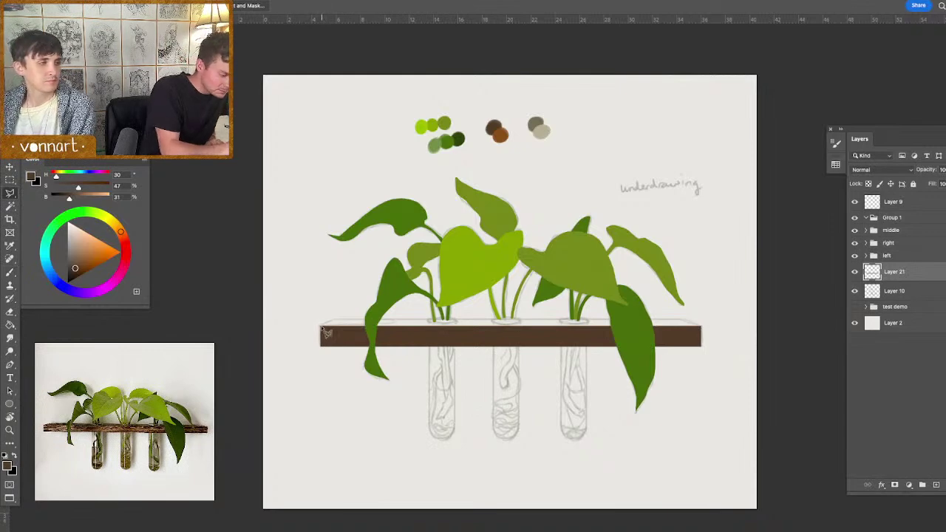
{"action": "left_click", "coordinate": [936, 486]}
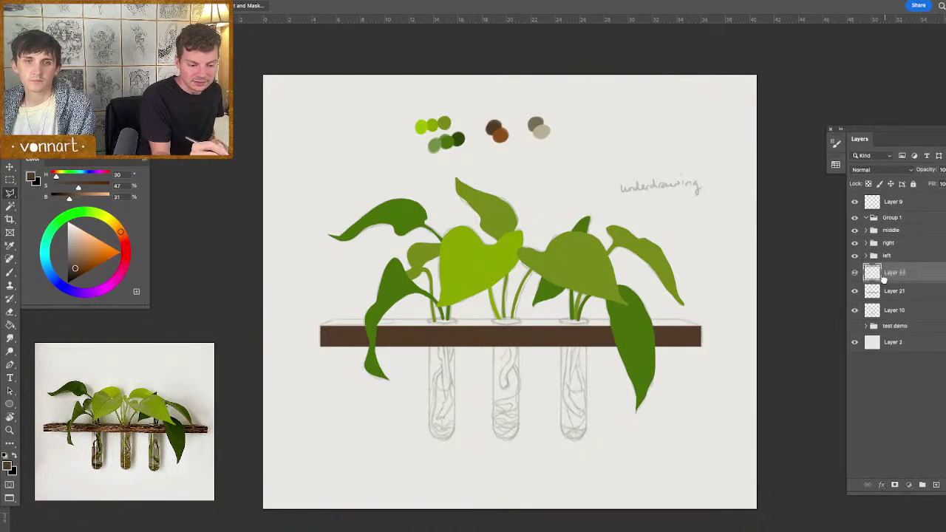
{"action": "left_click", "coordinate": [322, 326]}
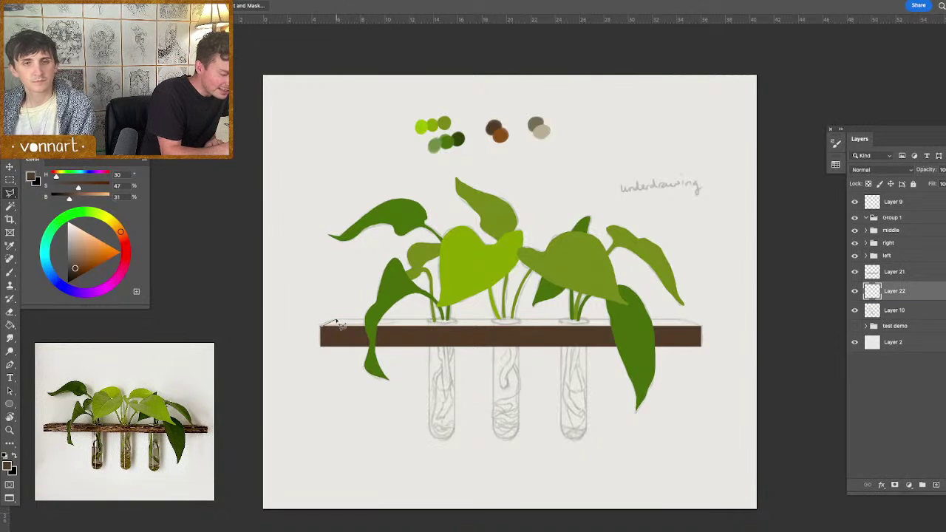
{"action": "left_click", "coordinate": [684, 320]}
{"action": "double_click", "coordinate": [701, 325]}
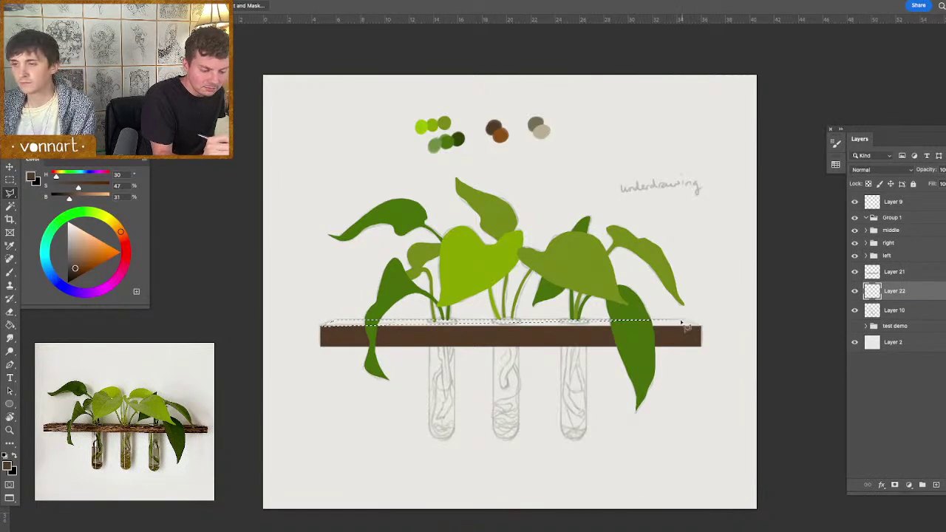
{"action": "left_click", "coordinate": [337, 321]}
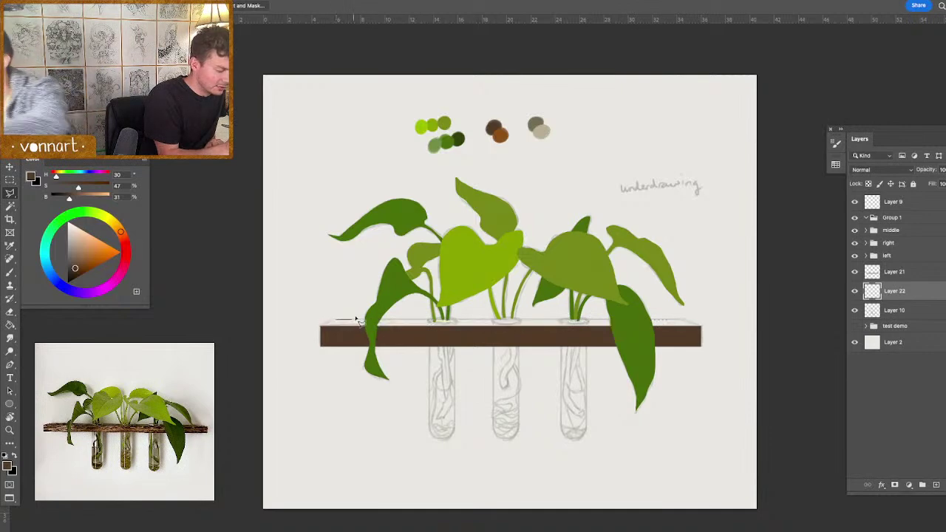
{"action": "left_click", "coordinate": [702, 329]}
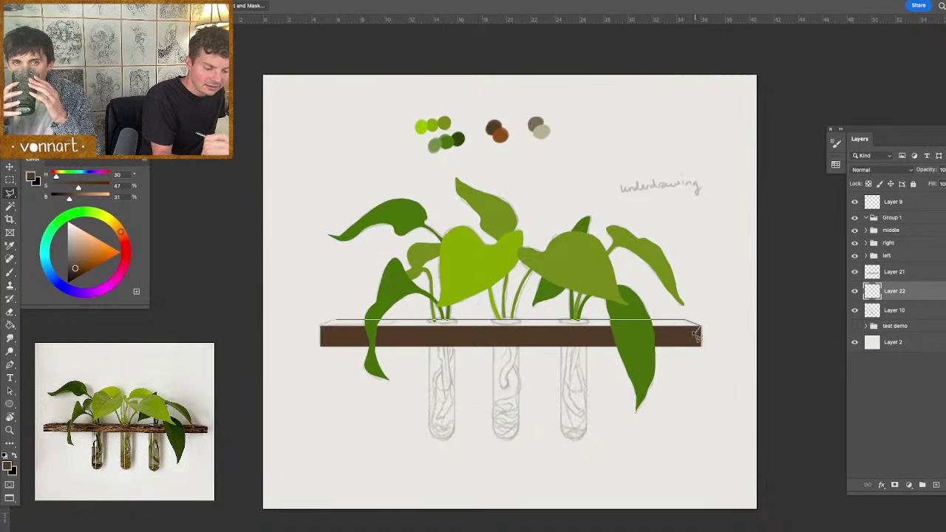
{"action": "left_click", "coordinate": [324, 325]}
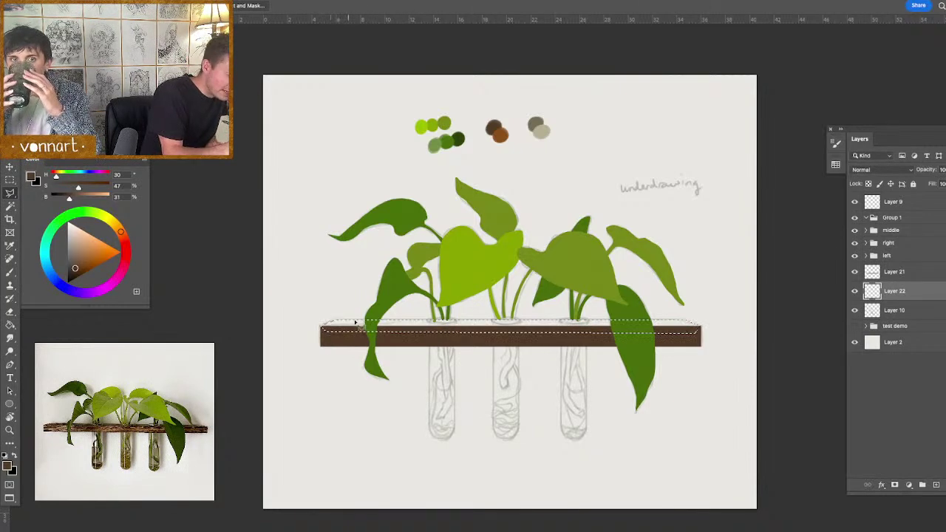
- Fill the shelf's top face with a darker shade of the palette's dark brown (30, 49, 23) and deselect
{"action": "key", "text": "b"}
{"action": "left_click", "coordinate": [497, 131], "text": "alt"}
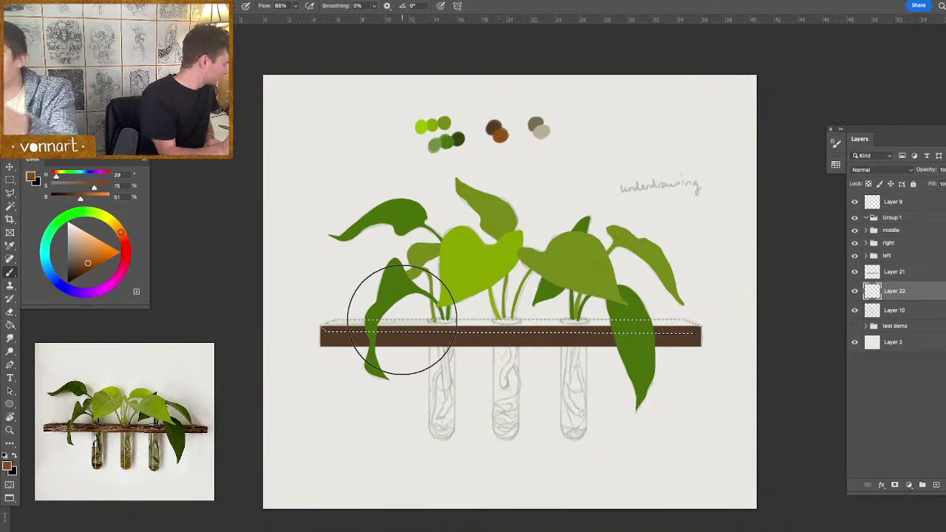
{"action": "left_click", "coordinate": [494, 122], "text": "alt"}
{"action": "left_click", "coordinate": [73, 273]}
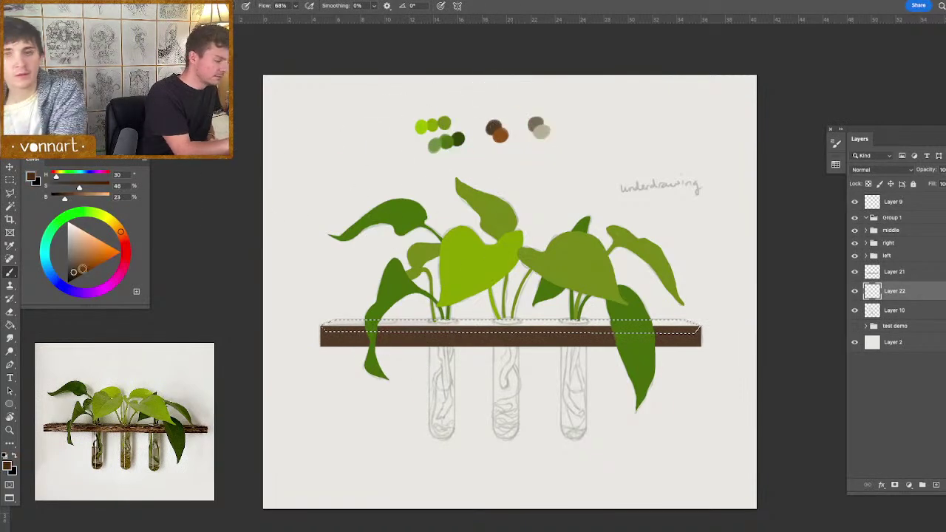
{"action": "mouse_move", "coordinate": [296, 330]}
{"action": "left_mouse_down"}
{"action": "mouse_move", "coordinate": [458, 326]}
{"action": "mouse_move", "coordinate": [768, 344]}
{"action": "left_mouse_up"}
{"action": "key", "text": "ctrl+d"}
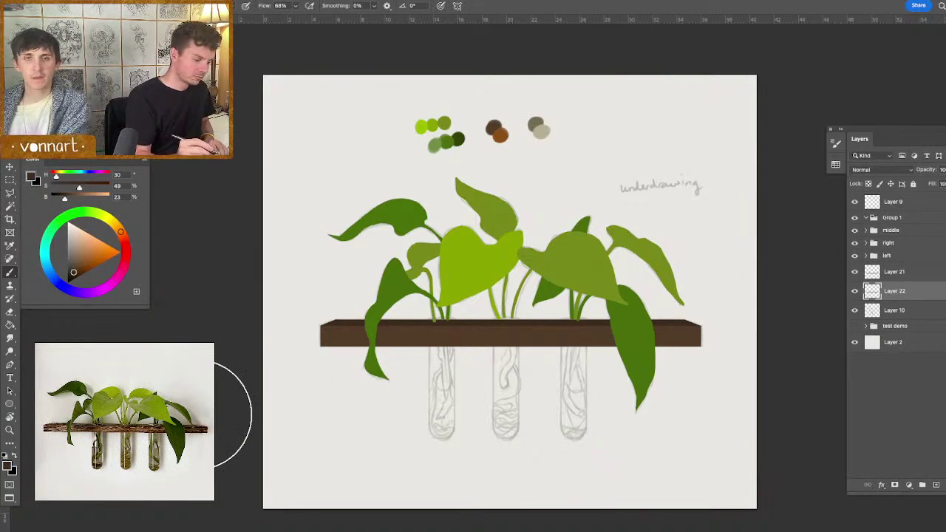
- Toggle the visibility of the right and middle leaf groups to check their contents
{"action": "left_click", "coordinate": [855, 242]}
{"action": "left_click", "coordinate": [856, 243]}
{"action": "left_click", "coordinate": [856, 230]}
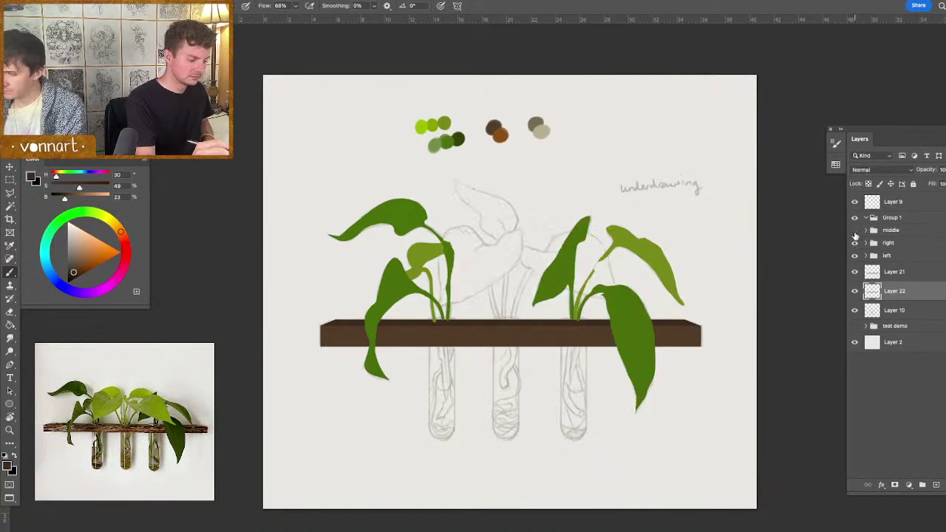
{"action": "left_click", "coordinate": [855, 230]}
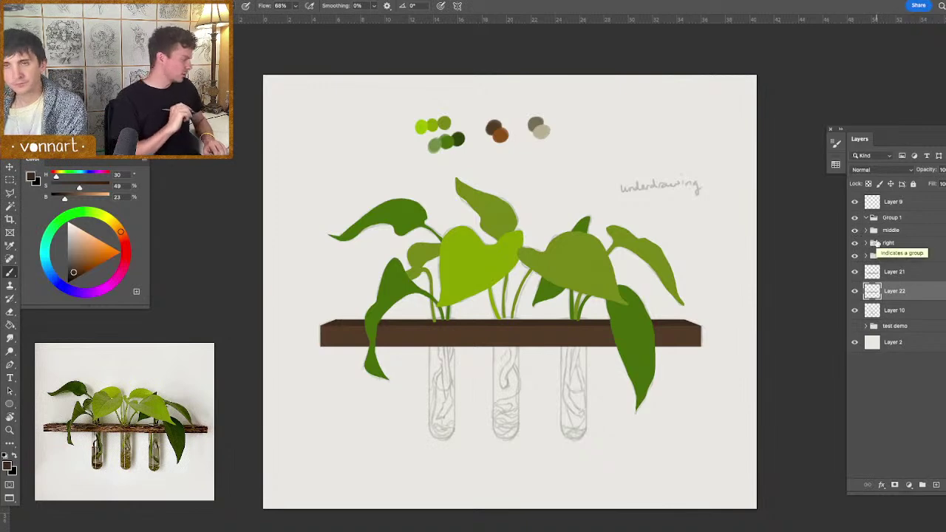
- Group the two shelf layers, Layer 21 and Layer 22, and name the group "wood"
{"action": "left_click", "coordinate": [875, 272]}
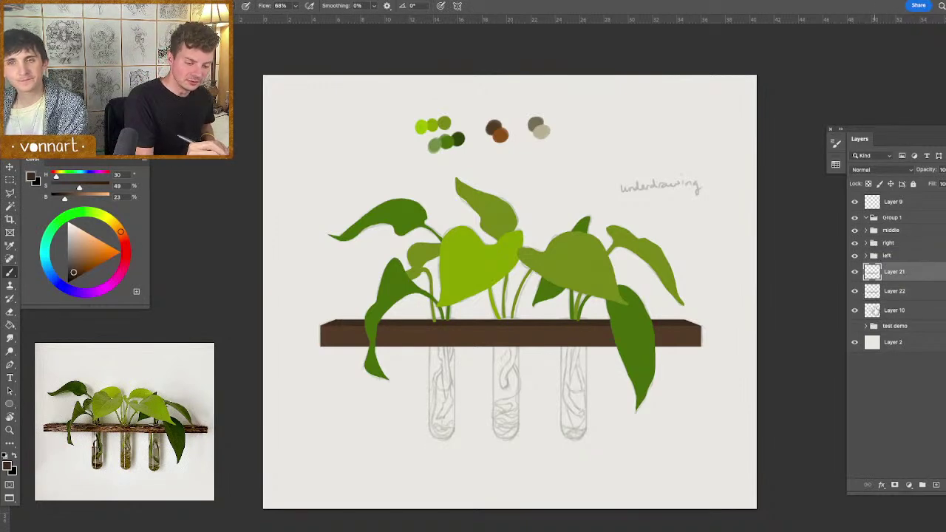
{"action": "left_click", "coordinate": [875, 310], "text": "shift"}
{"action": "left_click", "coordinate": [855, 310]}
{"action": "left_click", "coordinate": [856, 310]}
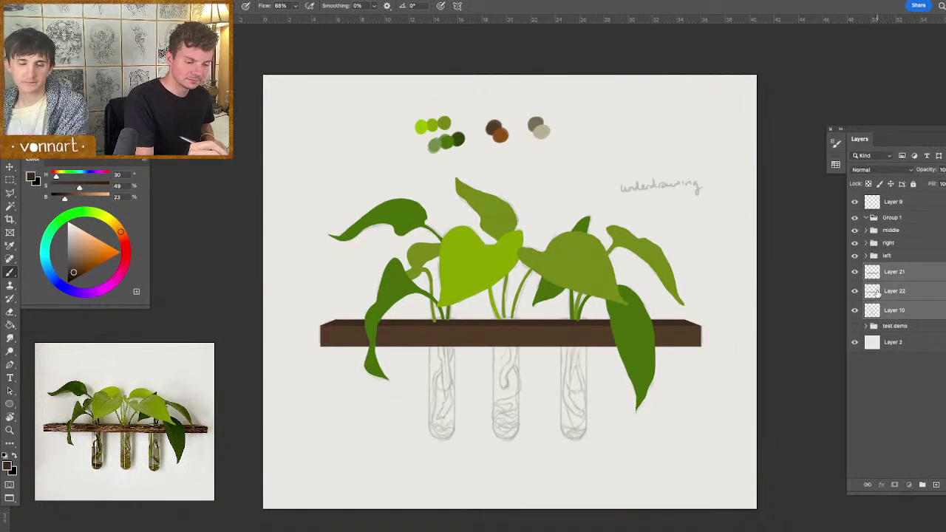
{"action": "left_click", "coordinate": [887, 292], "text": "shift"}
{"action": "left_click", "coordinate": [897, 272]}
{"action": "left_click", "coordinate": [888, 295], "text": "shift"}
{"action": "left_click", "coordinate": [923, 485]}
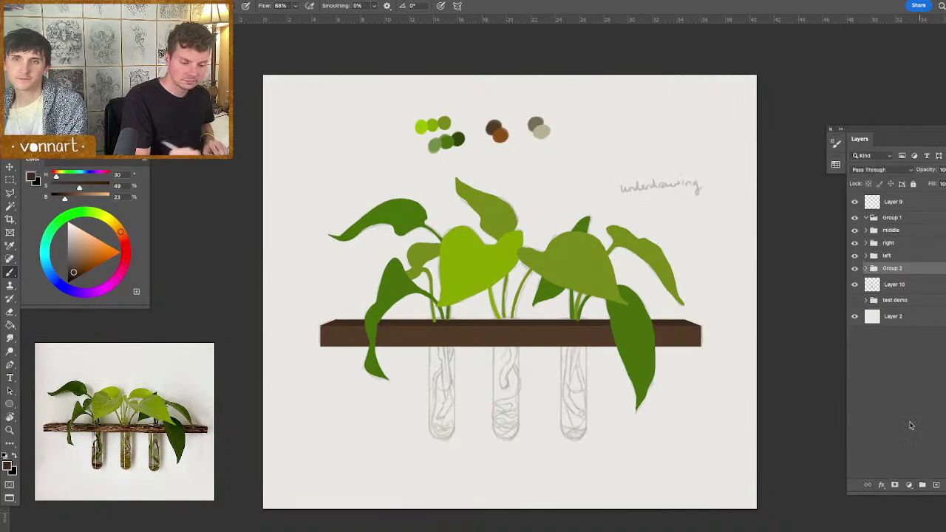
{"action": "double_click", "coordinate": [894, 269]}
{"action": "type", "text": "wood"}
{"action": "key", "text": "Return"}
- Add a layer above Layer 10 for the test tubes and switch to the freehand Lasso tool
{"action": "left_click", "coordinate": [890, 286]}
{"action": "left_click", "coordinate": [934, 484]}
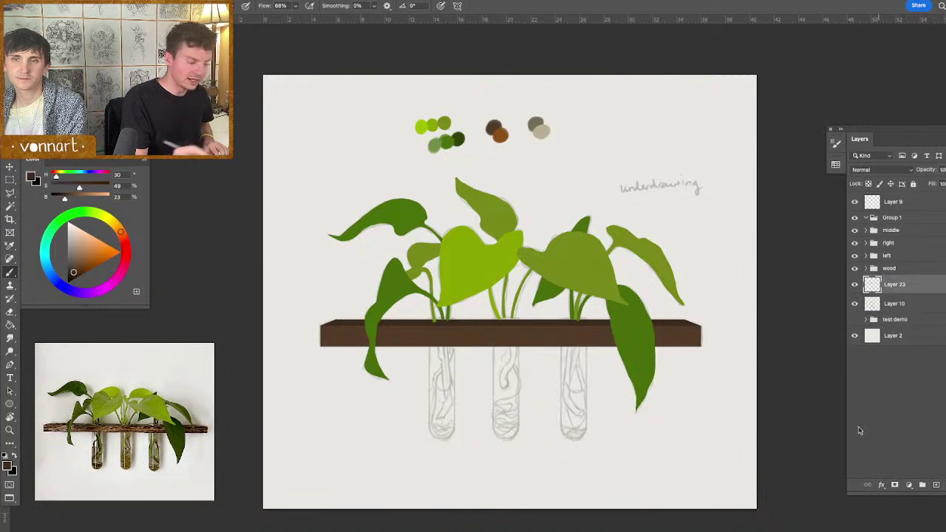
{"action": "key", "text": "l"}
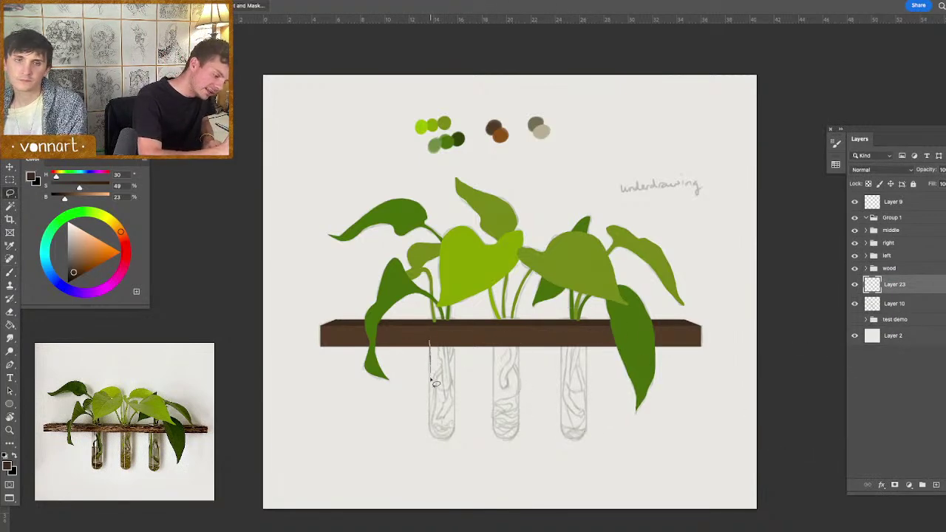
{"action": "mouse_move", "coordinate": [429, 344]}
{"action": "left_mouse_down"}
{"action": "mouse_move", "coordinate": [430, 436]}
{"action": "mouse_move", "coordinate": [441, 439]}
{"action": "left_mouse_up"}
{"action": "key", "text": "super+z"}
{"action": "left_click_drag", "start_coordinate": [431, 341], "coordinate": [432, 434]}
{"action": "key", "text": "super+z"}
{"action": "left_click_drag", "start_coordinate": [429, 345], "coordinate": [430, 404]}
{"action": "key", "text": "super+z"}
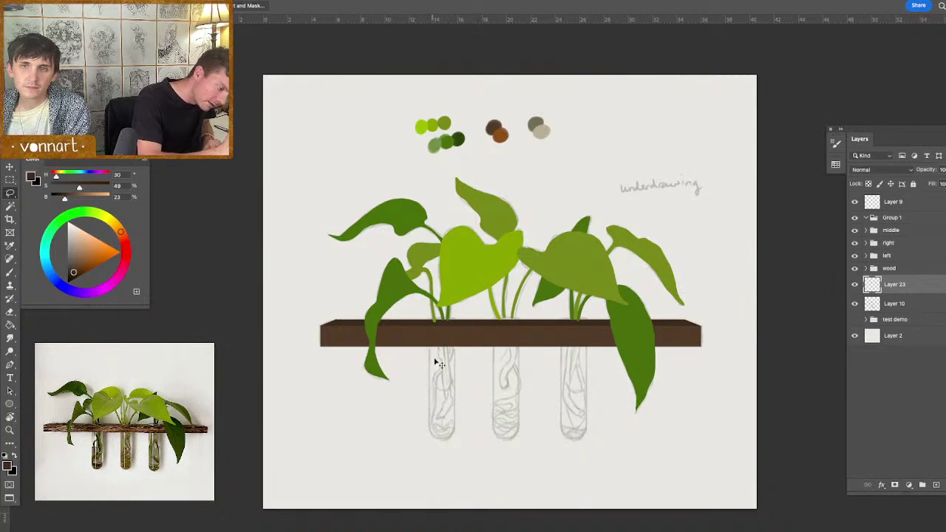
- Lasso the left test tube and fill it with the light beige (47, 18, 71) sampled from the palette
{"action": "mouse_move", "coordinate": [430, 343]}
{"action": "left_mouse_down"}
{"action": "mouse_move", "coordinate": [430, 426]}
{"action": "mouse_move", "coordinate": [440, 442]}
{"action": "mouse_move", "coordinate": [456, 431]}
{"action": "mouse_move", "coordinate": [456, 339]}
{"action": "left_mouse_up"}
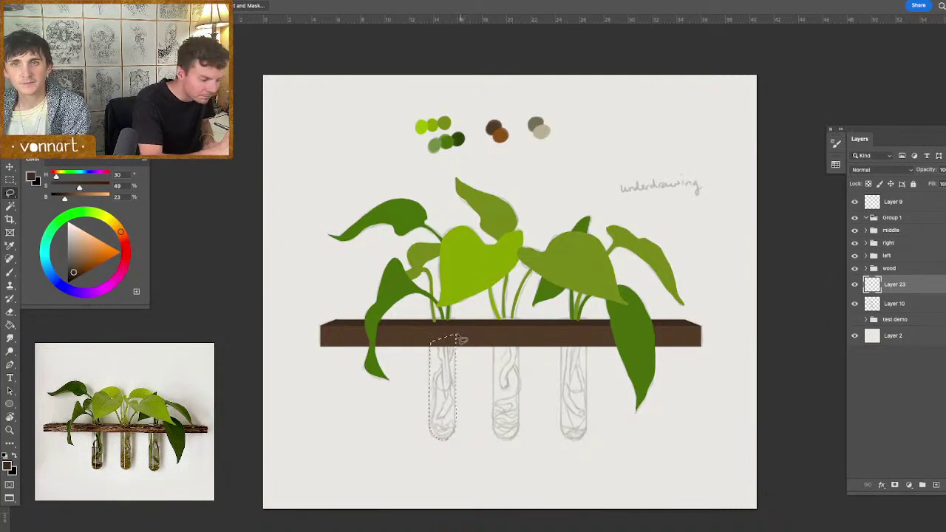
{"action": "key", "text": "b"}
{"action": "left_click", "coordinate": [542, 126], "text": "alt"}
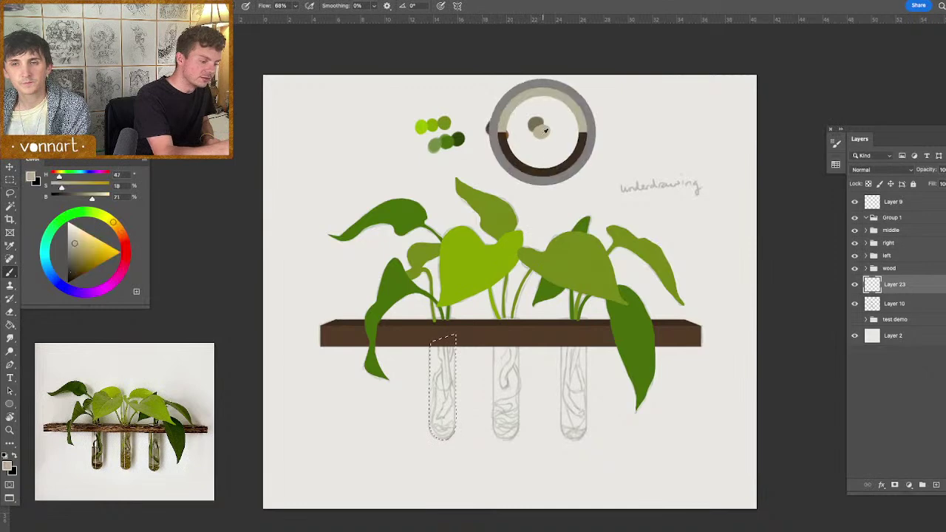
{"action": "left_click_drag", "start_coordinate": [442, 414], "coordinate": [443, 359]}
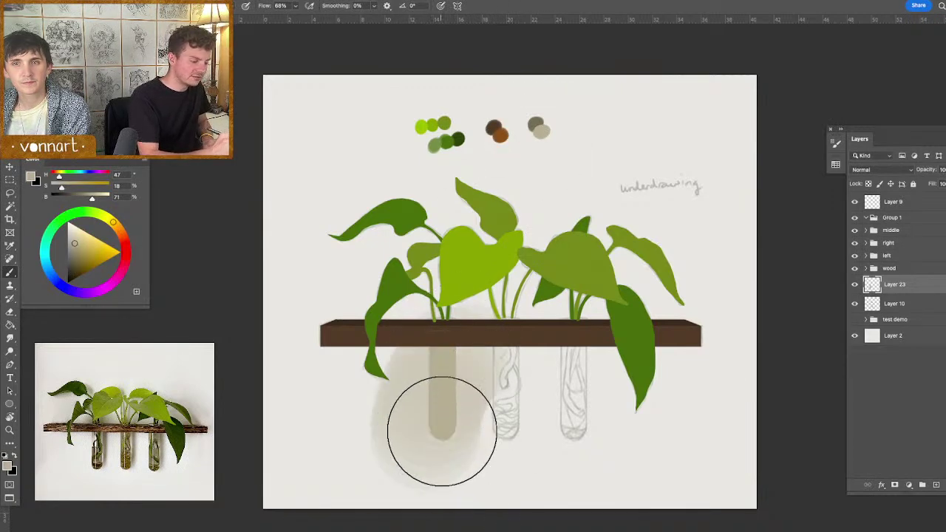
{"action": "key", "text": "e"}
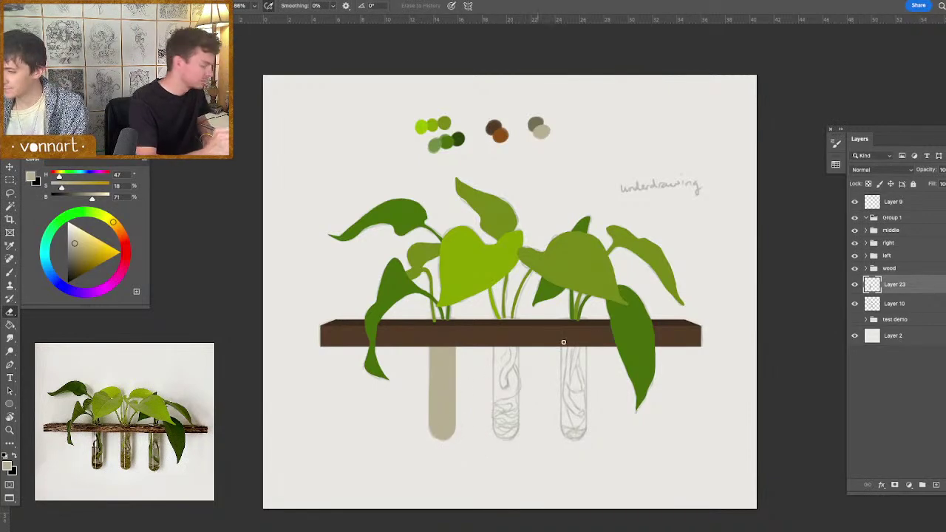
- Lower the tube layer's opacity to 54% and place duplicates of it over the middle and right test tubes
{"action": "left_click", "coordinate": [945, 170]}
{"action": "left_click_drag", "start_coordinate": [945, 184], "coordinate": [938, 184]}
{"action": "left_click_drag", "start_coordinate": [896, 286], "coordinate": [923, 485]}
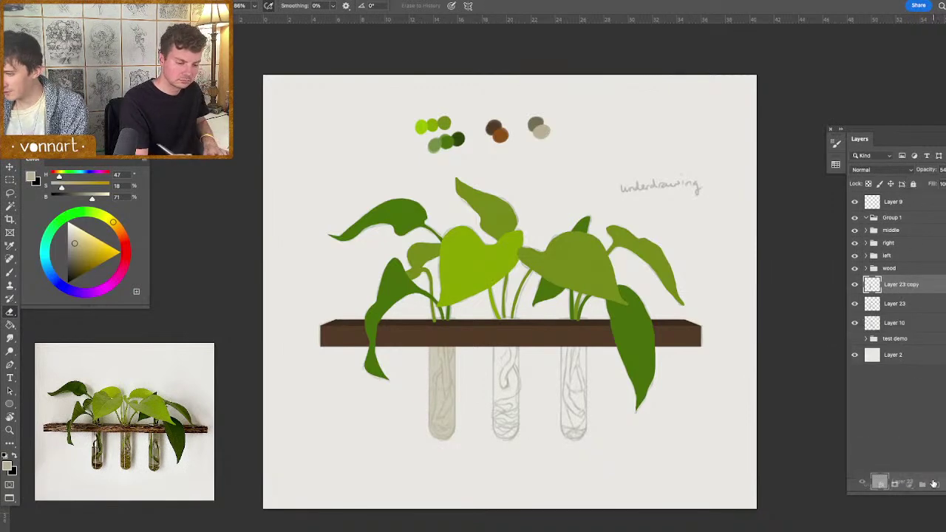
{"action": "key", "text": "v"}
{"action": "left_click_drag", "start_coordinate": [503, 448], "coordinate": [568, 444]}
{"action": "left_click_drag", "start_coordinate": [895, 292], "coordinate": [923, 485]}
{"action": "mouse_move", "coordinate": [571, 448]}
{"action": "left_mouse_down"}
{"action": "mouse_move", "coordinate": [609, 439]}
{"action": "mouse_move", "coordinate": [640, 449]}
{"action": "left_mouse_up"}
{"action": "key", "text": "b"}
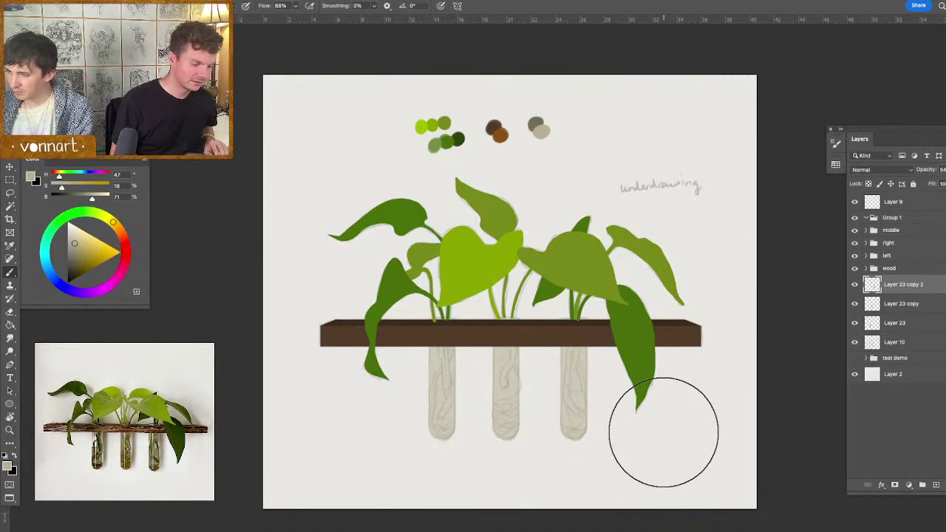
- Check the coloured test tubes with the underdrawing on Layer 10 hidden and shown
{"action": "key", "text": "ctrl+plus"}
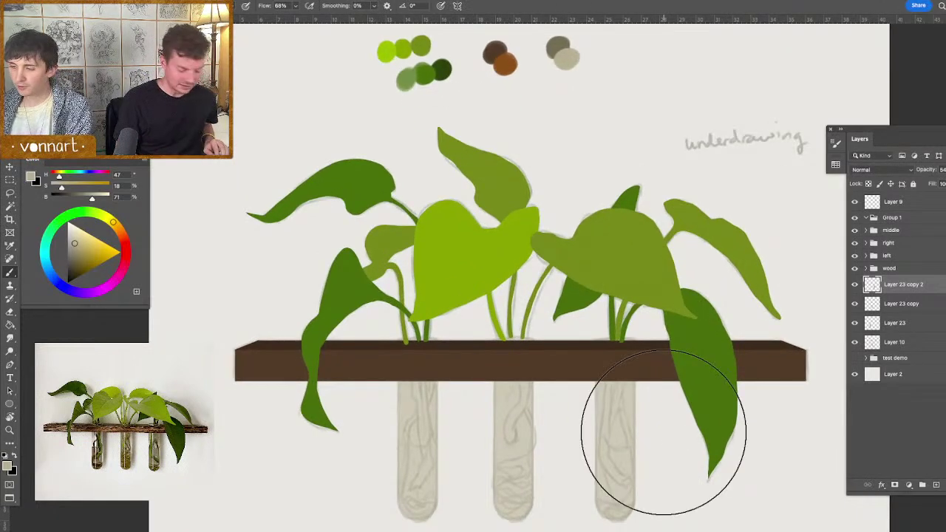
{"action": "key", "text": "ctrl+minus"}
{"action": "left_click", "coordinate": [855, 342]}
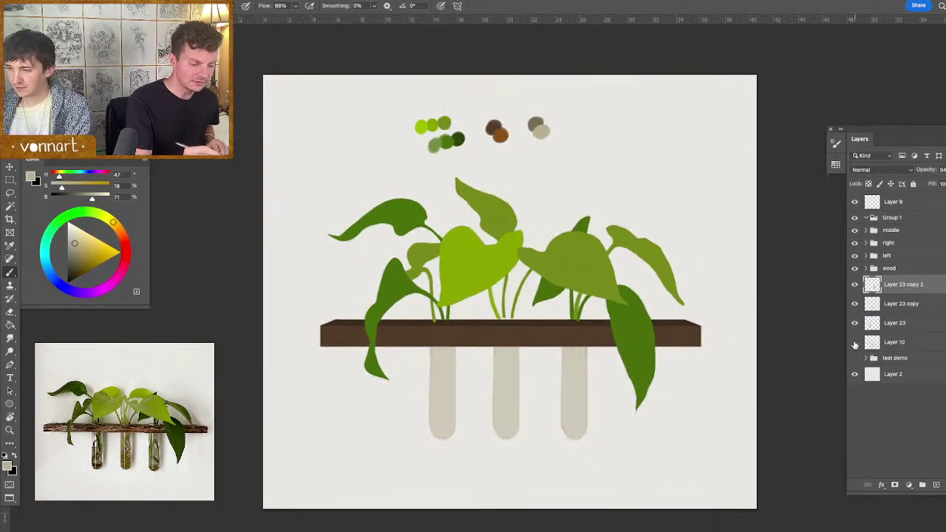
{"action": "left_click", "coordinate": [855, 343]}
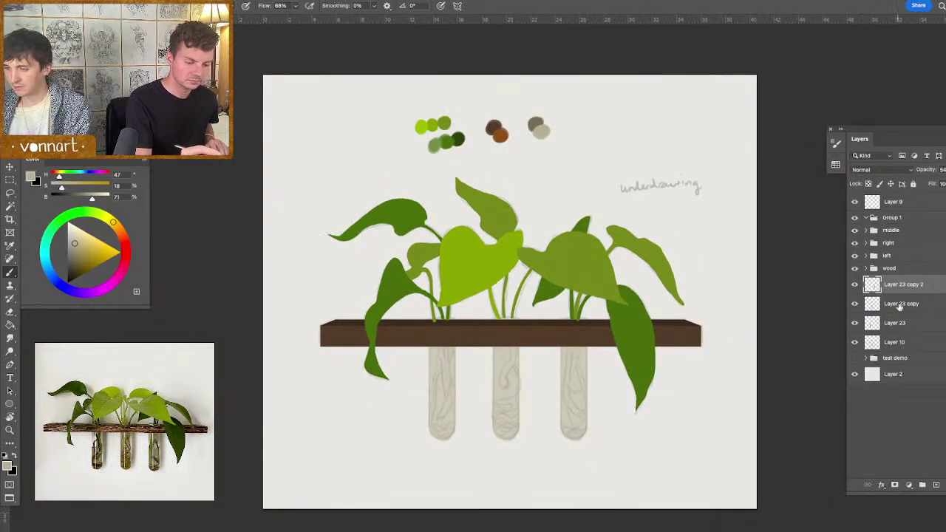
- Add a layer above the wood group, lasso the left test tube's oval rim and fill it with the same beige
{"action": "left_click", "coordinate": [887, 269]}
{"action": "left_click", "coordinate": [936, 485]}
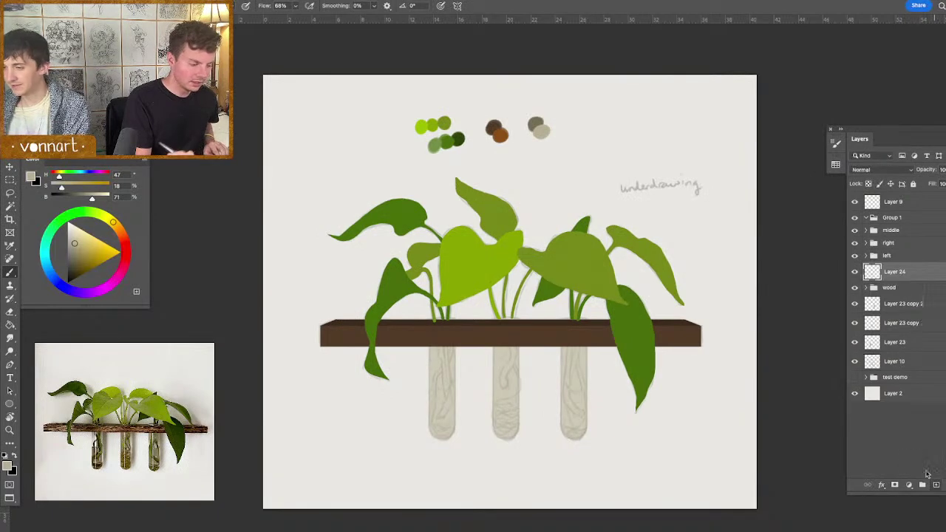
{"action": "key", "text": "l"}
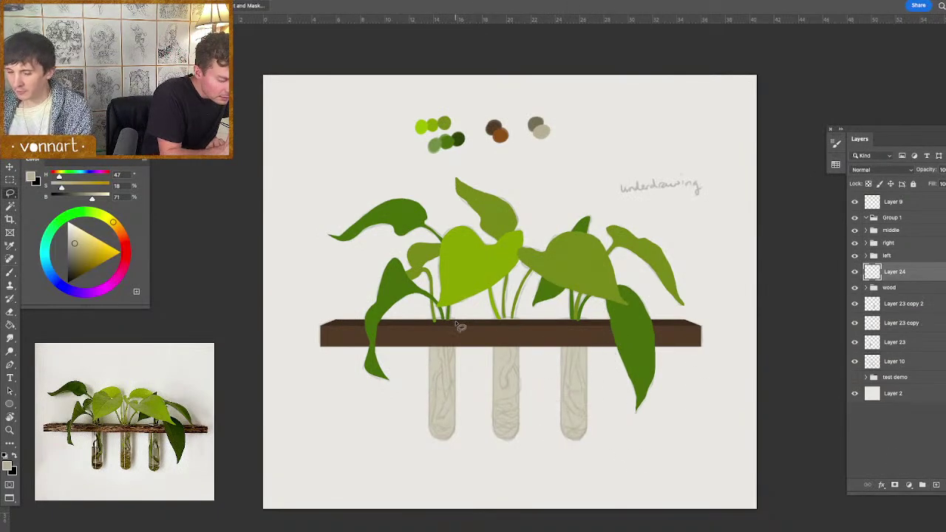
{"action": "mouse_move", "coordinate": [455, 323]}
{"action": "left_mouse_down"}
{"action": "mouse_move", "coordinate": [431, 323]}
{"action": "mouse_move", "coordinate": [456, 328]}
{"action": "left_mouse_up"}
{"action": "key", "text": "b"}
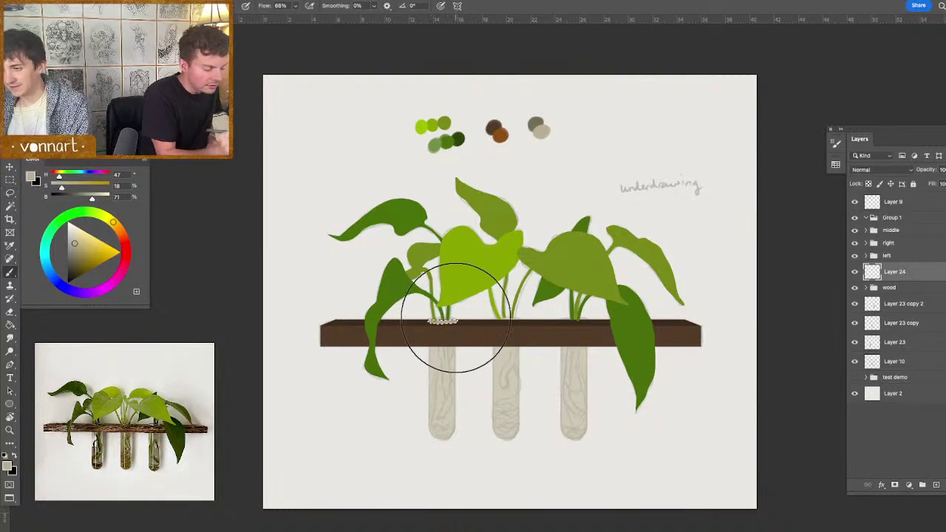
{"action": "mouse_move", "coordinate": [879, 274]}
{"action": "left_mouse_down"}
{"action": "mouse_move", "coordinate": [891, 227]}
{"action": "mouse_move", "coordinate": [893, 247]}
{"action": "mouse_move", "coordinate": [897, 230]}
{"action": "left_mouse_up"}
{"action": "mouse_move", "coordinate": [897, 230]}
{"action": "left_mouse_down"}
{"action": "mouse_move", "coordinate": [924, 432]}
{"action": "mouse_move", "coordinate": [897, 233]}
{"action": "left_mouse_up"}
{"action": "key", "text": "super+z"}
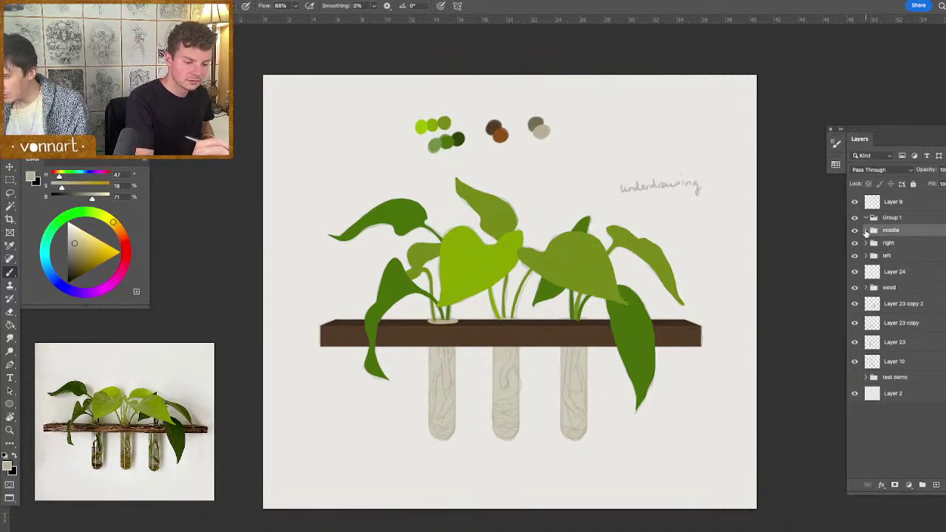
- Put the rim layer at the top of Group 1 and place duplicates of it over the middle and right tube openings
{"action": "left_click_drag", "start_coordinate": [874, 272], "coordinate": [935, 482]}
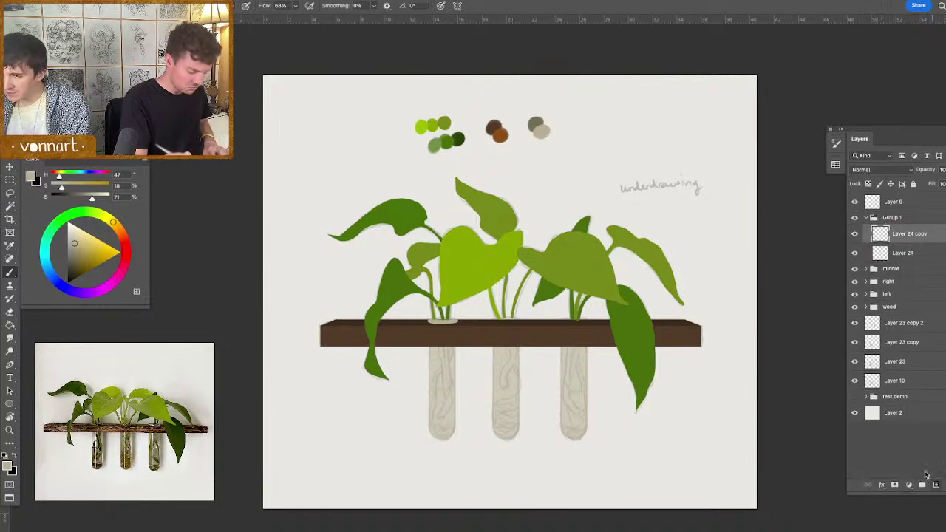
{"action": "key", "text": "v"}
{"action": "left_click_drag", "start_coordinate": [545, 411], "coordinate": [583, 423]}
{"action": "left_click_drag", "start_coordinate": [888, 234], "coordinate": [935, 483]}
{"action": "left_click_drag", "start_coordinate": [595, 421], "coordinate": [640, 429]}
{"action": "key", "text": "b"}
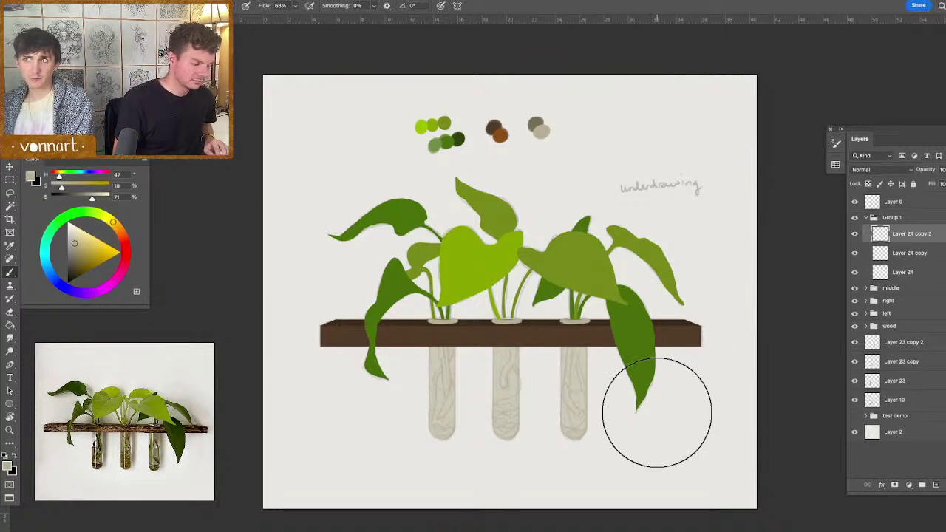
- Open the middle group, toggle Layer 15 and Layer 16 to identify their leaves, and select Layer 16
{"action": "left_click", "coordinate": [867, 288]}
{"action": "left_click", "coordinate": [891, 308]}
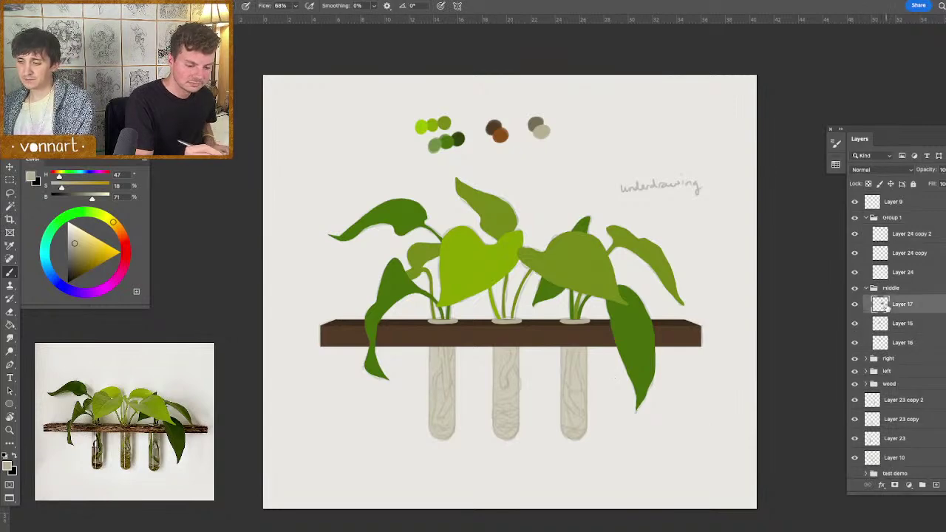
{"action": "left_click", "coordinate": [855, 325]}
{"action": "left_click", "coordinate": [856, 324]}
{"action": "left_click", "coordinate": [856, 342]}
{"action": "left_click", "coordinate": [856, 342]}
{"action": "left_click", "coordinate": [866, 343]}
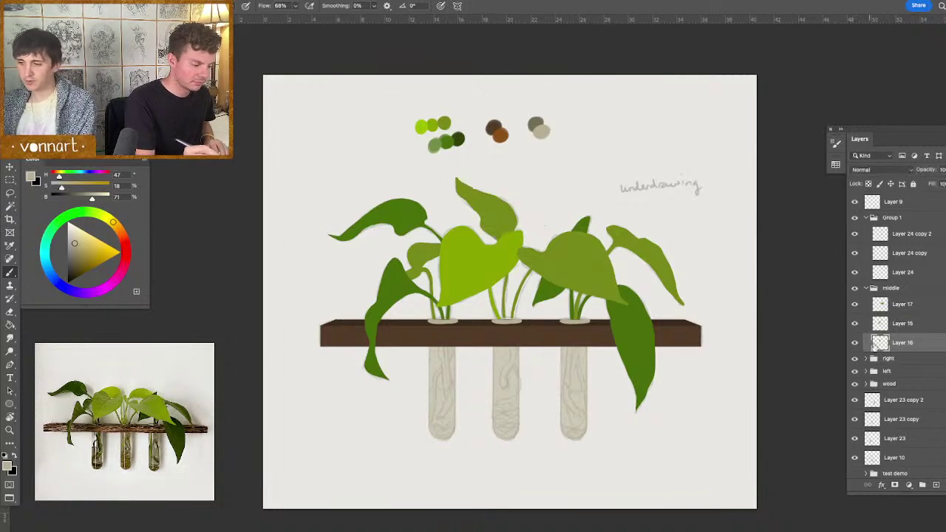
{"action": "left_click", "coordinate": [234, 2]}
{"action": "left_click", "coordinate": [257, 85]}
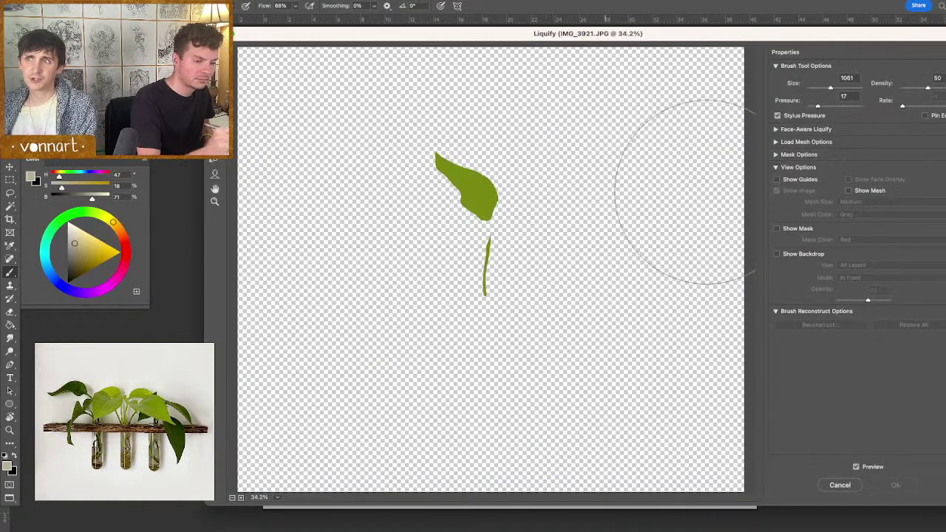
{"action": "left_click", "coordinate": [840, 485]}
- Sample the stem green and touch up the middle cutting's stems just above the tube rim on Layer 16
{"action": "left_click", "coordinate": [504, 308], "text": "alt"}
{"action": "left_click_drag", "start_coordinate": [512, 312], "coordinate": [459, 318]}
{"action": "left_click_drag", "start_coordinate": [508, 296], "coordinate": [507, 290]}
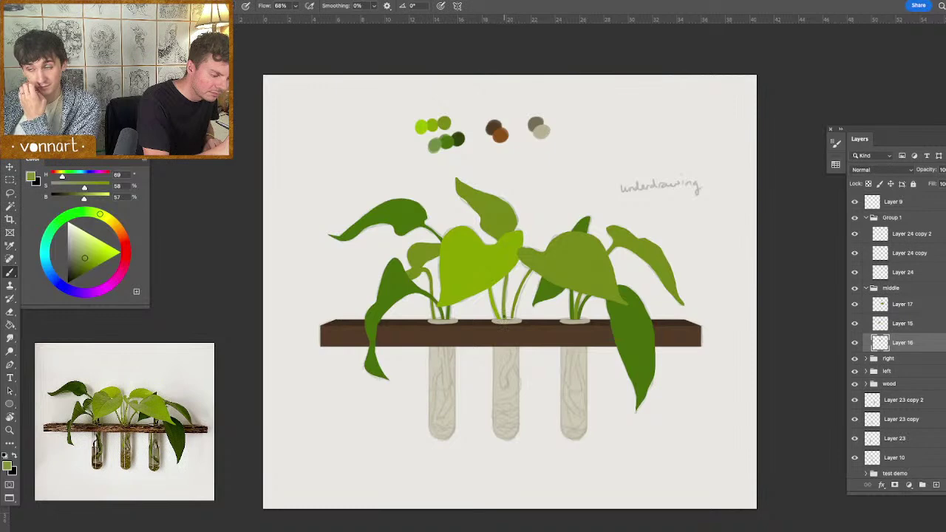
- Toggle Layer 17 to identify its leaf, select that layer, and sample green from the middle cutting's right stem
{"action": "left_click", "coordinate": [883, 325]}
{"action": "left_click", "coordinate": [855, 306]}
{"action": "left_click", "coordinate": [856, 305]}
{"action": "left_click", "coordinate": [884, 305]}
{"action": "left_click", "coordinate": [529, 268], "text": "alt"}
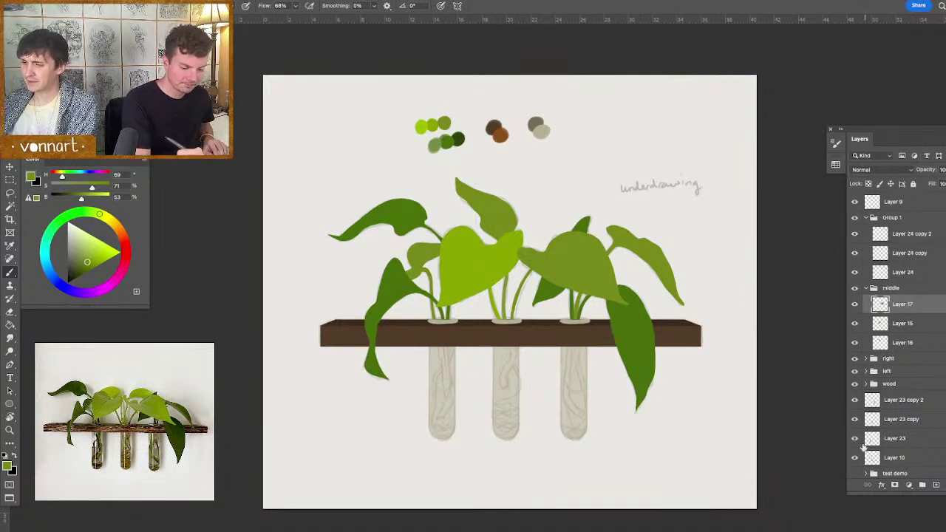
- Compare the colouring with and without the underdrawing on Layer 10, and leave the underdrawing hidden
{"action": "left_click", "coordinate": [855, 458]}
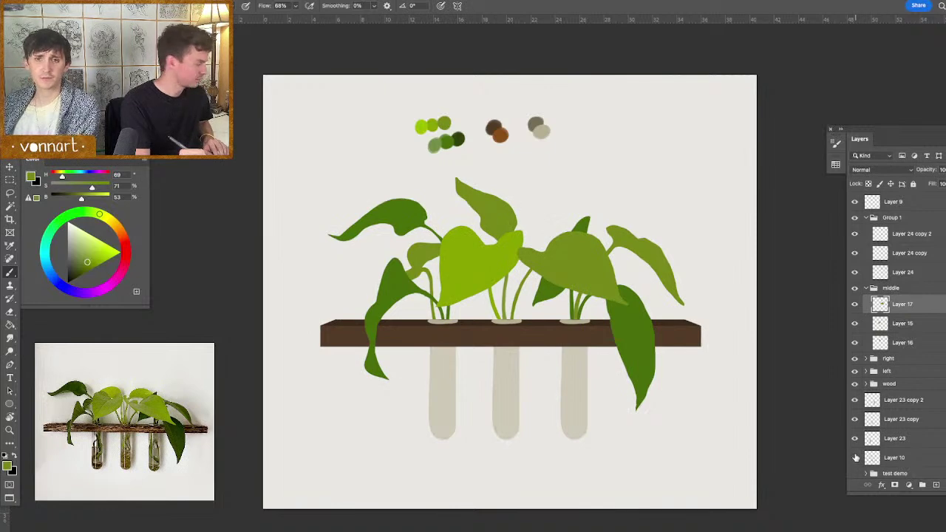
{"action": "left_click", "coordinate": [856, 458]}
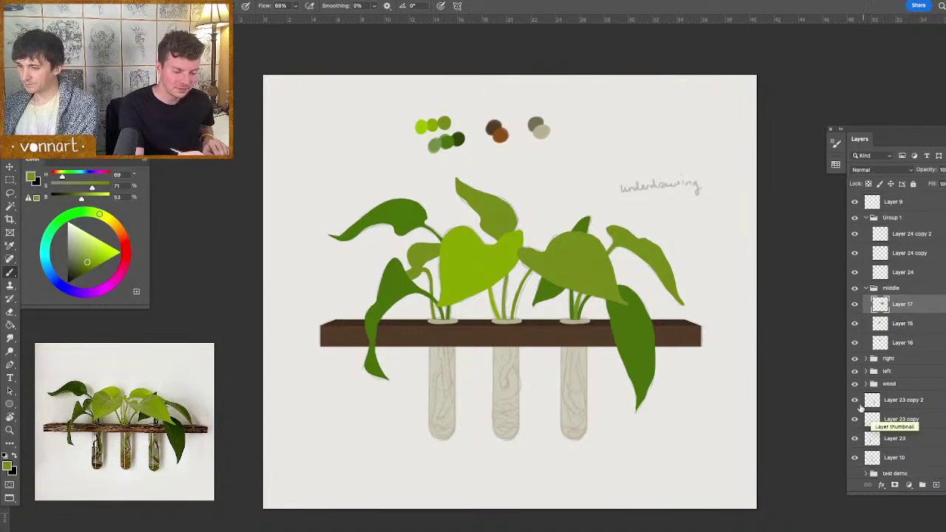
{"action": "left_click", "coordinate": [855, 458]}
{"action": "left_click", "coordinate": [856, 459]}
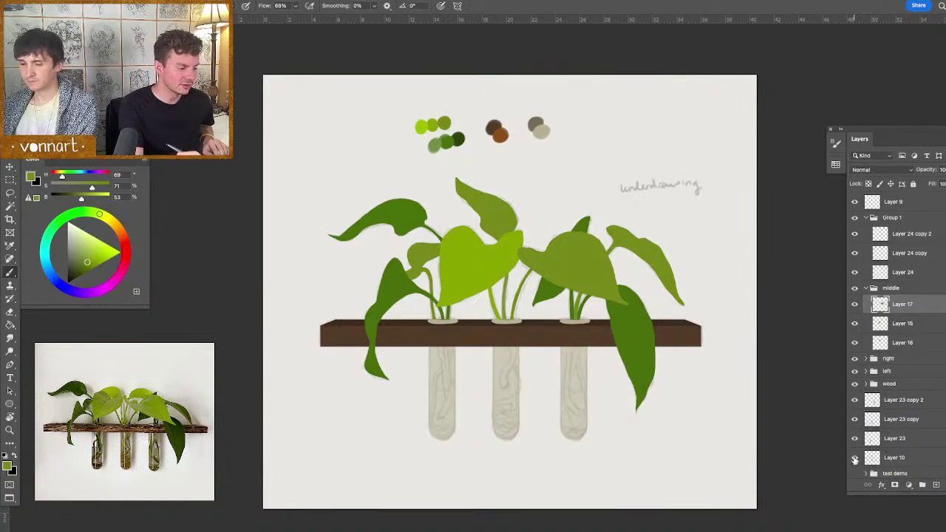
{"action": "left_click", "coordinate": [855, 459]}
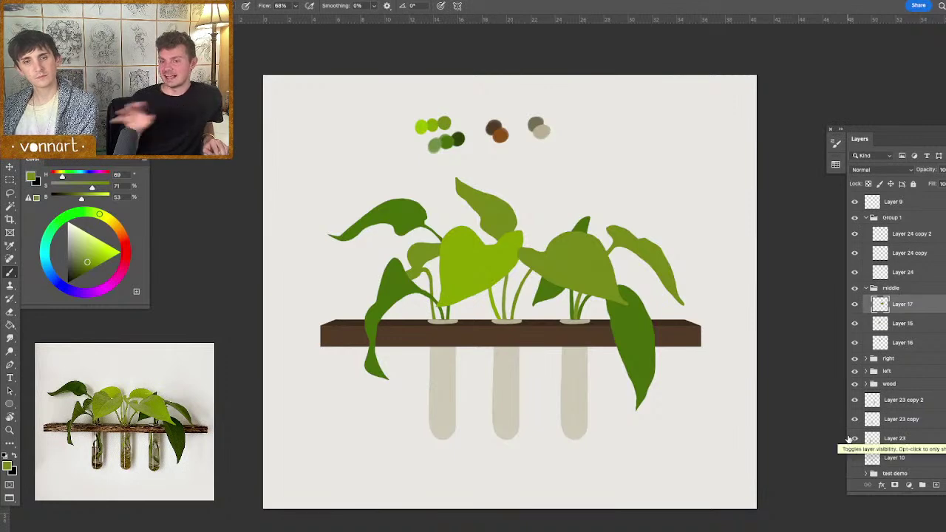
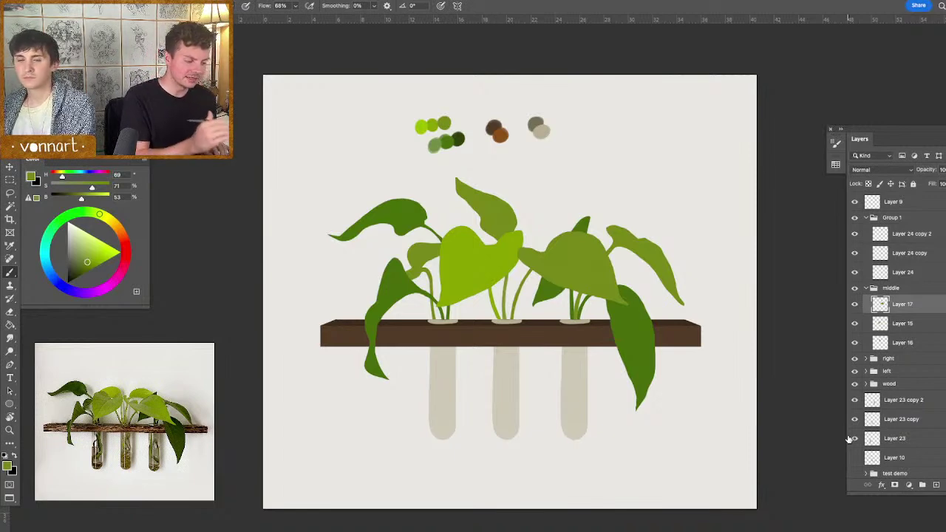
- Open the left group, select Layer 11 with its transparent pixels locked, and sample the darkest green swatch
{"action": "left_click", "coordinate": [866, 288]}
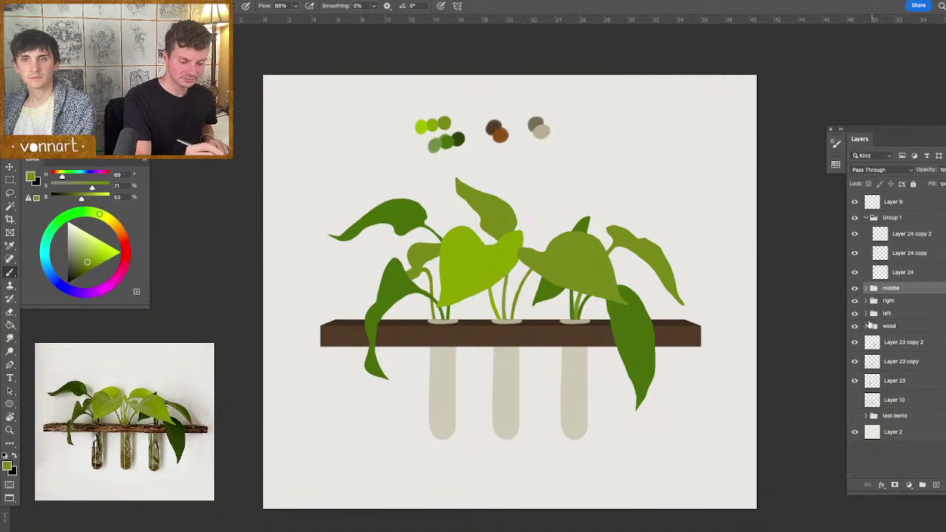
{"action": "left_click", "coordinate": [867, 313]}
{"action": "left_click", "coordinate": [855, 331]}
{"action": "left_click", "coordinate": [855, 331]}
{"action": "left_click", "coordinate": [881, 330]}
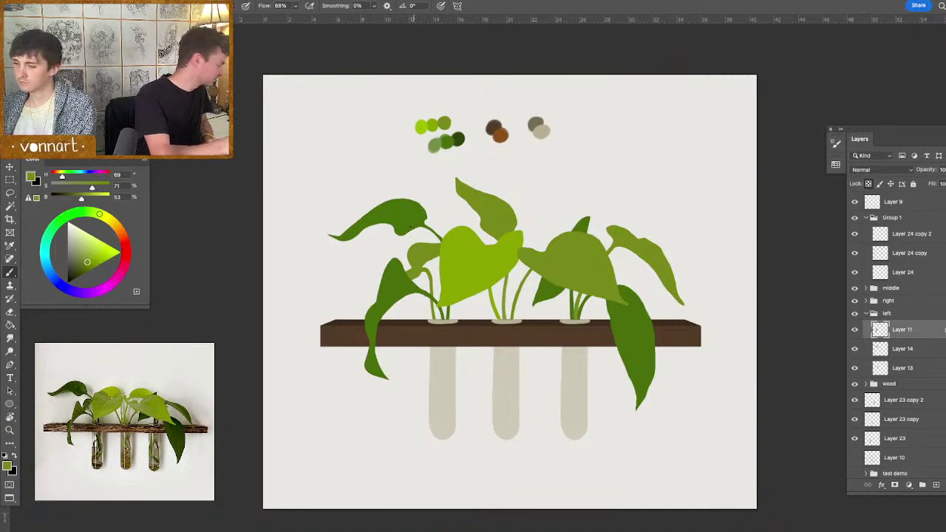
{"action": "left_click", "coordinate": [458, 138], "text": "alt"}
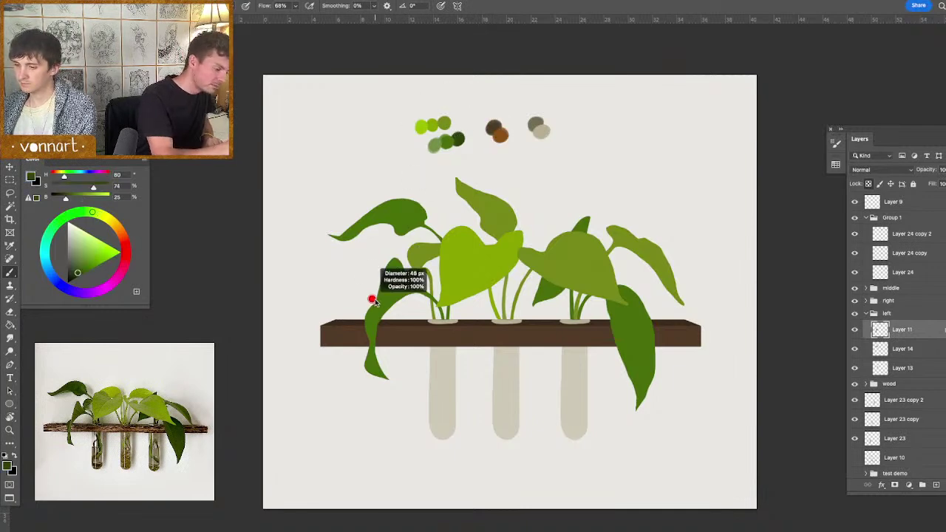
- Try dark green zigzag strokes across the lower left leaf and undo them
{"action": "mouse_move", "coordinate": [418, 266]}
{"action": "left_mouse_down"}
{"action": "mouse_move", "coordinate": [334, 351]}
{"action": "mouse_move", "coordinate": [355, 371]}
{"action": "left_mouse_up"}
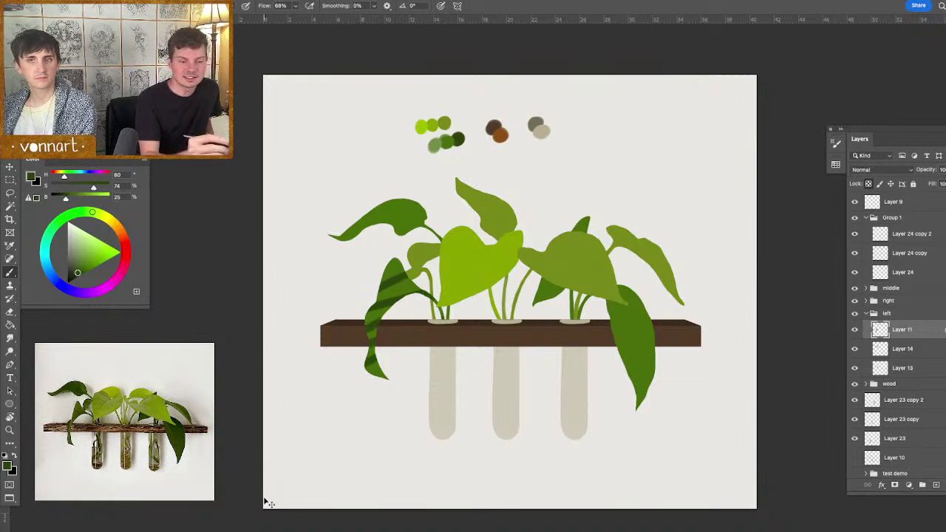
{"action": "key", "text": "ctrl+z"}
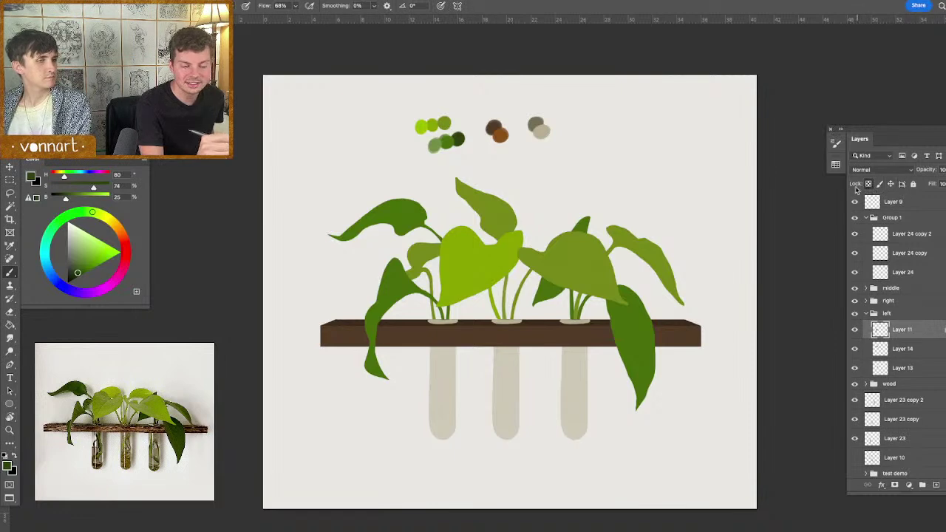
- Shade the lower left leaf and its stem on Layer 11 with dark green, blending with tones sampled from the leaf
{"action": "left_click", "coordinate": [392, 294], "text": "alt"}
{"action": "left_click_drag", "start_coordinate": [391, 300], "coordinate": [394, 206]}
{"action": "left_click", "coordinate": [391, 295], "text": "alt"}
{"action": "mouse_move", "coordinate": [395, 294]}
{"action": "left_mouse_down"}
{"action": "mouse_move", "coordinate": [435, 253]}
{"action": "mouse_move", "coordinate": [401, 282]}
{"action": "mouse_move", "coordinate": [425, 303]}
{"action": "mouse_move", "coordinate": [399, 282]}
{"action": "left_mouse_up"}
{"action": "left_click_drag", "start_coordinate": [389, 319], "coordinate": [385, 314]}
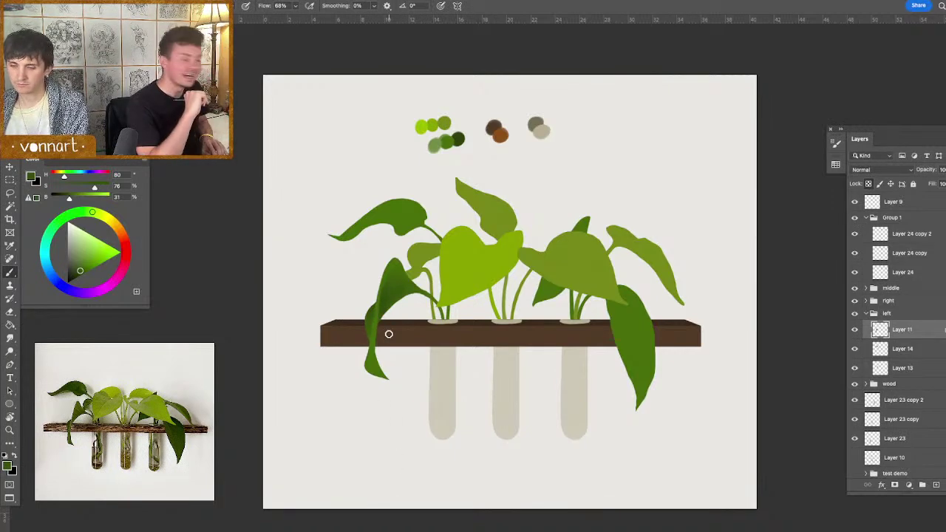
{"action": "mouse_move", "coordinate": [377, 372]}
{"action": "left_mouse_down"}
{"action": "mouse_move", "coordinate": [394, 378]}
{"action": "mouse_move", "coordinate": [386, 346]}
{"action": "left_mouse_up"}
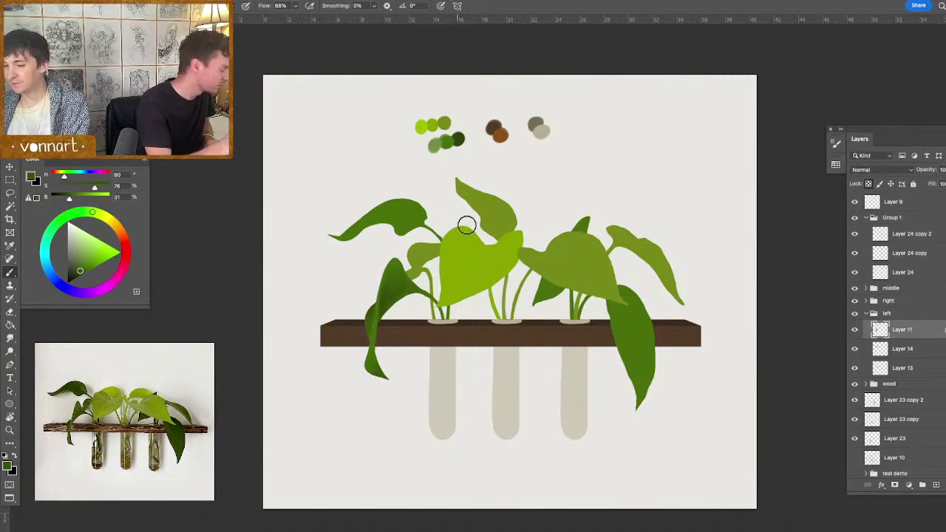
{"action": "left_click_drag", "start_coordinate": [428, 300], "coordinate": [420, 299]}
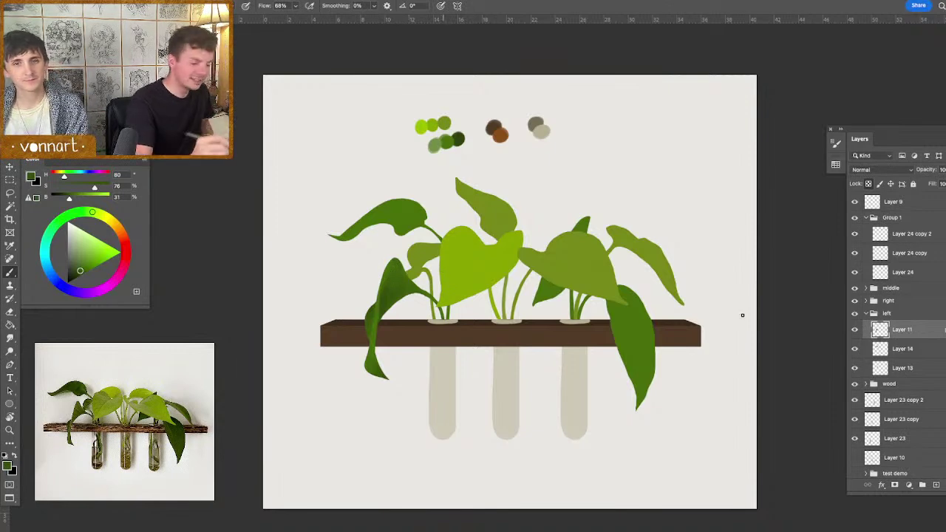
- Select the upper left leaf's Layer 14 and paint a highlight along its lower edge with the pale green swatch
{"action": "left_click", "coordinate": [856, 349]}
{"action": "left_click", "coordinate": [856, 350]}
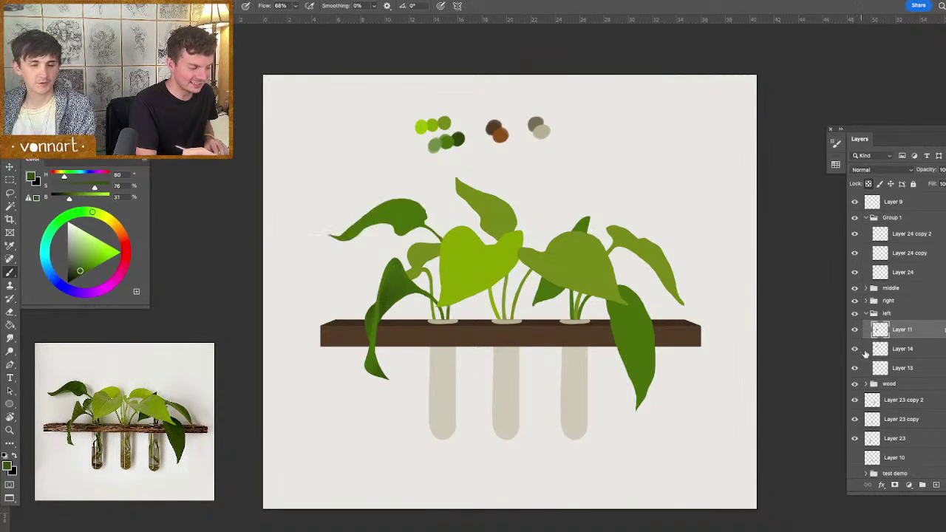
{"action": "left_click", "coordinate": [882, 350]}
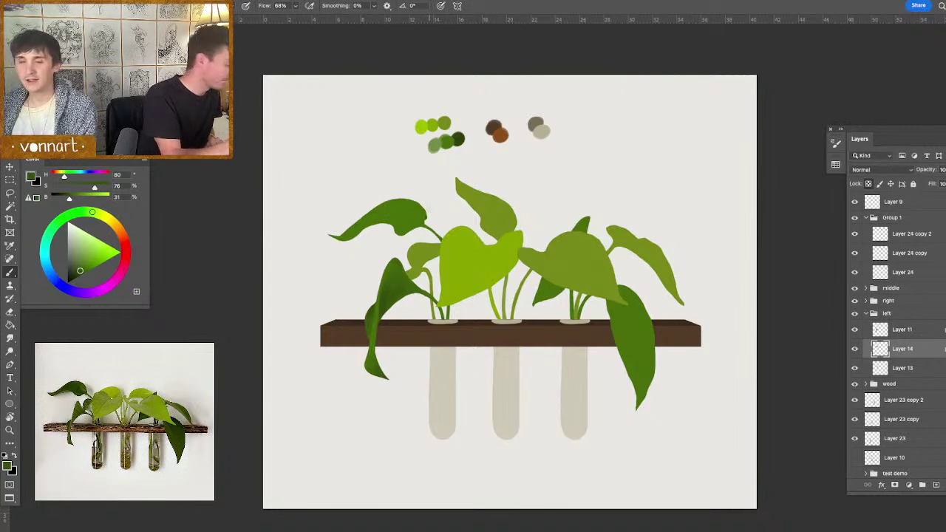
{"action": "left_click", "coordinate": [435, 145], "text": "alt"}
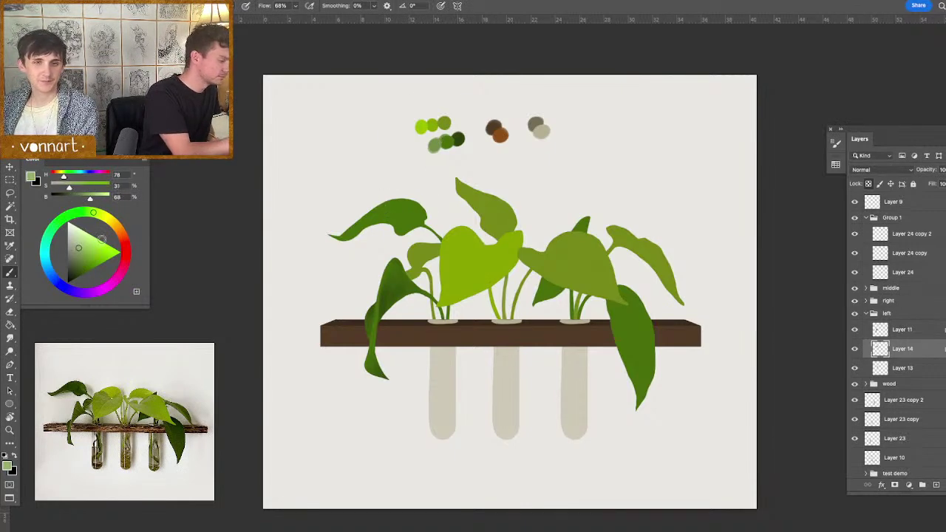
{"action": "left_click_drag", "start_coordinate": [392, 224], "coordinate": [366, 227]}
{"action": "key", "text": "super+z"}
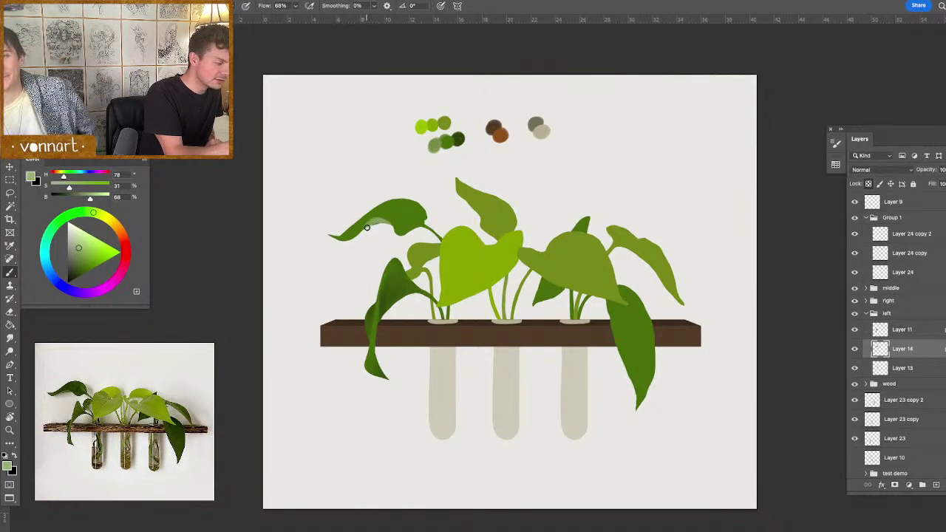
- Toggle the leaf groups and the left group's layers to find the one holding the colour swatches, and select it
{"action": "left_click", "coordinate": [867, 314]}
{"action": "left_click_drag", "start_coordinate": [856, 289], "coordinate": [855, 326]}
{"action": "left_click", "coordinate": [855, 327]}
{"action": "left_click", "coordinate": [855, 315]}
{"action": "left_click", "coordinate": [855, 301]}
{"action": "left_click", "coordinate": [866, 314]}
{"action": "left_click", "coordinate": [856, 369]}
{"action": "left_click", "coordinate": [855, 367]}
{"action": "left_click", "coordinate": [856, 349]}
{"action": "left_click", "coordinate": [855, 349]}
{"action": "left_click", "coordinate": [855, 329]}
{"action": "left_click", "coordinate": [856, 329]}
{"action": "left_click", "coordinate": [891, 331]}
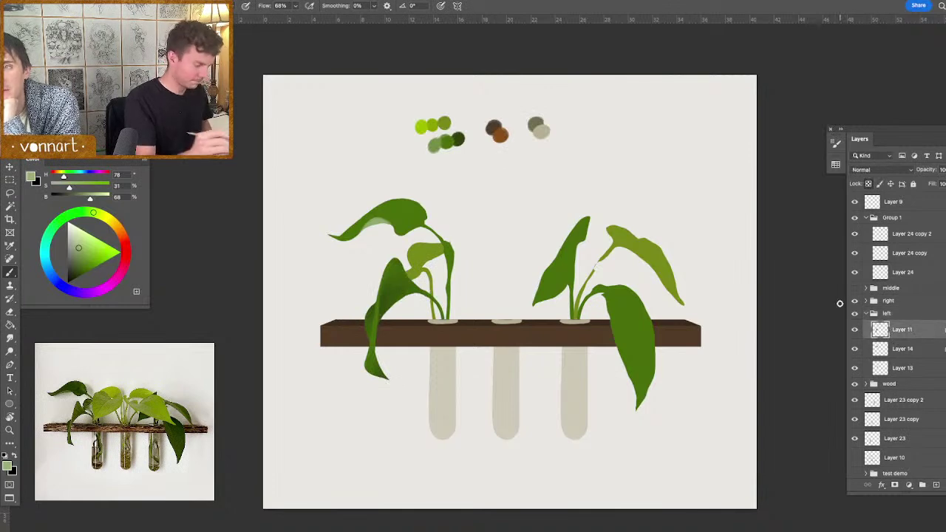
- Lasso the colour swatches, cut and paste them onto their own layer above Group 1, and name it "color palette"
{"action": "key", "text": "l"}
{"action": "mouse_move", "coordinate": [556, 154]}
{"action": "left_mouse_down"}
{"action": "mouse_move", "coordinate": [507, 94]}
{"action": "mouse_move", "coordinate": [587, 153]}
{"action": "left_mouse_up"}
{"action": "key", "text": "ctrl+x"}
{"action": "key", "text": "ctrl+v"}
{"action": "left_click_drag", "start_coordinate": [894, 331], "coordinate": [895, 220]}
{"action": "double_click", "coordinate": [896, 219]}
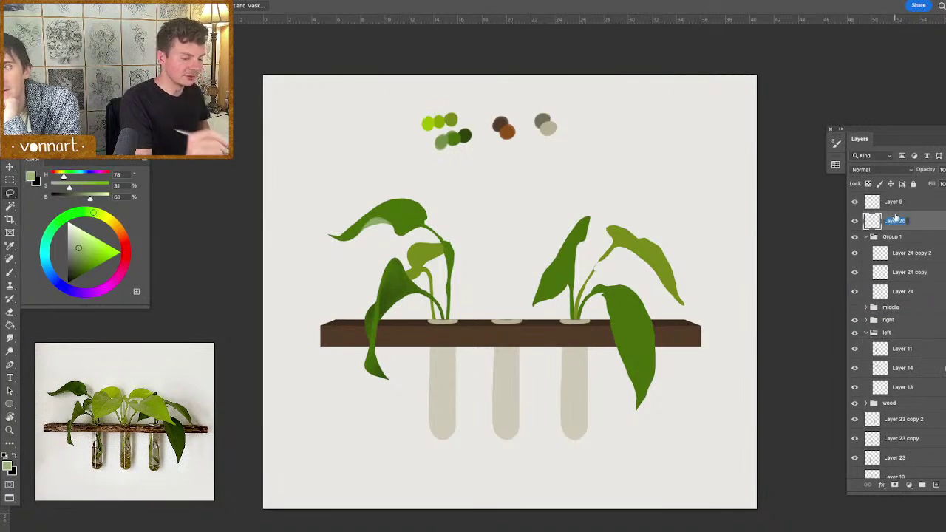
{"action": "type", "text": "color palette"}
{"action": "key", "text": "Return"}
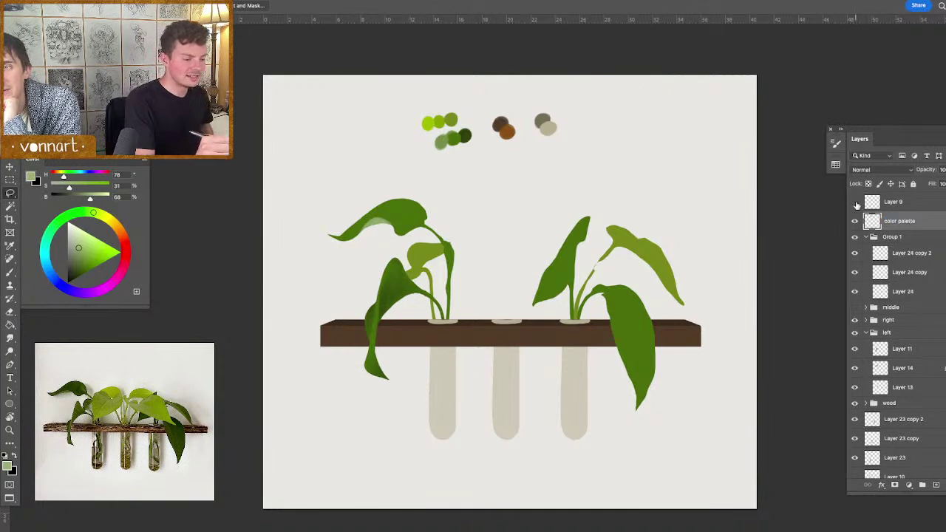
- Remove Layer 9, collapse Group 1, and make the middle group visible again
{"action": "scroll", "coordinate": [888, 207], "scroll_direction": "down", "scroll_amount": 1}
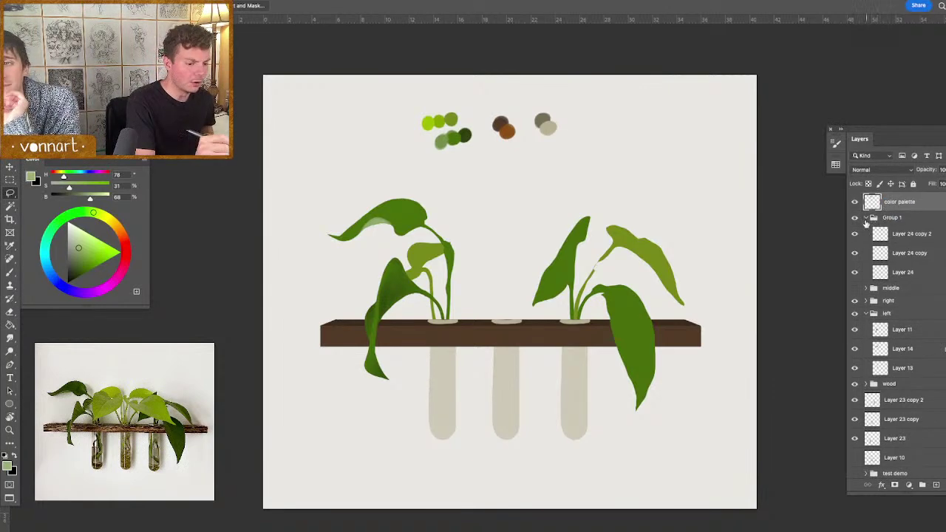
{"action": "left_click", "coordinate": [868, 218]}
{"action": "left_click", "coordinate": [856, 243]}
{"action": "left_click", "coordinate": [855, 243]}
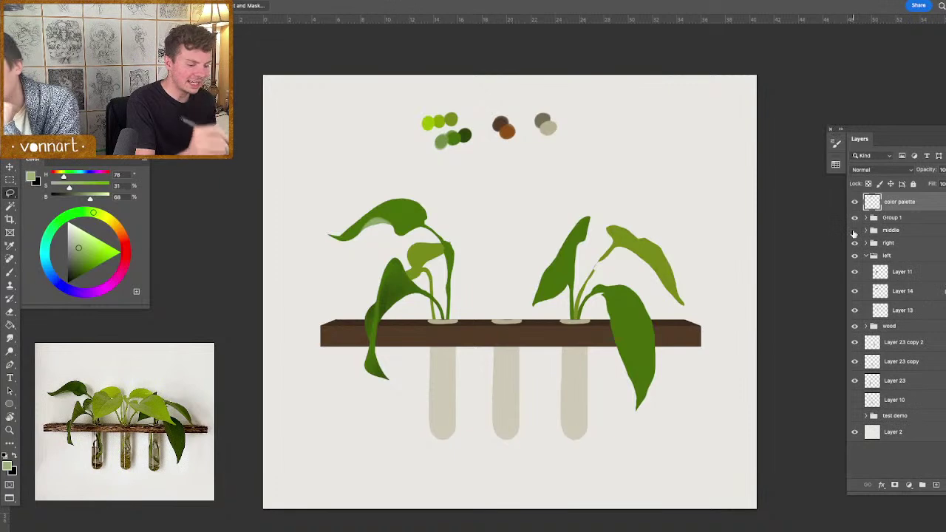
{"action": "left_click", "coordinate": [856, 229]}
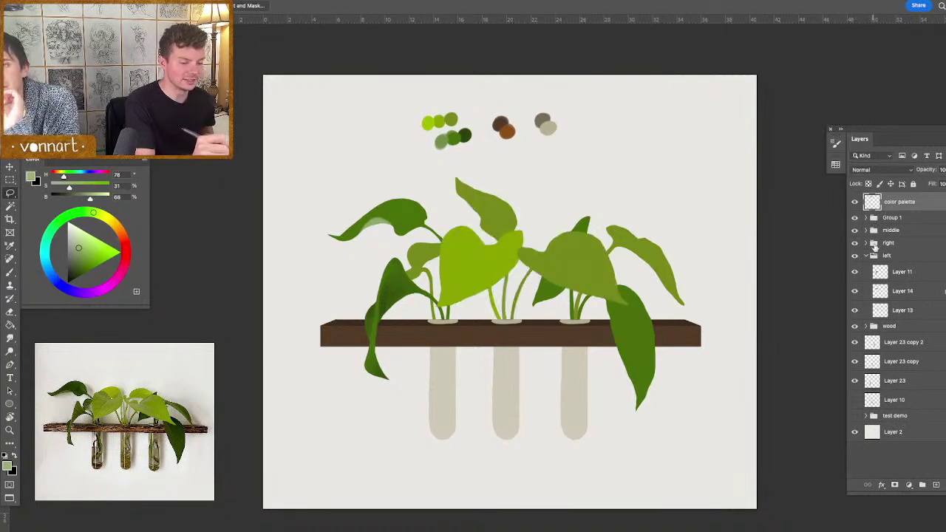
- Toggle Layer 11 and Layer 14 to identify their leaves, select Layer 14, and sample the darkest green swatch for the brush
{"action": "left_click", "coordinate": [856, 272]}
{"action": "left_click", "coordinate": [856, 273]}
{"action": "left_click", "coordinate": [855, 292]}
{"action": "left_click", "coordinate": [856, 291]}
{"action": "left_click", "coordinate": [865, 292]}
{"action": "left_click", "coordinate": [855, 291]}
{"action": "left_click", "coordinate": [855, 291]}
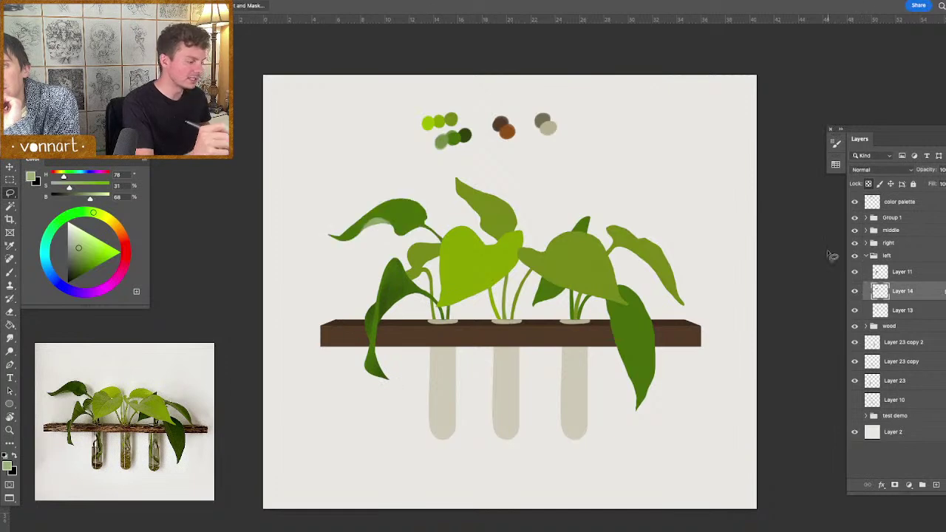
{"action": "key", "text": "b"}
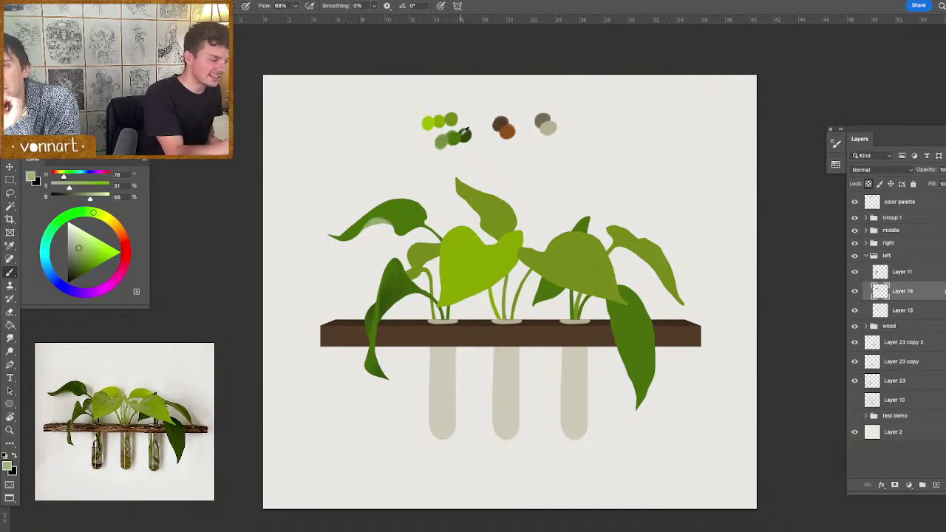
{"action": "left_click", "coordinate": [465, 135], "text": "alt"}
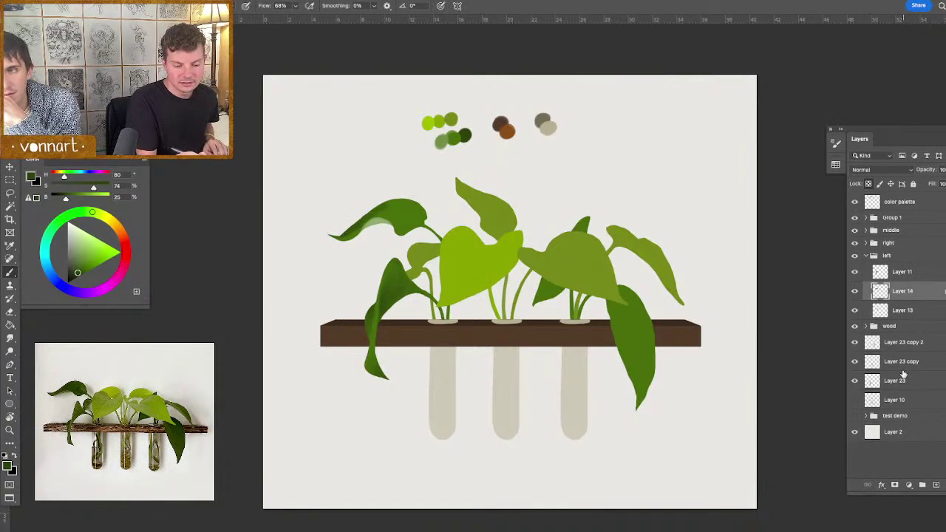
{"action": "double_click", "coordinate": [904, 291]}
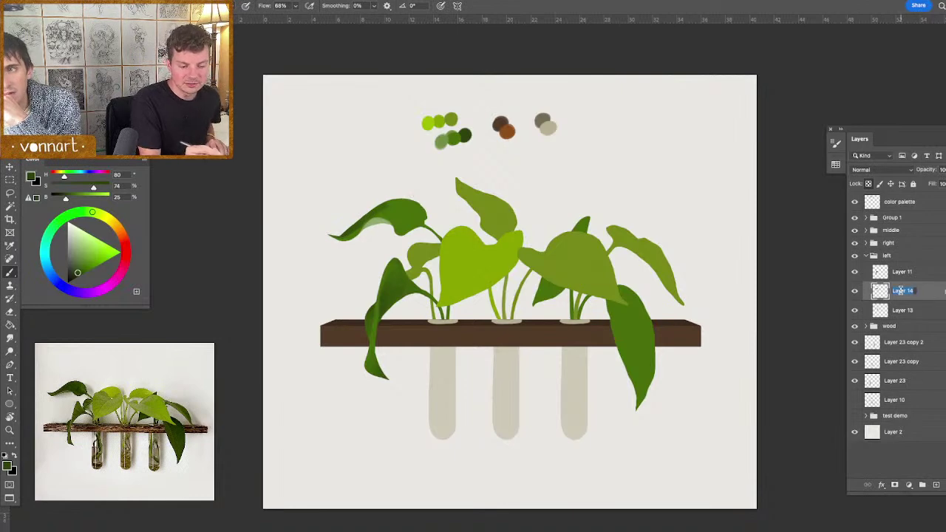
{"action": "left_click", "coordinate": [880, 292]}
{"action": "left_click", "coordinate": [898, 277]}
{"action": "left_click", "coordinate": [898, 291]}
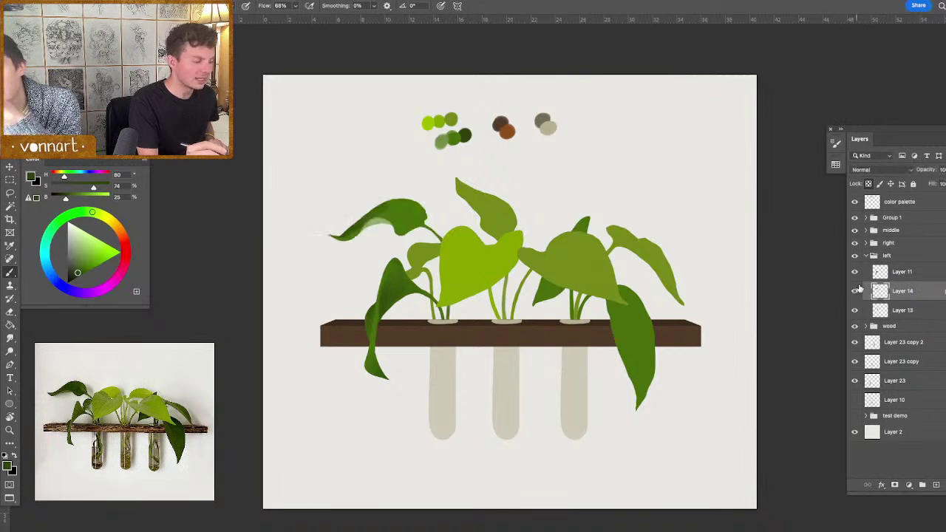
- Shade the upper left leaf on Layer 14 with dark green along its centre, upper edge and lower lobe near the stem
{"action": "left_click_drag", "start_coordinate": [398, 219], "coordinate": [395, 223]}
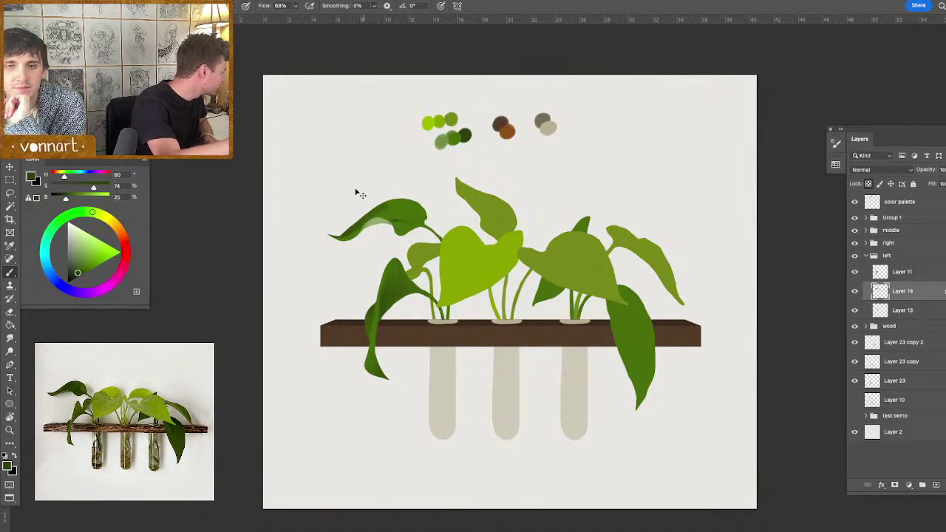
{"action": "left_click_drag", "start_coordinate": [389, 206], "coordinate": [398, 204]}
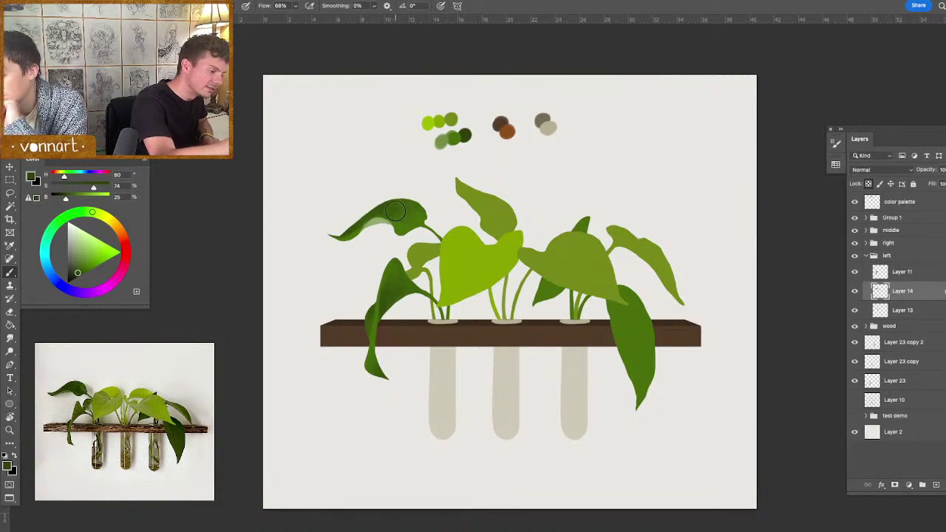
{"action": "left_click_drag", "start_coordinate": [423, 232], "coordinate": [417, 234]}
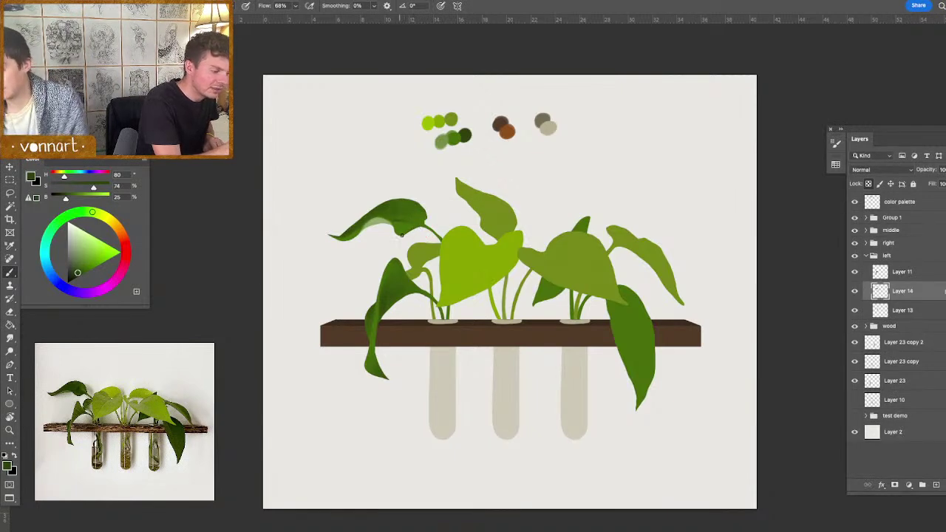
{"action": "mouse_move", "coordinate": [394, 229]}
{"action": "left_mouse_down"}
{"action": "mouse_move", "coordinate": [390, 219]}
{"action": "mouse_move", "coordinate": [400, 233]}
{"action": "left_mouse_up"}
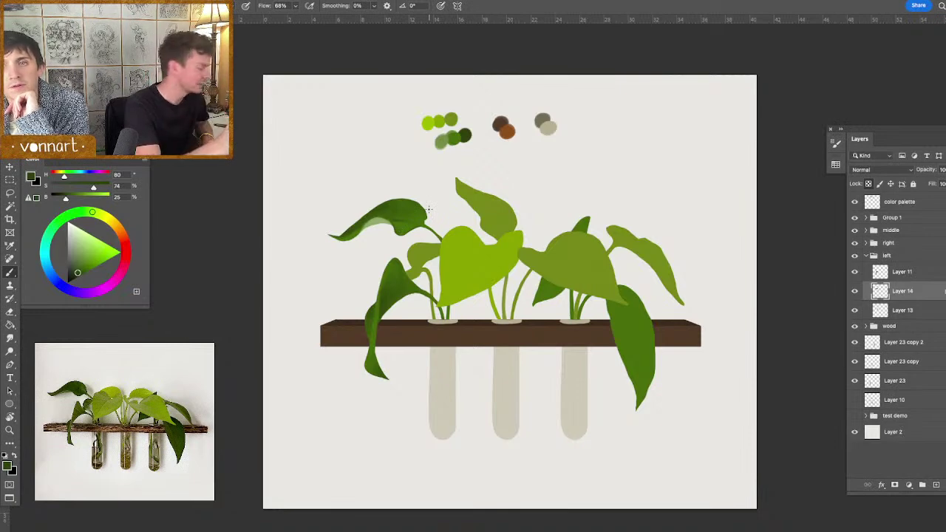
- Toggle Layer 13 to identify its leaf, select it, and touch up the small left leaf's lower curl with its own olive green
{"action": "left_click", "coordinate": [855, 311]}
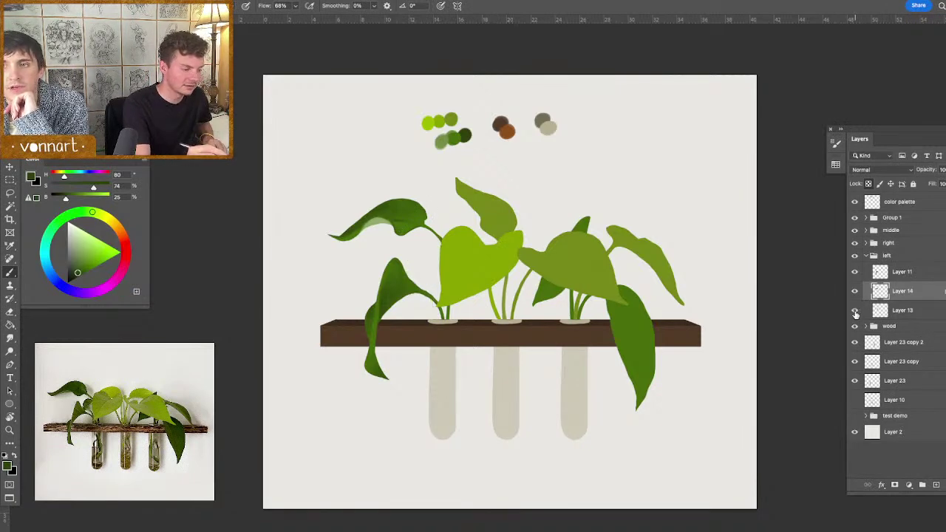
{"action": "left_click", "coordinate": [856, 311]}
{"action": "left_click", "coordinate": [881, 310]}
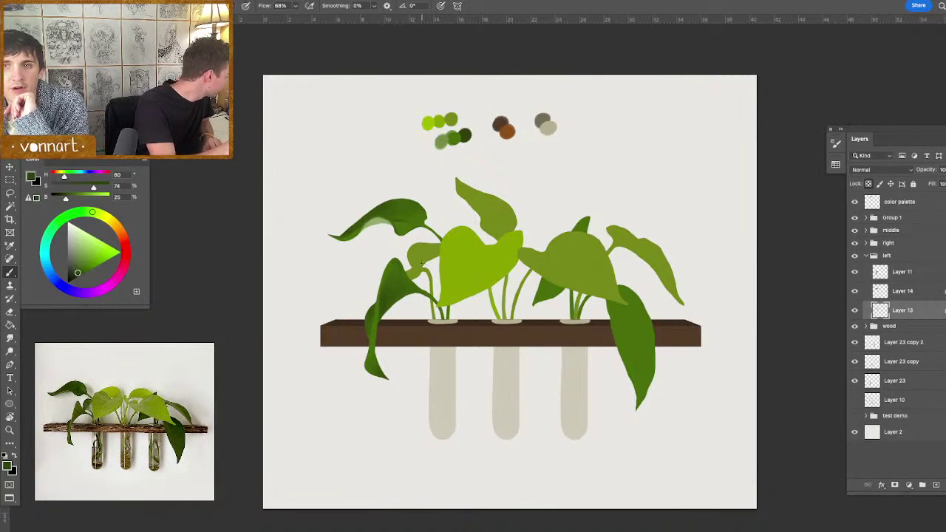
{"action": "left_click_drag", "start_coordinate": [424, 264], "coordinate": [426, 262]}
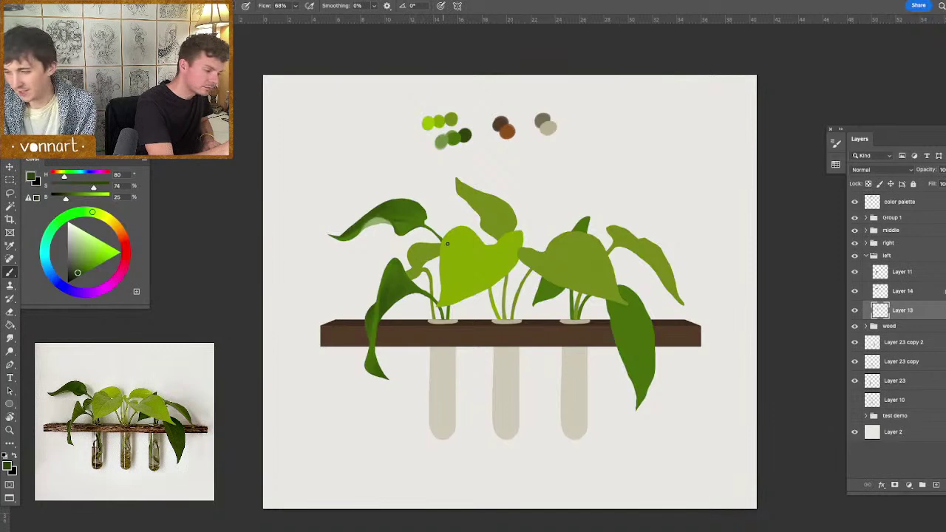
{"action": "key", "text": "l"}
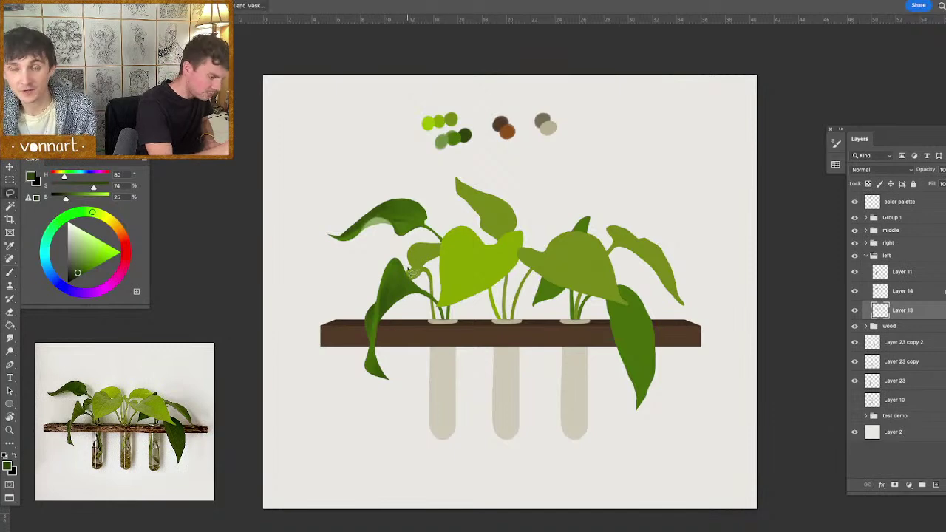
{"action": "key", "text": "b"}
{"action": "left_click", "coordinate": [426, 253], "text": "alt"}
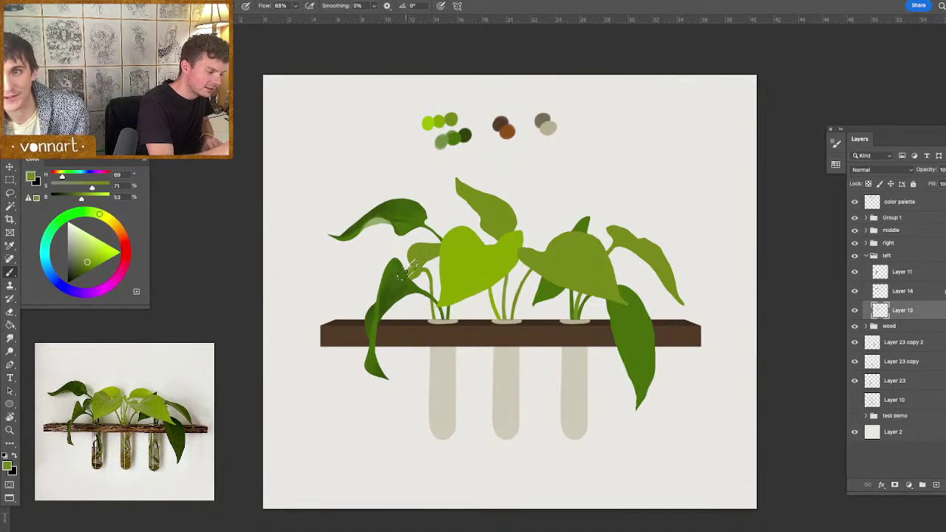
- Lasso and clean up the small left leaf's curl where it meets the stem
{"action": "key", "text": "l"}
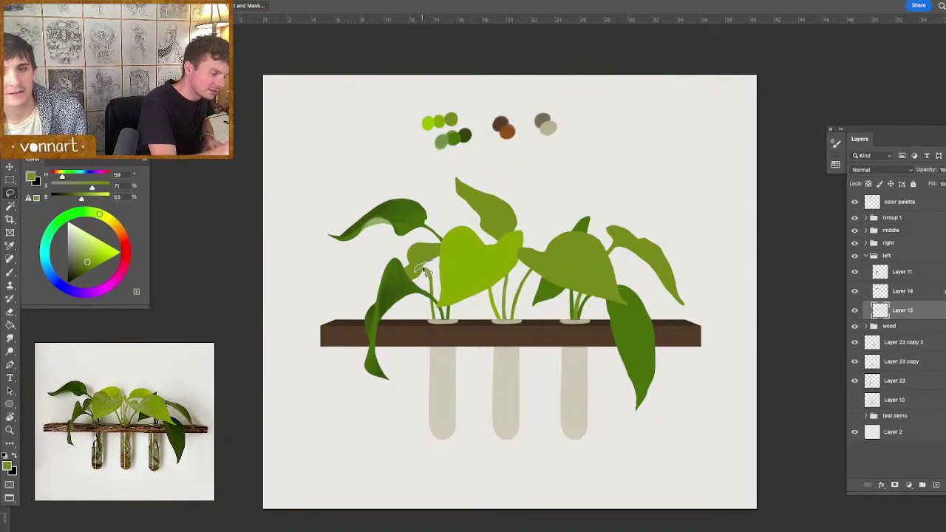
{"action": "key", "text": "e"}
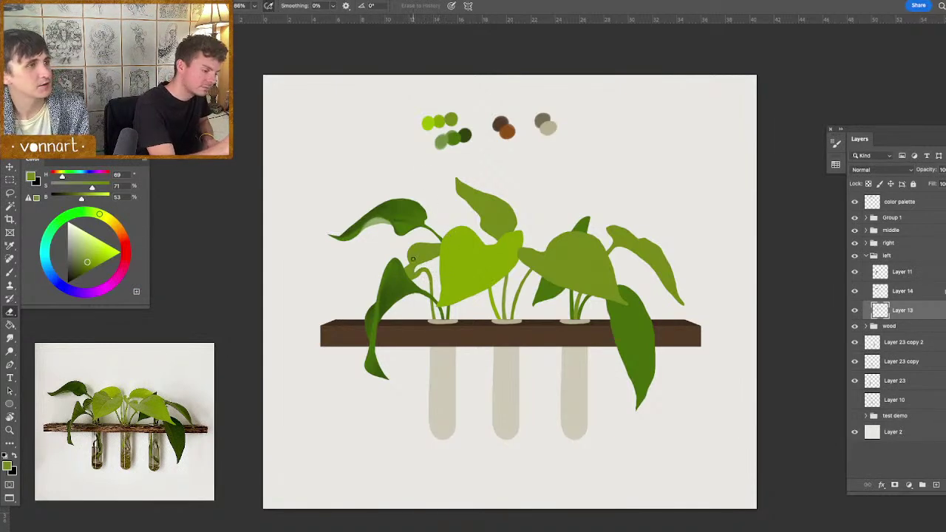
{"action": "key", "text": "l"}
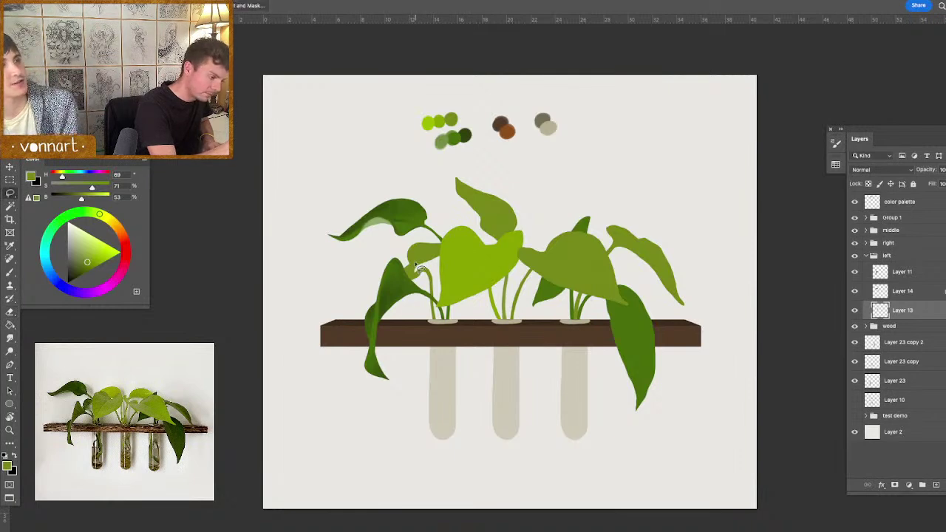
{"action": "key", "text": "b"}
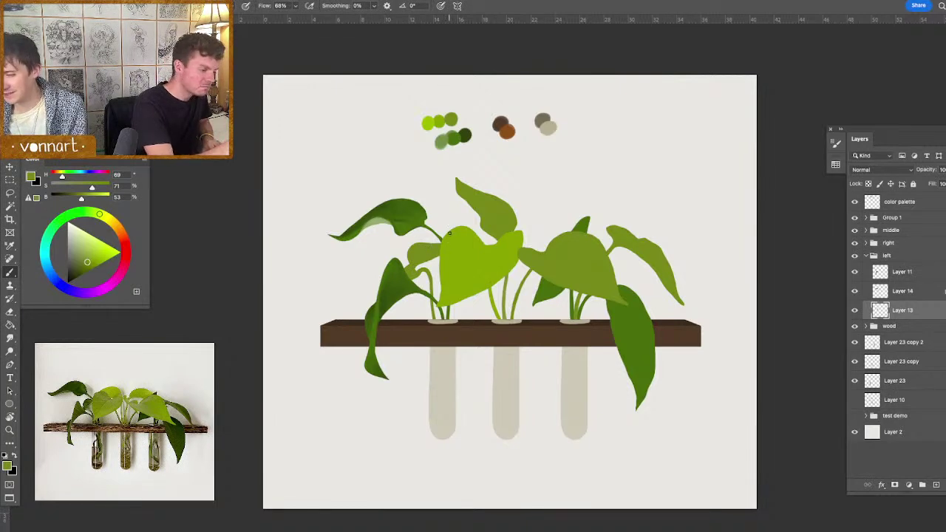
- Shade the small left leaf on Layer 13 with the darkest and mid green swatches along its edges and lower curl
{"action": "left_click", "coordinate": [466, 134], "text": "alt"}
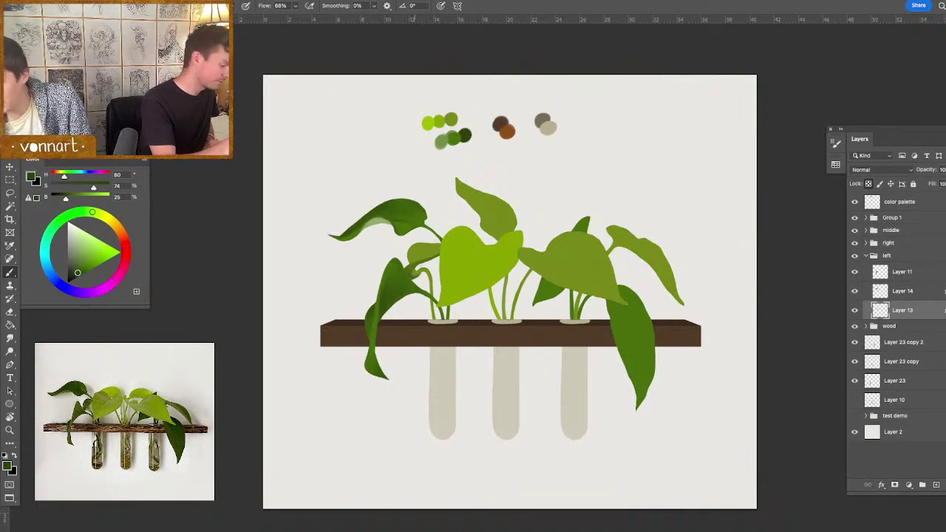
{"action": "left_click", "coordinate": [411, 278], "text": "alt"}
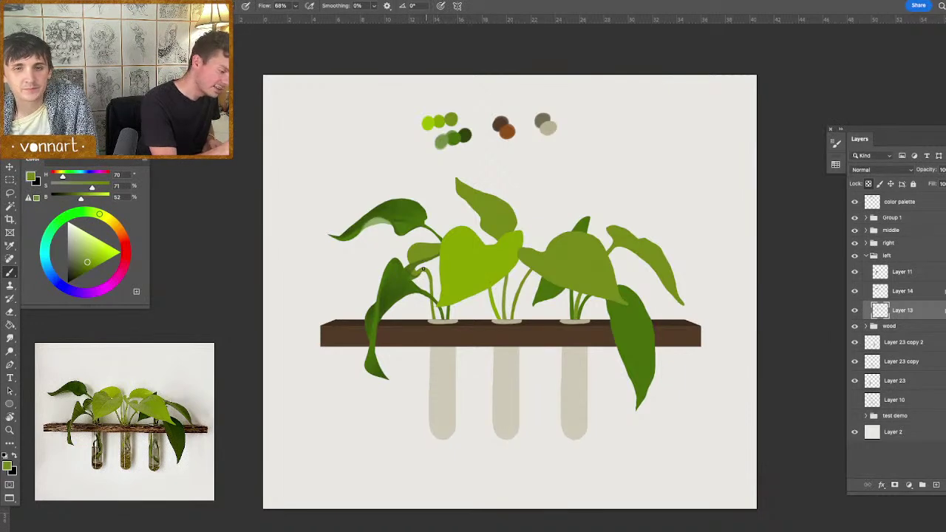
{"action": "left_click", "coordinate": [454, 138], "text": "alt"}
{"action": "left_click_drag", "start_coordinate": [436, 248], "coordinate": [449, 248]}
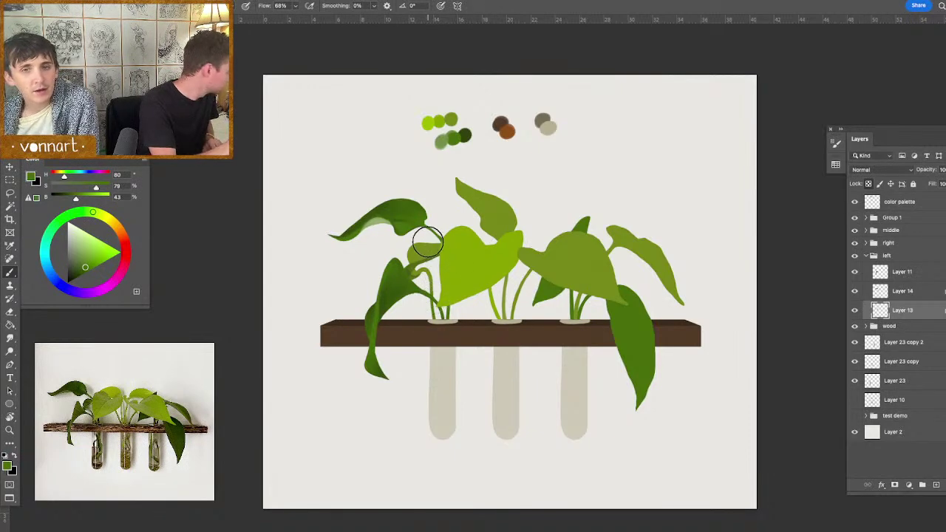
{"action": "mouse_move", "coordinate": [434, 239]}
{"action": "left_mouse_down"}
{"action": "mouse_move", "coordinate": [424, 240]}
{"action": "mouse_move", "coordinate": [409, 264]}
{"action": "left_mouse_up"}
{"action": "left_click", "coordinate": [466, 134], "text": "alt"}
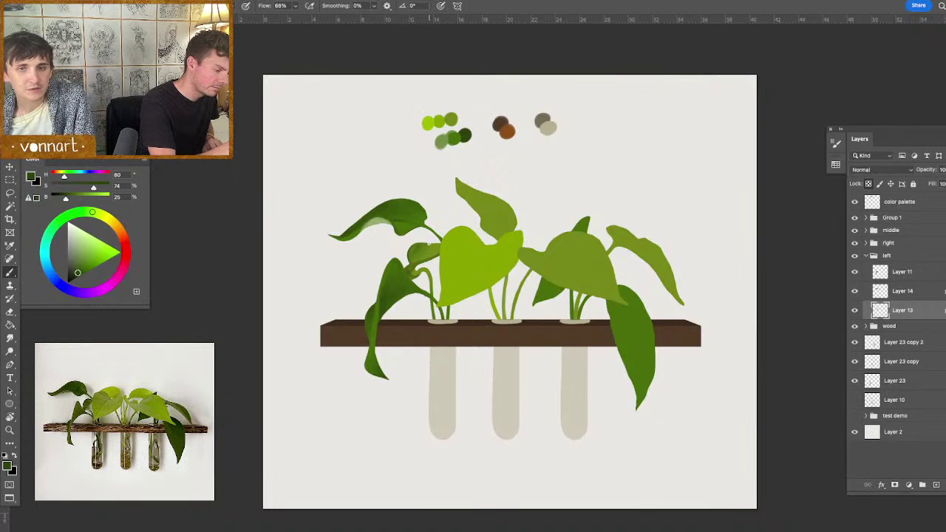
- Select Layer 14, add light green highlights to the upper left leaf, and blend them with greens sampled from the leaf
{"action": "left_click", "coordinate": [857, 293]}
{"action": "left_click", "coordinate": [857, 294]}
{"action": "left_click", "coordinate": [864, 291]}
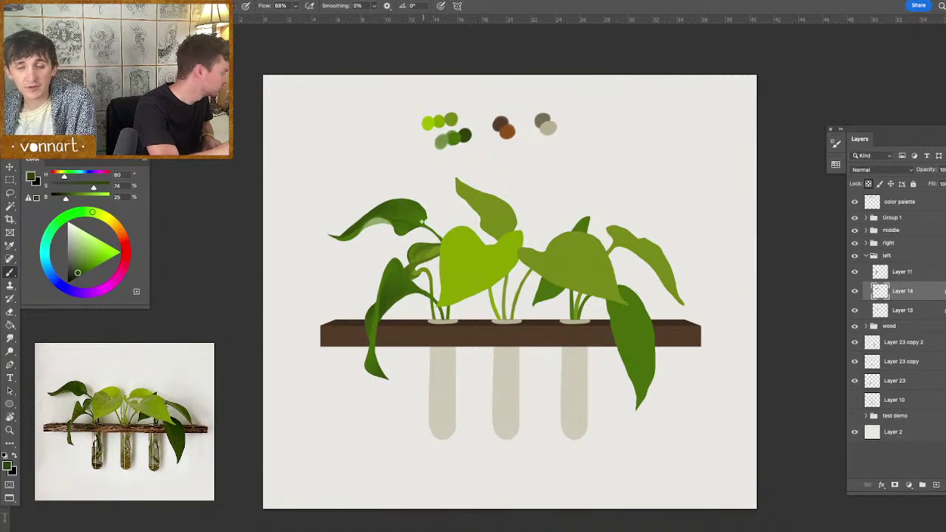
{"action": "left_click", "coordinate": [445, 117], "text": "alt"}
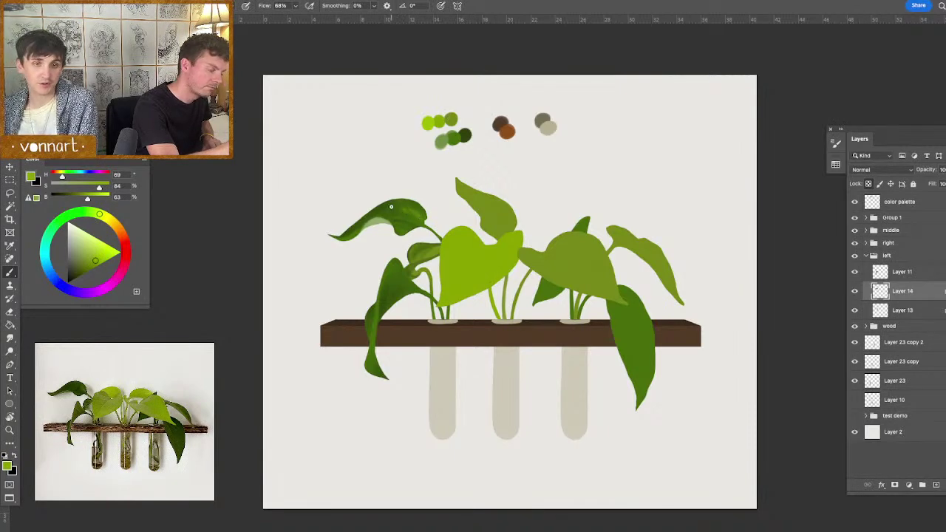
{"action": "left_click", "coordinate": [412, 210], "text": "alt"}
{"action": "left_click_drag", "start_coordinate": [410, 212], "coordinate": [420, 213]}
{"action": "left_click_drag", "start_coordinate": [411, 212], "coordinate": [399, 206]}
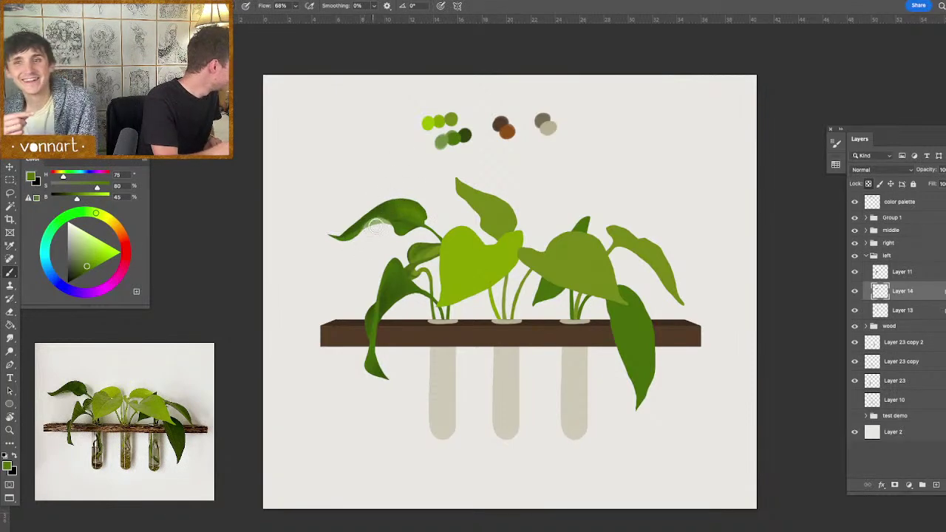
{"action": "left_click_drag", "start_coordinate": [431, 225], "coordinate": [428, 225]}
{"action": "left_click", "coordinate": [424, 220], "text": "alt"}
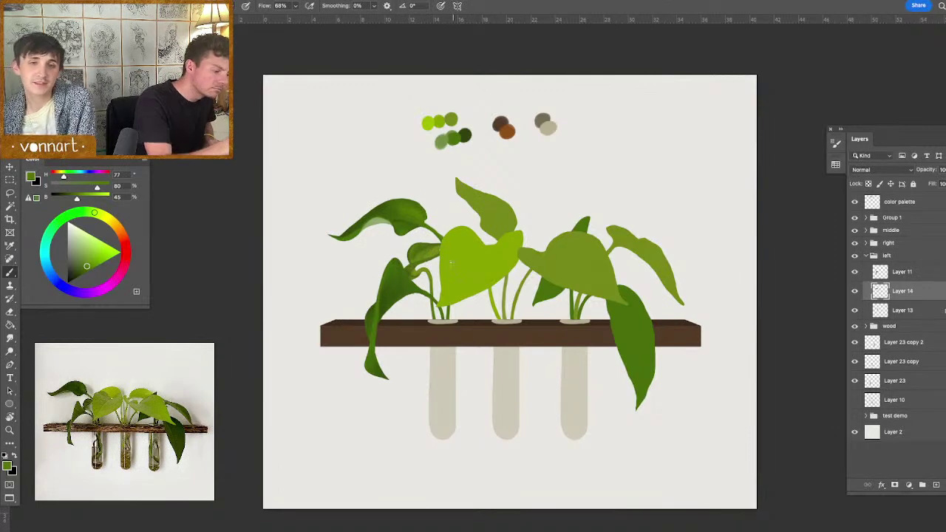
- Darken the left cutting's stems beneath the heart-shaped leaf with the darkest green swatch
{"action": "key", "text": "e"}
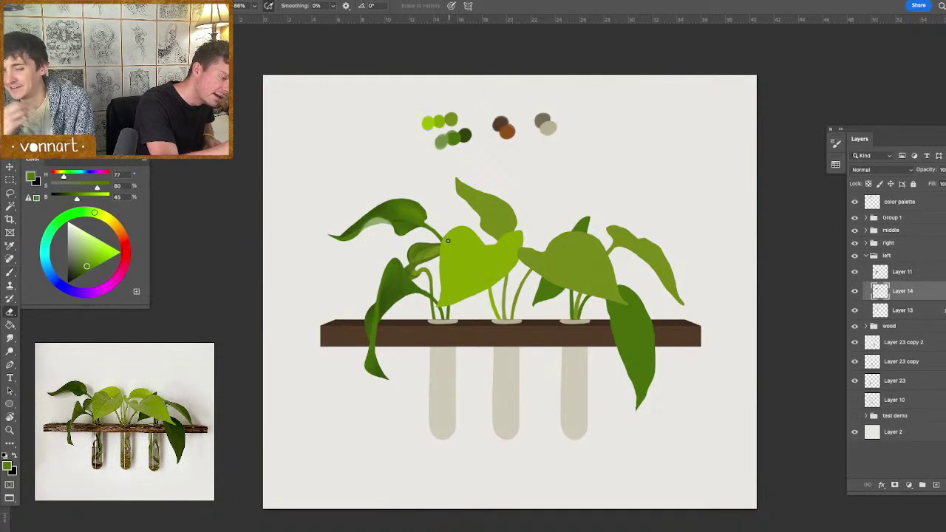
{"action": "key", "text": "b"}
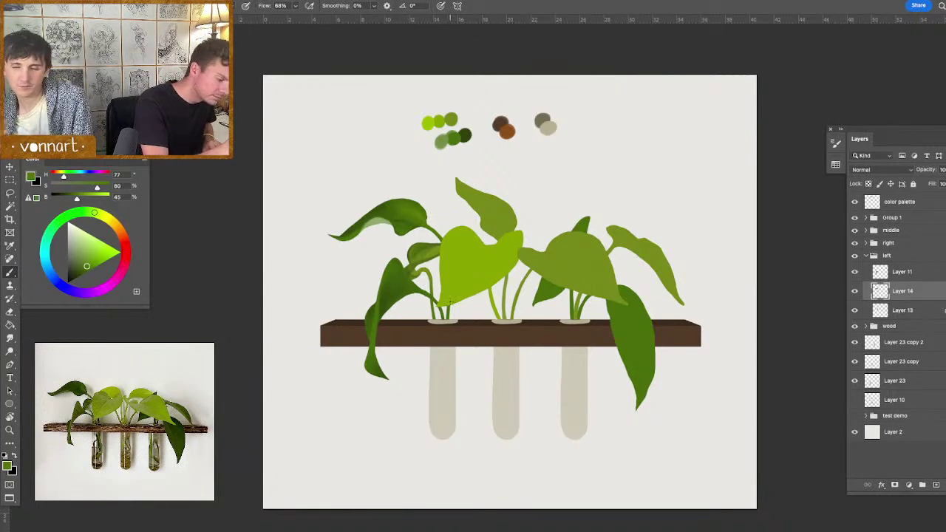
{"action": "left_click", "coordinate": [464, 135], "text": "alt"}
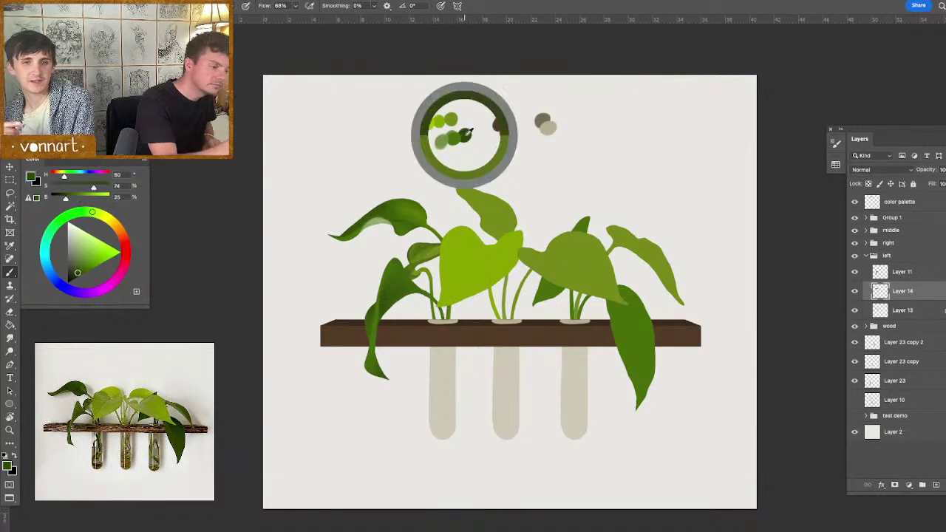
{"action": "left_click_drag", "start_coordinate": [445, 288], "coordinate": [464, 295]}
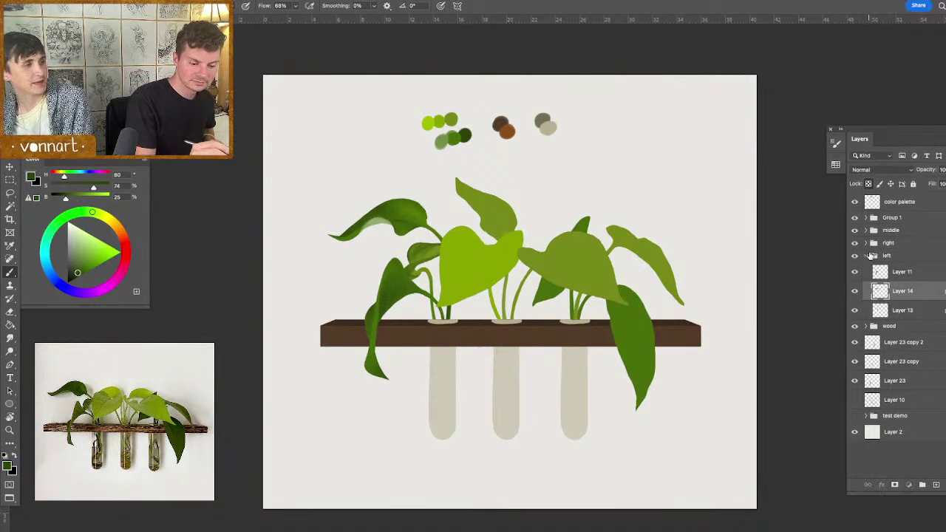
- Collapse the left group, expand the middle group, toggle its layers to identify their leaves, and select Layer 15
{"action": "left_click", "coordinate": [865, 256]}
{"action": "left_click", "coordinate": [880, 231]}
{"action": "left_click", "coordinate": [866, 231]}
{"action": "left_click", "coordinate": [855, 247]}
{"action": "left_click", "coordinate": [854, 247]}
{"action": "left_click", "coordinate": [854, 286]}
{"action": "left_click", "coordinate": [854, 286]}
{"action": "left_click", "coordinate": [855, 268]}
{"action": "left_click", "coordinate": [855, 268]}
{"action": "left_click", "coordinate": [887, 267]}
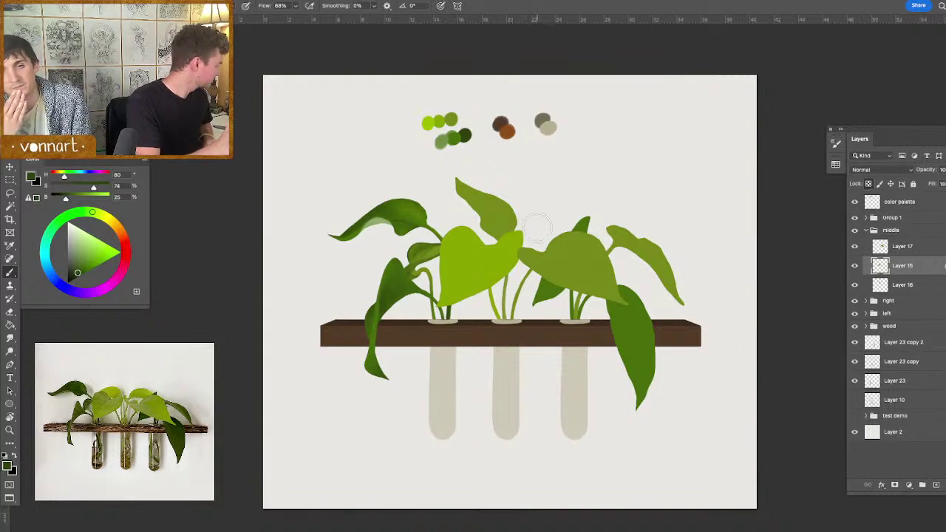
- Shade the heart-shaped leaf on Layer 15 with bright green, blending sampled greens around its centre crease and both lobes
{"action": "left_click", "coordinate": [433, 121], "text": "alt"}
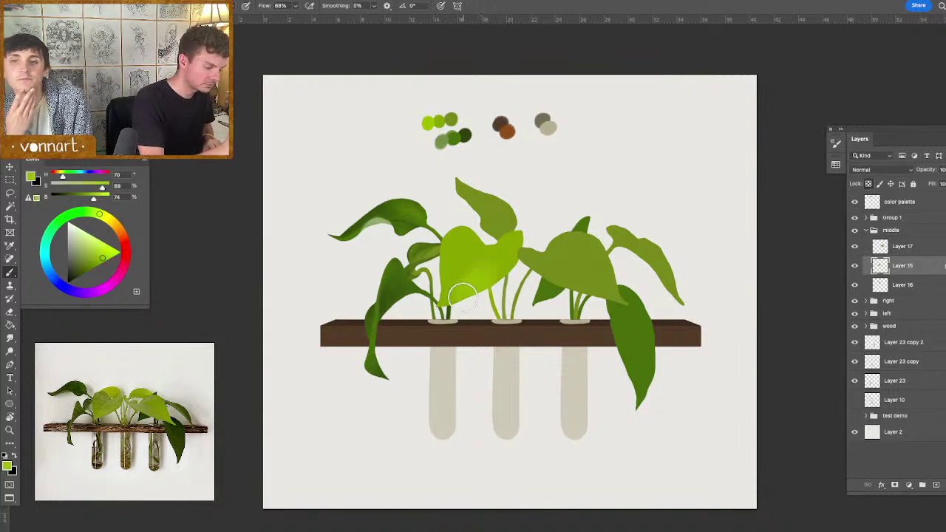
{"action": "mouse_move", "coordinate": [482, 281]}
{"action": "left_mouse_down"}
{"action": "mouse_move", "coordinate": [480, 289]}
{"action": "mouse_move", "coordinate": [474, 280]}
{"action": "left_mouse_up"}
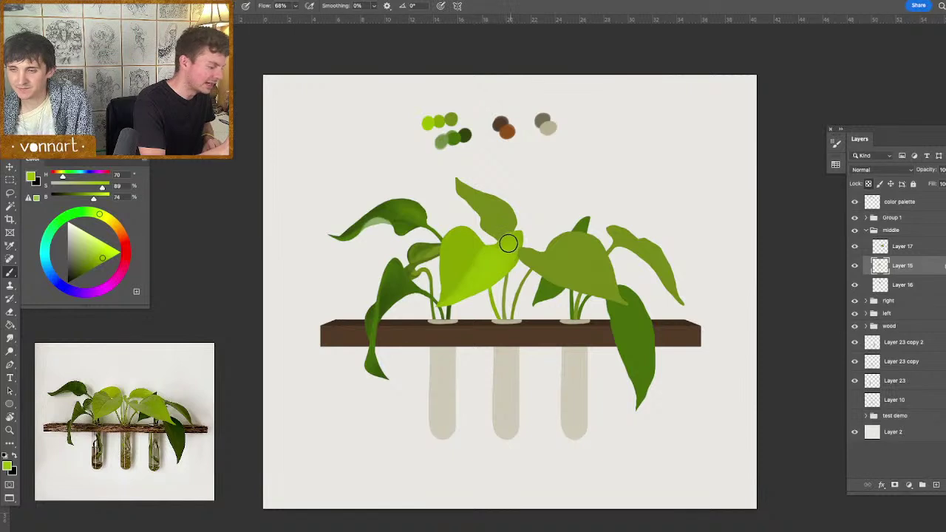
{"action": "left_click_drag", "start_coordinate": [471, 268], "coordinate": [468, 269]}
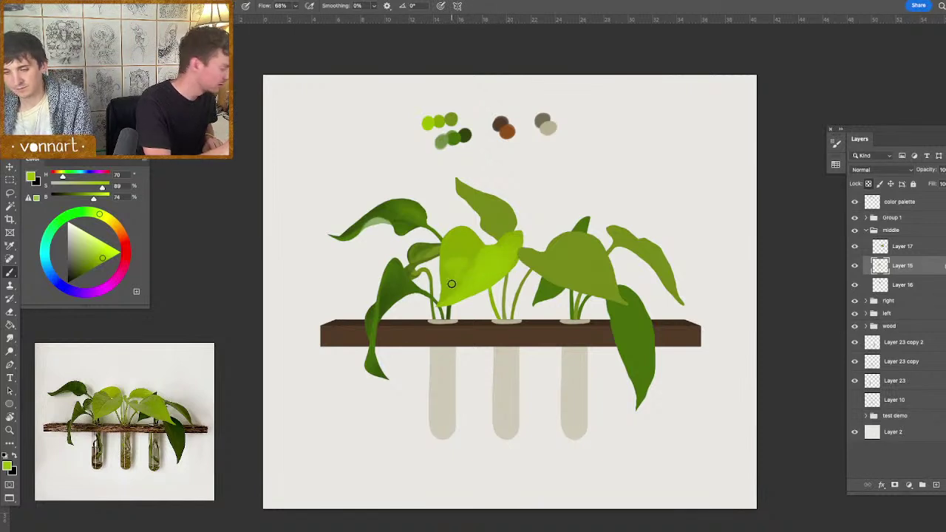
{"action": "left_click_drag", "start_coordinate": [458, 244], "coordinate": [468, 255]}
{"action": "left_click", "coordinate": [451, 263], "text": "alt"}
{"action": "left_click", "coordinate": [452, 278], "text": "alt"}
{"action": "left_click", "coordinate": [505, 252], "text": "alt"}
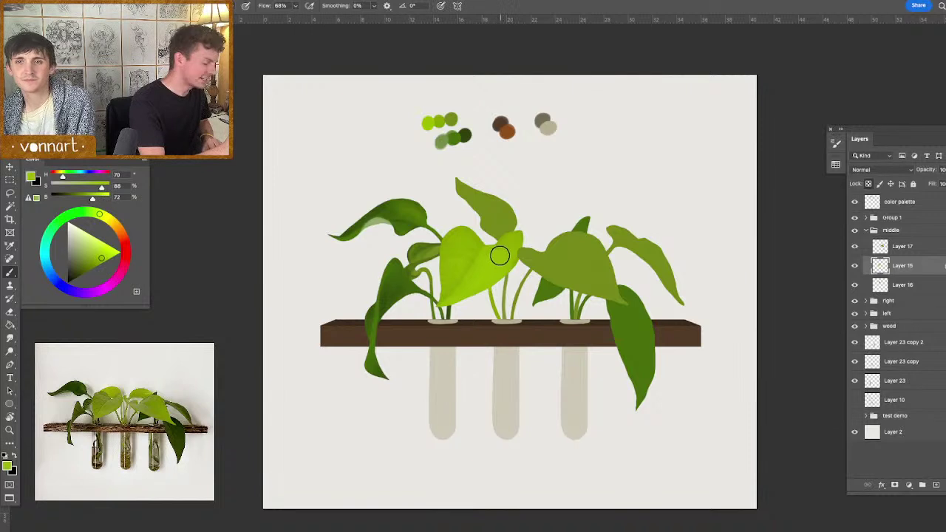
- Mix a pale yellow-green (H 70, S 57, B 93) and add it as a swatch on the color palette layer
{"action": "left_click", "coordinate": [432, 113], "text": "alt"}
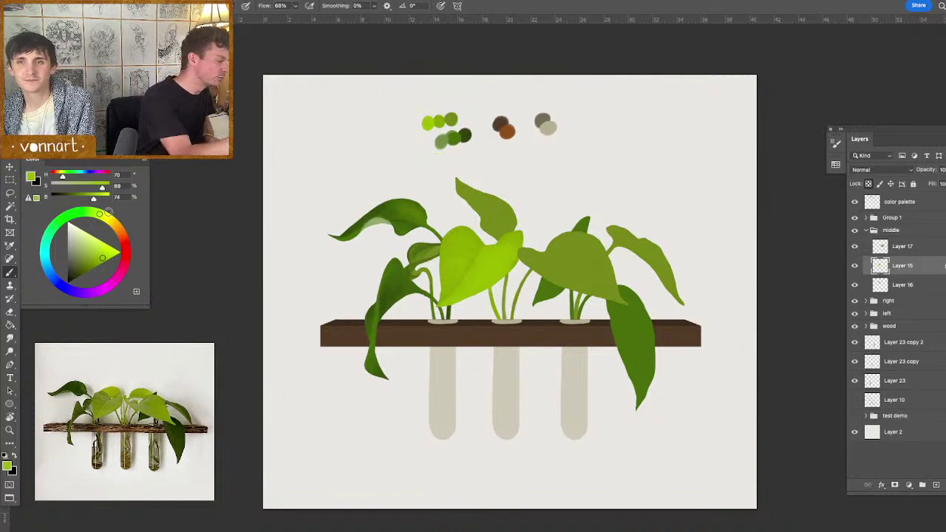
{"action": "left_click_drag", "start_coordinate": [94, 248], "coordinate": [96, 241]}
{"action": "left_click", "coordinate": [900, 202]}
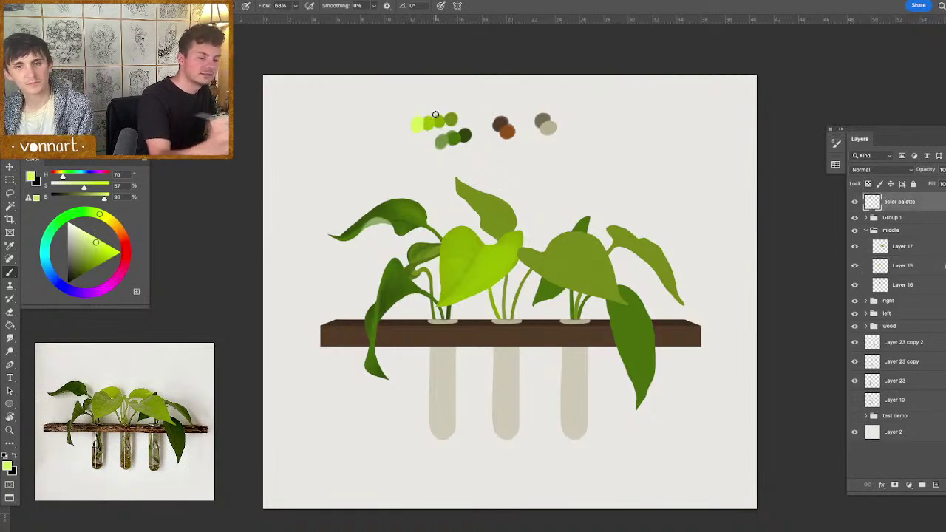
- Return to Layer 15 and paint a pale yellow-green highlight on the heart-shaped leaf's right lobe, blending it with sampled tones
{"action": "left_click", "coordinate": [884, 248]}
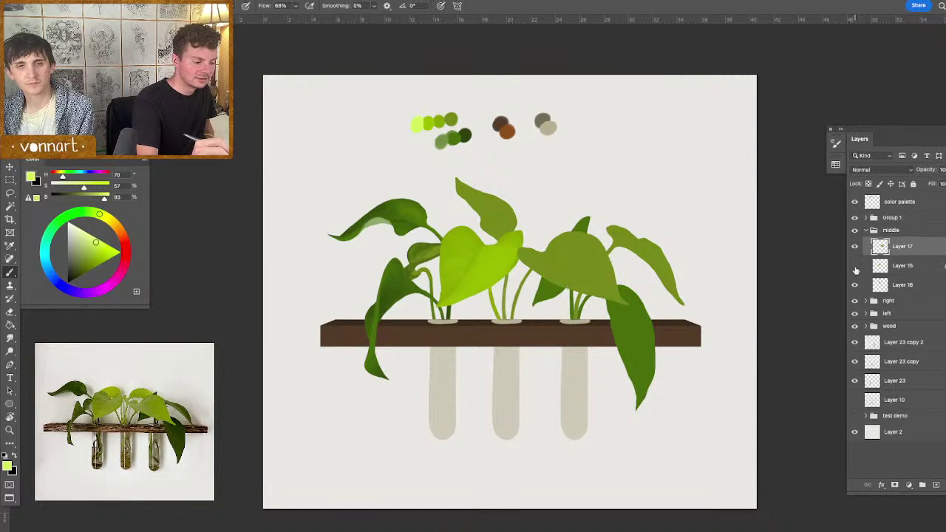
{"action": "left_click", "coordinate": [880, 266]}
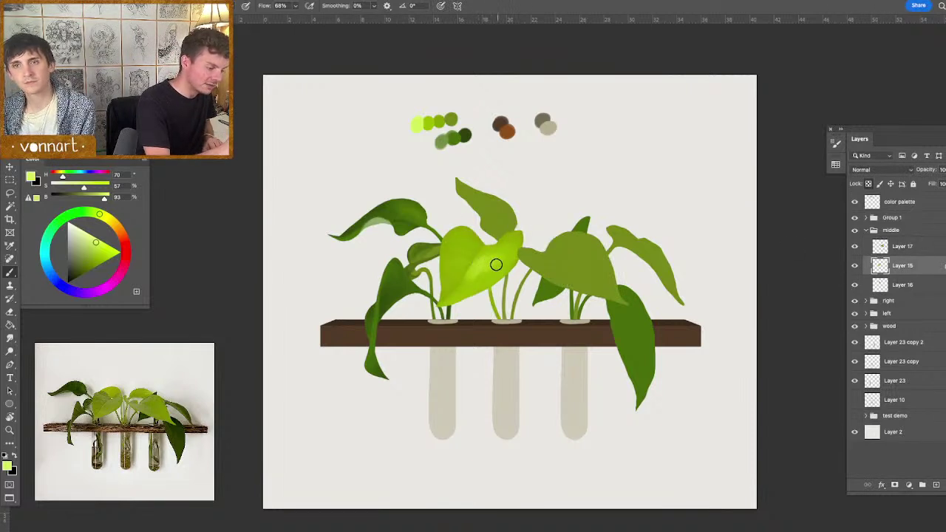
{"action": "left_click", "coordinate": [482, 269], "text": "alt"}
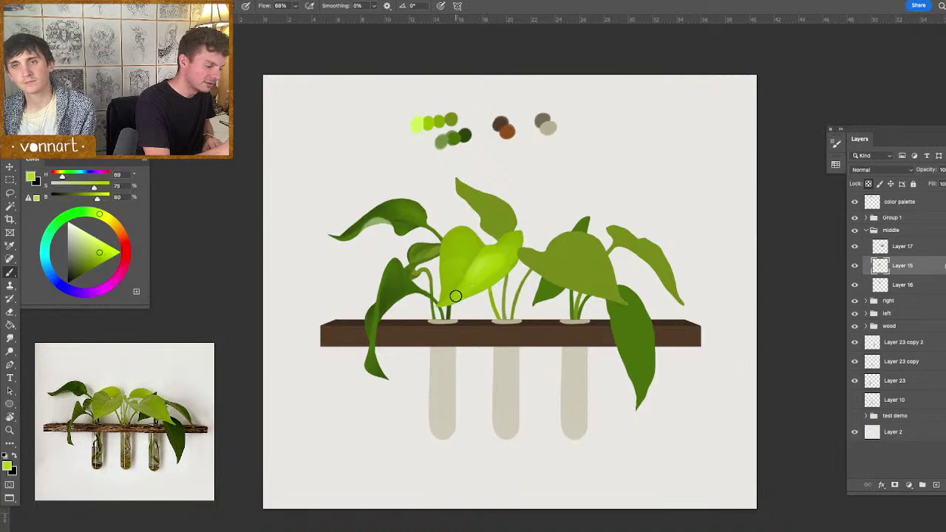
{"action": "left_click_drag", "start_coordinate": [491, 266], "coordinate": [497, 266]}
{"action": "left_click", "coordinate": [491, 264], "text": "alt"}
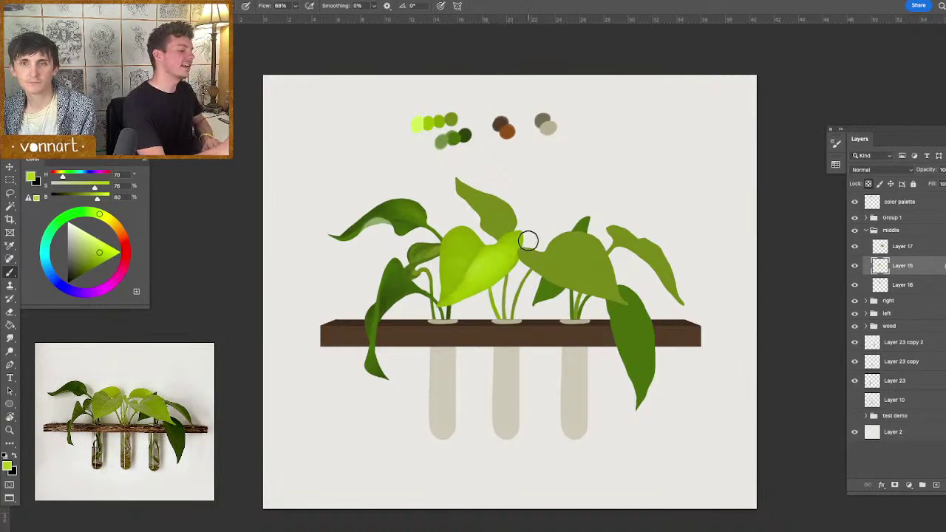
- Sample light green from the heart-shaped leaf and paint it over the upper middle leaf on Layer 16
{"action": "left_click", "coordinate": [502, 252], "text": "alt"}
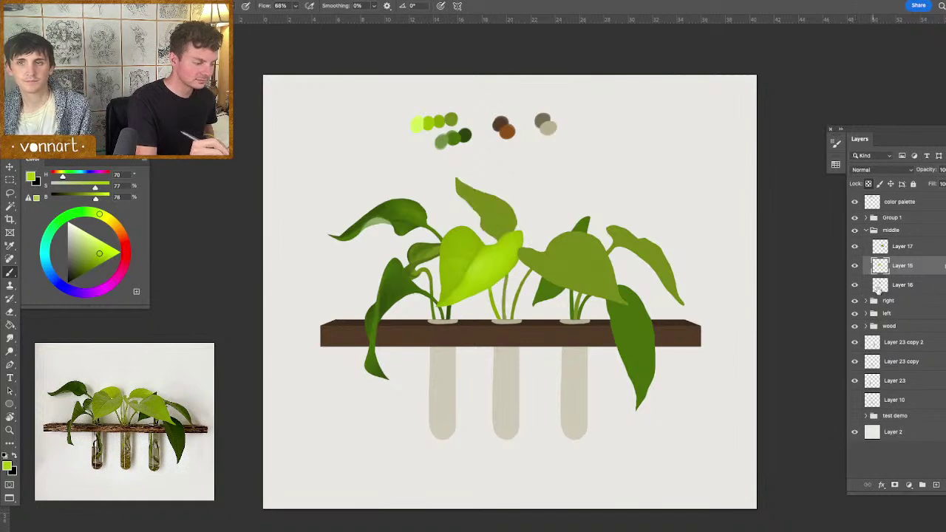
{"action": "left_click", "coordinate": [884, 285]}
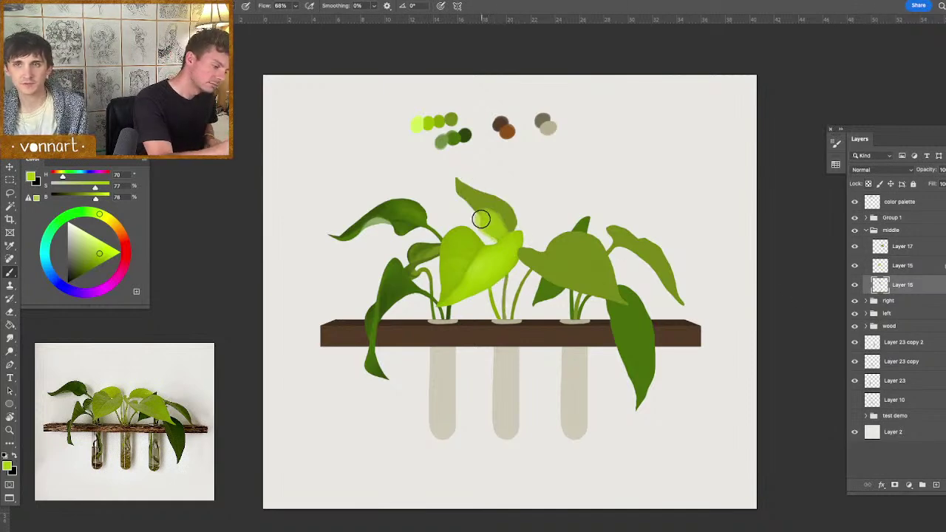
{"action": "mouse_move", "coordinate": [504, 208]}
{"action": "left_mouse_down"}
{"action": "mouse_move", "coordinate": [488, 232]}
{"action": "mouse_move", "coordinate": [502, 227]}
{"action": "mouse_move", "coordinate": [492, 203]}
{"action": "mouse_move", "coordinate": [457, 174]}
{"action": "left_mouse_up"}
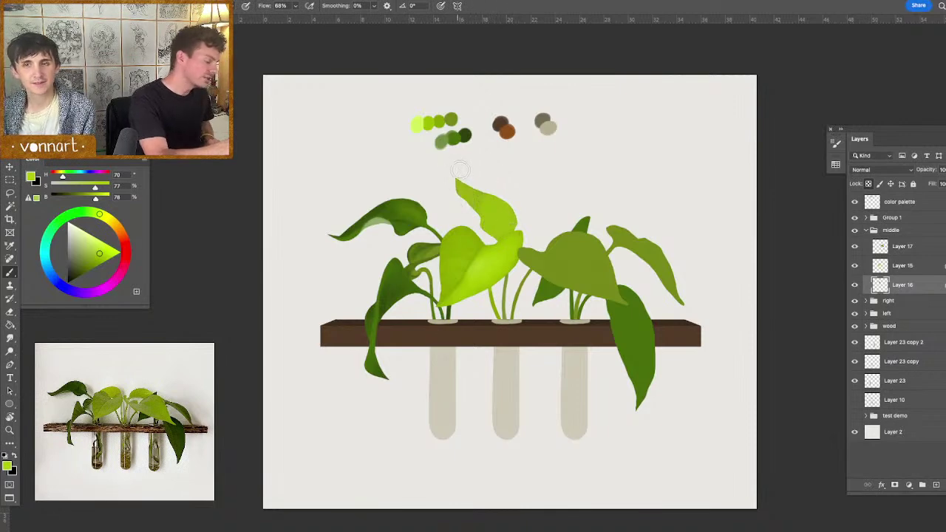
- Touch up the upper middle leaf and the central stem with light green on Layer 16
{"action": "left_click_drag", "start_coordinate": [498, 215], "coordinate": [490, 217]}
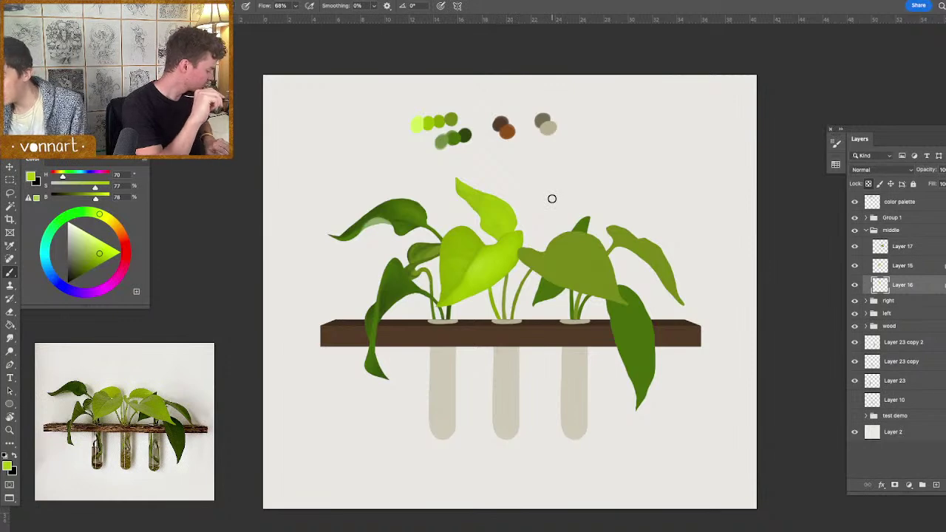
{"action": "left_click_drag", "start_coordinate": [509, 276], "coordinate": [505, 283]}
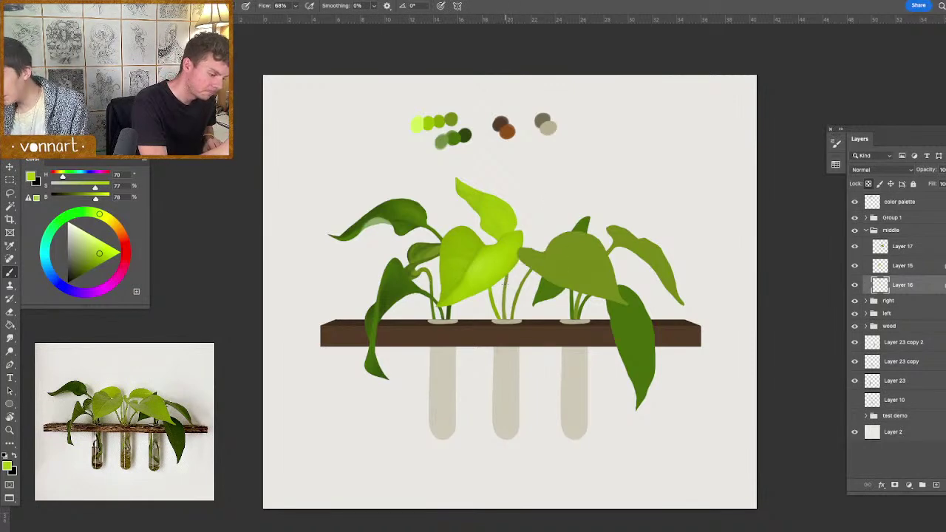
- On Layer 17, touch up the large olive leaf's lower edge with its own green and paint a yellow-green band from its base toward its tip
{"action": "left_click", "coordinate": [856, 246]}
{"action": "left_click", "coordinate": [856, 246]}
{"action": "left_click", "coordinate": [880, 246]}
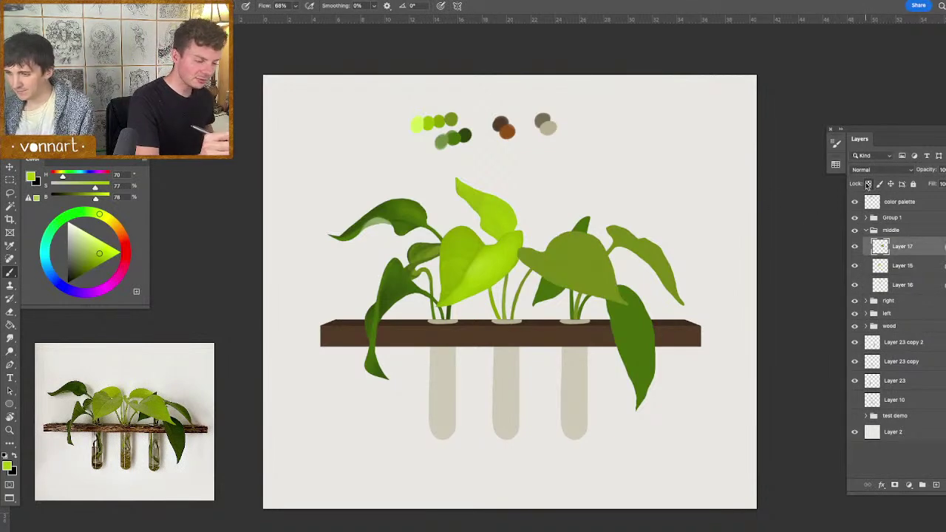
{"action": "left_click", "coordinate": [540, 262], "text": "alt"}
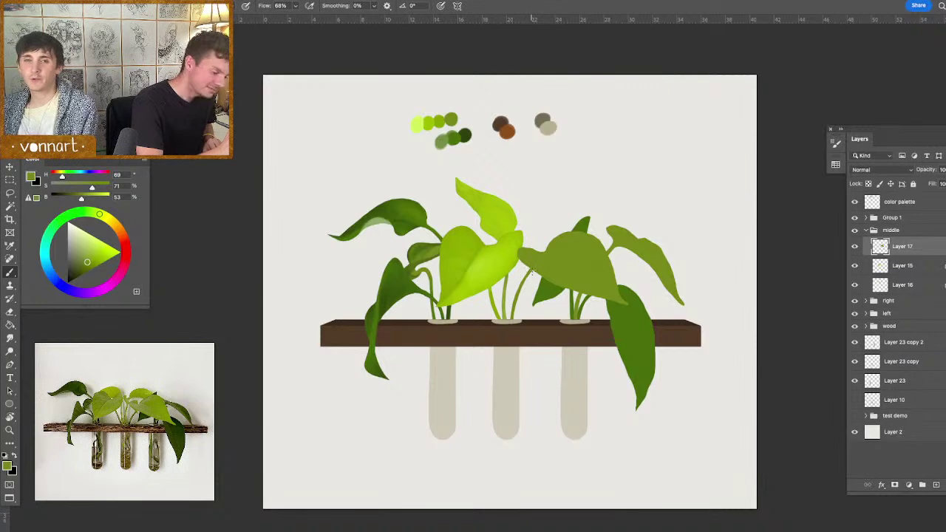
{"action": "left_click_drag", "start_coordinate": [533, 271], "coordinate": [531, 275]}
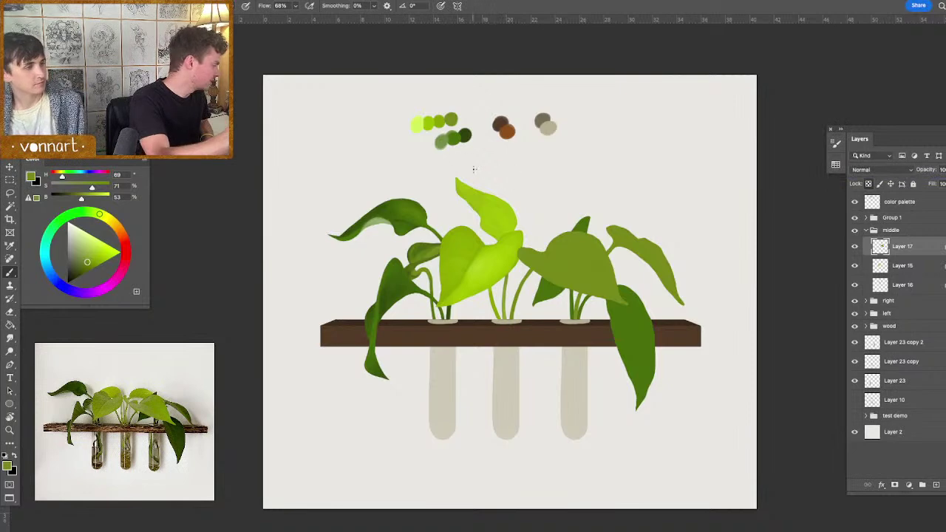
{"action": "left_click", "coordinate": [435, 118], "text": "alt"}
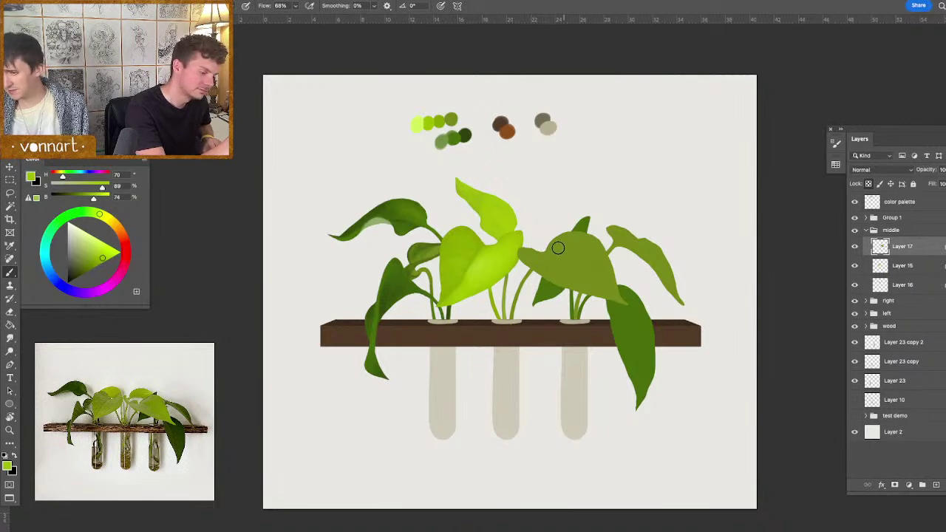
{"action": "left_click_drag", "start_coordinate": [550, 248], "coordinate": [596, 271]}
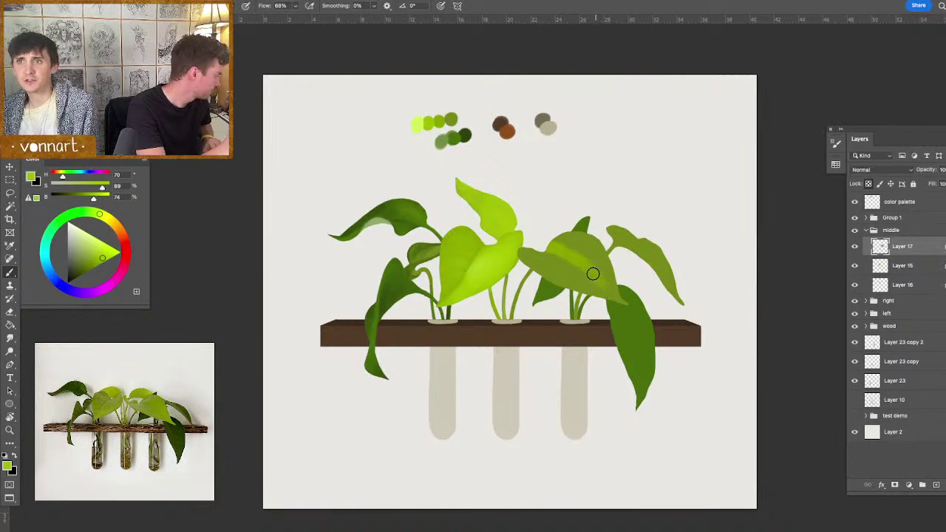
- Mix a brighter, purer green (H 81, S 89, B 74) and add it as a swatch on the color palette layer
{"action": "left_click", "coordinate": [441, 133], "text": "alt"}
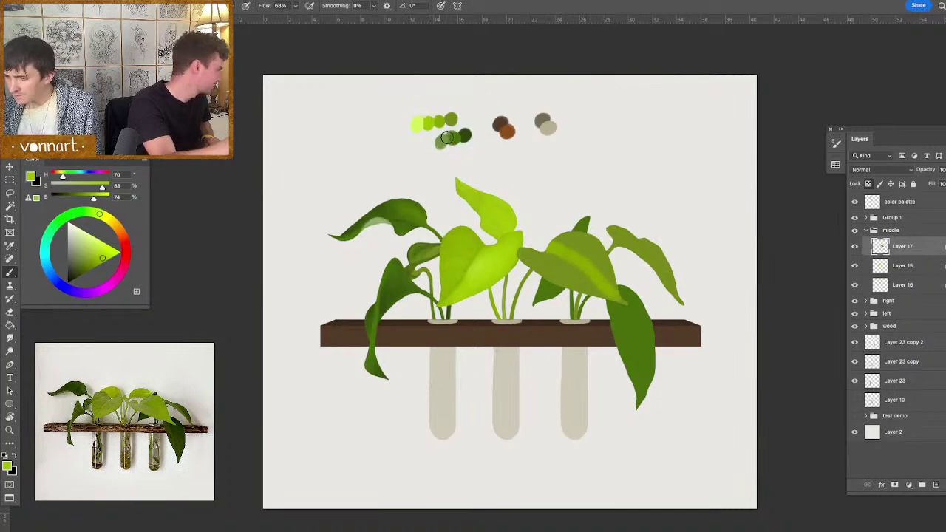
{"action": "left_click", "coordinate": [90, 214]}
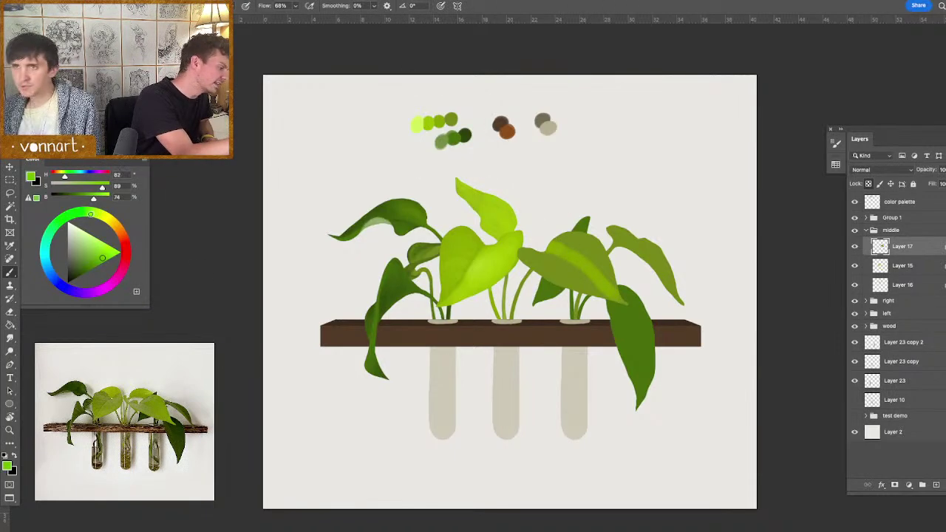
{"action": "left_click", "coordinate": [891, 202]}
{"action": "left_click", "coordinate": [433, 111]}
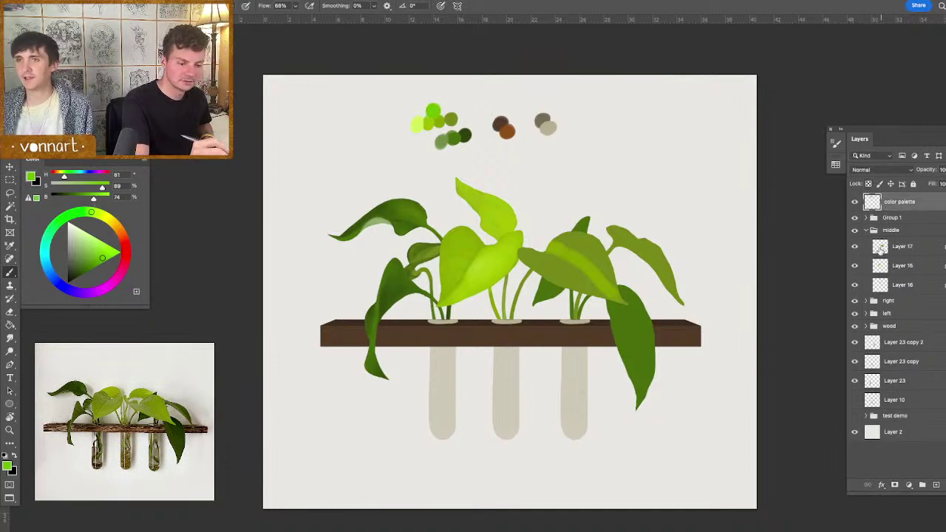
- Return to Layer 17 and paint the large leaf's upper half bright green, blending it with greens sampled across the leaf
{"action": "left_click", "coordinate": [882, 248]}
{"action": "mouse_move", "coordinate": [594, 261]}
{"action": "left_mouse_down"}
{"action": "mouse_move", "coordinate": [615, 279]}
{"action": "mouse_move", "coordinate": [598, 239]}
{"action": "mouse_move", "coordinate": [586, 258]}
{"action": "mouse_move", "coordinate": [575, 244]}
{"action": "mouse_move", "coordinate": [584, 264]}
{"action": "mouse_move", "coordinate": [569, 247]}
{"action": "mouse_move", "coordinate": [620, 296]}
{"action": "mouse_move", "coordinate": [582, 243]}
{"action": "mouse_move", "coordinate": [566, 243]}
{"action": "mouse_move", "coordinate": [561, 221]}
{"action": "mouse_move", "coordinate": [585, 206]}
{"action": "mouse_move", "coordinate": [568, 240]}
{"action": "left_mouse_up"}
{"action": "left_click", "coordinate": [586, 258], "text": "alt"}
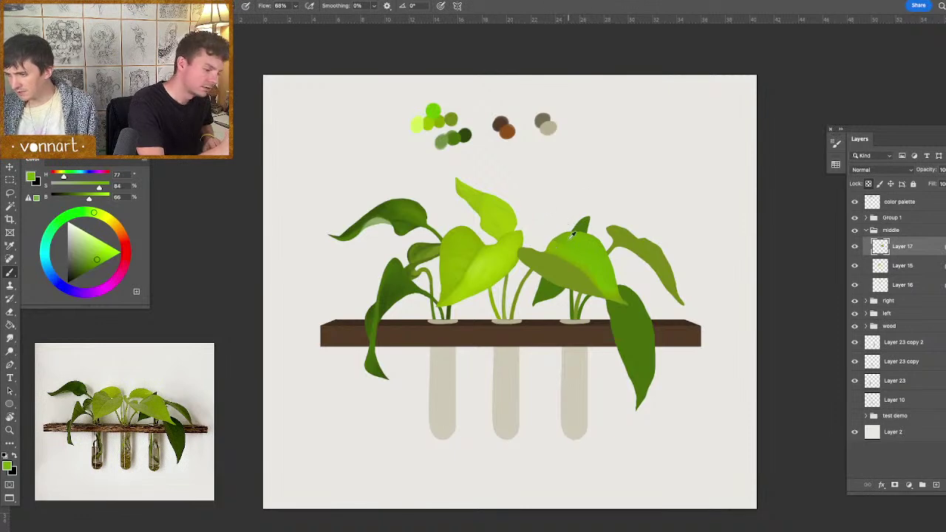
{"action": "left_click", "coordinate": [545, 260], "text": "alt"}
{"action": "left_click", "coordinate": [599, 256], "text": "alt"}
{"action": "left_click", "coordinate": [611, 283], "text": "alt"}
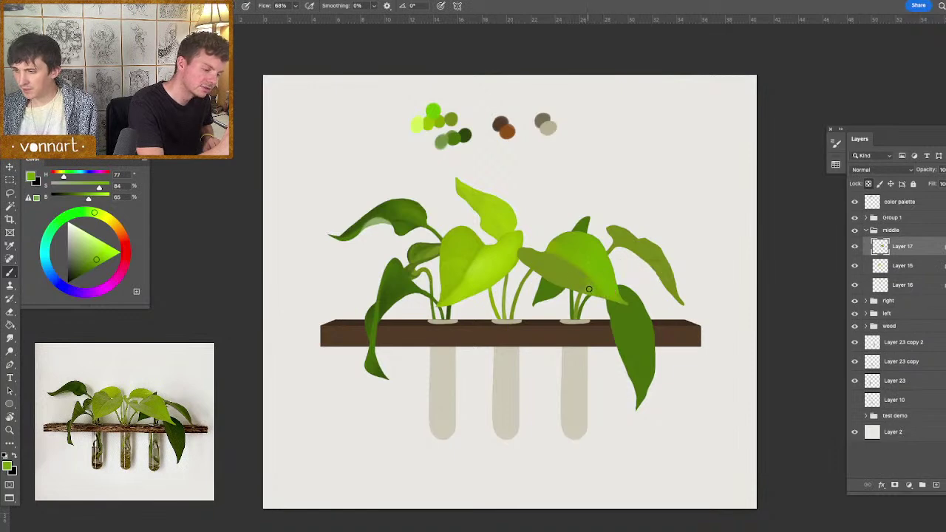
- Lighten the lower half of the middle plant's right leaf on Layer 17 with the palette's yellow-green and blend it in
{"action": "left_click_drag", "start_coordinate": [578, 275], "coordinate": [587, 276]}
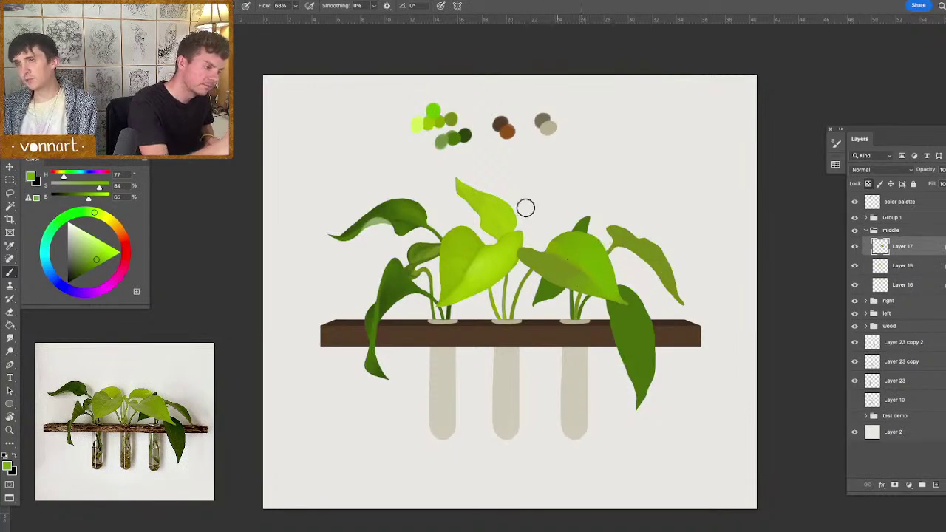
{"action": "left_click", "coordinate": [427, 122], "text": "alt"}
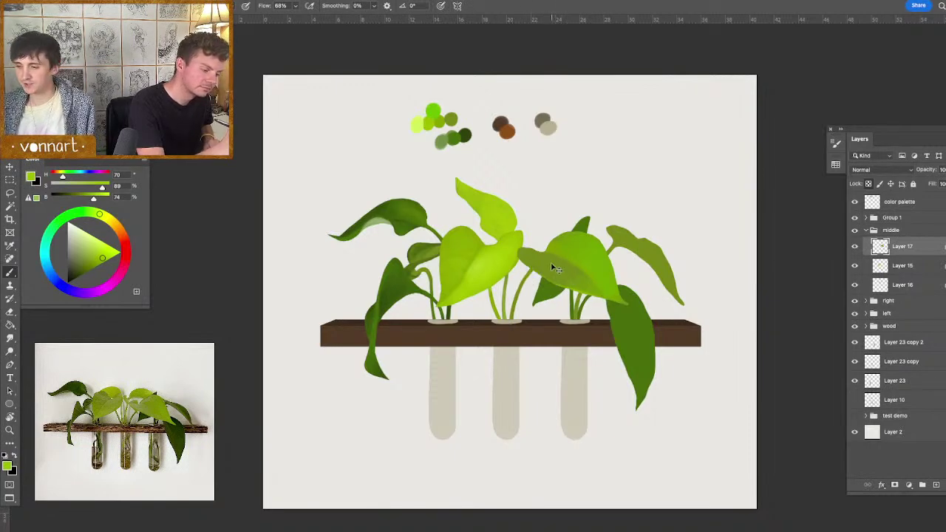
{"action": "mouse_move", "coordinate": [543, 266]}
{"action": "left_mouse_down"}
{"action": "mouse_move", "coordinate": [556, 287]}
{"action": "mouse_move", "coordinate": [521, 256]}
{"action": "mouse_move", "coordinate": [525, 268]}
{"action": "mouse_move", "coordinate": [532, 274]}
{"action": "mouse_move", "coordinate": [525, 243]}
{"action": "mouse_move", "coordinate": [536, 263]}
{"action": "mouse_move", "coordinate": [597, 299]}
{"action": "mouse_move", "coordinate": [566, 267]}
{"action": "mouse_move", "coordinate": [559, 277]}
{"action": "mouse_move", "coordinate": [541, 268]}
{"action": "mouse_move", "coordinate": [560, 265]}
{"action": "mouse_move", "coordinate": [608, 303]}
{"action": "mouse_move", "coordinate": [548, 275]}
{"action": "left_mouse_up"}
{"action": "left_click", "coordinate": [567, 274], "text": "alt"}
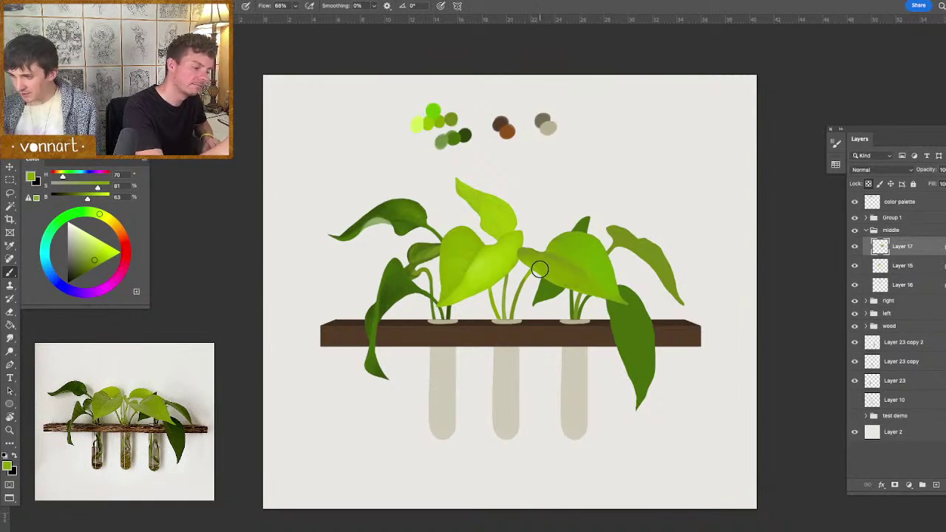
- Shade the stem beneath the middle plant's right leaf with dark green, then blend olive green along the stem and leaf base
{"action": "left_click", "coordinate": [464, 135], "text": "alt"}
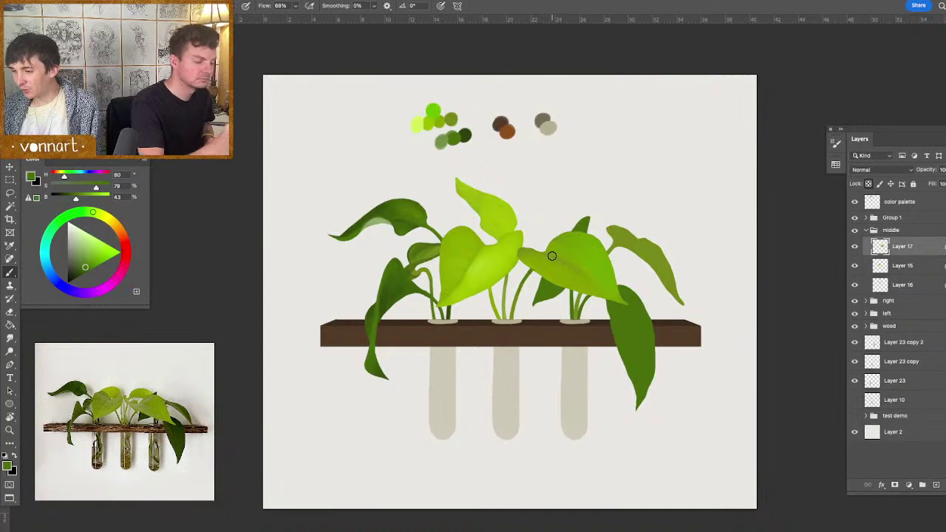
{"action": "left_click_drag", "start_coordinate": [547, 271], "coordinate": [531, 276]}
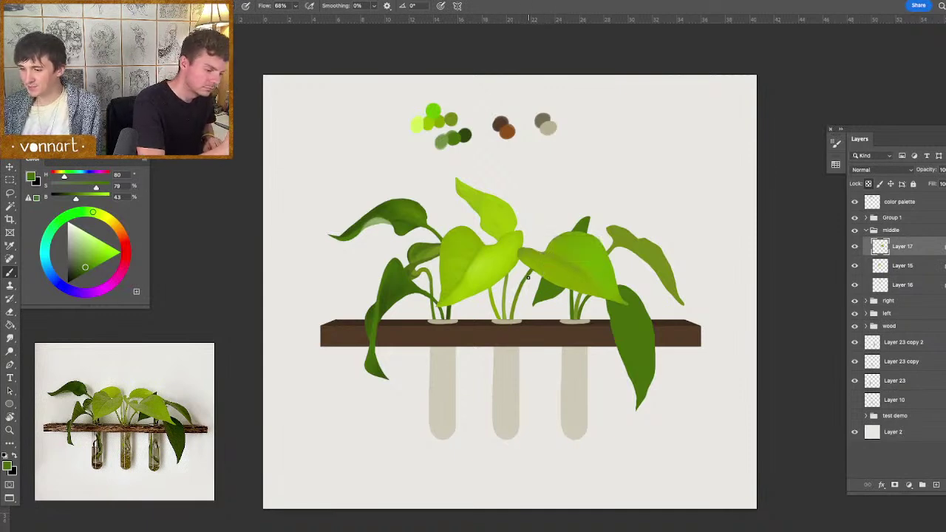
{"action": "left_click", "coordinate": [444, 112], "text": "alt"}
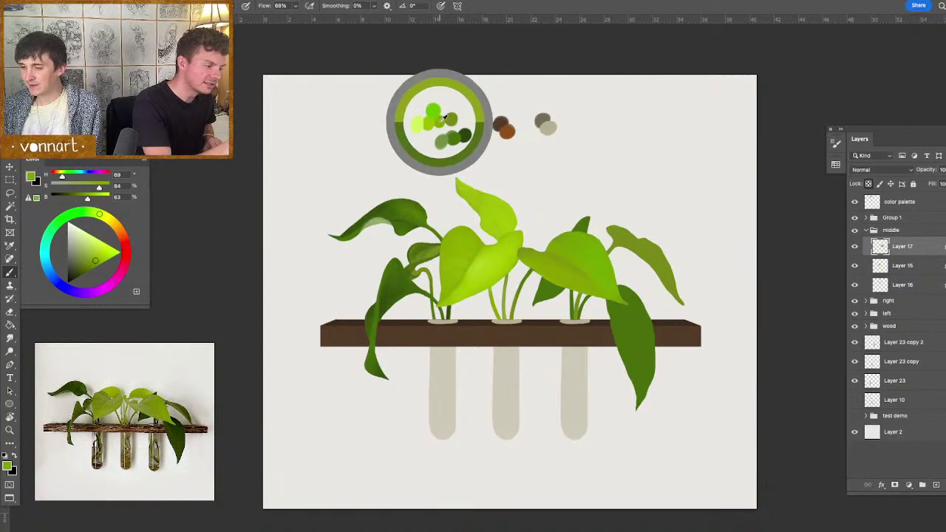
{"action": "left_click_drag", "start_coordinate": [520, 296], "coordinate": [515, 299]}
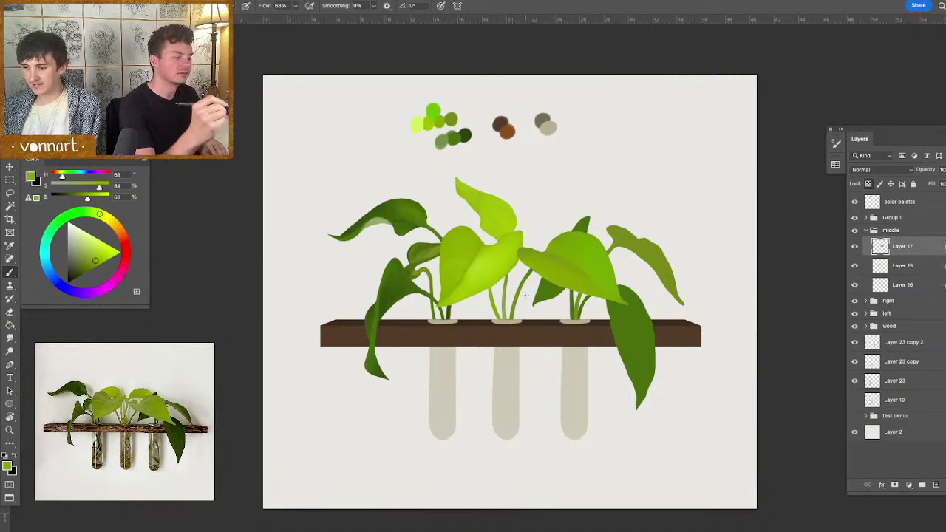
{"action": "left_click", "coordinate": [543, 265], "text": "alt"}
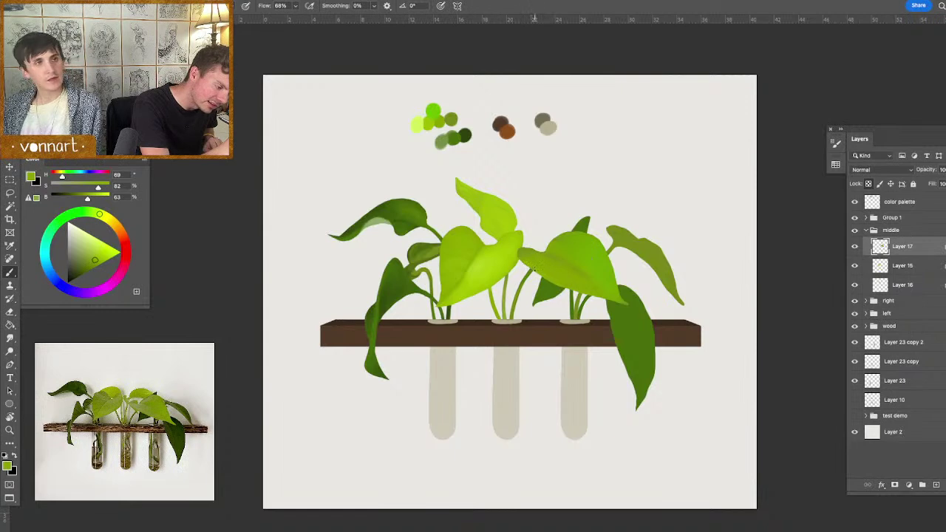
{"action": "left_click_drag", "start_coordinate": [526, 257], "coordinate": [530, 257]}
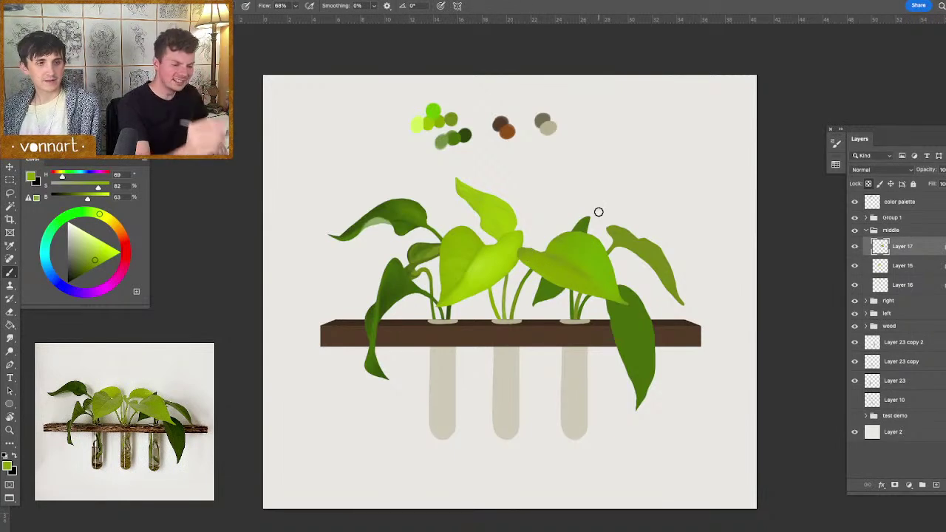
- Find Layer 18 in the right group and shade its back leaf and stem with the palette's darkest green
{"action": "left_click", "coordinate": [867, 300]}
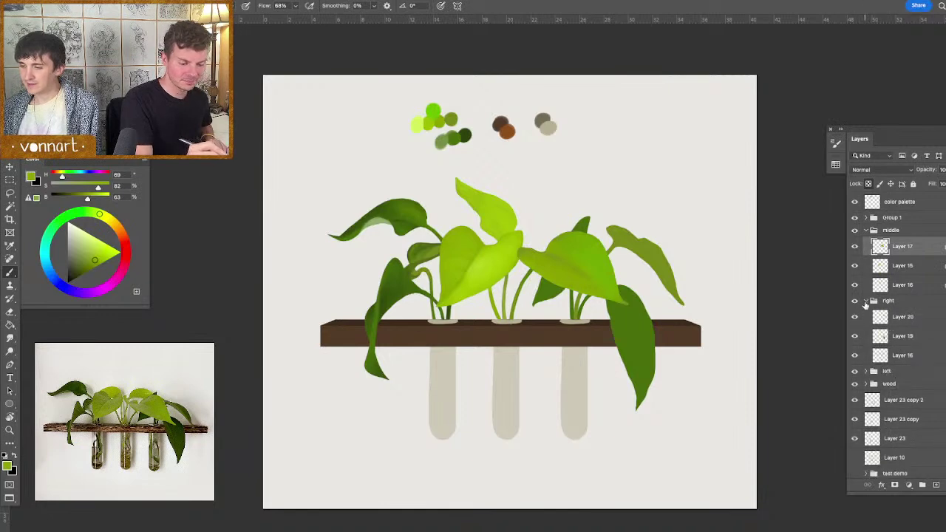
{"action": "left_click", "coordinate": [855, 317]}
{"action": "left_click", "coordinate": [855, 317]}
{"action": "left_click", "coordinate": [875, 320]}
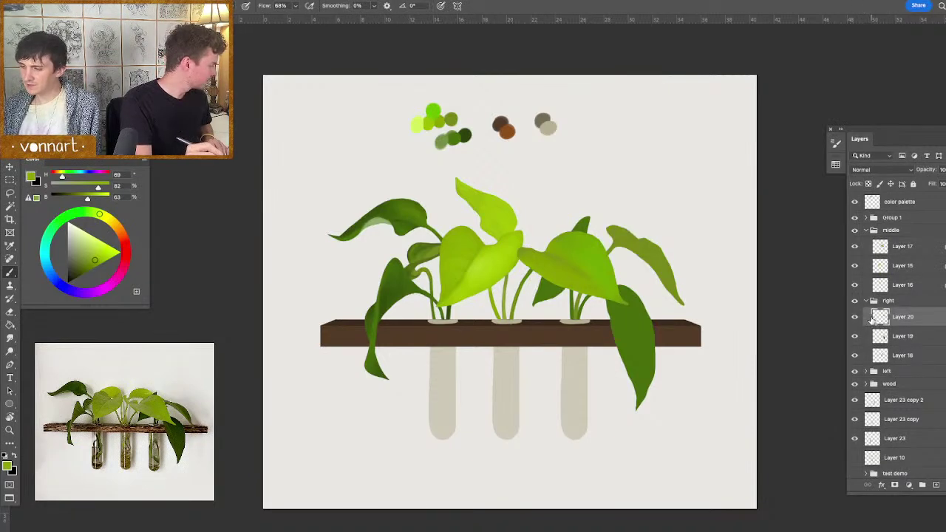
{"action": "left_click", "coordinate": [855, 318]}
{"action": "left_click", "coordinate": [856, 337]}
{"action": "left_click", "coordinate": [856, 337]}
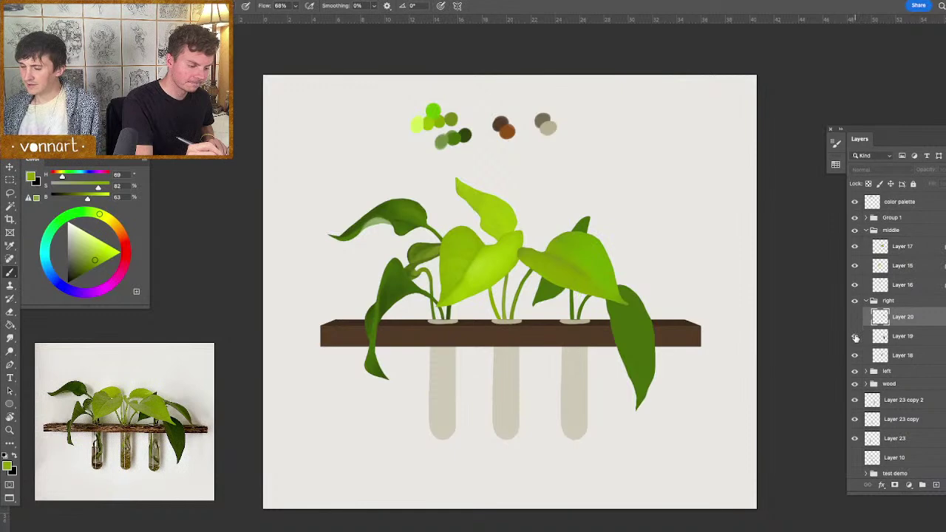
{"action": "left_click", "coordinate": [856, 317]}
{"action": "left_click", "coordinate": [879, 355]}
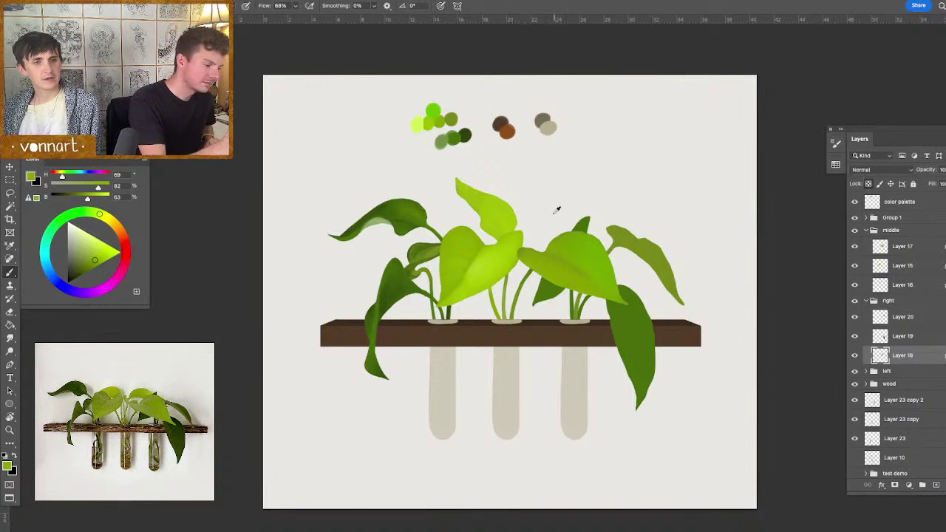
{"action": "left_click", "coordinate": [466, 136], "text": "alt"}
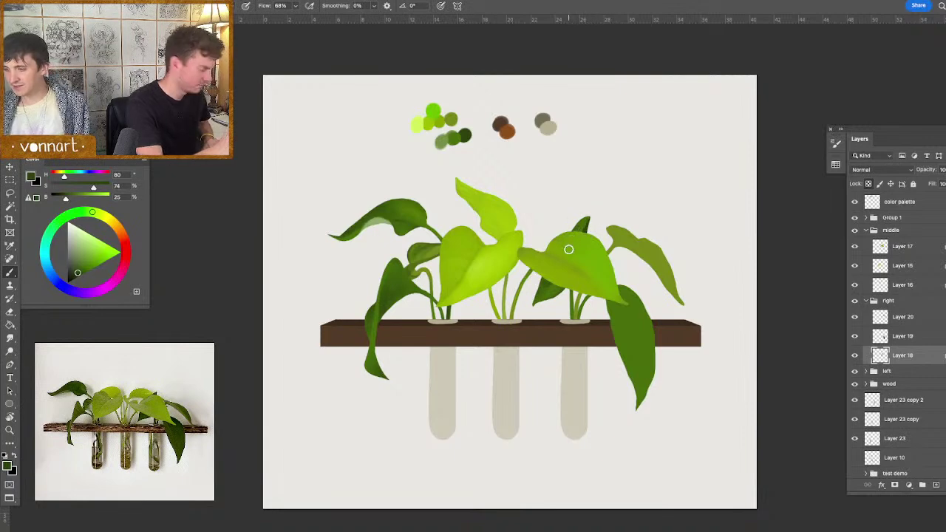
{"action": "left_click_drag", "start_coordinate": [565, 297], "coordinate": [566, 304]}
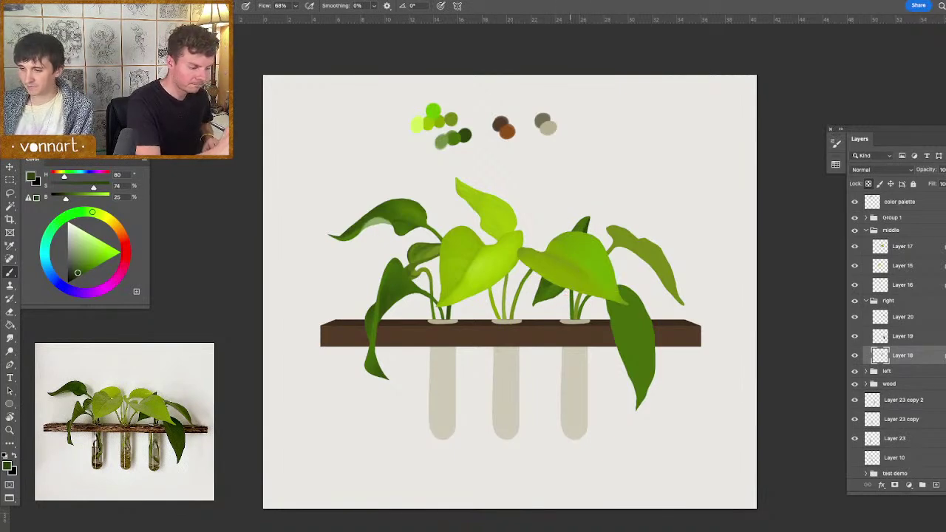
- On Layer 19, paint dark green shadows across the top, midrib and edges of the large drooping leaf
{"action": "left_click", "coordinate": [856, 337]}
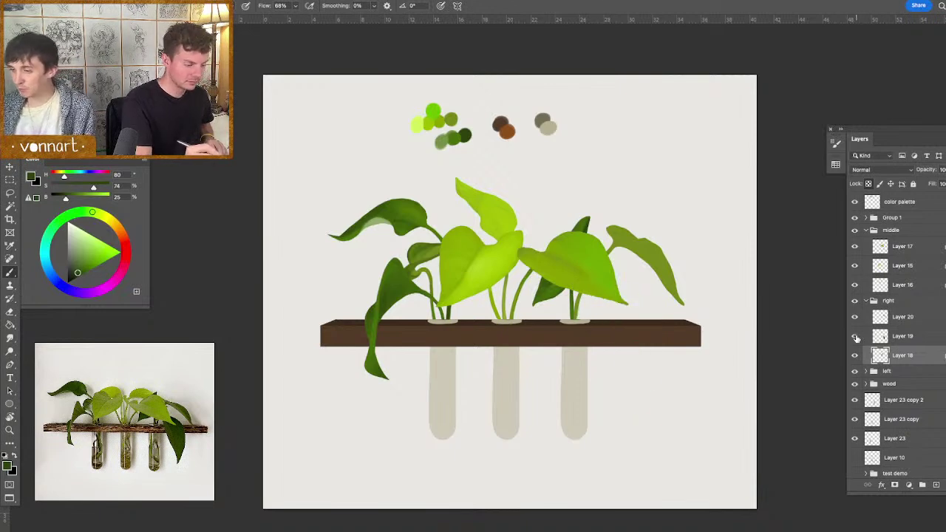
{"action": "left_click", "coordinate": [855, 337]}
{"action": "left_click", "coordinate": [872, 338]}
{"action": "left_click_drag", "start_coordinate": [604, 322], "coordinate": [603, 322]}
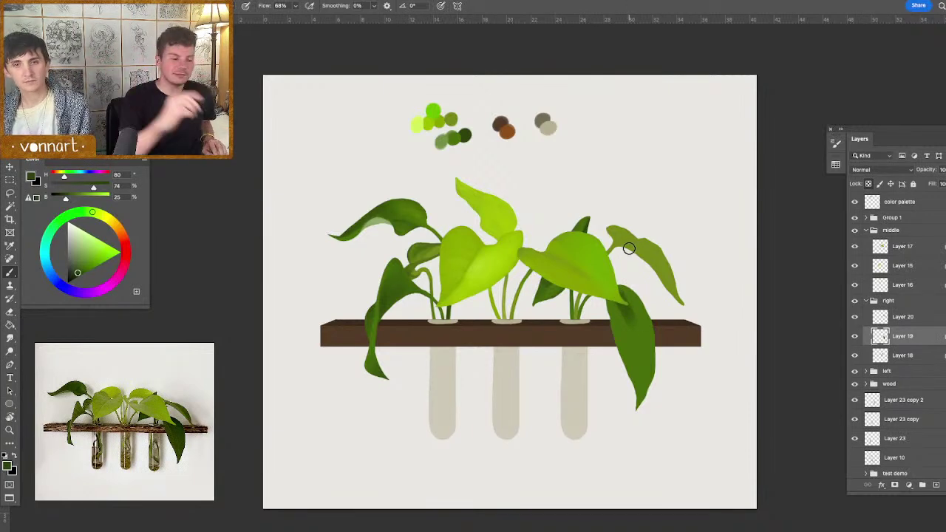
{"action": "left_click_drag", "start_coordinate": [627, 300], "coordinate": [634, 300]}
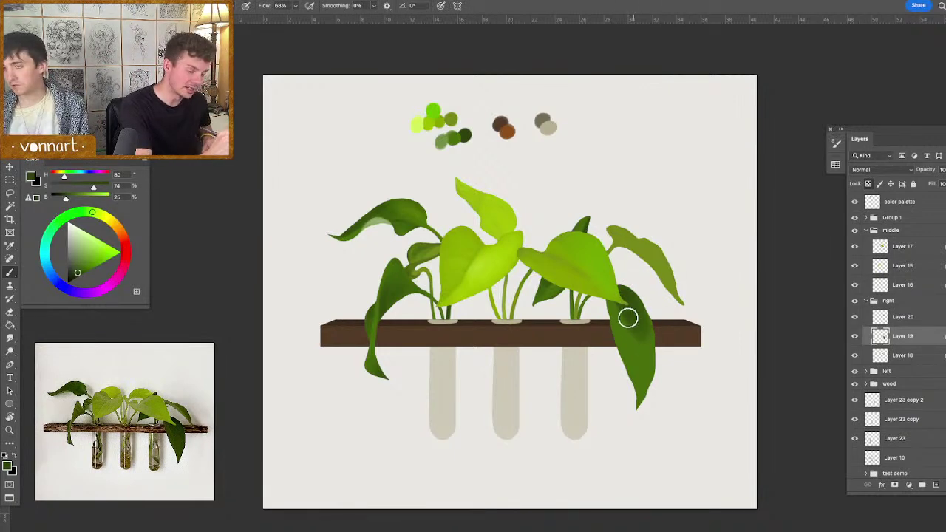
{"action": "left_click_drag", "start_coordinate": [640, 334], "coordinate": [609, 310]}
{"action": "left_click_drag", "start_coordinate": [613, 307], "coordinate": [615, 307]}
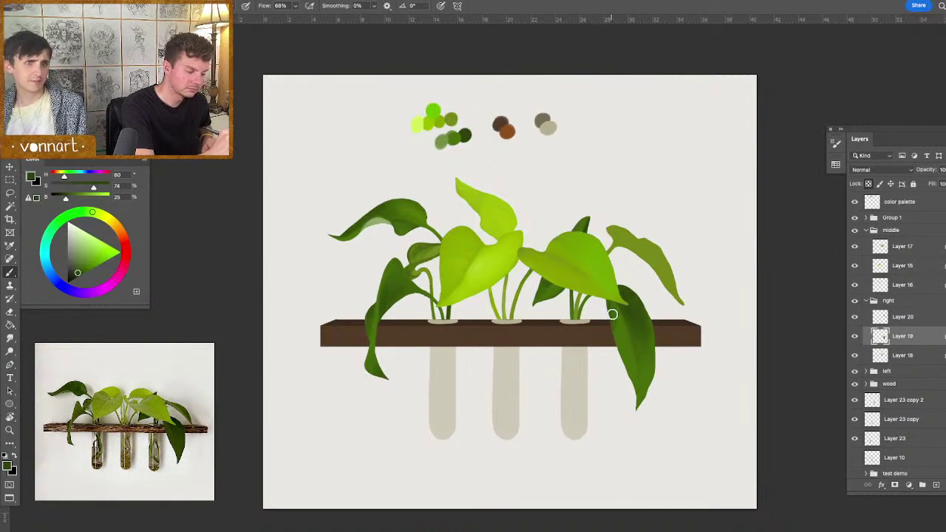
- Blend the drooping leaf's shadows down to its tip using greens sampled from the surrounding leaves
{"action": "left_click", "coordinate": [615, 314], "text": "alt"}
{"action": "left_click", "coordinate": [613, 306], "text": "alt"}
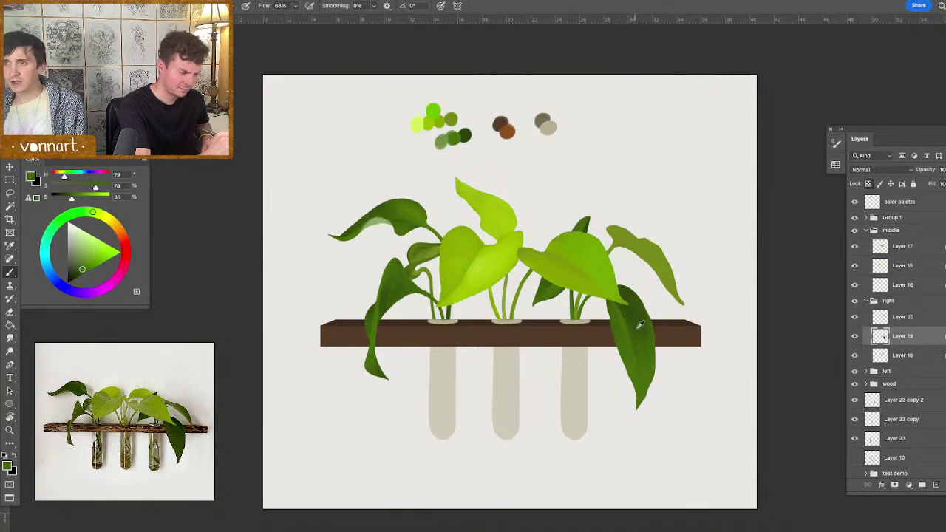
{"action": "left_click", "coordinate": [640, 329], "text": "alt"}
{"action": "left_click_drag", "start_coordinate": [641, 321], "coordinate": [644, 401]}
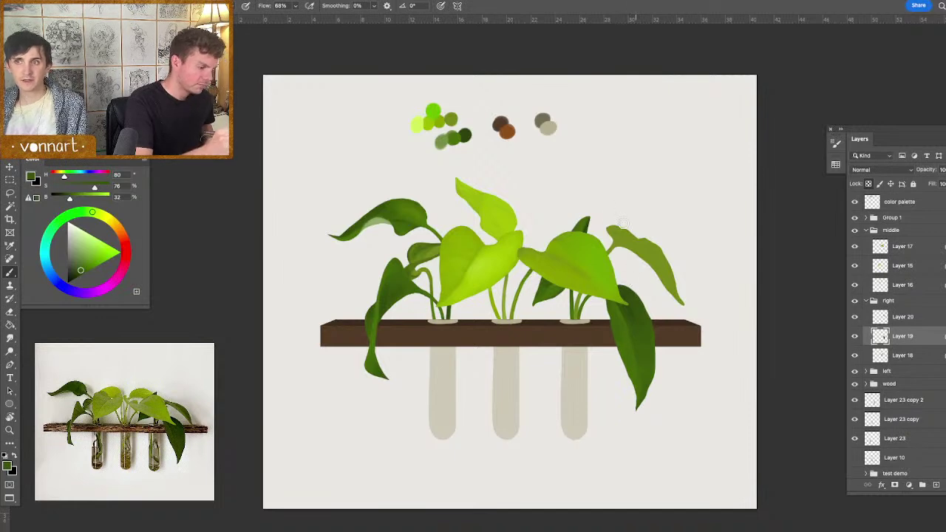
{"action": "left_click", "coordinate": [587, 227], "text": "alt"}
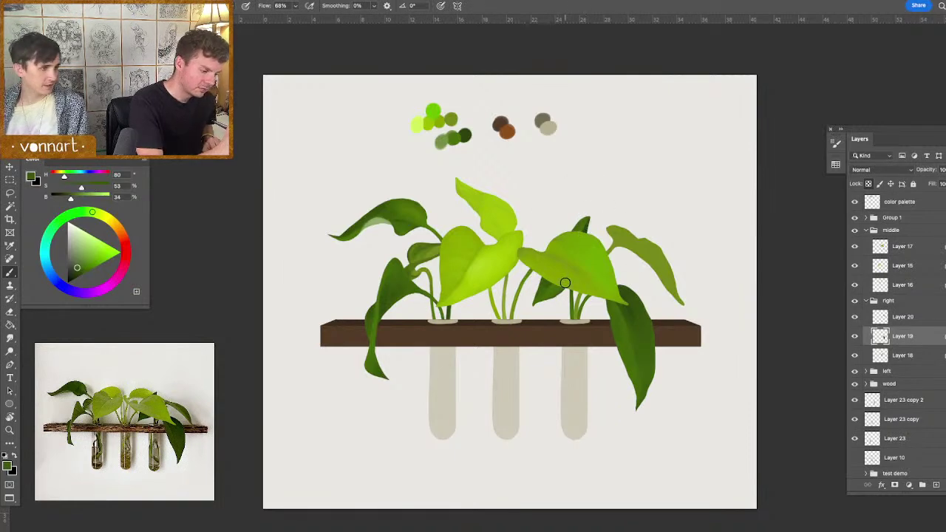
{"action": "left_click_drag", "start_coordinate": [607, 311], "coordinate": [605, 313]}
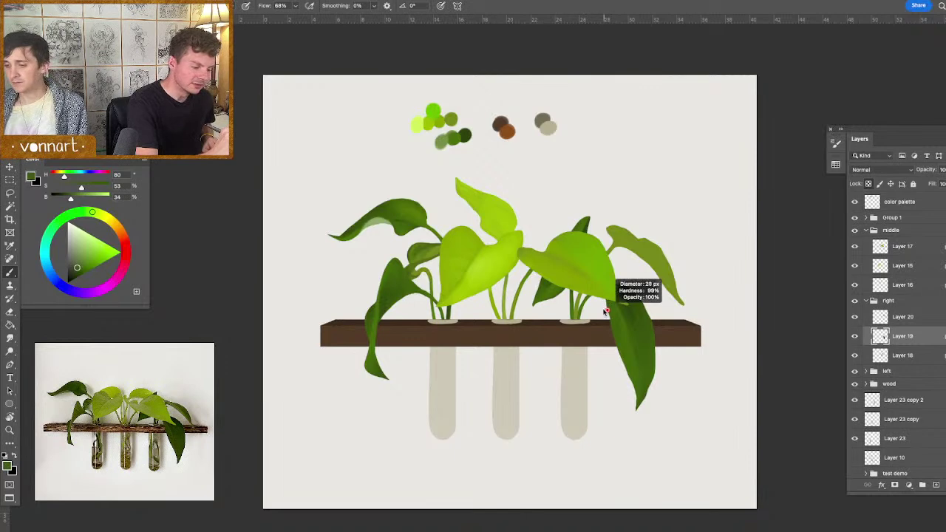
{"action": "left_click", "coordinate": [608, 293], "text": "alt"}
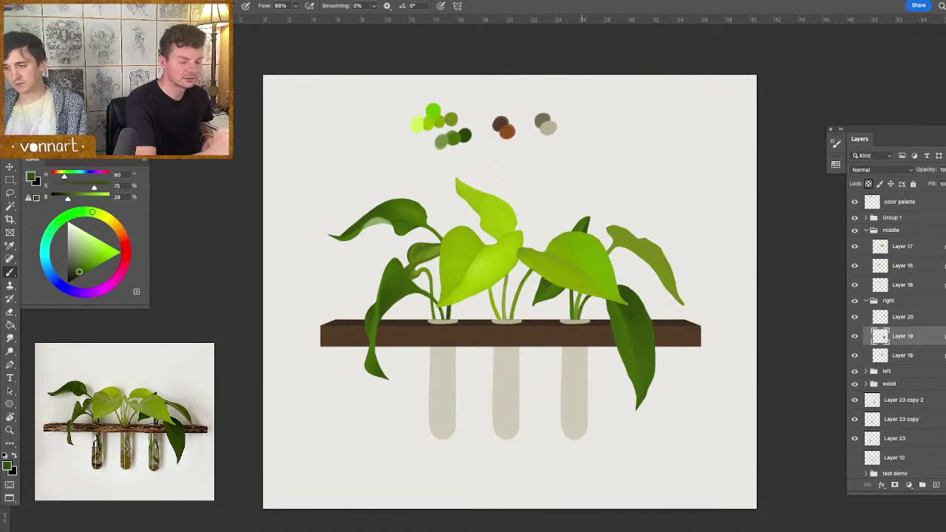
- On Layer 20, shade the upper right leaf with dark green and blend it using sampled mid-greens and a 15 px brush
{"action": "left_click", "coordinate": [856, 357]}
{"action": "left_click", "coordinate": [857, 356]}
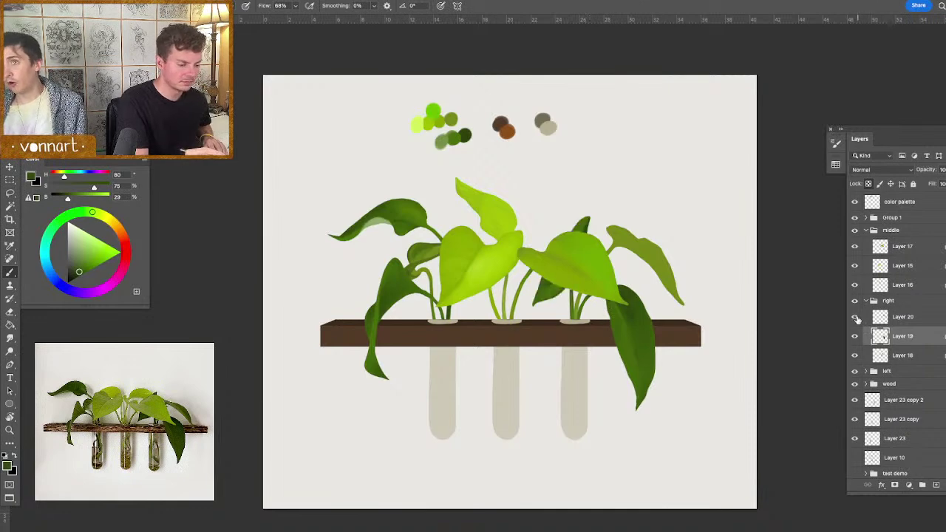
{"action": "left_click", "coordinate": [856, 318]}
{"action": "left_click", "coordinate": [856, 318]}
{"action": "left_click", "coordinate": [891, 316]}
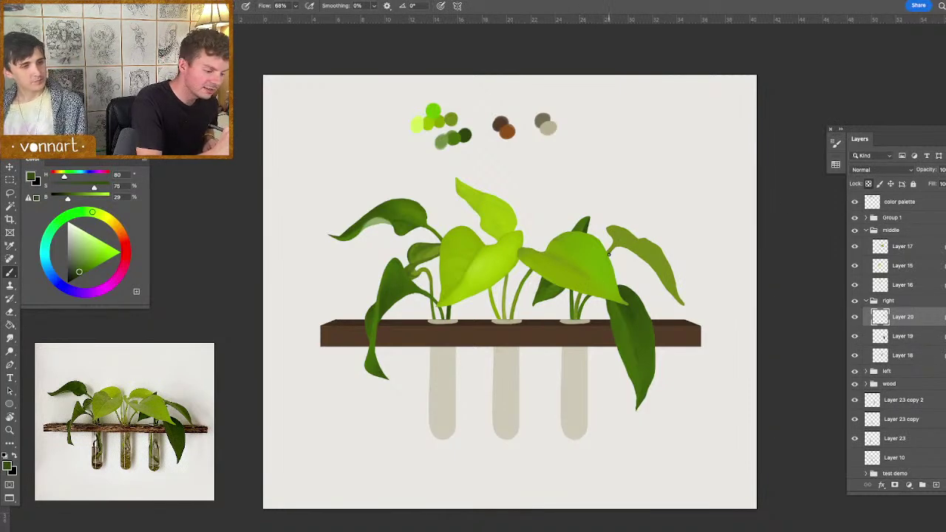
{"action": "left_click_drag", "start_coordinate": [618, 252], "coordinate": [622, 251]}
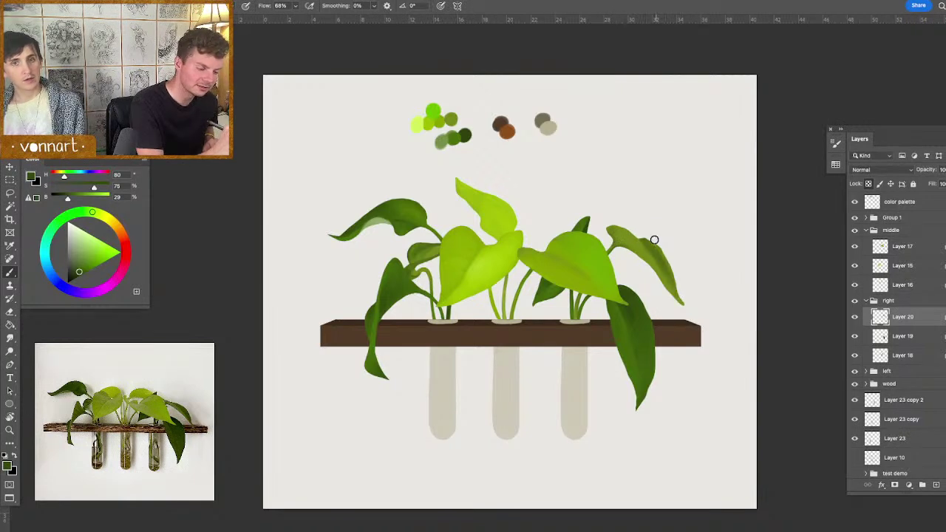
{"action": "left_click", "coordinate": [671, 275], "text": "alt"}
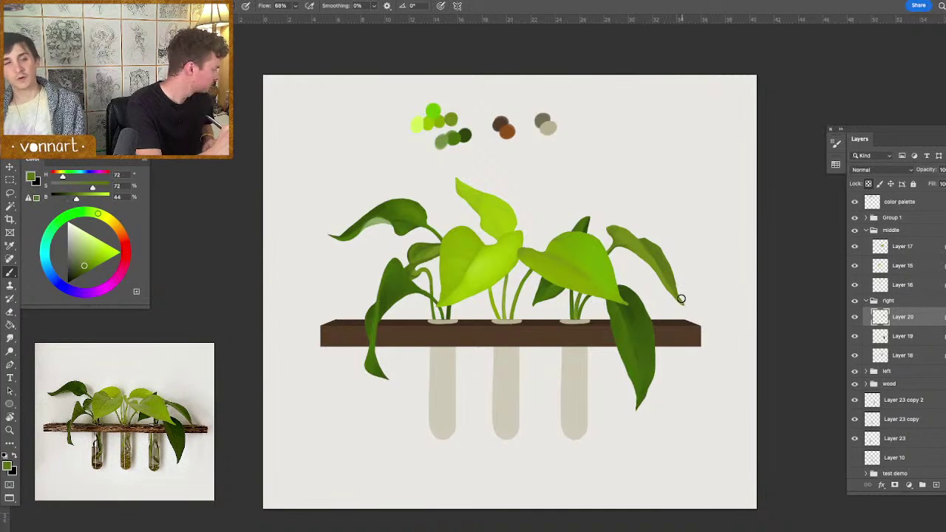
{"action": "left_click", "coordinate": [662, 256], "text": "alt"}
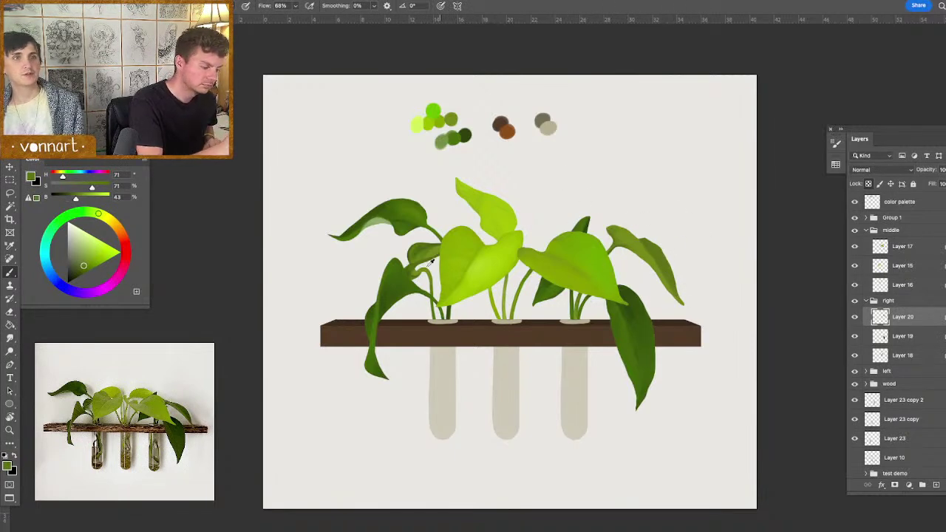
{"action": "left_click", "coordinate": [385, 213], "text": "alt"}
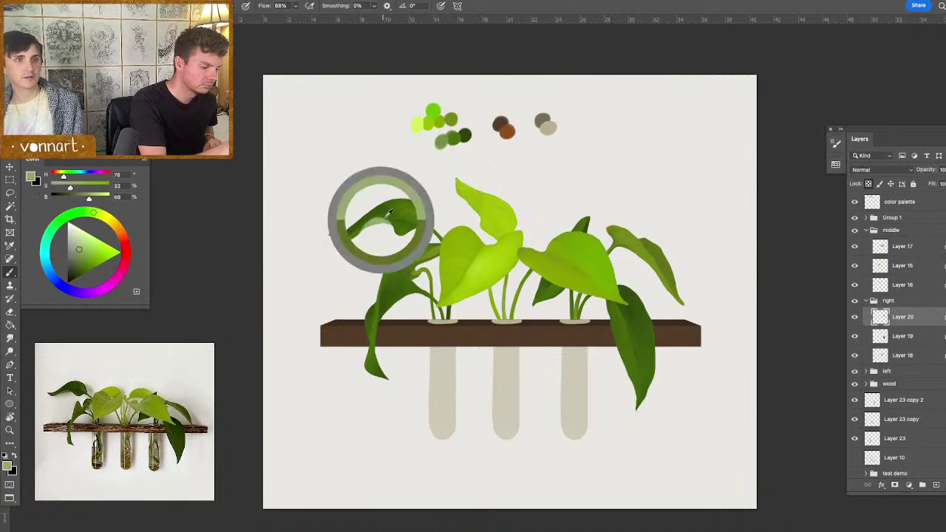
{"action": "left_click", "coordinate": [621, 238], "text": "alt"}
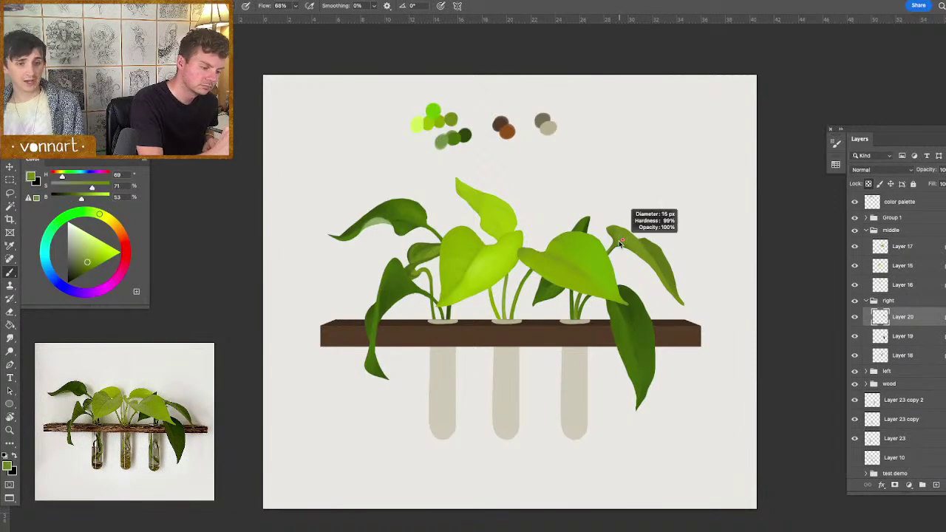
- Pick the palette's olive green and refine the drooping leaf's inner edge on Layer 19, blending with greens sampled from it
{"action": "left_click", "coordinate": [437, 125], "text": "alt"}
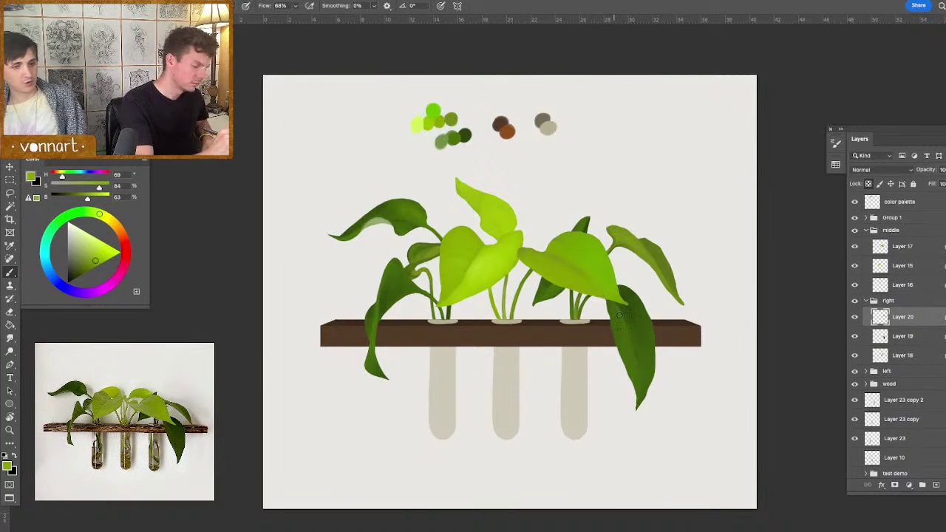
{"action": "left_click_drag", "start_coordinate": [629, 325], "coordinate": [628, 327]}
{"action": "left_click", "coordinate": [881, 342]}
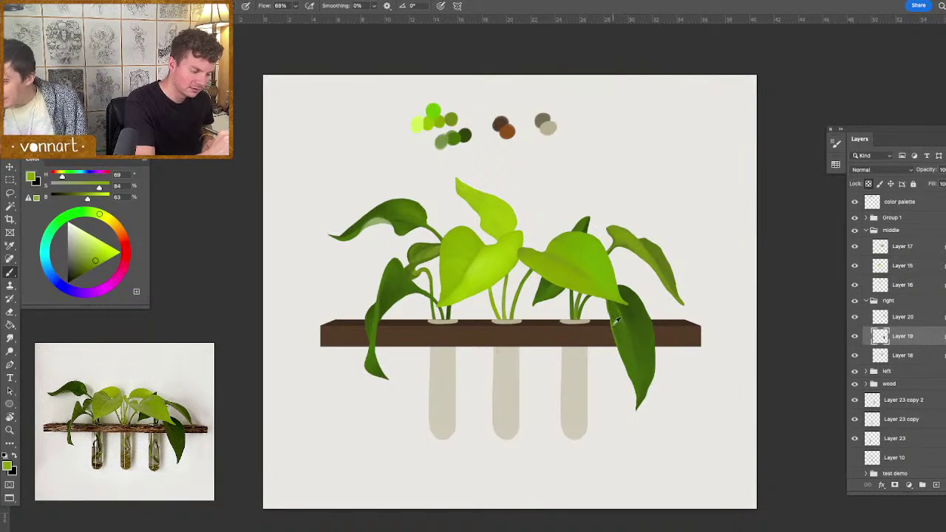
{"action": "left_click", "coordinate": [612, 326], "text": "alt"}
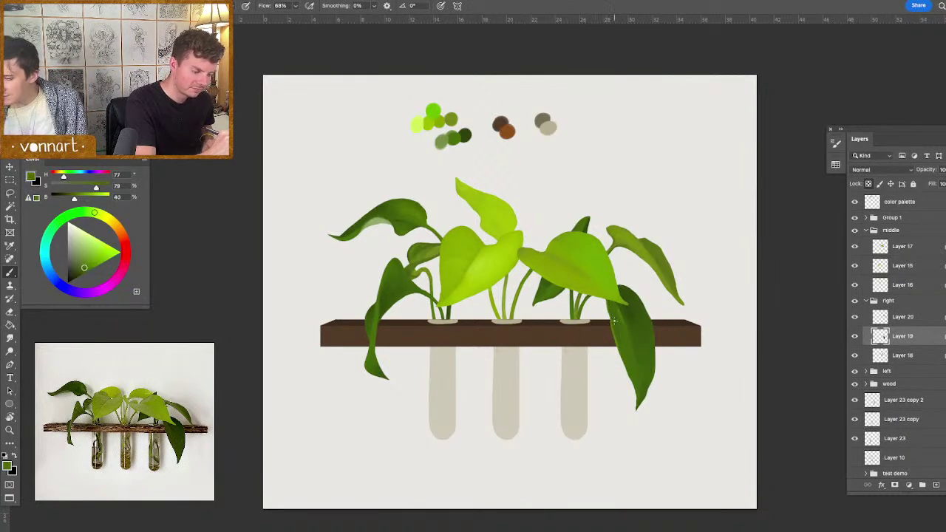
{"action": "left_click", "coordinate": [621, 337], "text": "alt"}
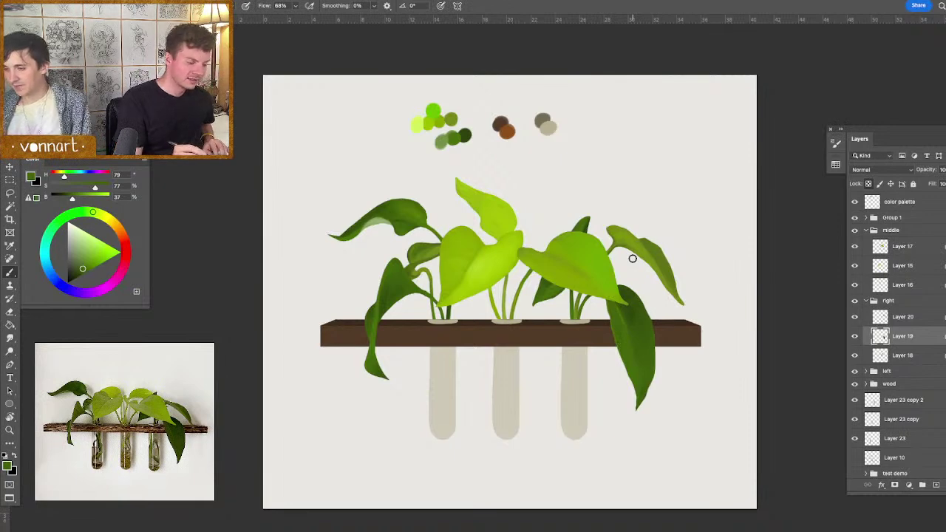
- On Layer 21 in the wood group, glaze the palette's orange-brown along the front face of the shelf
{"action": "left_click", "coordinate": [866, 384]}
{"action": "left_click", "coordinate": [856, 401]}
{"action": "left_click", "coordinate": [855, 401]}
{"action": "left_click", "coordinate": [880, 402]}
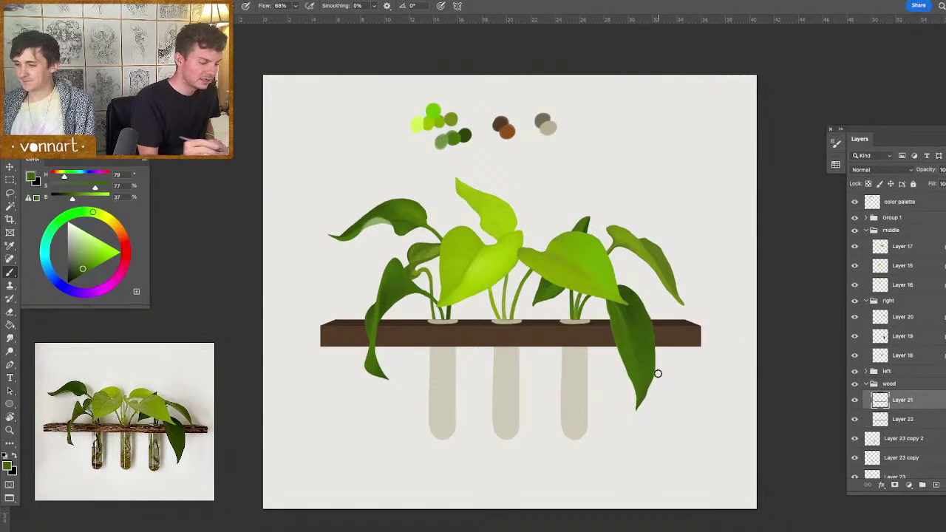
{"action": "left_click", "coordinate": [506, 131], "text": "alt"}
{"action": "mouse_move", "coordinate": [518, 342]}
{"action": "left_mouse_down"}
{"action": "mouse_move", "coordinate": [539, 344]}
{"action": "mouse_move", "coordinate": [415, 350]}
{"action": "mouse_move", "coordinate": [623, 333]}
{"action": "mouse_move", "coordinate": [351, 349]}
{"action": "mouse_move", "coordinate": [630, 337]}
{"action": "left_mouse_up"}
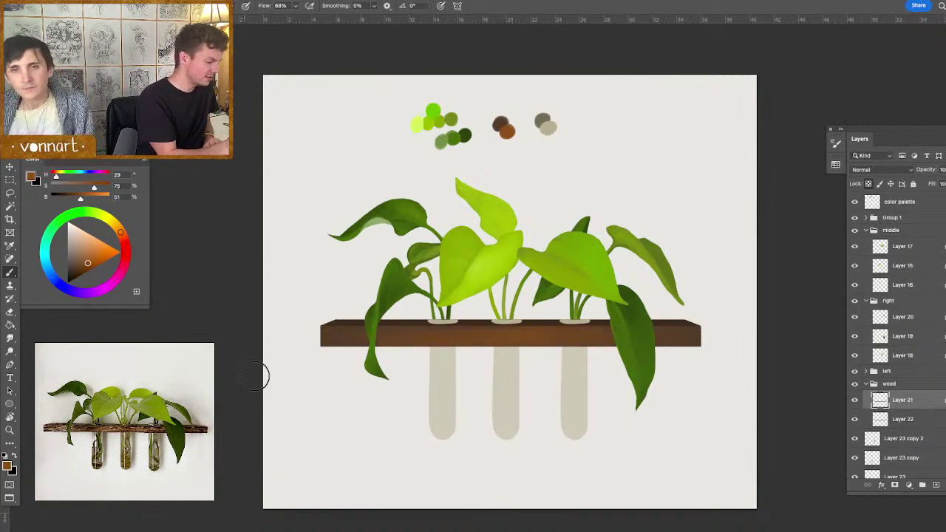
{"action": "left_click_drag", "start_coordinate": [427, 342], "coordinate": [415, 340]}
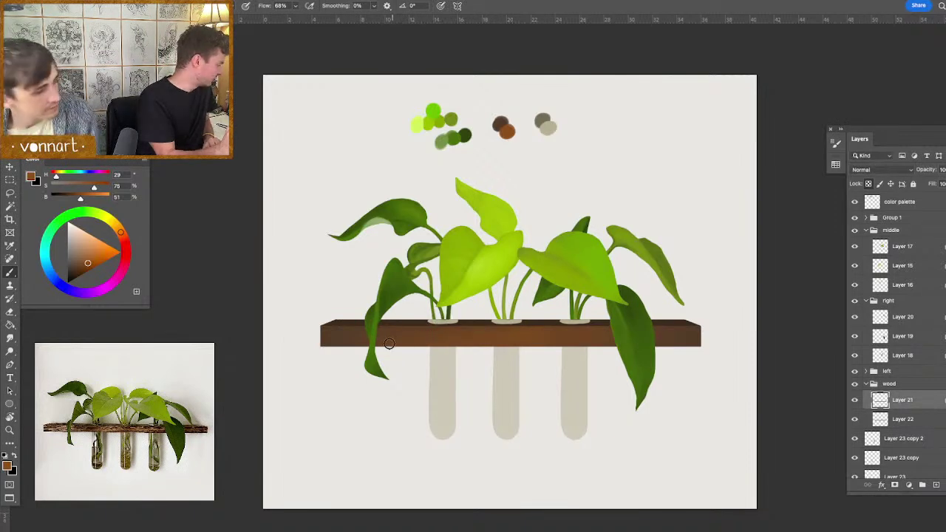
- Brush soft light tan highlights (H 29, S 37, B 90) onto the shelf's front face around the left leaf and across the middle
{"action": "left_click", "coordinate": [82, 238]}
{"action": "left_click_drag", "start_coordinate": [82, 238], "coordinate": [85, 237]}
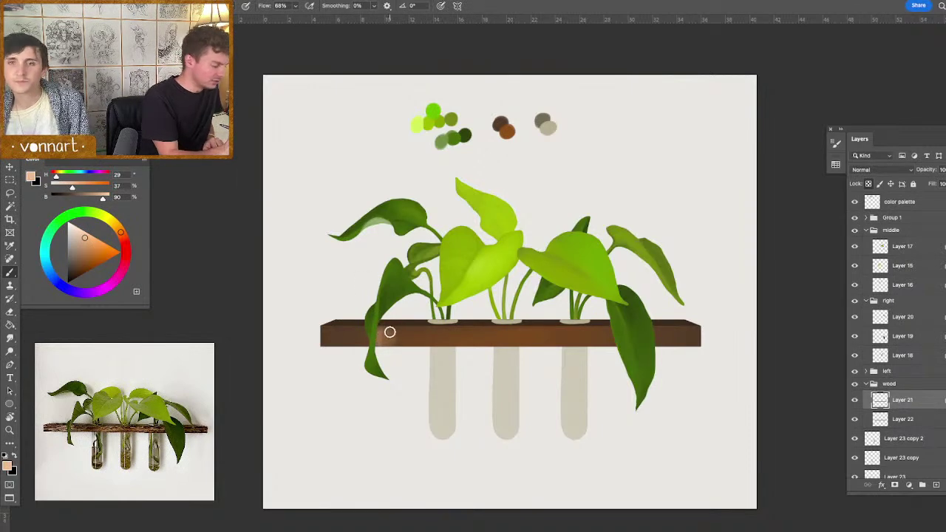
{"action": "left_click_drag", "start_coordinate": [382, 341], "coordinate": [391, 342]}
{"action": "left_click_drag", "start_coordinate": [385, 338], "coordinate": [358, 339]}
{"action": "mouse_move", "coordinate": [374, 330]}
{"action": "left_mouse_down"}
{"action": "mouse_move", "coordinate": [349, 334]}
{"action": "mouse_move", "coordinate": [360, 335]}
{"action": "left_mouse_up"}
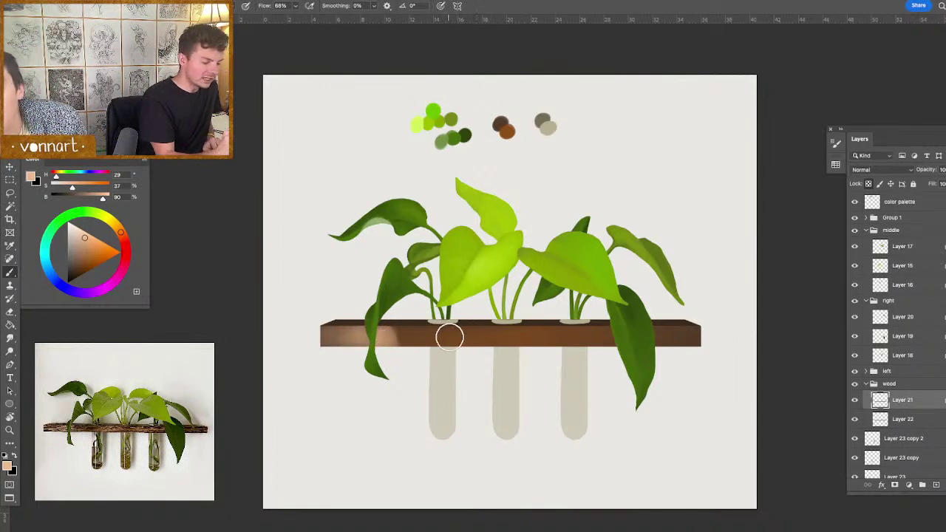
{"action": "mouse_move", "coordinate": [467, 336]}
{"action": "left_mouse_down"}
{"action": "mouse_move", "coordinate": [583, 337]}
{"action": "mouse_move", "coordinate": [520, 345]}
{"action": "mouse_move", "coordinate": [590, 335]}
{"action": "mouse_move", "coordinate": [451, 341]}
{"action": "mouse_move", "coordinate": [622, 334]}
{"action": "left_mouse_up"}
{"action": "mouse_move", "coordinate": [559, 338]}
{"action": "left_mouse_down"}
{"action": "mouse_move", "coordinate": [642, 336]}
{"action": "mouse_move", "coordinate": [483, 335]}
{"action": "left_mouse_up"}
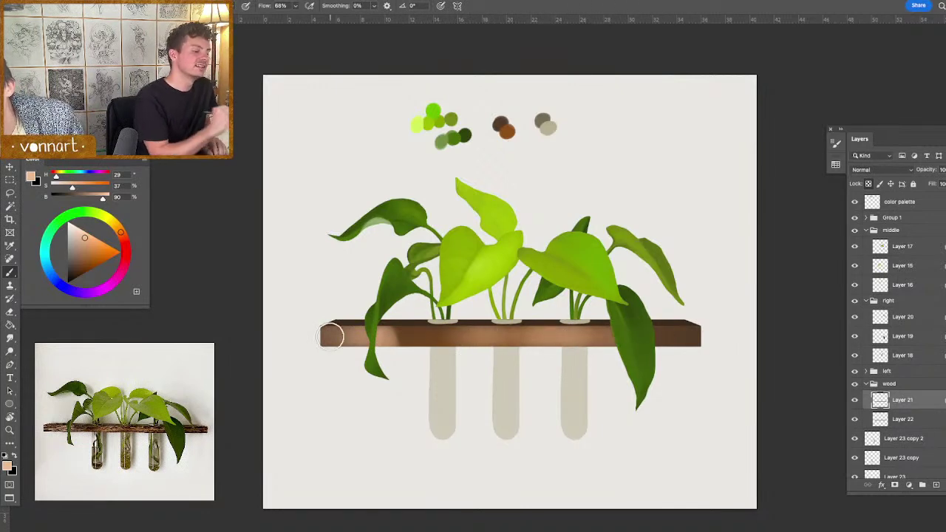
{"action": "left_click_drag", "start_coordinate": [613, 352], "coordinate": [570, 344]}
- Sample the dark brown at the shelf's right end and blend it along the front face's lower and upper edges
{"action": "left_click", "coordinate": [672, 334], "text": "alt"}
{"action": "left_click_drag", "start_coordinate": [642, 338], "coordinate": [469, 346]}
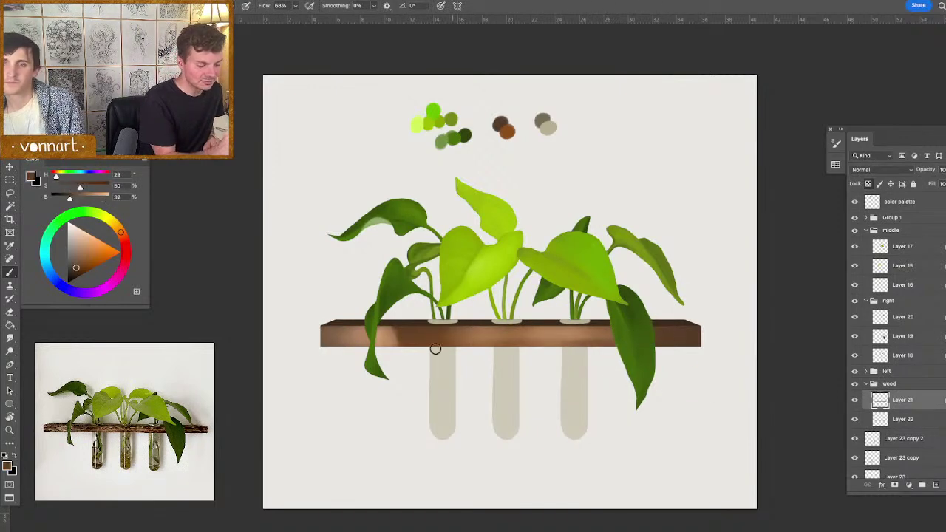
{"action": "left_click_drag", "start_coordinate": [597, 328], "coordinate": [529, 328]}
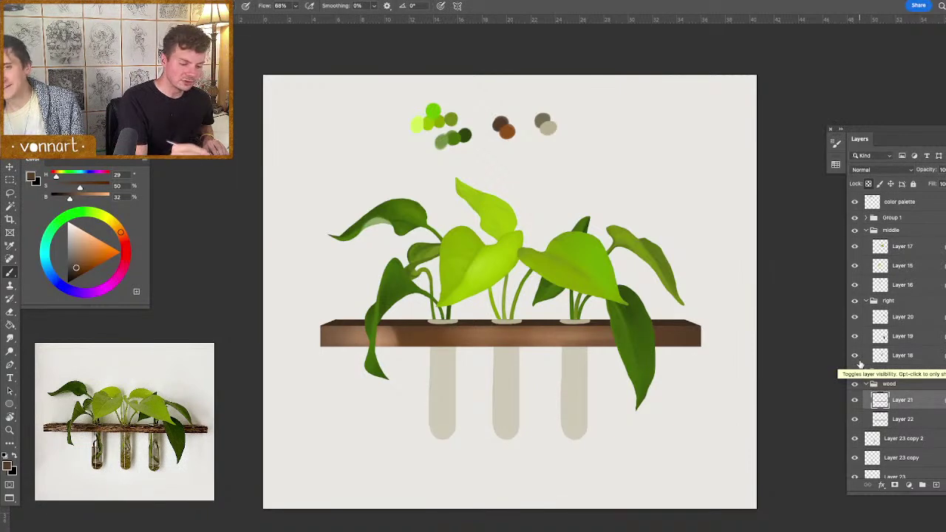
- Add a new layer above Layer 10 and paint a soft shadow behind the left plant's stems with the palette's dark grey
{"action": "scroll", "coordinate": [880, 384], "scroll_direction": "down", "scroll_amount": 3}
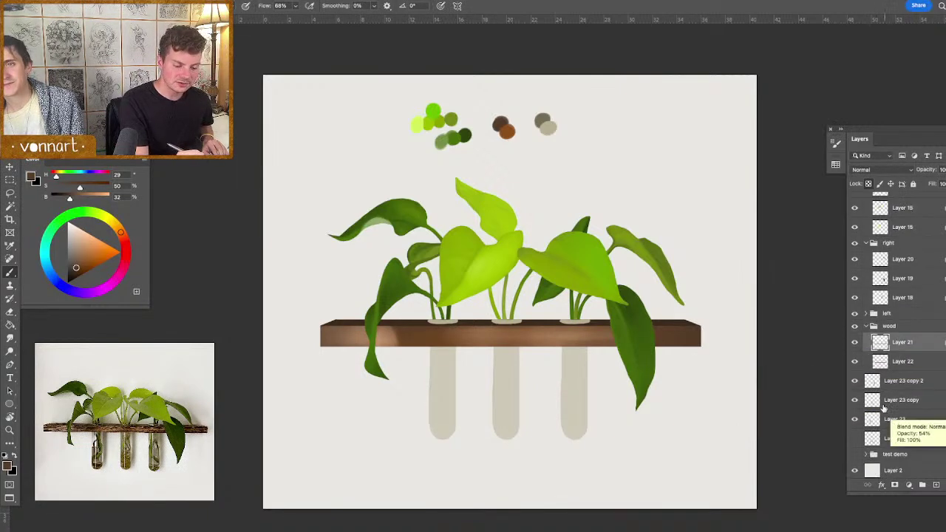
{"action": "left_click", "coordinate": [893, 442]}
{"action": "left_click", "coordinate": [936, 485]}
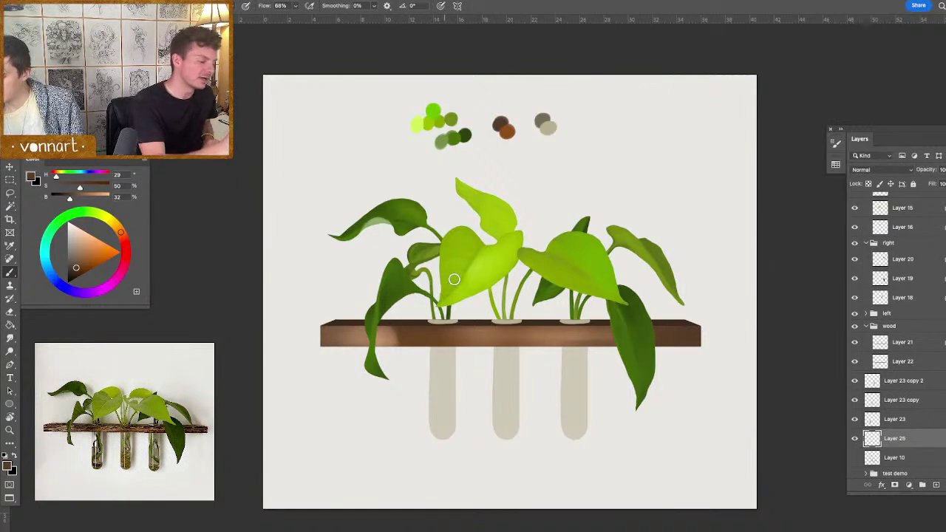
{"action": "left_click", "coordinate": [541, 120], "text": "alt"}
{"action": "mouse_move", "coordinate": [486, 263]}
{"action": "left_mouse_down"}
{"action": "mouse_move", "coordinate": [505, 156]}
{"action": "mouse_move", "coordinate": [496, 114]}
{"action": "left_mouse_up"}
{"action": "mouse_move", "coordinate": [466, 291]}
{"action": "left_mouse_down"}
{"action": "mouse_move", "coordinate": [438, 313]}
{"action": "mouse_move", "coordinate": [446, 315]}
{"action": "mouse_move", "coordinate": [422, 270]}
{"action": "mouse_move", "coordinate": [437, 256]}
{"action": "mouse_move", "coordinate": [423, 272]}
{"action": "left_mouse_up"}
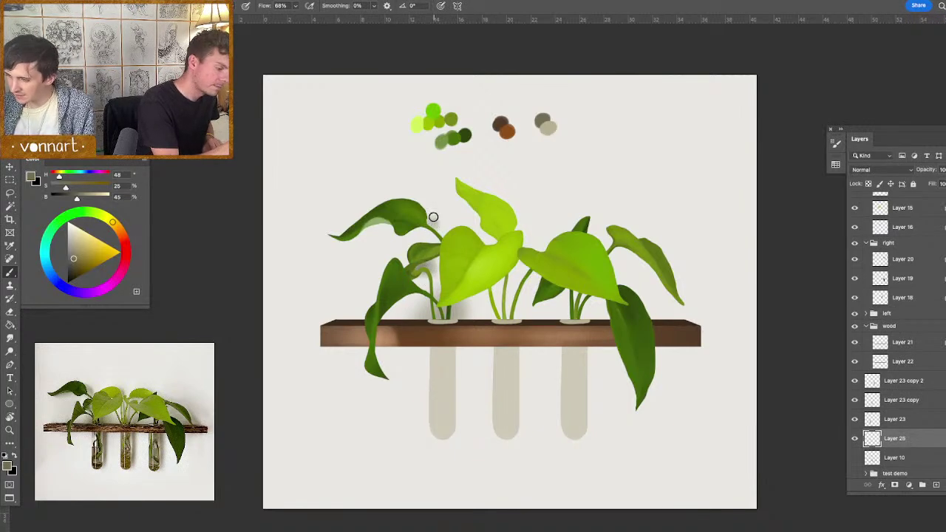
- Paint soft grey cast shadows behind the upper left leaf and below the shelf beside the left test tube
{"action": "left_click_drag", "start_coordinate": [429, 223], "coordinate": [416, 219]}
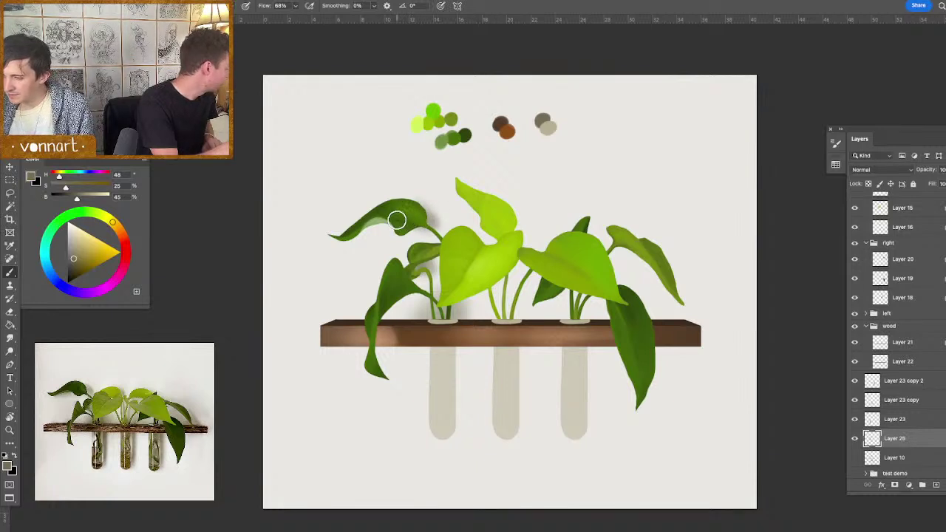
{"action": "left_click_drag", "start_coordinate": [391, 220], "coordinate": [353, 234]}
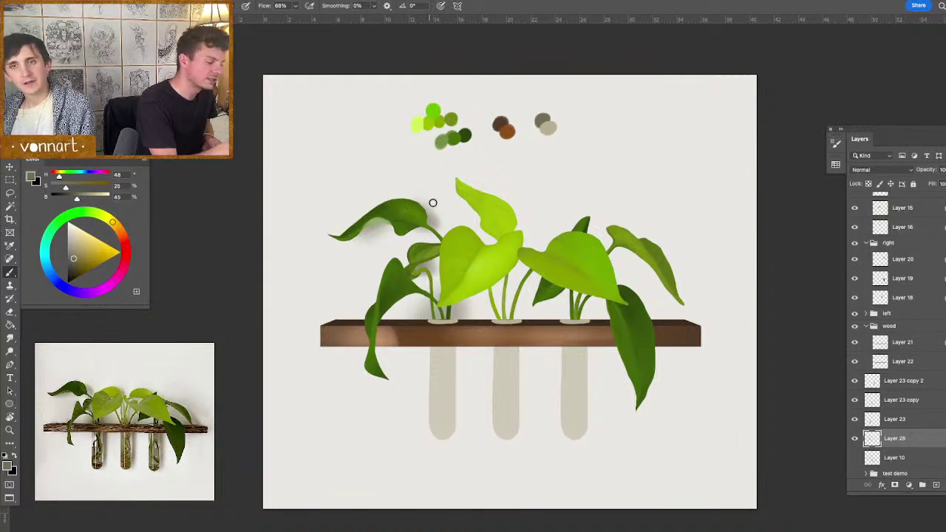
{"action": "left_click_drag", "start_coordinate": [390, 216], "coordinate": [394, 218]}
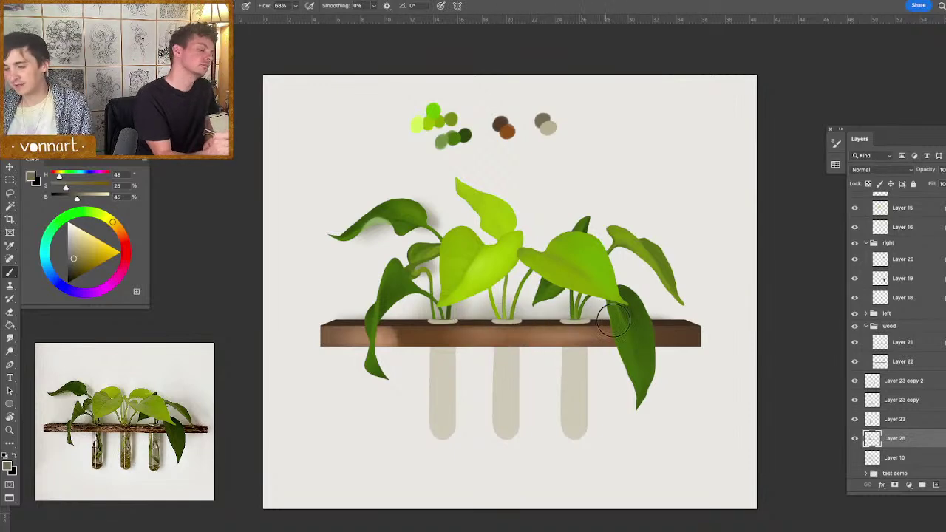
{"action": "left_click_drag", "start_coordinate": [495, 358], "coordinate": [479, 360]}
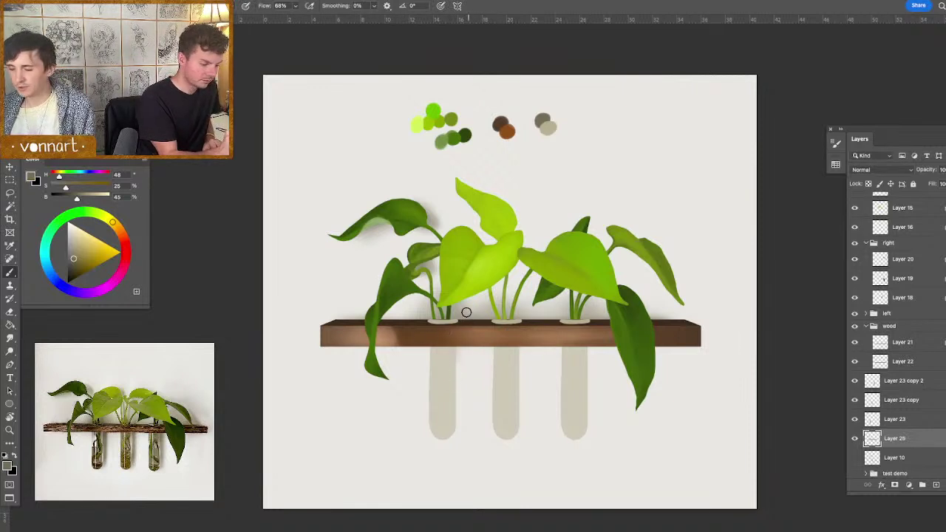
- Enlarge the brush and paint a soft grey shadow behind the upper right leaf, redoing the first stroke
{"action": "key", "text": "bracketright"}
{"action": "key", "text": "bracketright"}
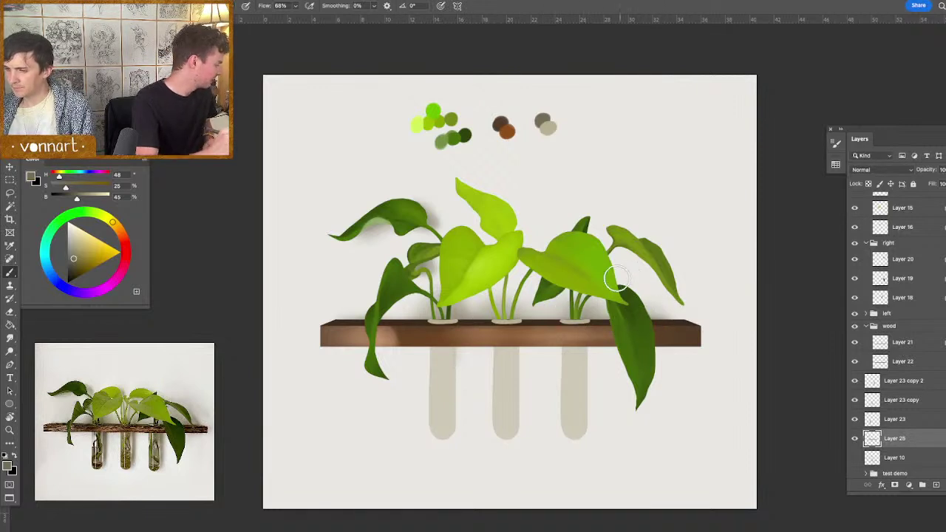
{"action": "left_click_drag", "start_coordinate": [658, 301], "coordinate": [637, 299]}
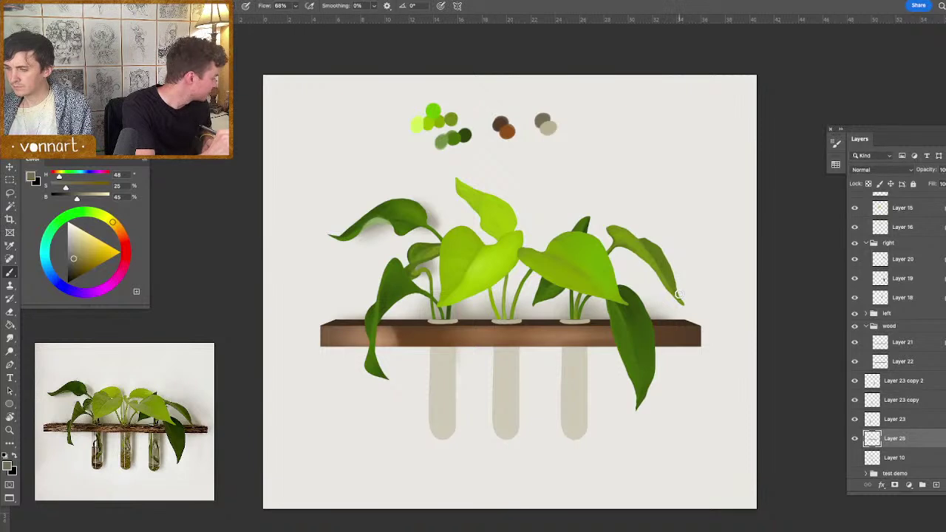
{"action": "key", "text": "super+z"}
{"action": "left_click_drag", "start_coordinate": [674, 277], "coordinate": [676, 301]}
{"action": "left_click_drag", "start_coordinate": [632, 281], "coordinate": [649, 284]}
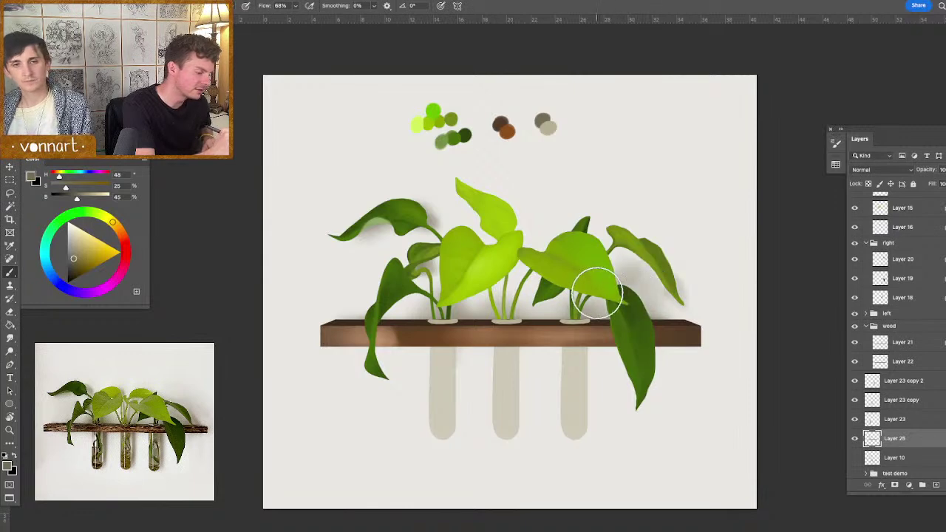
- Paint grey cast shadows on Layer 25 behind the middle plant's leaves and stems and beside the right plant's stems
{"action": "mouse_move", "coordinate": [521, 282]}
{"action": "left_mouse_down"}
{"action": "mouse_move", "coordinate": [491, 285]}
{"action": "mouse_move", "coordinate": [512, 287]}
{"action": "left_mouse_up"}
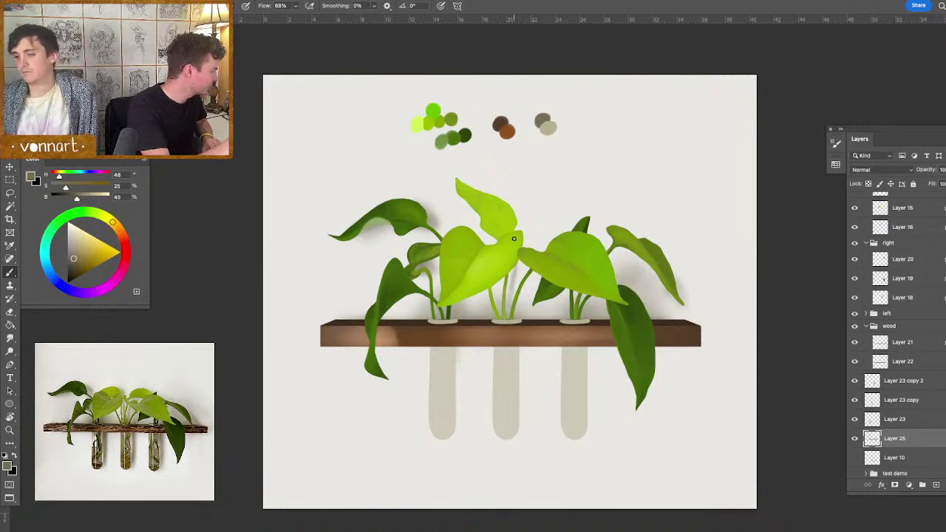
{"action": "left_click_drag", "start_coordinate": [517, 222], "coordinate": [520, 230]}
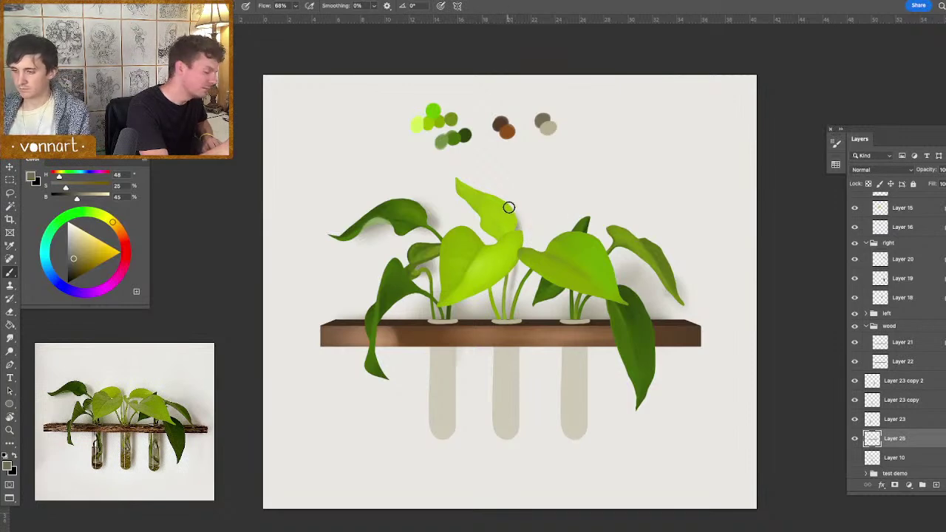
{"action": "left_click_drag", "start_coordinate": [532, 291], "coordinate": [525, 291]}
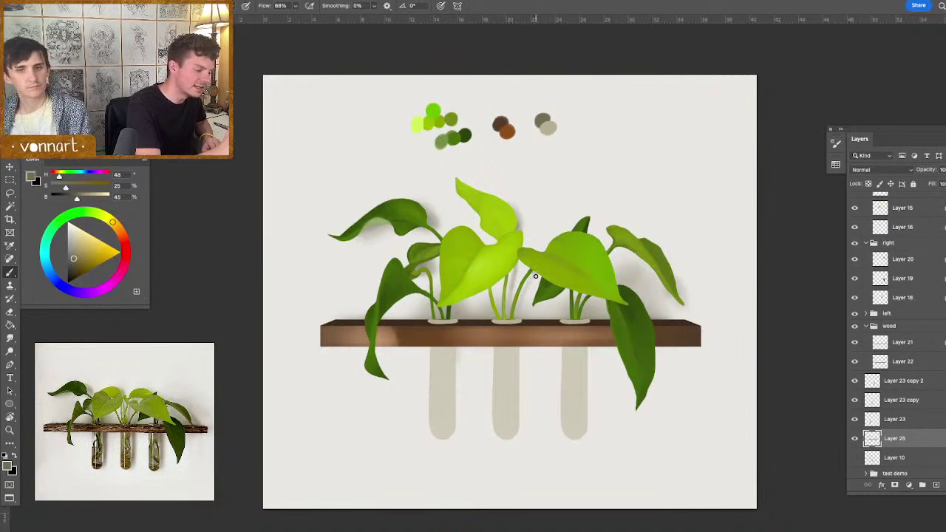
{"action": "left_click_drag", "start_coordinate": [538, 282], "coordinate": [517, 297]}
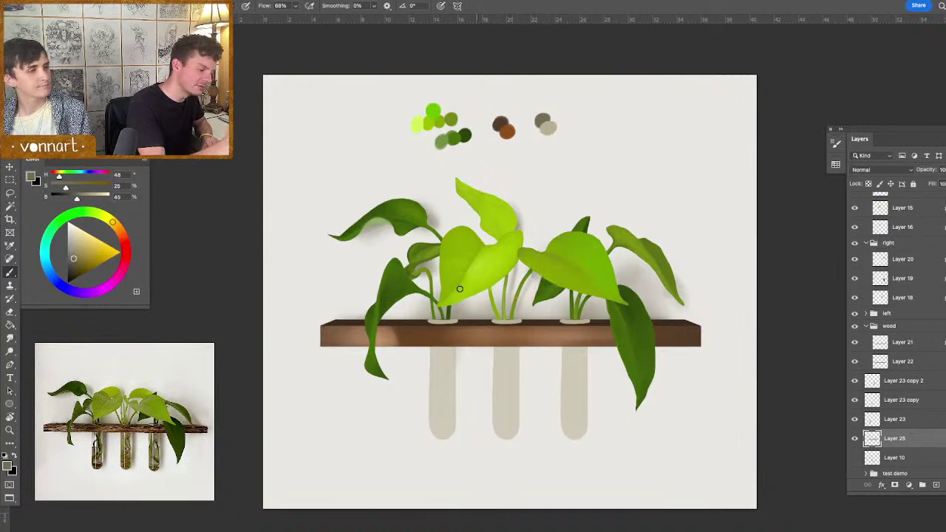
{"action": "left_click_drag", "start_coordinate": [456, 308], "coordinate": [453, 307]}
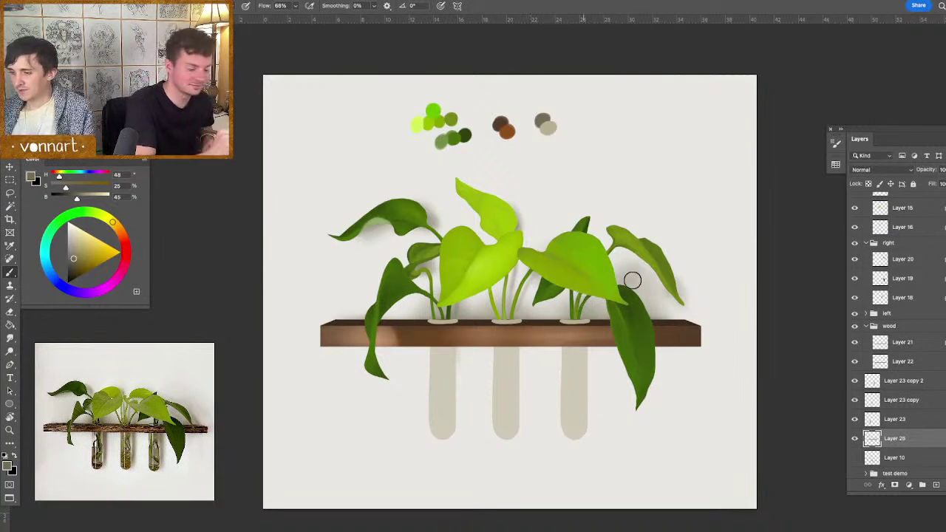
{"action": "left_click_drag", "start_coordinate": [608, 312], "coordinate": [601, 313]}
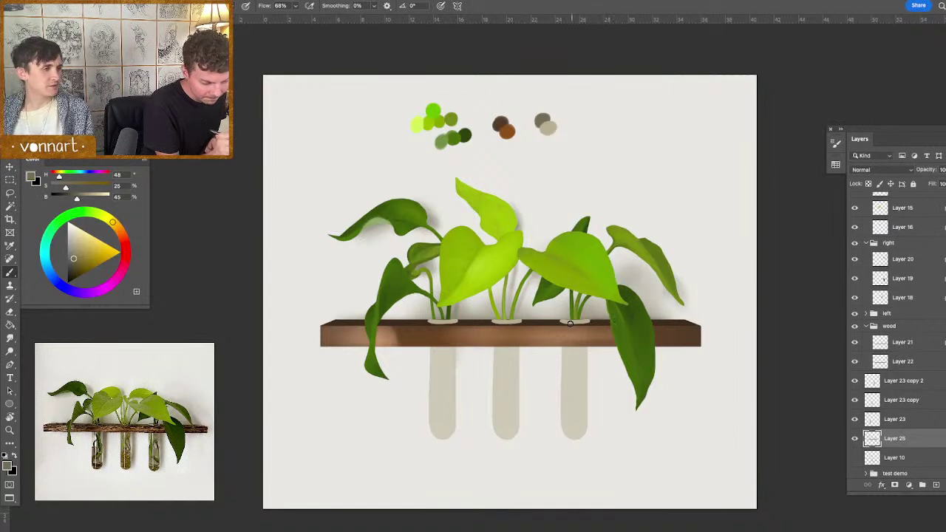
{"action": "left_click_drag", "start_coordinate": [540, 326], "coordinate": [381, 337]}
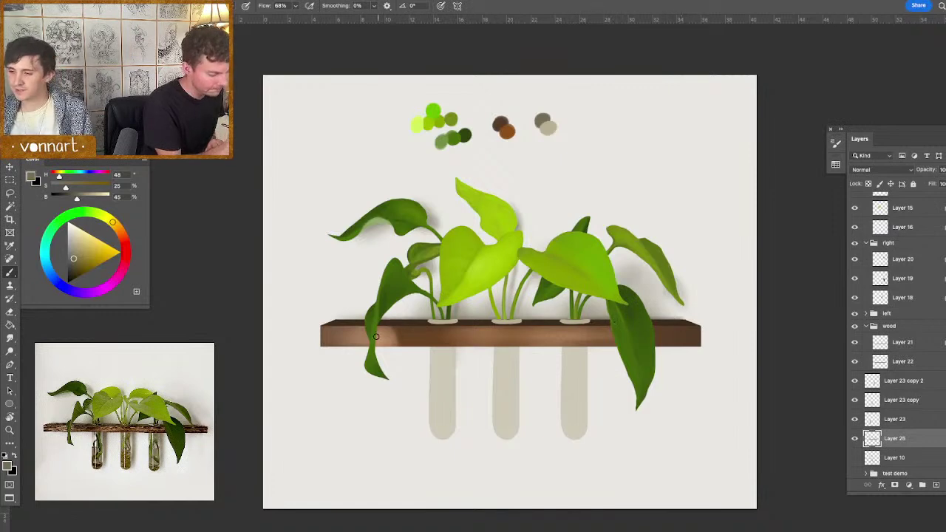
- Show the underdrawing on Layer 10 and add a new layer directly above it
{"action": "key", "text": "e"}
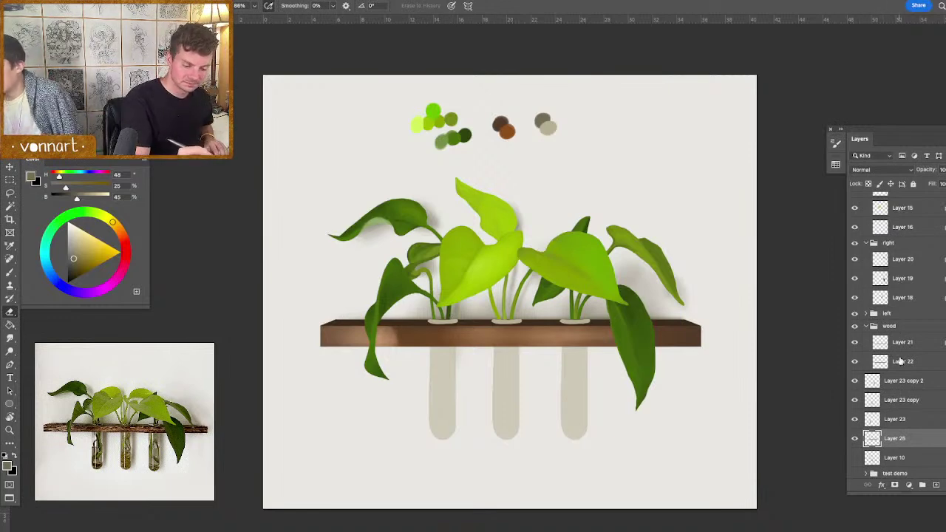
{"action": "scroll", "coordinate": [899, 333], "scroll_direction": "down", "scroll_amount": 1}
{"action": "left_click", "coordinate": [855, 437]}
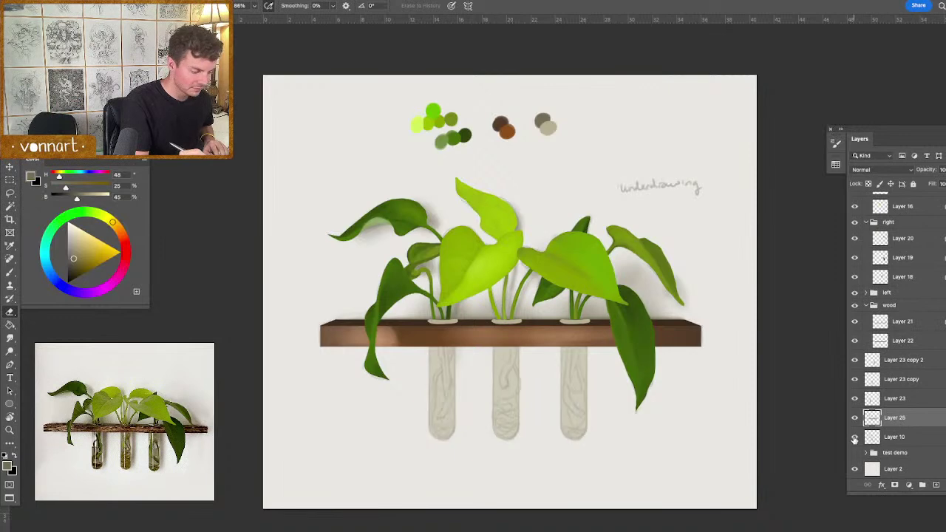
{"action": "left_click", "coordinate": [882, 437]}
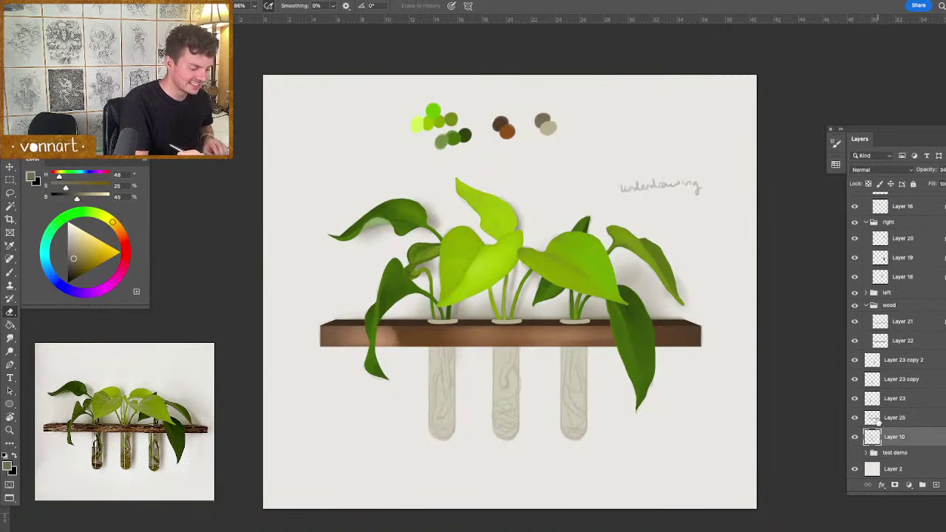
{"action": "left_click", "coordinate": [936, 485]}
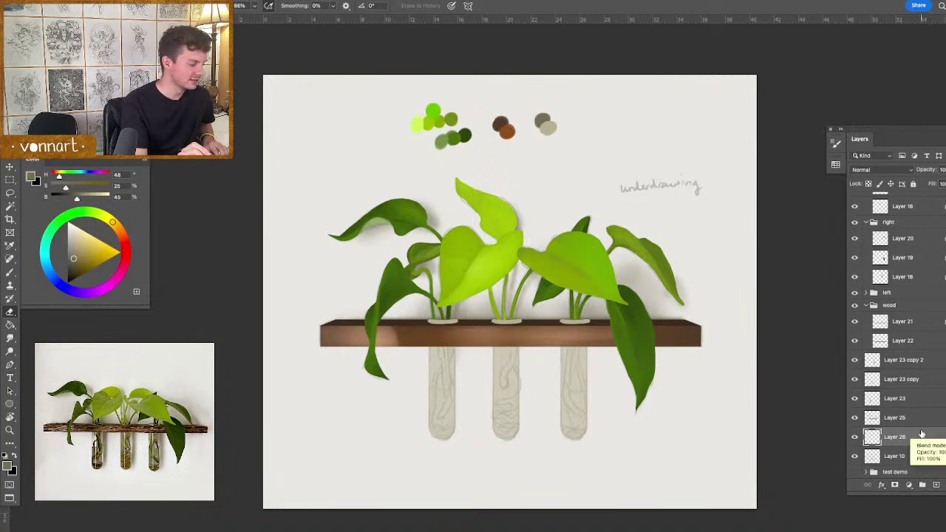
- Sample a dark stem green, then outline a narrow curved stem inside the left test tube with a Lasso selection
{"action": "key", "text": "b"}
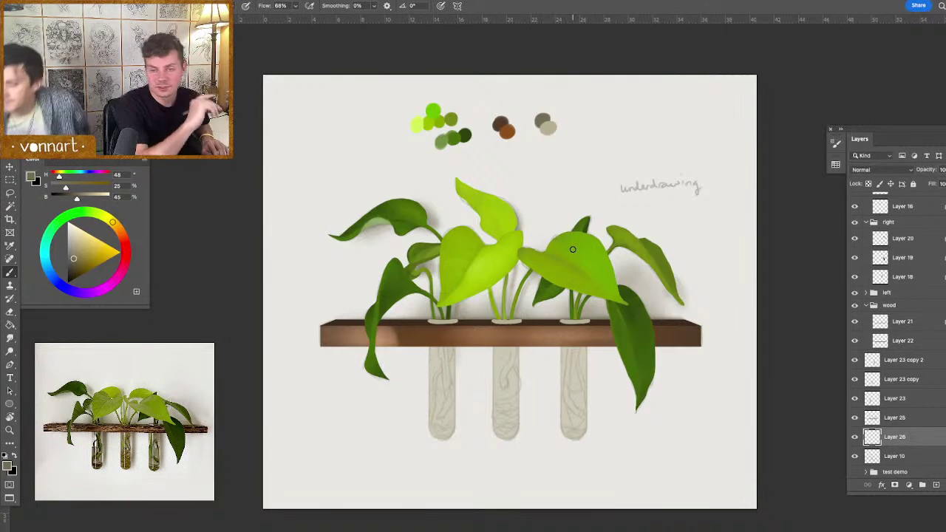
{"action": "scroll", "coordinate": [573, 250], "scroll_direction": "up", "scroll_amount": 5}
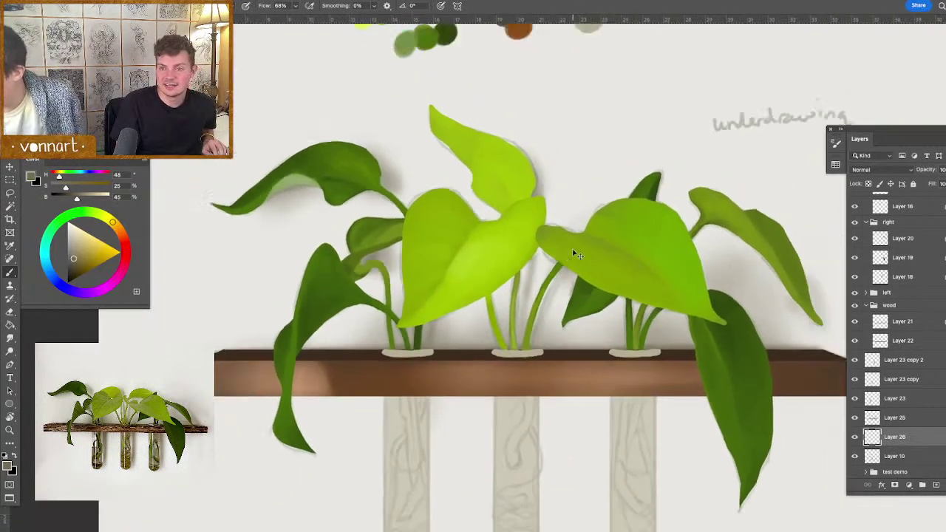
{"action": "scroll", "coordinate": [573, 249], "scroll_direction": "down", "scroll_amount": 5}
{"action": "scroll", "coordinate": [573, 250], "scroll_direction": "up", "scroll_amount": 5}
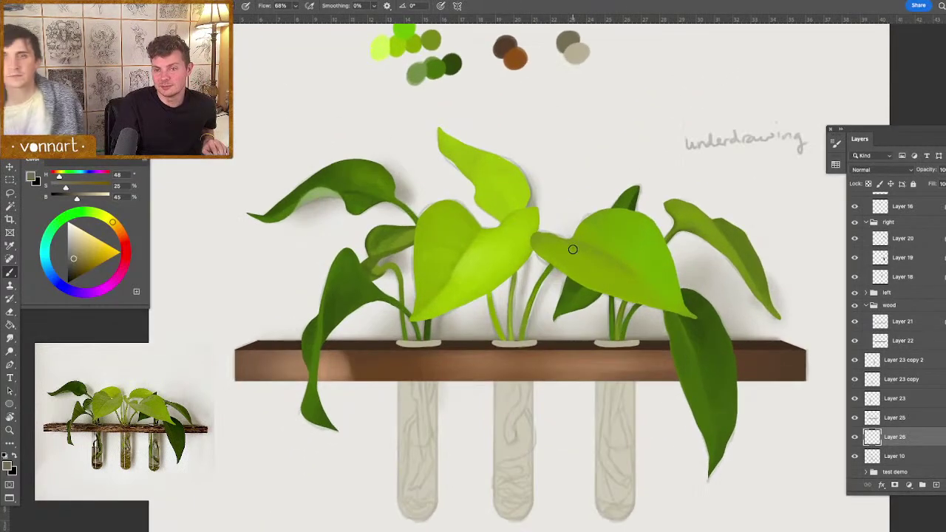
{"action": "left_click_drag", "start_coordinate": [589, 383], "coordinate": [603, 352]}
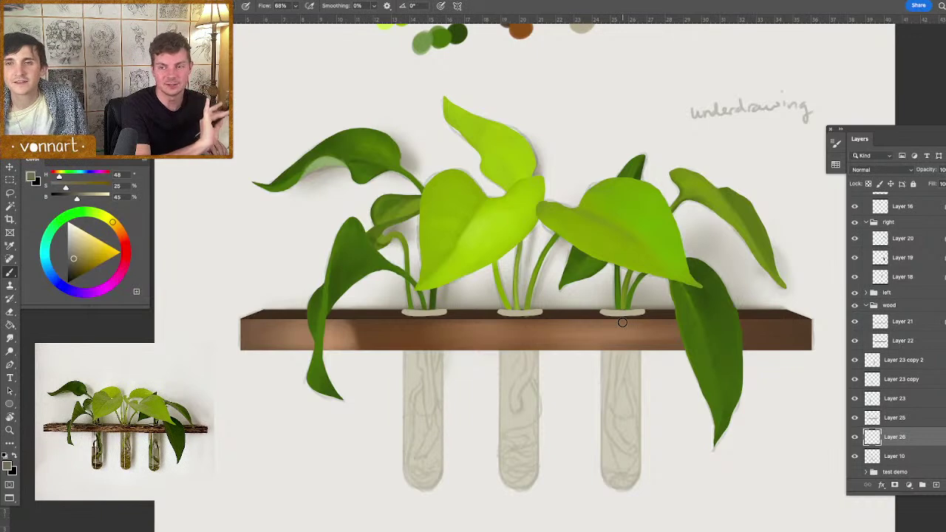
{"action": "left_click", "coordinate": [434, 297], "text": "alt"}
{"action": "left_click_drag", "start_coordinate": [438, 324], "coordinate": [436, 328]}
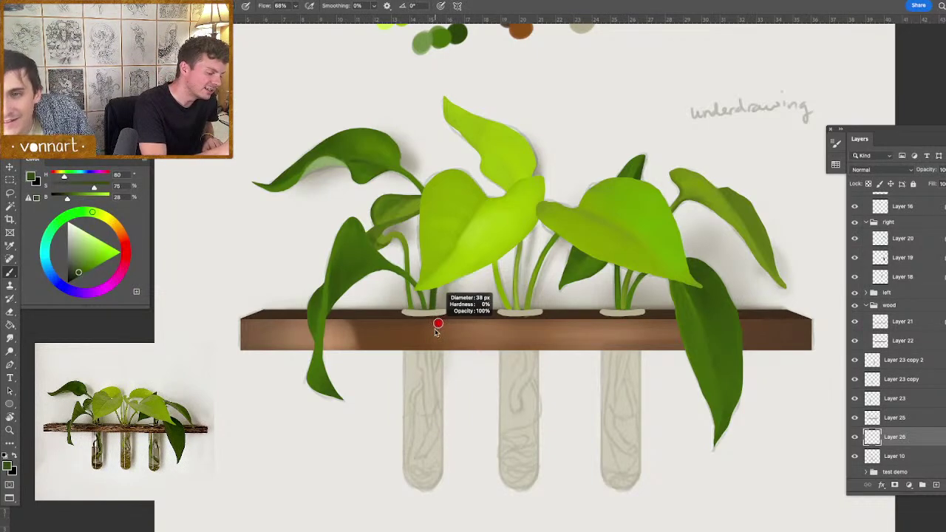
{"action": "left_click_drag", "start_coordinate": [455, 361], "coordinate": [456, 392]}
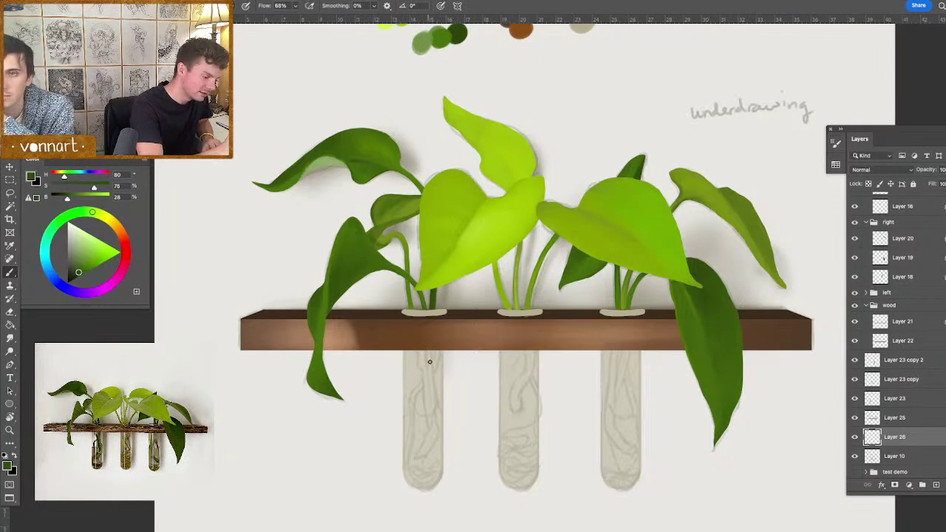
{"action": "key", "text": "l"}
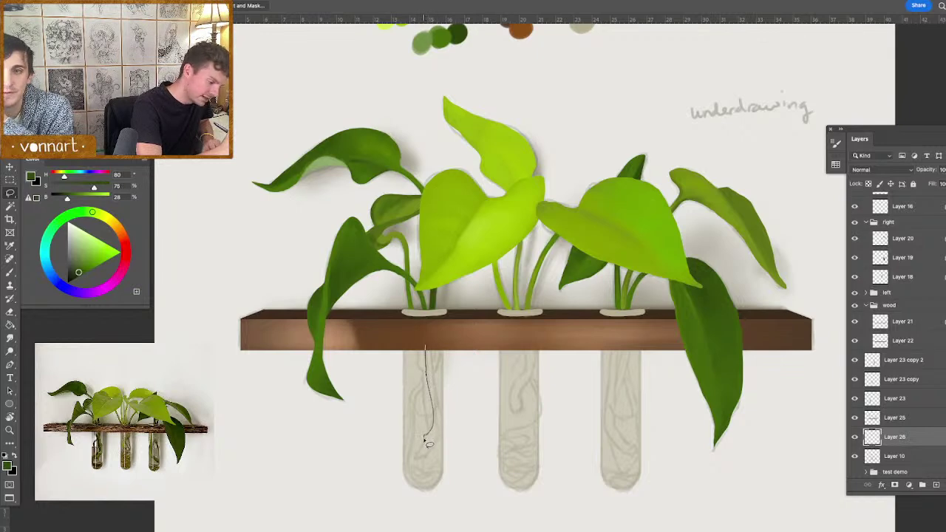
{"action": "left_click_drag", "start_coordinate": [419, 455], "coordinate": [417, 463]}
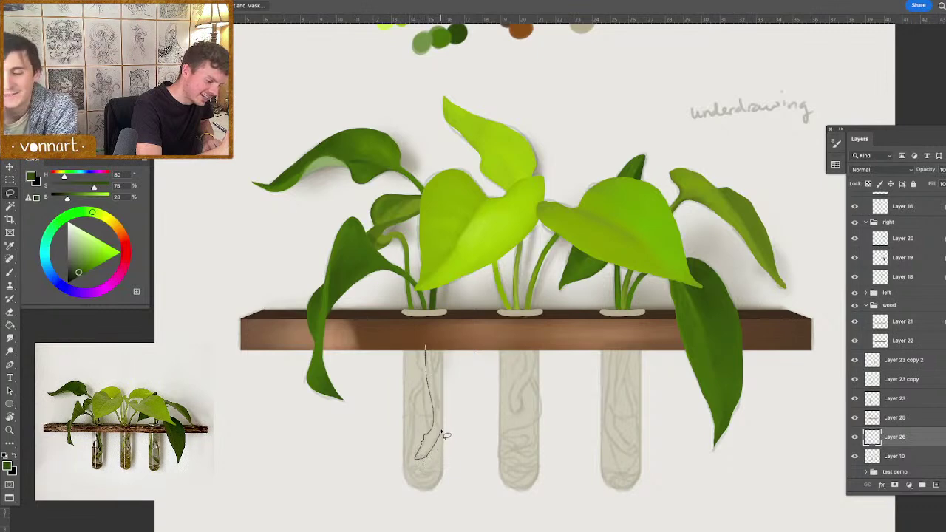
{"action": "mouse_move", "coordinate": [439, 389]}
{"action": "left_mouse_down"}
{"action": "mouse_move", "coordinate": [434, 345]}
{"action": "mouse_move", "coordinate": [441, 362]}
{"action": "mouse_move", "coordinate": [448, 356]}
{"action": "mouse_move", "coordinate": [435, 385]}
{"action": "left_mouse_up"}
- Fill the stem selection in the left tube with a muted green on a new layer above Layer 23 copy 2
{"action": "key", "text": "b"}
{"action": "left_click", "coordinate": [426, 301], "text": "alt"}
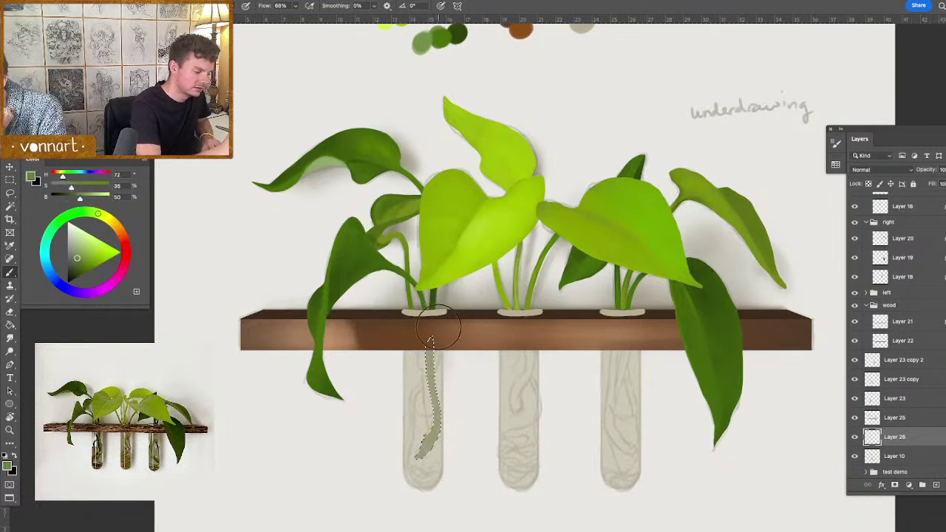
{"action": "key", "text": "ctrl+z"}
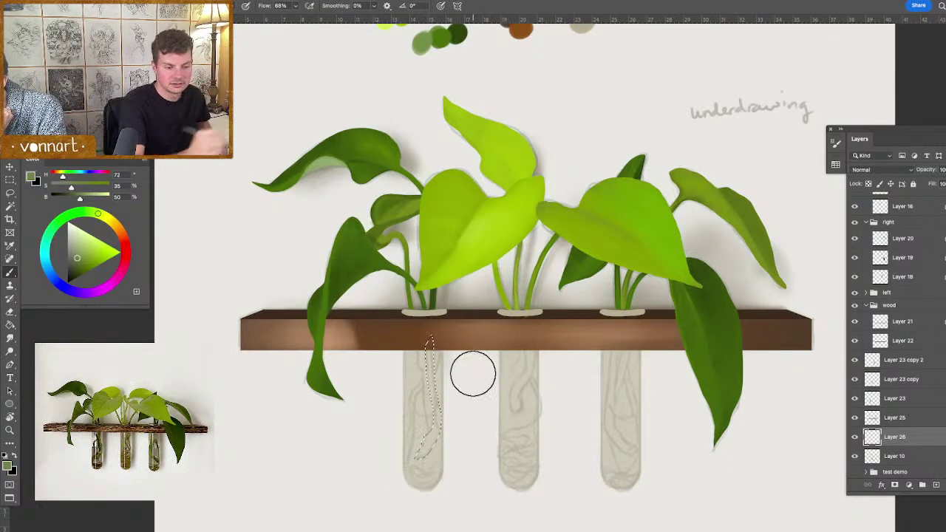
{"action": "left_click", "coordinate": [936, 485]}
{"action": "left_click_drag", "start_coordinate": [895, 358], "coordinate": [896, 360]}
{"action": "mouse_move", "coordinate": [431, 342]}
{"action": "left_mouse_down"}
{"action": "mouse_move", "coordinate": [418, 448]}
{"action": "mouse_move", "coordinate": [425, 397]}
{"action": "left_mouse_up"}
{"action": "key", "text": "ctrl+d"}
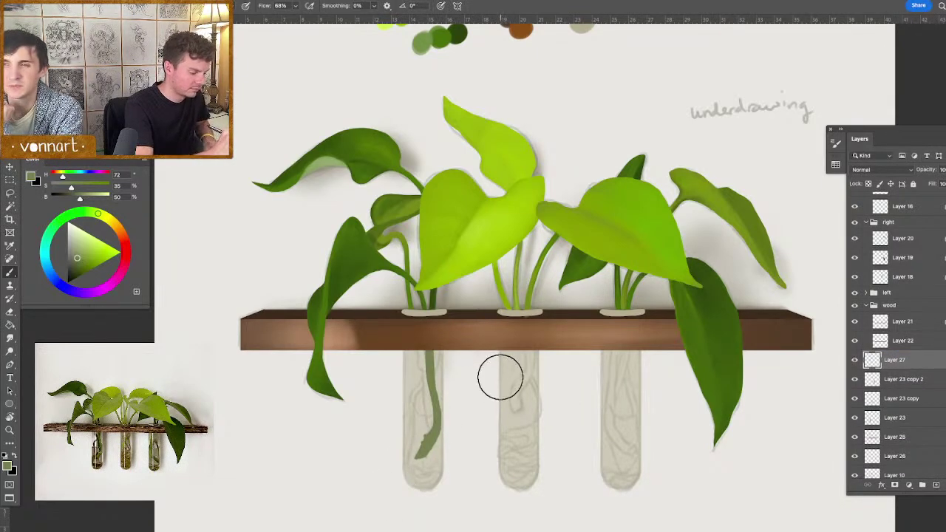
- Outline a short curved stem inside the middle test tube and fill it with light yellow-green sampled from the plant above
{"action": "left_click_drag", "start_coordinate": [443, 437], "coordinate": [427, 425]}
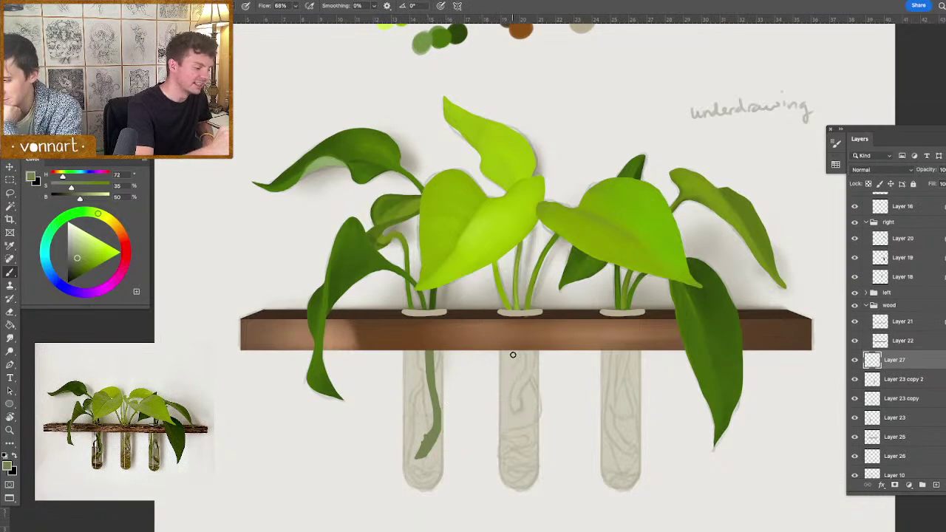
{"action": "key", "text": "l"}
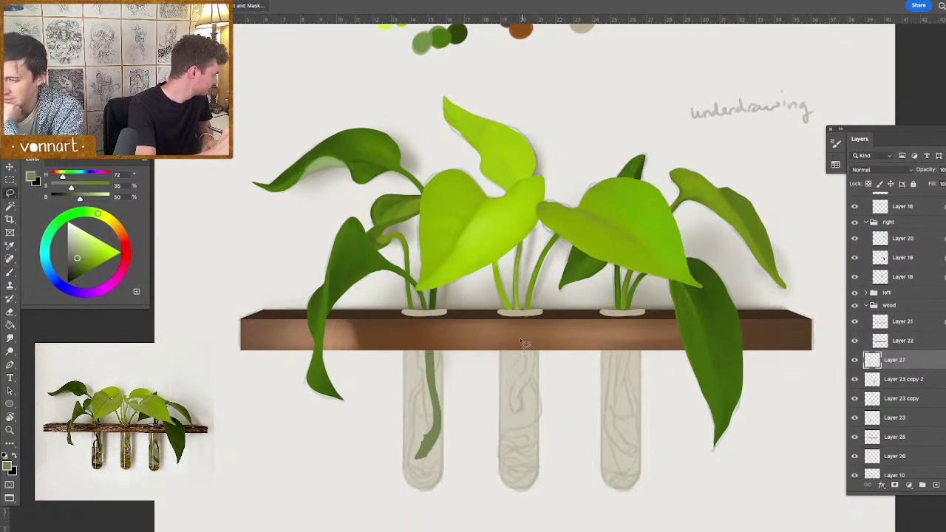
{"action": "mouse_move", "coordinate": [526, 354]}
{"action": "left_mouse_down"}
{"action": "mouse_move", "coordinate": [513, 415]}
{"action": "mouse_move", "coordinate": [533, 374]}
{"action": "mouse_move", "coordinate": [534, 347]}
{"action": "mouse_move", "coordinate": [519, 344]}
{"action": "mouse_move", "coordinate": [541, 340]}
{"action": "mouse_move", "coordinate": [525, 341]}
{"action": "mouse_move", "coordinate": [533, 368]}
{"action": "mouse_move", "coordinate": [517, 410]}
{"action": "mouse_move", "coordinate": [490, 240]}
{"action": "mouse_move", "coordinate": [525, 389]}
{"action": "left_mouse_up"}
{"action": "key", "text": "b"}
{"action": "left_click", "coordinate": [522, 298], "text": "alt"}
{"action": "left_click", "coordinate": [491, 238], "text": "alt"}
{"action": "key", "text": "super+d"}
- Outline a long stem curving along the right test tube and shade it in sampled olive and yellow-greens
{"action": "key", "text": "l"}
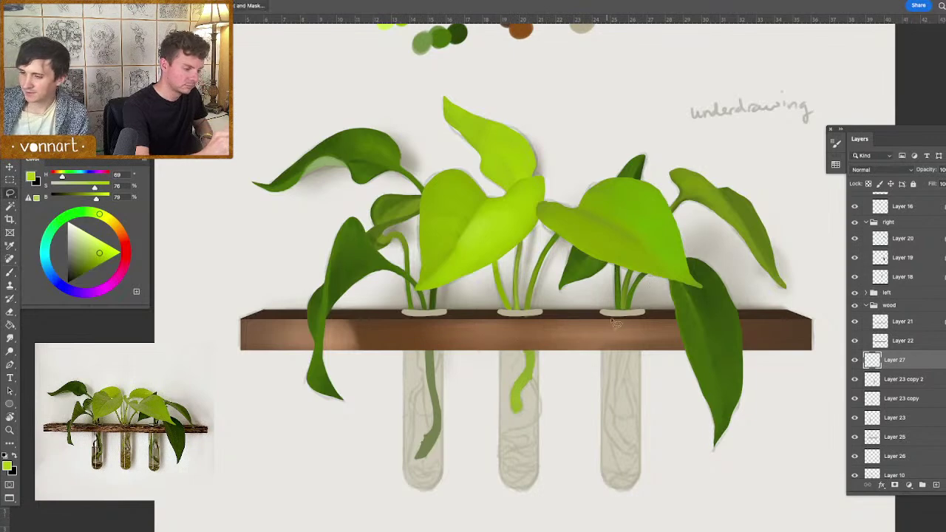
{"action": "mouse_move", "coordinate": [612, 347]}
{"action": "left_mouse_down"}
{"action": "mouse_move", "coordinate": [606, 432]}
{"action": "mouse_move", "coordinate": [632, 458]}
{"action": "mouse_move", "coordinate": [637, 448]}
{"action": "mouse_move", "coordinate": [614, 417]}
{"action": "mouse_move", "coordinate": [625, 301]}
{"action": "mouse_move", "coordinate": [618, 456]}
{"action": "mouse_move", "coordinate": [611, 412]}
{"action": "mouse_move", "coordinate": [640, 439]}
{"action": "mouse_move", "coordinate": [621, 427]}
{"action": "left_mouse_up"}
{"action": "key", "text": "b"}
{"action": "left_click", "coordinate": [625, 297], "text": "alt"}
{"action": "left_click", "coordinate": [520, 383], "text": "alt"}
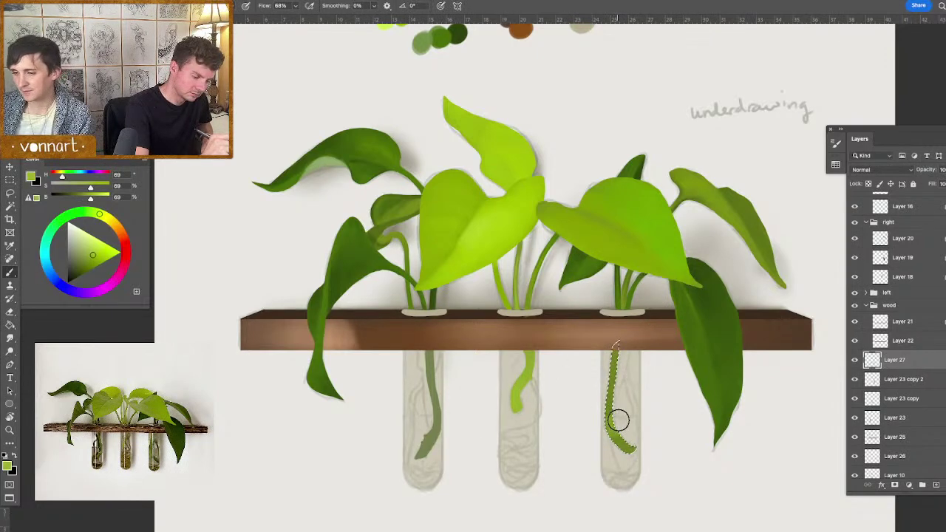
{"action": "left_click_drag", "start_coordinate": [618, 410], "coordinate": [611, 402]}
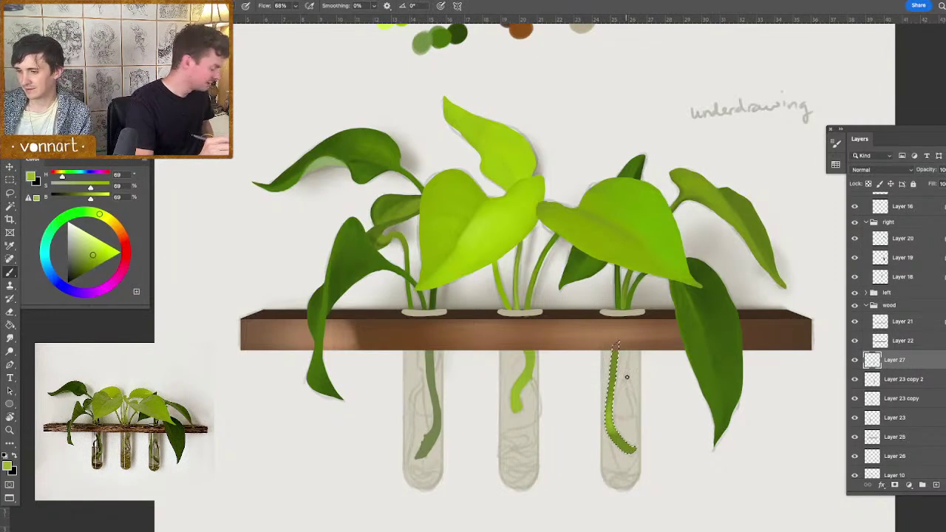
- Add a new layer above Layer 23 copy 2 and paint a second, darker green stem behind the right tube's first stem
{"action": "left_click", "coordinate": [876, 381]}
{"action": "left_click", "coordinate": [856, 379]}
{"action": "left_click", "coordinate": [856, 380]}
{"action": "key", "text": "super+d"}
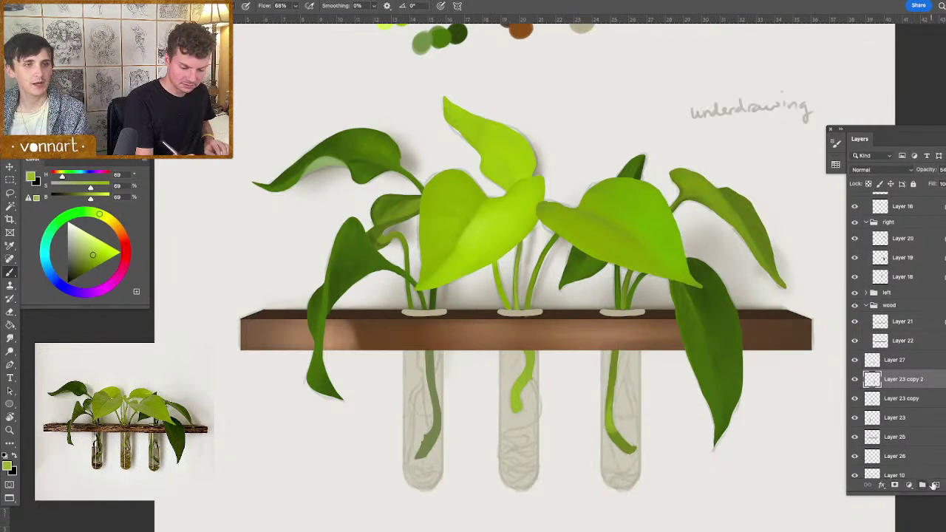
{"action": "left_click", "coordinate": [937, 485]}
{"action": "key", "text": "l"}
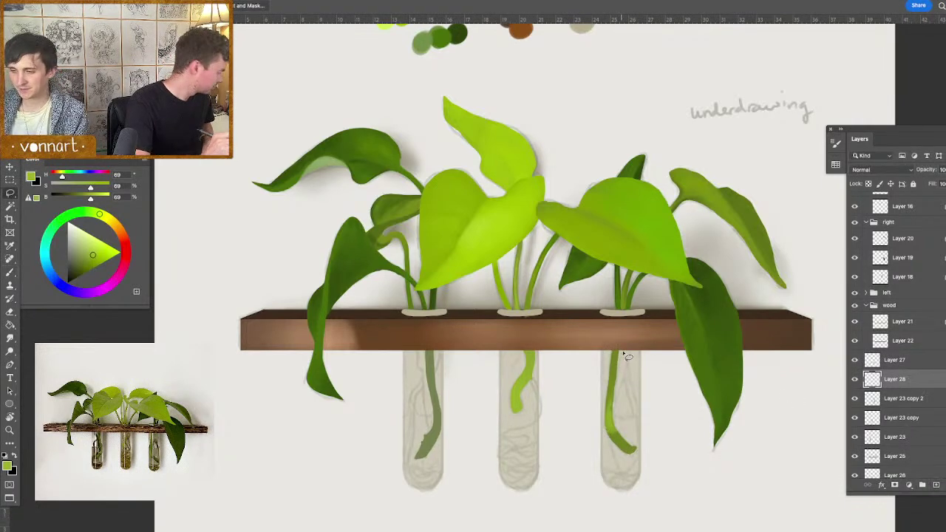
{"action": "mouse_move", "coordinate": [629, 345]}
{"action": "left_mouse_down"}
{"action": "mouse_move", "coordinate": [615, 420]}
{"action": "mouse_move", "coordinate": [629, 343]}
{"action": "mouse_move", "coordinate": [637, 348]}
{"action": "left_mouse_up"}
{"action": "key", "text": "b"}
{"action": "left_click", "coordinate": [626, 347], "text": "alt"}
{"action": "left_click_drag", "start_coordinate": [628, 342], "coordinate": [609, 435]}
{"action": "key", "text": "super+d"}
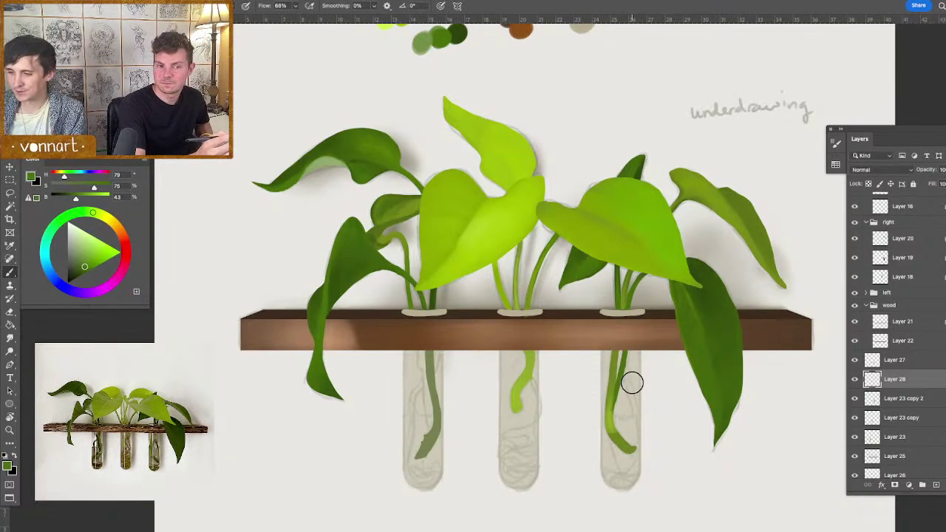
- Outline a second stem behind the left tube's muted green stem and paint it in sampled dark greens
{"action": "key", "text": "l"}
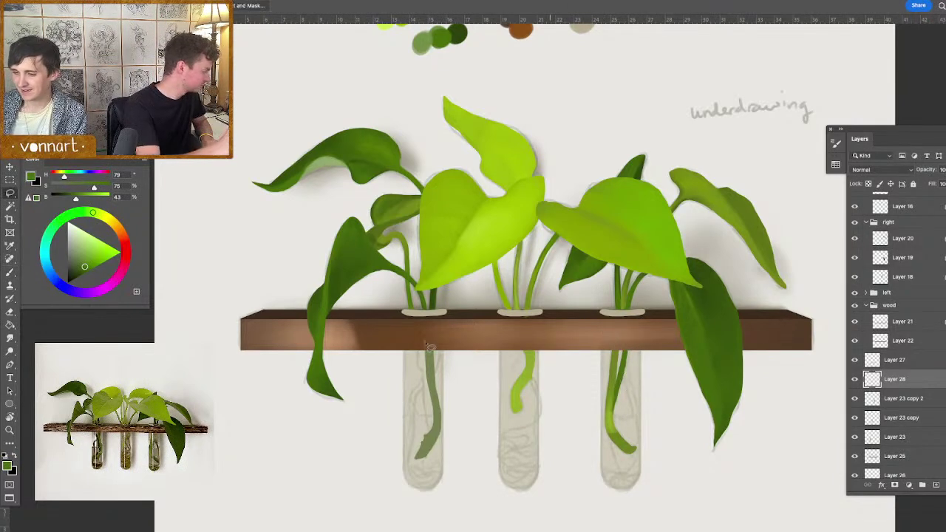
{"action": "mouse_move", "coordinate": [417, 352]}
{"action": "left_mouse_down"}
{"action": "mouse_move", "coordinate": [434, 439]}
{"action": "mouse_move", "coordinate": [435, 387]}
{"action": "mouse_move", "coordinate": [414, 335]}
{"action": "mouse_move", "coordinate": [429, 414]}
{"action": "mouse_move", "coordinate": [422, 448]}
{"action": "left_mouse_up"}
{"action": "key", "text": "b"}
{"action": "left_click", "coordinate": [409, 297], "text": "alt"}
{"action": "left_click", "coordinate": [412, 307], "text": "alt"}
{"action": "key", "text": "ctrl+d"}
{"action": "left_click", "coordinate": [436, 294], "text": "alt"}
{"action": "key", "text": "ctrl+shift+d"}
{"action": "left_click_drag", "start_coordinate": [431, 419], "coordinate": [434, 407]}
{"action": "key", "text": "ctrl+d"}
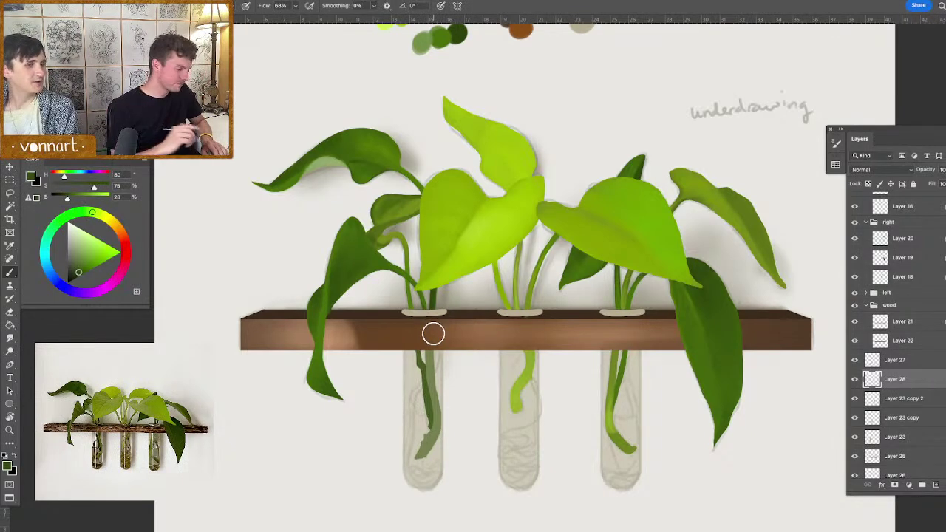
- Outline a thin root winding behind the left tube's stems down to its base and paint it olive green
{"action": "key", "text": "l"}
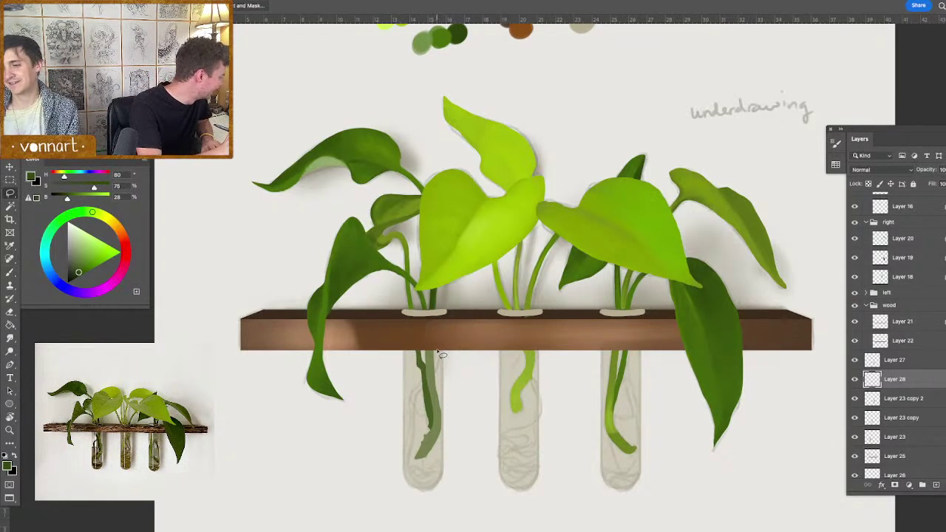
{"action": "mouse_move", "coordinate": [440, 345]}
{"action": "left_mouse_down"}
{"action": "mouse_move", "coordinate": [432, 375]}
{"action": "mouse_move", "coordinate": [442, 350]}
{"action": "mouse_move", "coordinate": [446, 361]}
{"action": "mouse_move", "coordinate": [426, 391]}
{"action": "left_mouse_up"}
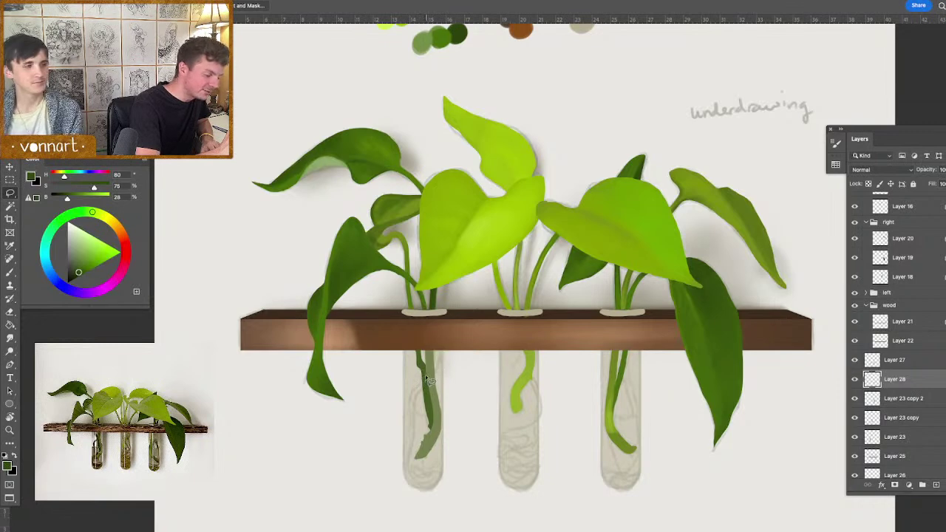
{"action": "mouse_move", "coordinate": [427, 379]}
{"action": "left_mouse_down"}
{"action": "mouse_move", "coordinate": [415, 486]}
{"action": "mouse_move", "coordinate": [413, 410]}
{"action": "mouse_move", "coordinate": [437, 383]}
{"action": "mouse_move", "coordinate": [451, 269]}
{"action": "mouse_move", "coordinate": [437, 260]}
{"action": "mouse_move", "coordinate": [435, 371]}
{"action": "mouse_move", "coordinate": [434, 299]}
{"action": "mouse_move", "coordinate": [414, 230]}
{"action": "mouse_move", "coordinate": [440, 346]}
{"action": "mouse_move", "coordinate": [410, 406]}
{"action": "mouse_move", "coordinate": [412, 447]}
{"action": "left_mouse_up"}
{"action": "key", "text": "b"}
{"action": "left_click", "coordinate": [452, 273], "text": "alt"}
{"action": "left_click", "coordinate": [434, 267], "text": "alt"}
{"action": "left_click", "coordinate": [405, 238], "text": "alt"}
{"action": "left_click_drag", "start_coordinate": [427, 380], "coordinate": [415, 429]}
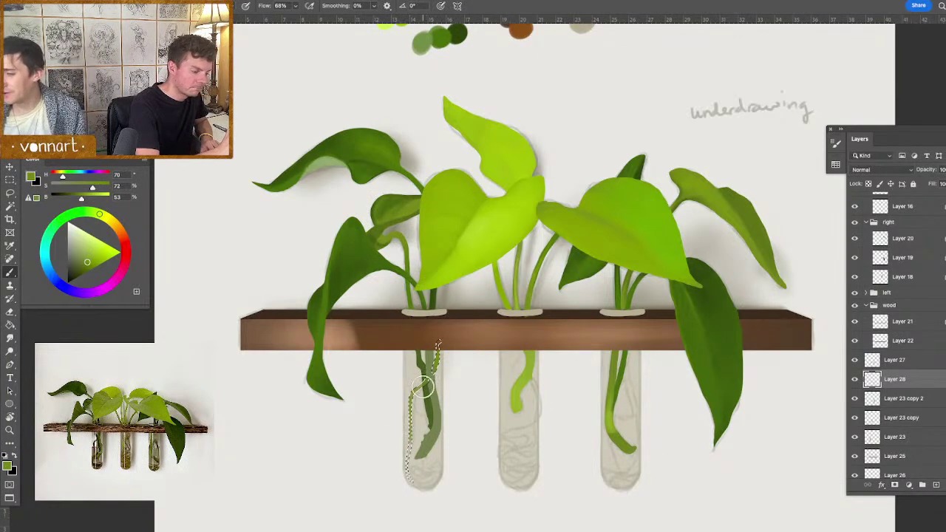
{"action": "mouse_move", "coordinate": [434, 382]}
{"action": "left_mouse_down"}
{"action": "mouse_move", "coordinate": [412, 431]}
{"action": "mouse_move", "coordinate": [412, 494]}
{"action": "left_mouse_up"}
{"action": "left_click_drag", "start_coordinate": [413, 458], "coordinate": [412, 481]}
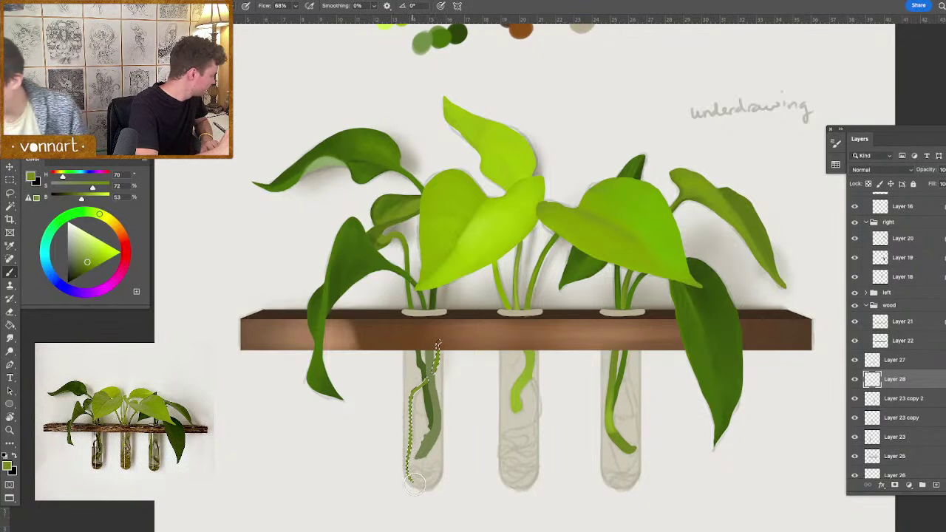
- Paint the thin root's lower end brown from the brown swatch and touch up the stem crossing in muted green
{"action": "left_click_drag", "start_coordinate": [526, 31], "coordinate": [526, 42]}
{"action": "left_click", "coordinate": [522, 39], "text": "alt"}
{"action": "left_click_drag", "start_coordinate": [409, 443], "coordinate": [415, 490]}
{"action": "key", "text": "ctrl+d"}
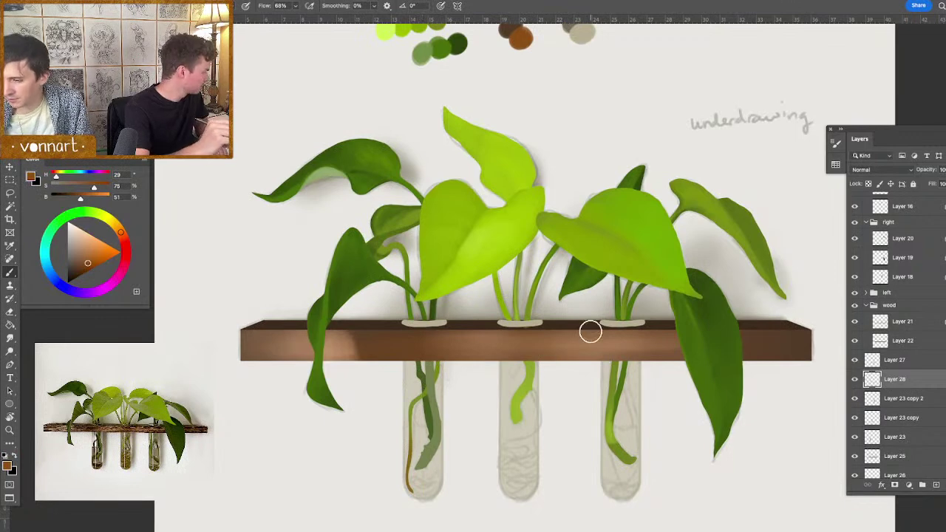
{"action": "left_click", "coordinate": [426, 386], "text": "alt"}
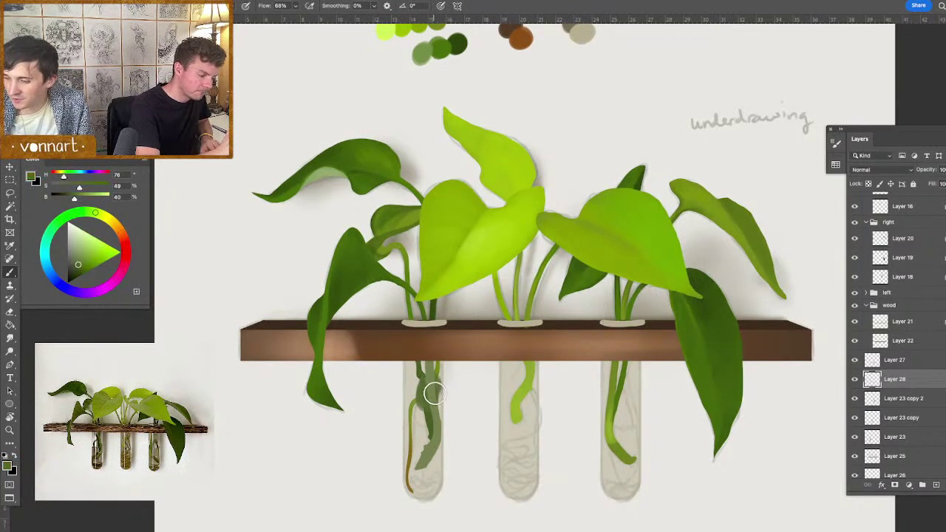
{"action": "left_click_drag", "start_coordinate": [441, 400], "coordinate": [432, 400]}
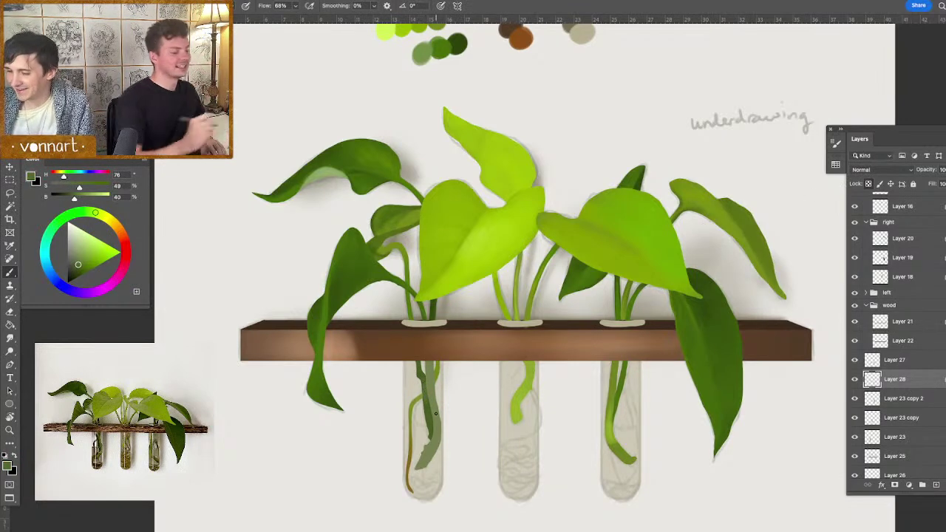
- Review the whole painting and the tubes up close, toggling Layer 28's visibility to check which stems it holds
{"action": "key", "text": "super+minus"}
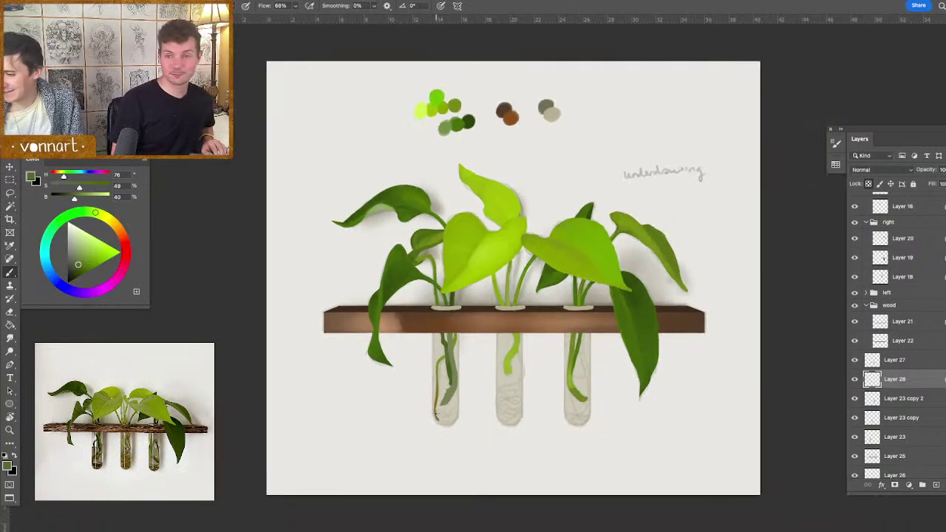
{"action": "left_click_drag", "start_coordinate": [602, 376], "coordinate": [628, 367]}
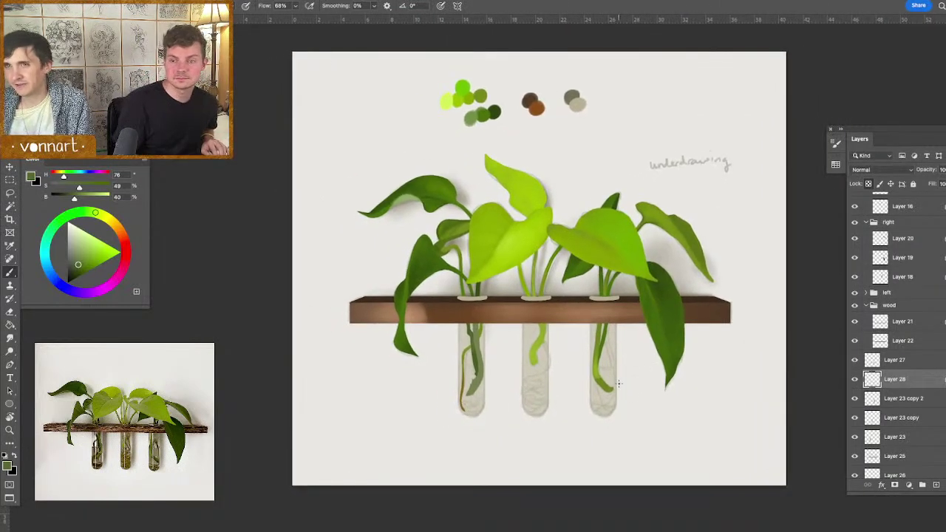
{"action": "key", "text": "super+equal"}
{"action": "key", "text": "super+equal"}
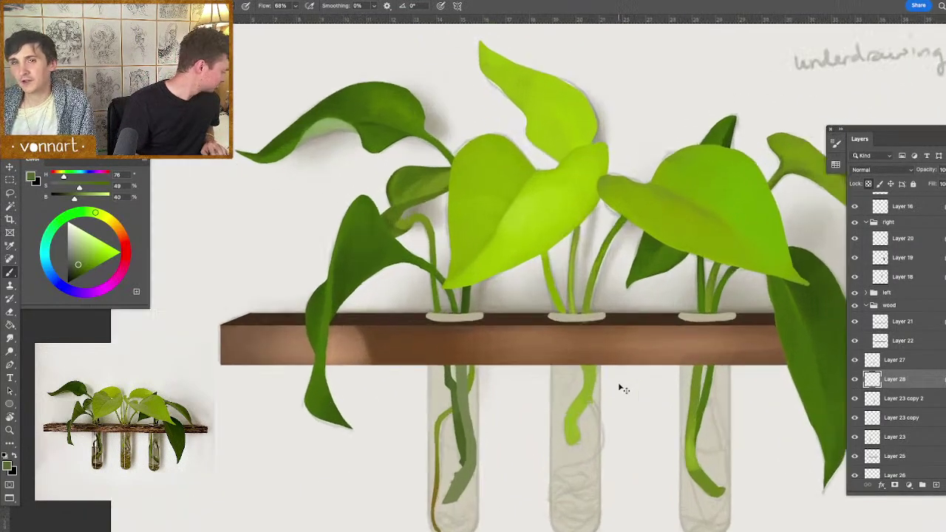
{"action": "left_click_drag", "start_coordinate": [568, 481], "coordinate": [591, 392]}
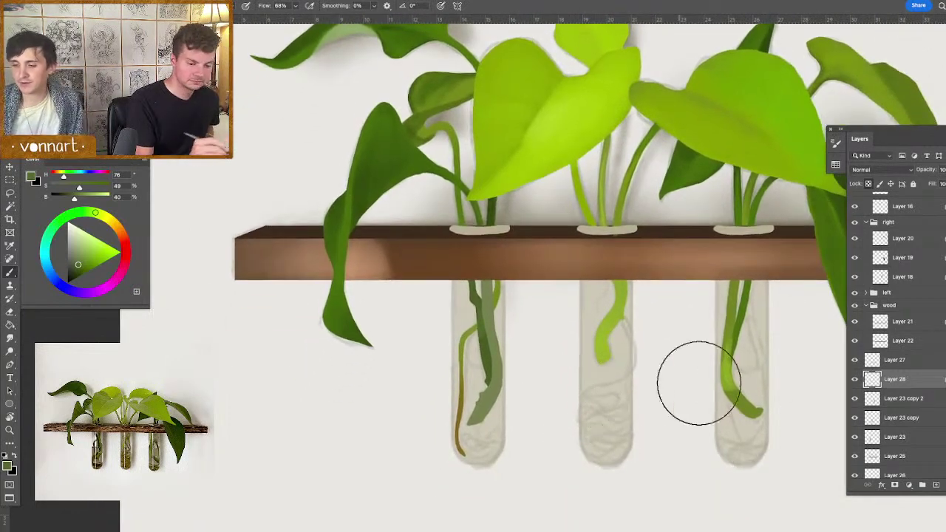
{"action": "key", "text": "l"}
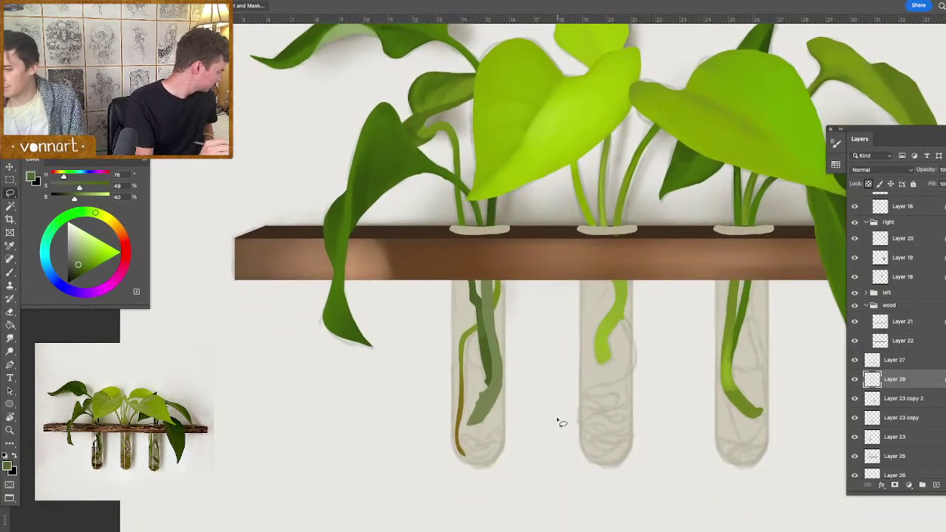
{"action": "left_click", "coordinate": [856, 379]}
{"action": "left_click", "coordinate": [855, 379]}
{"action": "left_click", "coordinate": [855, 379]}
{"action": "left_click", "coordinate": [856, 380]}
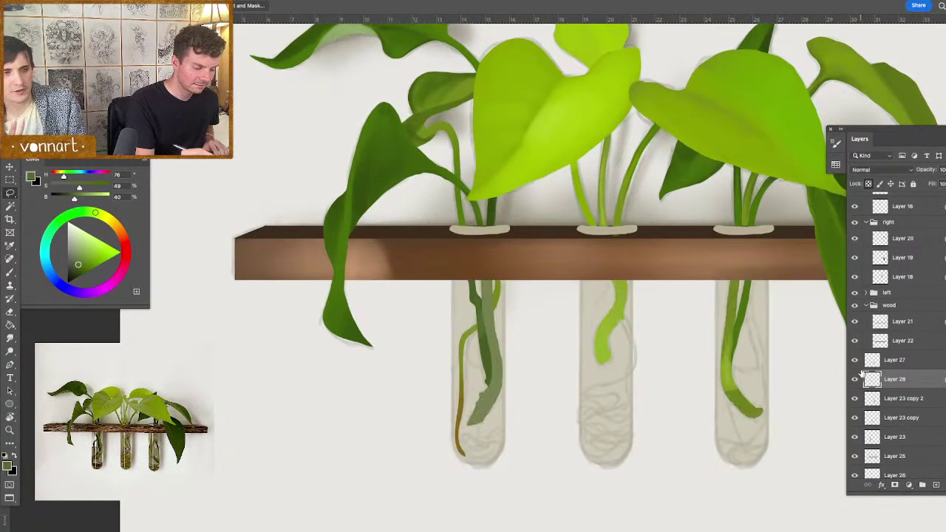
- Add a new layer directly above Layer 23 copy 2 and shrink the brush for fine detail in the left tube
{"action": "left_click", "coordinate": [898, 400]}
{"action": "left_click", "coordinate": [936, 485]}
{"action": "key", "text": "b"}
{"action": "left_click_drag", "start_coordinate": [493, 405], "coordinate": [451, 407]}
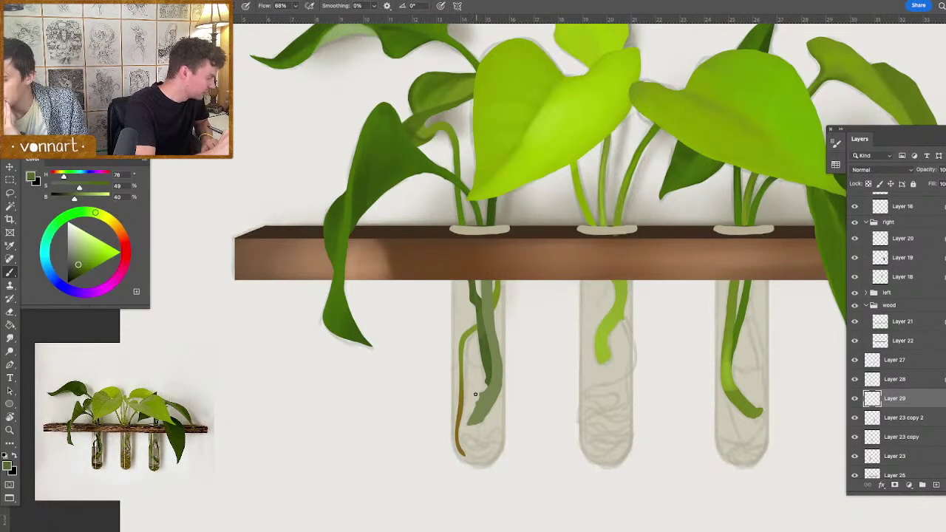
- Paint branching brown roots in the left tube using the sampled root brown, fill its rounded base and add small loops above
{"action": "left_click", "coordinate": [455, 401], "text": "alt"}
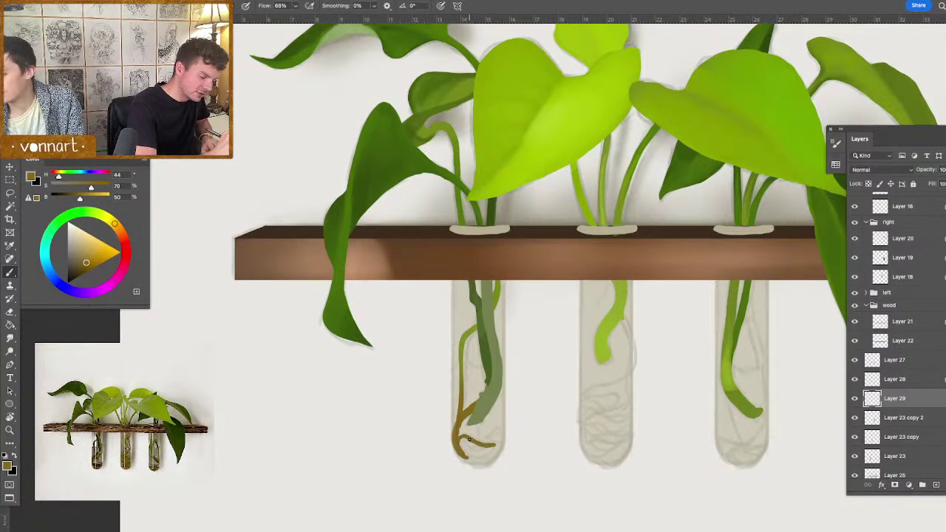
{"action": "mouse_move", "coordinate": [483, 454]}
{"action": "left_mouse_down"}
{"action": "mouse_move", "coordinate": [460, 446]}
{"action": "mouse_move", "coordinate": [489, 454]}
{"action": "mouse_move", "coordinate": [467, 438]}
{"action": "mouse_move", "coordinate": [475, 454]}
{"action": "left_mouse_up"}
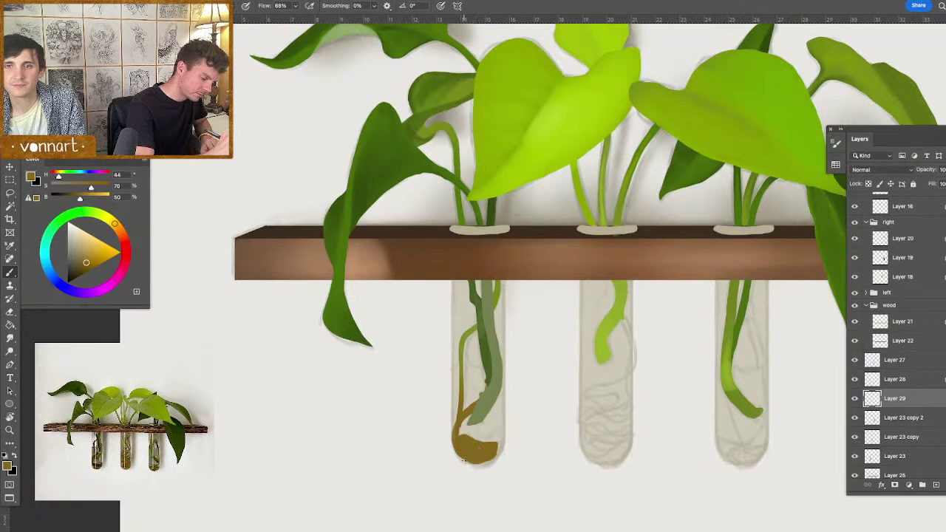
{"action": "key", "text": "ctrl+minus"}
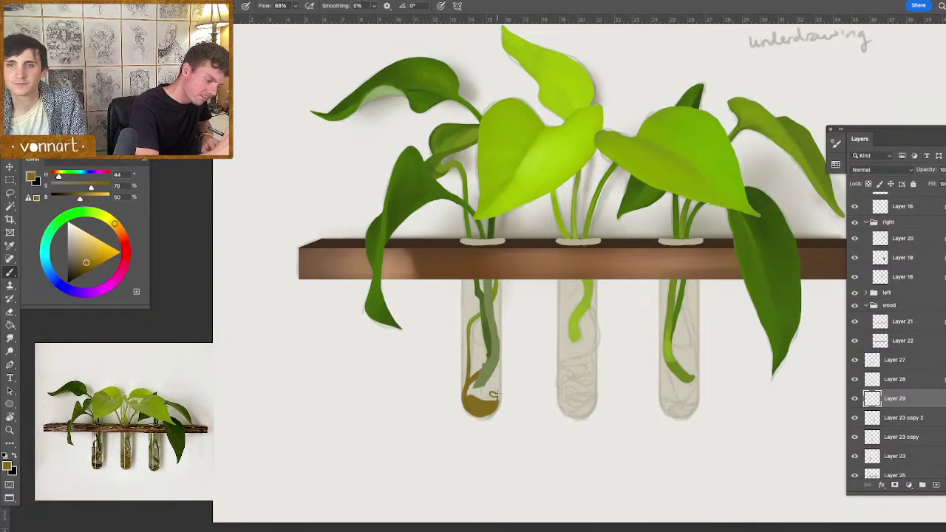
{"action": "left_click_drag", "start_coordinate": [499, 400], "coordinate": [494, 397]}
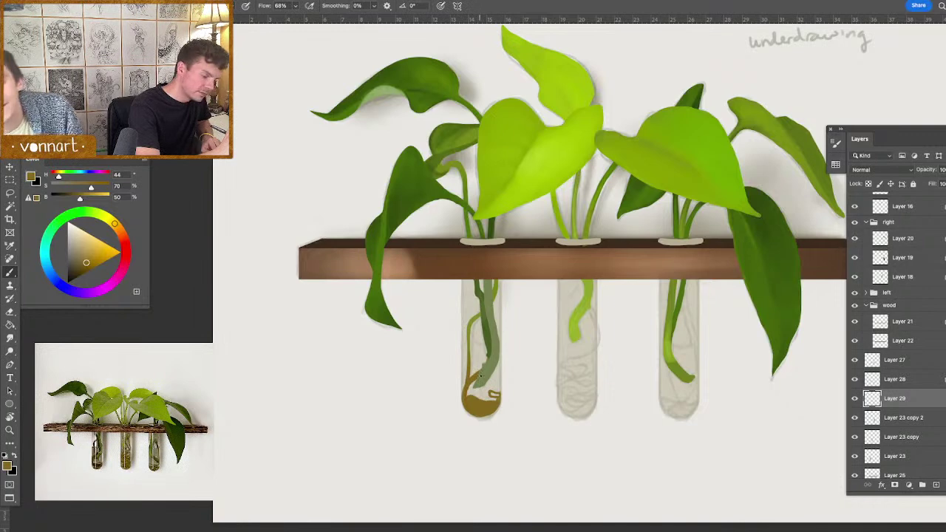
{"action": "left_click_drag", "start_coordinate": [490, 376], "coordinate": [484, 401]}
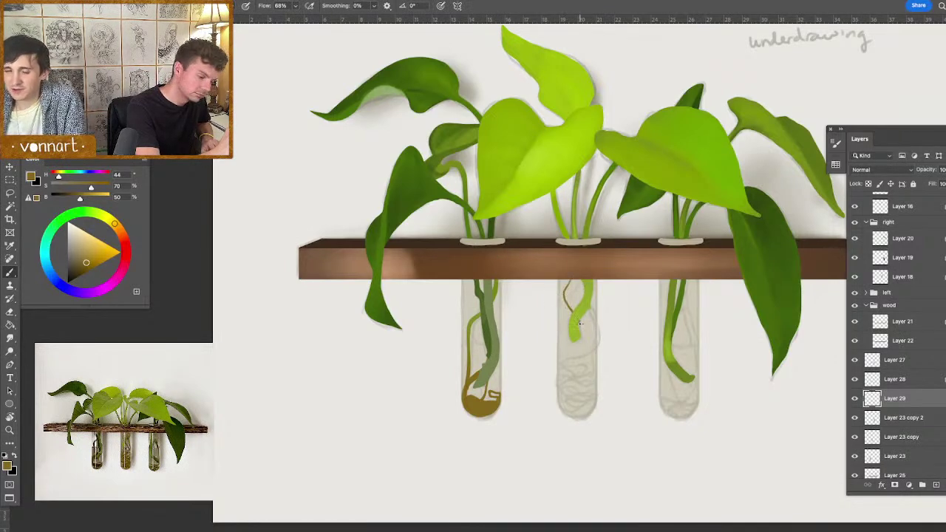
{"action": "left_click_drag", "start_coordinate": [573, 300], "coordinate": [578, 285]}
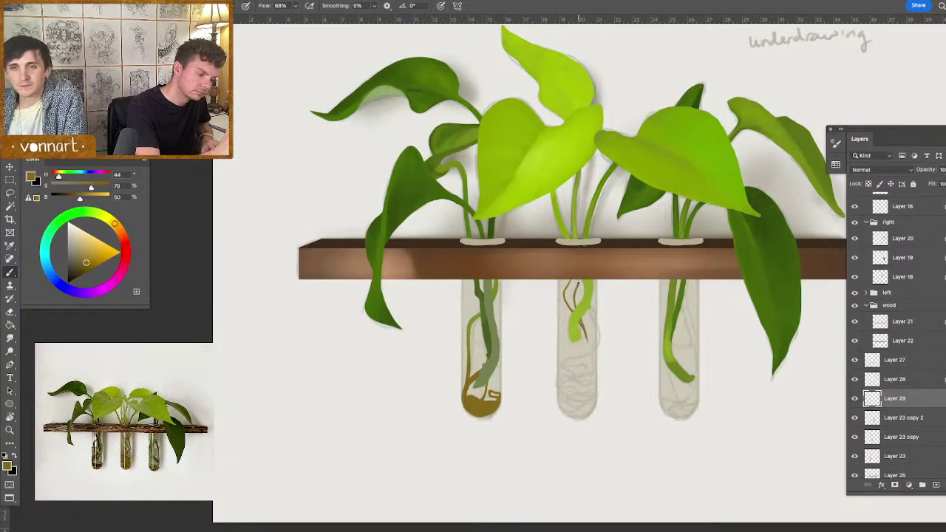
{"action": "key", "text": "ctrl+z"}
{"action": "key", "text": "ctrl+z"}
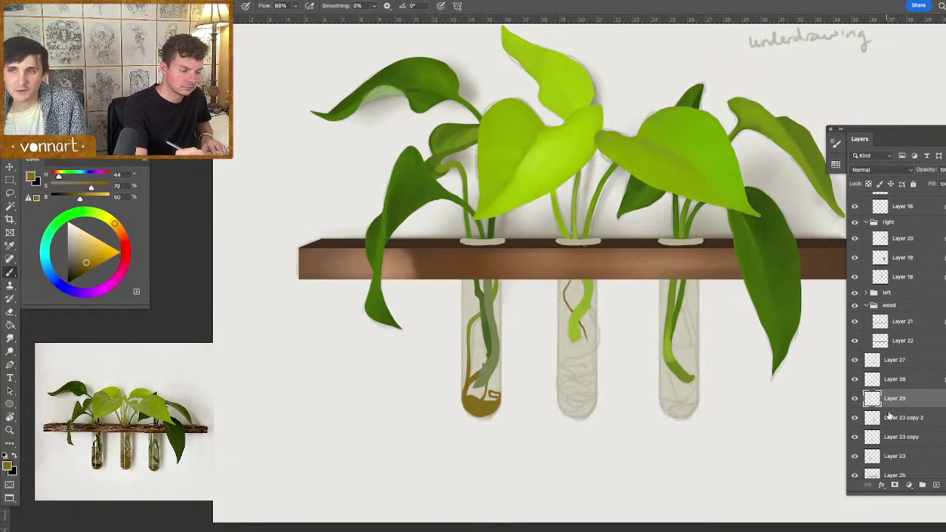
- Add a new layer above Layer 27, group it with Layers 27, 28 and 29, and name the group roots
{"action": "left_click", "coordinate": [936, 485]}
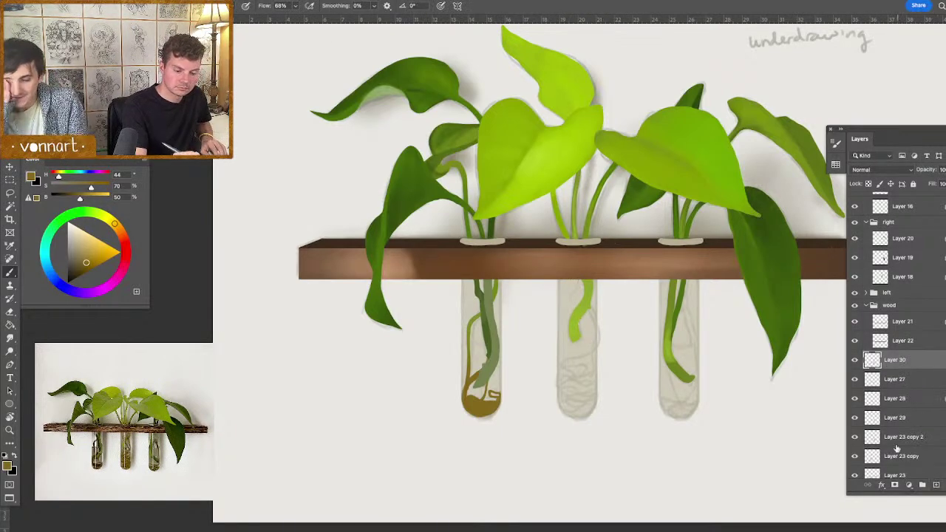
{"action": "left_click", "coordinate": [881, 419], "text": "shift"}
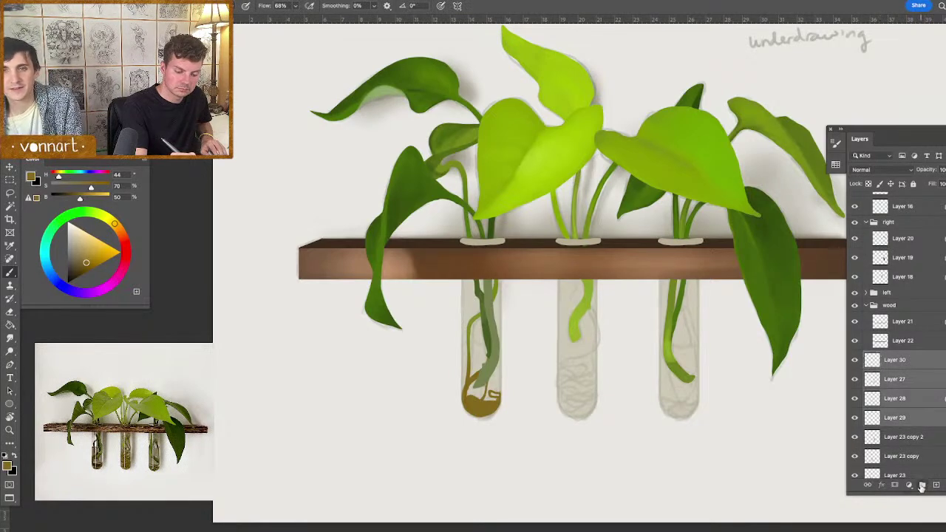
{"action": "left_click", "coordinate": [922, 485]}
{"action": "left_click", "coordinate": [856, 358]}
{"action": "left_click", "coordinate": [856, 358]}
{"action": "double_click", "coordinate": [893, 357]}
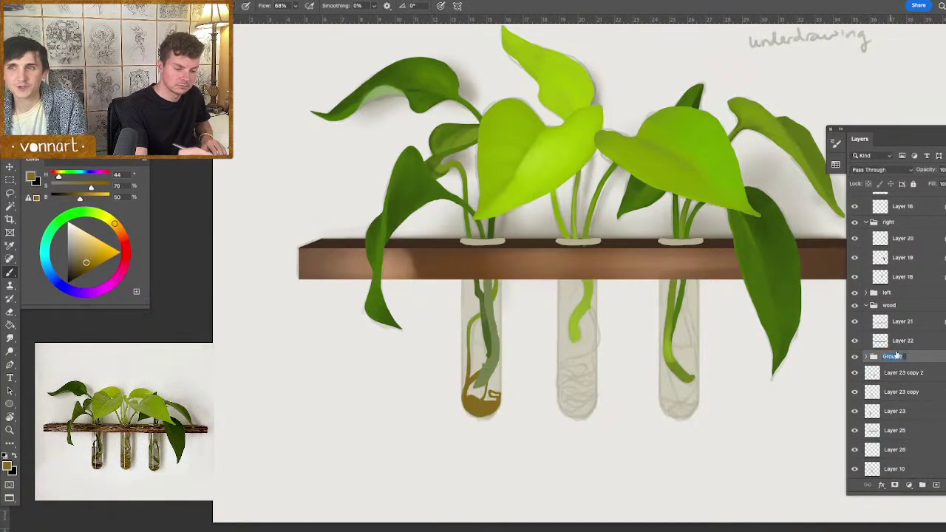
{"action": "type", "text": "roots"}
{"action": "key", "text": "Return"}
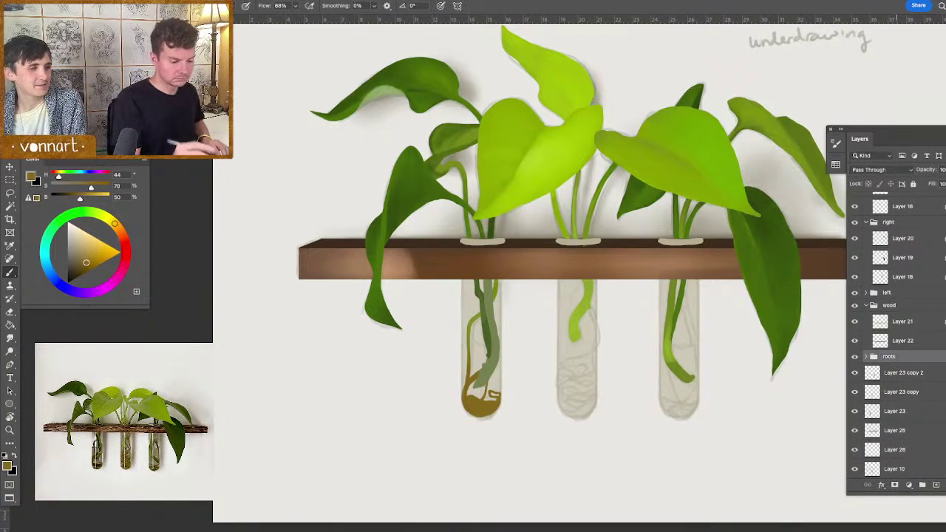
{"action": "left_click", "coordinate": [867, 357]}
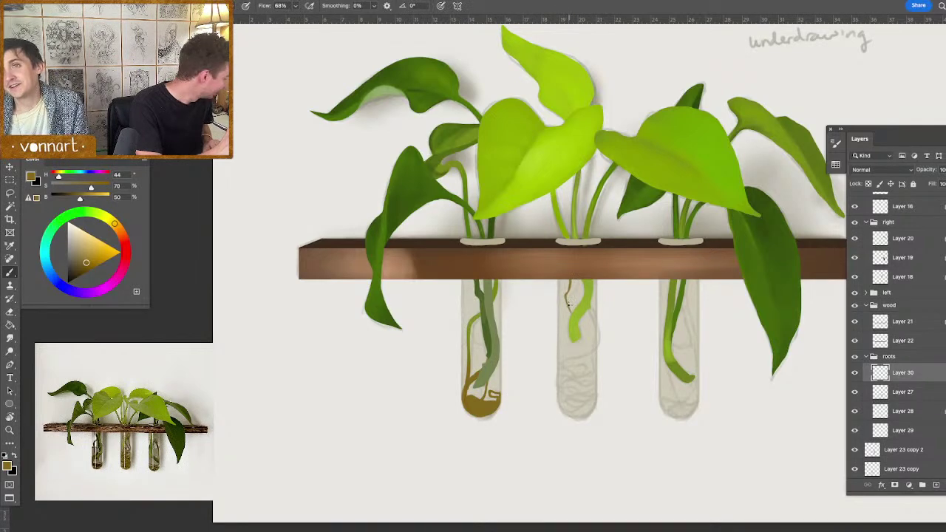
- On Layer 30, paint thin brown roots running from the middle tube's top across the green stem and curving down the tube
{"action": "mouse_move", "coordinate": [568, 302]}
{"action": "left_mouse_down"}
{"action": "mouse_move", "coordinate": [587, 334]}
{"action": "mouse_move", "coordinate": [588, 359]}
{"action": "left_mouse_up"}
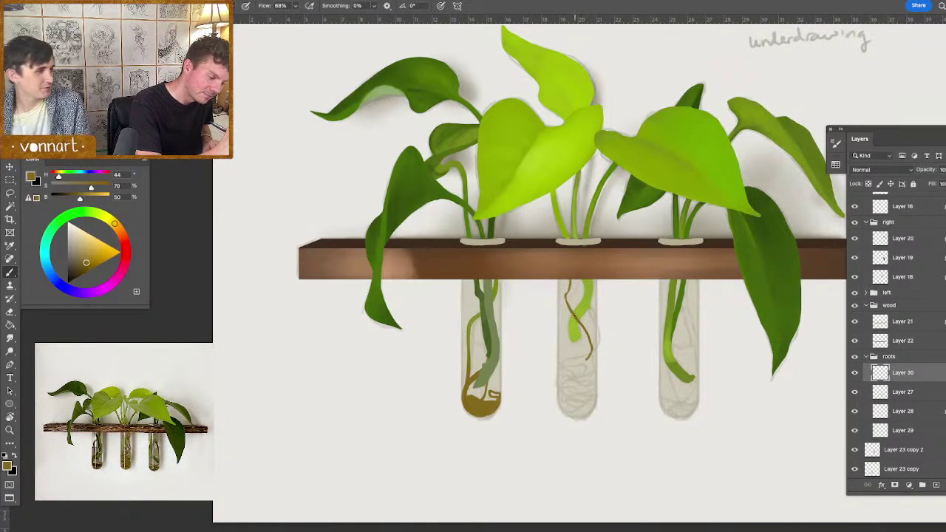
{"action": "left_click_drag", "start_coordinate": [566, 297], "coordinate": [568, 287]}
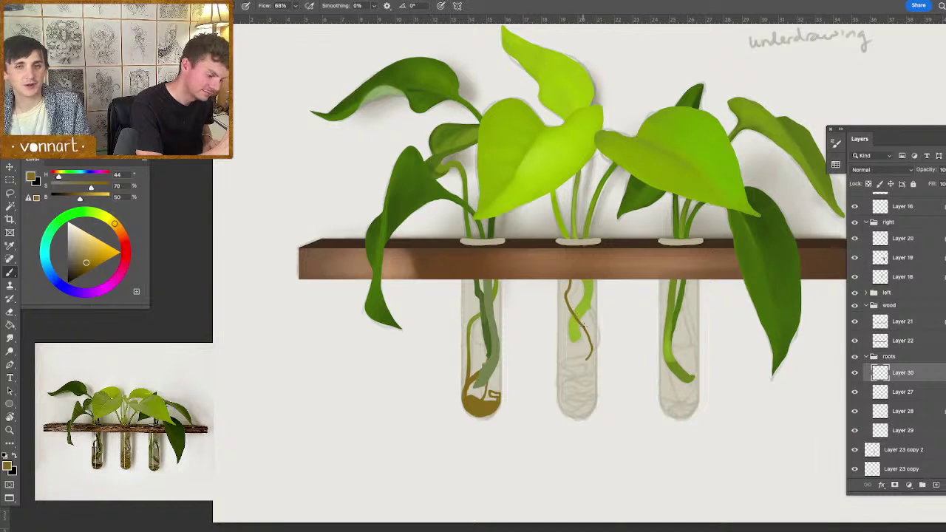
{"action": "left_click_drag", "start_coordinate": [575, 303], "coordinate": [572, 292]}
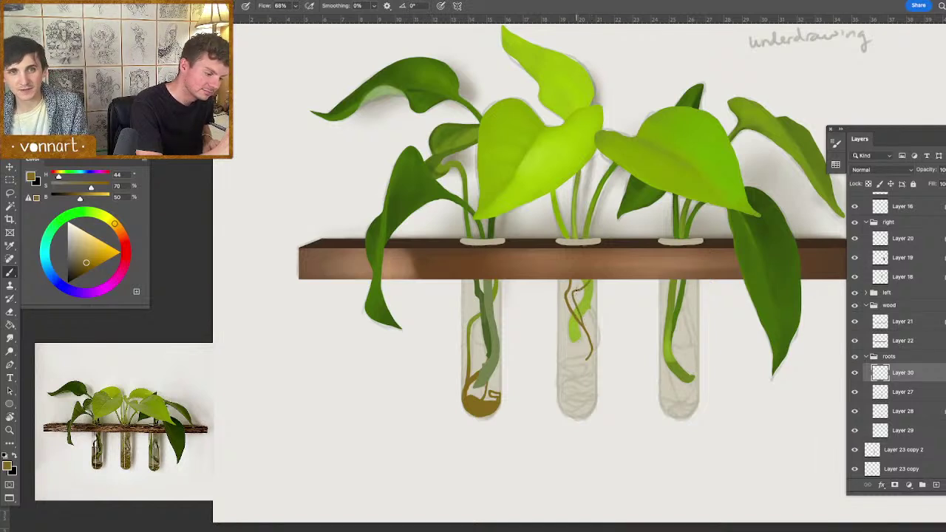
{"action": "left_click_drag", "start_coordinate": [593, 353], "coordinate": [568, 373]}
{"action": "key", "text": "super+z"}
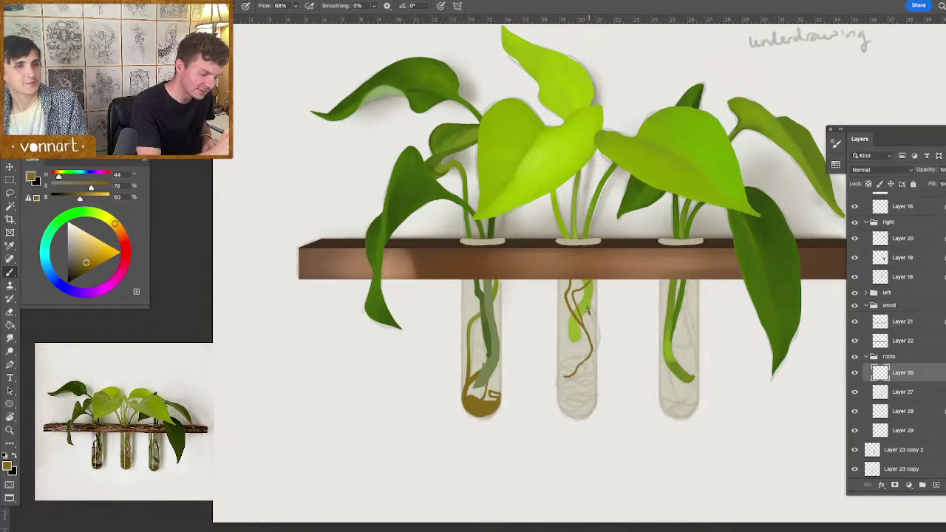
- Add another brown root along the middle tube's side and fill the tube's lower part with tangled, coiled brown roots
{"action": "left_click_drag", "start_coordinate": [589, 304], "coordinate": [591, 322]}
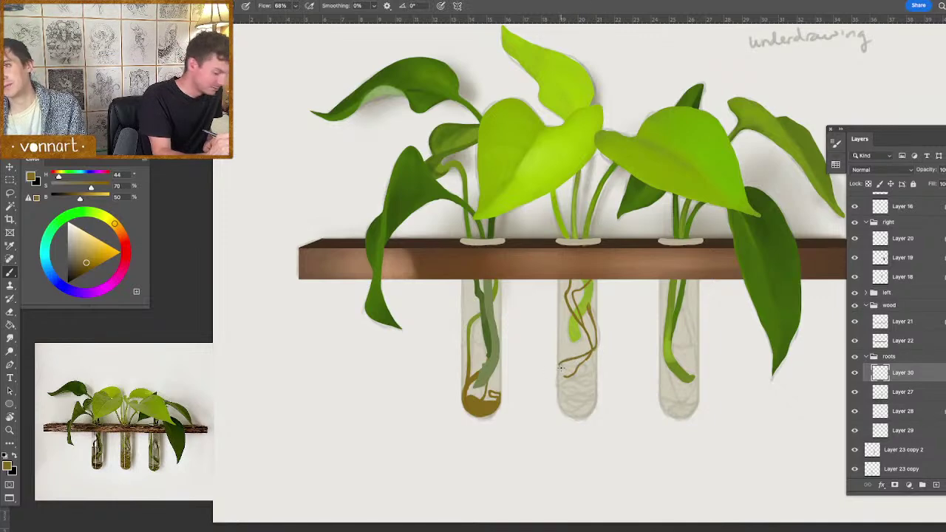
{"action": "mouse_move", "coordinate": [562, 367]}
{"action": "left_mouse_down"}
{"action": "mouse_move", "coordinate": [565, 387]}
{"action": "mouse_move", "coordinate": [569, 375]}
{"action": "mouse_move", "coordinate": [556, 382]}
{"action": "mouse_move", "coordinate": [589, 387]}
{"action": "mouse_move", "coordinate": [559, 391]}
{"action": "mouse_move", "coordinate": [596, 390]}
{"action": "left_mouse_up"}
{"action": "key", "text": "super+z"}
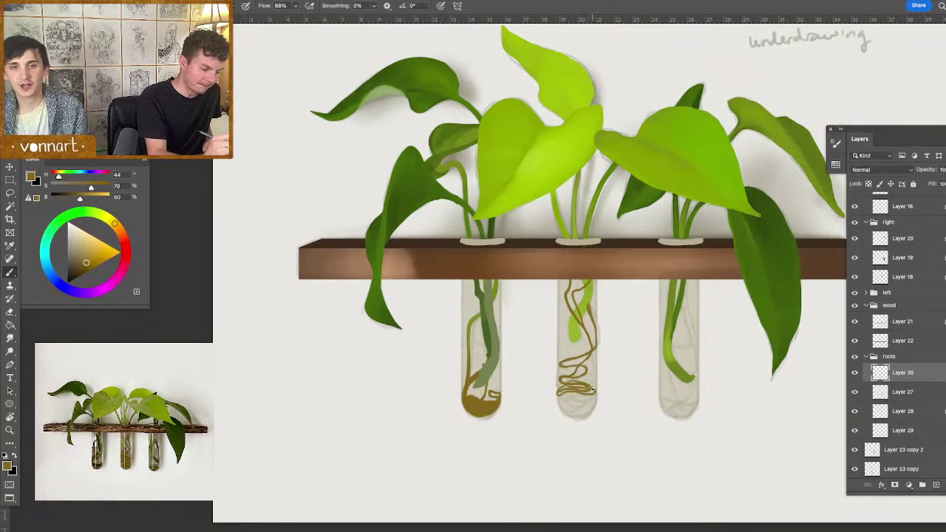
{"action": "mouse_move", "coordinate": [584, 380]}
{"action": "left_mouse_down"}
{"action": "mouse_move", "coordinate": [596, 381]}
{"action": "mouse_move", "coordinate": [575, 379]}
{"action": "mouse_move", "coordinate": [593, 385]}
{"action": "mouse_move", "coordinate": [565, 404]}
{"action": "mouse_move", "coordinate": [571, 393]}
{"action": "mouse_move", "coordinate": [587, 403]}
{"action": "mouse_move", "coordinate": [571, 396]}
{"action": "mouse_move", "coordinate": [596, 393]}
{"action": "mouse_move", "coordinate": [592, 403]}
{"action": "mouse_move", "coordinate": [559, 406]}
{"action": "mouse_move", "coordinate": [590, 401]}
{"action": "mouse_move", "coordinate": [565, 405]}
{"action": "mouse_move", "coordinate": [593, 404]}
{"action": "mouse_move", "coordinate": [569, 415]}
{"action": "mouse_move", "coordinate": [564, 403]}
{"action": "mouse_move", "coordinate": [583, 418]}
{"action": "mouse_move", "coordinate": [593, 410]}
{"action": "mouse_move", "coordinate": [581, 415]}
{"action": "left_mouse_up"}
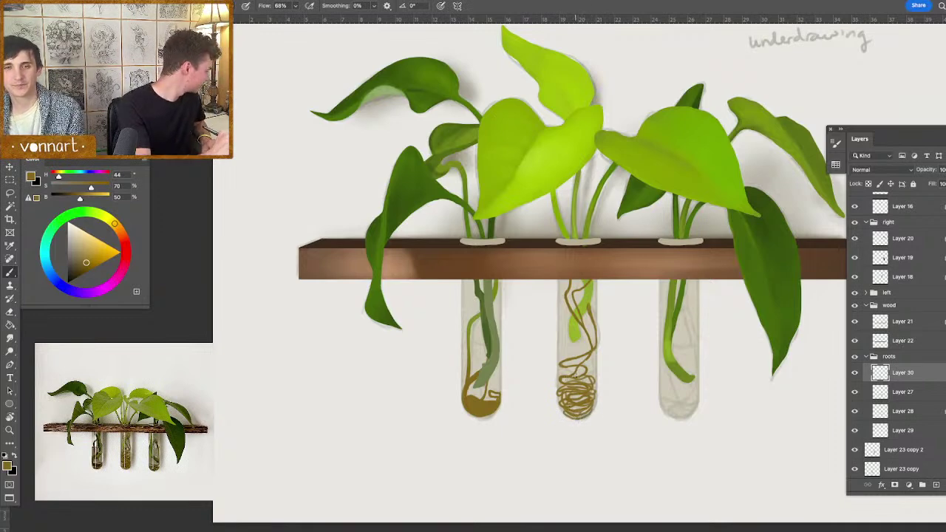
{"action": "left_click_drag", "start_coordinate": [568, 378], "coordinate": [562, 370]}
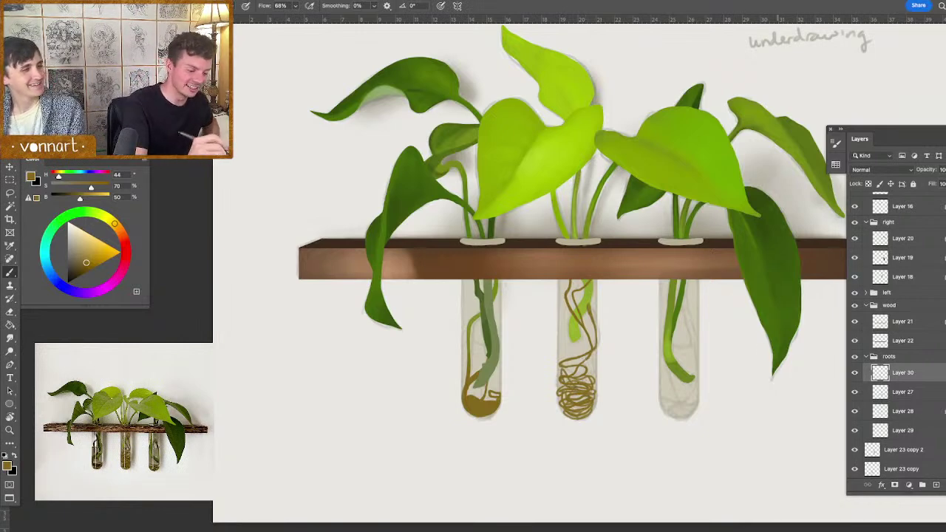
- Toggle the visibility of Layers 27, 28 and 29 to check what each holds, and select Layer 29
{"action": "left_click", "coordinate": [855, 393]}
{"action": "left_click", "coordinate": [855, 392]}
{"action": "left_click", "coordinate": [857, 420]}
{"action": "left_click", "coordinate": [856, 415]}
{"action": "left_click", "coordinate": [856, 431]}
{"action": "left_click", "coordinate": [856, 432]}
{"action": "left_click", "coordinate": [881, 430]}
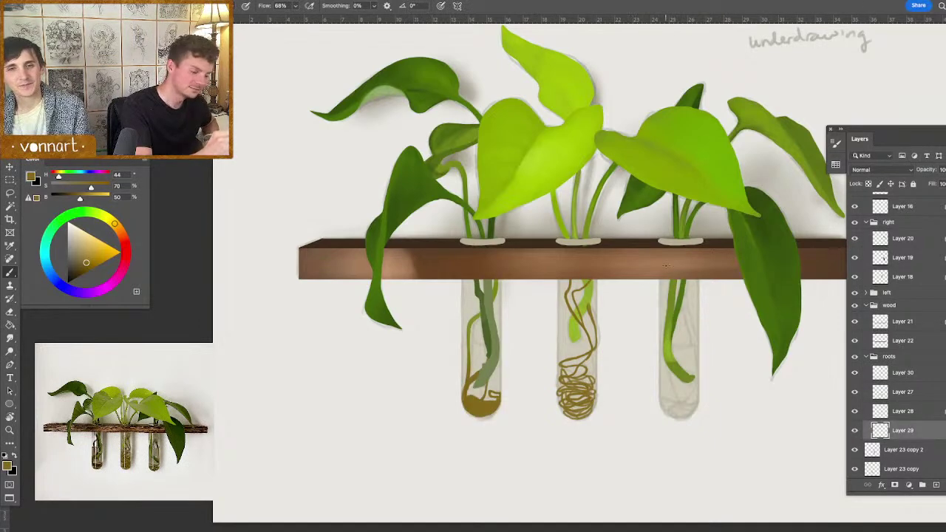
- Paint a thin root in sampled stem green down the inside of the right tube and loop it around the tube's base
{"action": "mouse_move", "coordinate": [683, 304]}
{"action": "left_mouse_down"}
{"action": "mouse_move", "coordinate": [691, 344]}
{"action": "mouse_move", "coordinate": [686, 315]}
{"action": "left_mouse_up"}
{"action": "left_click", "coordinate": [681, 299], "text": "alt"}
{"action": "left_click", "coordinate": [684, 299], "text": "alt"}
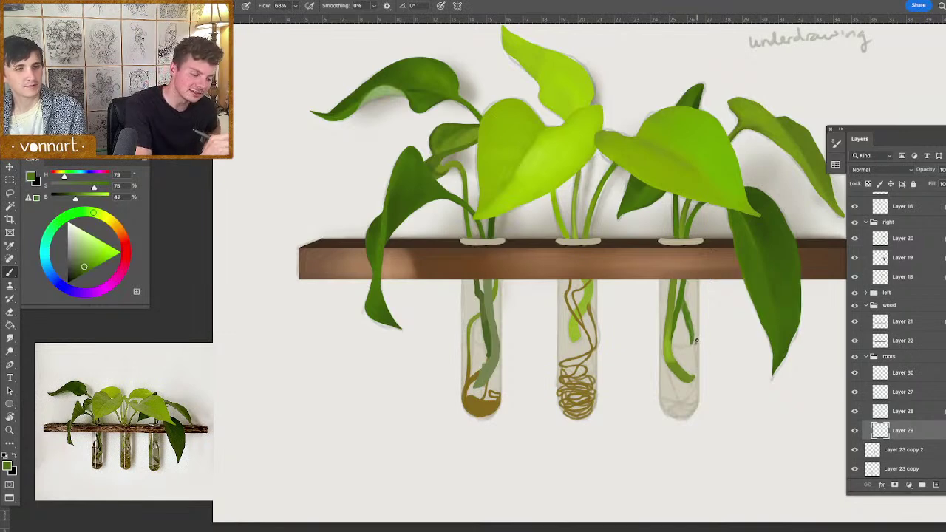
{"action": "left_click_drag", "start_coordinate": [693, 343], "coordinate": [690, 402]}
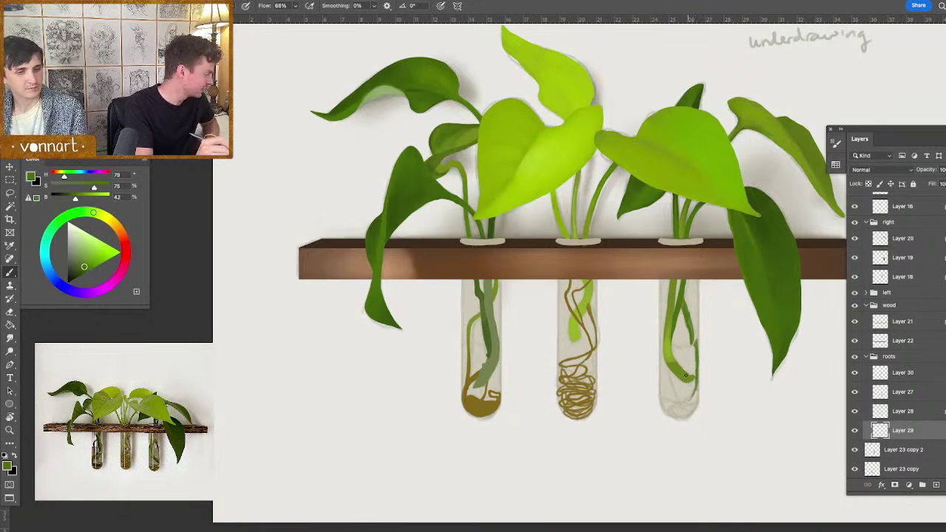
{"action": "mouse_move", "coordinate": [698, 383]}
{"action": "left_mouse_down"}
{"action": "mouse_move", "coordinate": [686, 405]}
{"action": "mouse_move", "coordinate": [668, 409]}
{"action": "left_mouse_up"}
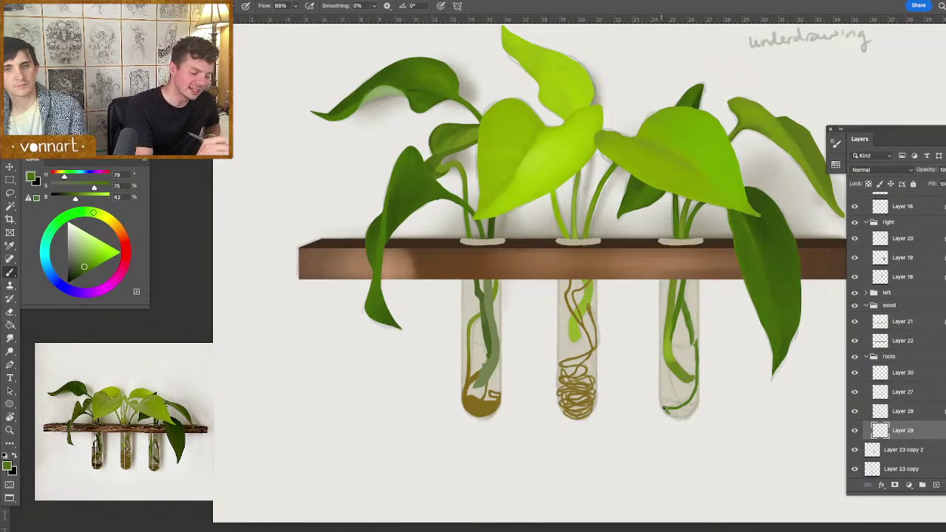
{"action": "mouse_move", "coordinate": [675, 411]}
{"action": "left_mouse_down"}
{"action": "mouse_move", "coordinate": [696, 388]}
{"action": "mouse_move", "coordinate": [694, 400]}
{"action": "mouse_move", "coordinate": [661, 401]}
{"action": "mouse_move", "coordinate": [684, 416]}
{"action": "mouse_move", "coordinate": [671, 416]}
{"action": "mouse_move", "coordinate": [692, 414]}
{"action": "left_mouse_up"}
{"action": "left_click_drag", "start_coordinate": [692, 409], "coordinate": [690, 414]}
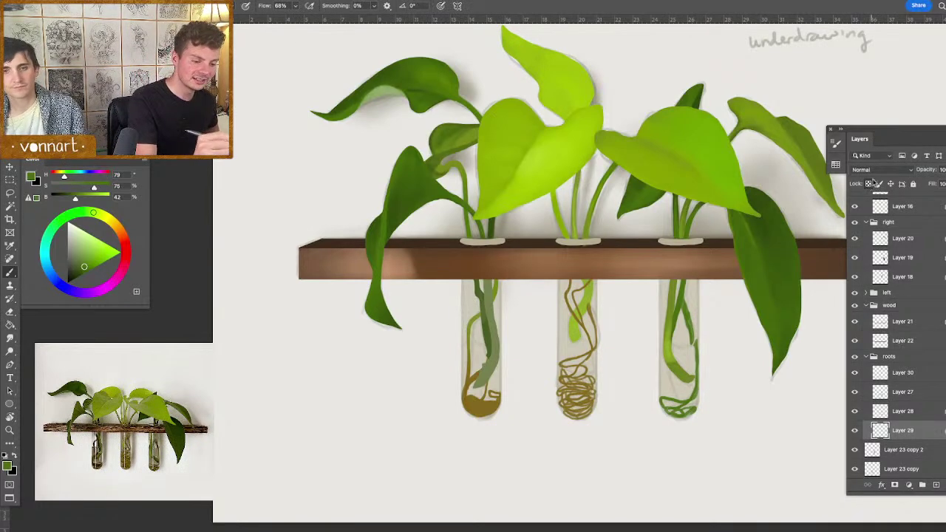
- Shade the right tube's root and stem with brown sampled from the middle roots and light greens sampled from the stem and upper-left leaf
{"action": "left_click", "coordinate": [591, 381], "text": "alt"}
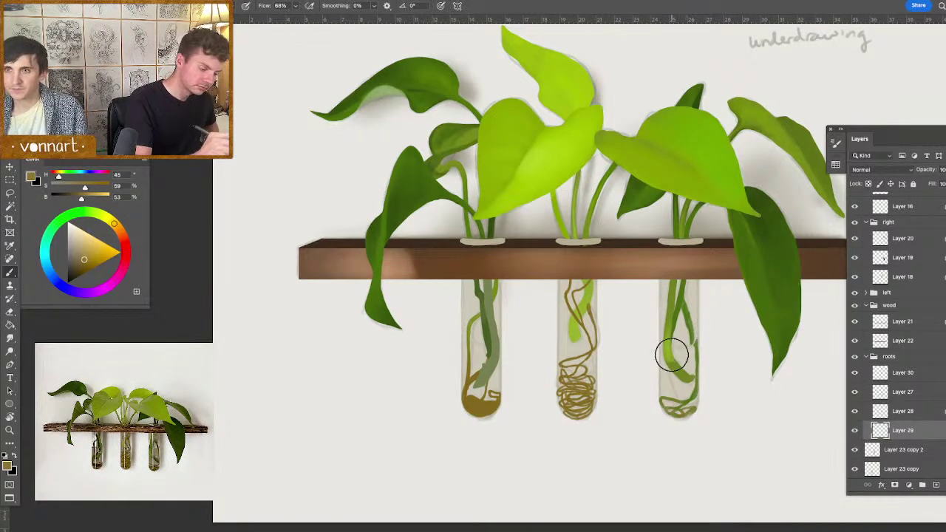
{"action": "left_click", "coordinate": [677, 347], "text": "alt"}
{"action": "left_click_drag", "start_coordinate": [727, 324], "coordinate": [707, 323]}
{"action": "left_click_drag", "start_coordinate": [676, 358], "coordinate": [677, 364]}
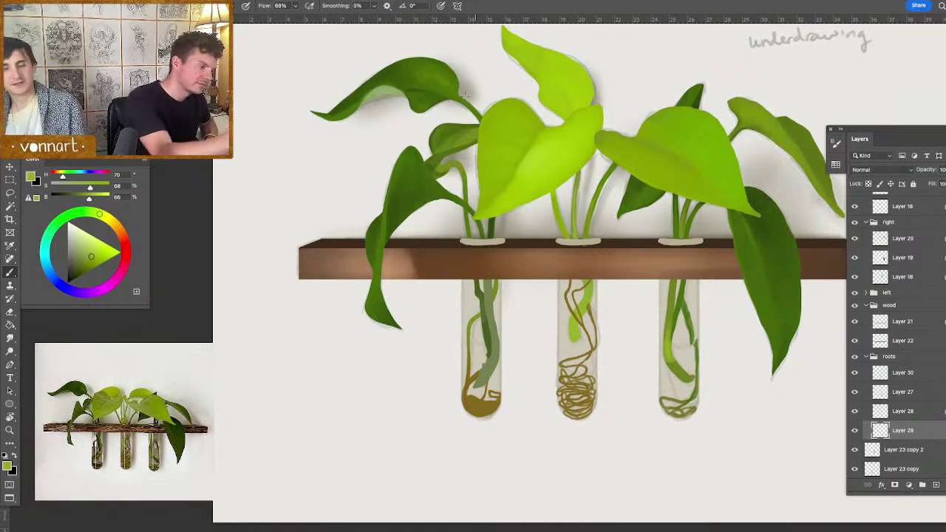
{"action": "left_click", "coordinate": [374, 90], "text": "alt"}
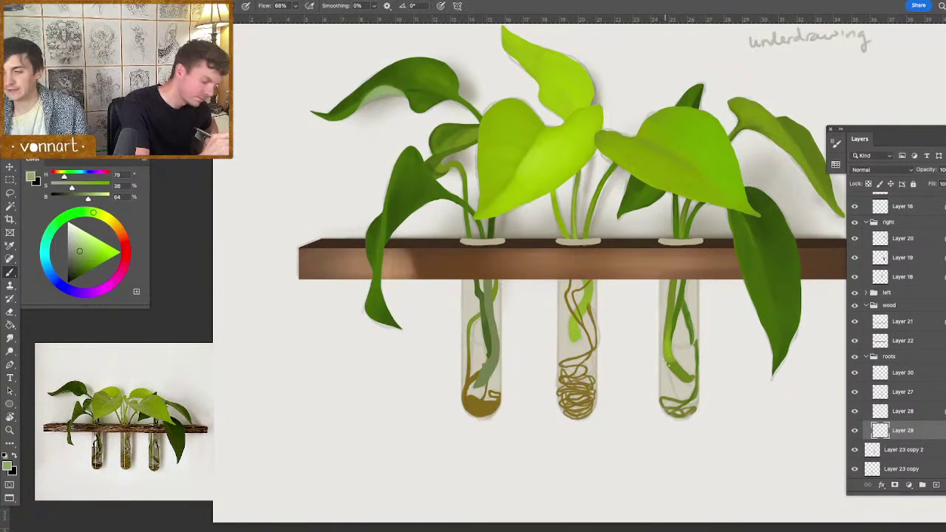
{"action": "left_click_drag", "start_coordinate": [670, 373], "coordinate": [671, 375]}
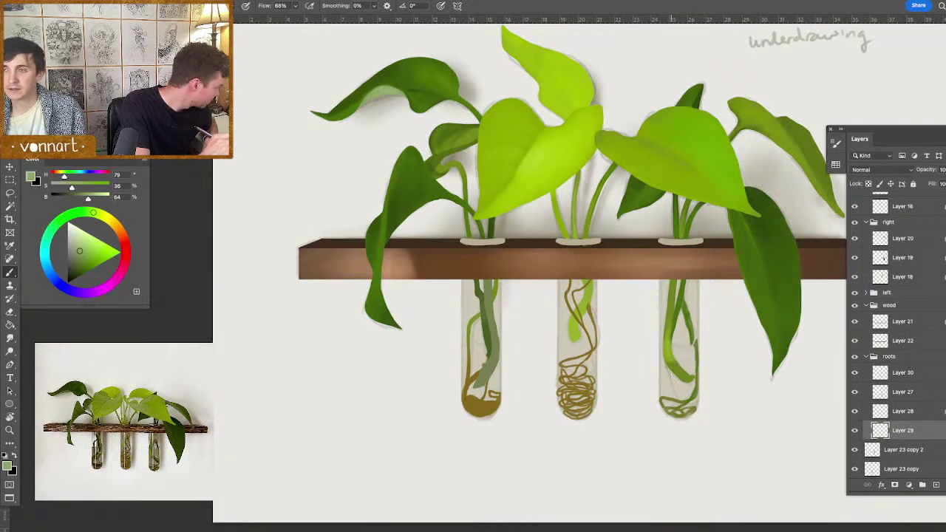
{"action": "left_click", "coordinate": [669, 357], "text": "alt"}
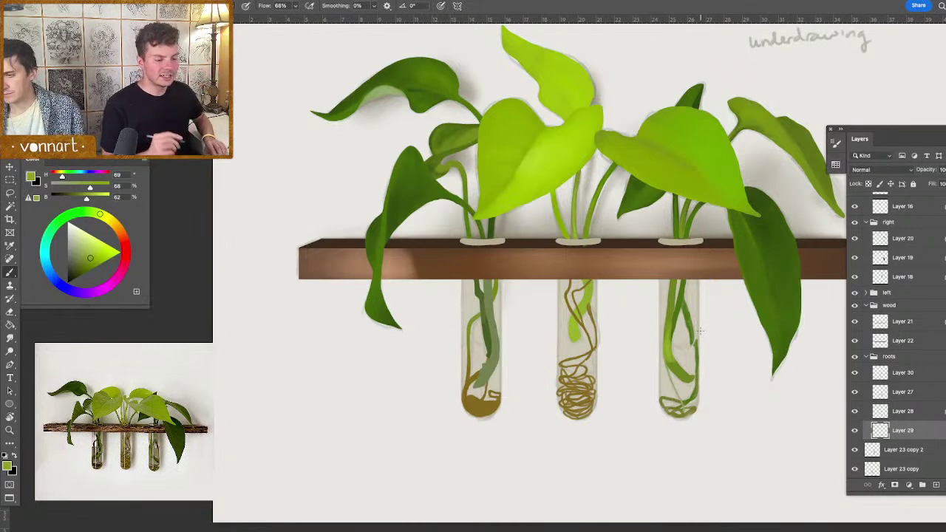
- Collapse the wood and roots layer groups and hide the left group
{"action": "left_click", "coordinate": [868, 305]}
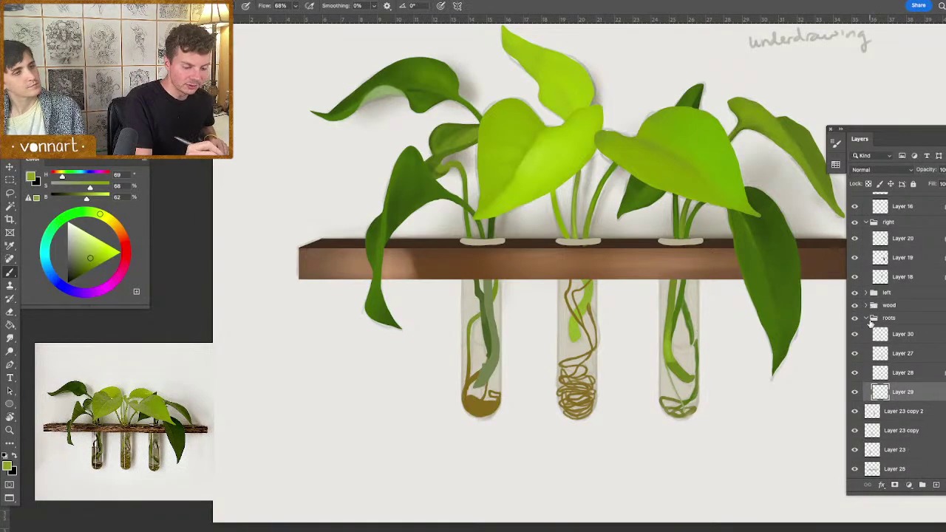
{"action": "left_click", "coordinate": [866, 318]}
{"action": "key", "text": "super+minus"}
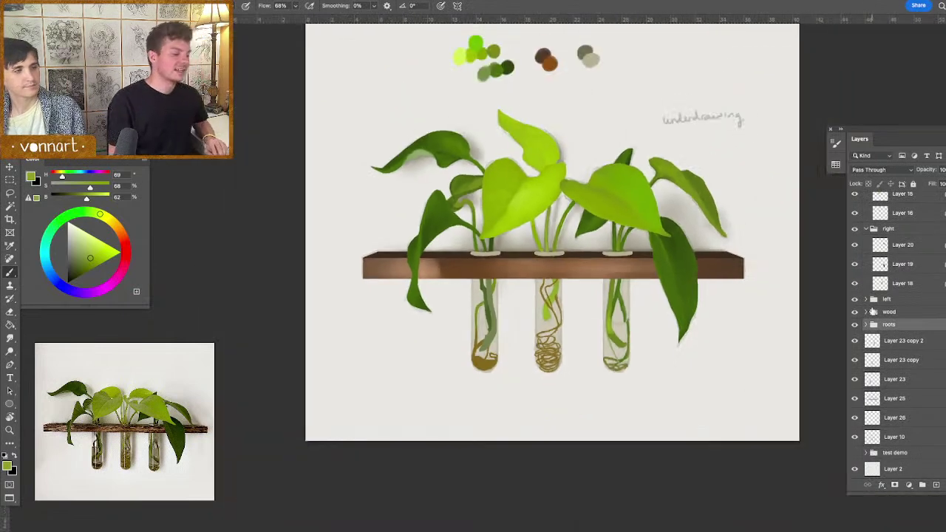
{"action": "key", "text": "super+minus"}
{"action": "key", "text": "super+plus"}
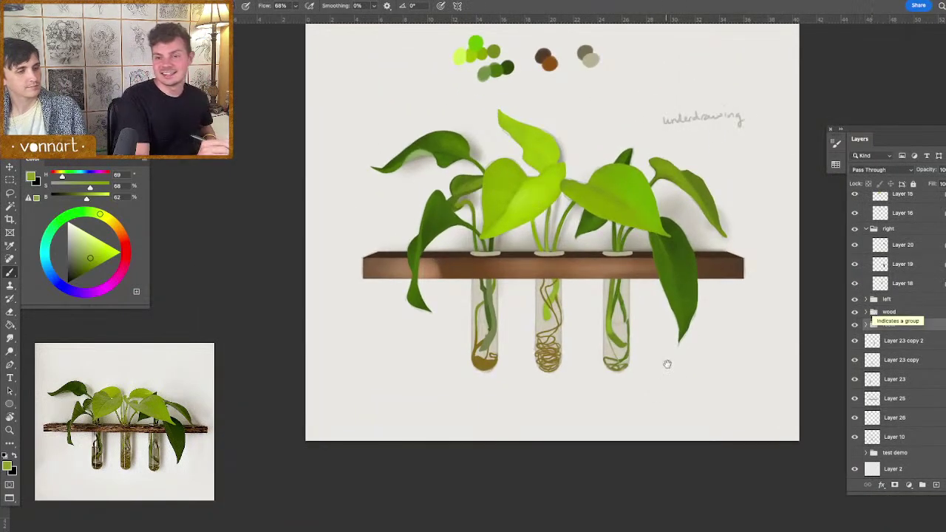
{"action": "left_click_drag", "start_coordinate": [667, 364], "coordinate": [657, 412]}
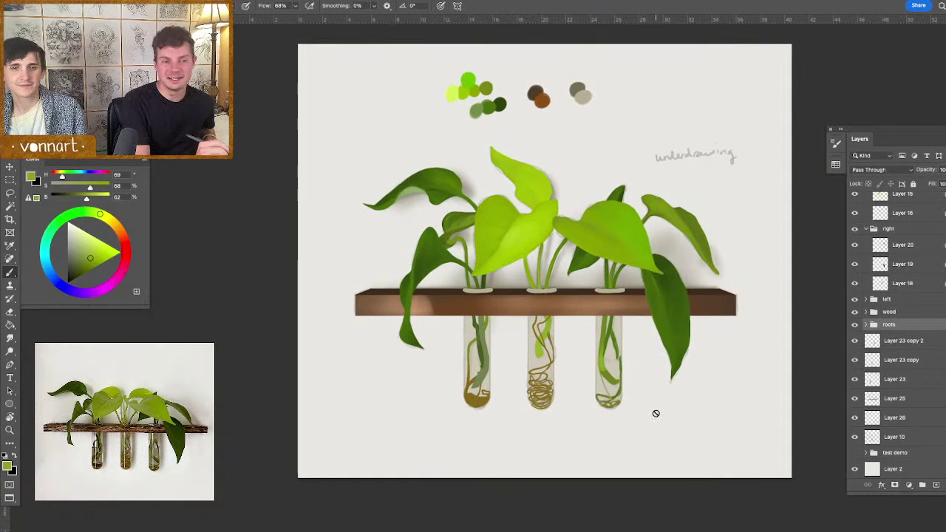
{"action": "left_click", "coordinate": [855, 300]}
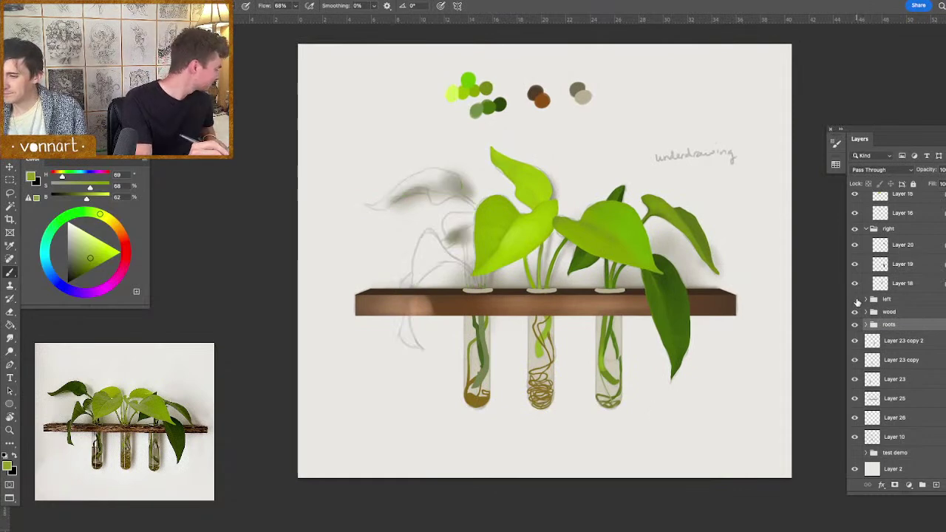
- Show the left plant group again and hide the underdrawing on Layer 10
{"action": "left_click", "coordinate": [855, 301]}
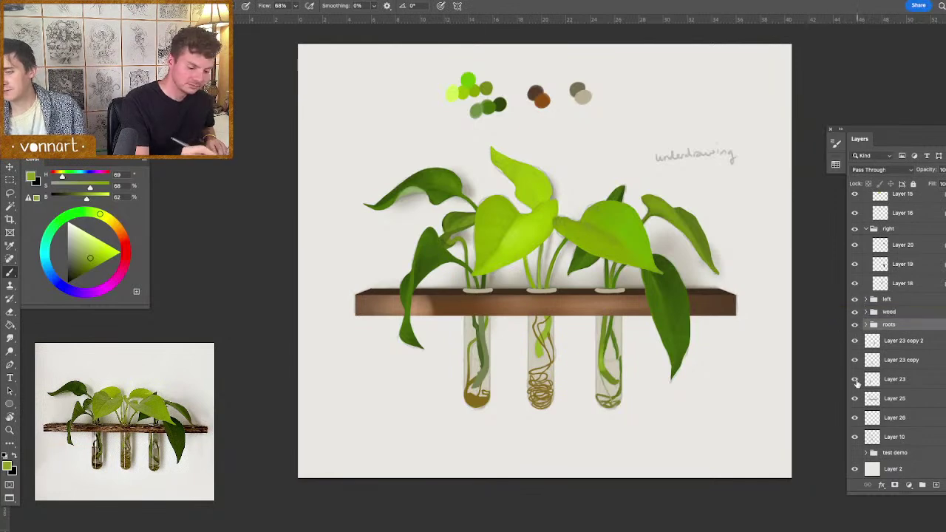
{"action": "left_click", "coordinate": [856, 437]}
{"action": "left_click", "coordinate": [856, 437]}
{"action": "left_click", "coordinate": [857, 438]}
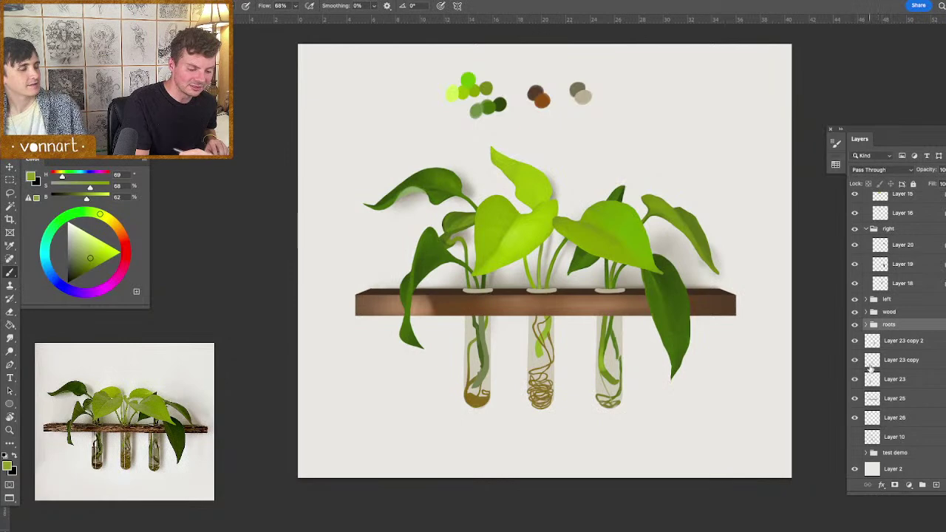
- Merge Layer 23 copy 2 and Layer 23 copy down into Layer 23 and check the merged tubes by toggling its visibility
{"action": "left_click", "coordinate": [890, 344]}
{"action": "key", "text": "super+e"}
{"action": "key", "text": "super+e"}
{"action": "left_click", "coordinate": [856, 380]}
{"action": "left_click", "coordinate": [856, 380]}
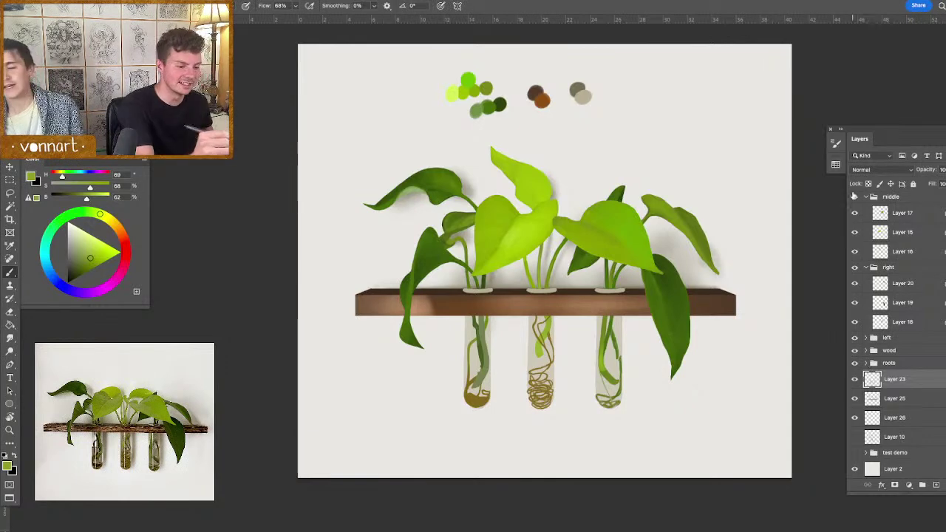
- With Layer 23's transparent pixels locked, shade the water in all three test tubes using the dark grey sampled from the grey swatches
{"action": "left_click_drag", "start_coordinate": [538, 334], "coordinate": [544, 297]}
{"action": "left_click", "coordinate": [575, 87], "text": "alt"}
{"action": "mouse_move", "coordinate": [533, 348]}
{"action": "left_mouse_down"}
{"action": "mouse_move", "coordinate": [536, 306]}
{"action": "mouse_move", "coordinate": [555, 332]}
{"action": "left_mouse_up"}
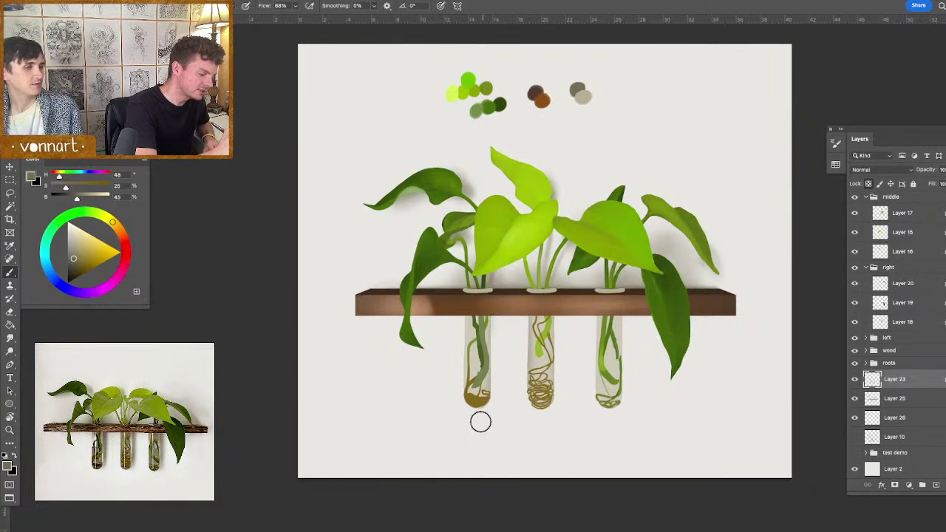
{"action": "left_click_drag", "start_coordinate": [488, 369], "coordinate": [467, 366]}
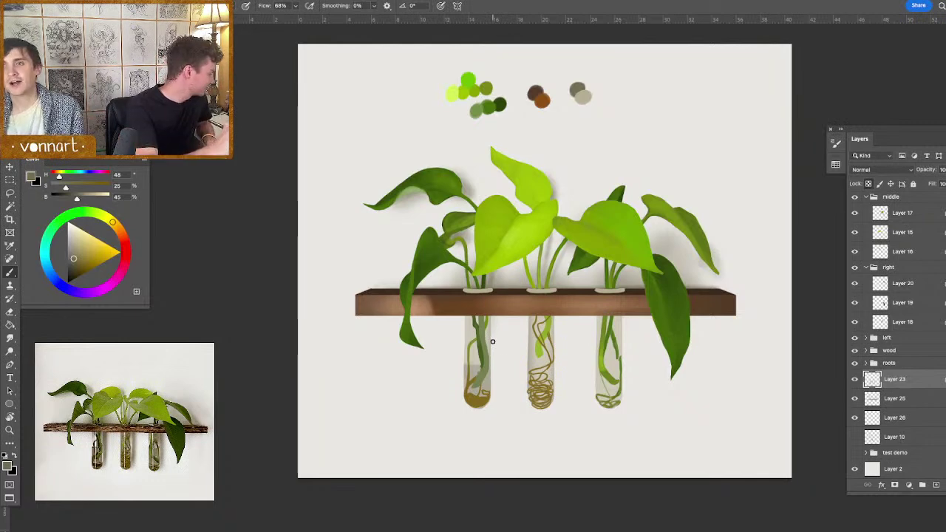
{"action": "left_click_drag", "start_coordinate": [491, 361], "coordinate": [489, 361]}
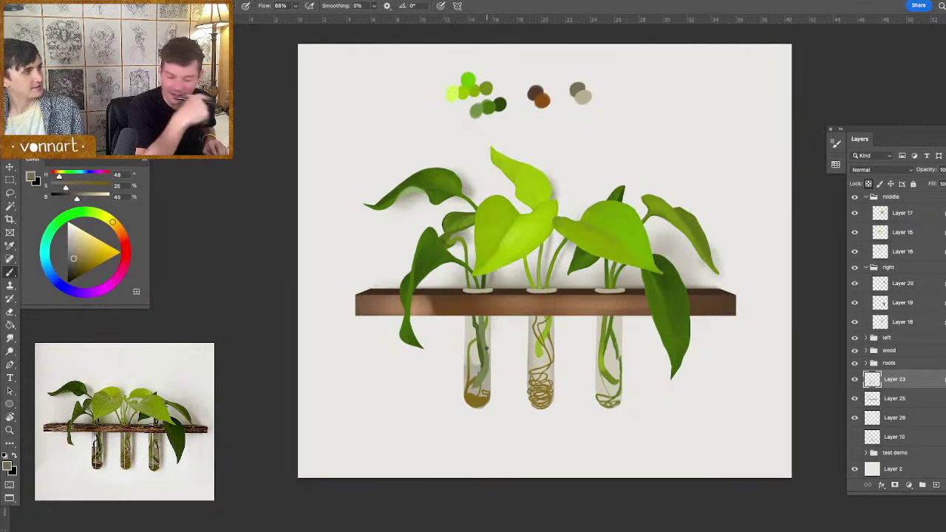
{"action": "mouse_move", "coordinate": [545, 348]}
{"action": "left_mouse_down"}
{"action": "mouse_move", "coordinate": [556, 348]}
{"action": "mouse_move", "coordinate": [545, 340]}
{"action": "mouse_move", "coordinate": [552, 397]}
{"action": "left_mouse_up"}
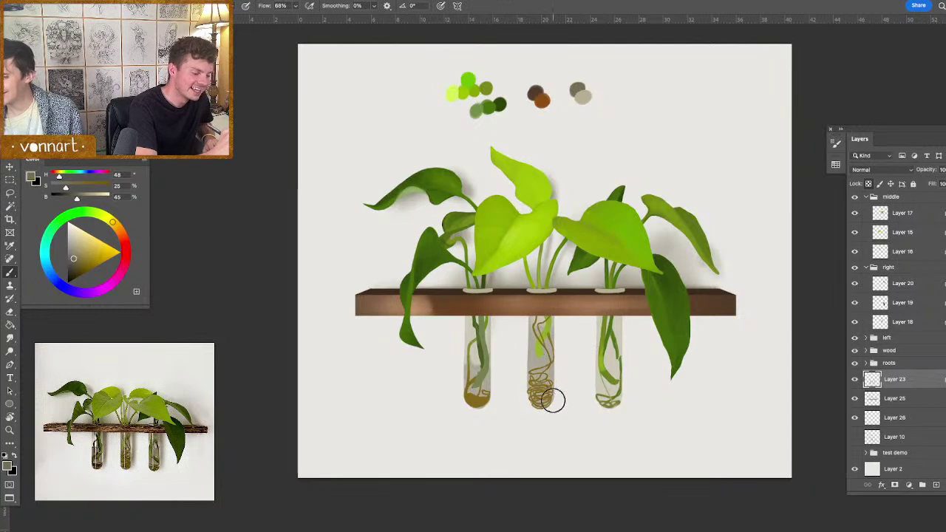
{"action": "left_click_drag", "start_coordinate": [555, 340], "coordinate": [543, 338]}
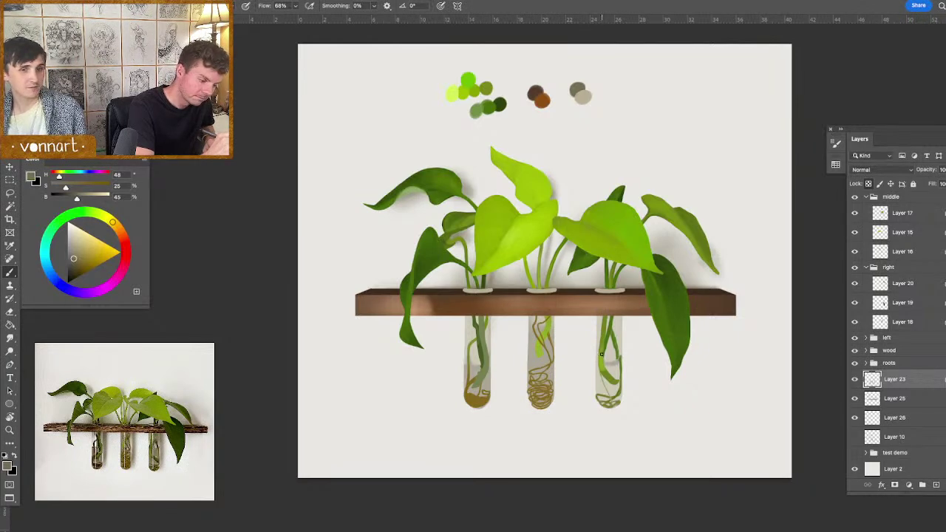
{"action": "mouse_move", "coordinate": [596, 371]}
{"action": "left_mouse_down"}
{"action": "mouse_move", "coordinate": [621, 371]}
{"action": "mouse_move", "coordinate": [608, 407]}
{"action": "mouse_move", "coordinate": [618, 394]}
{"action": "left_mouse_up"}
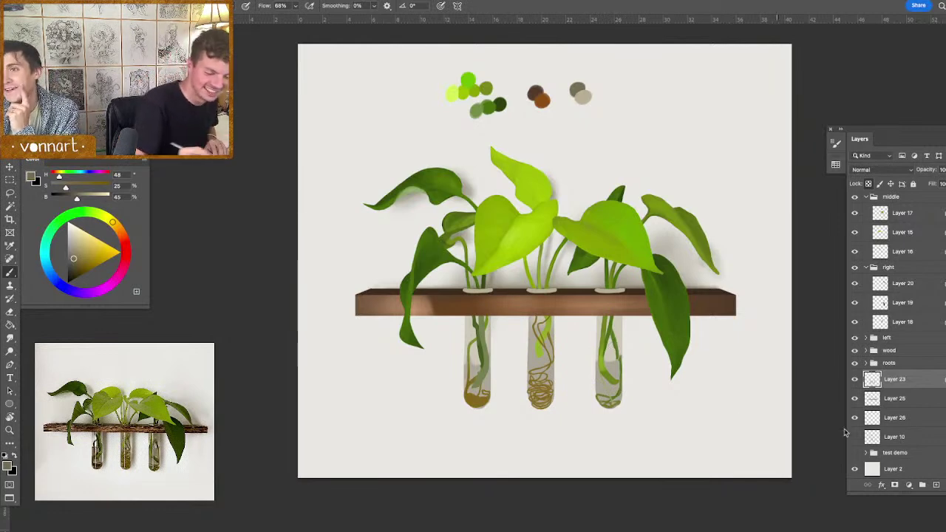
- Add a new layer above the roots group and mask it to the test tube shapes selected from Layer 23
{"action": "left_click", "coordinate": [936, 484]}
{"action": "left_click_drag", "start_coordinate": [881, 383], "coordinate": [884, 363]}
{"action": "left_click", "coordinate": [874, 383], "text": "super"}
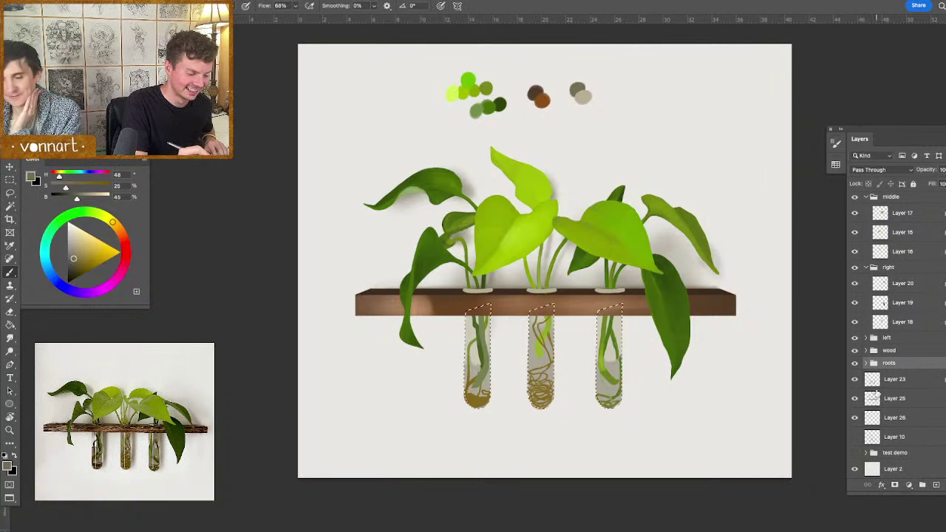
{"action": "left_click", "coordinate": [894, 484]}
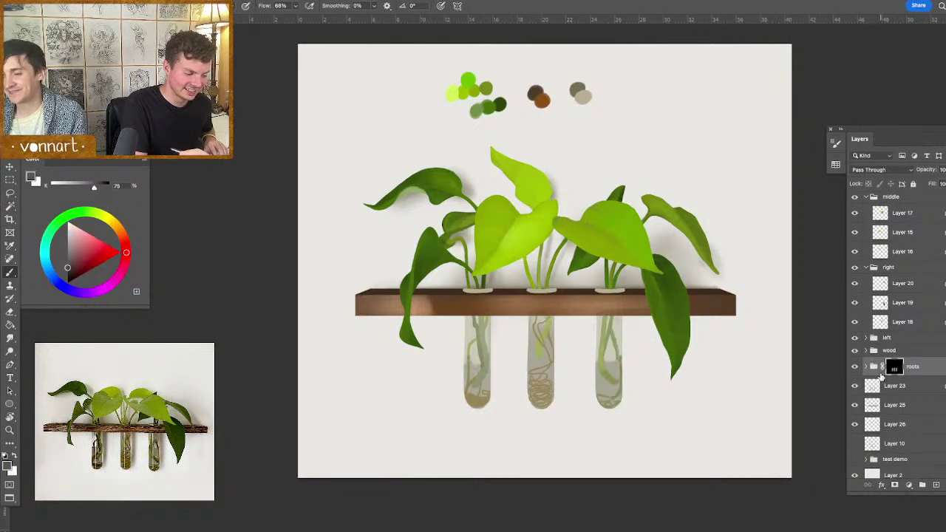
{"action": "key", "text": "super+z"}
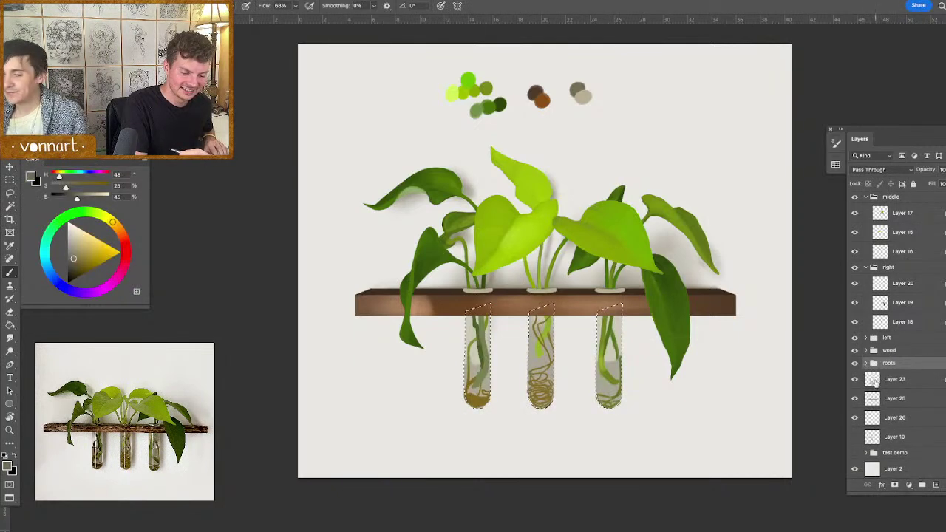
{"action": "left_click", "coordinate": [934, 484]}
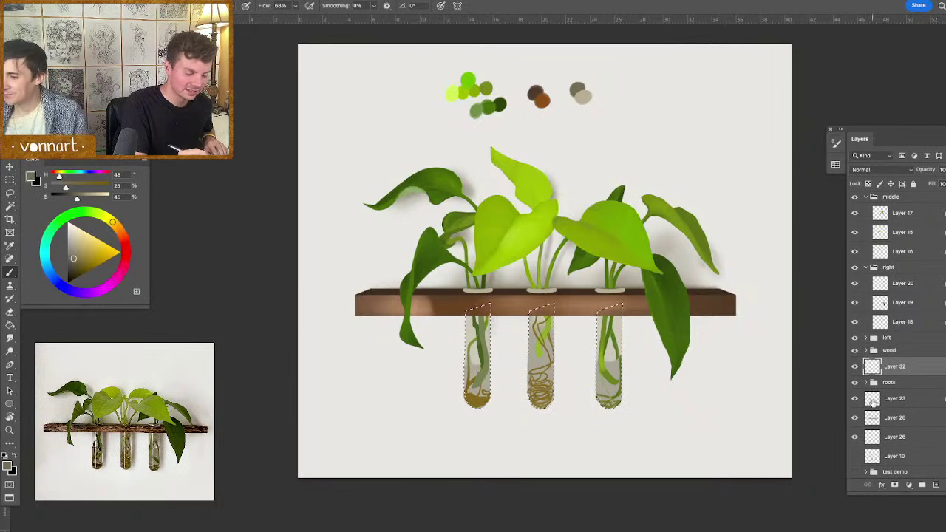
{"action": "left_click", "coordinate": [895, 484]}
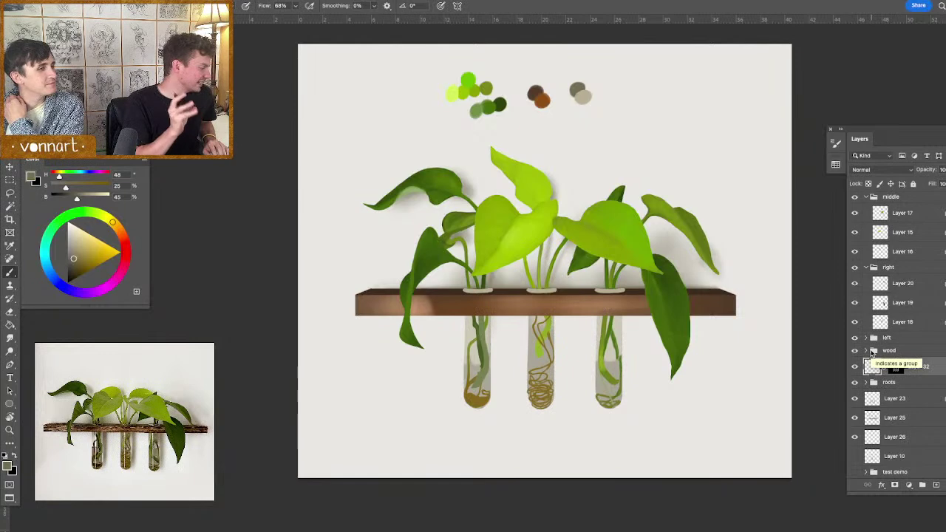
- Brush a faint light grey sampled from the glass over the roots in the tubes on Layer 32, toggling the layer to compare
{"action": "left_click", "coordinate": [621, 321], "text": "alt"}
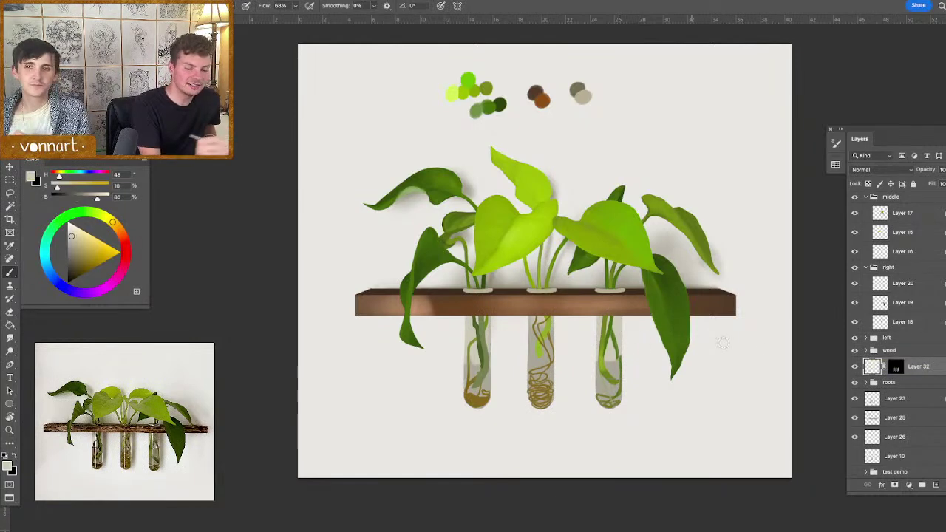
{"action": "left_click_drag", "start_coordinate": [636, 341], "coordinate": [669, 343]}
{"action": "mouse_move", "coordinate": [638, 330]}
{"action": "left_mouse_down"}
{"action": "mouse_move", "coordinate": [613, 392]}
{"action": "mouse_move", "coordinate": [529, 336]}
{"action": "mouse_move", "coordinate": [550, 409]}
{"action": "left_mouse_up"}
{"action": "left_click_drag", "start_coordinate": [472, 334], "coordinate": [479, 471]}
{"action": "left_click", "coordinate": [855, 366]}
{"action": "left_click", "coordinate": [855, 367]}
{"action": "left_click", "coordinate": [856, 367]}
{"action": "left_click", "coordinate": [855, 368]}
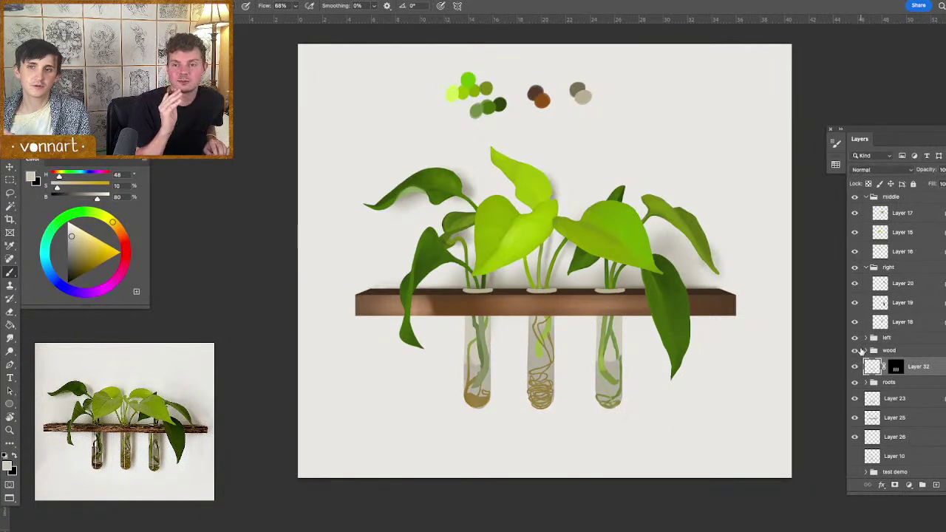
{"action": "left_click_drag", "start_coordinate": [525, 351], "coordinate": [484, 353]}
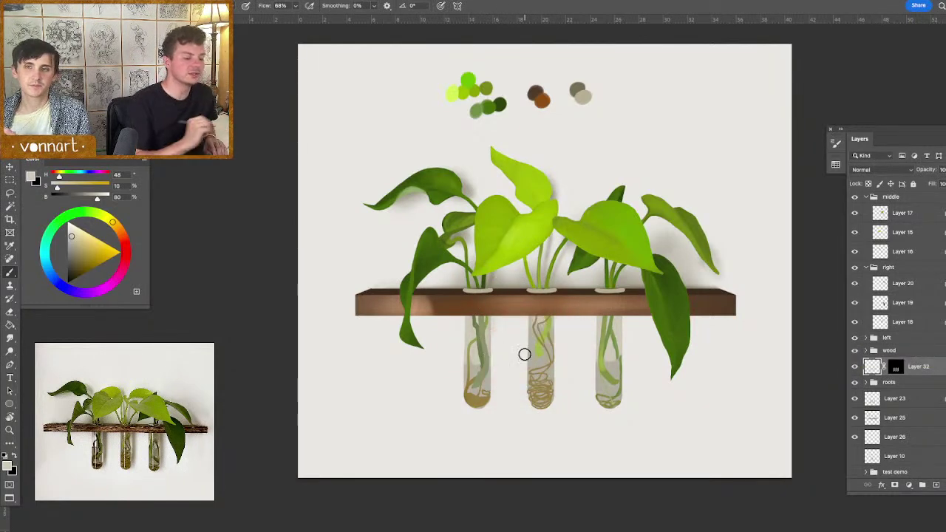
- Check what Layer 23 holds and add a new layer named "shadows" directly above Layer 10
{"action": "scroll", "coordinate": [899, 333], "scroll_direction": "down", "scroll_amount": 1}
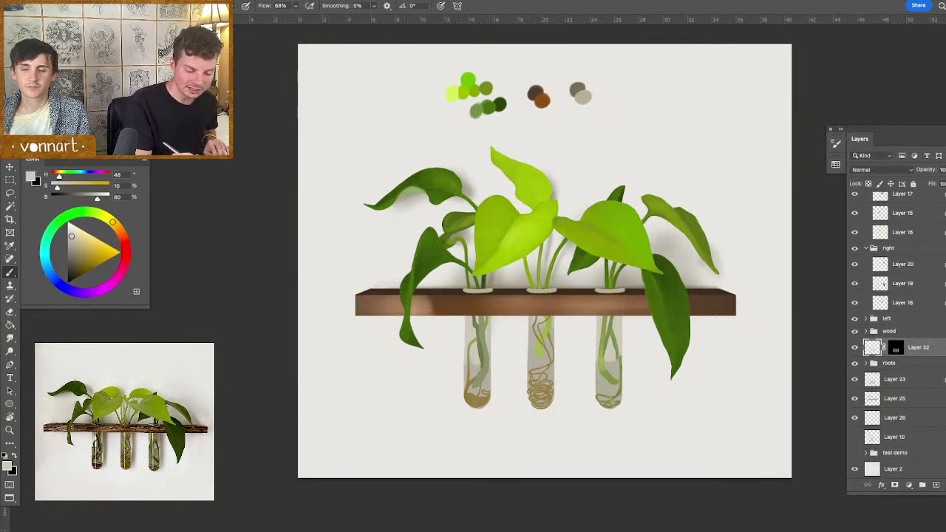
{"action": "left_click", "coordinate": [855, 379]}
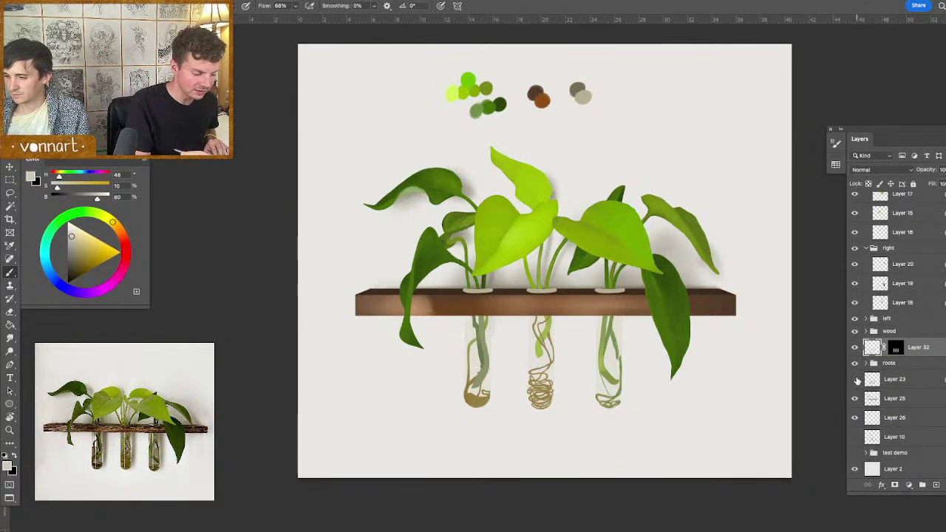
{"action": "left_click", "coordinate": [855, 379]}
{"action": "left_click", "coordinate": [888, 378]}
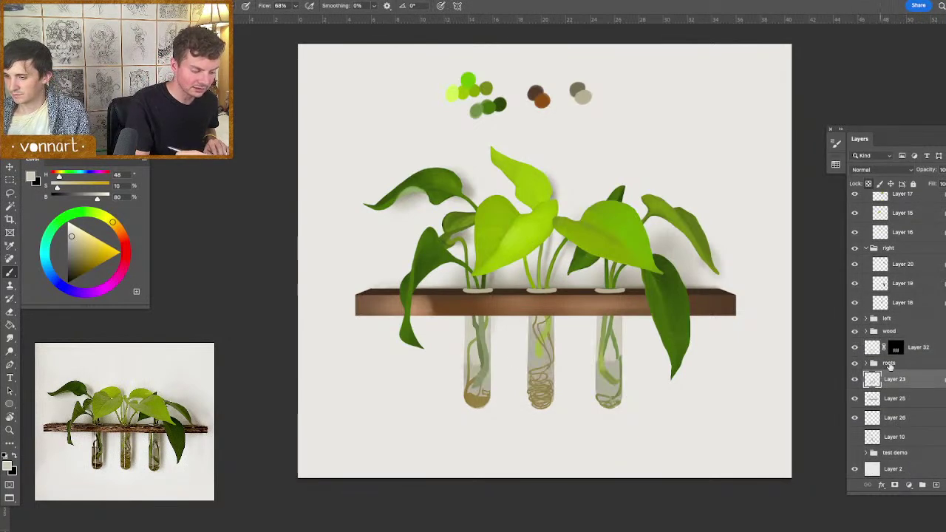
{"action": "left_click", "coordinate": [894, 399]}
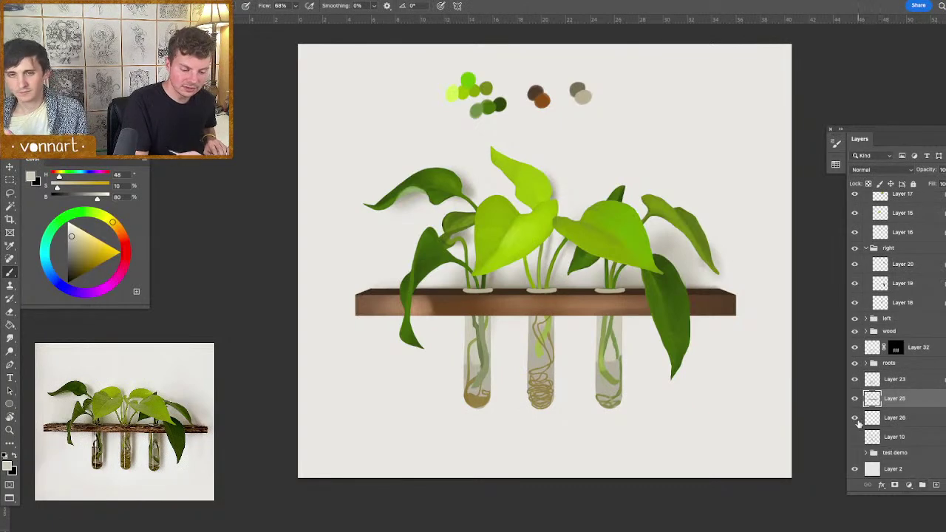
{"action": "left_click", "coordinate": [888, 438]}
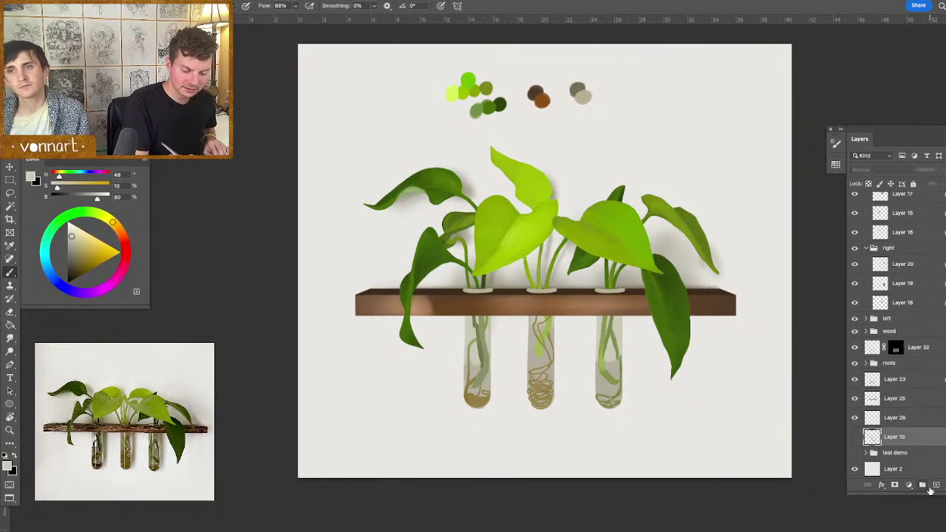
{"action": "left_click", "coordinate": [922, 485]}
{"action": "double_click", "coordinate": [895, 438]}
{"action": "type", "text": "shadows"}
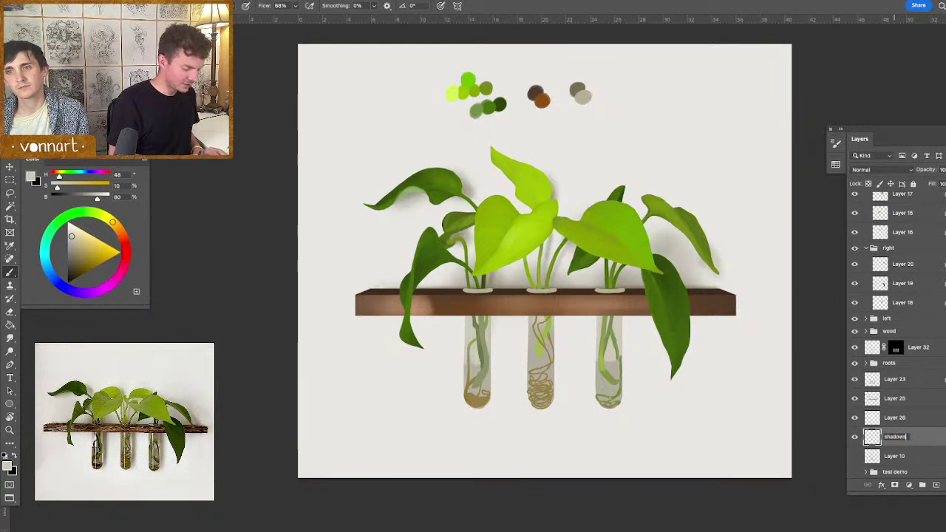
{"action": "key", "text": "Return"}
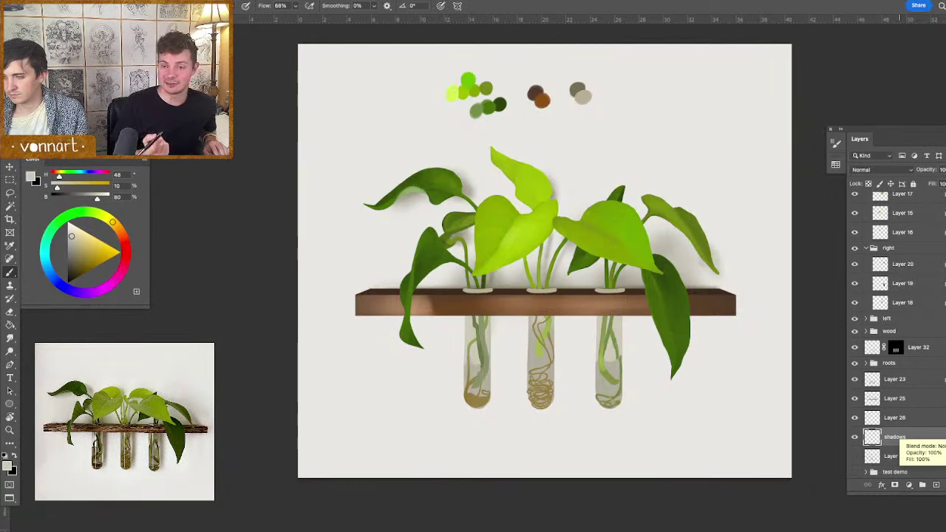
- Sample the dark grey swatch and try painting a soft shadow down the right side of the left tube
{"action": "left_click_drag", "start_coordinate": [499, 338], "coordinate": [501, 339]}
{"action": "left_click", "coordinate": [576, 88], "text": "alt"}
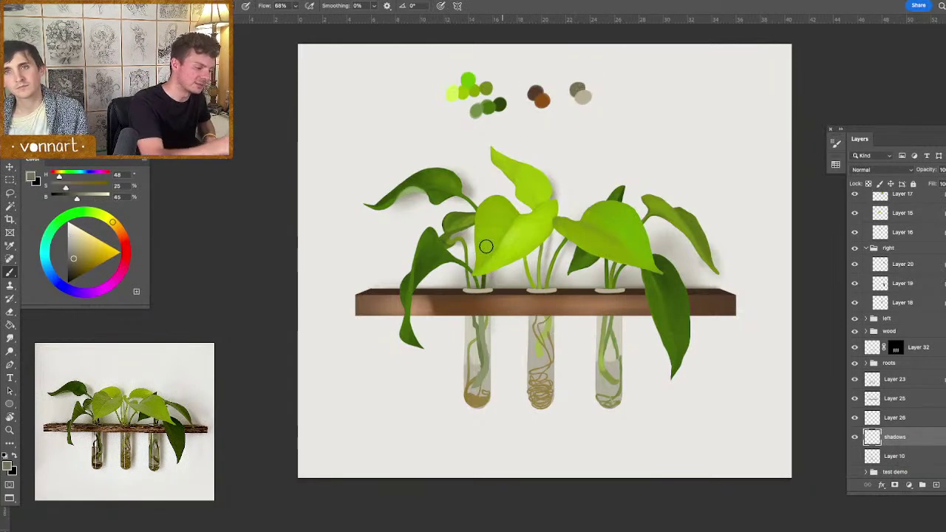
{"action": "left_click_drag", "start_coordinate": [488, 307], "coordinate": [493, 345]}
{"action": "key", "text": "super+z"}
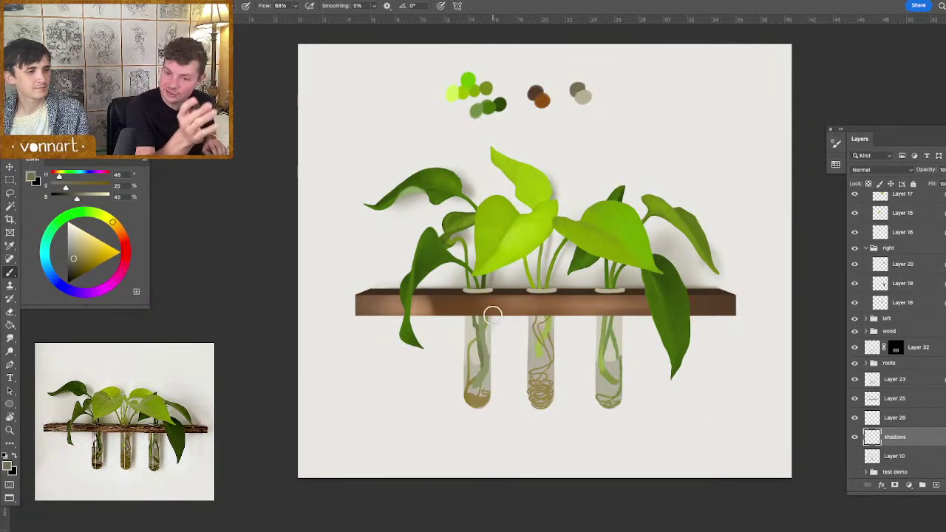
{"action": "left_click_drag", "start_coordinate": [487, 317], "coordinate": [491, 394]}
{"action": "mouse_move", "coordinate": [488, 396]}
{"action": "left_mouse_down"}
{"action": "mouse_move", "coordinate": [494, 305]}
{"action": "mouse_move", "coordinate": [491, 392]}
{"action": "mouse_move", "coordinate": [494, 335]}
{"action": "left_mouse_up"}
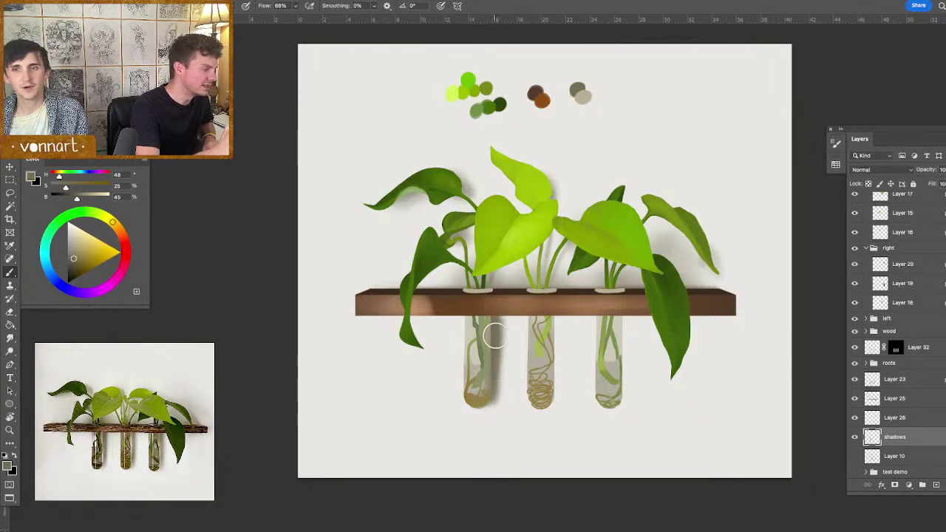
- Set the brush's Shape Dynamics minimum diameter to 100% while keeping Transfer enabled
{"action": "left_click", "coordinate": [835, 145]}
{"action": "left_click", "coordinate": [658, 232]}
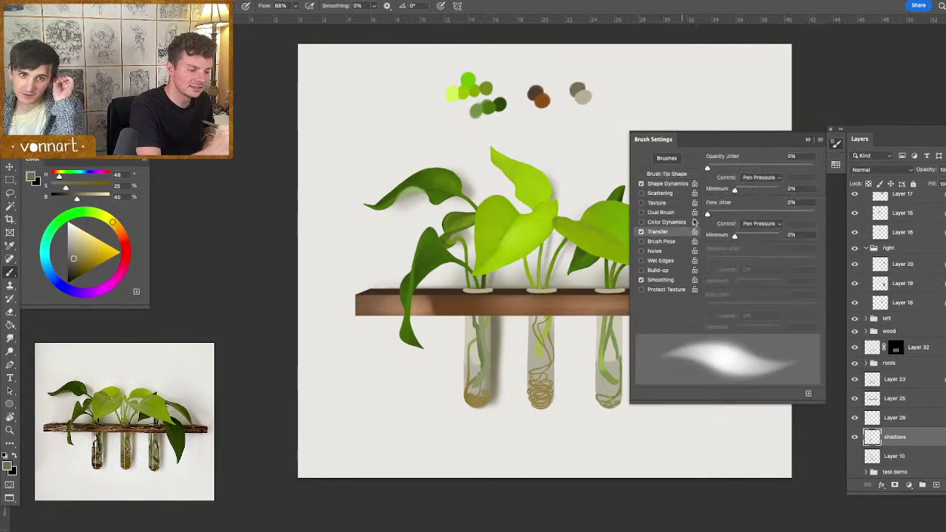
{"action": "left_click", "coordinate": [641, 232]}
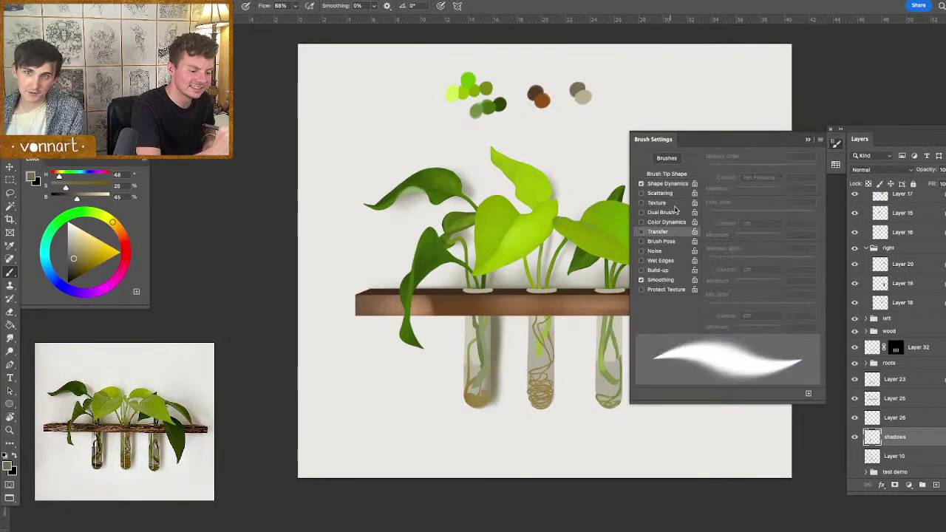
{"action": "left_click", "coordinate": [642, 232]}
{"action": "left_click", "coordinate": [665, 185]}
{"action": "left_click_drag", "start_coordinate": [731, 197], "coordinate": [817, 193]}
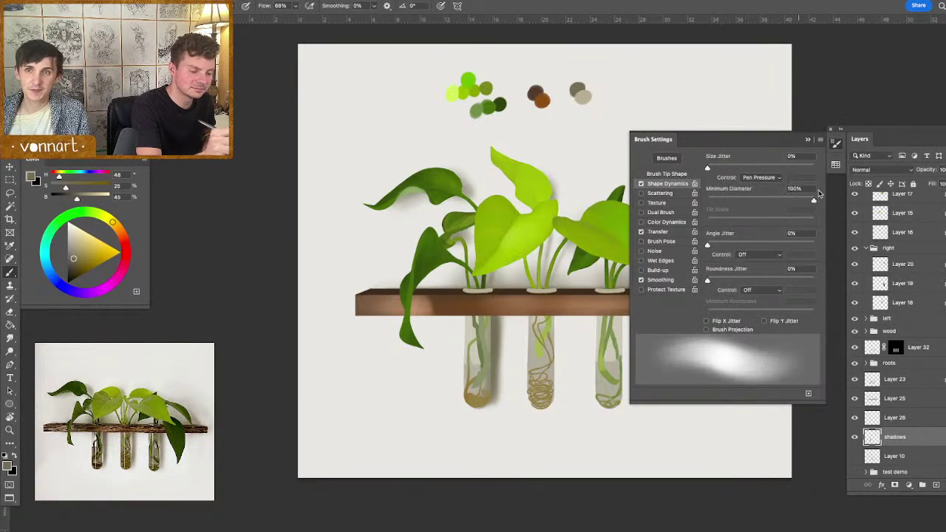
{"action": "left_click", "coordinate": [837, 145]}
- Paint a soft dark grey shadow along the left tube's right edge and erase the excess around the tube's base
{"action": "key", "text": "e"}
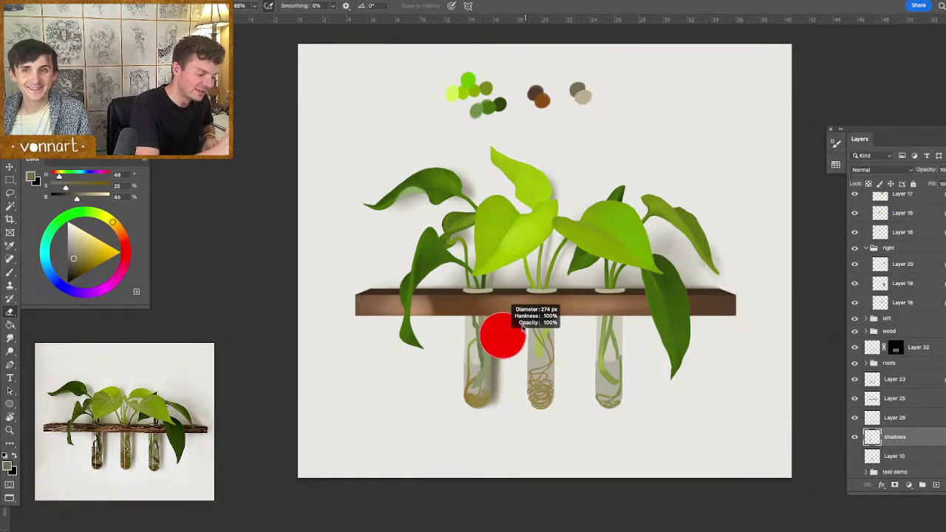
{"action": "key", "text": "b"}
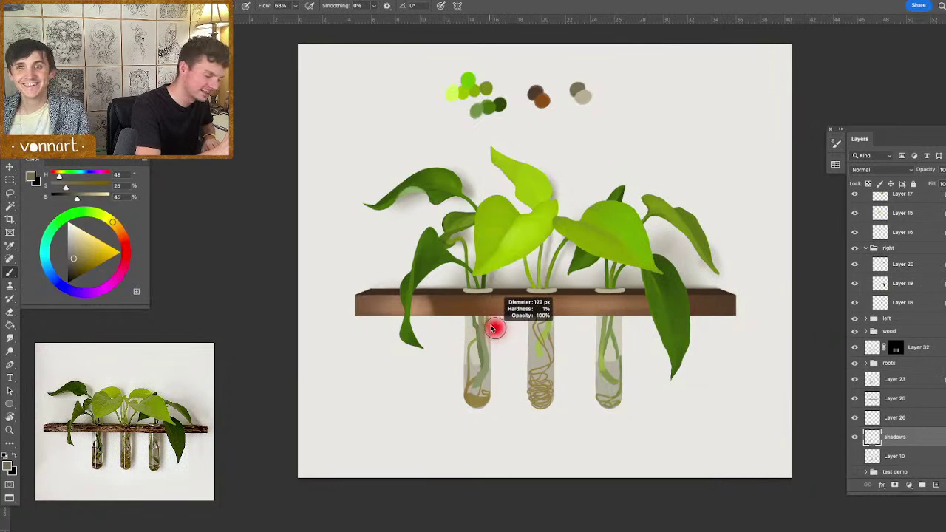
{"action": "mouse_move", "coordinate": [486, 374]}
{"action": "left_mouse_down"}
{"action": "mouse_move", "coordinate": [485, 403]}
{"action": "mouse_move", "coordinate": [488, 377]}
{"action": "mouse_move", "coordinate": [494, 390]}
{"action": "left_mouse_up"}
{"action": "key", "text": "e"}
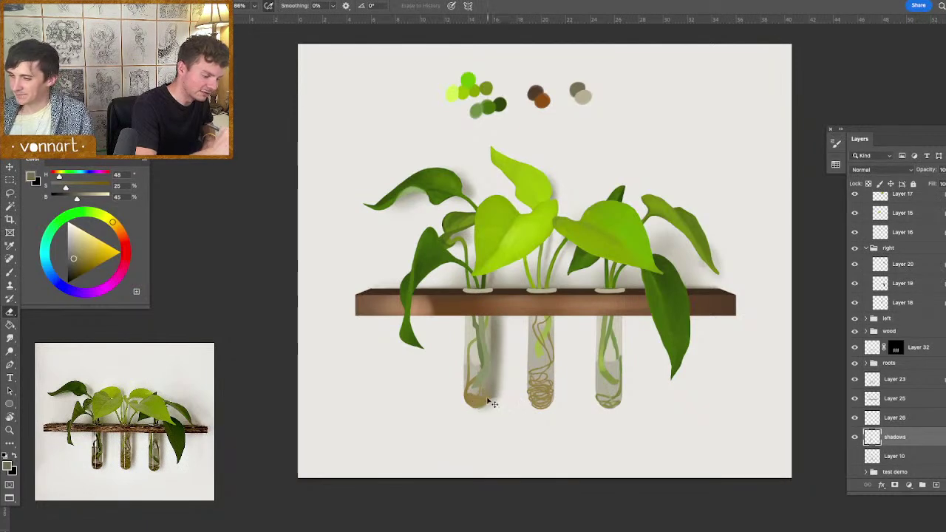
{"action": "mouse_move", "coordinate": [507, 424]}
{"action": "left_mouse_down"}
{"action": "mouse_move", "coordinate": [508, 408]}
{"action": "mouse_move", "coordinate": [501, 420]}
{"action": "left_mouse_up"}
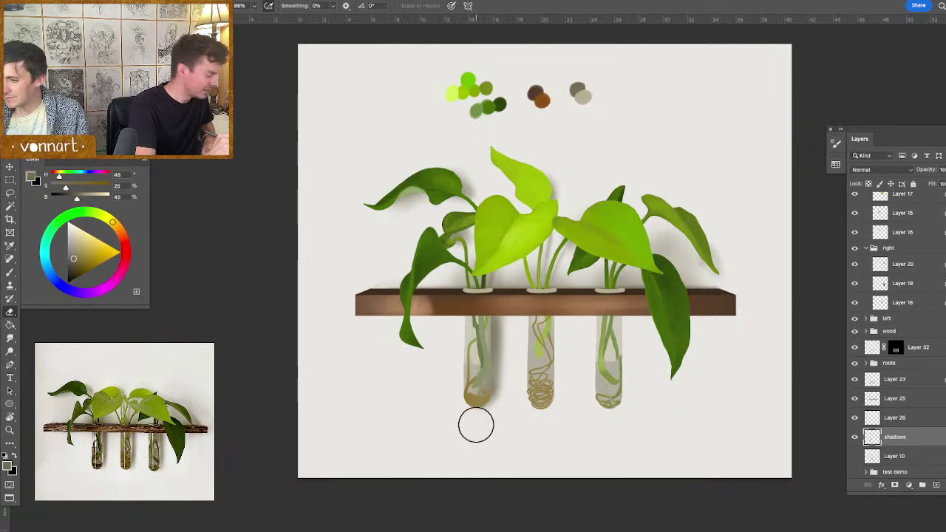
{"action": "key", "text": "b"}
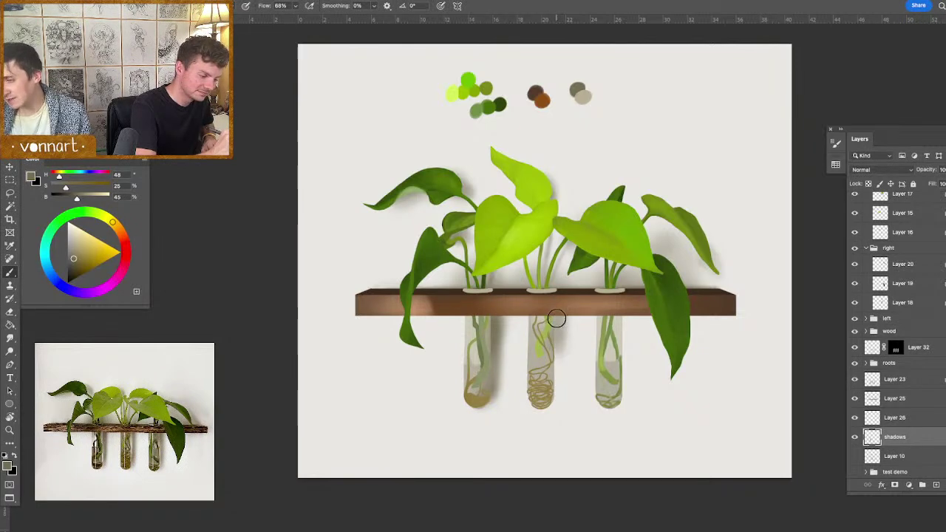
- Paint soft dark grey shadows down the right sides of the middle and right tubes and adjust the shadows layer's opacity
{"action": "left_click_drag", "start_coordinate": [555, 317], "coordinate": [550, 384]}
{"action": "mouse_move", "coordinate": [554, 340]}
{"action": "left_mouse_down"}
{"action": "mouse_move", "coordinate": [553, 384]}
{"action": "mouse_move", "coordinate": [540, 395]}
{"action": "mouse_move", "coordinate": [555, 391]}
{"action": "mouse_move", "coordinate": [552, 377]}
{"action": "mouse_move", "coordinate": [550, 385]}
{"action": "left_mouse_up"}
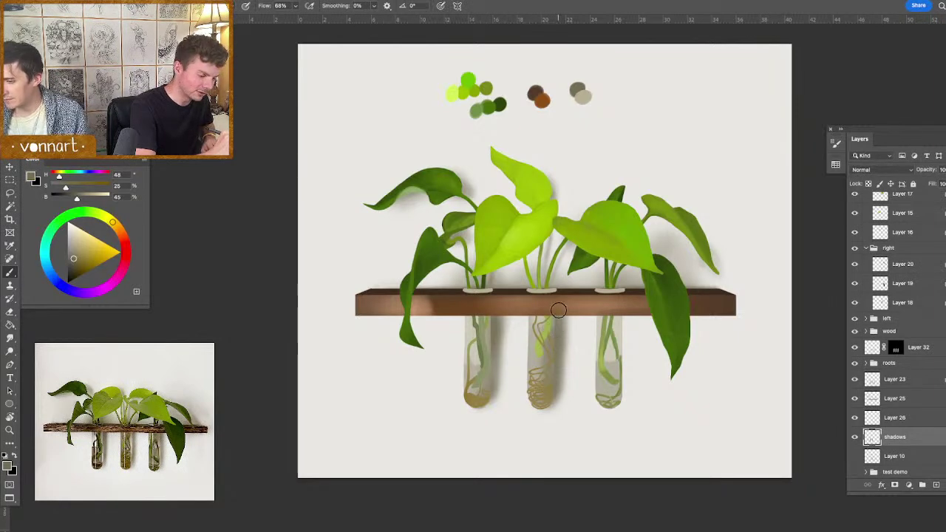
{"action": "left_click_drag", "start_coordinate": [558, 340], "coordinate": [556, 374]}
{"action": "mouse_move", "coordinate": [622, 316]}
{"action": "left_mouse_down"}
{"action": "mouse_move", "coordinate": [616, 397]}
{"action": "mouse_move", "coordinate": [627, 295]}
{"action": "mouse_move", "coordinate": [621, 401]}
{"action": "left_mouse_up"}
{"action": "left_click", "coordinate": [945, 170]}
{"action": "left_click_drag", "start_coordinate": [945, 184], "coordinate": [942, 184]}
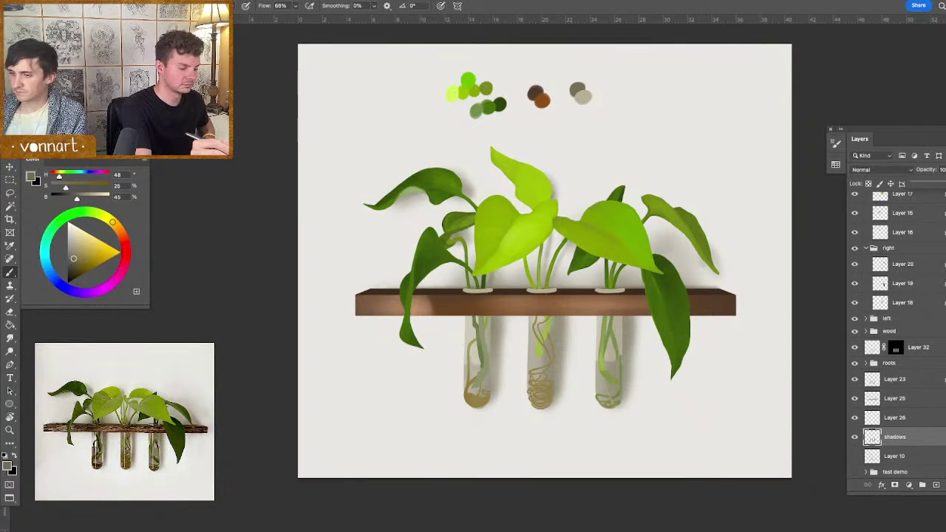
{"action": "left_click_drag", "start_coordinate": [939, 184], "coordinate": [945, 183]}
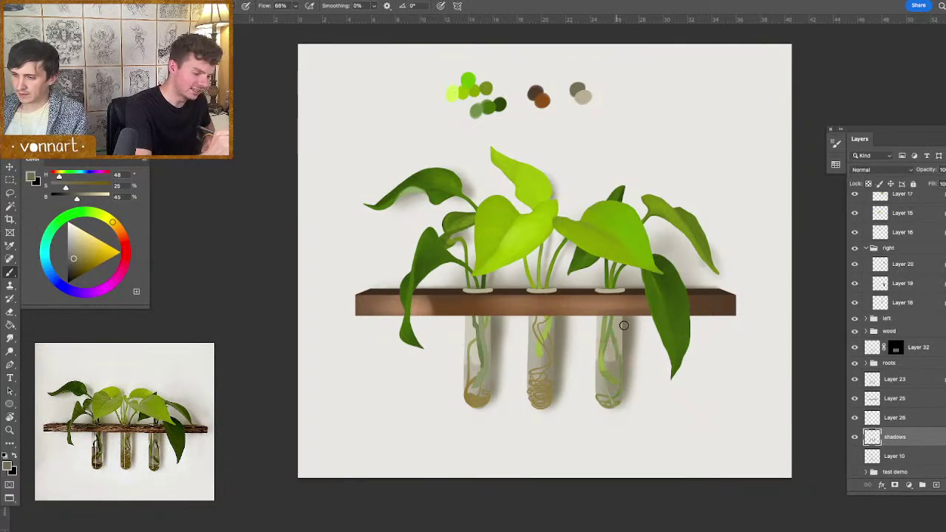
- Lock the transparent pixels of Layer 23 and repaint all three tubes in a sampled lighter grey
{"action": "left_click", "coordinate": [857, 381]}
{"action": "left_click", "coordinate": [857, 381]}
{"action": "left_click_drag", "start_coordinate": [874, 384], "coordinate": [937, 486]}
{"action": "key", "text": "ctrl+z"}
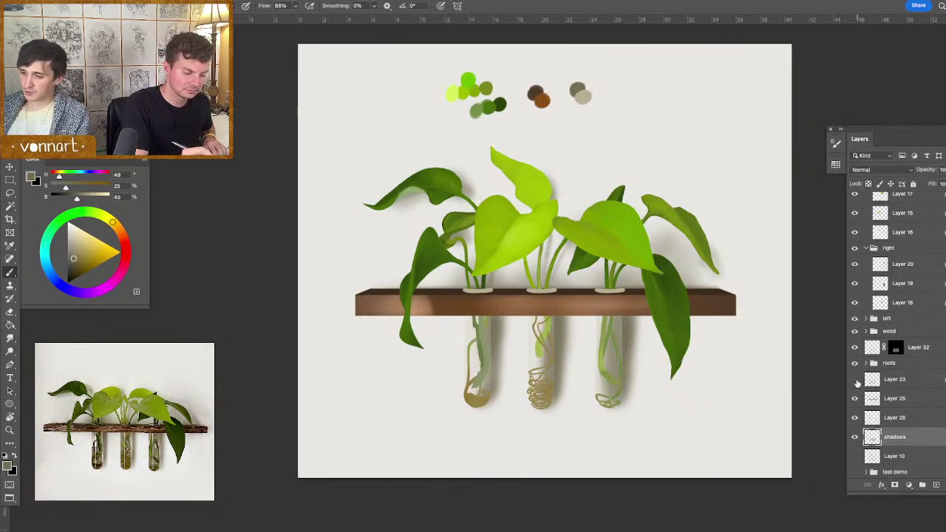
{"action": "left_click", "coordinate": [872, 380]}
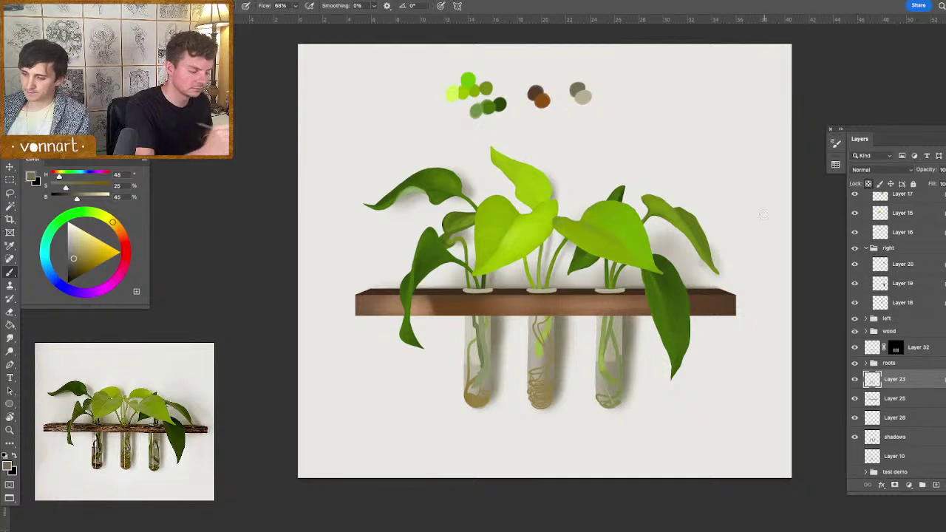
{"action": "left_click", "coordinate": [541, 318], "text": "alt"}
{"action": "mouse_move", "coordinate": [543, 333]}
{"action": "left_mouse_down"}
{"action": "mouse_move", "coordinate": [558, 334]}
{"action": "mouse_move", "coordinate": [538, 369]}
{"action": "mouse_move", "coordinate": [532, 414]}
{"action": "left_mouse_up"}
{"action": "left_click_drag", "start_coordinate": [479, 391], "coordinate": [480, 321]}
{"action": "left_click_drag", "start_coordinate": [603, 339], "coordinate": [598, 353]}
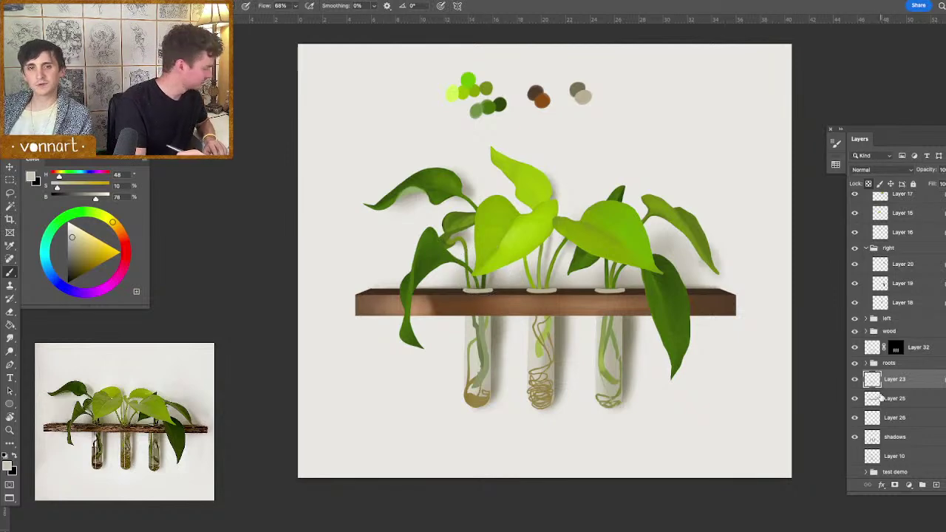
- Soften the outer edges of the cast shadows beside the right and middle tubes by erasing on the shadows layer
{"action": "left_click", "coordinate": [894, 437]}
{"action": "key", "text": "e"}
{"action": "left_click_drag", "start_coordinate": [643, 345], "coordinate": [640, 326]}
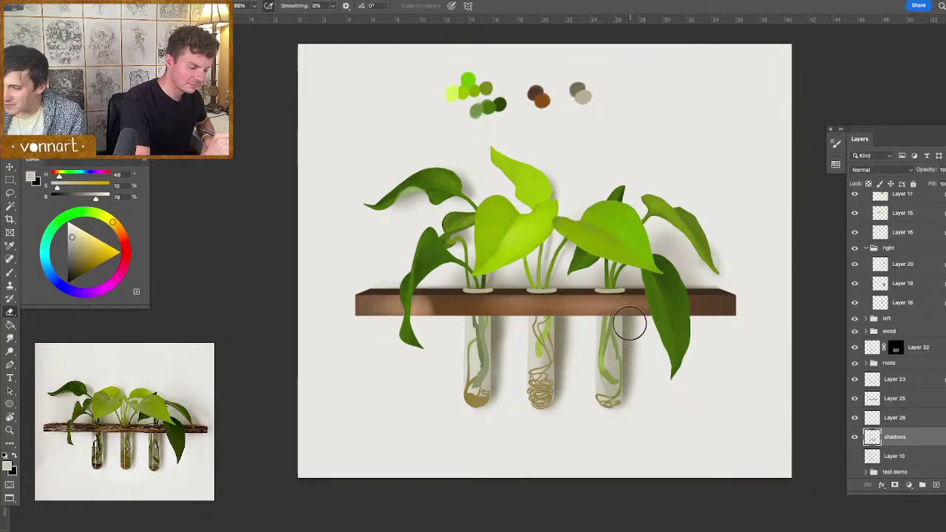
{"action": "left_click_drag", "start_coordinate": [565, 363], "coordinate": [575, 361]}
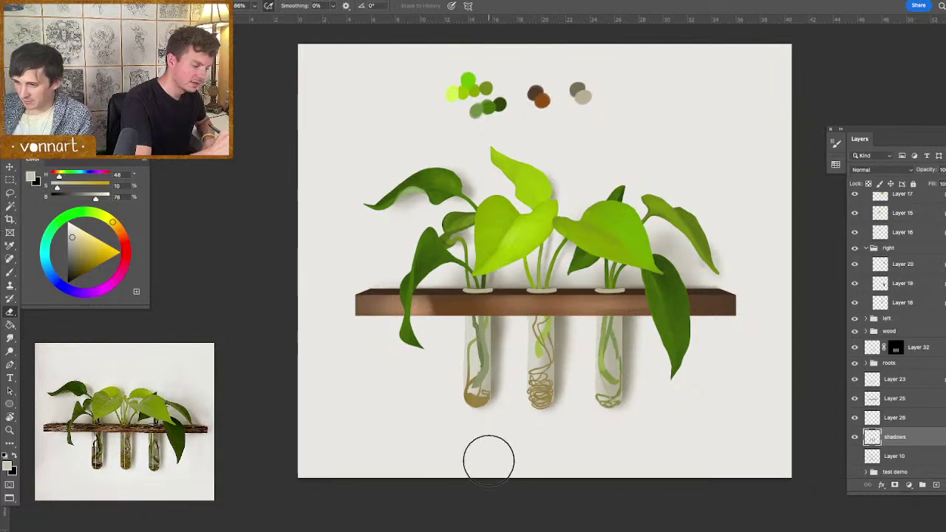
- Choose a near-white colour and add a new layer above Layer 32 with a copy of the tube mask
{"action": "left_click", "coordinate": [936, 487]}
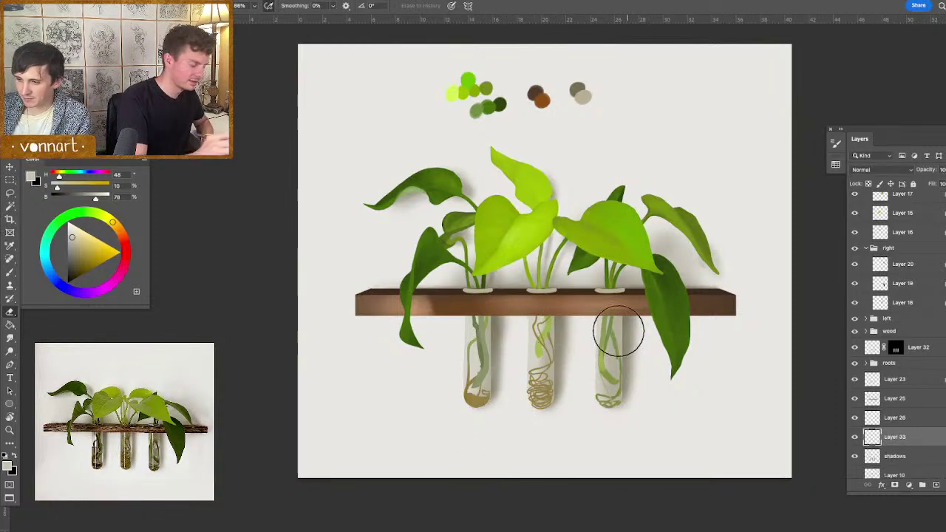
{"action": "key", "text": "b"}
{"action": "left_click_drag", "start_coordinate": [72, 237], "coordinate": [68, 224]}
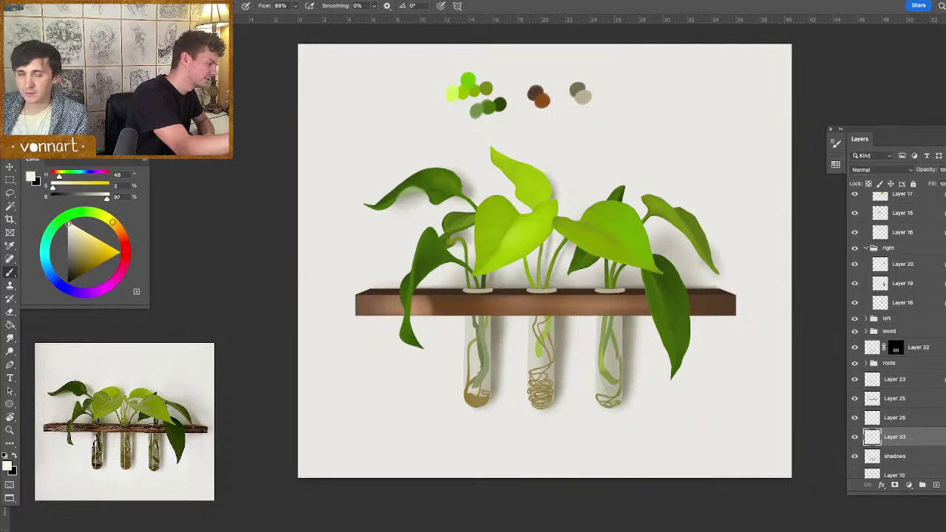
{"action": "left_click_drag", "start_coordinate": [629, 356], "coordinate": [602, 354]}
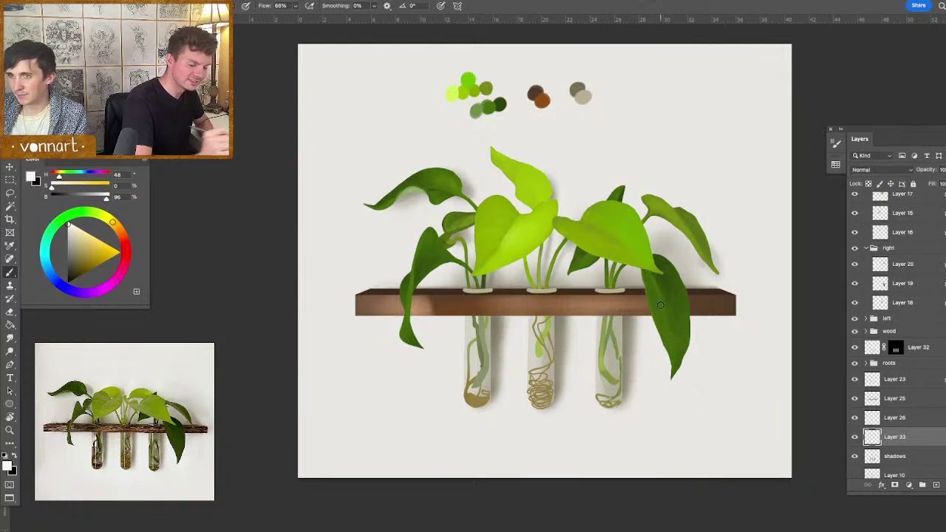
{"action": "mouse_move", "coordinate": [902, 347]}
{"action": "left_mouse_down"}
{"action": "mouse_move", "coordinate": [902, 369]}
{"action": "mouse_move", "coordinate": [896, 347]}
{"action": "left_mouse_up"}
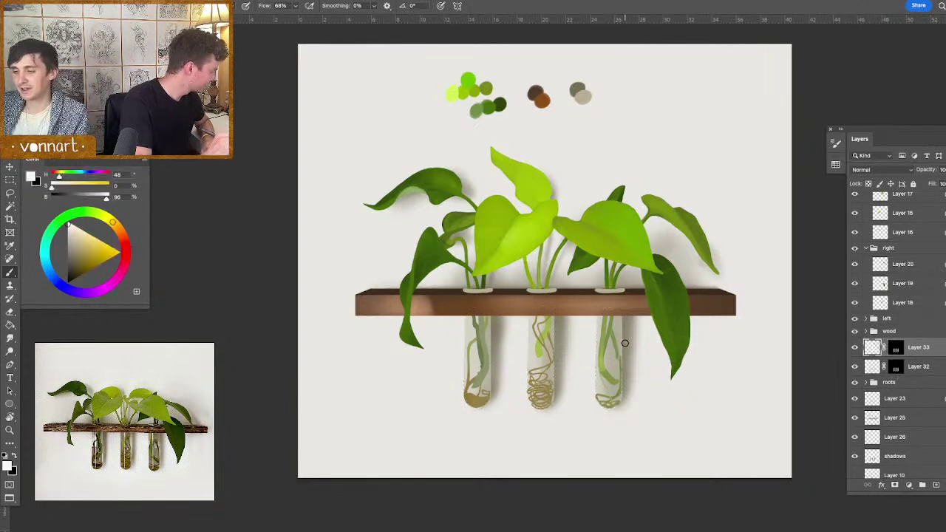
- Paint near-white highlights inside the right tube and shade its water with the sampled dark grey
{"action": "mouse_move", "coordinate": [624, 349]}
{"action": "left_mouse_down"}
{"action": "mouse_move", "coordinate": [621, 419]}
{"action": "mouse_move", "coordinate": [622, 335]}
{"action": "mouse_move", "coordinate": [612, 363]}
{"action": "mouse_move", "coordinate": [621, 360]}
{"action": "left_mouse_up"}
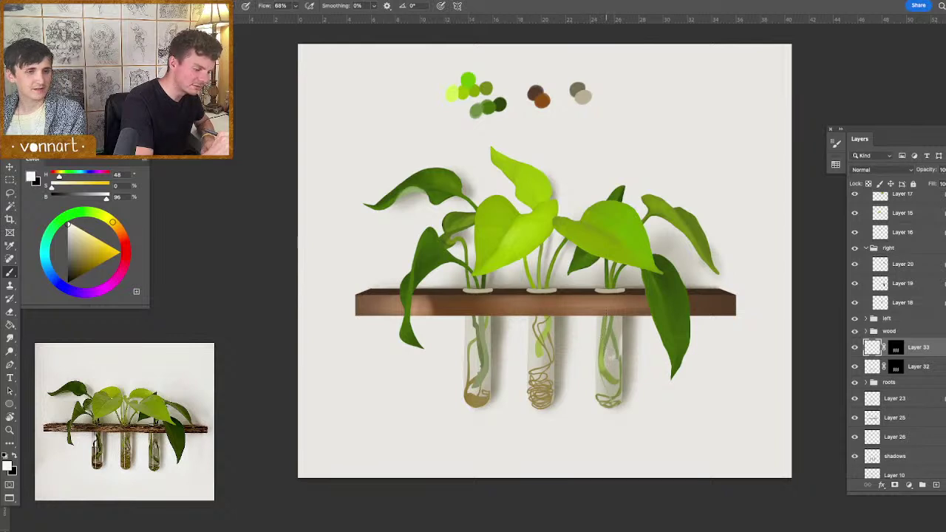
{"action": "left_click_drag", "start_coordinate": [608, 319], "coordinate": [608, 312]}
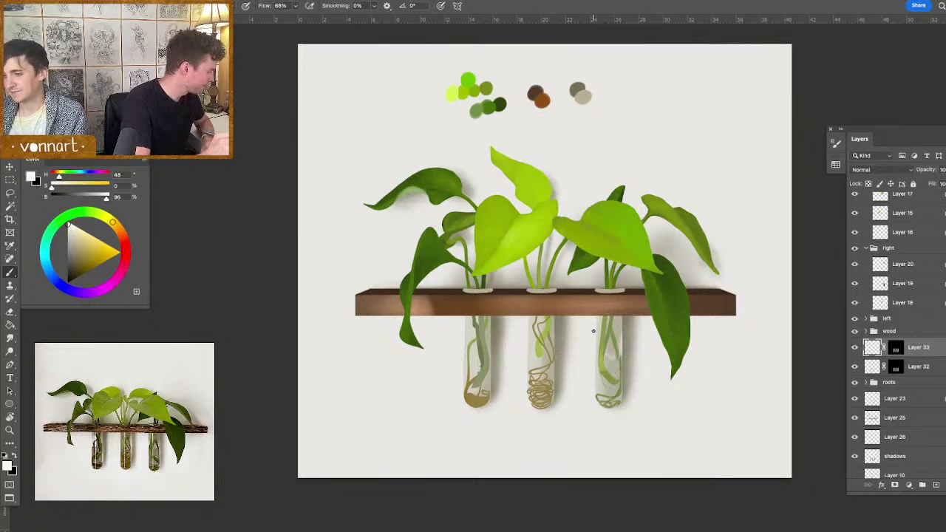
{"action": "left_click", "coordinate": [605, 322], "text": "alt"}
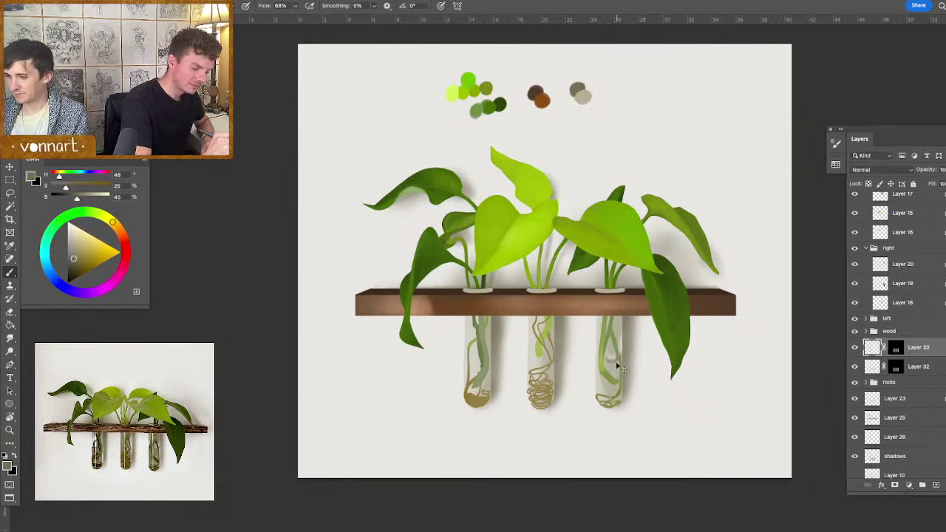
{"action": "left_click_drag", "start_coordinate": [604, 361], "coordinate": [613, 362]}
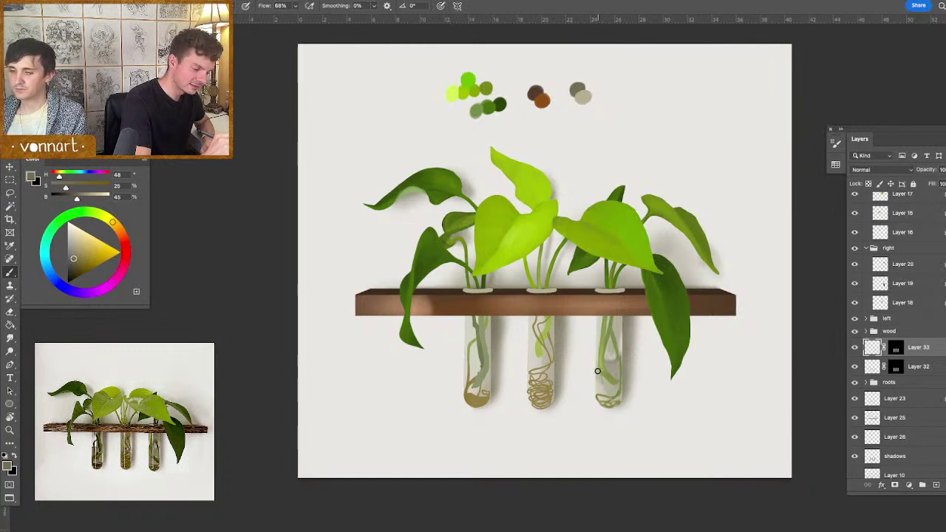
{"action": "mouse_move", "coordinate": [605, 397]}
{"action": "left_mouse_down"}
{"action": "mouse_move", "coordinate": [611, 383]}
{"action": "mouse_move", "coordinate": [602, 380]}
{"action": "left_mouse_up"}
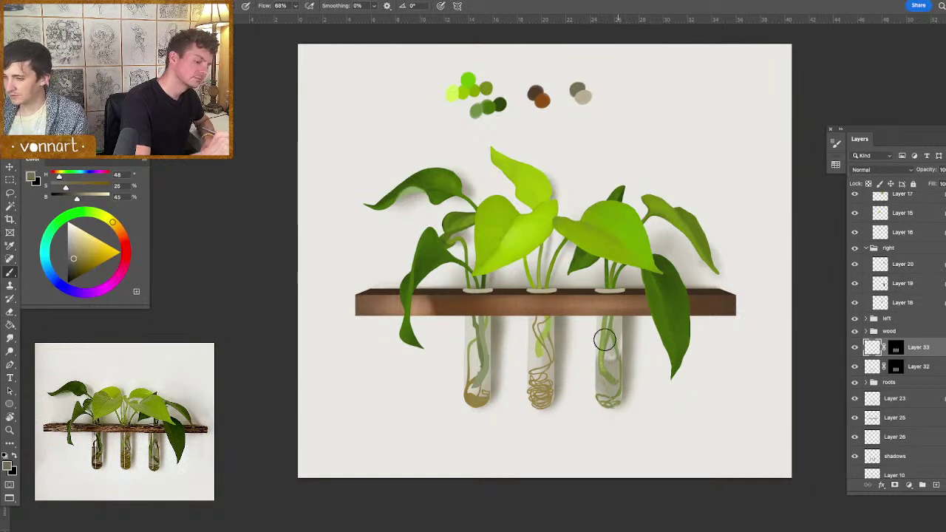
- Shade the insides of the middle and left tubes in dark grey and clean up the shading with a soft eraser
{"action": "left_click_drag", "start_coordinate": [556, 352], "coordinate": [542, 369]}
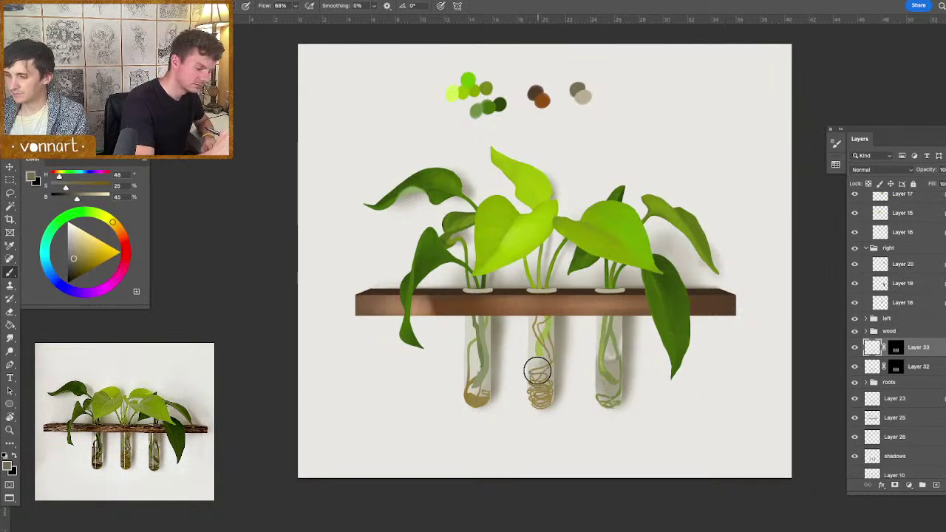
{"action": "mouse_move", "coordinate": [539, 326]}
{"action": "left_mouse_down"}
{"action": "mouse_move", "coordinate": [538, 414]}
{"action": "mouse_move", "coordinate": [539, 385]}
{"action": "left_mouse_up"}
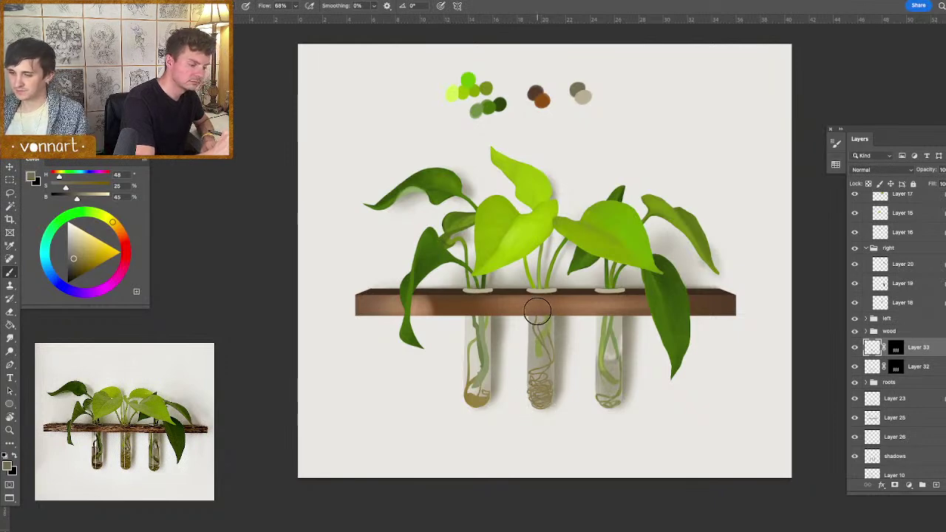
{"action": "mouse_move", "coordinate": [485, 344]}
{"action": "left_mouse_down"}
{"action": "mouse_move", "coordinate": [481, 367]}
{"action": "mouse_move", "coordinate": [467, 360]}
{"action": "left_mouse_up"}
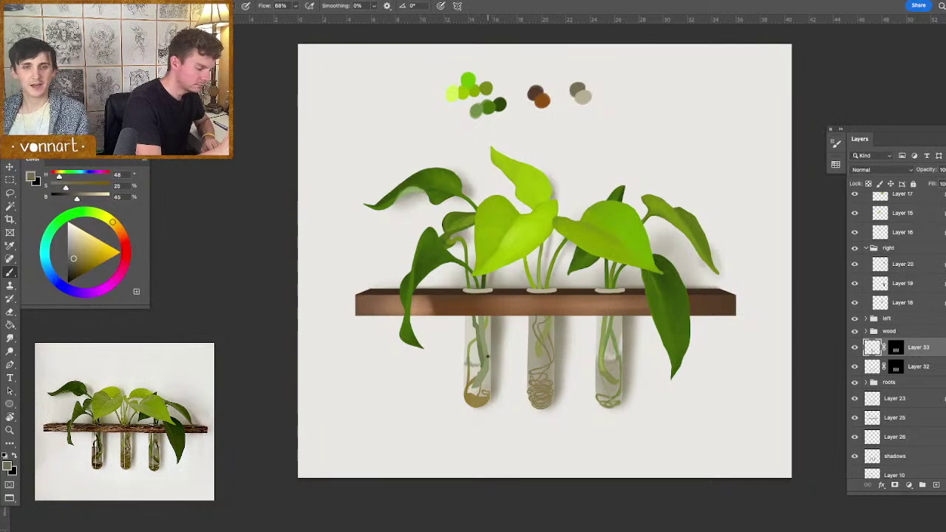
{"action": "mouse_move", "coordinate": [488, 364]}
{"action": "left_mouse_down"}
{"action": "mouse_move", "coordinate": [464, 376]}
{"action": "mouse_move", "coordinate": [494, 394]}
{"action": "left_mouse_up"}
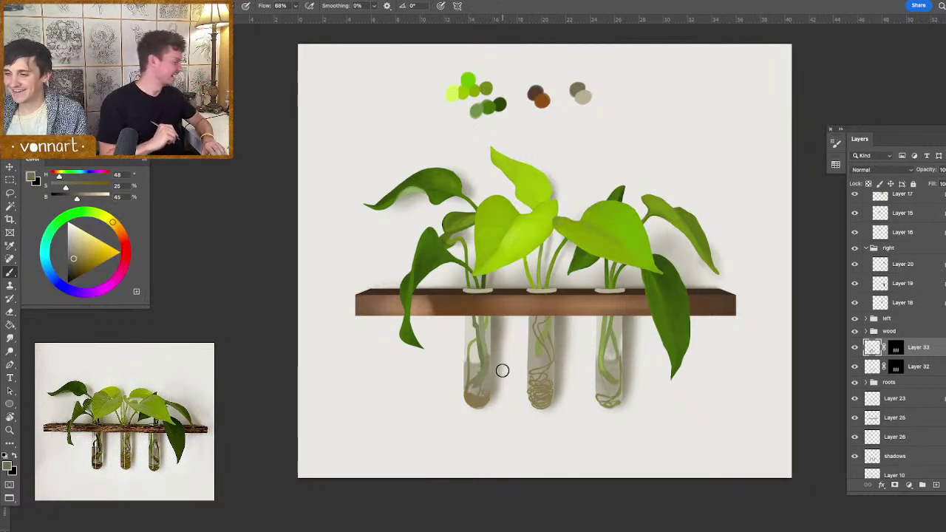
{"action": "key", "text": "e"}
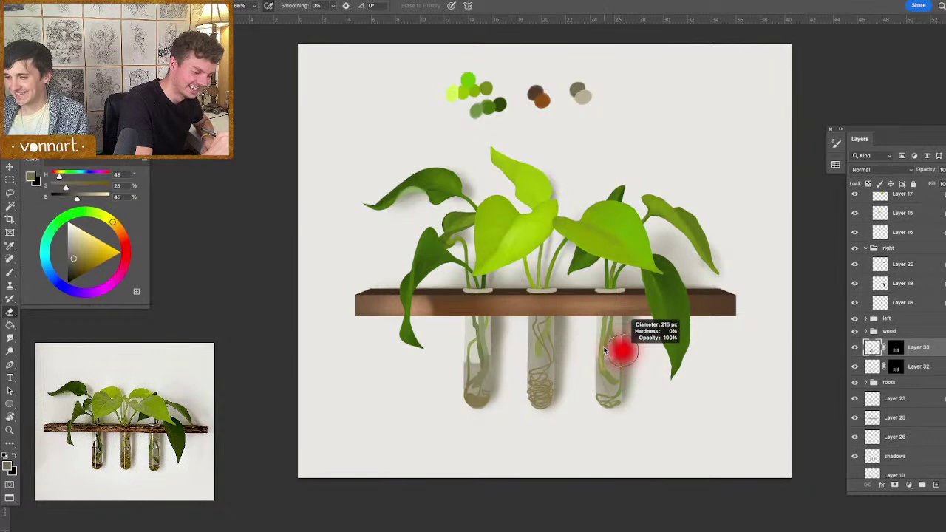
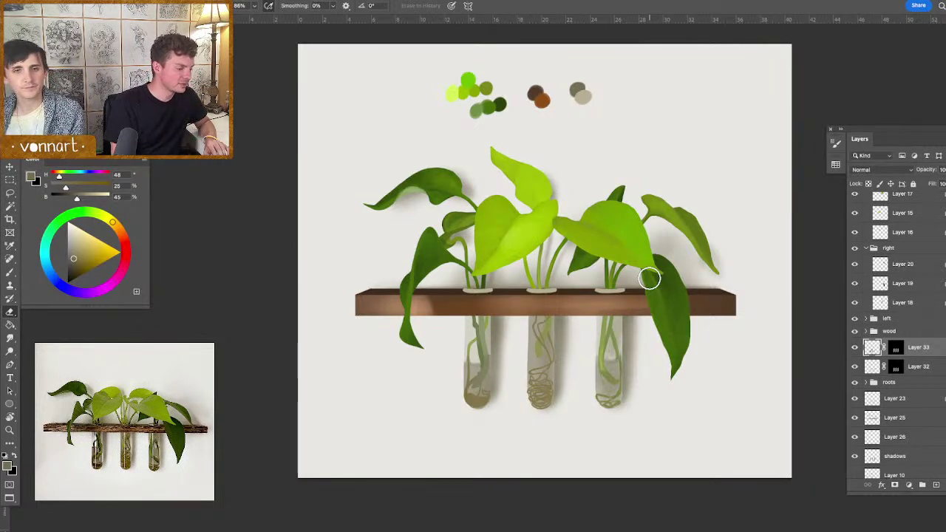
{"action": "key", "text": "ctrl+plus"}
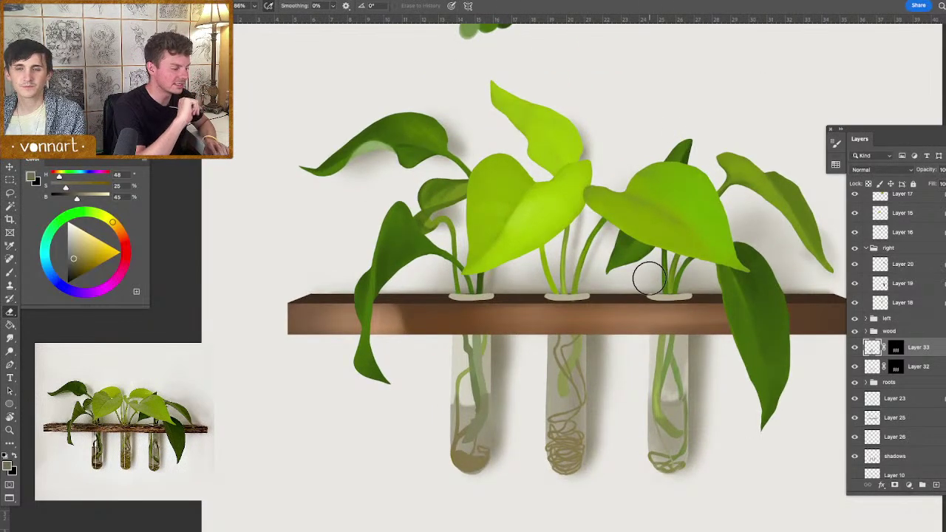
{"action": "key", "text": "ctrl+minus"}
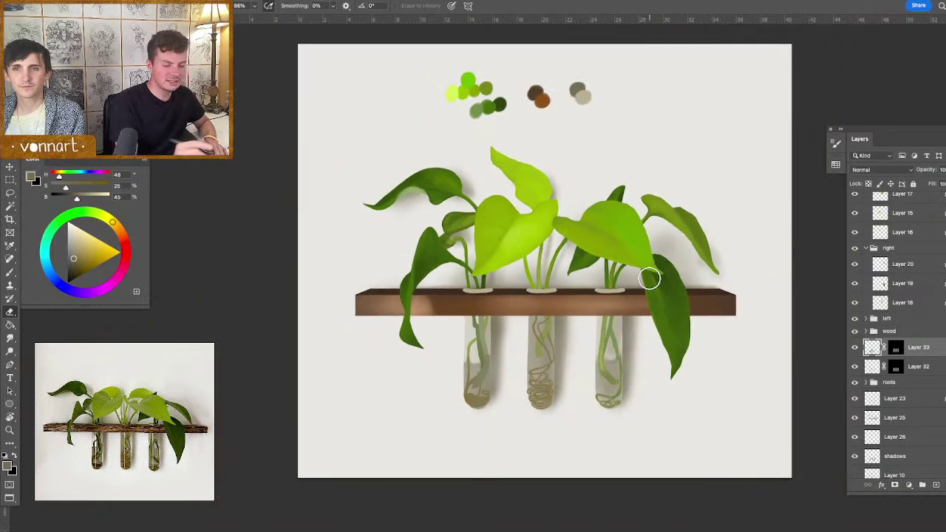
- Add a new layer directly above Layer 10 and name it "back texture"
{"action": "scroll", "coordinate": [898, 340], "scroll_direction": "down", "scroll_amount": 2}
{"action": "left_click", "coordinate": [894, 454]}
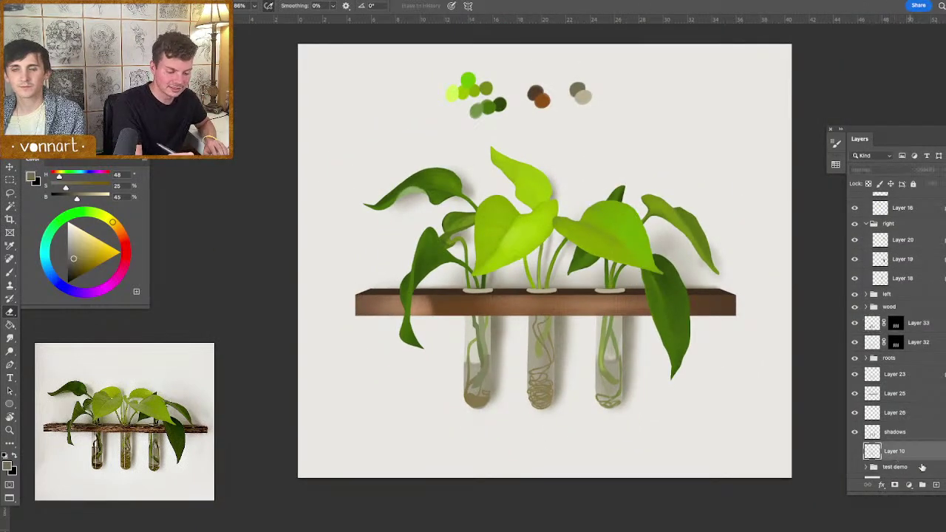
{"action": "left_click", "coordinate": [936, 485]}
{"action": "double_click", "coordinate": [900, 450]}
{"action": "type", "text": "back texture"}
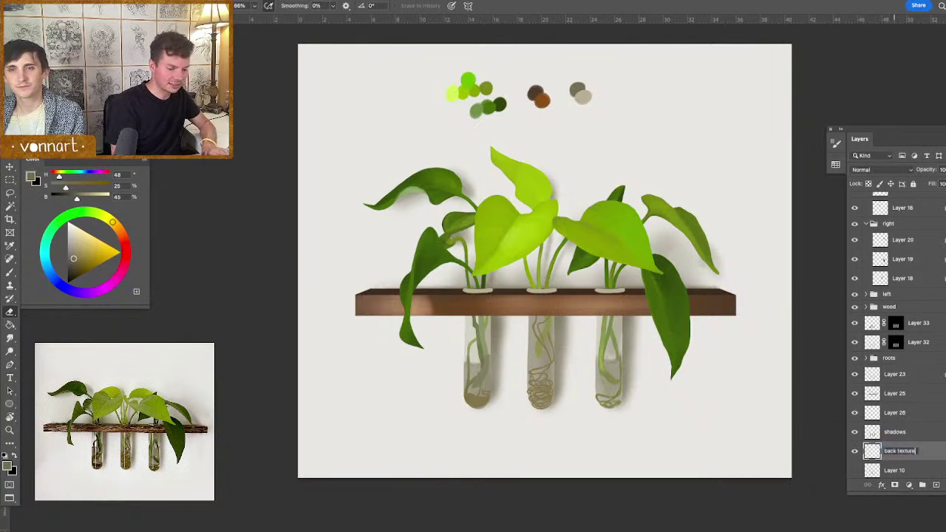
{"action": "key", "text": "Return"}
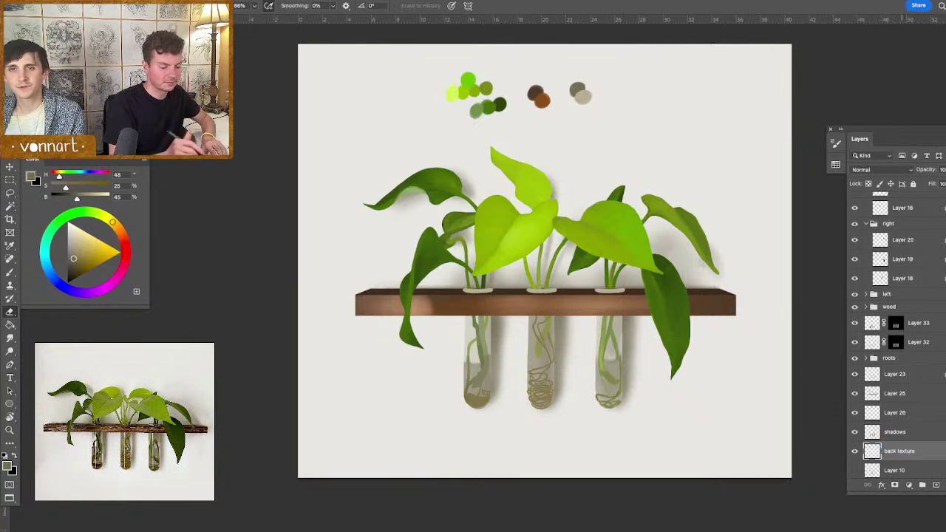
{"action": "right_click", "coordinate": [509, 322]}
{"action": "scroll", "coordinate": [597, 392], "scroll_direction": "down", "scroll_amount": 8}
{"action": "left_click", "coordinate": [613, 437]}
{"action": "key", "text": "Escape"}
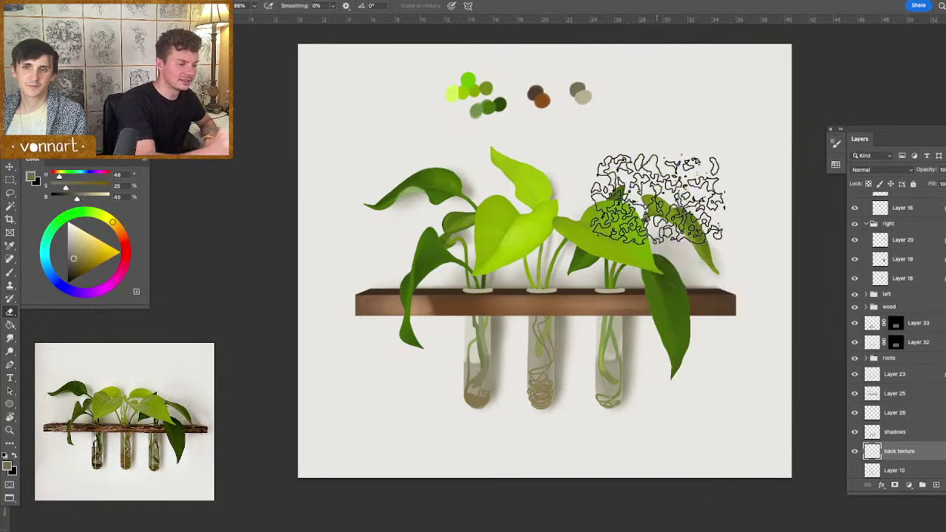
- Sample the off-white background colour, choose a rough textured brush and paint faint texture across the background
{"action": "key", "text": "b"}
{"action": "left_click", "coordinate": [647, 171], "text": "alt"}
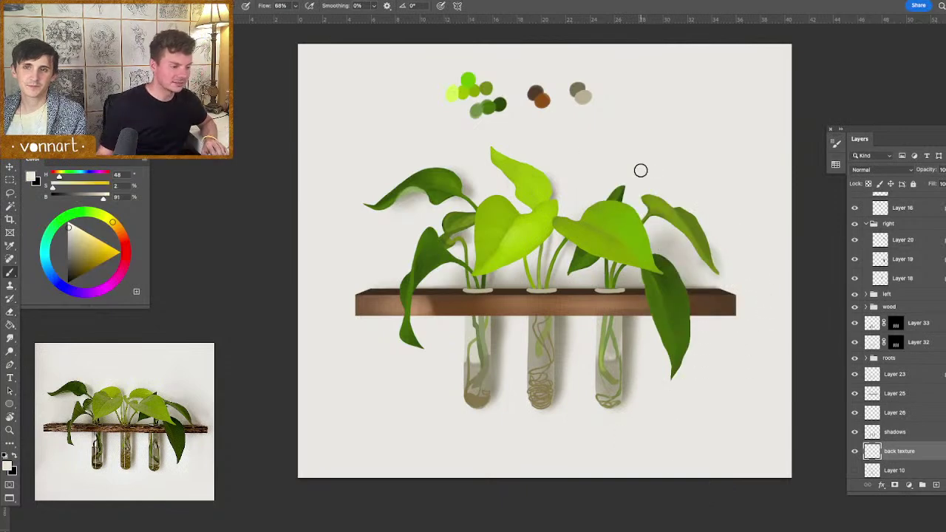
{"action": "scroll", "coordinate": [640, 171], "scroll_direction": "up", "scroll_amount": 2}
{"action": "right_click", "coordinate": [640, 169]}
{"action": "scroll", "coordinate": [754, 444], "scroll_direction": "down", "scroll_amount": 5}
{"action": "left_click", "coordinate": [752, 437]}
{"action": "left_click_drag", "start_coordinate": [520, 239], "coordinate": [594, 250]}
{"action": "scroll", "coordinate": [595, 249], "scroll_direction": "down", "scroll_amount": 1}
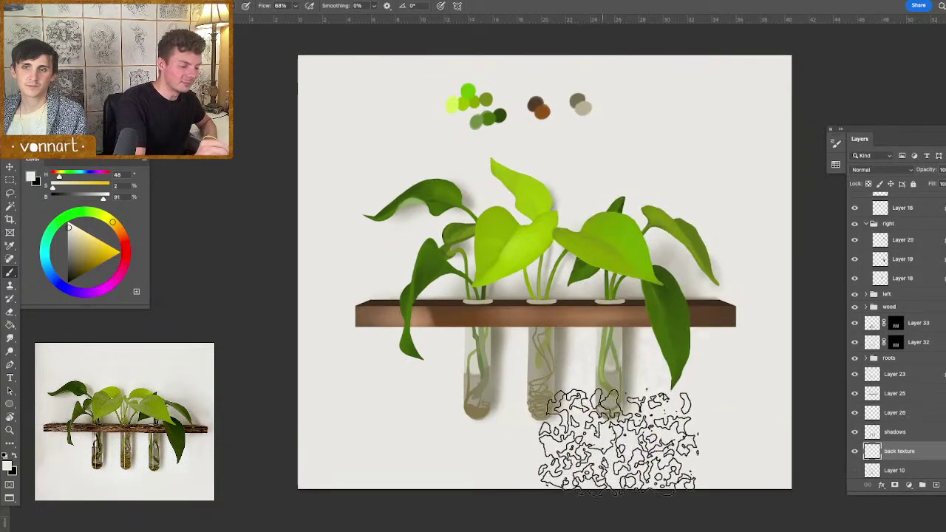
{"action": "left_click_drag", "start_coordinate": [678, 394], "coordinate": [653, 395]}
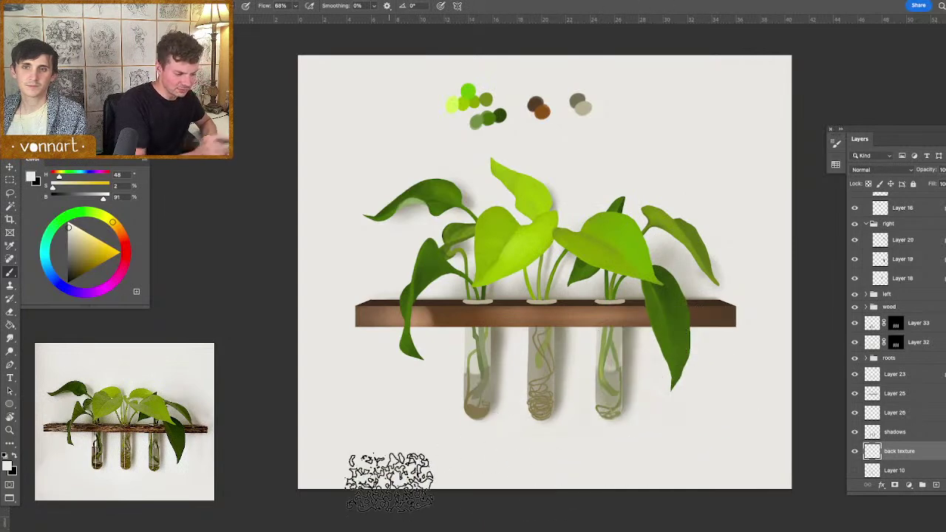
- Add more texture around the tubes, brighten the paint colour to nearly pure white and undo the last texture stroke
{"action": "key", "text": "super+plus"}
{"action": "key", "text": "super+plus"}
{"action": "scroll", "coordinate": [388, 477], "scroll_direction": "down", "scroll_amount": 5}
{"action": "scroll", "coordinate": [389, 477], "scroll_direction": "right", "scroll_amount": 3}
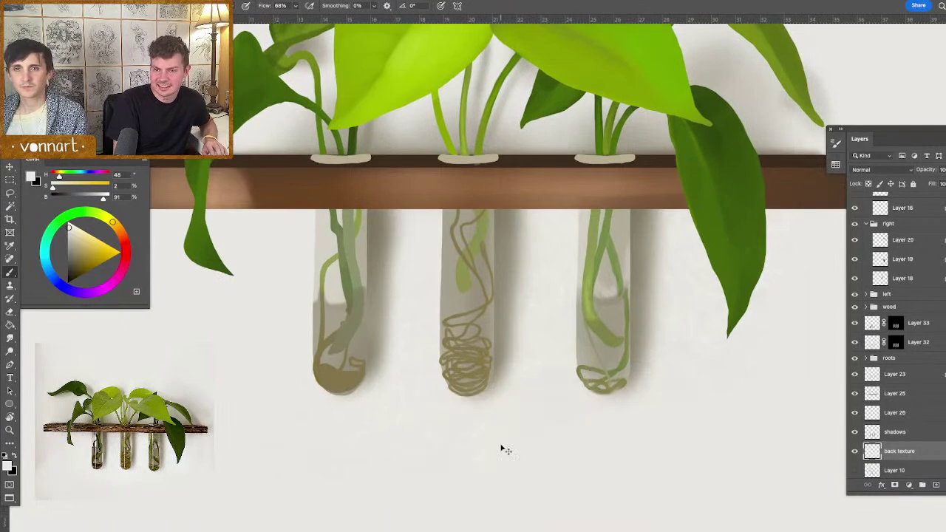
{"action": "key", "text": "super+minus"}
{"action": "key", "text": "super+minus"}
{"action": "left_click_drag", "start_coordinate": [572, 372], "coordinate": [669, 493]}
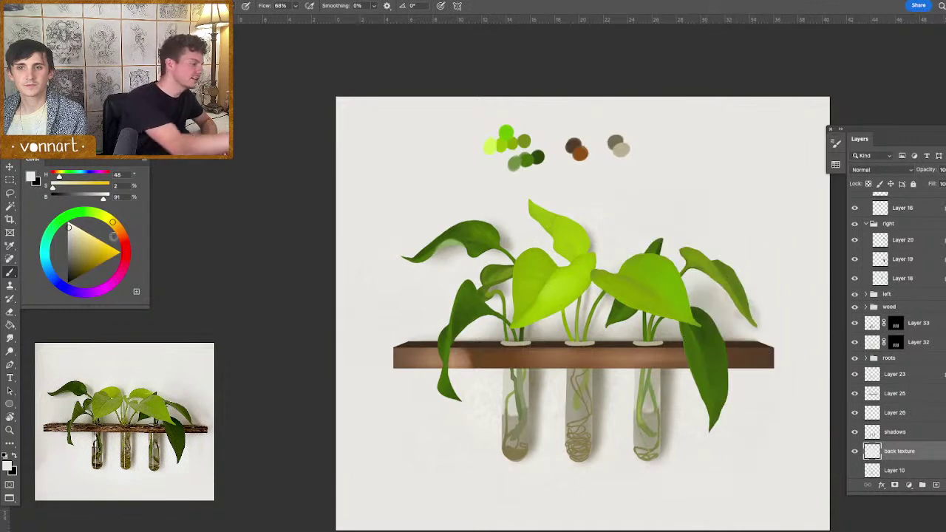
{"action": "left_click", "coordinate": [69, 223]}
{"action": "key", "text": "super+z"}
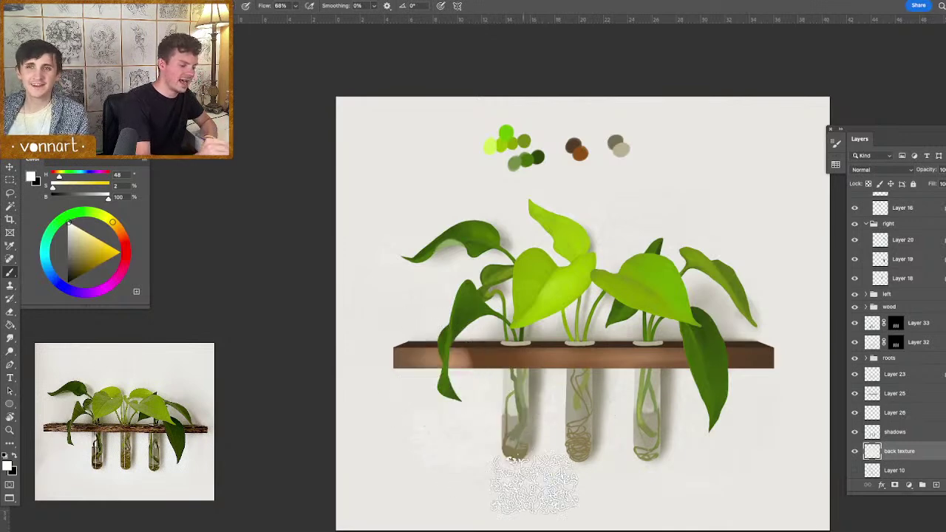
- Switch to the Eraser and collapse the middle and right layer groups
{"action": "scroll", "coordinate": [625, 377], "scroll_direction": "down", "scroll_amount": 3}
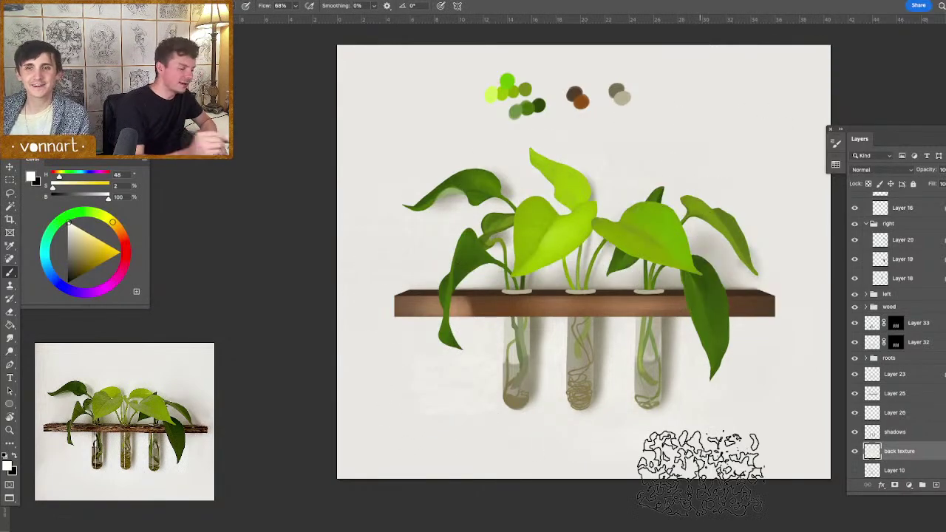
{"action": "key", "text": "e"}
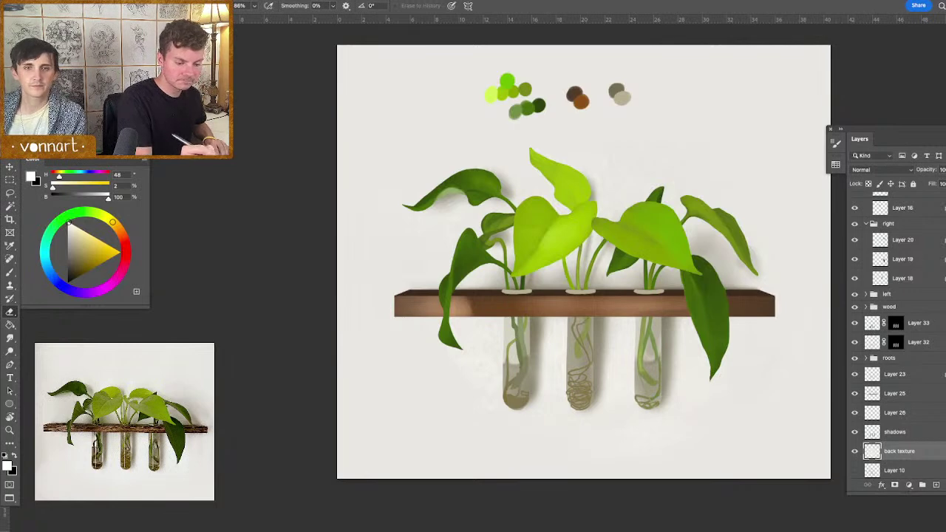
{"action": "scroll", "coordinate": [871, 238], "scroll_direction": "up", "scroll_amount": 3}
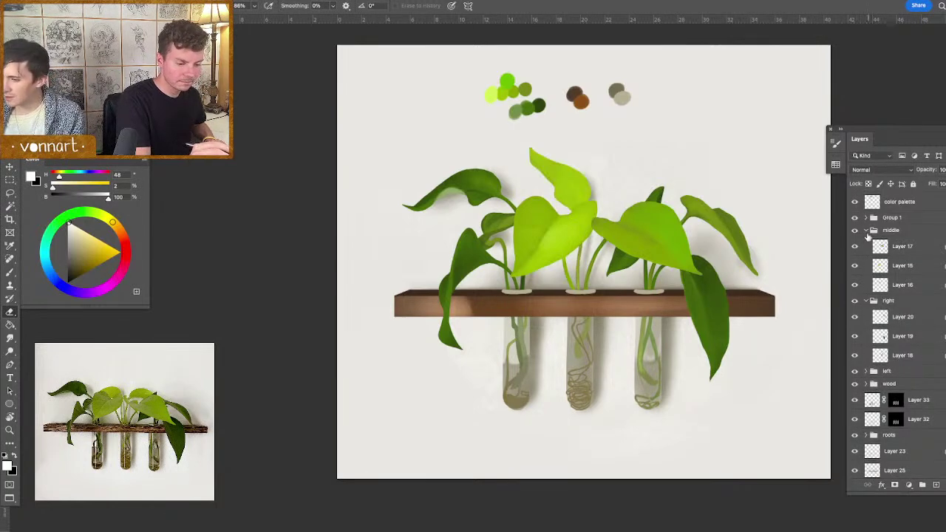
{"action": "left_click", "coordinate": [867, 231]}
{"action": "left_click", "coordinate": [867, 243]}
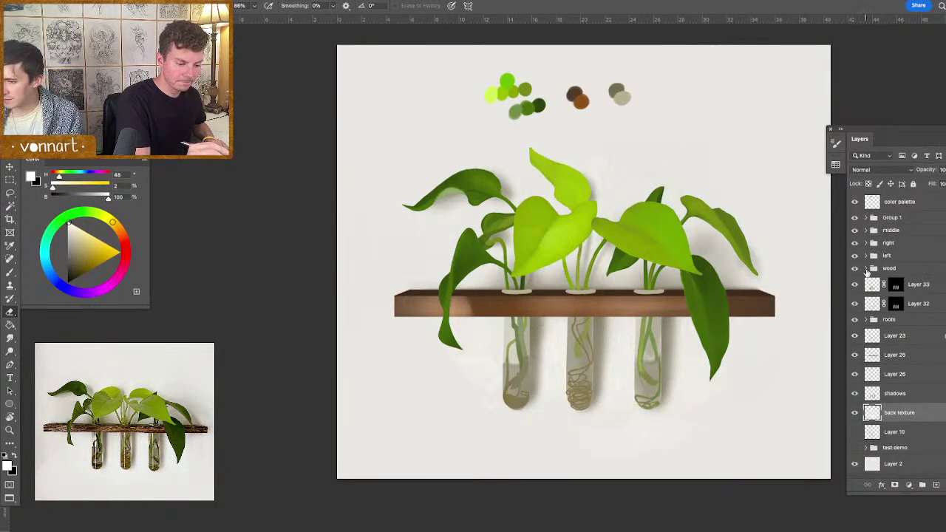
- Toggle the visibility of Layer 33, Layer 23, Group 1 and the layers inside Group 1 to identify what each contains
{"action": "left_click", "coordinate": [856, 285]}
{"action": "left_click", "coordinate": [855, 285]}
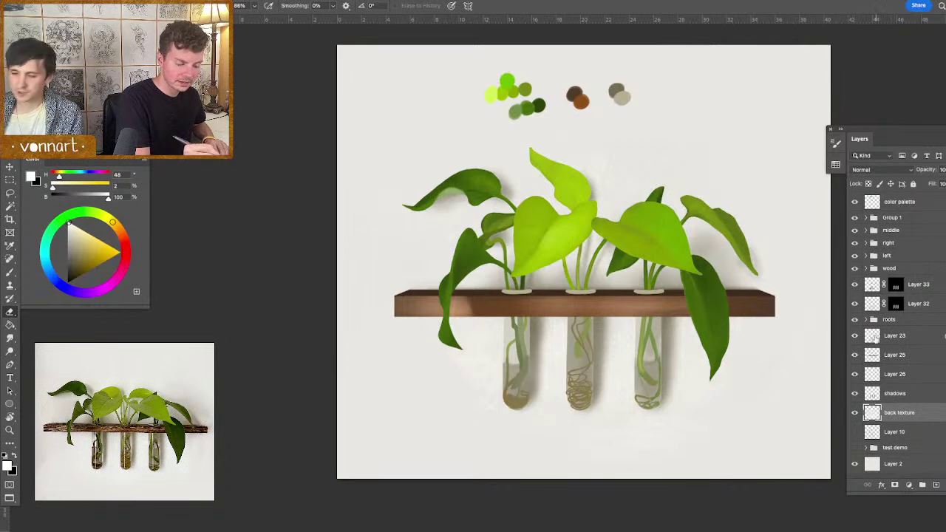
{"action": "left_click", "coordinate": [856, 336]}
{"action": "left_click", "coordinate": [855, 336]}
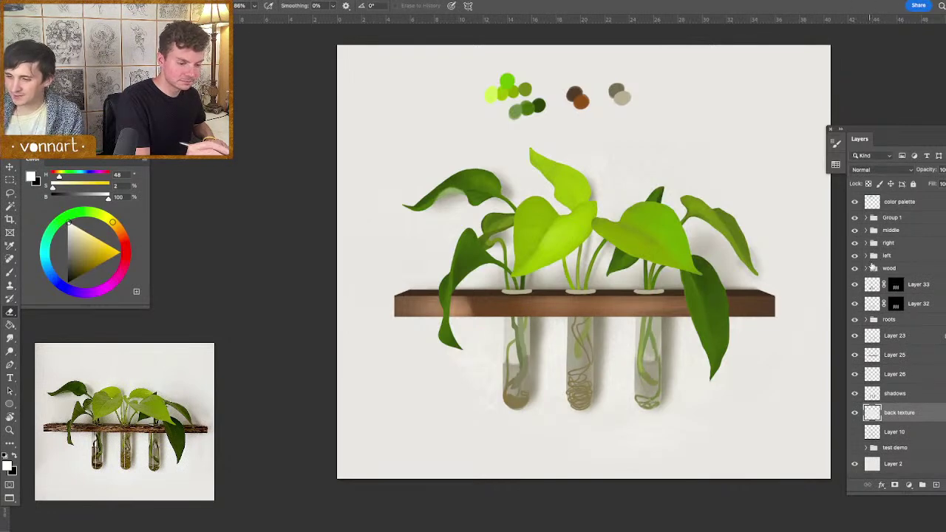
{"action": "left_click", "coordinate": [856, 218]}
{"action": "left_click", "coordinate": [855, 218]}
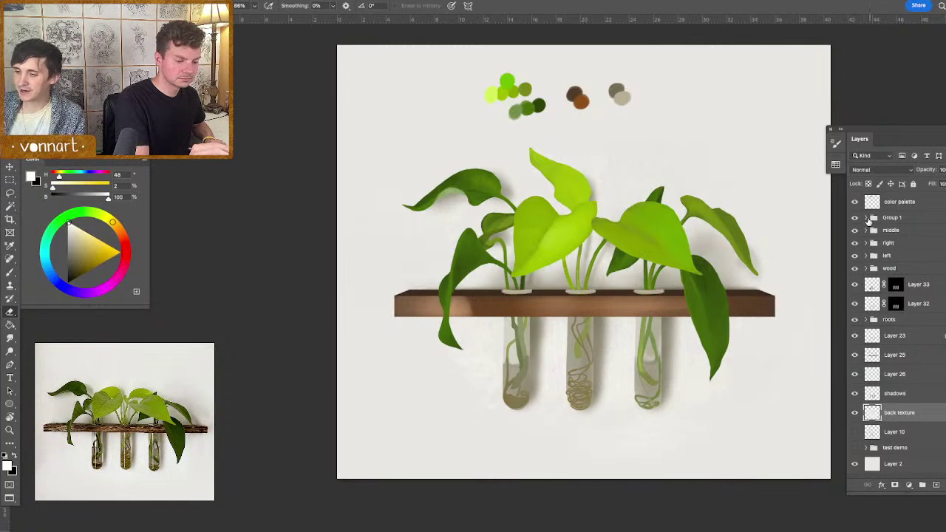
{"action": "left_click", "coordinate": [869, 218]}
{"action": "left_click", "coordinate": [855, 253]}
{"action": "left_click", "coordinate": [855, 272]}
{"action": "left_click", "coordinate": [855, 274]}
{"action": "left_click", "coordinate": [855, 255]}
{"action": "left_click", "coordinate": [855, 236]}
- Merge the tube rim layers inside Group 1 into the single Layer 24
{"action": "left_click", "coordinate": [887, 237]}
{"action": "key", "text": "super+e"}
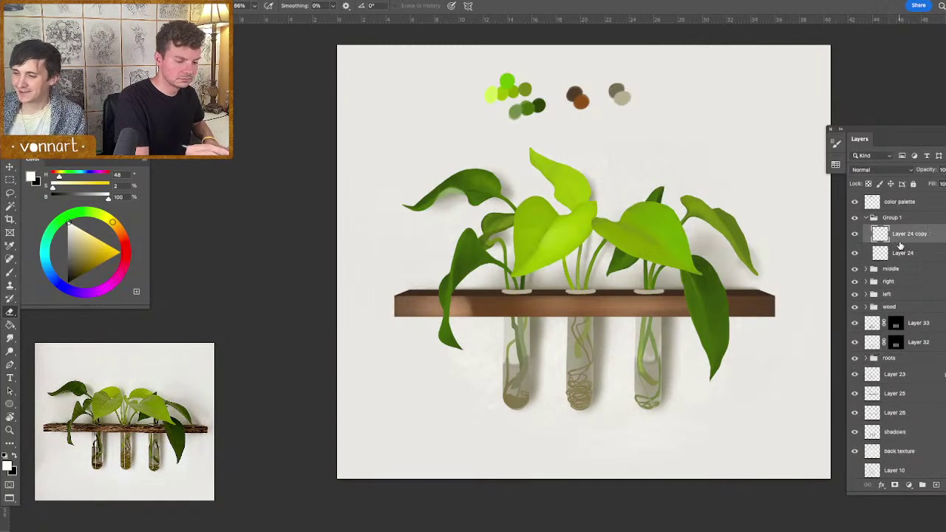
{"action": "key", "text": "super+e"}
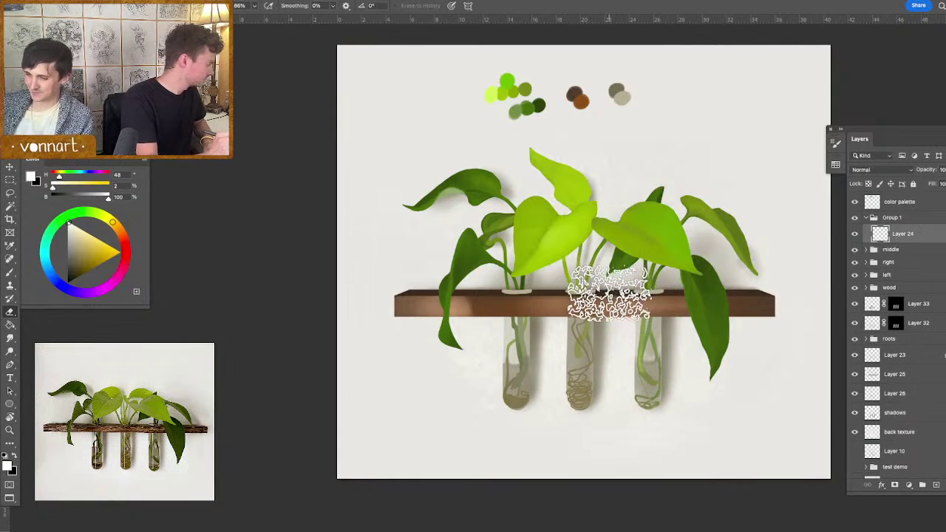
- Sample a warm grey with the Brush, lock Layer 24's transparent pixels and paint shading on the tube rims
{"action": "key", "text": "b"}
{"action": "left_click", "coordinate": [592, 323], "text": "alt"}
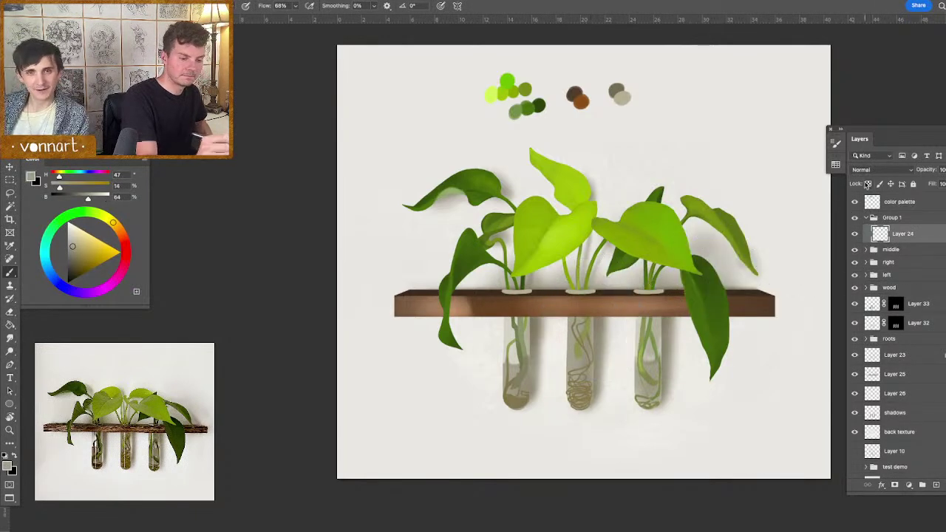
{"action": "left_click", "coordinate": [868, 183]}
{"action": "left_click_drag", "start_coordinate": [679, 295], "coordinate": [650, 286]}
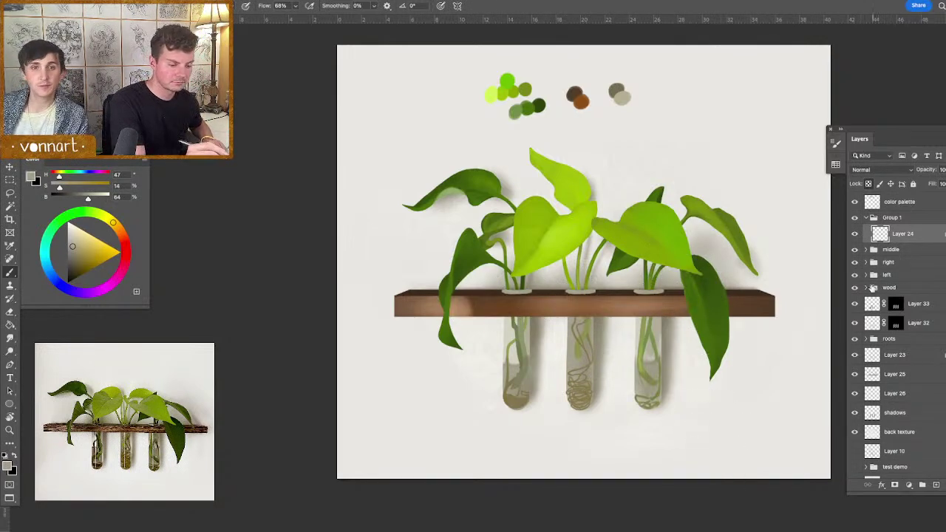
- Expand the left group and select Layer 11, toggling its visibility to check which leaf it holds
{"action": "left_click", "coordinate": [856, 275]}
{"action": "left_click", "coordinate": [855, 276]}
{"action": "left_click", "coordinate": [865, 275]}
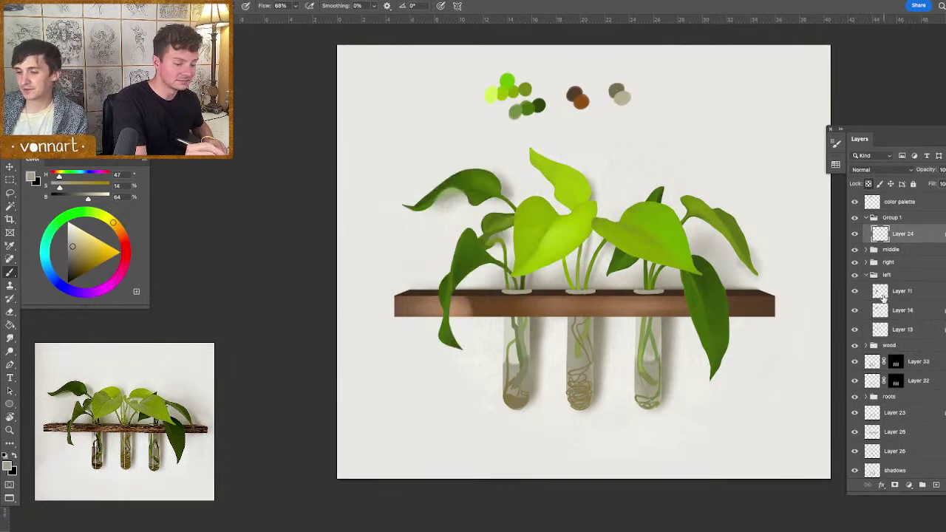
{"action": "left_click", "coordinate": [882, 293]}
{"action": "left_click", "coordinate": [855, 293]}
{"action": "left_click", "coordinate": [856, 293]}
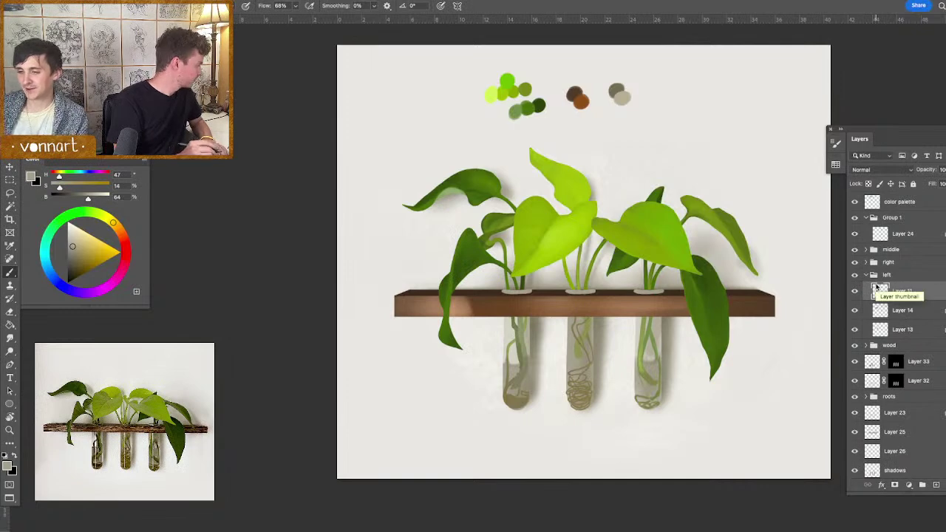
- Sample the off-white background colour, then add a new layer above Layer 11 with a mask matching the lower-left leaf's shape
{"action": "left_click", "coordinate": [524, 234], "text": "alt"}
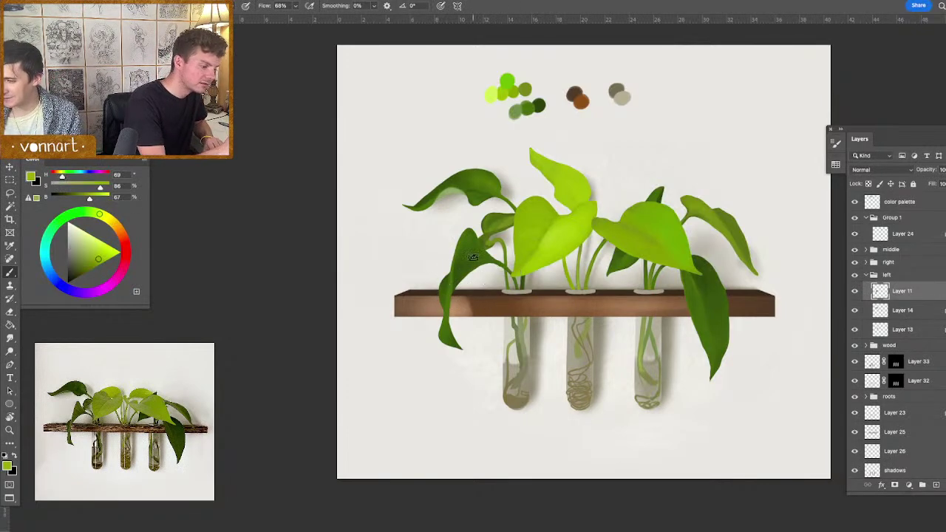
{"action": "left_click", "coordinate": [403, 255], "text": "alt"}
{"action": "left_click_drag", "start_coordinate": [465, 293], "coordinate": [447, 296]}
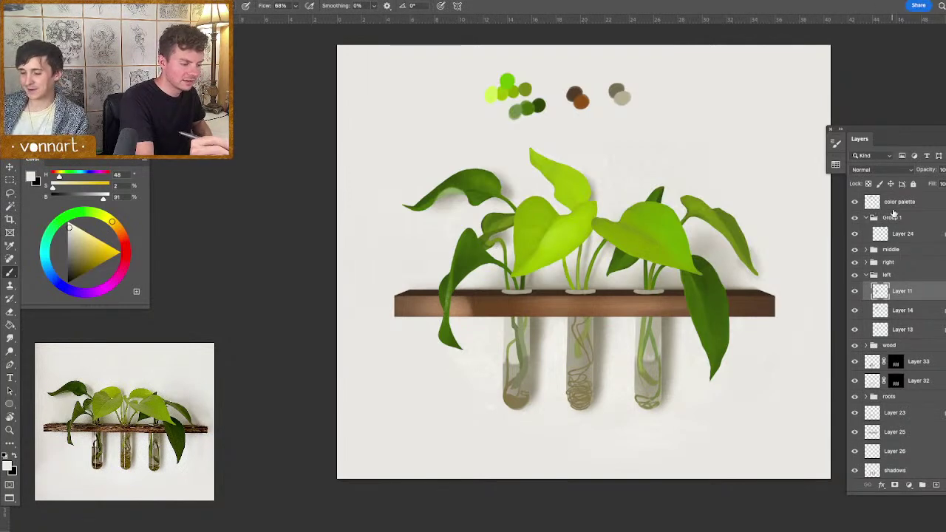
{"action": "left_click", "coordinate": [936, 485]}
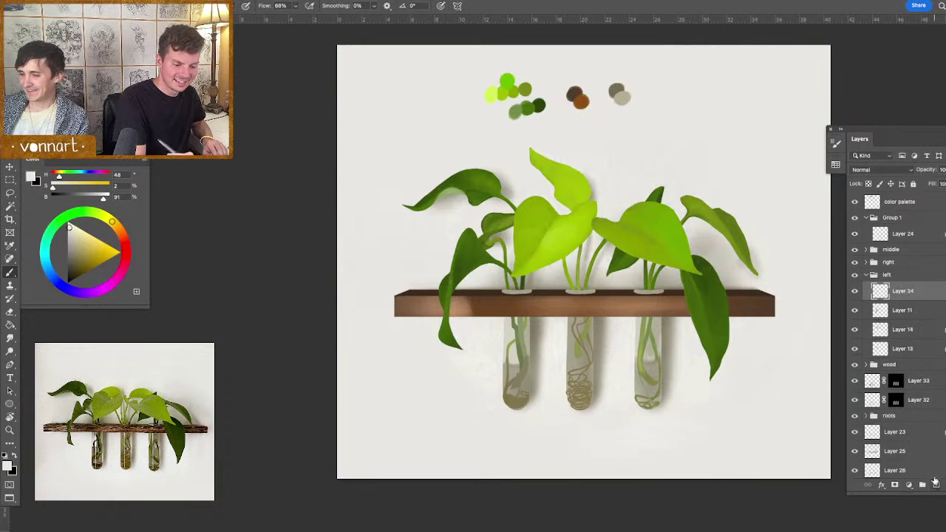
{"action": "left_click", "coordinate": [895, 485], "text": "alt"}
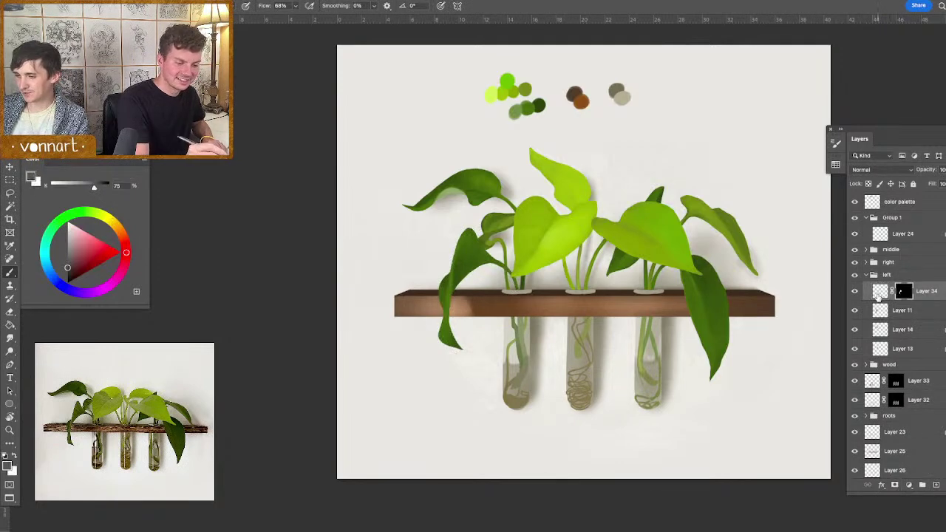
{"action": "left_click", "coordinate": [880, 291]}
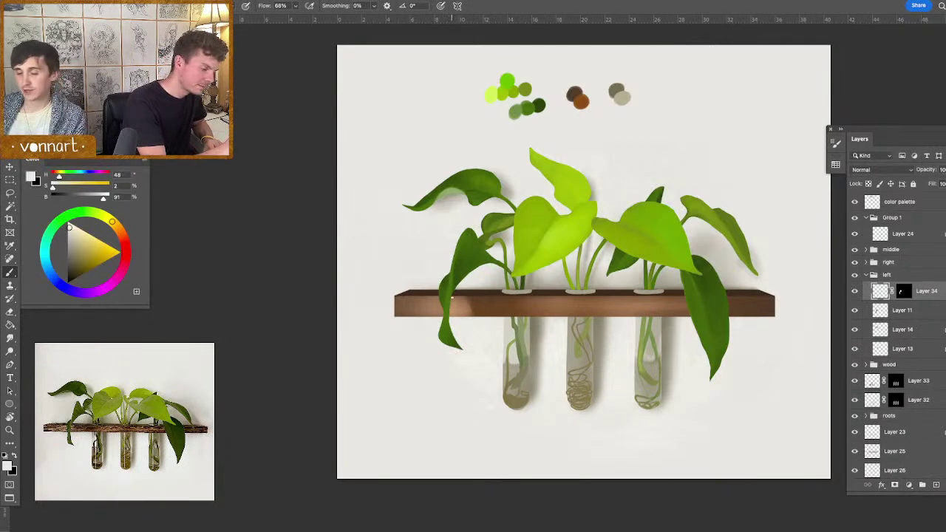
- Sample greens from the leaf and the colour palette and paint lighter green along the lower-left leaf's bend over the shelf
{"action": "left_click", "coordinate": [451, 294], "text": "alt"}
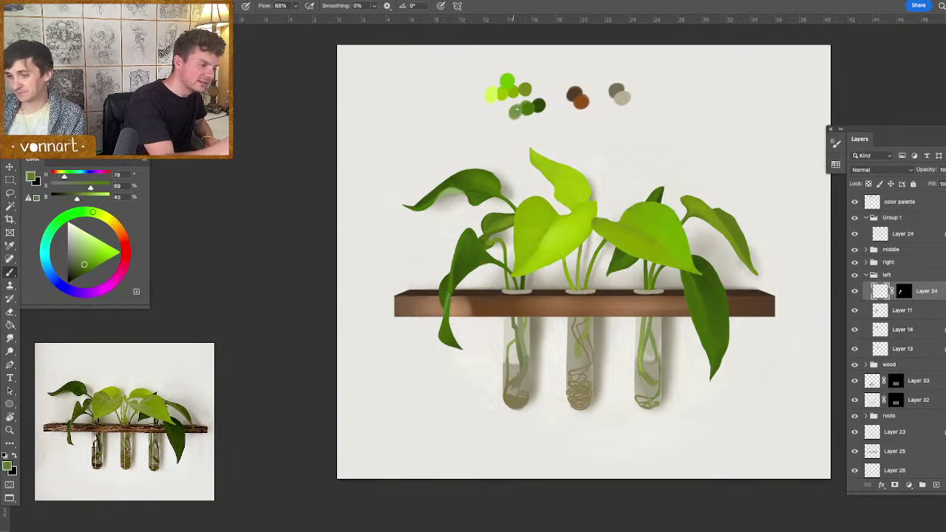
{"action": "left_click", "coordinate": [511, 91], "text": "alt"}
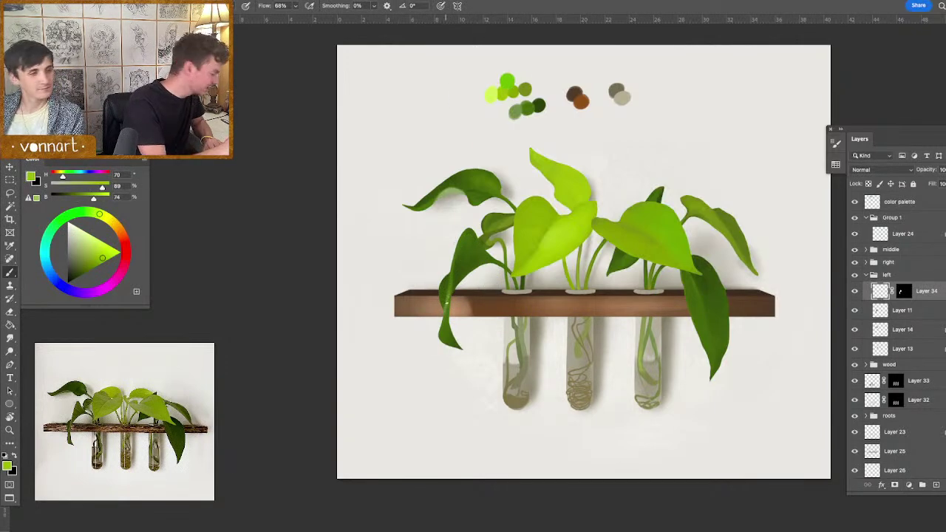
{"action": "left_click", "coordinate": [449, 293], "text": "alt"}
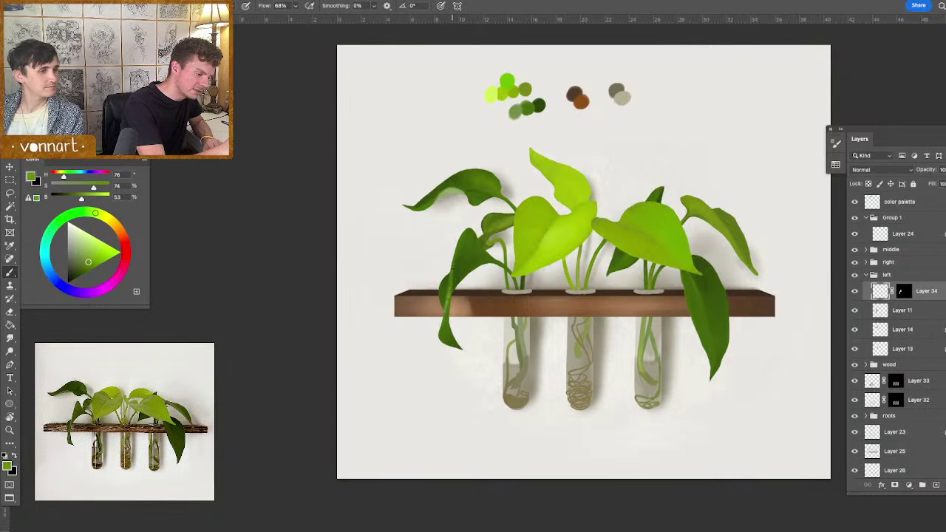
{"action": "left_click_drag", "start_coordinate": [448, 314], "coordinate": [449, 309]}
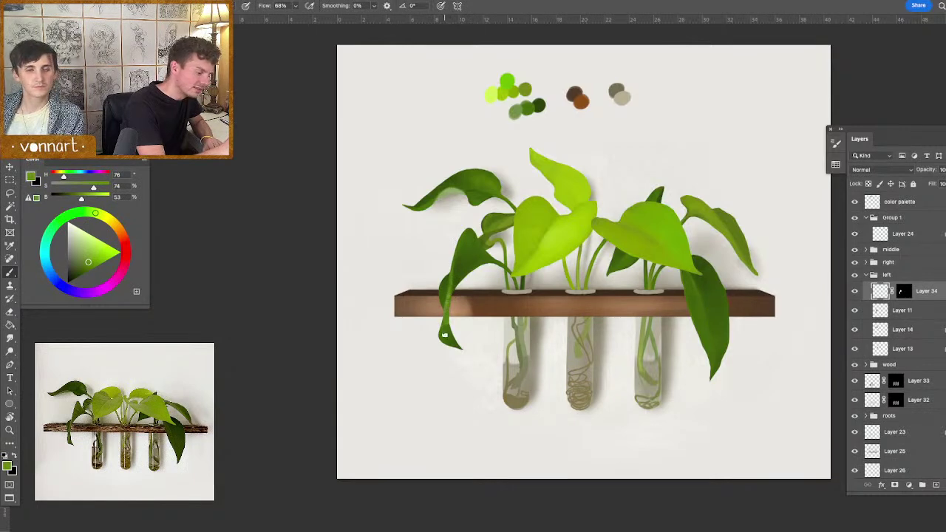
{"action": "left_click_drag", "start_coordinate": [450, 316], "coordinate": [448, 318]}
{"action": "left_click", "coordinate": [448, 299], "text": "alt"}
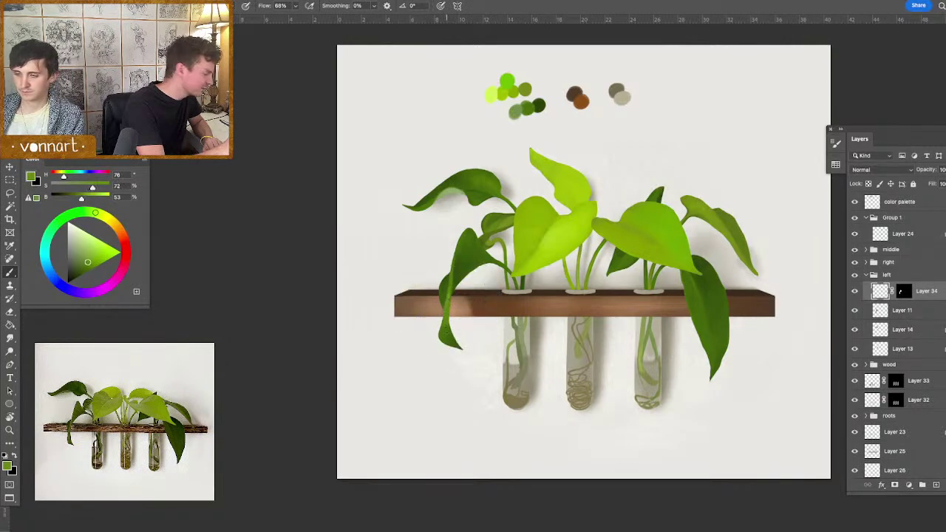
- Sample dark and mid greens from the lower-left leaf and blend its upper part and stem side
{"action": "left_click", "coordinate": [454, 336], "text": "alt"}
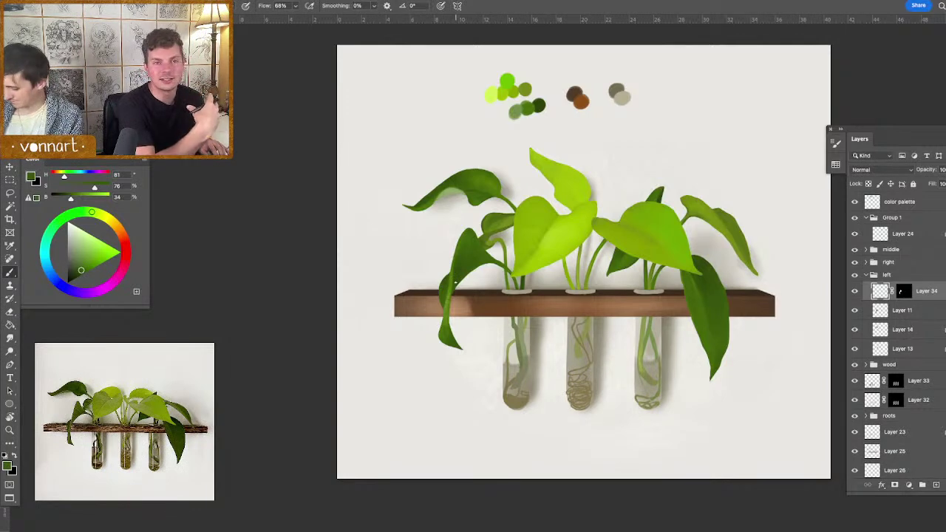
{"action": "left_click", "coordinate": [451, 266], "text": "alt"}
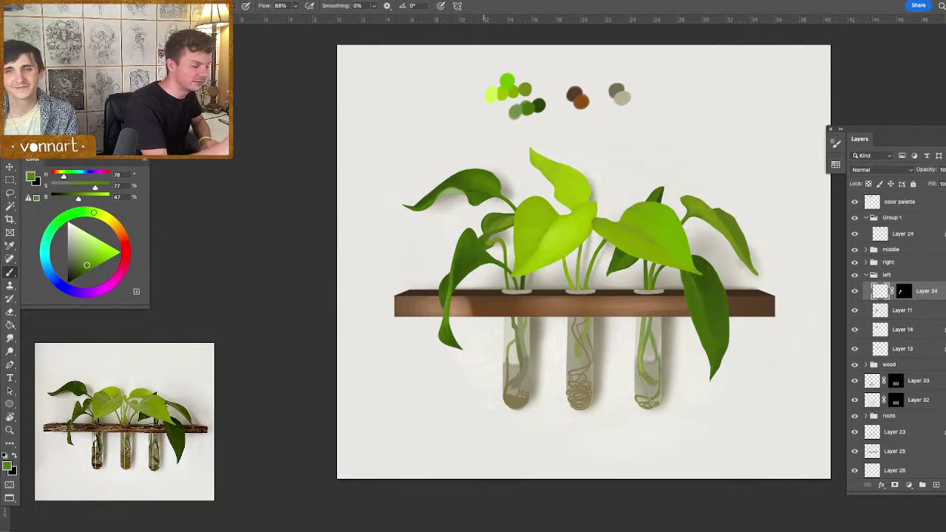
{"action": "left_click", "coordinate": [451, 281], "text": "alt"}
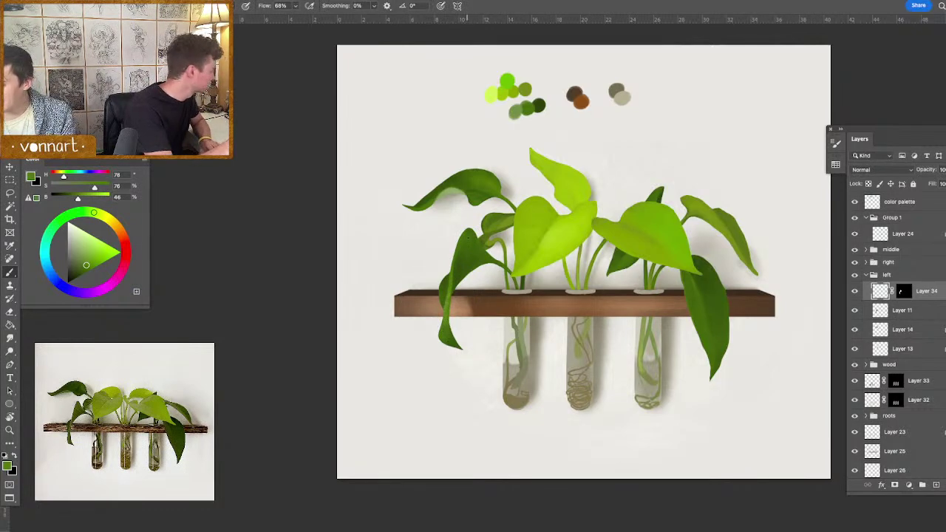
{"action": "left_click_drag", "start_coordinate": [469, 275], "coordinate": [467, 277]}
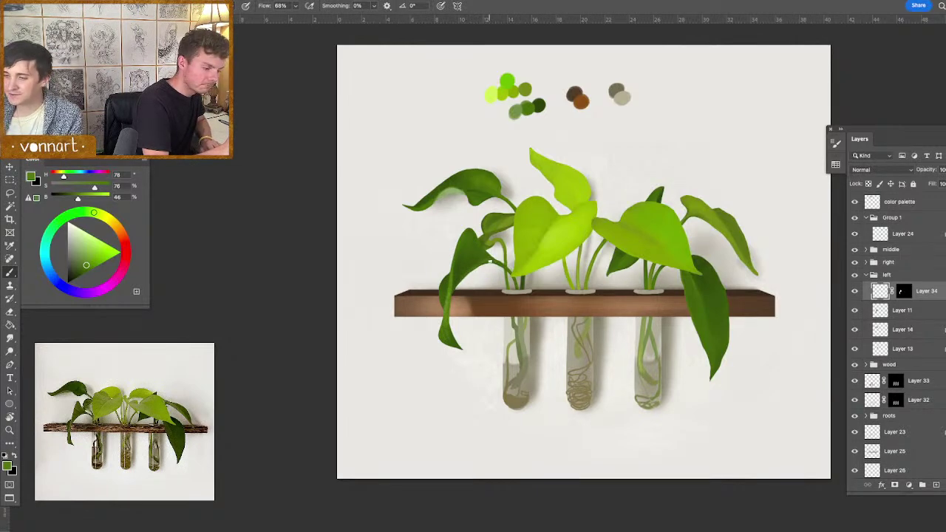
{"action": "left_click_drag", "start_coordinate": [496, 263], "coordinate": [498, 265]}
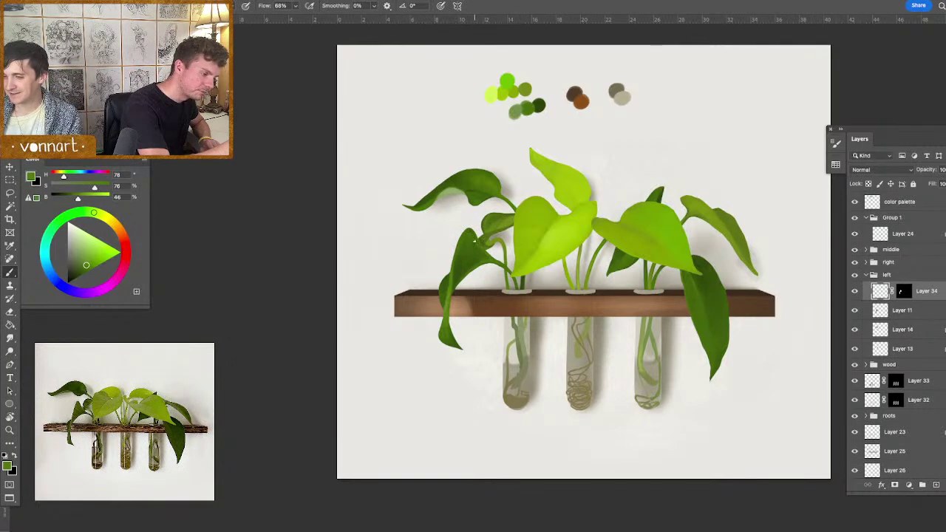
- Sample the palette's bright green, desaturate it to a pale green and paint textured highlights on the lower-left leaf
{"action": "left_click", "coordinate": [511, 102], "text": "alt"}
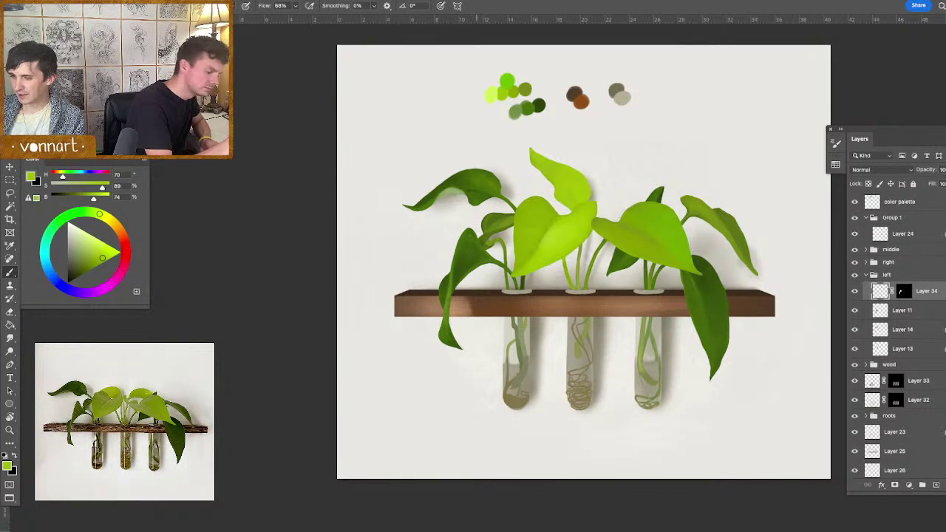
{"action": "left_click_drag", "start_coordinate": [90, 241], "coordinate": [82, 243]}
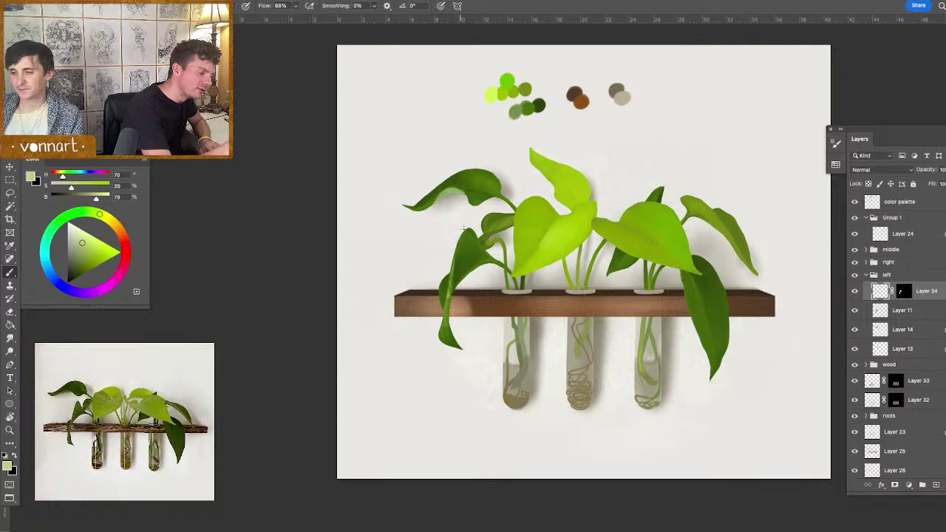
{"action": "left_click_drag", "start_coordinate": [463, 246], "coordinate": [463, 246]}
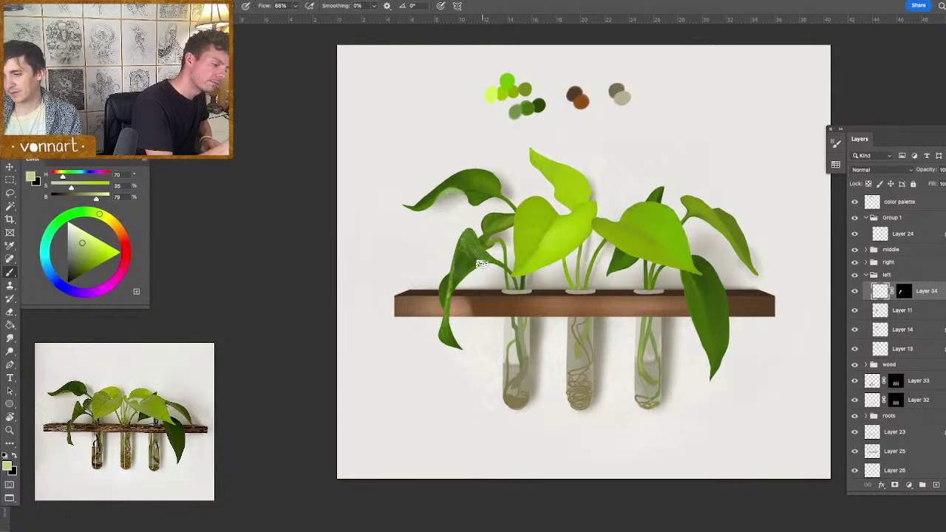
{"action": "left_click_drag", "start_coordinate": [488, 262], "coordinate": [484, 266]}
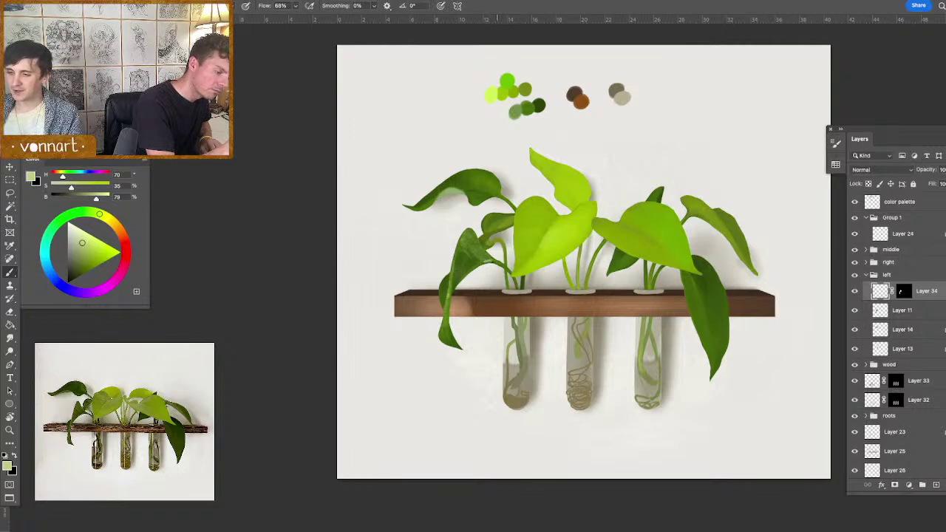
- Sample mid greens from the lower-left leaf and the palette's darkest green, and blend shading into its upper part and stem side
{"action": "left_click", "coordinate": [488, 255], "text": "alt"}
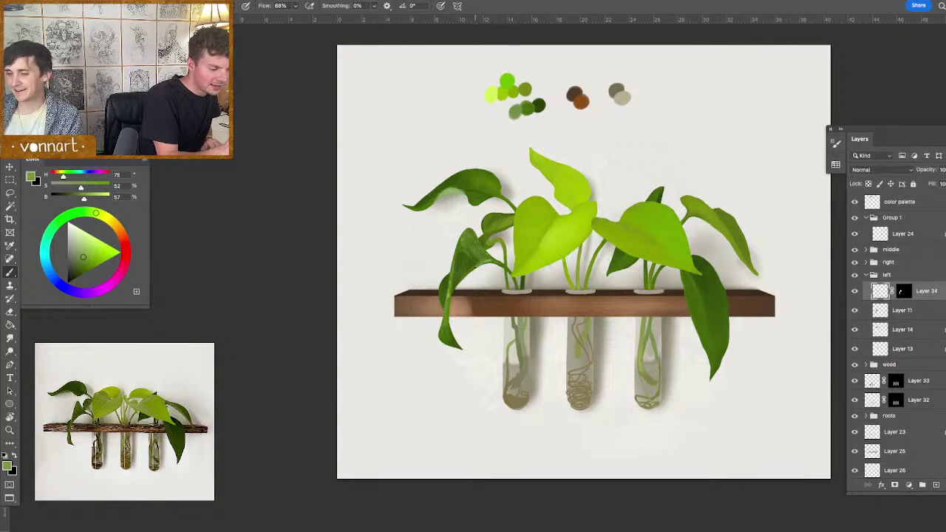
{"action": "left_click", "coordinate": [474, 264], "text": "alt"}
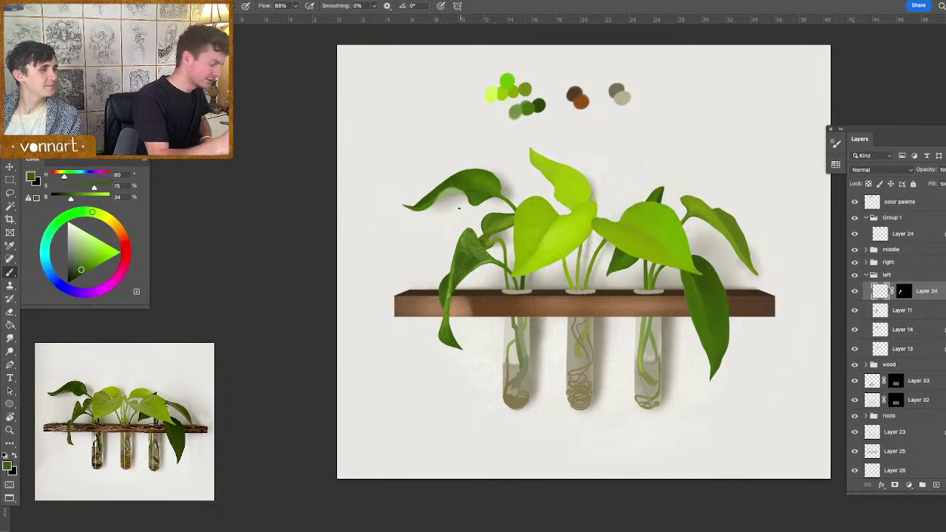
{"action": "left_click", "coordinate": [539, 105], "text": "alt"}
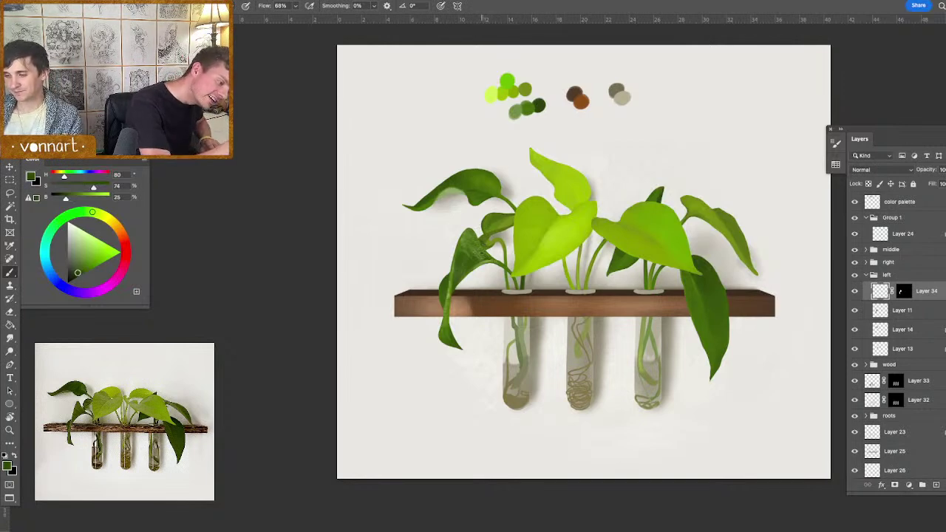
{"action": "left_click", "coordinate": [495, 258], "text": "alt"}
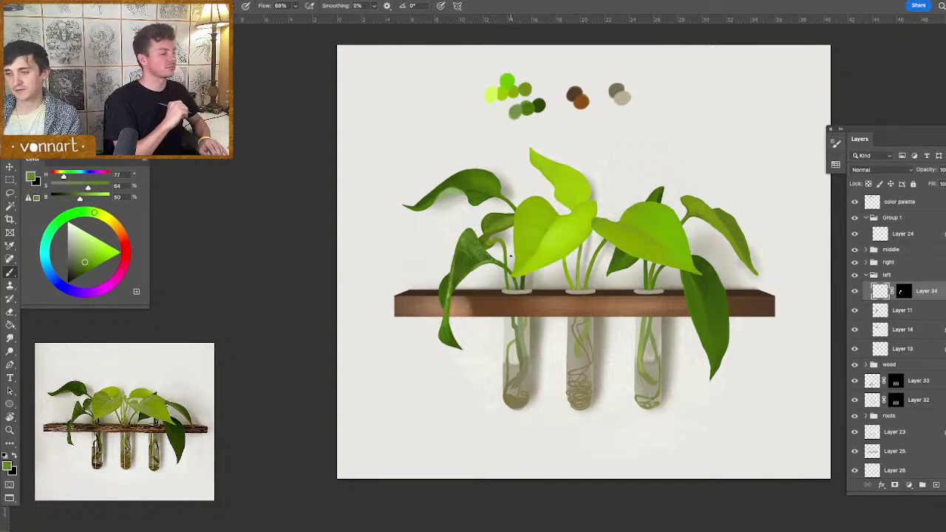
{"action": "left_click", "coordinate": [495, 259], "text": "alt"}
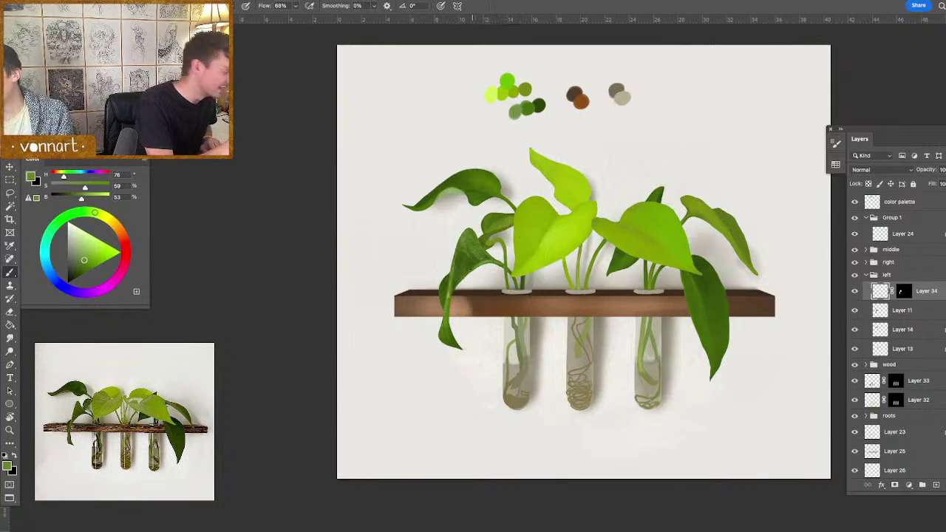
{"action": "left_click", "coordinate": [542, 104], "text": "alt"}
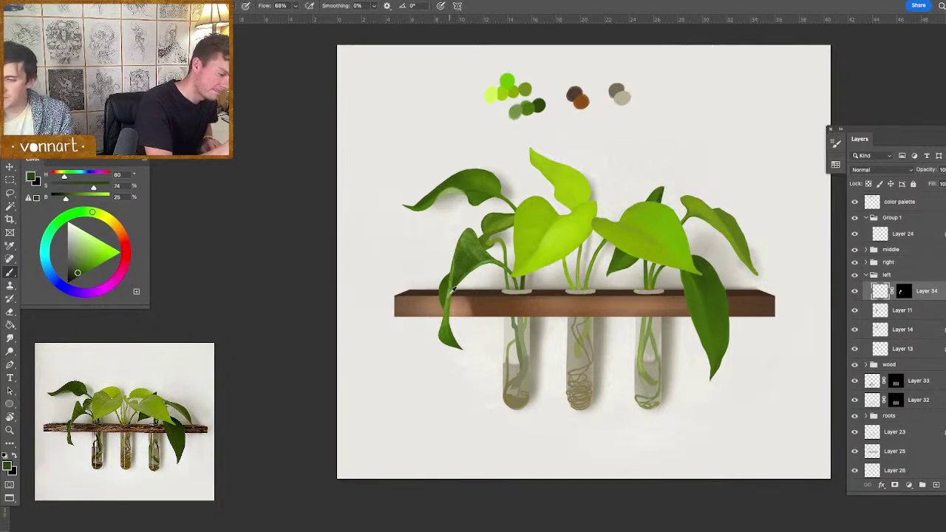
- Sample light green from the lower-left leaf's bend, switch to a hard round brush and paint highlights on its upper part
{"action": "left_click", "coordinate": [448, 295], "text": "alt"}
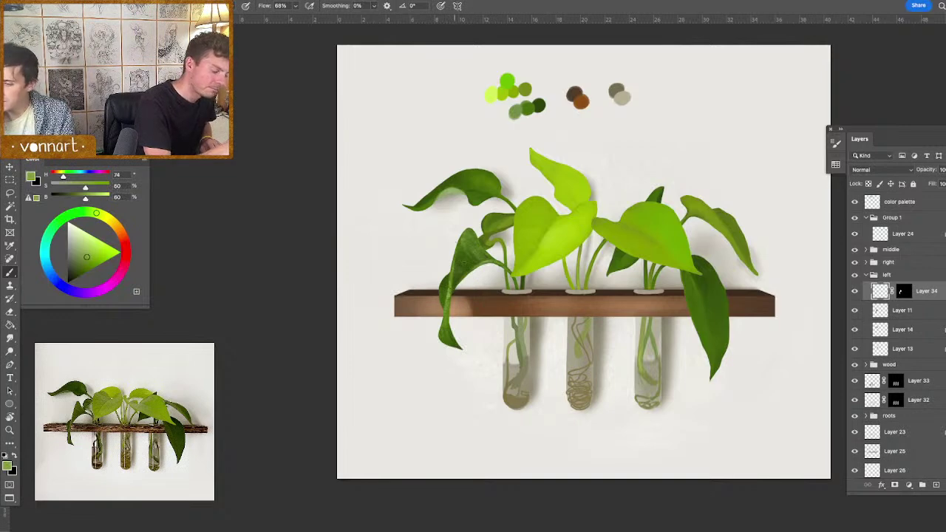
{"action": "right_click", "coordinate": [477, 215]}
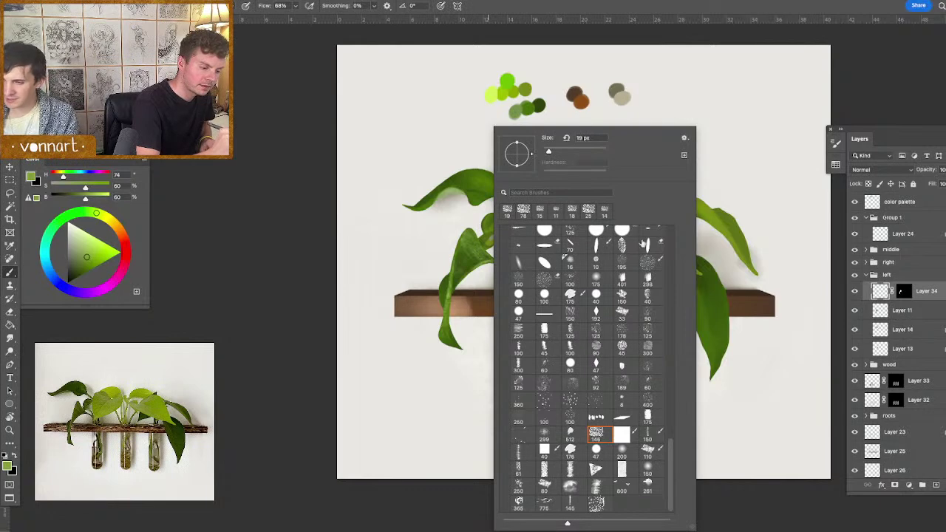
{"action": "scroll", "coordinate": [666, 443], "scroll_direction": "up", "scroll_amount": 3}
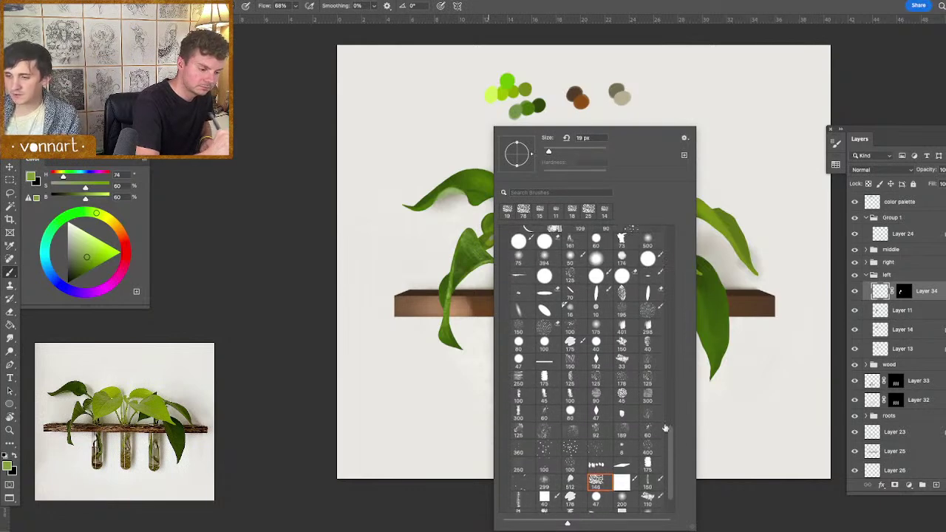
{"action": "left_click", "coordinate": [596, 276]}
{"action": "left_click", "coordinate": [451, 291]}
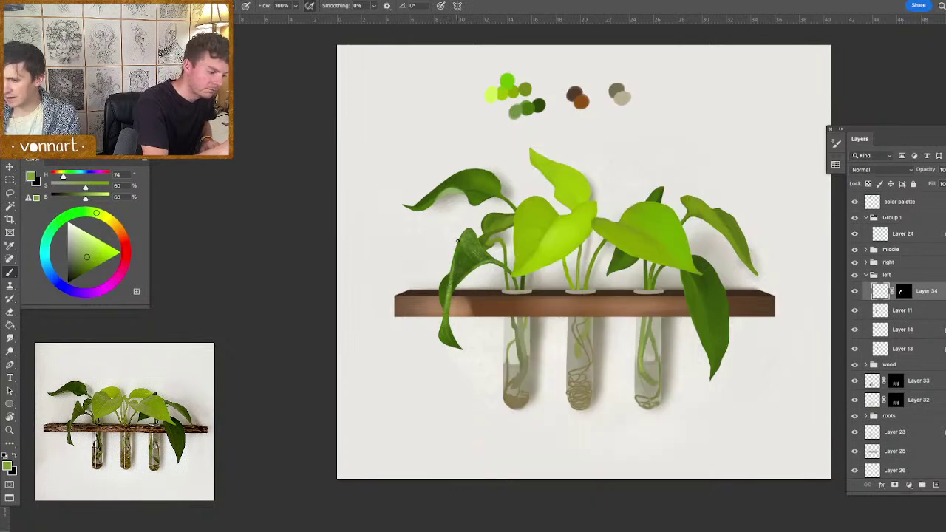
{"action": "left_click_drag", "start_coordinate": [471, 249], "coordinate": [465, 247]}
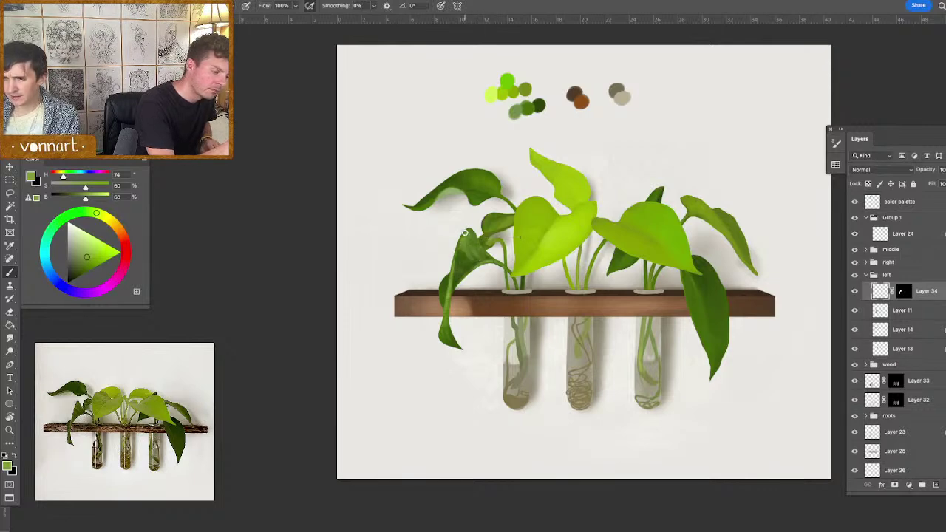
- Sample dark and light greens from the lower-left leaf and its stem, and refine the shading around the bend above the shelf
{"action": "left_click", "coordinate": [477, 261], "text": "alt"}
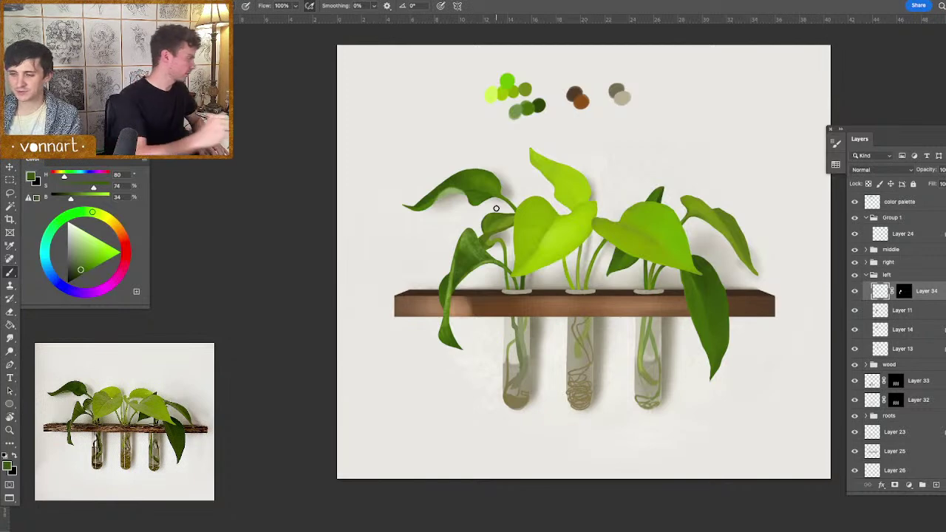
{"action": "left_click", "coordinate": [453, 299], "text": "ctrl+alt"}
{"action": "left_click", "coordinate": [456, 286], "text": "alt"}
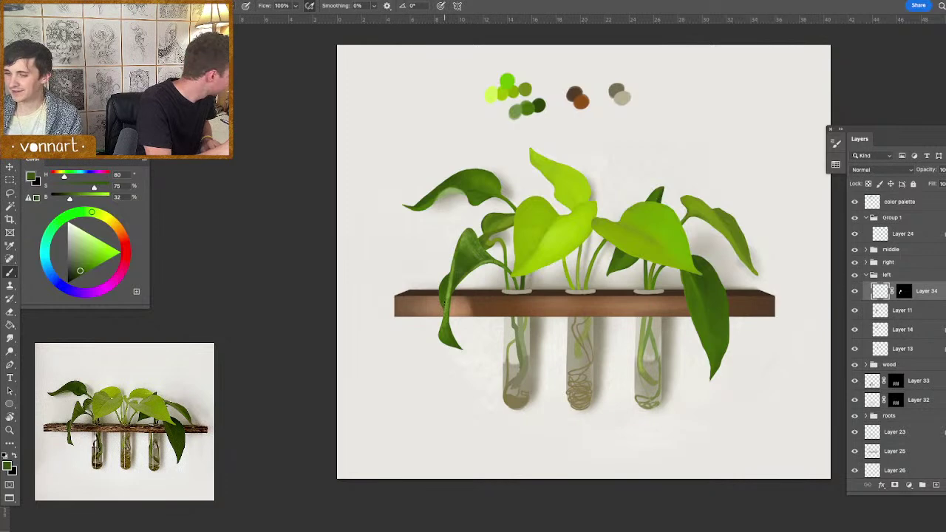
{"action": "left_click", "coordinate": [447, 302], "text": "alt"}
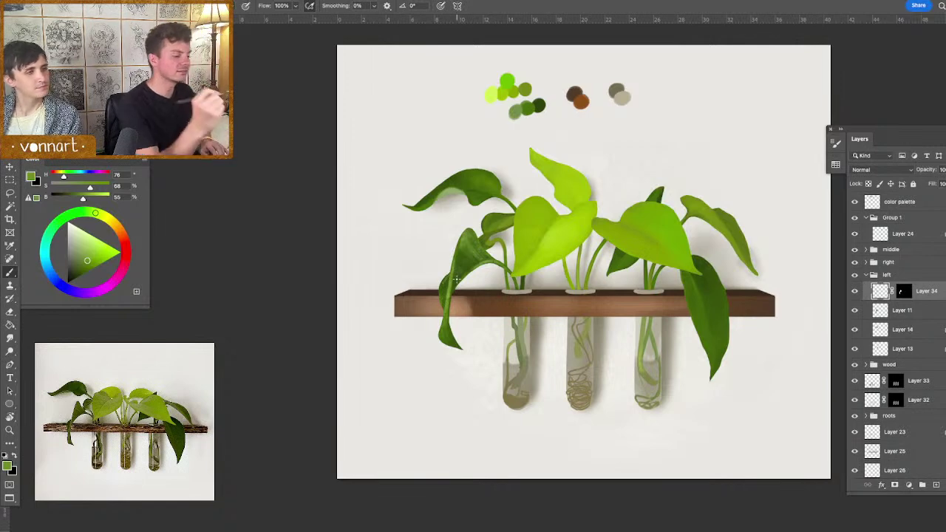
{"action": "left_click", "coordinate": [499, 258], "text": "alt"}
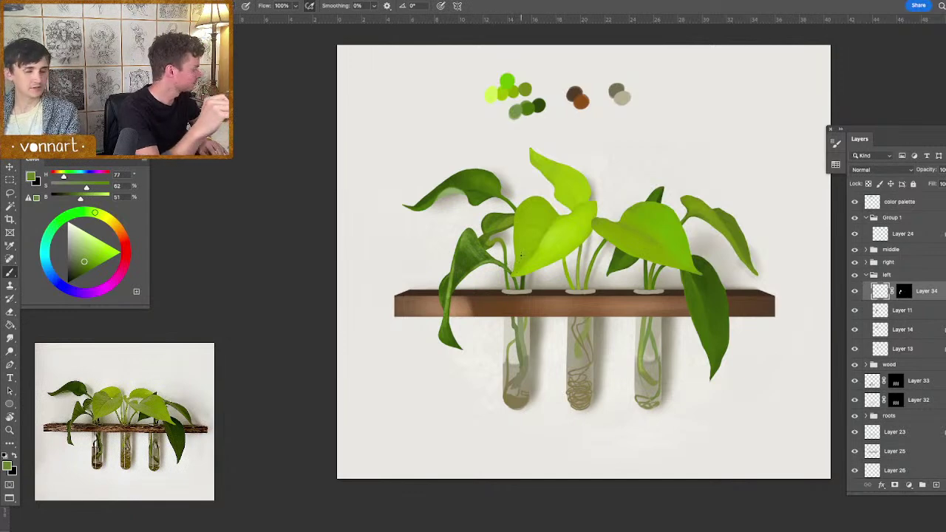
- Paint darkest-green vein shading on the lower-left leaf's upper part and soften it with greens sampled from the leaf
{"action": "left_click", "coordinate": [539, 105], "text": "alt"}
{"action": "mouse_move", "coordinate": [476, 245]}
{"action": "left_mouse_down"}
{"action": "mouse_move", "coordinate": [488, 244]}
{"action": "mouse_move", "coordinate": [478, 243]}
{"action": "mouse_move", "coordinate": [478, 260]}
{"action": "left_mouse_up"}
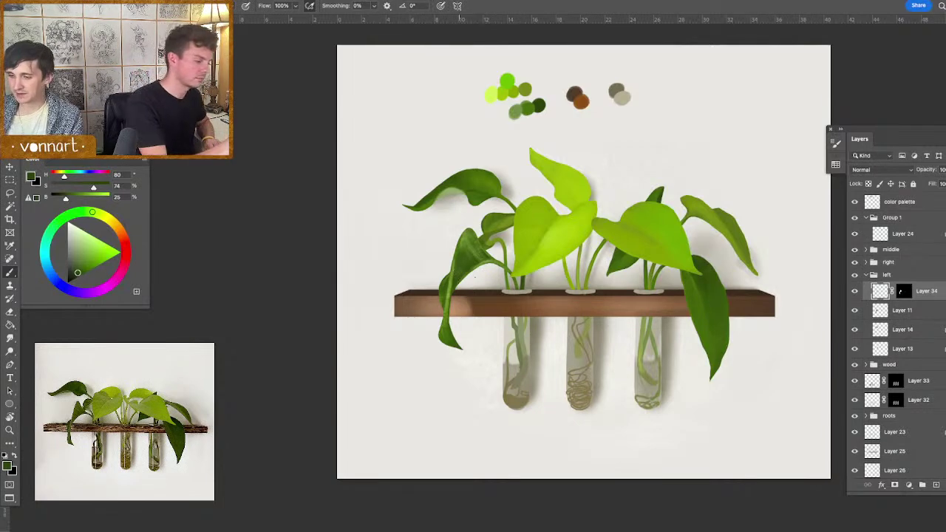
{"action": "left_click", "coordinate": [453, 274], "text": "alt"}
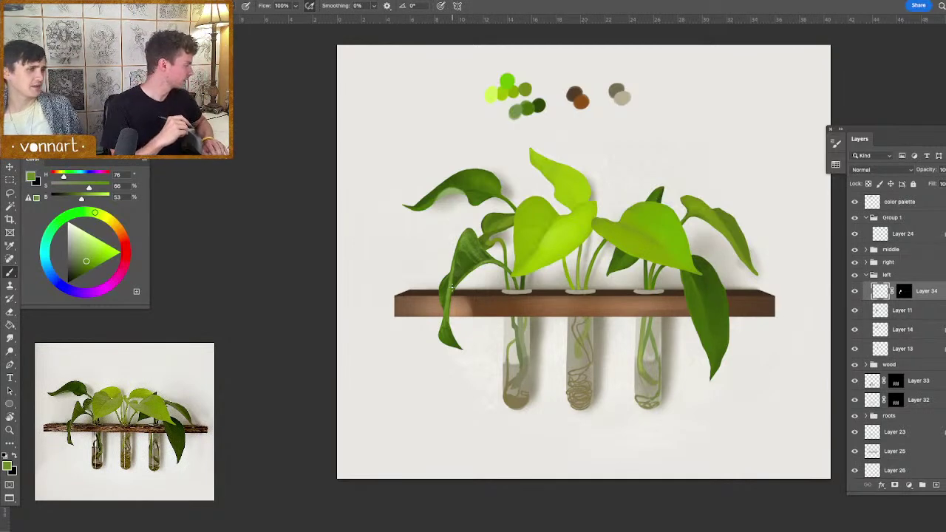
{"action": "left_click", "coordinate": [445, 289], "text": "alt"}
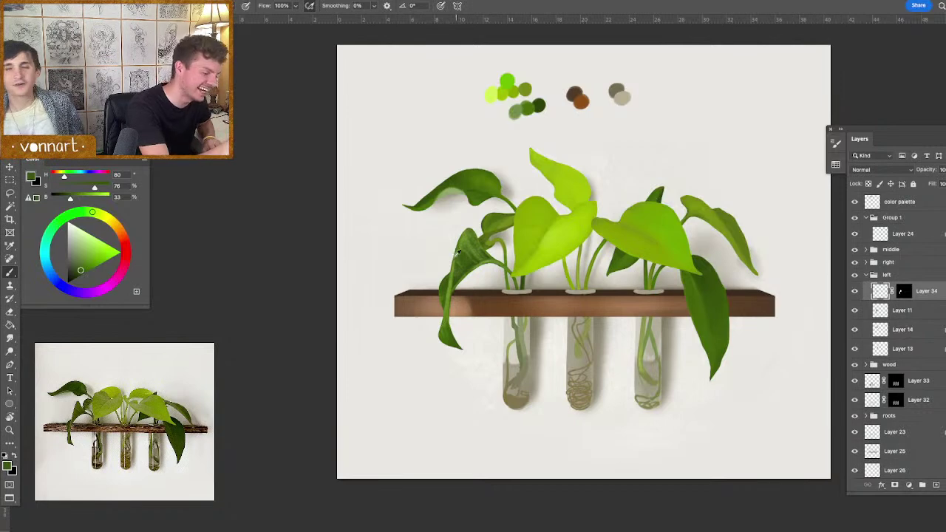
{"action": "left_click", "coordinate": [460, 253], "text": "alt"}
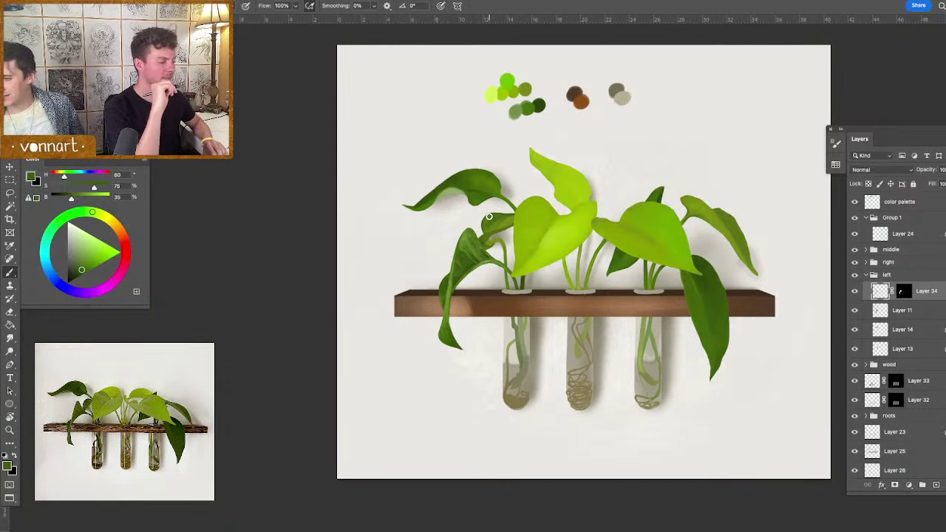
- Check which leaves Layers 11, 34 and 14 hold, then add a new layer above Layer 14 masked to the upper-left leaf's shape
{"action": "left_click", "coordinate": [856, 311]}
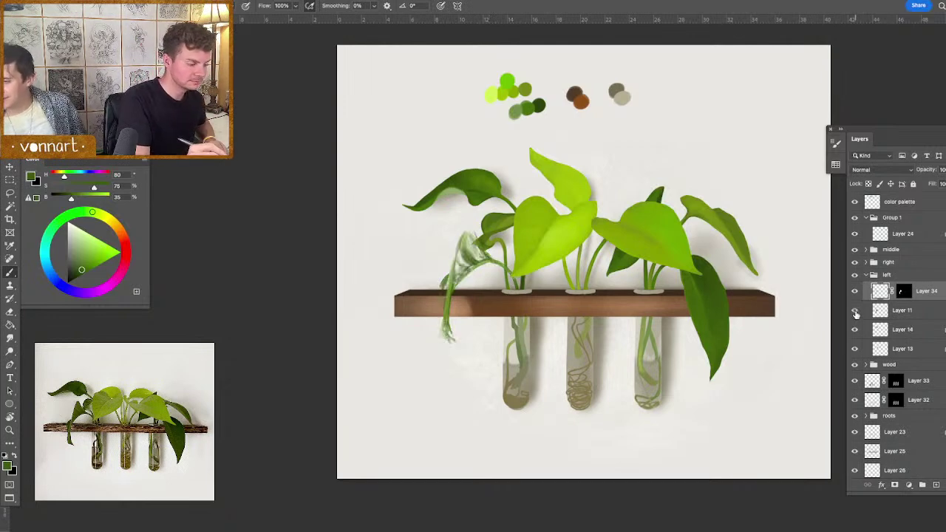
{"action": "left_click", "coordinate": [855, 311]}
{"action": "left_click", "coordinate": [855, 292]}
{"action": "left_click", "coordinate": [855, 291]}
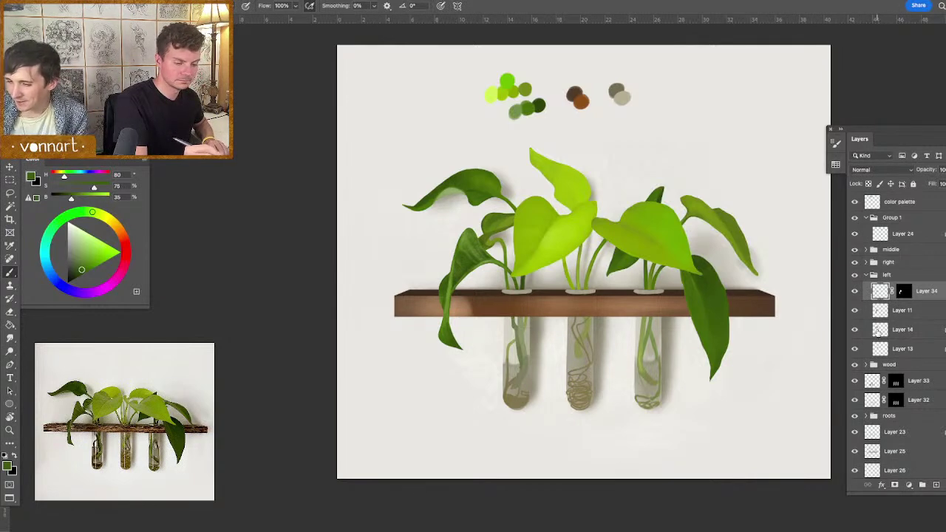
{"action": "left_click", "coordinate": [856, 330]}
{"action": "left_click", "coordinate": [856, 331]}
{"action": "left_click", "coordinate": [886, 330]}
{"action": "left_click", "coordinate": [937, 485]}
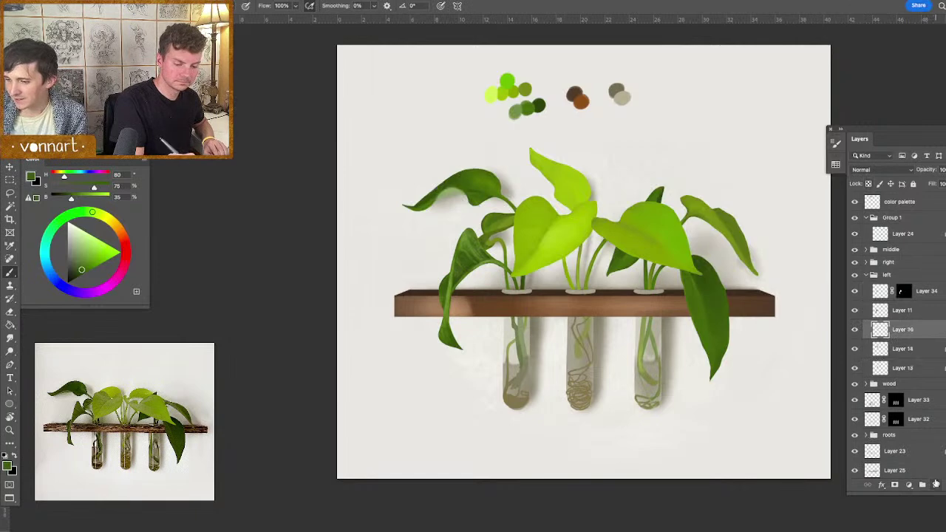
{"action": "left_click", "coordinate": [880, 349], "text": "super"}
{"action": "left_click", "coordinate": [895, 485]}
{"action": "left_click", "coordinate": [880, 332]}
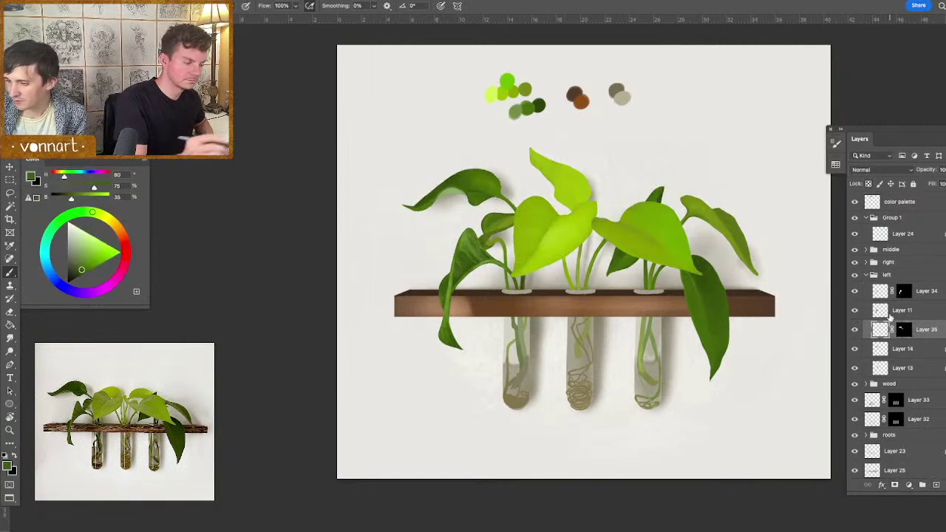
- Sample the palette's darkest green, choose the irregular 73 px brush, and try a shading stroke on the upper-left leaf before undoing it
{"action": "left_click", "coordinate": [546, 105], "text": "alt"}
{"action": "right_click", "coordinate": [578, 276]}
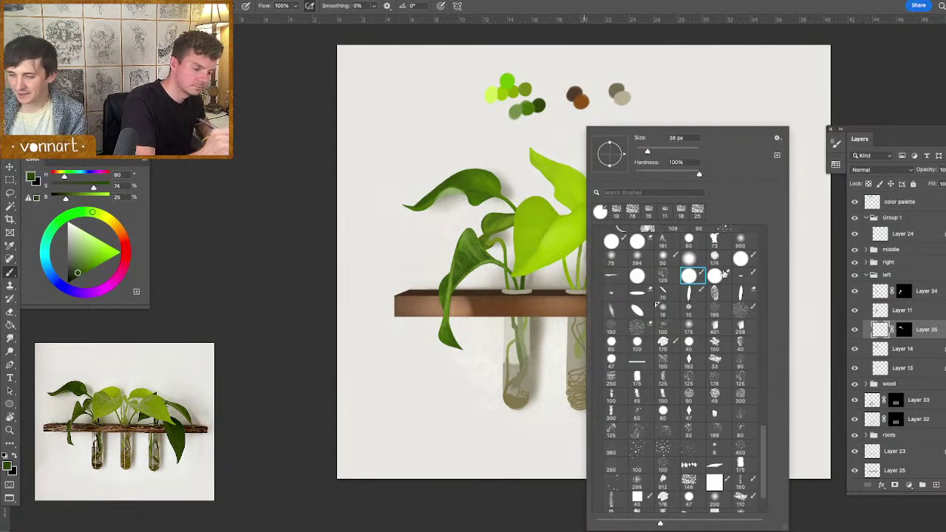
{"action": "scroll", "coordinate": [763, 433], "scroll_direction": "up", "scroll_amount": 3}
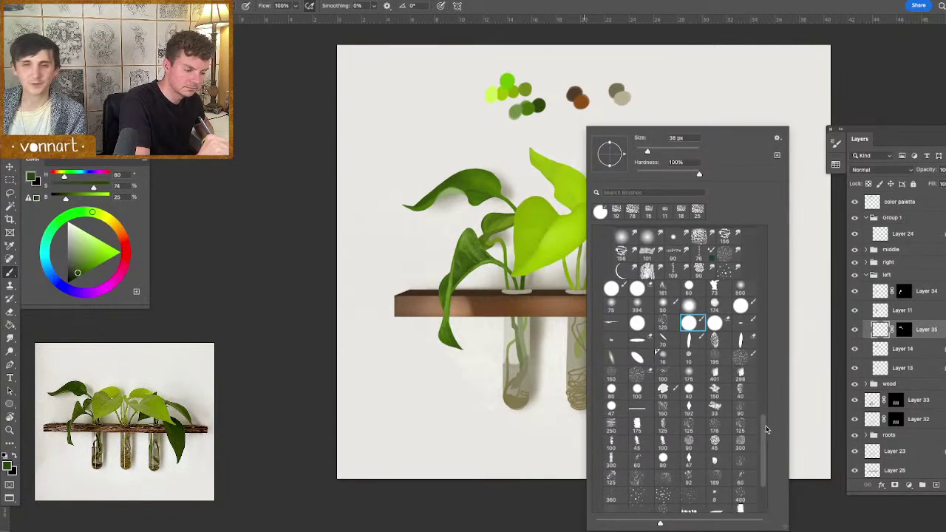
{"action": "left_click", "coordinate": [716, 295]}
{"action": "left_click", "coordinate": [482, 187]}
{"action": "mouse_move", "coordinate": [469, 188]}
{"action": "left_mouse_down"}
{"action": "mouse_move", "coordinate": [510, 207]}
{"action": "mouse_move", "coordinate": [479, 195]}
{"action": "left_mouse_up"}
{"action": "key", "text": "super+z"}
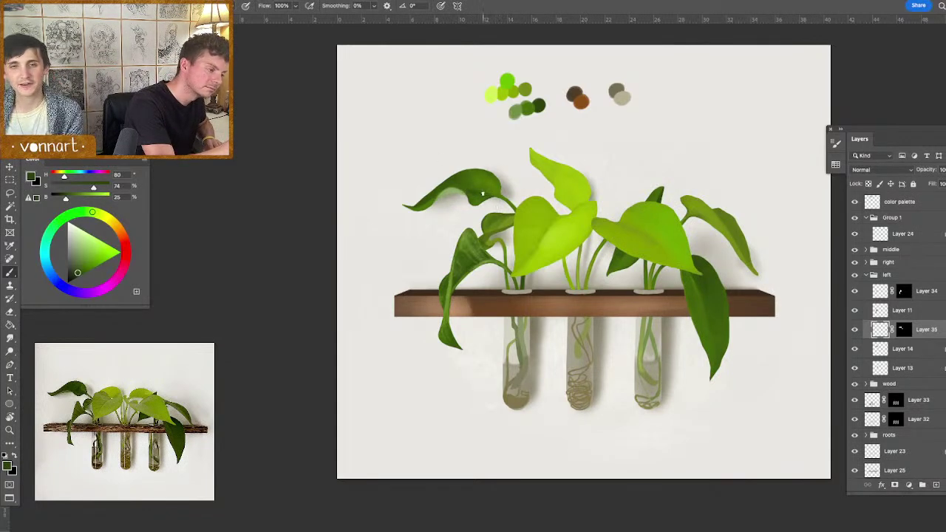
- Lower the brush flow to 35% and paint dark green shading along the upper-left leaf
{"action": "left_click", "coordinate": [295, 5]}
{"action": "left_click_drag", "start_coordinate": [298, 17], "coordinate": [262, 18]}
{"action": "mouse_move", "coordinate": [476, 183]}
{"action": "left_mouse_down"}
{"action": "mouse_move", "coordinate": [449, 179]}
{"action": "mouse_move", "coordinate": [423, 194]}
{"action": "left_mouse_up"}
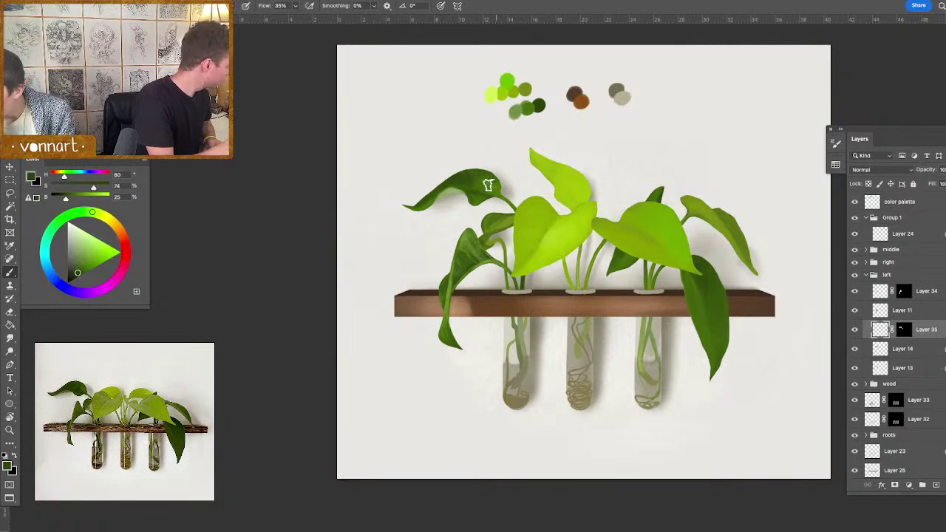
{"action": "left_click_drag", "start_coordinate": [435, 198], "coordinate": [430, 197]}
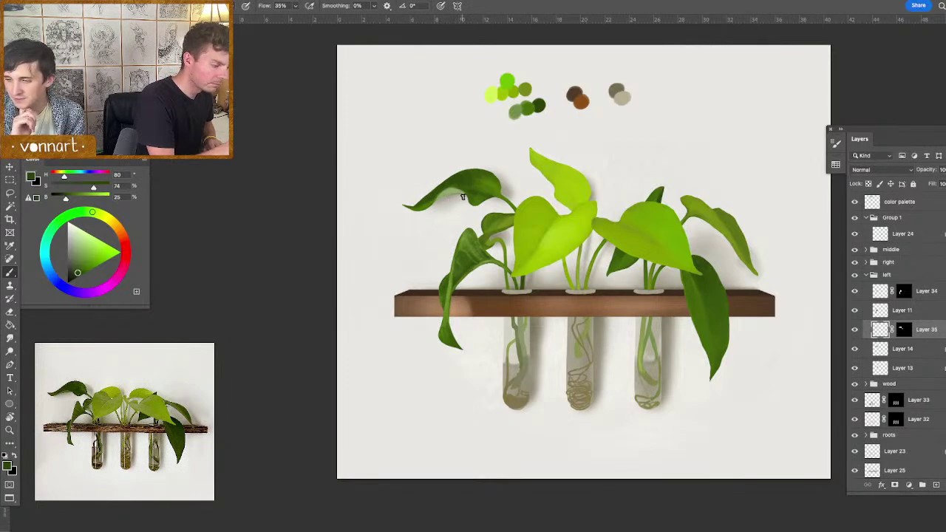
- Sample pale, mid and dark greens from the upper-left leaf and blend its folded edge, centre and stem
{"action": "left_click", "coordinate": [455, 194], "text": "alt"}
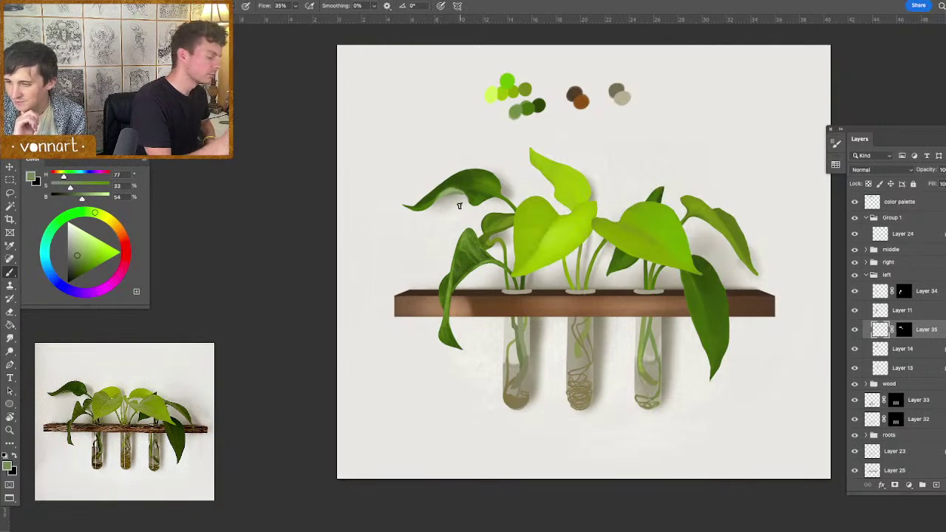
{"action": "left_click", "coordinate": [461, 196], "text": "alt"}
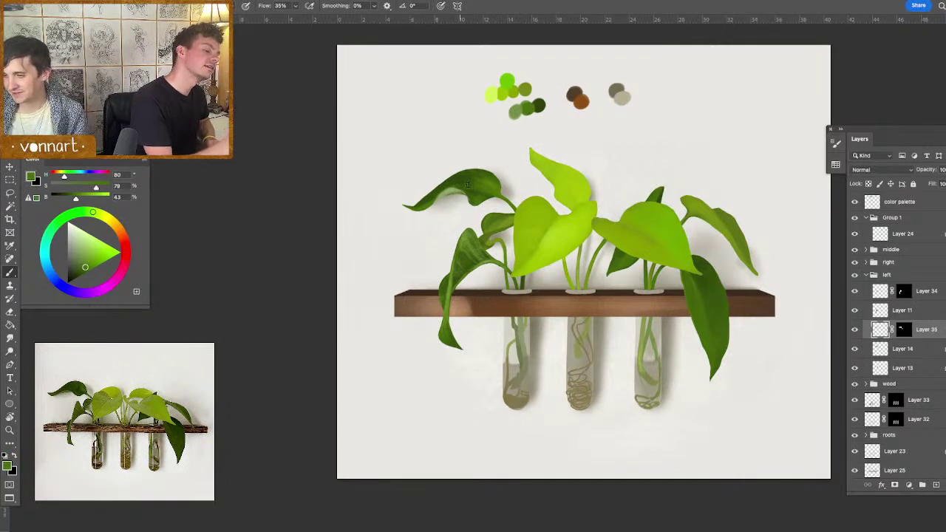
{"action": "left_click", "coordinate": [449, 191], "text": "alt"}
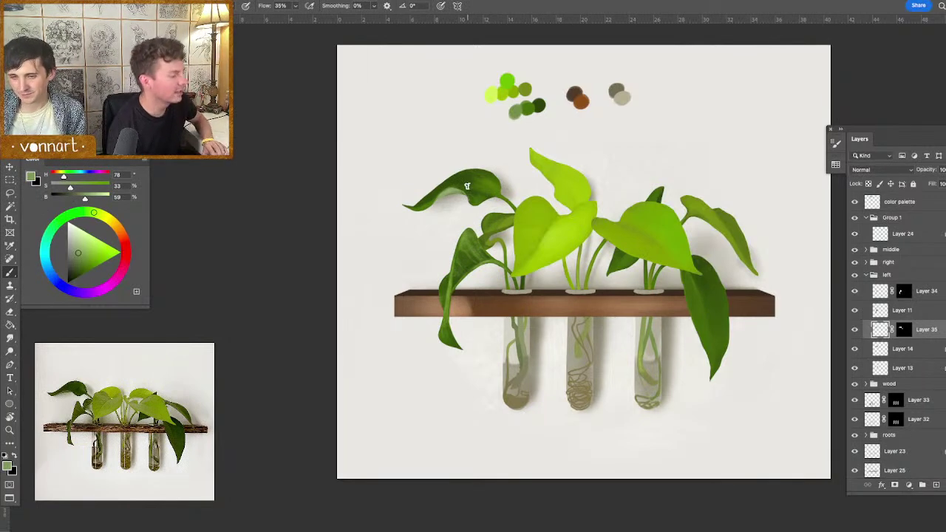
{"action": "left_click", "coordinate": [474, 180], "text": "alt"}
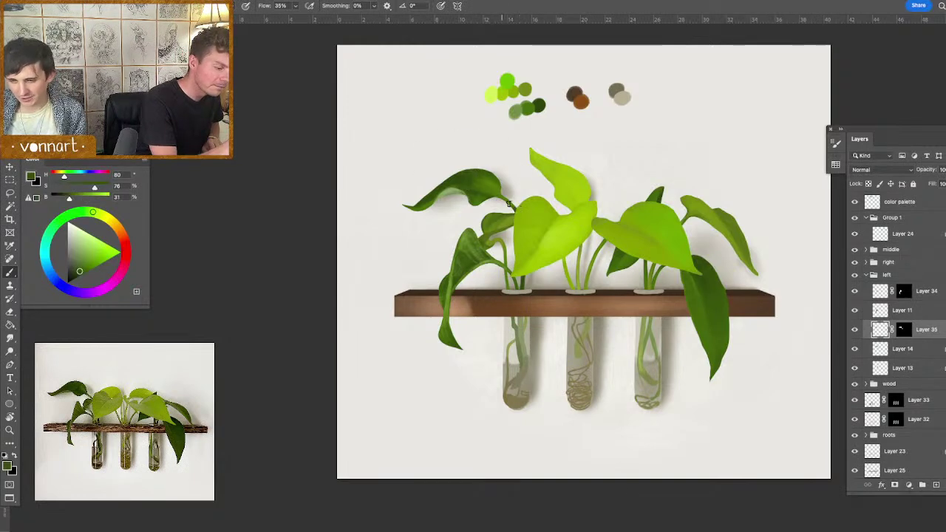
{"action": "left_click_drag", "start_coordinate": [531, 275], "coordinate": [528, 275]}
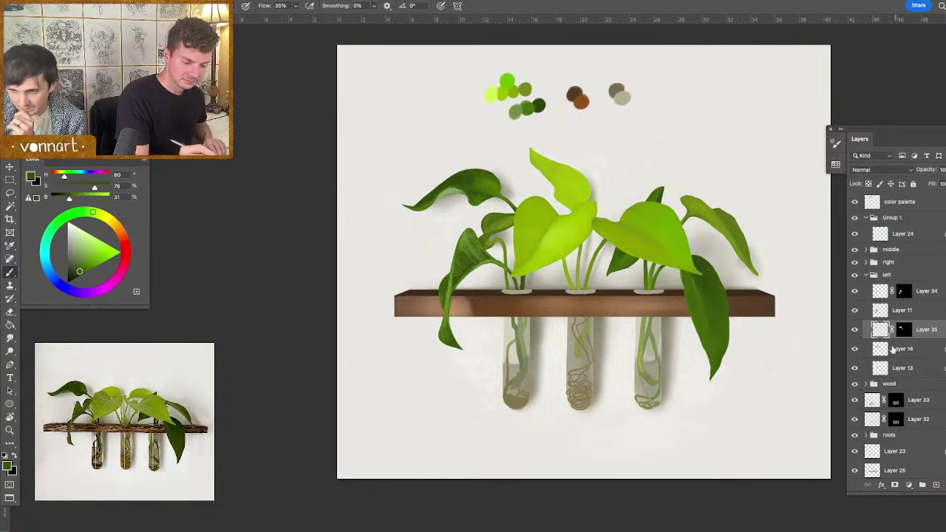
- Add a new layer above Layer 13 with a mask matching the small left-plant leaf's shape
{"action": "left_click", "coordinate": [856, 368]}
{"action": "left_click", "coordinate": [855, 368]}
{"action": "left_click", "coordinate": [902, 369]}
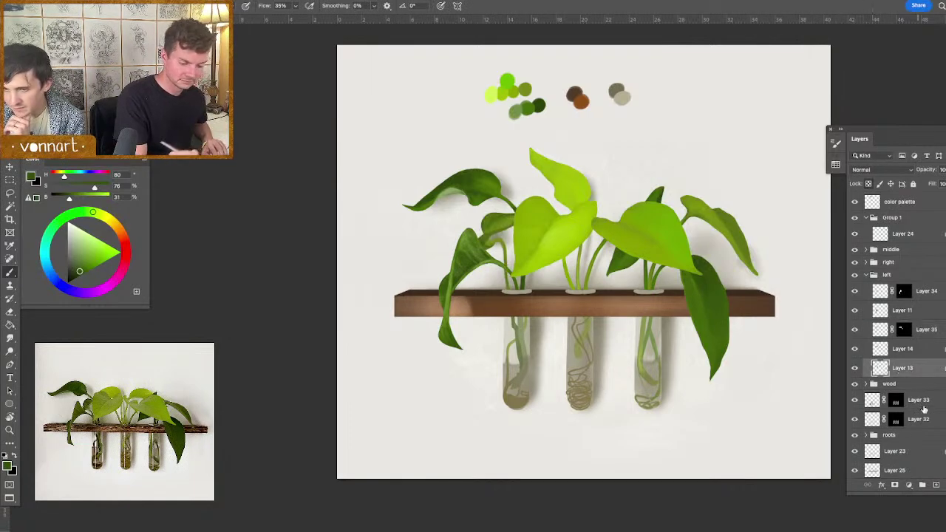
{"action": "left_click", "coordinate": [937, 485]}
{"action": "left_click", "coordinate": [881, 387], "text": "ctrl"}
{"action": "left_click", "coordinate": [895, 485]}
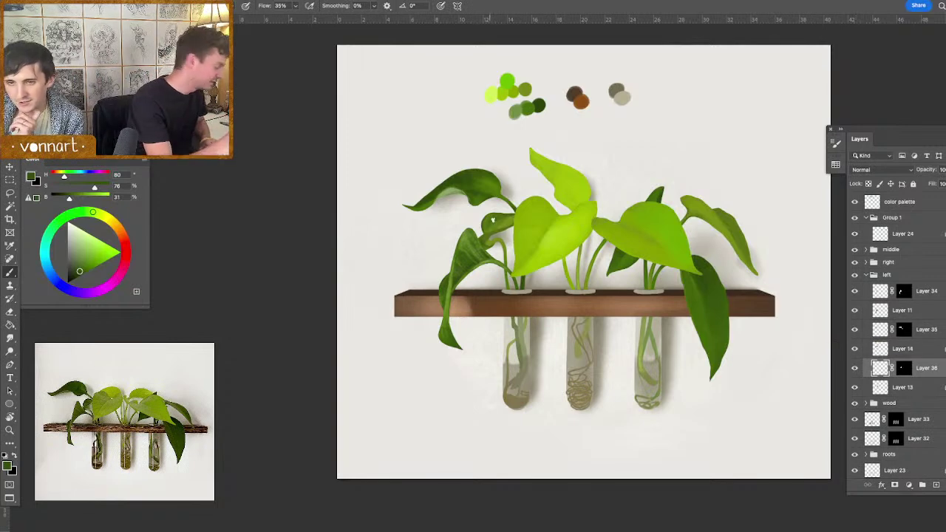
- Shade the small left-plant leaf and its stem on Layer 36, alternating the palette's yellow-green with mid and dark greens sampled from the leaves
{"action": "left_click_drag", "start_coordinate": [508, 246], "coordinate": [506, 262]}
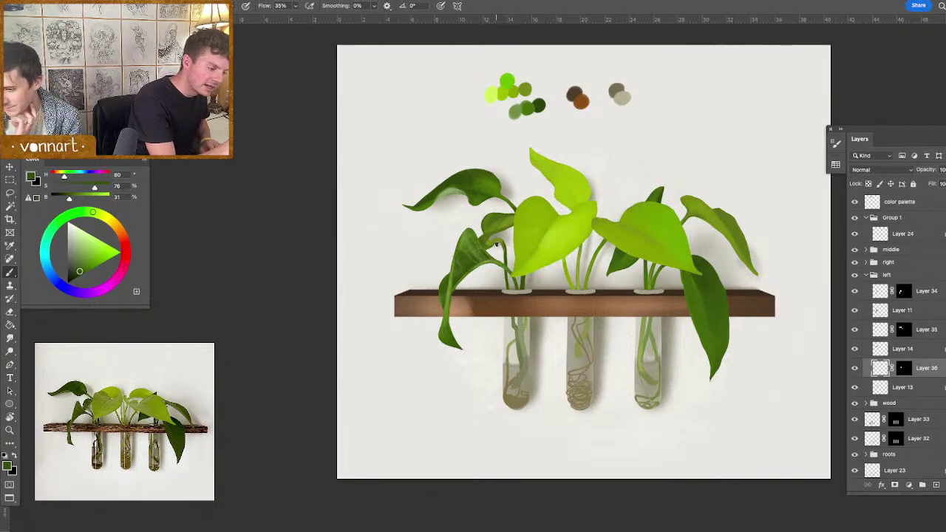
{"action": "left_click", "coordinate": [492, 92], "text": "alt"}
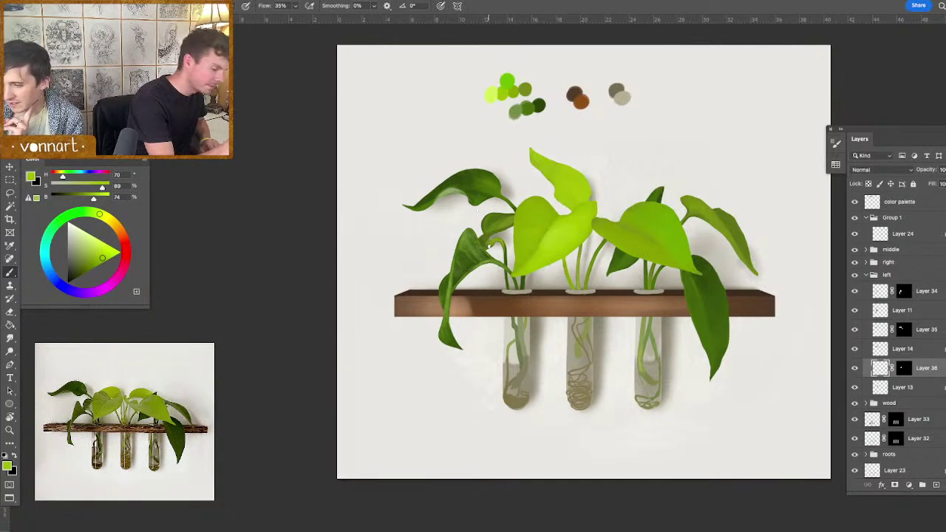
{"action": "left_click_drag", "start_coordinate": [493, 246], "coordinate": [493, 245]}
{"action": "left_click", "coordinate": [488, 237], "text": "alt"}
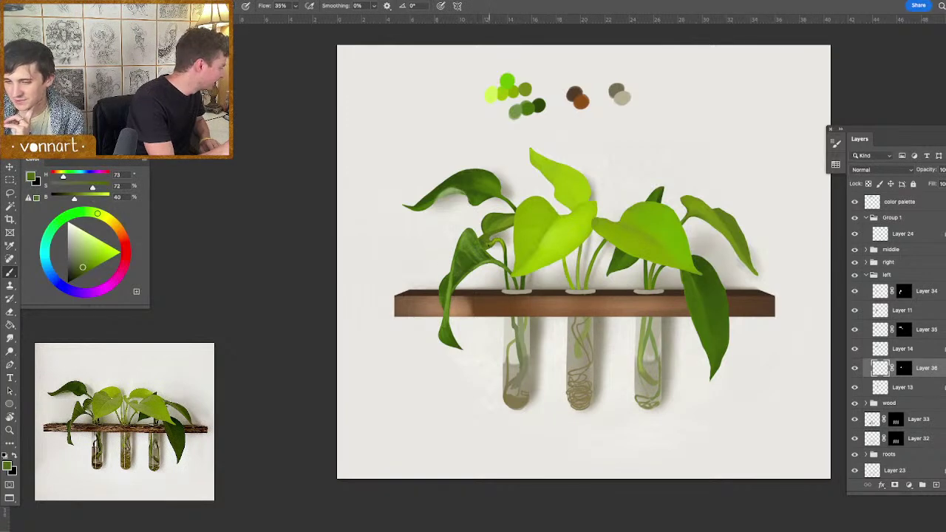
{"action": "left_click", "coordinate": [460, 176], "text": "alt"}
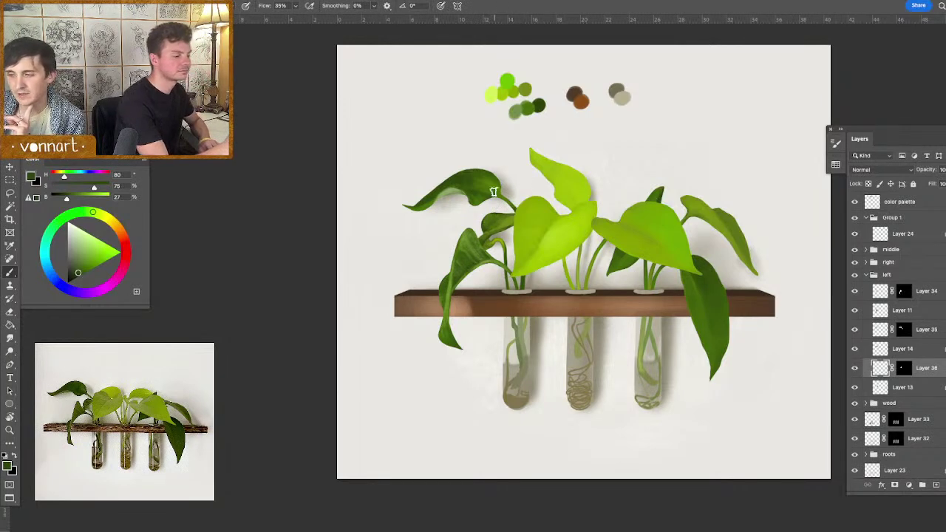
{"action": "left_click", "coordinate": [502, 247], "text": "alt"}
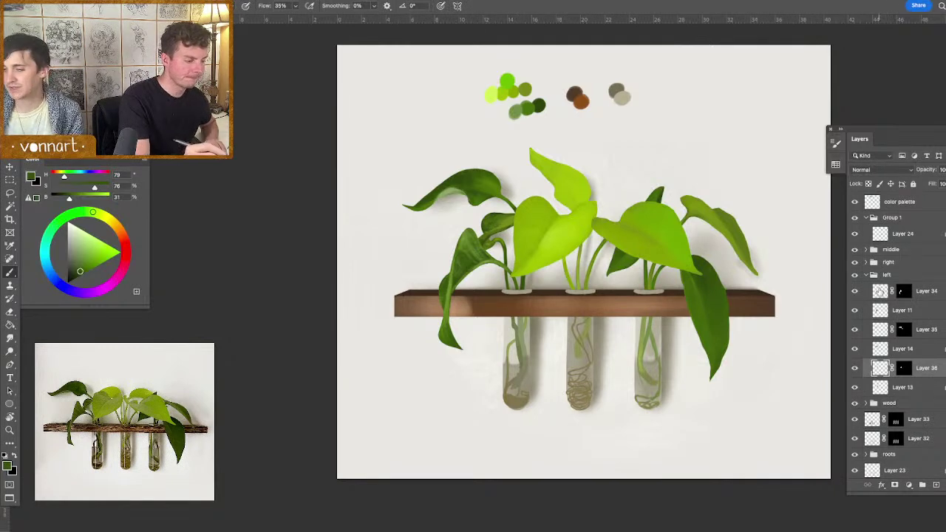
- On Layer 35, highlight the upper-left leaf with the palette's olive and yellow-green, blending in mid and dark greens sampled from the leaf
{"action": "left_click", "coordinate": [855, 389]}
{"action": "left_click", "coordinate": [855, 389]}
{"action": "left_click", "coordinate": [855, 329]}
{"action": "left_click", "coordinate": [855, 329]}
{"action": "left_click", "coordinate": [871, 325]}
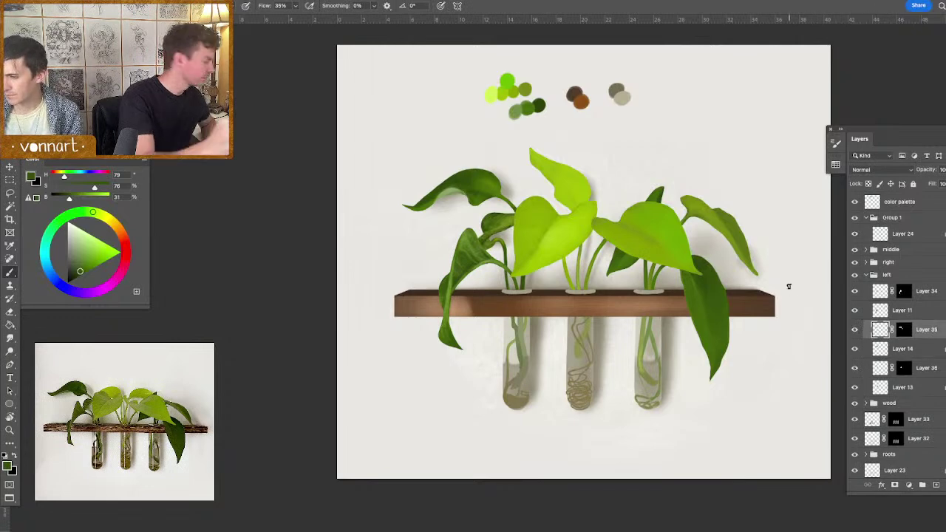
{"action": "left_click", "coordinate": [519, 89], "text": "alt"}
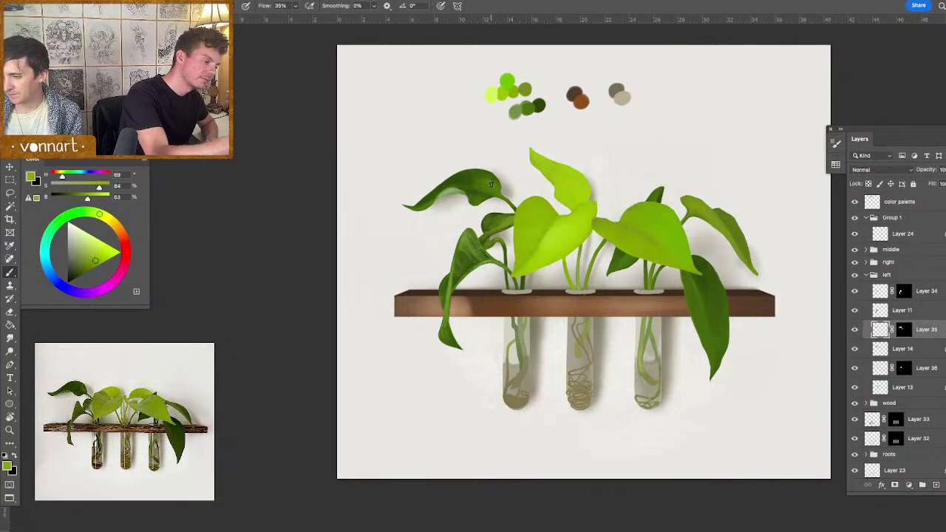
{"action": "left_click", "coordinate": [509, 89], "text": "alt"}
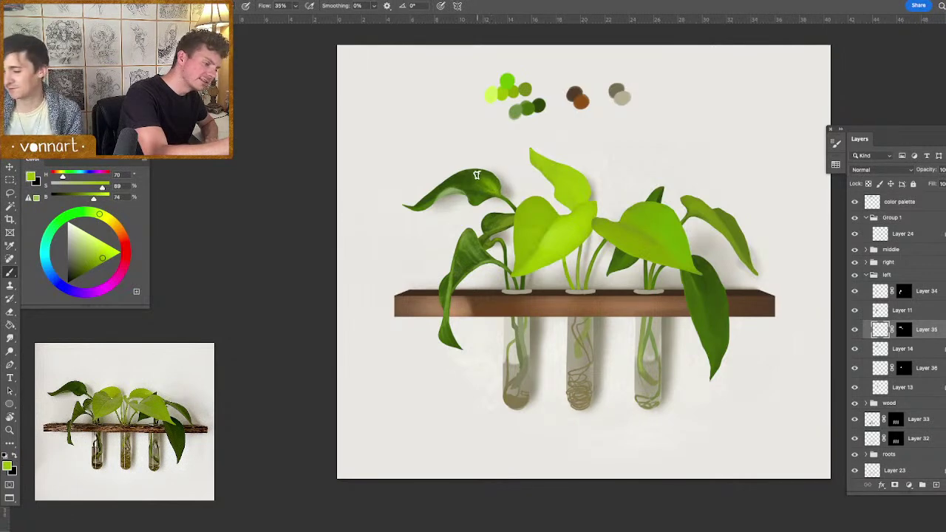
{"action": "left_click_drag", "start_coordinate": [502, 184], "coordinate": [497, 183]}
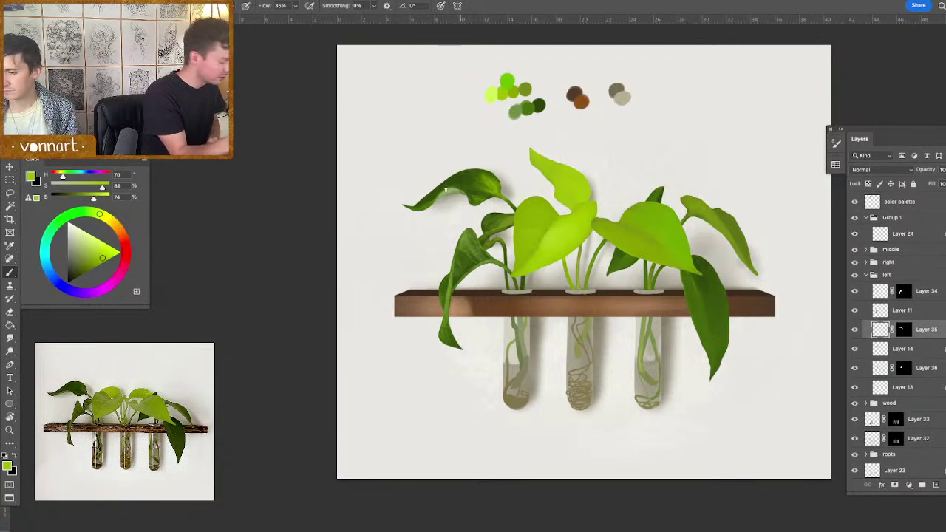
{"action": "left_click_drag", "start_coordinate": [421, 214], "coordinate": [416, 214]}
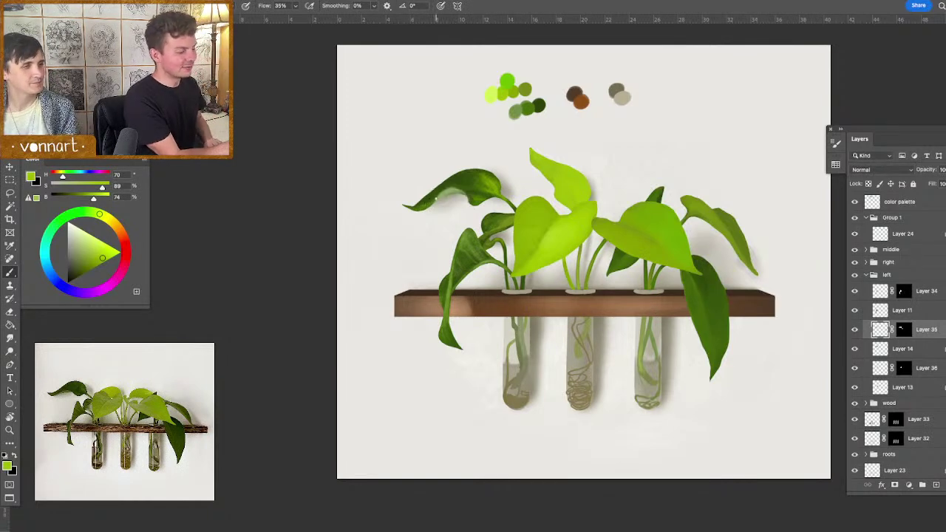
{"action": "left_click", "coordinate": [493, 178], "text": "alt"}
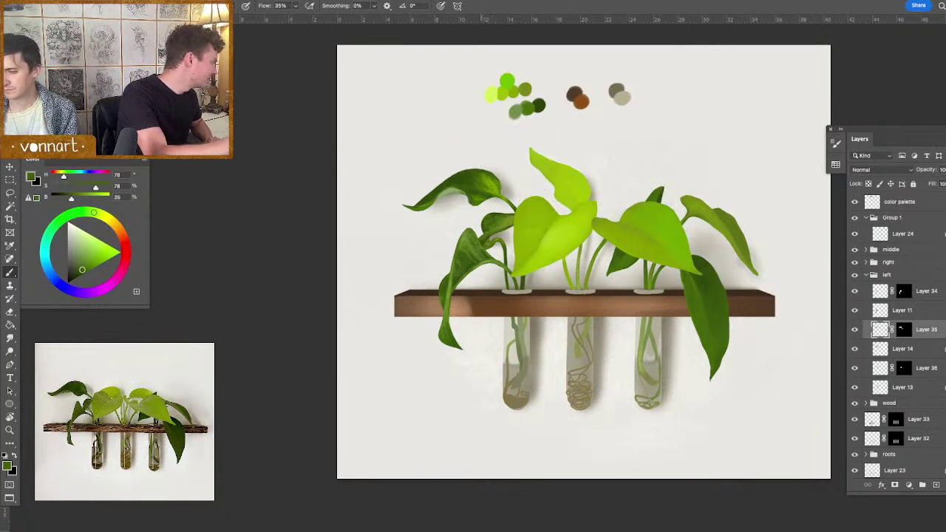
{"action": "left_click", "coordinate": [462, 180], "text": "alt"}
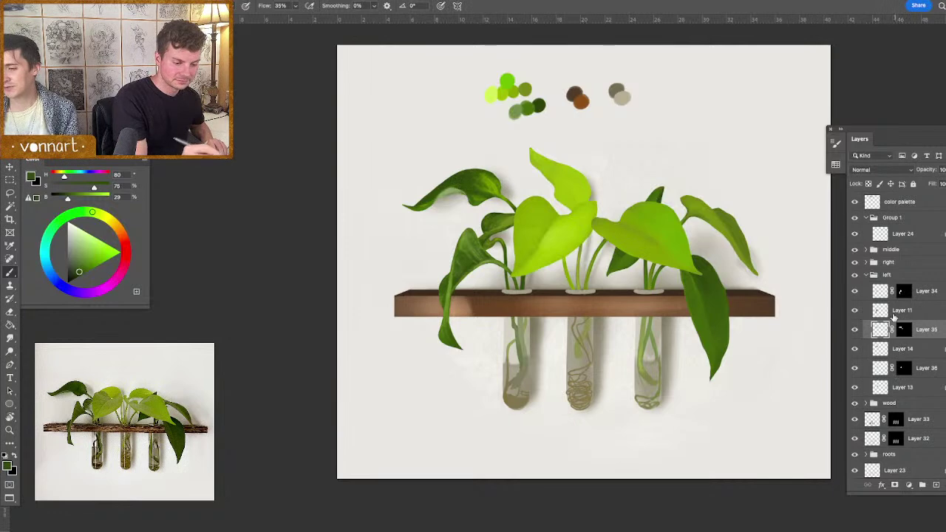
- In the middle group, add a new layer above Layer 15 with a mask matching the front heart-shaped leaf and its stem
{"action": "left_click", "coordinate": [867, 249]}
{"action": "left_click", "coordinate": [856, 266]}
{"action": "left_click", "coordinate": [856, 266]}
{"action": "left_click", "coordinate": [855, 304]}
{"action": "left_click", "coordinate": [856, 305]}
{"action": "left_click", "coordinate": [856, 285]}
{"action": "left_click", "coordinate": [855, 286]}
{"action": "left_click", "coordinate": [887, 287]}
{"action": "left_click", "coordinate": [936, 486]}
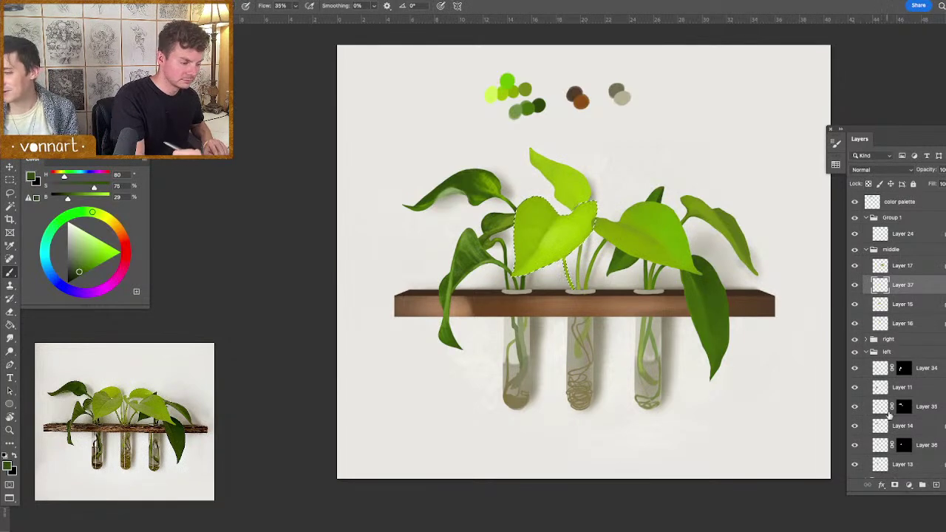
{"action": "left_click", "coordinate": [895, 485]}
{"action": "left_click", "coordinate": [880, 286]}
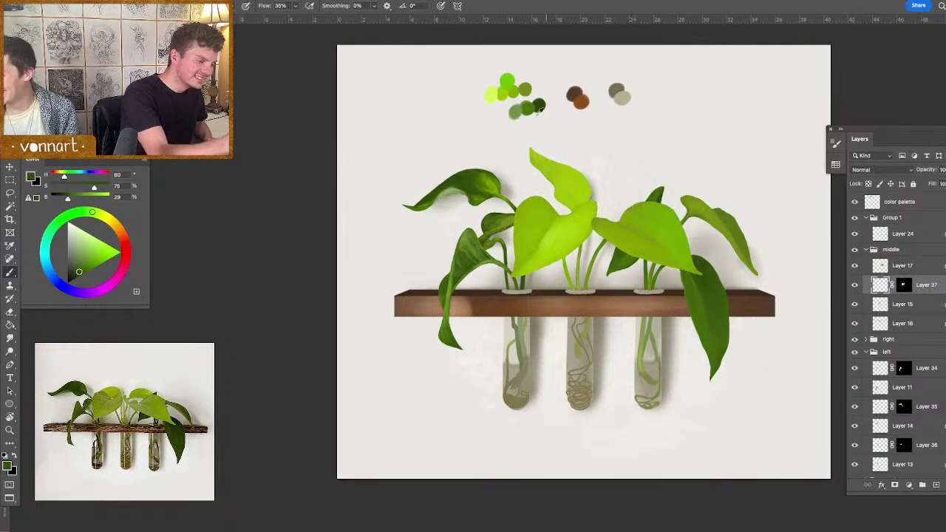
- Shade the front middle leaf's stem with olive green and paint pale yellow-green highlights along the lower half of the leaf
{"action": "left_click", "coordinate": [527, 86], "text": "alt"}
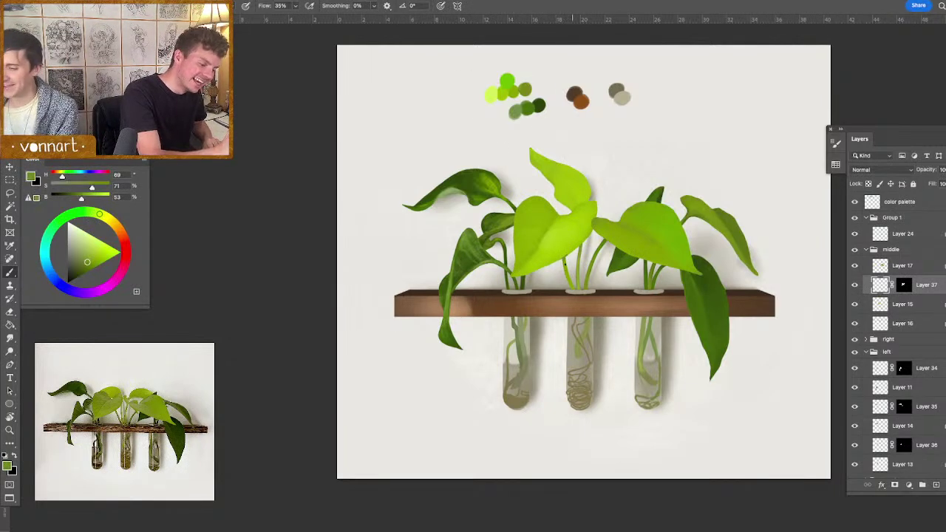
{"action": "left_click", "coordinate": [573, 240], "text": "alt"}
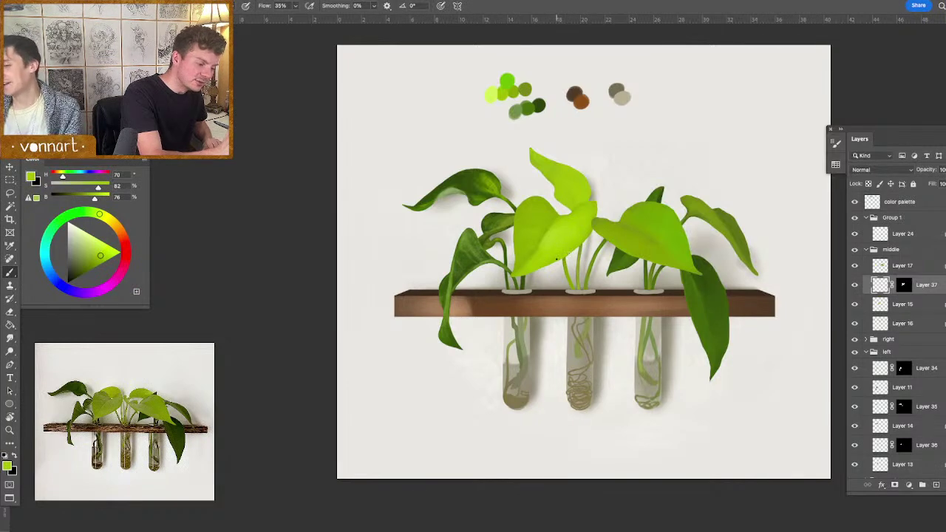
{"action": "left_click", "coordinate": [571, 256], "text": "alt"}
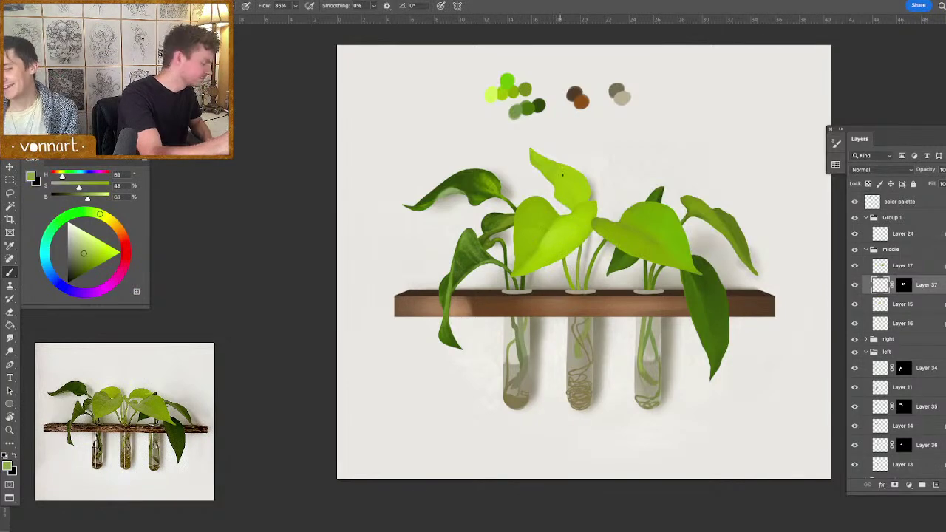
{"action": "left_click", "coordinate": [492, 90], "text": "alt"}
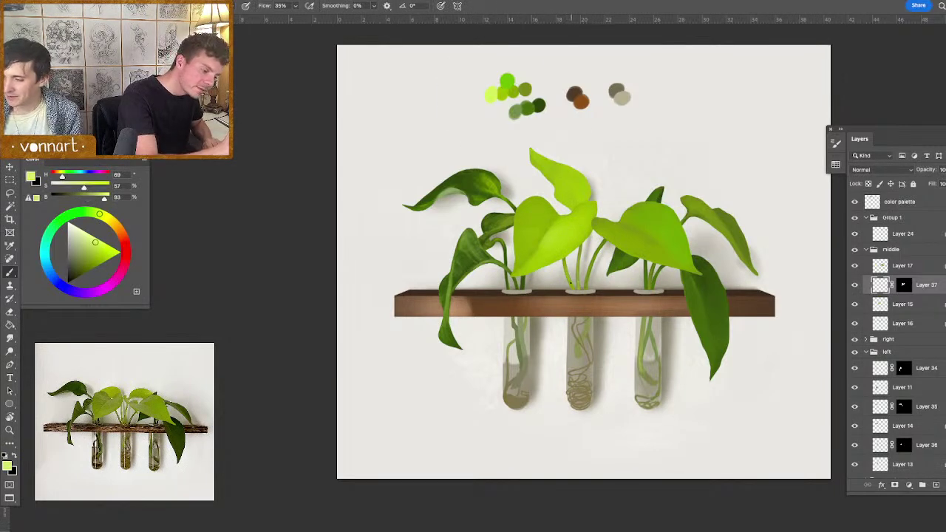
{"action": "left_click", "coordinate": [554, 251], "text": "alt"}
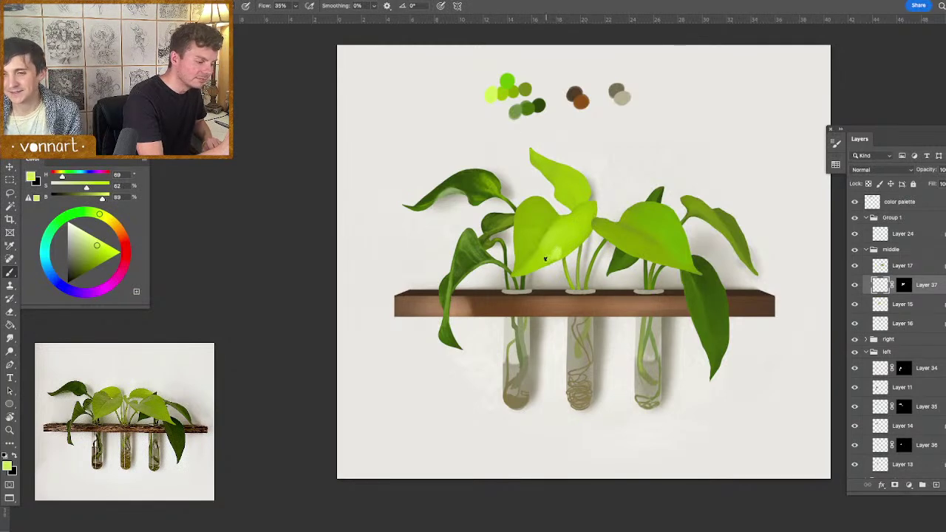
{"action": "left_click", "coordinate": [562, 248], "text": "alt"}
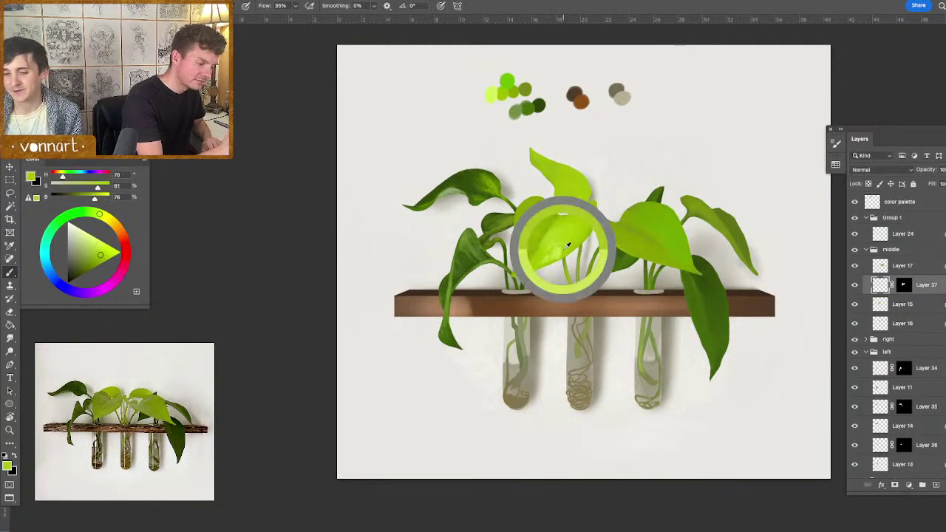
{"action": "left_click", "coordinate": [556, 246], "text": "alt"}
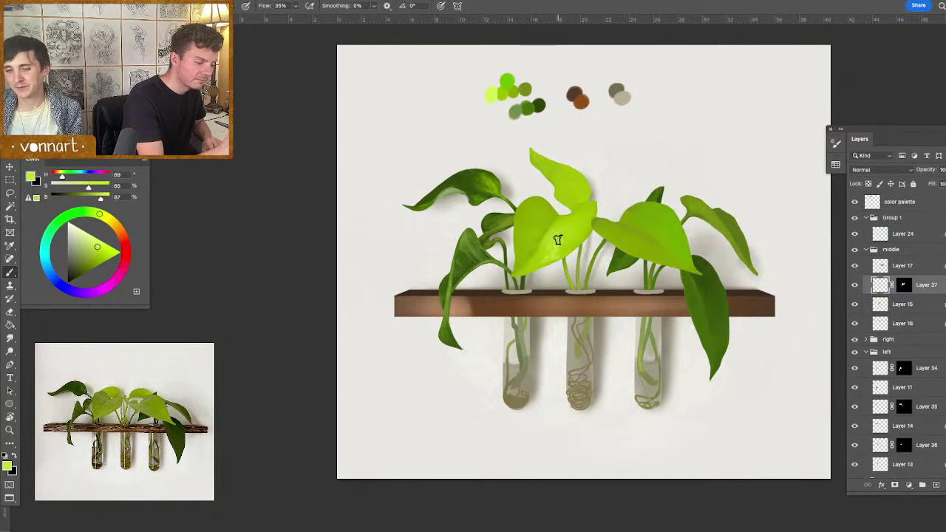
{"action": "left_click_drag", "start_coordinate": [542, 269], "coordinate": [532, 261]}
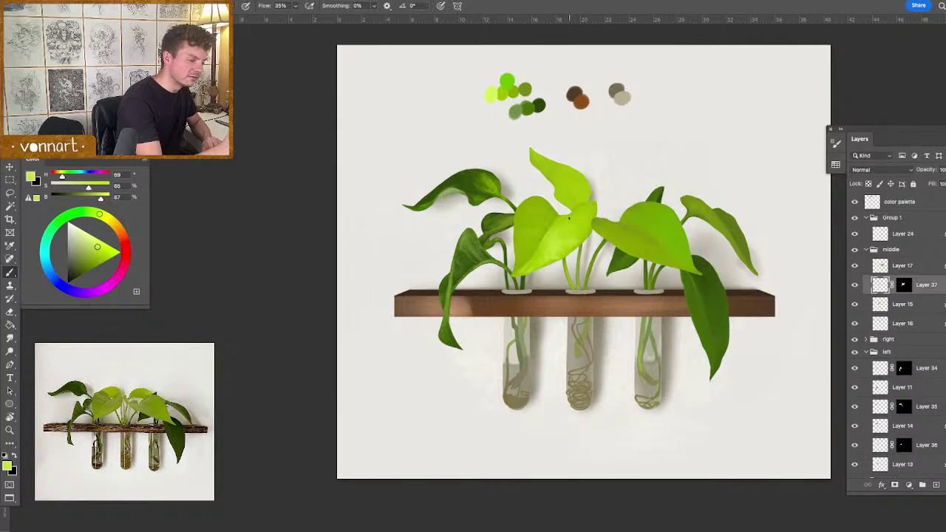
- Sample the off-white background and nearby leaf greens to paint a soft, pale highlight where the front middle leaf's halves meet
{"action": "left_click", "coordinate": [563, 212], "text": "alt"}
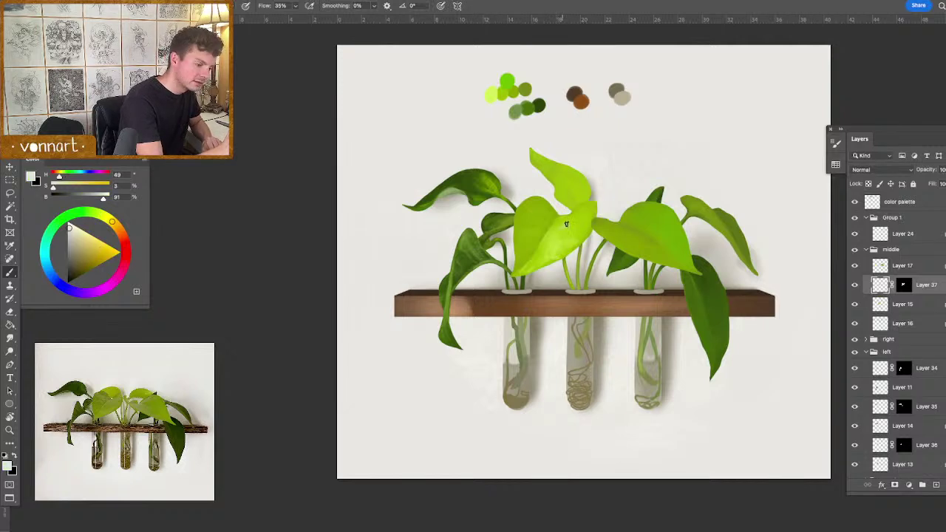
{"action": "left_click", "coordinate": [570, 222], "text": "alt"}
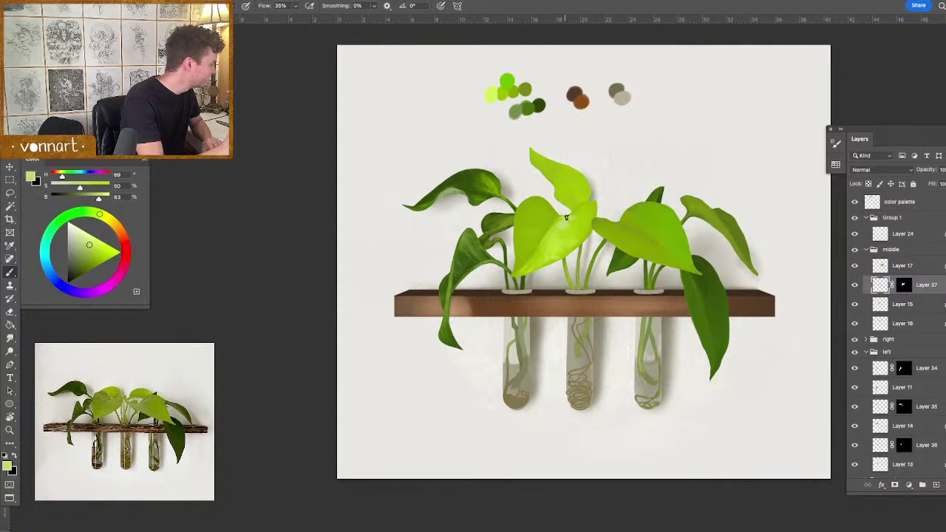
{"action": "left_click", "coordinate": [588, 213], "text": "alt"}
{"action": "left_click", "coordinate": [564, 222], "text": "alt"}
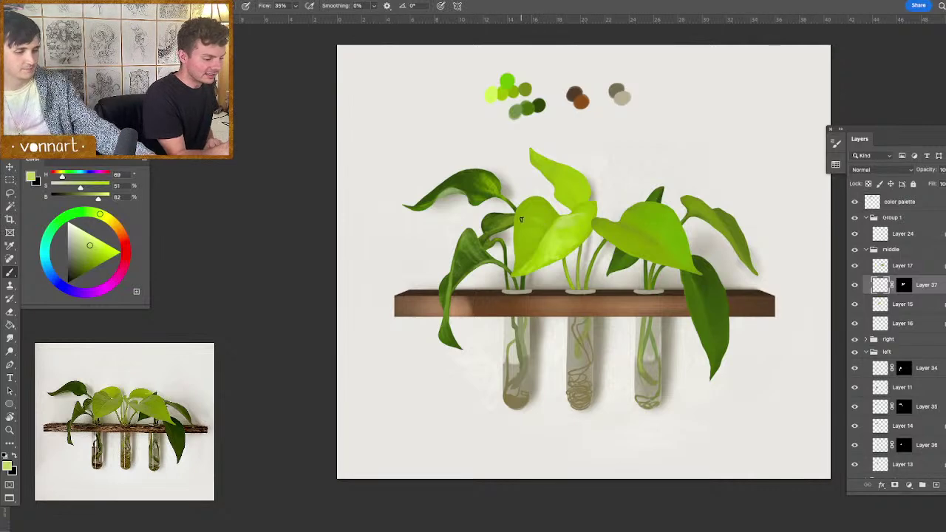
- Paint pale highlights on the upper rounded lobe of the front middle leaf, blending them with sampled off-white, olive and leaf greens
{"action": "left_click", "coordinate": [540, 226], "text": "alt"}
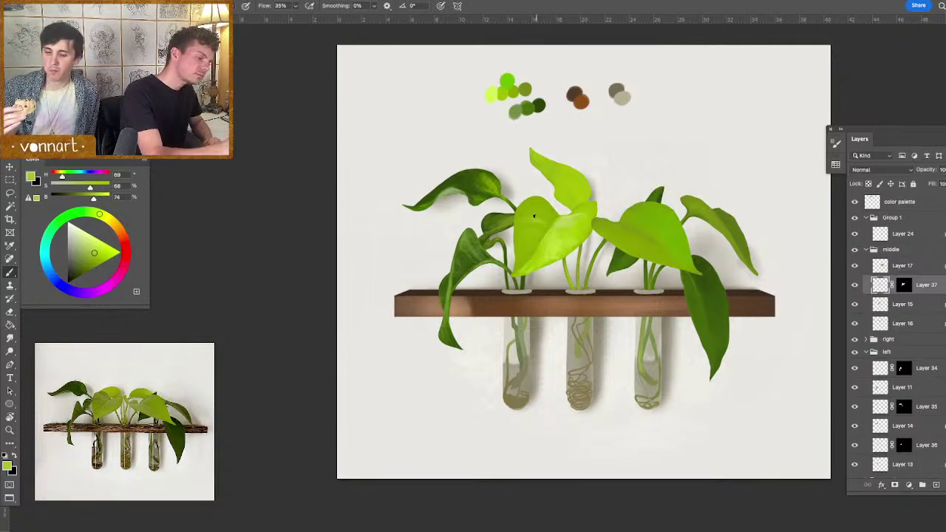
{"action": "left_click_drag", "start_coordinate": [532, 210], "coordinate": [537, 209]}
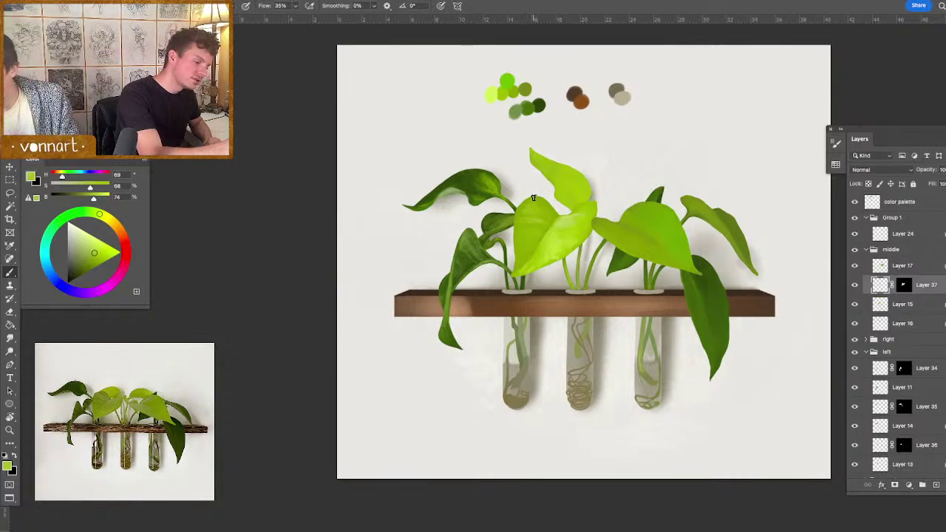
{"action": "left_click", "coordinate": [530, 186], "text": "alt"}
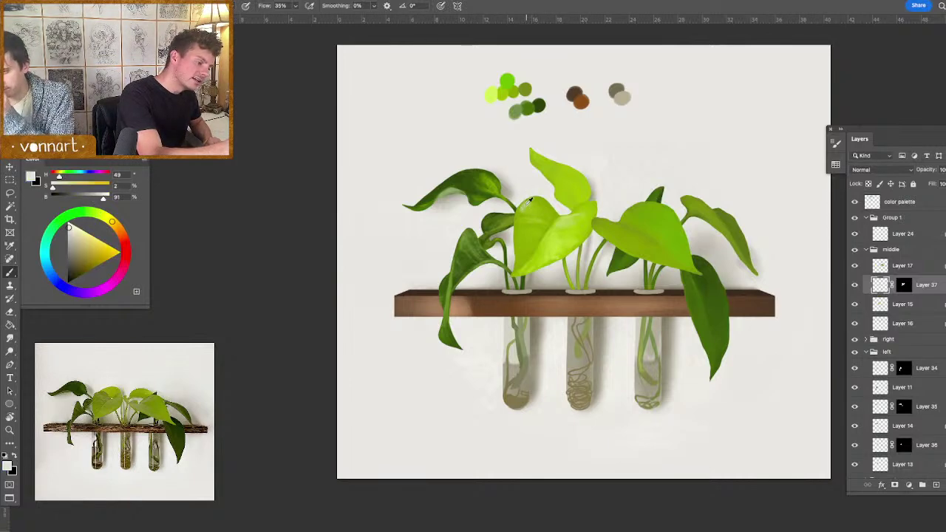
{"action": "left_click", "coordinate": [527, 208], "text": "alt"}
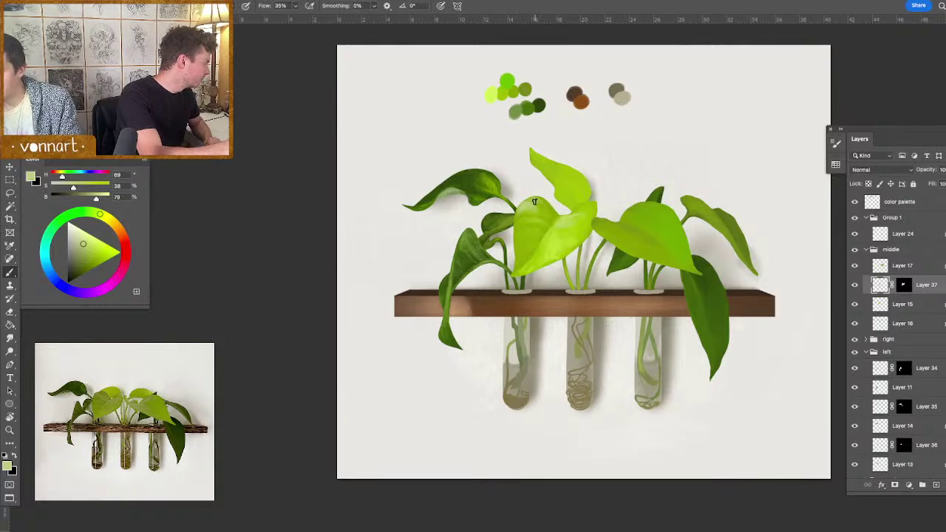
{"action": "left_click", "coordinate": [512, 185], "text": "alt"}
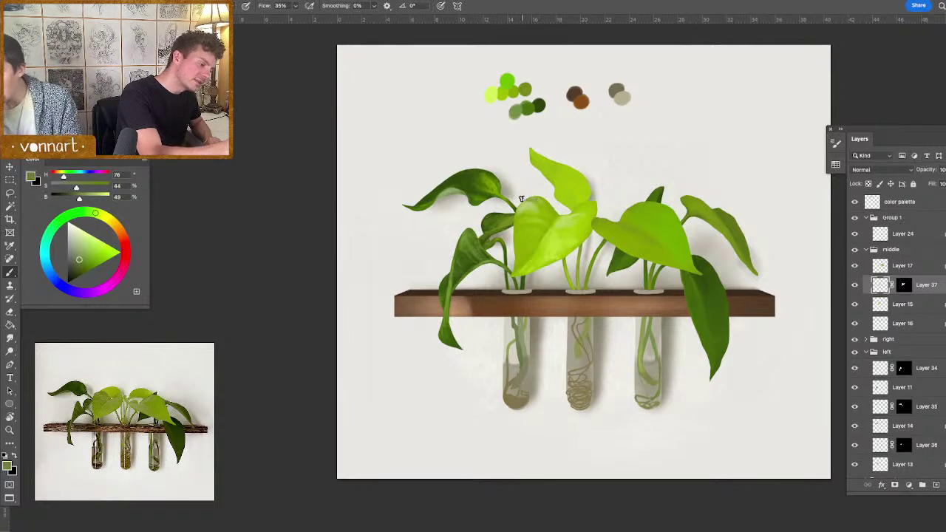
{"action": "left_click", "coordinate": [529, 199], "text": "alt"}
{"action": "left_click", "coordinate": [528, 199], "text": "alt"}
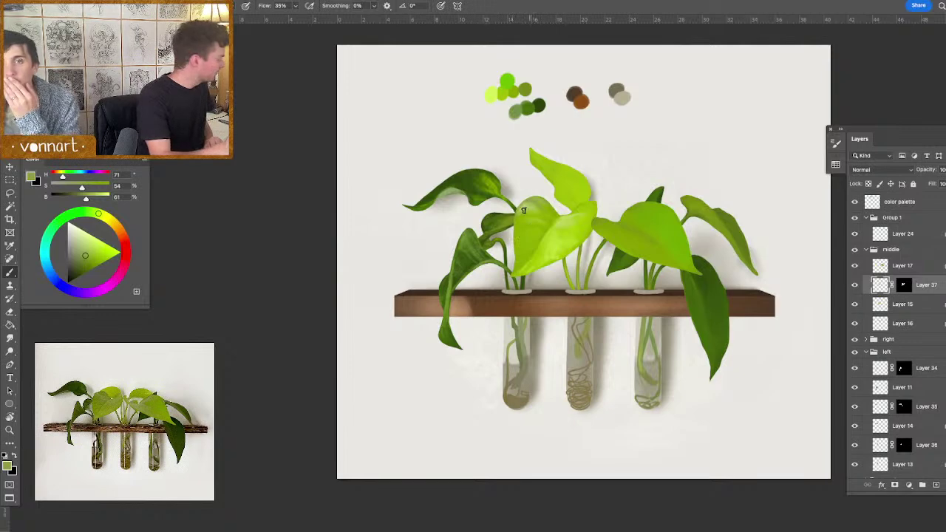
{"action": "left_click", "coordinate": [526, 210], "text": "alt"}
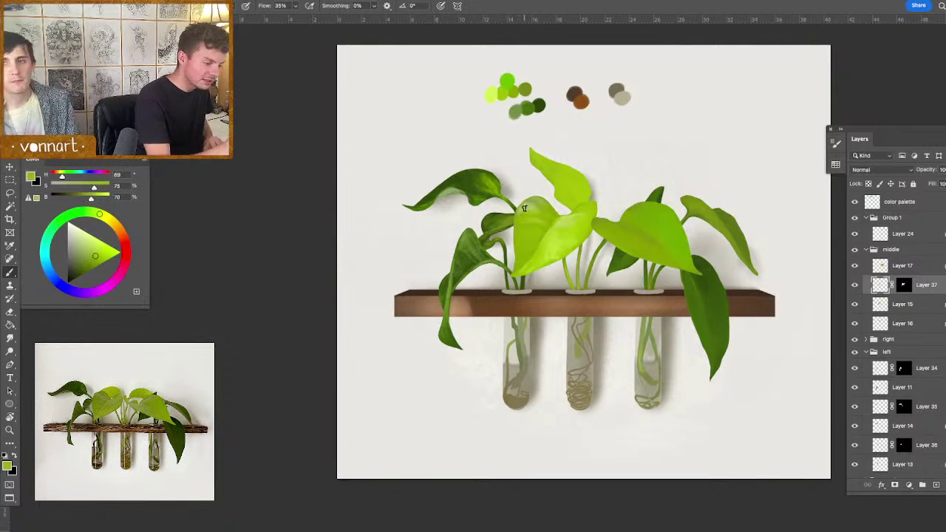
- Sample the pale green from the front middle leaf's highlight and add it as a new swatch on the color palette layer
{"action": "left_click", "coordinate": [530, 201], "text": "alt"}
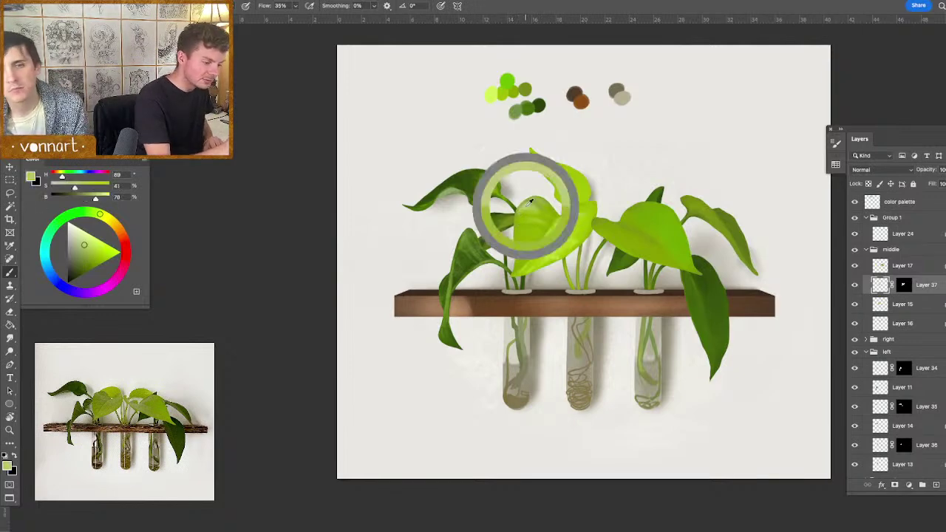
{"action": "left_click", "coordinate": [869, 202]}
{"action": "left_click", "coordinate": [524, 72]}
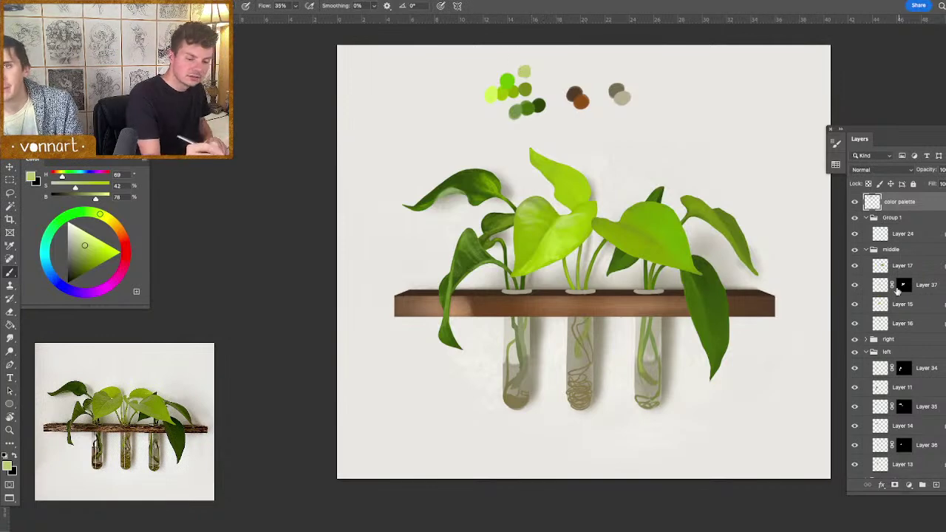
- Reselect Layer 37 and toggle its visibility to compare the front middle leaf with and without its shading
{"action": "left_click", "coordinate": [863, 287]}
{"action": "left_click", "coordinate": [856, 287]}
{"action": "left_click", "coordinate": [856, 287]}
{"action": "left_click", "coordinate": [856, 287]}
{"action": "left_click", "coordinate": [856, 287]}
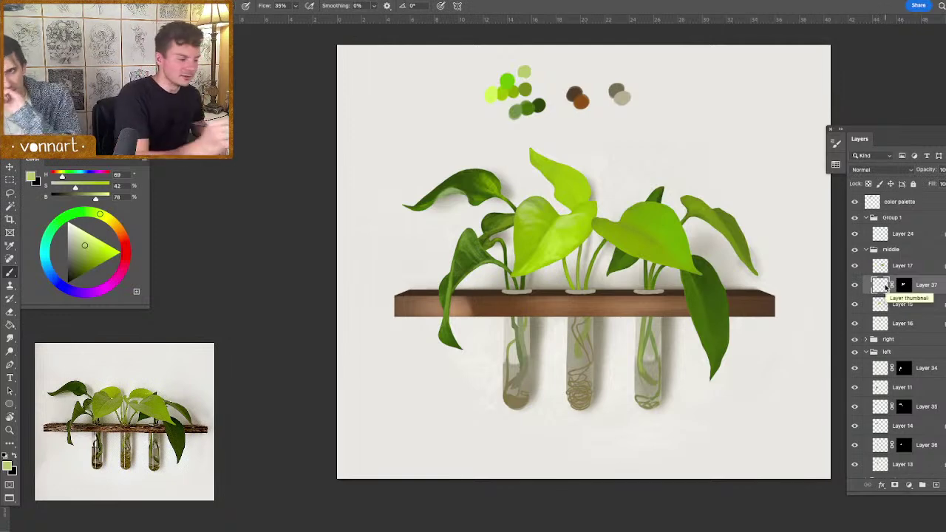
- Sample greens from the front middle leaf and blend soft strokes across its left half and below the upper lobe's highlight
{"action": "left_click", "coordinate": [526, 228], "text": "alt"}
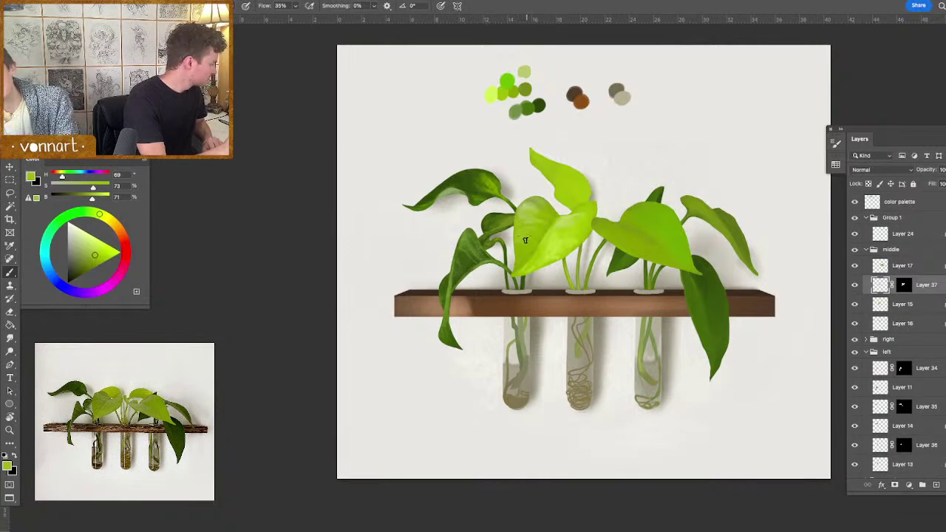
{"action": "left_click_drag", "start_coordinate": [541, 239], "coordinate": [535, 236]}
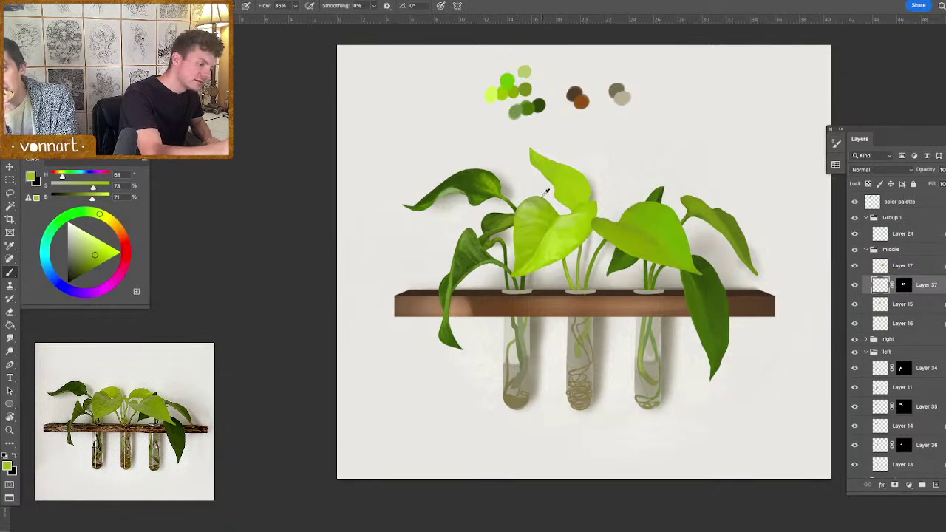
{"action": "left_click", "coordinate": [533, 198], "text": "alt"}
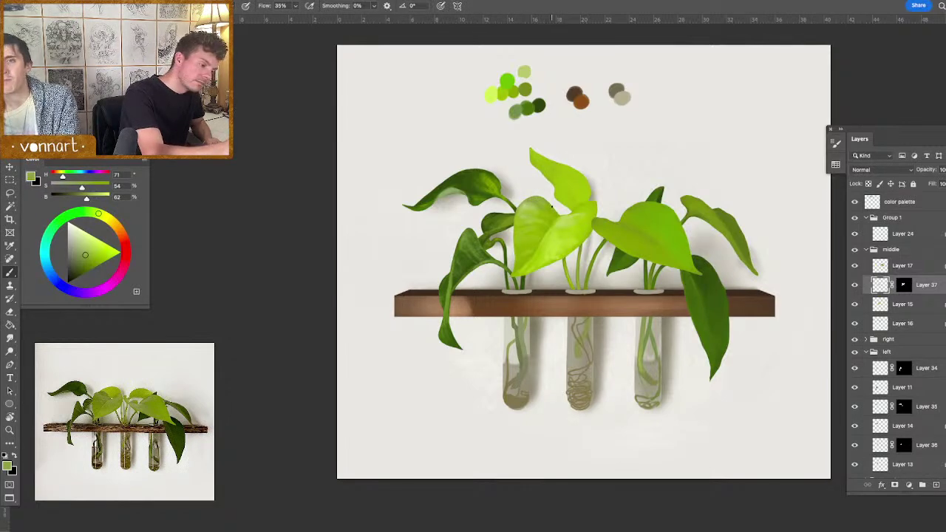
{"action": "left_click", "coordinate": [541, 206], "text": "alt"}
{"action": "left_click_drag", "start_coordinate": [535, 213], "coordinate": [534, 211]}
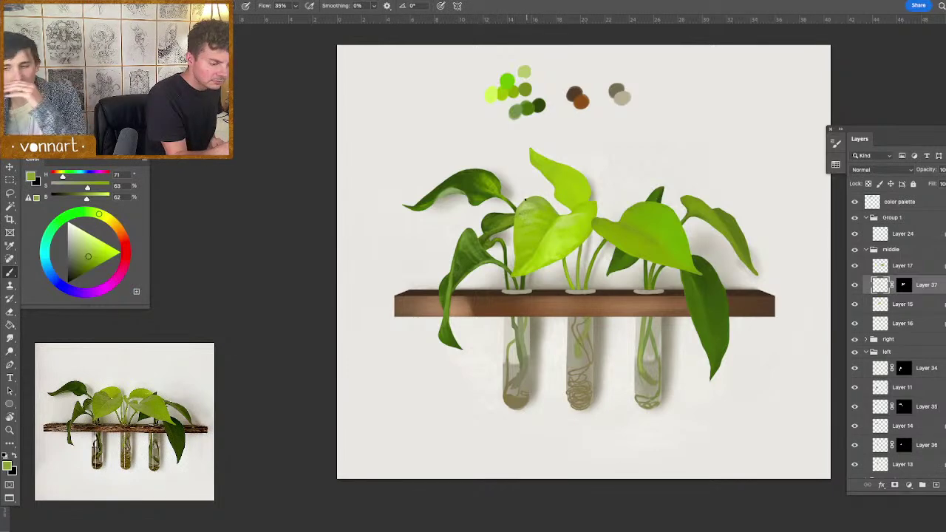
- Refine the pale highlight along the upper rounded lobe of the front middle leaf using lighter greens sampled around it
{"action": "left_click", "coordinate": [522, 215], "text": "alt"}
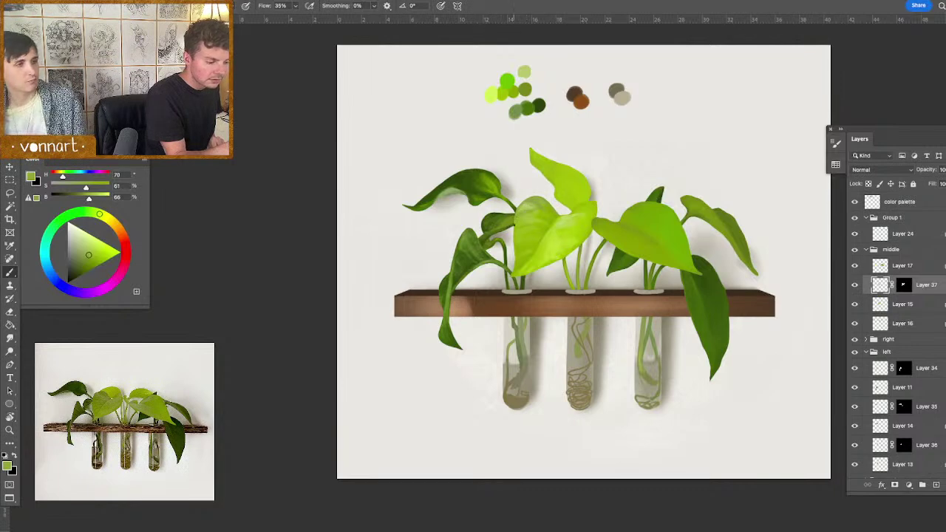
{"action": "left_click", "coordinate": [529, 214], "text": "alt"}
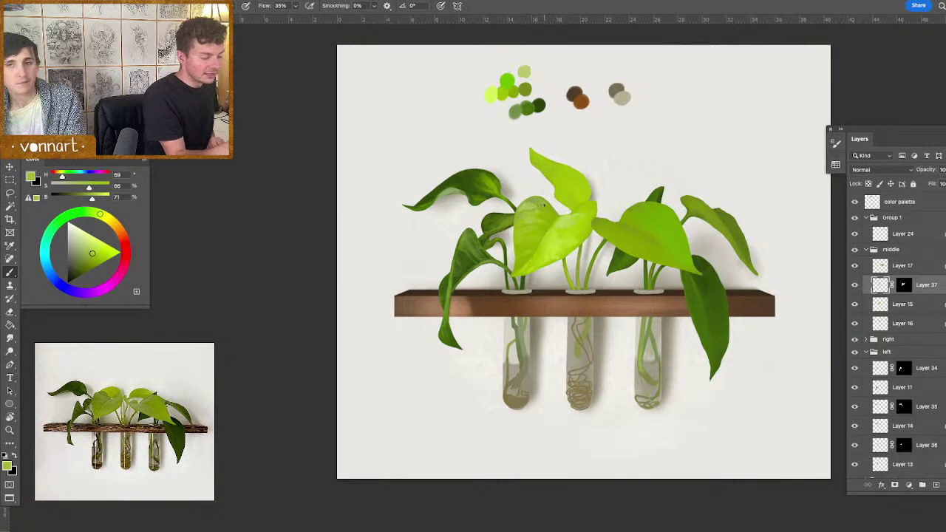
{"action": "left_click", "coordinate": [533, 203], "text": "alt"}
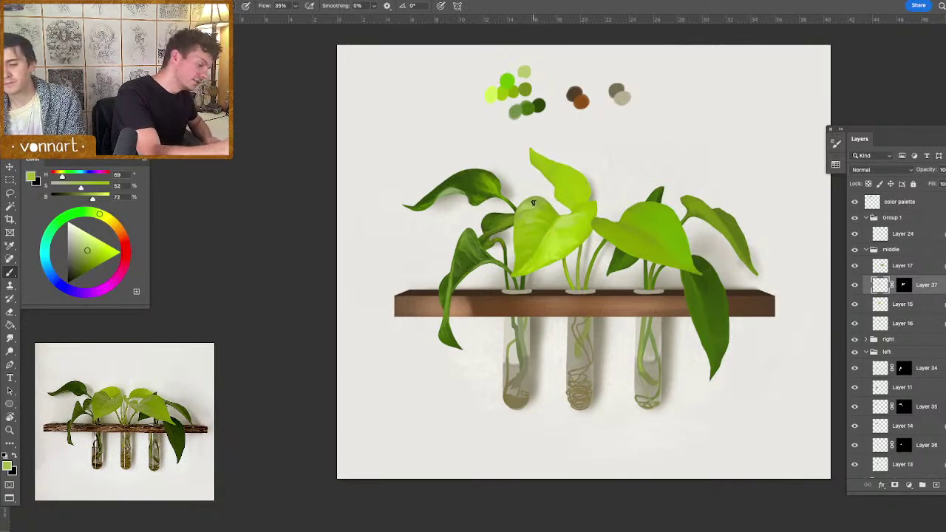
{"action": "left_click_drag", "start_coordinate": [534, 201], "coordinate": [539, 200]}
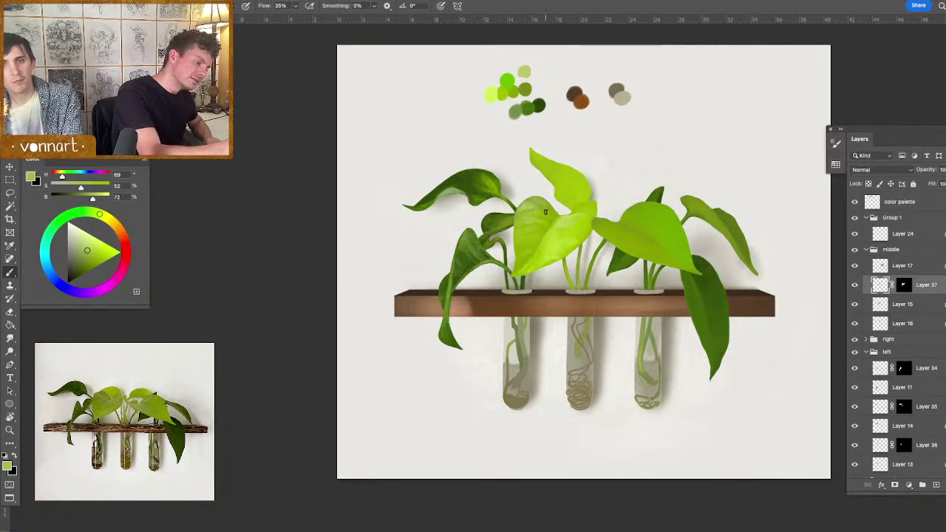
- Shade the front middle leaf's top edge and central notch with dark green sampled from the upper-left leaf, then blend with a sampled mid green
{"action": "left_click", "coordinate": [556, 207], "text": "alt"}
{"action": "left_click", "coordinate": [493, 174], "text": "alt"}
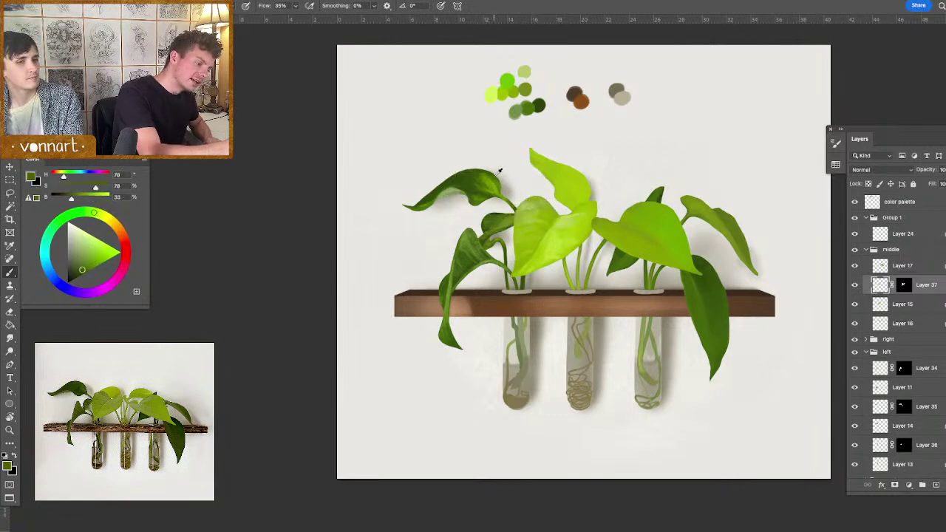
{"action": "left_click_drag", "start_coordinate": [534, 198], "coordinate": [542, 198]}
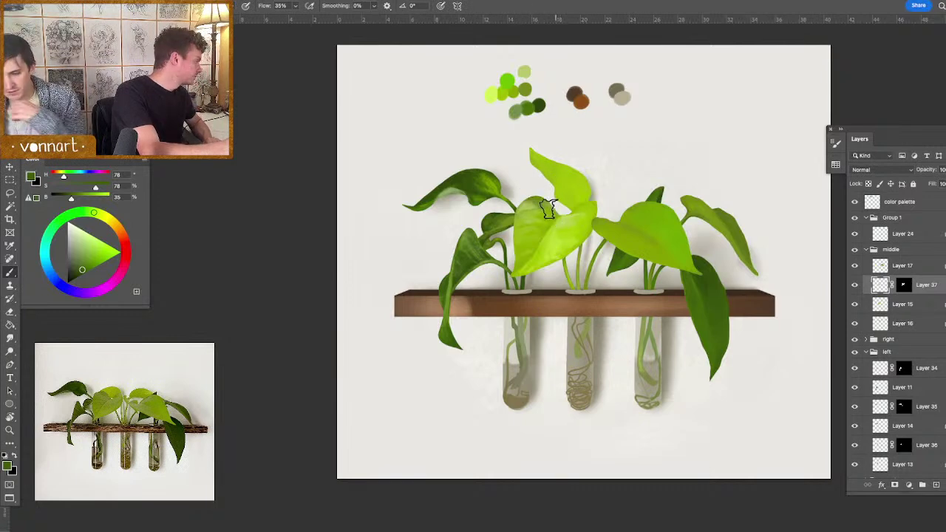
{"action": "left_click_drag", "start_coordinate": [555, 213], "coordinate": [550, 213]}
{"action": "left_click", "coordinate": [536, 201], "text": "alt"}
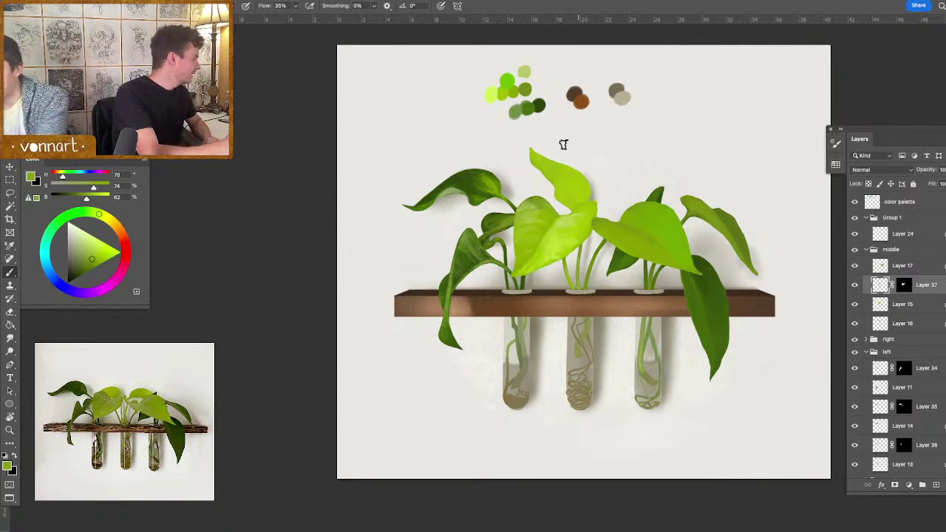
{"action": "left_click_drag", "start_coordinate": [567, 214], "coordinate": [563, 218]}
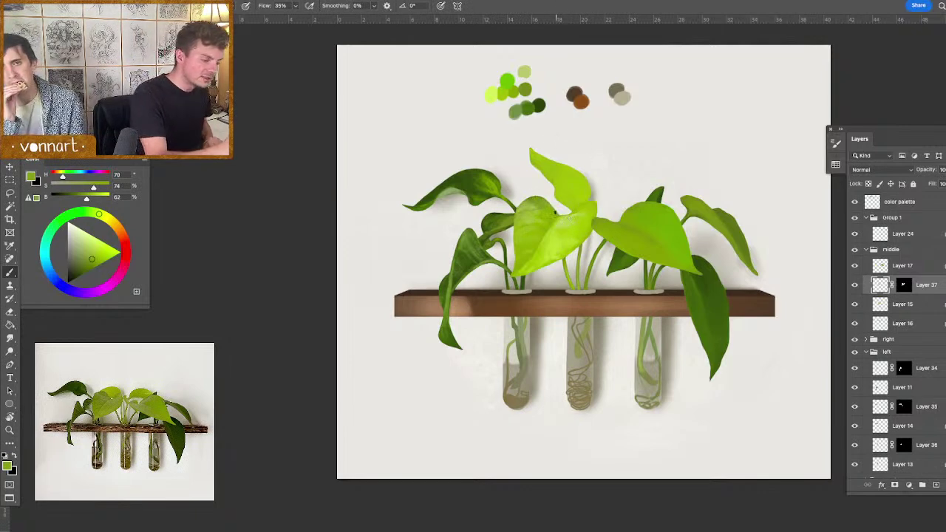
- Paint darker green shading and pale veins on the heart-shaped middle leaf on Layer 37, using greens sampled from the artwork
{"action": "left_click", "coordinate": [522, 200], "text": "alt"}
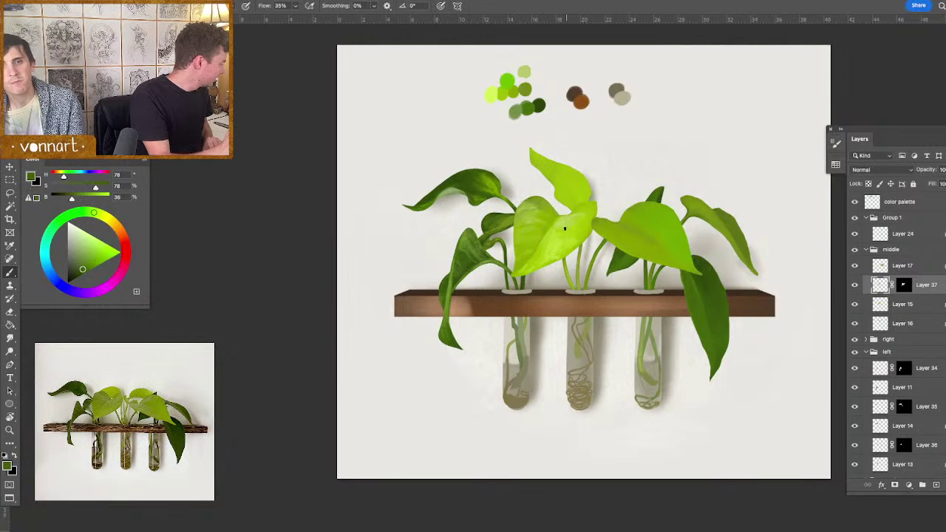
{"action": "left_click_drag", "start_coordinate": [568, 235], "coordinate": [567, 241]}
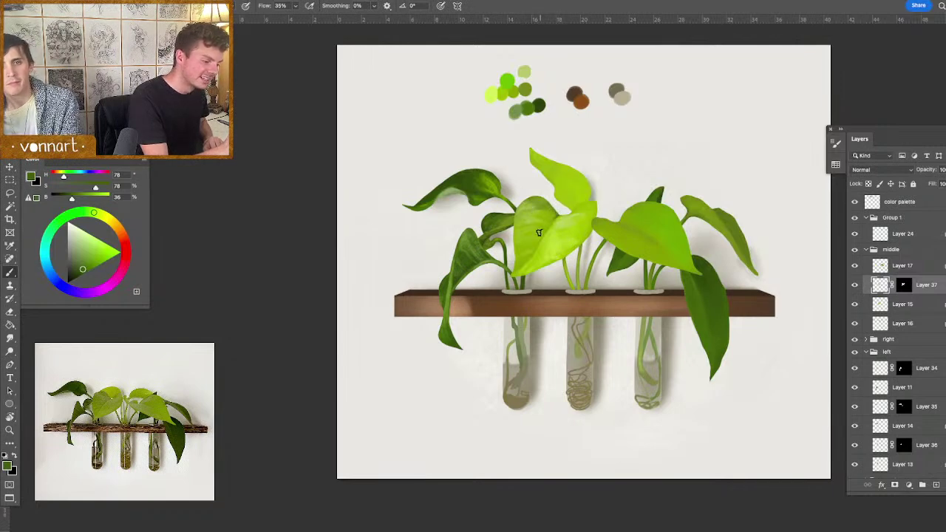
{"action": "left_click", "coordinate": [551, 217], "text": "alt"}
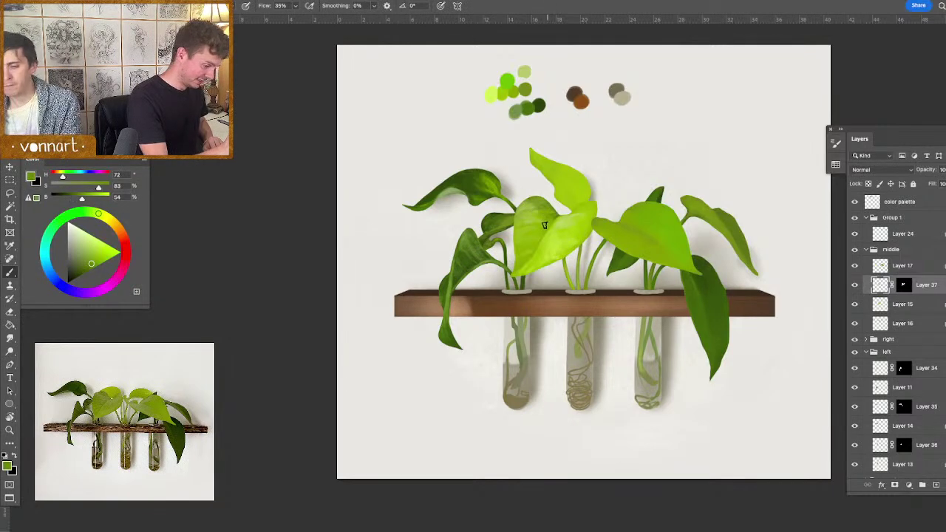
{"action": "left_click", "coordinate": [539, 208], "text": "alt"}
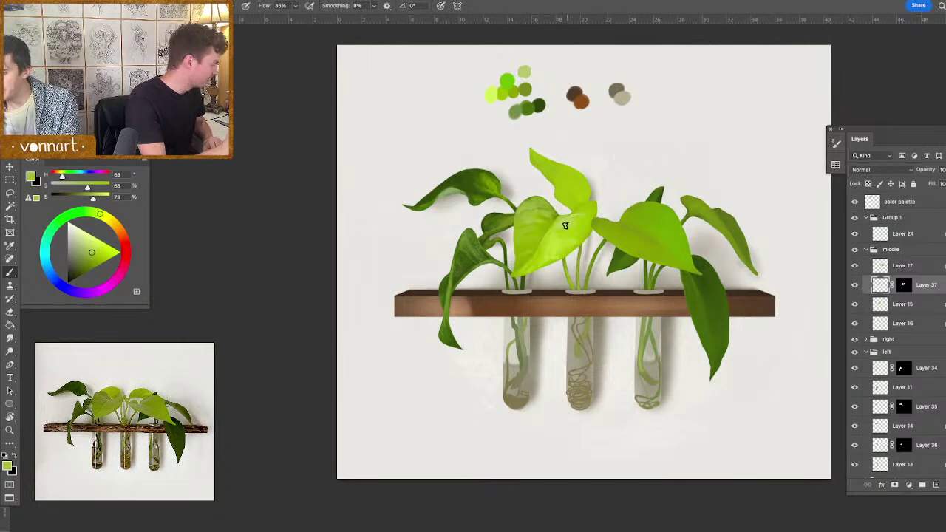
{"action": "left_click_drag", "start_coordinate": [566, 226], "coordinate": [567, 230]}
{"action": "left_click", "coordinate": [560, 213], "text": "alt"}
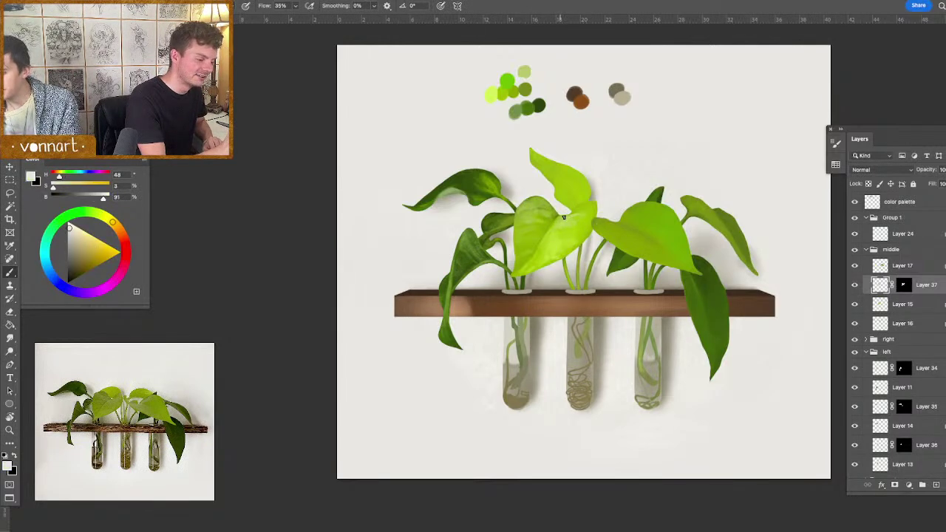
{"action": "left_click", "coordinate": [557, 213], "text": "alt"}
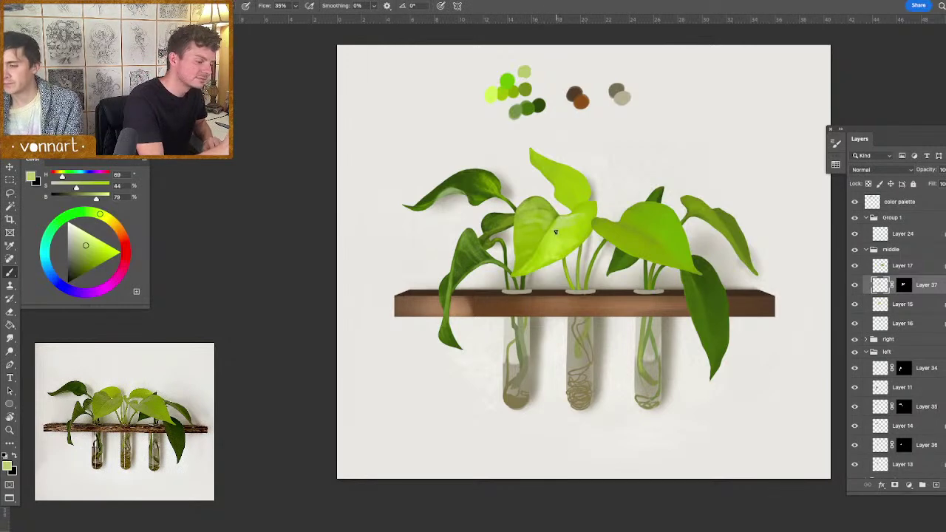
{"action": "left_click_drag", "start_coordinate": [582, 213], "coordinate": [584, 214]}
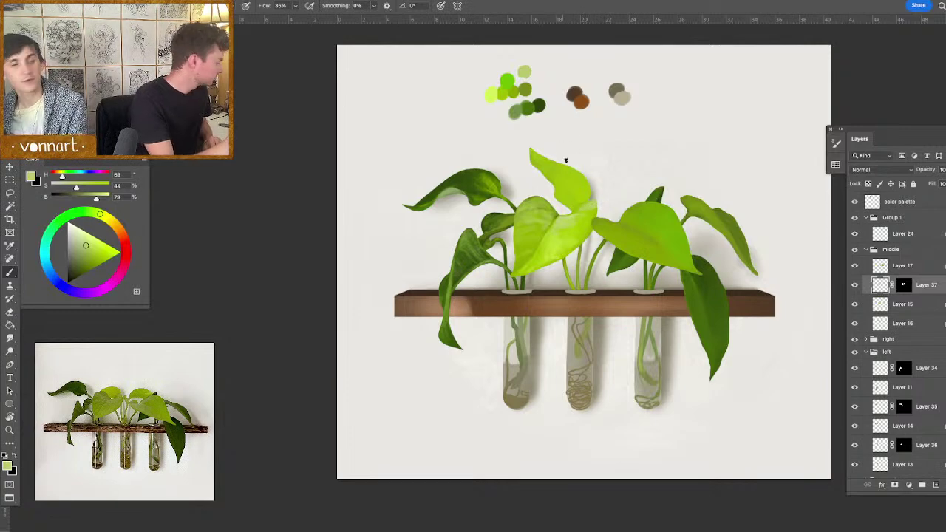
- Pick a light yellow-green and add a new layer above Layer 16, masked to the upright pointed leaf's outline
{"action": "left_click", "coordinate": [500, 88], "text": "alt"}
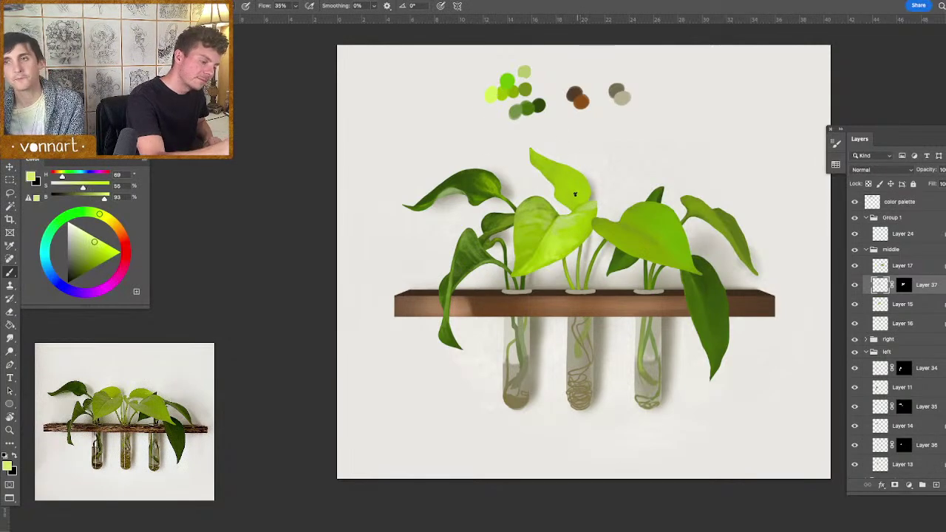
{"action": "left_click", "coordinate": [856, 305]}
{"action": "left_click", "coordinate": [855, 305]}
{"action": "left_click", "coordinate": [855, 323]}
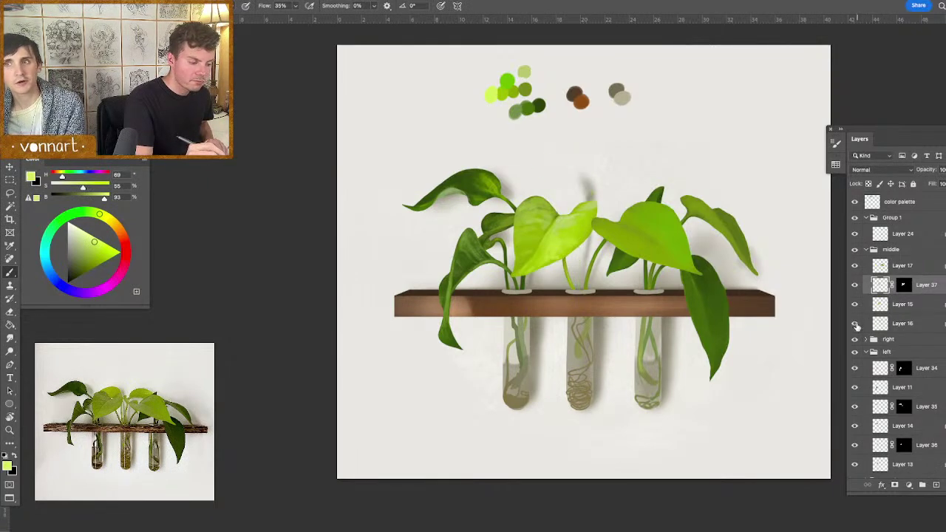
{"action": "left_click", "coordinate": [856, 324]}
{"action": "left_click", "coordinate": [906, 323]}
{"action": "left_click", "coordinate": [937, 485]}
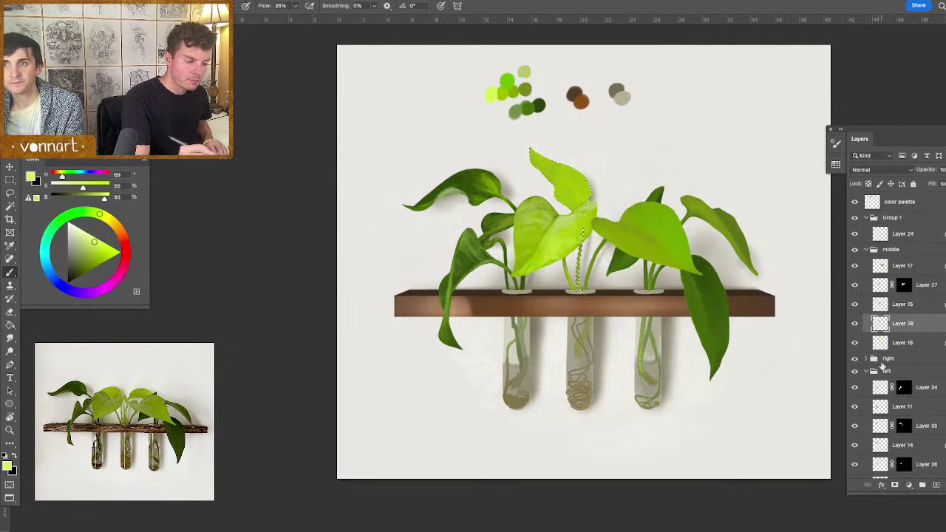
{"action": "left_click", "coordinate": [895, 485], "text": "alt"}
{"action": "left_click", "coordinate": [881, 325]}
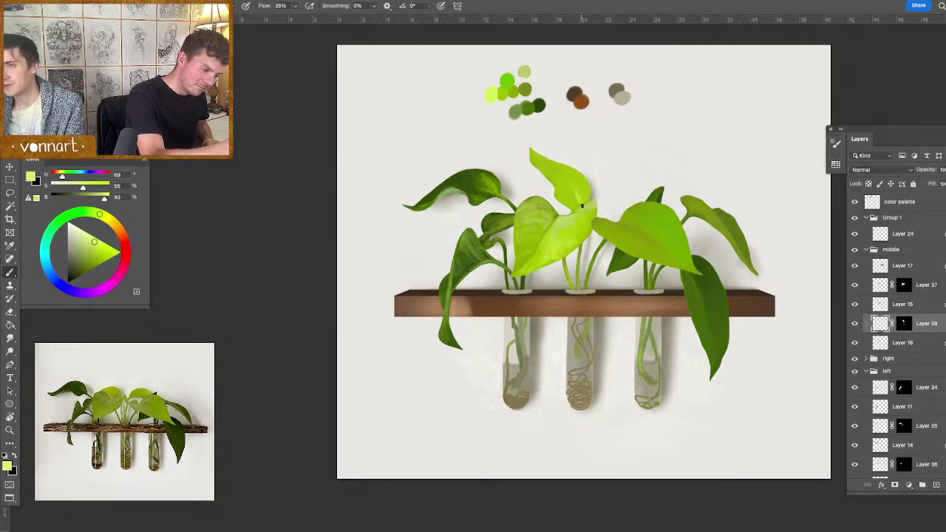
- Paint soft yellow-green light and shadow across the upright pointed leaf on its masked layer, using sampled greens
{"action": "left_click", "coordinate": [584, 193], "text": "alt"}
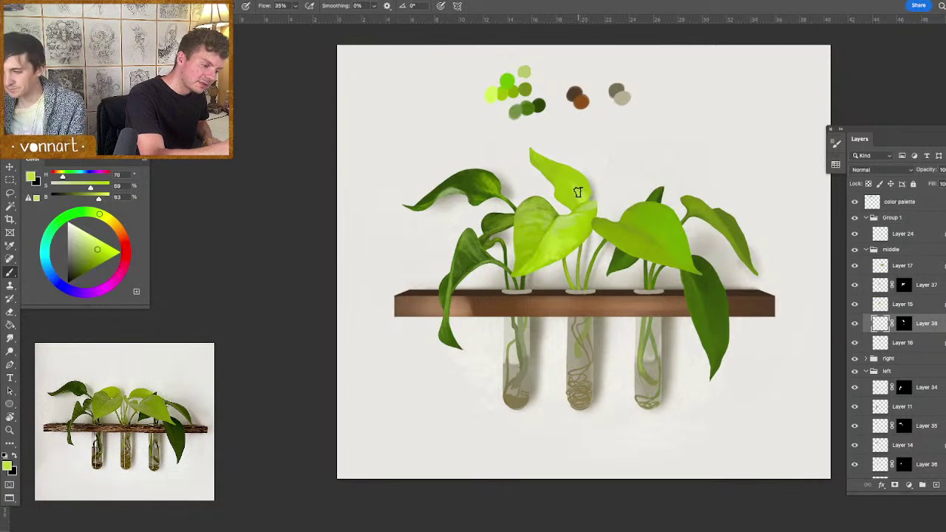
{"action": "left_click_drag", "start_coordinate": [565, 188], "coordinate": [561, 190]}
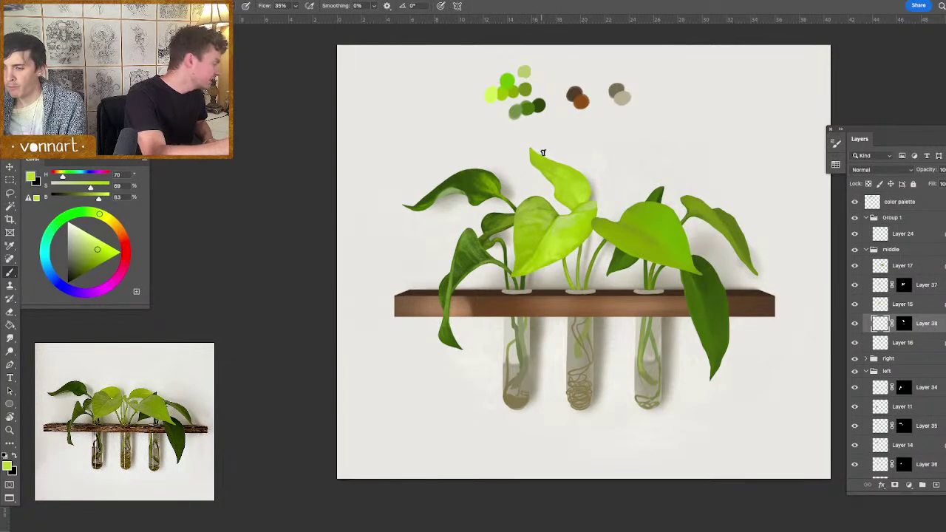
{"action": "left_click", "coordinate": [559, 168], "text": "alt"}
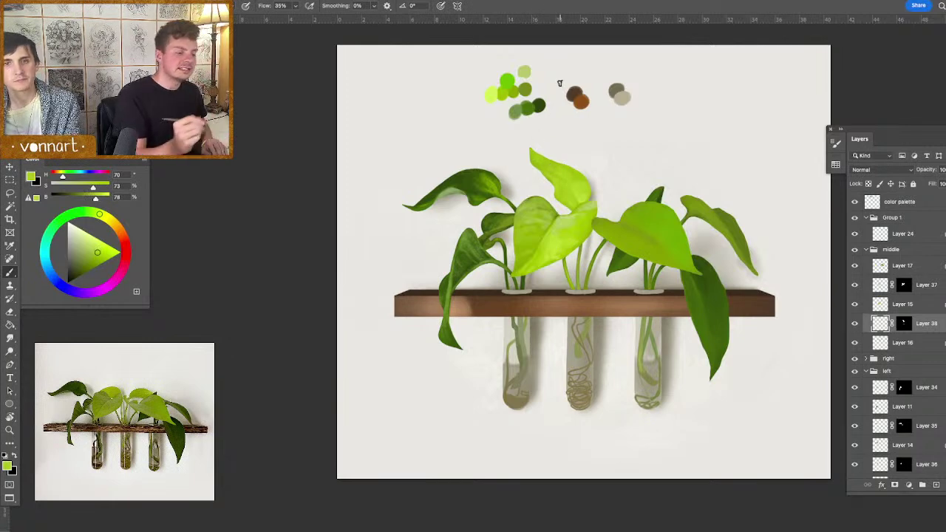
{"action": "left_click", "coordinate": [569, 167], "text": "alt"}
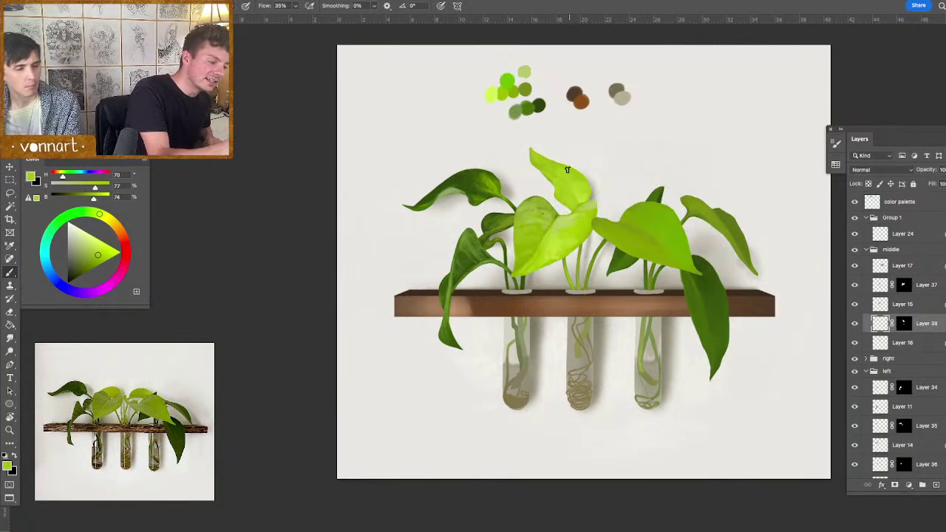
{"action": "left_click_drag", "start_coordinate": [577, 169], "coordinate": [587, 169]}
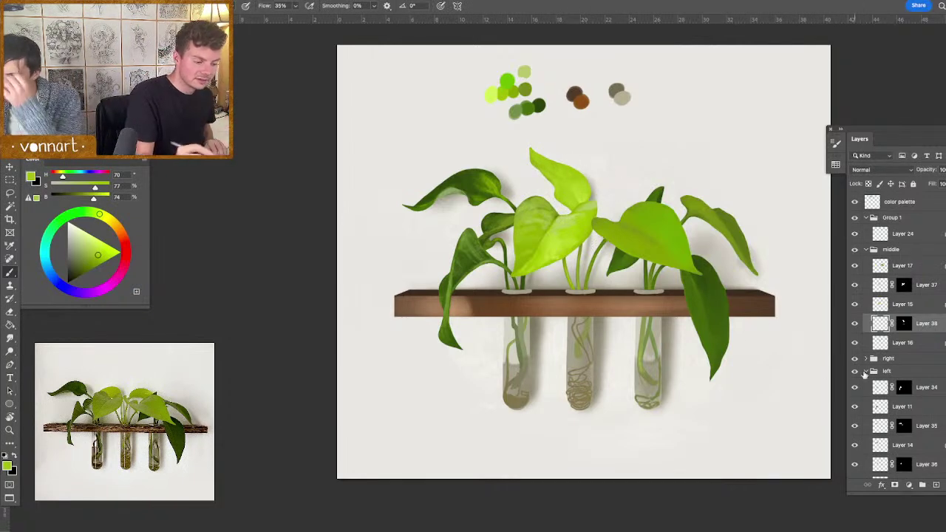
- Create a new layer above Layer 17, masked to the outline of the middle plant's large right-hand leaf and its stem
{"action": "left_click", "coordinate": [855, 265]}
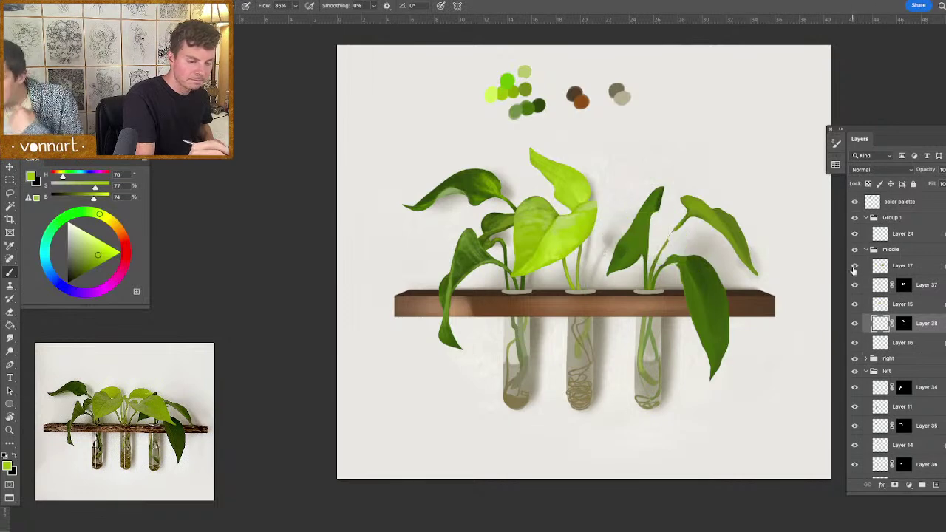
{"action": "left_click", "coordinate": [856, 266]}
{"action": "left_click", "coordinate": [898, 266]}
{"action": "left_click", "coordinate": [936, 485]}
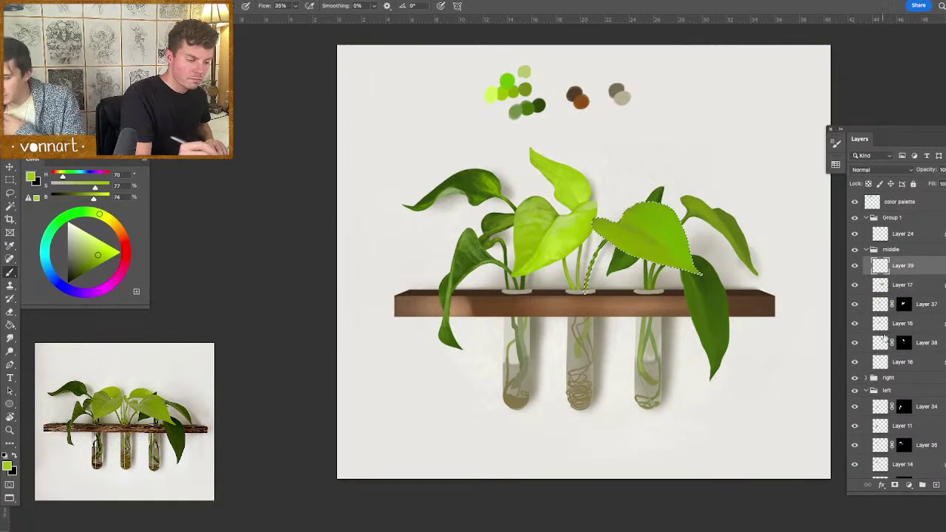
{"action": "left_click", "coordinate": [894, 485], "text": "alt"}
{"action": "left_click", "coordinate": [880, 267]}
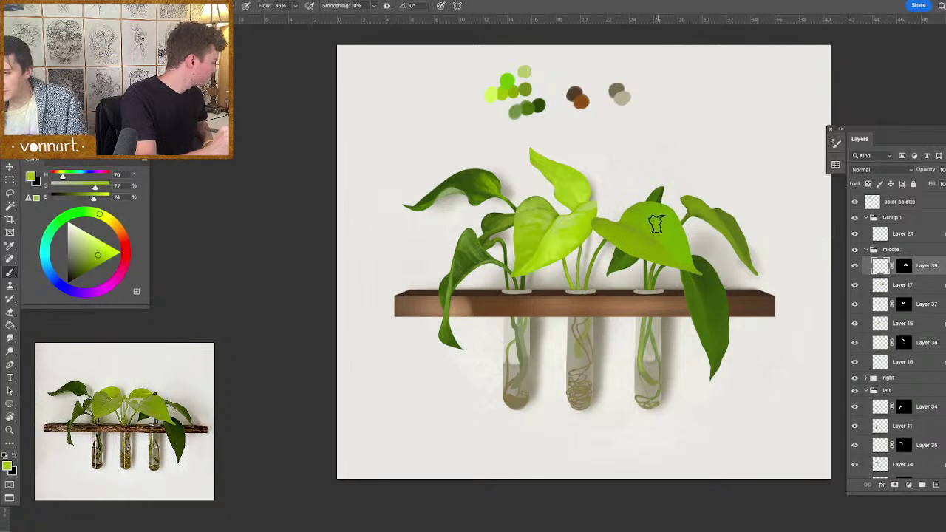
- Paint a pale beige-green highlight where the right-hand leaf's two lobes meet, using the light taupe swatch, and undo the last stroke
{"action": "left_click_drag", "start_coordinate": [629, 217], "coordinate": [620, 219]}
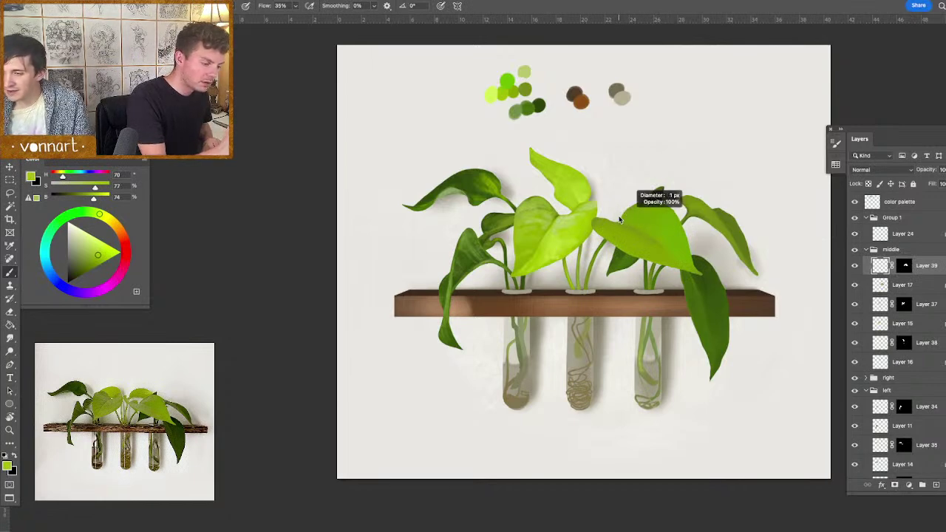
{"action": "left_click", "coordinate": [623, 98], "text": "alt"}
{"action": "left_click_drag", "start_coordinate": [627, 219], "coordinate": [622, 220]}
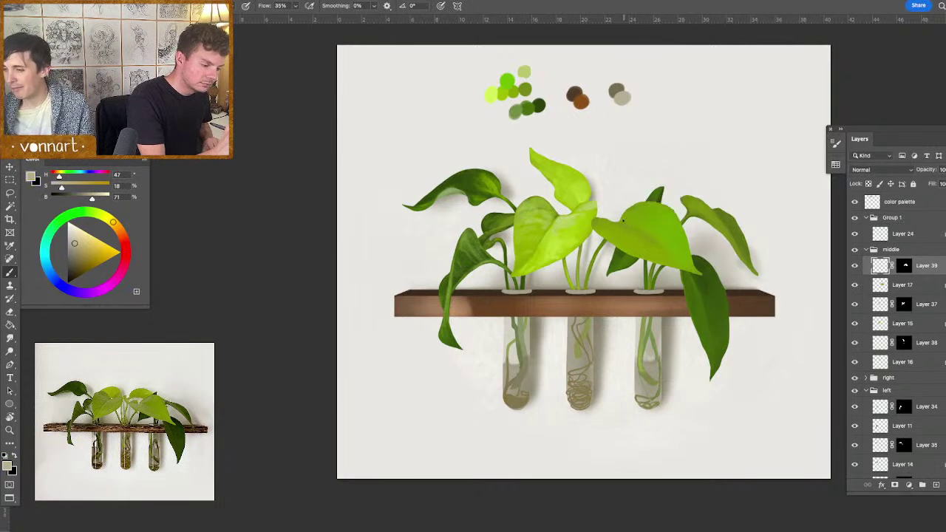
{"action": "left_click", "coordinate": [630, 217], "text": "alt"}
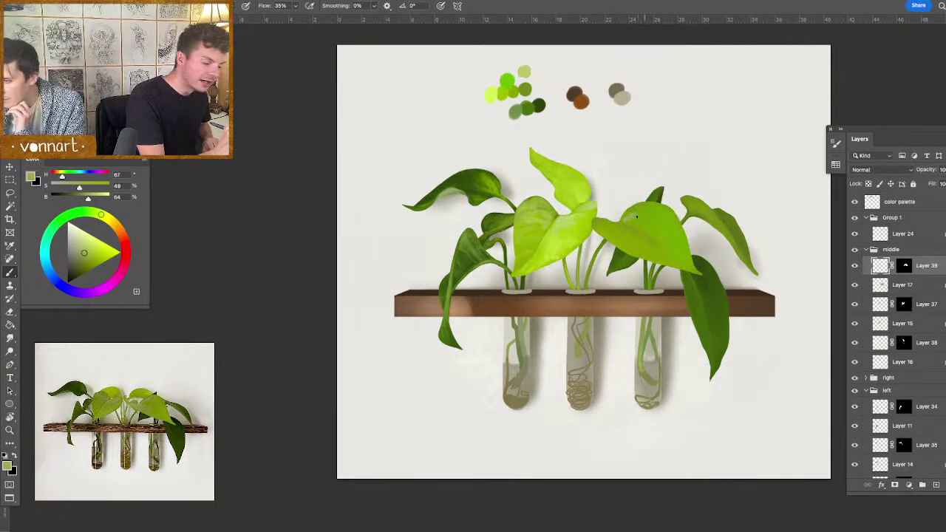
{"action": "left_click", "coordinate": [636, 181], "text": "alt"}
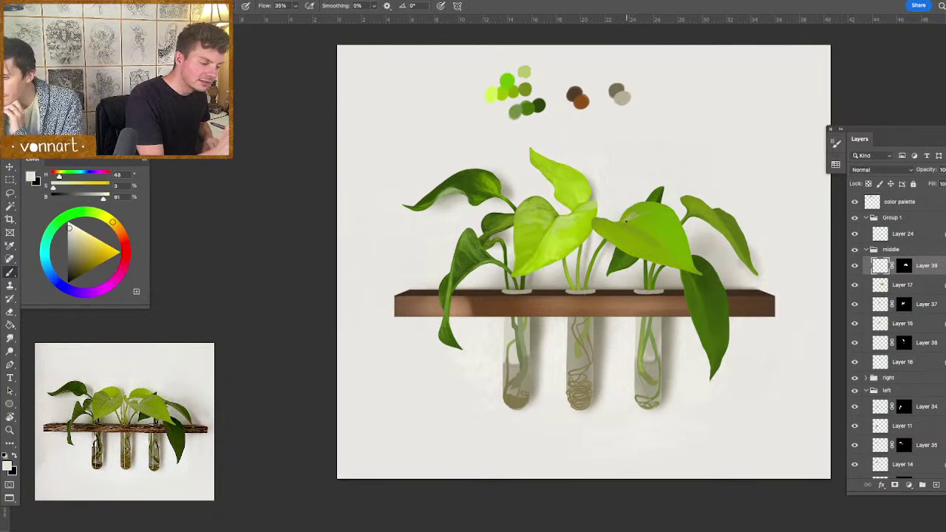
{"action": "left_click", "coordinate": [627, 220], "text": "alt"}
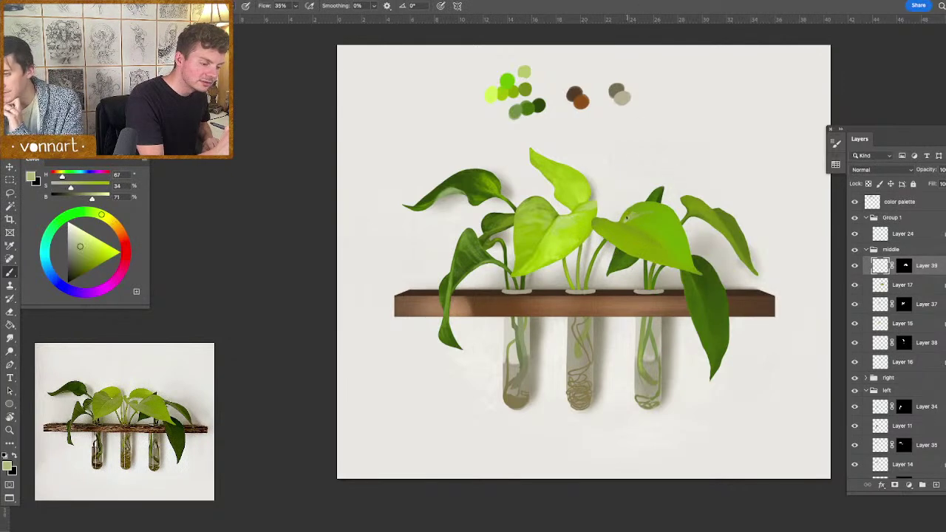
{"action": "key", "text": "super+z"}
- Brush soft muted-green highlights over the upper lobe of the right-hand leaf, blending with colors sampled from it
{"action": "left_click_drag", "start_coordinate": [635, 219], "coordinate": [649, 207]}
{"action": "left_click", "coordinate": [649, 208], "text": "alt"}
{"action": "left_click_drag", "start_coordinate": [645, 207], "coordinate": [649, 208]}
{"action": "left_click", "coordinate": [651, 206], "text": "alt"}
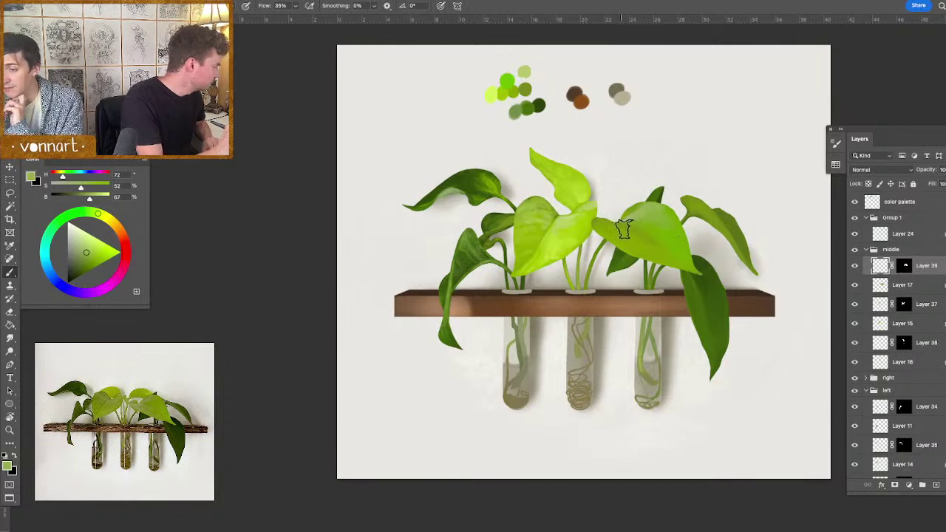
{"action": "left_click_drag", "start_coordinate": [626, 224], "coordinate": [629, 224]}
{"action": "left_click", "coordinate": [627, 219], "text": "alt"}
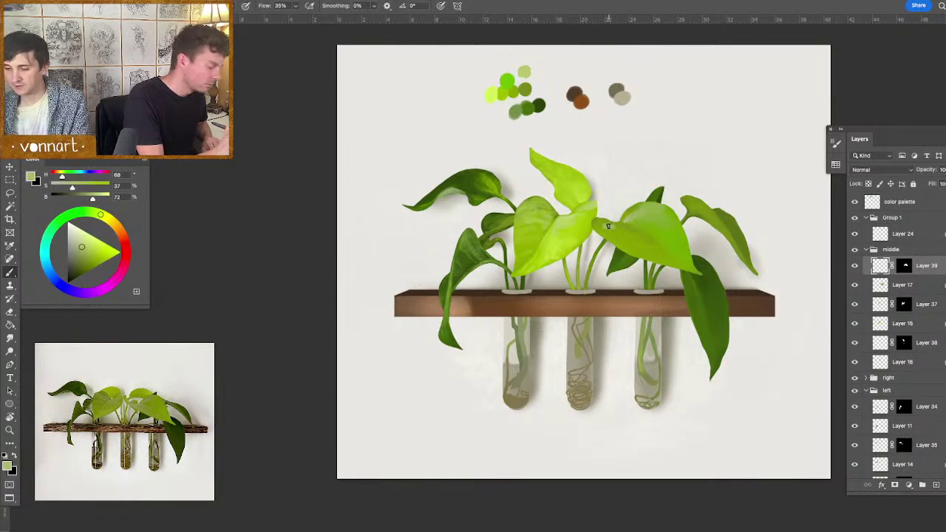
- Lighten the right-hand leaf's left lobe with pale green and deepen the crease beside it with a darker green
{"action": "left_click_drag", "start_coordinate": [604, 224], "coordinate": [620, 233]}
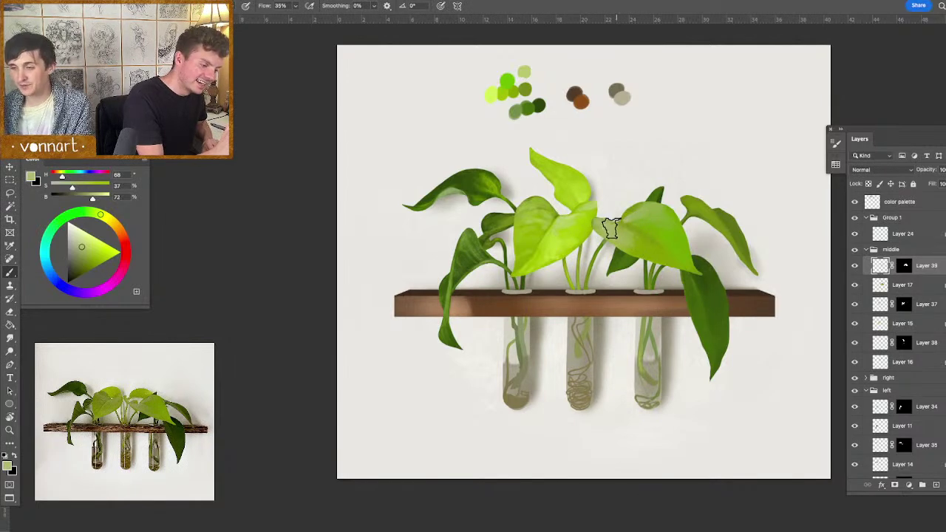
{"action": "left_click_drag", "start_coordinate": [637, 241], "coordinate": [627, 238]}
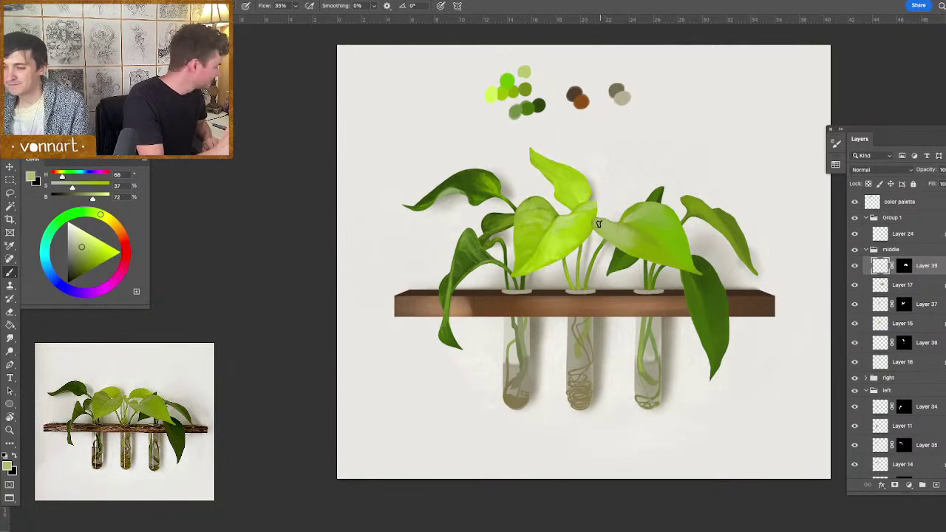
{"action": "left_click", "coordinate": [631, 211], "text": "alt"}
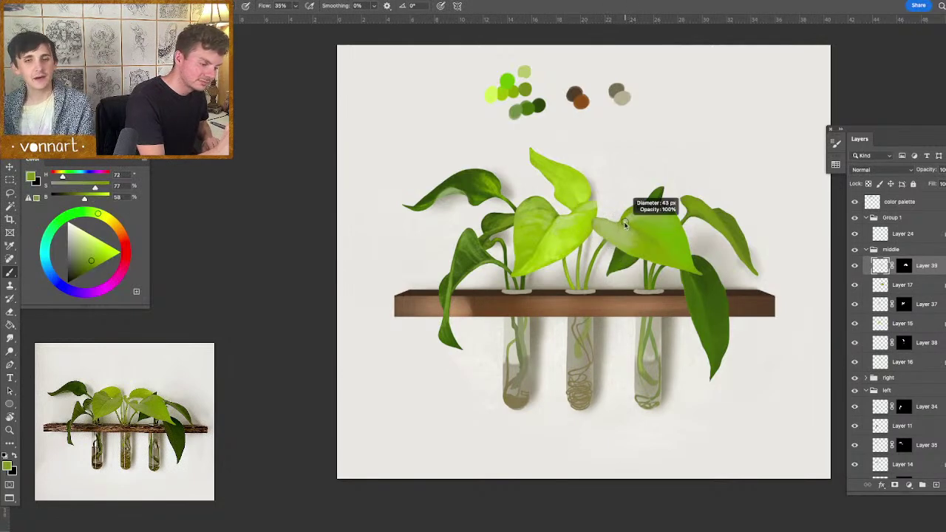
{"action": "left_click", "coordinate": [596, 228], "text": "alt"}
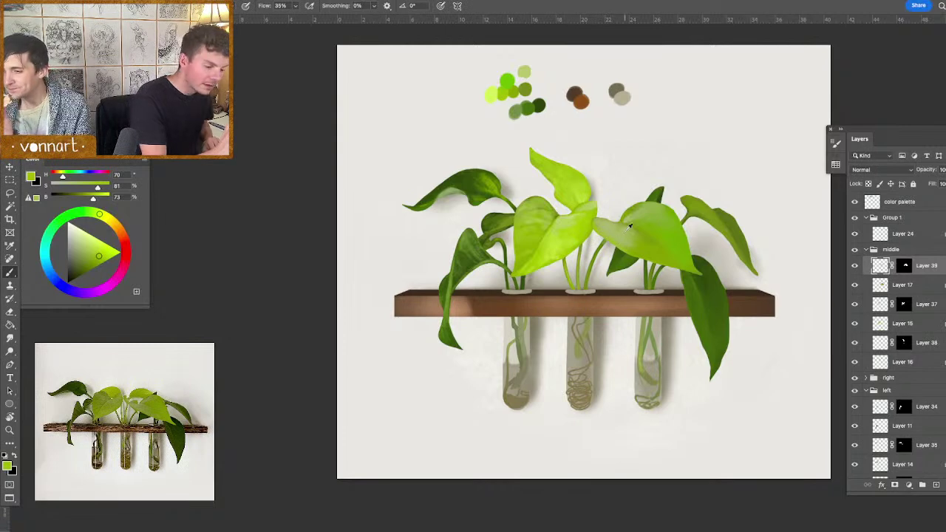
- Shade the right-hand leaf's stem with dark green and blend it using lighter greens sampled from the plant
{"action": "left_click", "coordinate": [619, 249], "text": "alt"}
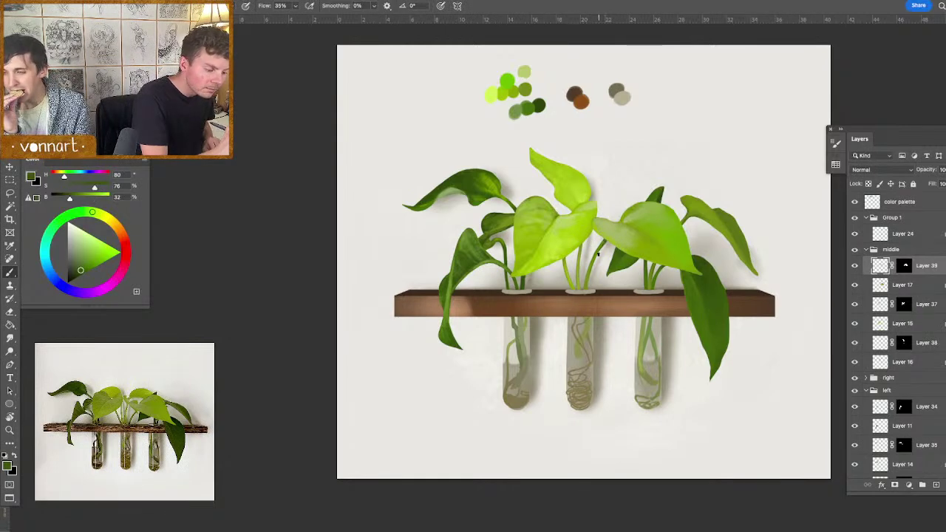
{"action": "left_click", "coordinate": [584, 278], "text": "alt"}
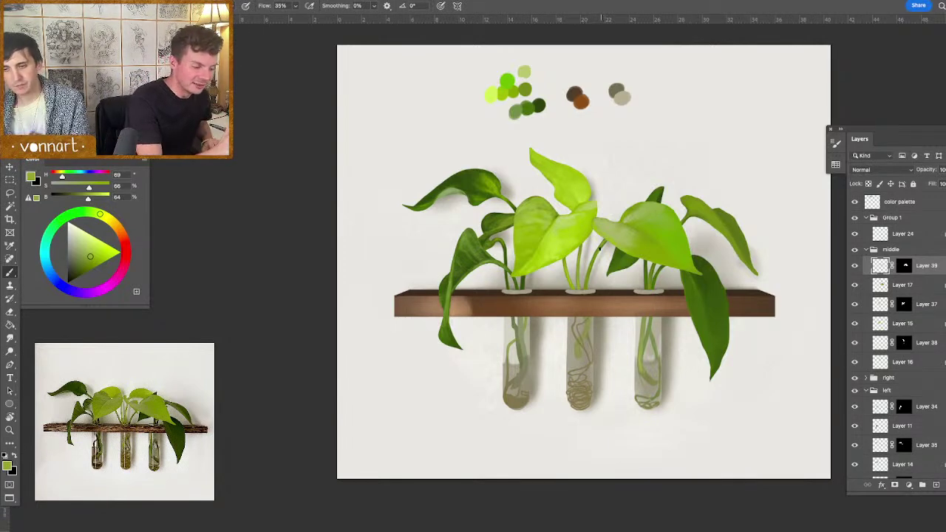
{"action": "left_click", "coordinate": [605, 241], "text": "alt"}
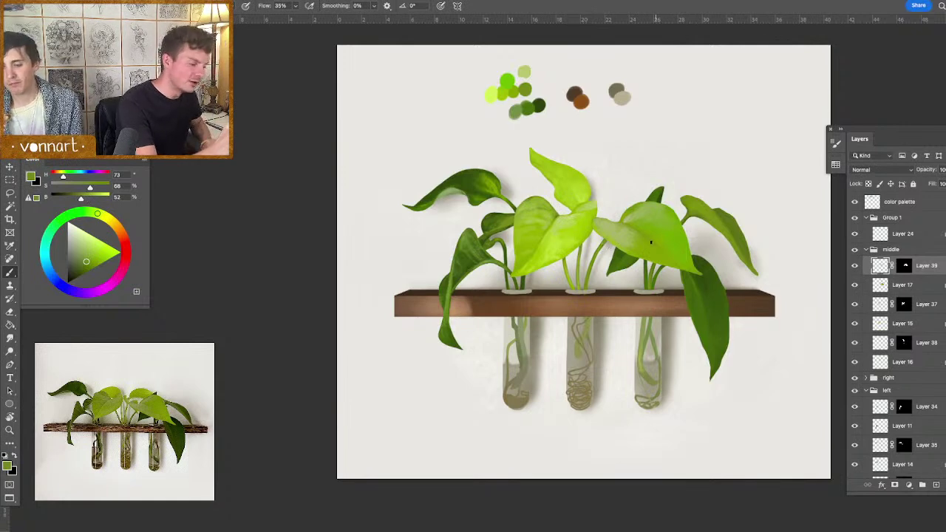
- Lighten the area where the right-hand leaf's two lobes meet, using sampled pale greens and the off-white background color
{"action": "left_click", "coordinate": [614, 238], "text": "alt"}
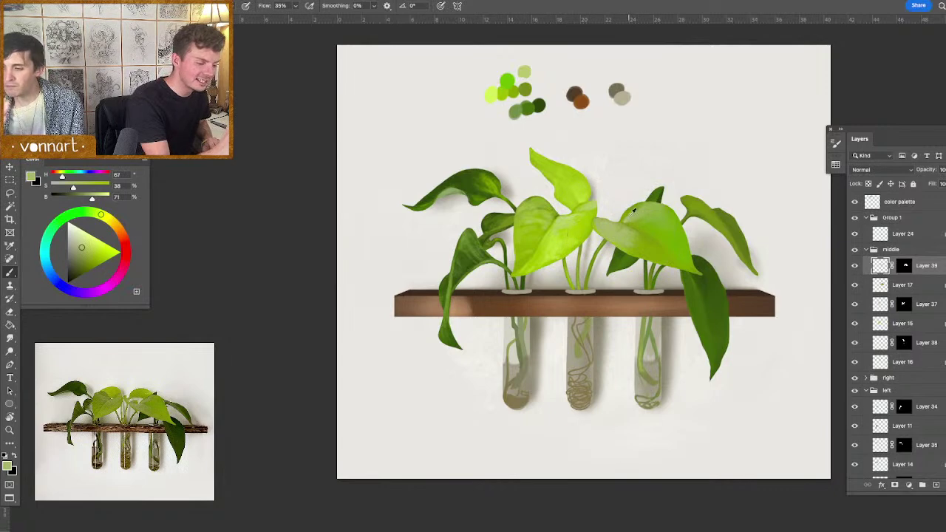
{"action": "left_click", "coordinate": [625, 222], "text": "alt"}
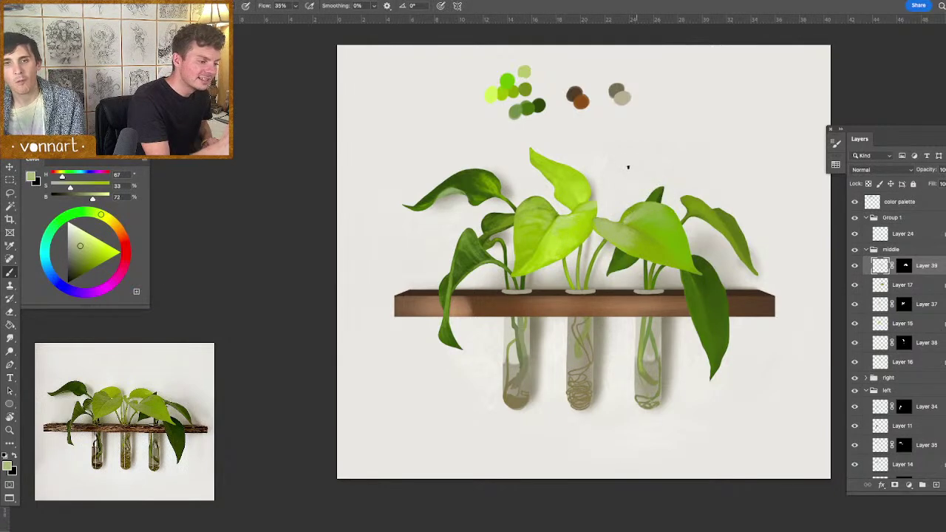
{"action": "left_click", "coordinate": [633, 182], "text": "alt"}
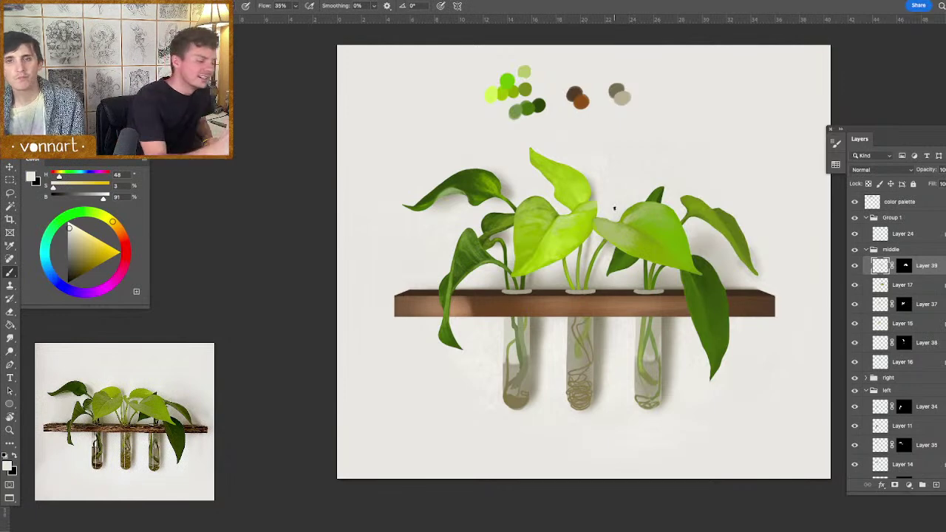
{"action": "left_click_drag", "start_coordinate": [634, 223], "coordinate": [635, 229]}
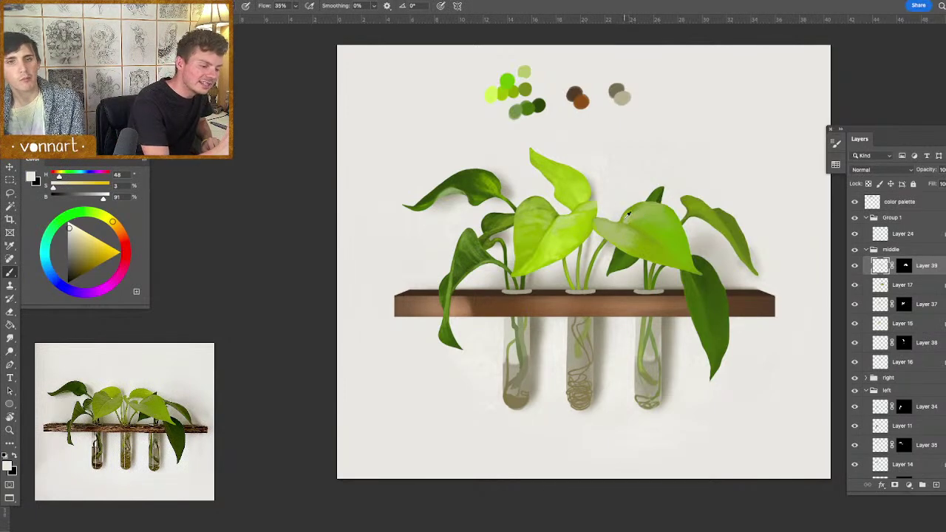
- Deepen the crease between the right-hand leaf's lobes with sampled dark green and soften it with mid-green
{"action": "left_click", "coordinate": [640, 214], "text": "alt"}
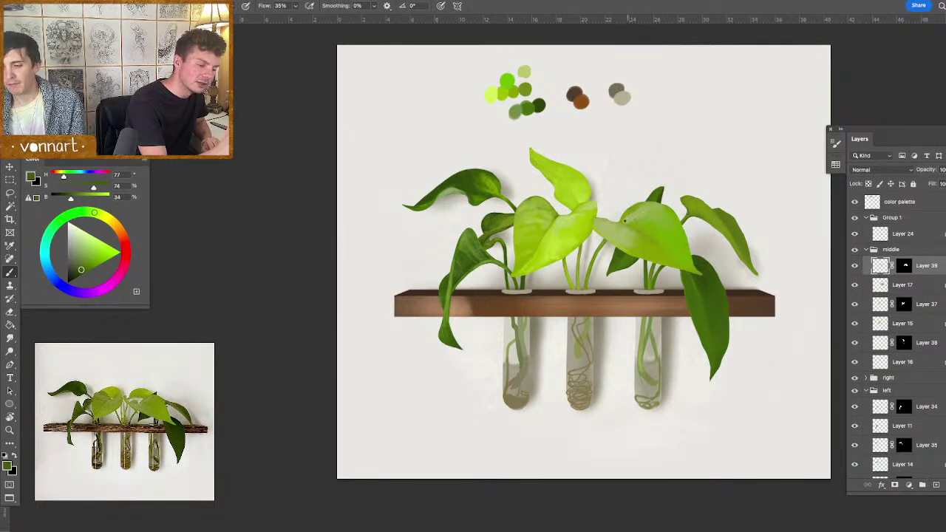
{"action": "left_click", "coordinate": [625, 221], "text": "alt"}
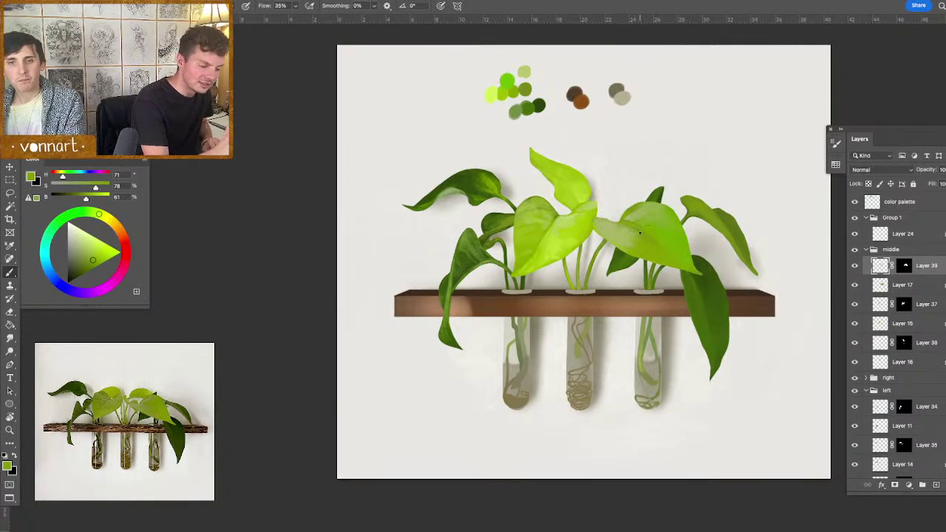
{"action": "left_click", "coordinate": [651, 194], "text": "alt"}
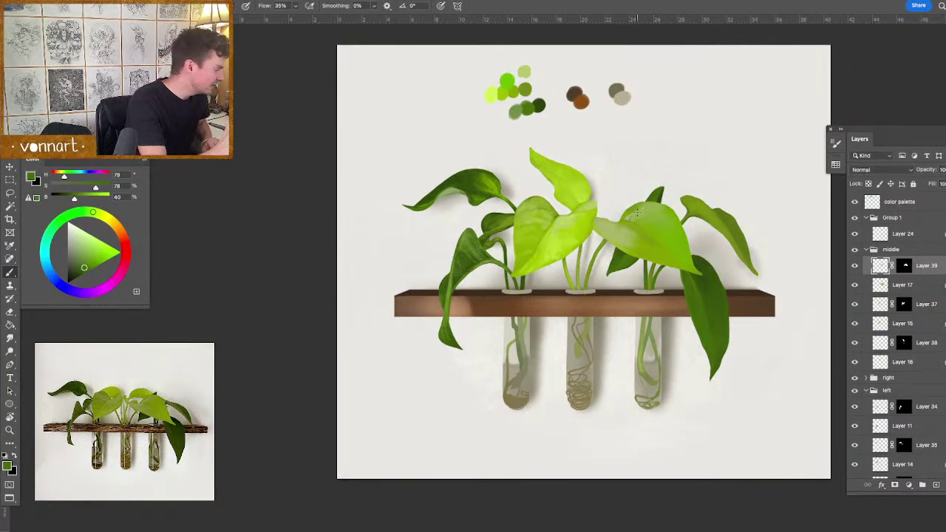
- Blend muted pale greens sampled from the right-hand leaf around the crease between its lobes
{"action": "left_click", "coordinate": [630, 217], "text": "alt"}
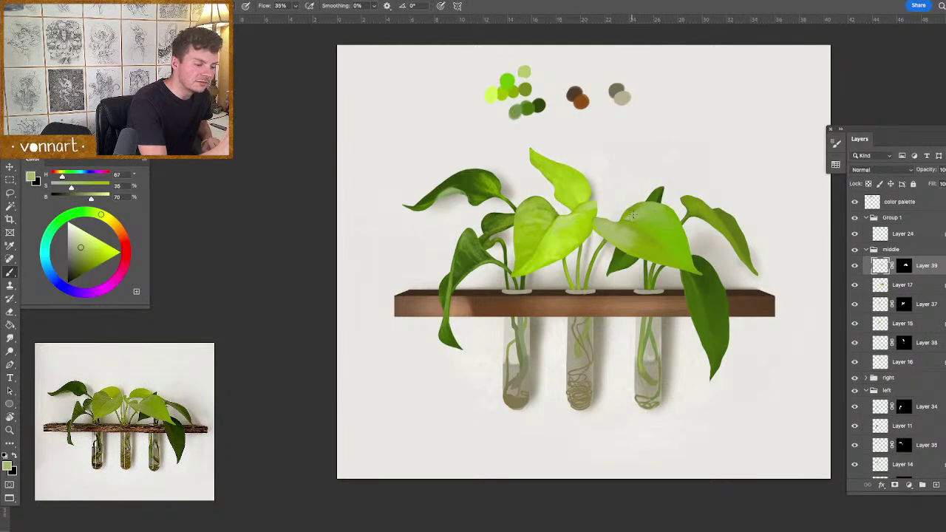
{"action": "left_click", "coordinate": [615, 225], "text": "alt"}
{"action": "left_click_drag", "start_coordinate": [622, 224], "coordinate": [623, 224]}
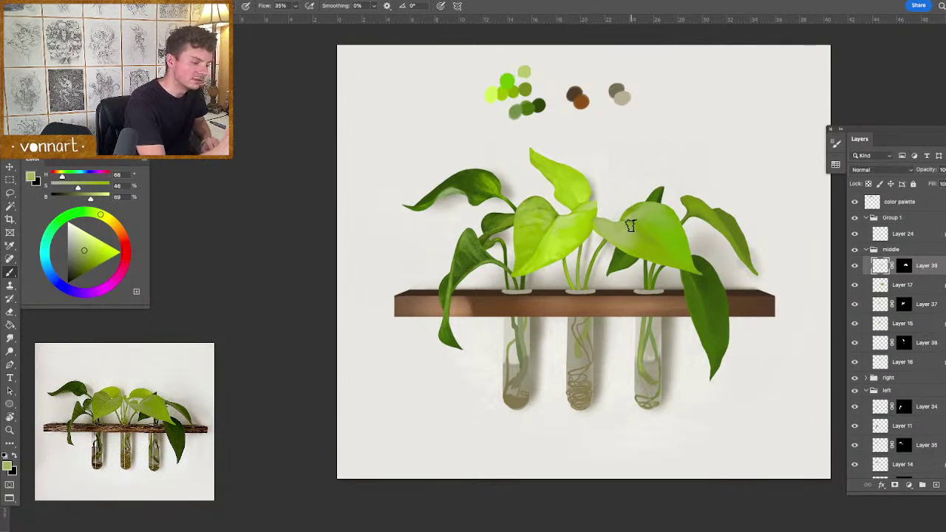
{"action": "mouse_move", "coordinate": [627, 219]}
{"action": "left_mouse_down", "text": "alt"}
{"action": "mouse_move", "coordinate": [632, 191]}
{"action": "mouse_move", "coordinate": [618, 228]}
{"action": "left_mouse_up", "text": "alt"}
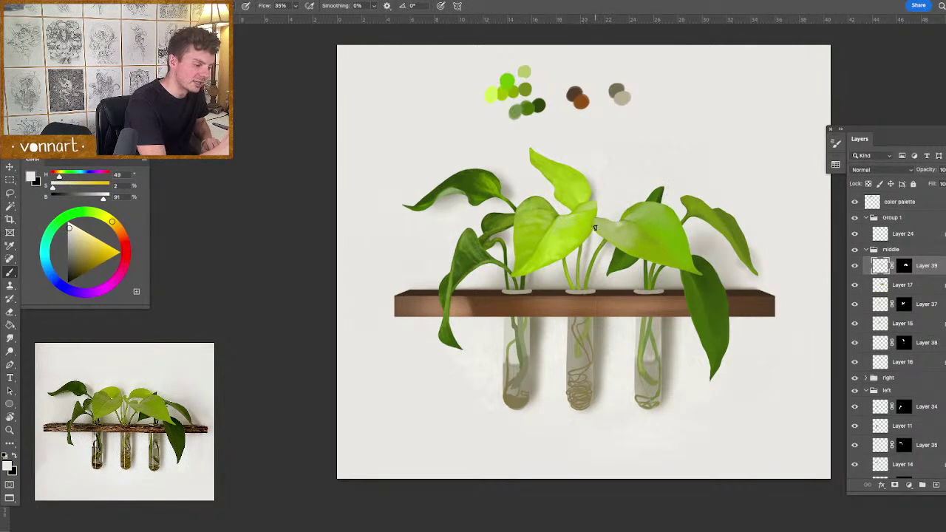
- Build up the pale highlight on the right-hand leaf's left lobe and crease, resizing the brush and resampling pale greens
{"action": "left_click", "coordinate": [598, 230], "text": "alt"}
{"action": "left_click", "coordinate": [624, 225], "text": "alt"}
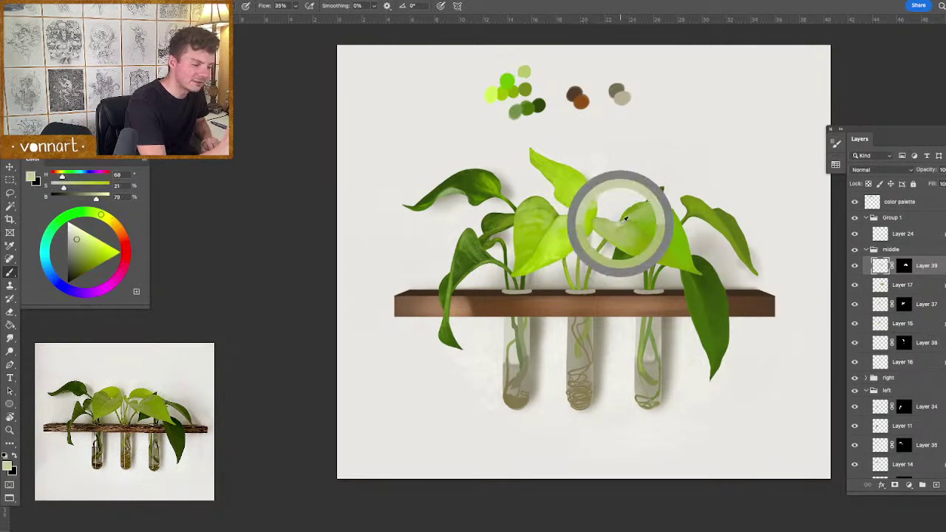
{"action": "left_click_drag", "start_coordinate": [620, 226], "coordinate": [621, 229], "text": "ctrl+alt"}
{"action": "left_click", "coordinate": [624, 223], "text": "alt"}
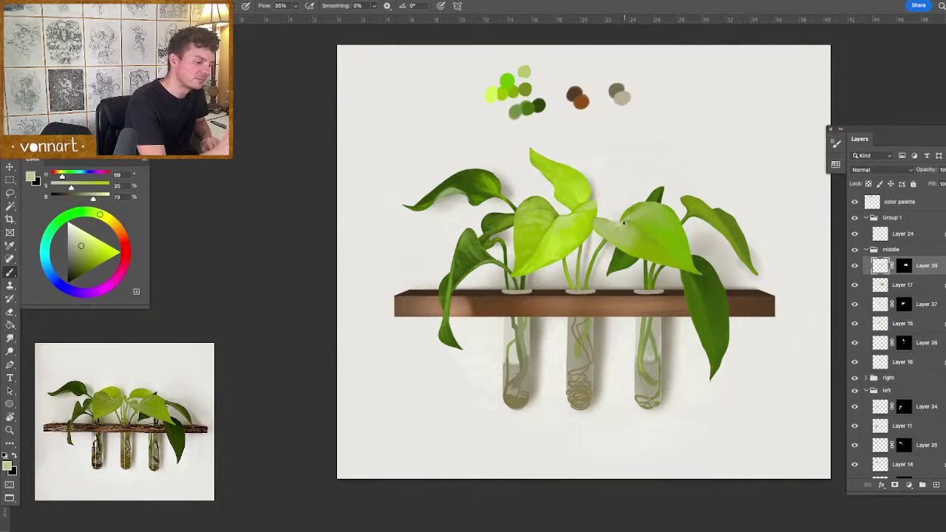
{"action": "left_click_drag", "start_coordinate": [639, 222], "coordinate": [637, 225], "text": "ctrl+alt"}
{"action": "left_click", "coordinate": [627, 222], "text": "alt"}
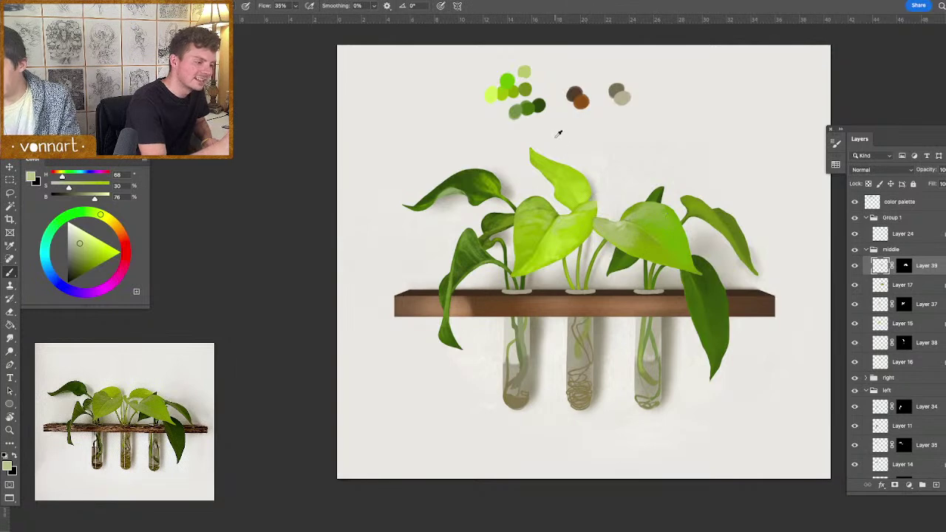
- Paint the saturated green palette swatch along the right-hand leaf's outer edge and blend it toward the tip with sampled lime greens
{"action": "left_click", "coordinate": [509, 78], "text": "alt"}
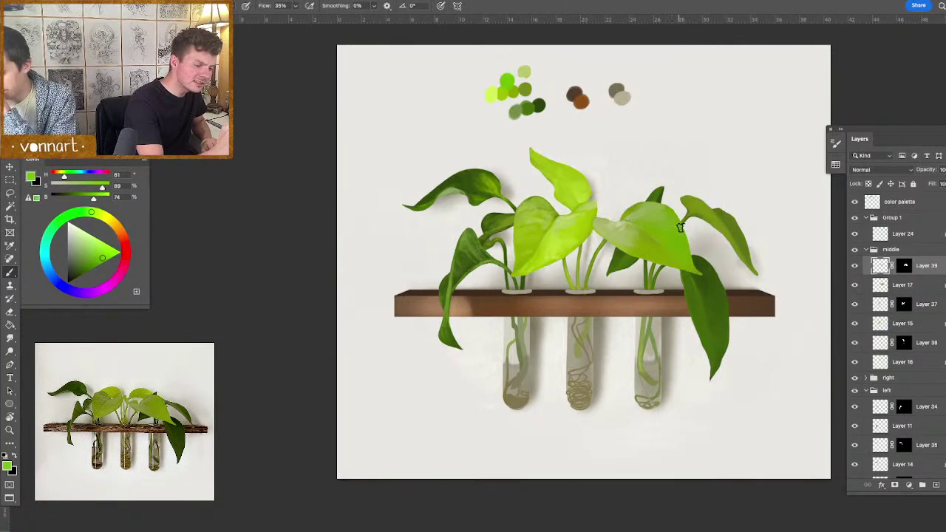
{"action": "left_click", "coordinate": [568, 230], "text": "alt"}
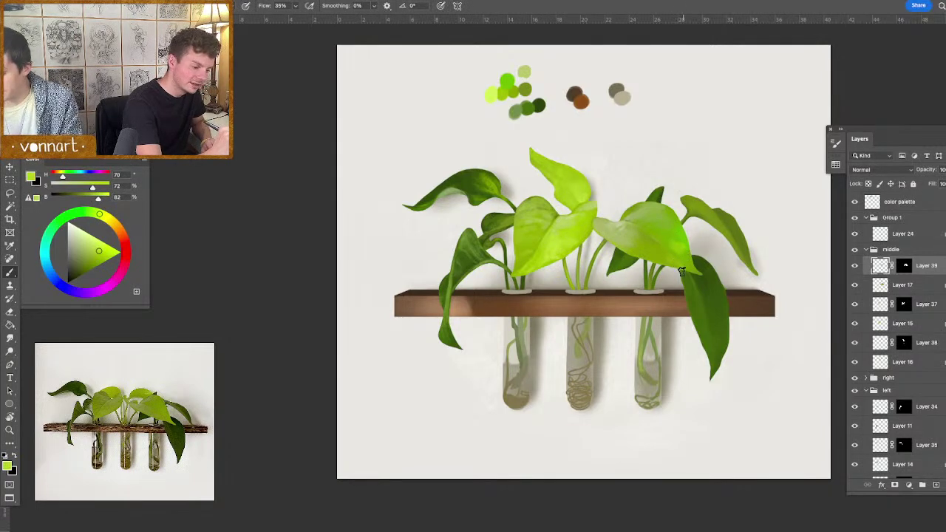
{"action": "left_click", "coordinate": [656, 260], "text": "alt"}
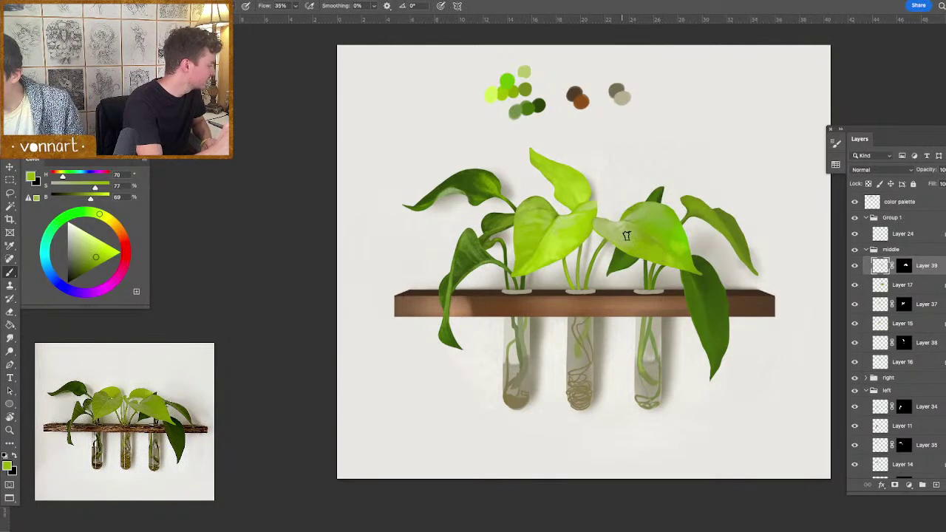
{"action": "left_click", "coordinate": [679, 244], "text": "alt"}
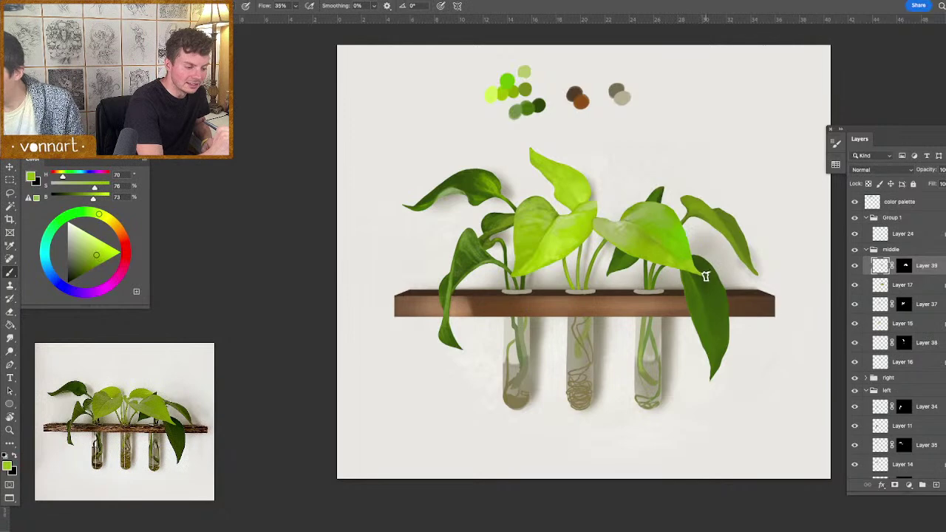
{"action": "left_click", "coordinate": [681, 243], "text": "alt"}
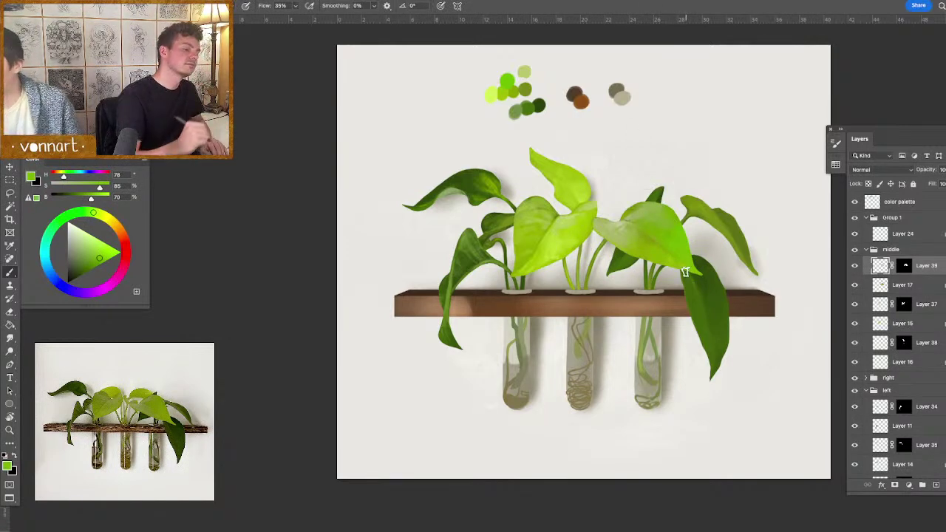
{"action": "left_click", "coordinate": [671, 238], "text": "alt"}
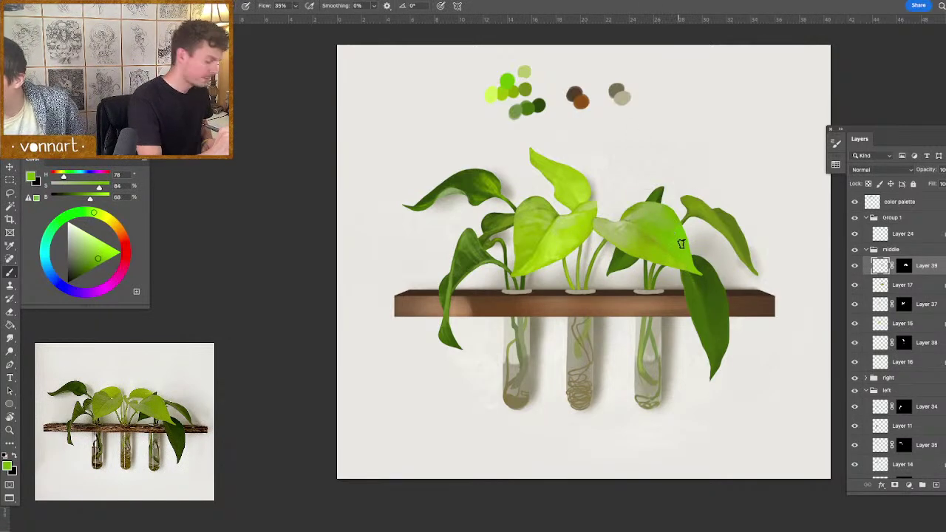
- Brush light lime green over the leaf's outer side with an enlarged brush and blend its upper lobe with sampled greens
{"action": "left_click", "coordinate": [599, 177], "text": "alt"}
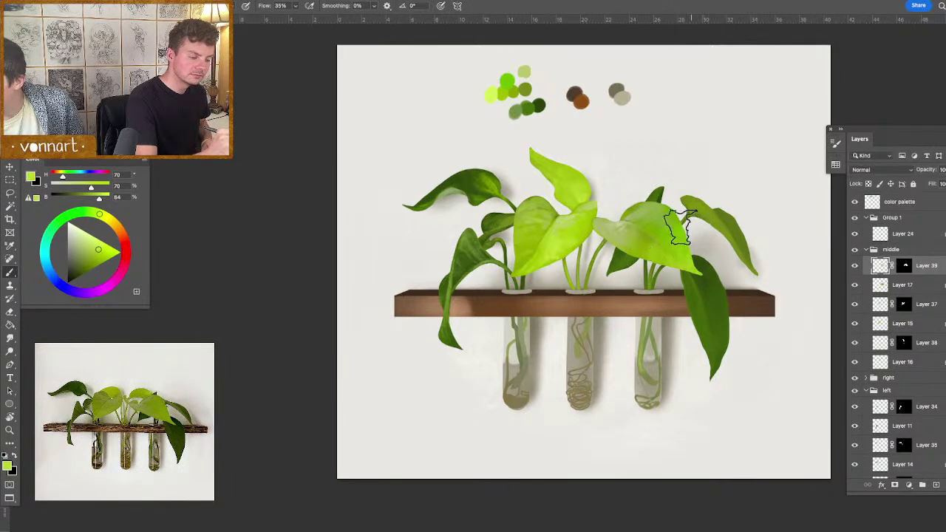
{"action": "left_click", "coordinate": [675, 227], "text": "alt"}
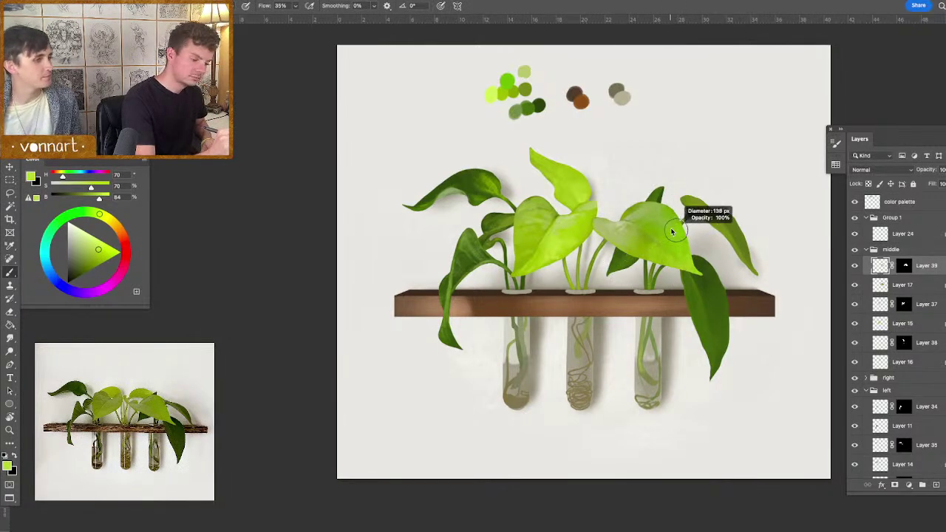
{"action": "mouse_move", "coordinate": [681, 234]}
{"action": "left_mouse_down"}
{"action": "mouse_move", "coordinate": [648, 208]}
{"action": "mouse_move", "coordinate": [660, 222]}
{"action": "left_mouse_up"}
{"action": "left_click", "coordinate": [644, 219], "text": "alt"}
{"action": "left_click", "coordinate": [645, 209], "text": "alt"}
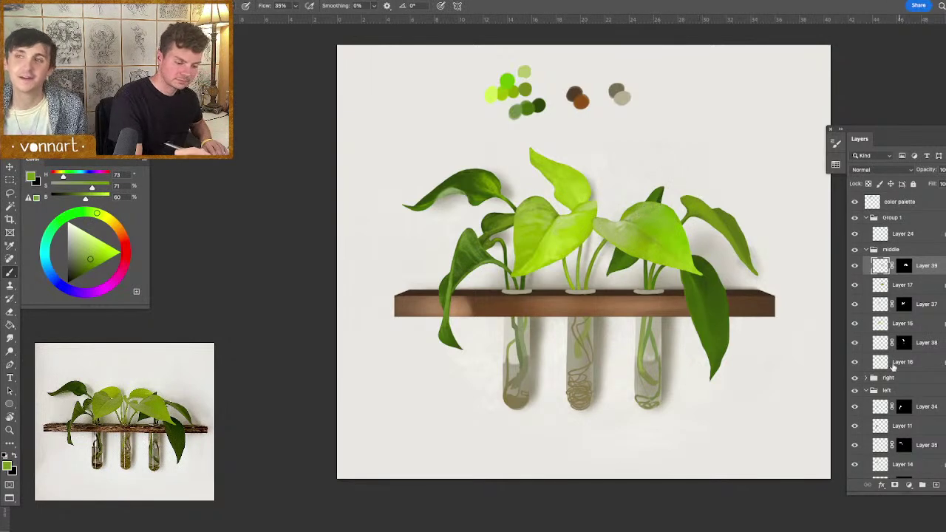
- Expand the right layer group and toggle its layers' visibility to check which leaf each one holds
{"action": "left_click", "coordinate": [866, 377]}
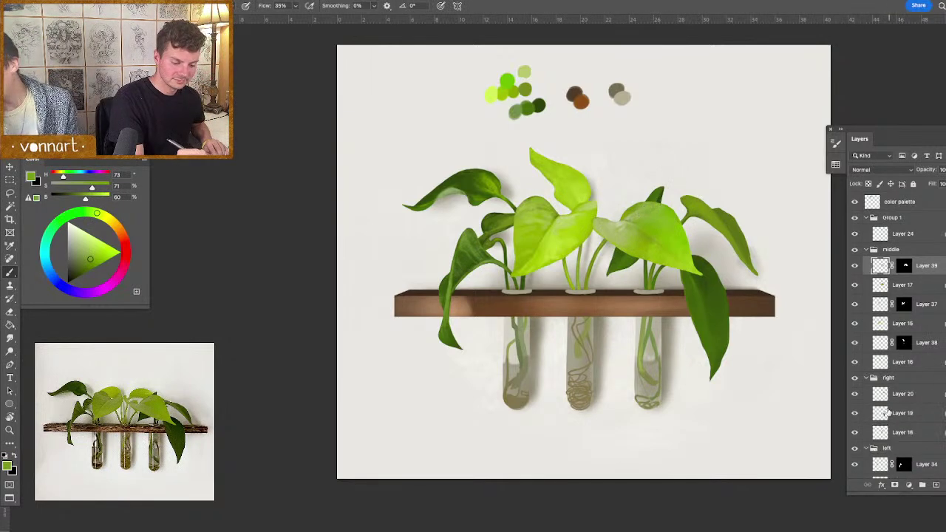
{"action": "left_click", "coordinate": [857, 414]}
{"action": "left_click", "coordinate": [857, 414]}
{"action": "left_click", "coordinate": [893, 411]}
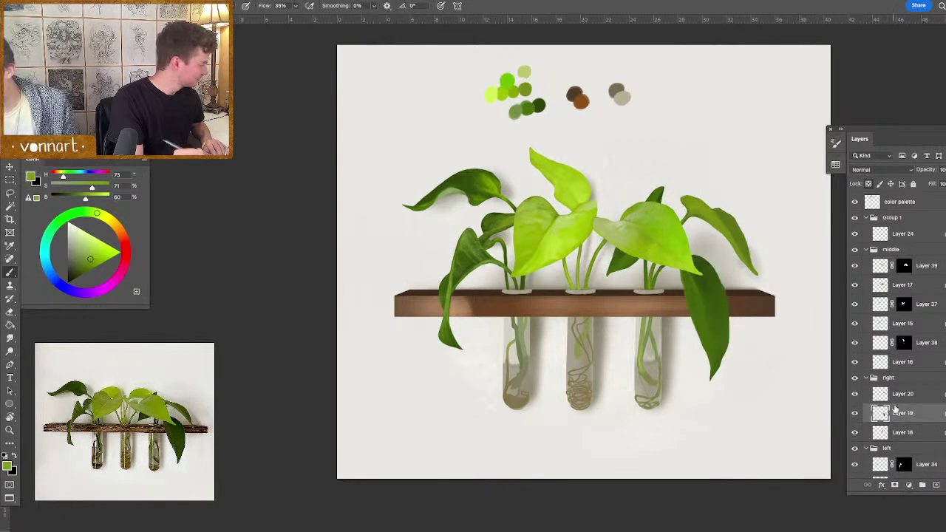
{"action": "left_click", "coordinate": [857, 395]}
{"action": "left_click", "coordinate": [856, 395]}
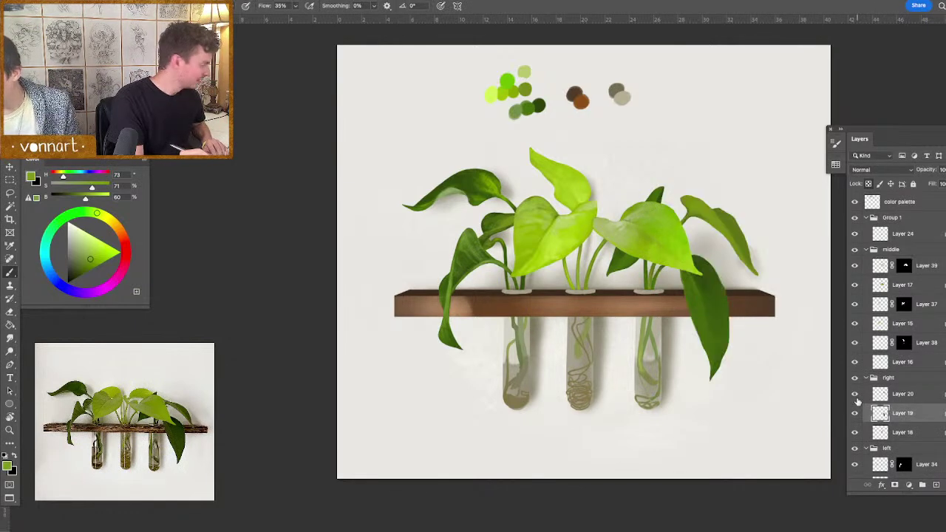
{"action": "left_click", "coordinate": [856, 433]}
{"action": "left_click", "coordinate": [856, 433]}
{"action": "left_click", "coordinate": [903, 434]}
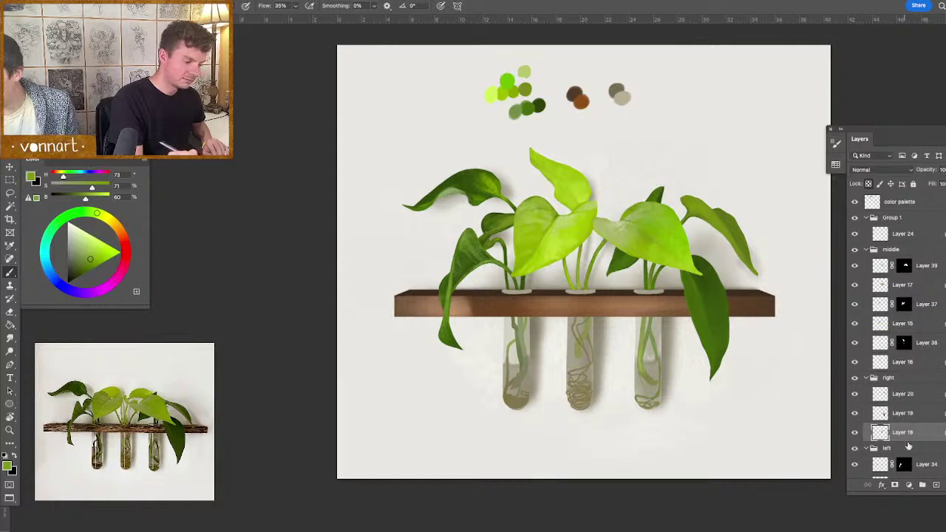
- Create a new layer above Layer 19 and mask it to the shape of the drooping dark leaf
{"action": "left_click", "coordinate": [857, 415]}
{"action": "left_click", "coordinate": [856, 415]}
{"action": "left_click", "coordinate": [885, 415]}
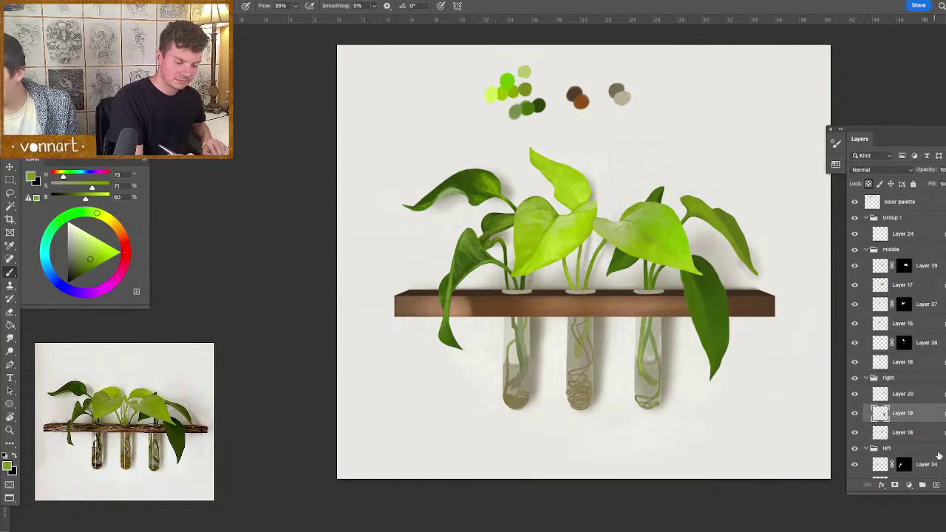
{"action": "left_click", "coordinate": [936, 485]}
{"action": "left_click", "coordinate": [895, 485], "text": "alt"}
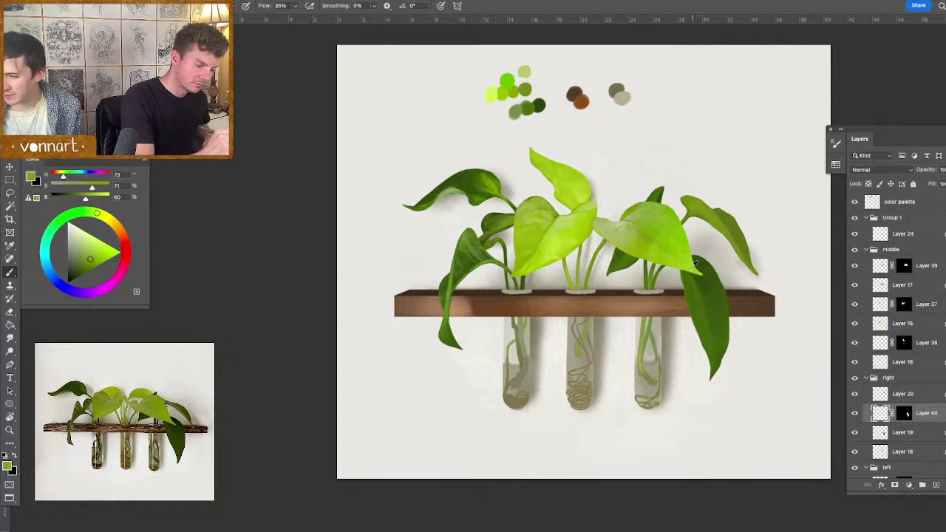
- Paint a light green highlight down the drooping dark leaf's midrib to its tip, using a 47 px brush for the tip
{"action": "left_click", "coordinate": [685, 264], "text": "alt"}
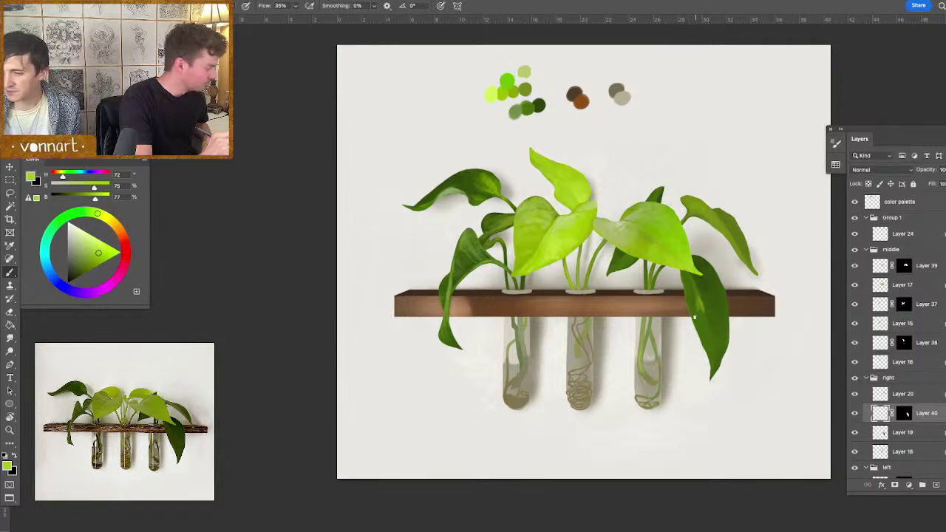
{"action": "left_click", "coordinate": [699, 303], "text": "alt"}
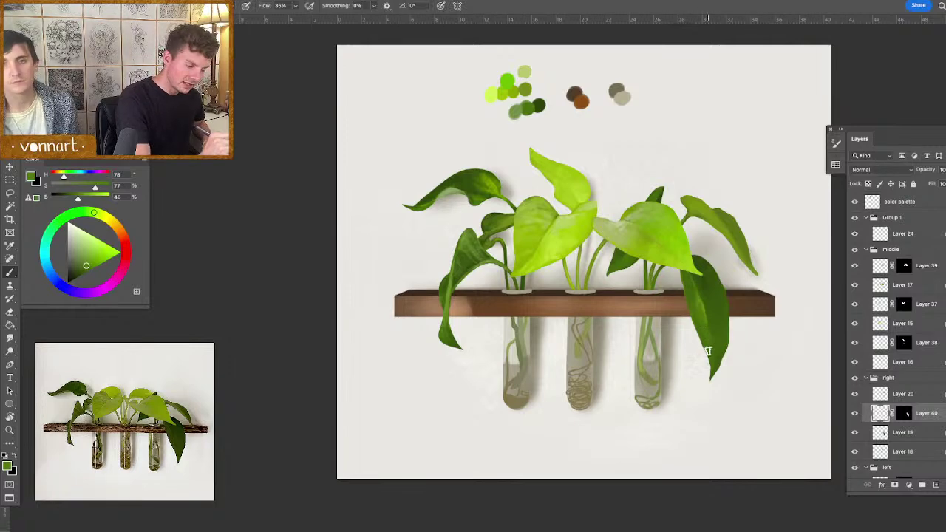
{"action": "left_click_drag", "start_coordinate": [713, 362], "coordinate": [715, 364]}
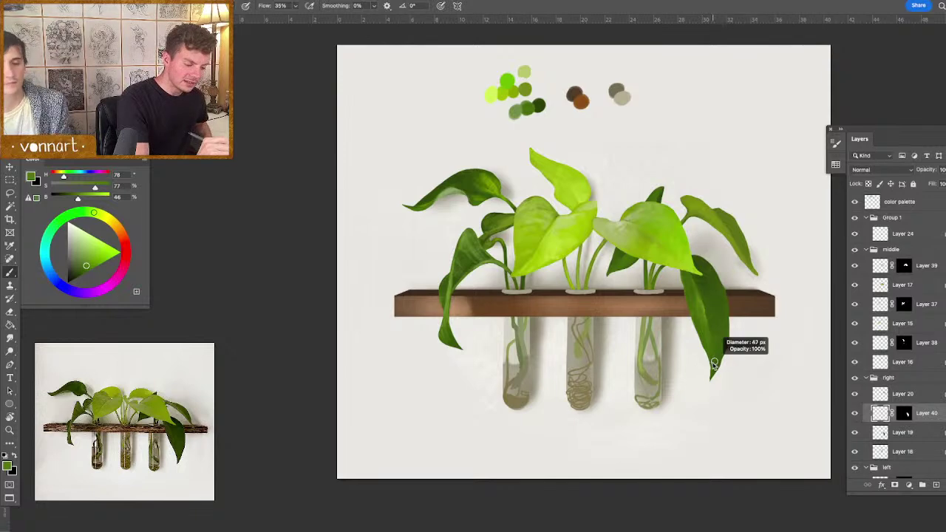
{"action": "left_click", "coordinate": [706, 312], "text": "alt"}
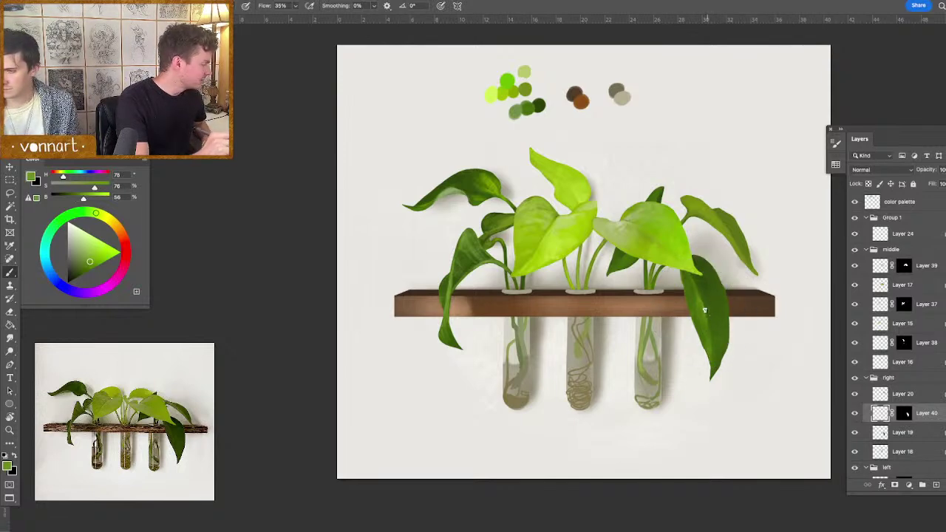
- Shade beside the drooping leaf's midrib with dark green and brush in side veins with sampled mid-green
{"action": "left_click", "coordinate": [689, 285], "text": "alt"}
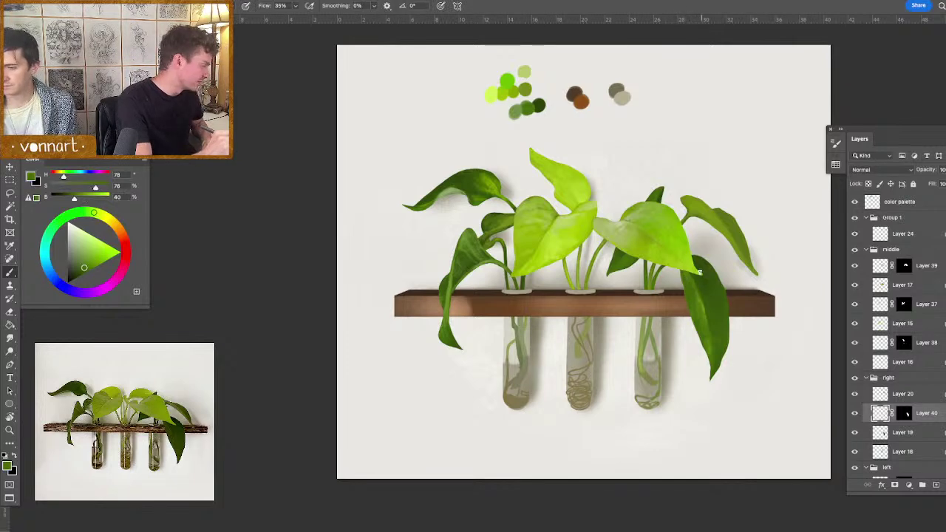
{"action": "left_click_drag", "start_coordinate": [704, 300], "coordinate": [705, 299]}
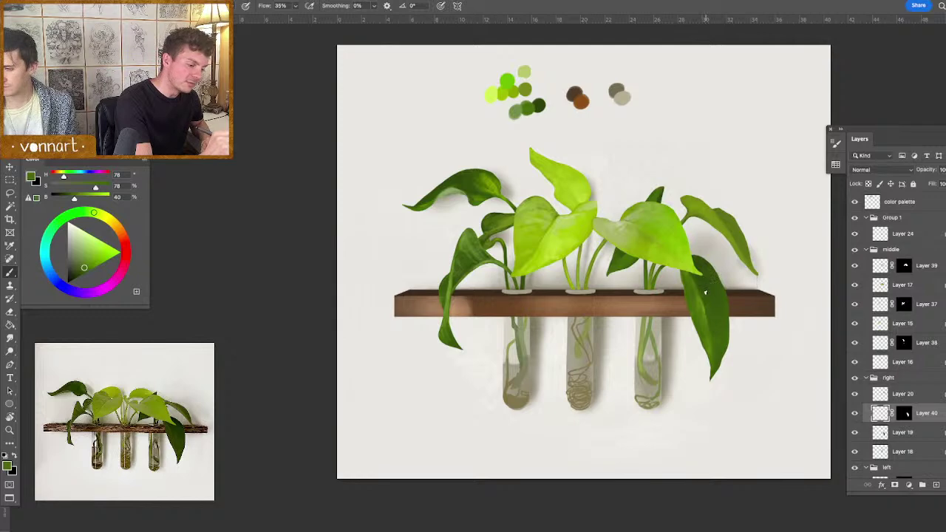
{"action": "left_click", "coordinate": [707, 308], "text": "alt"}
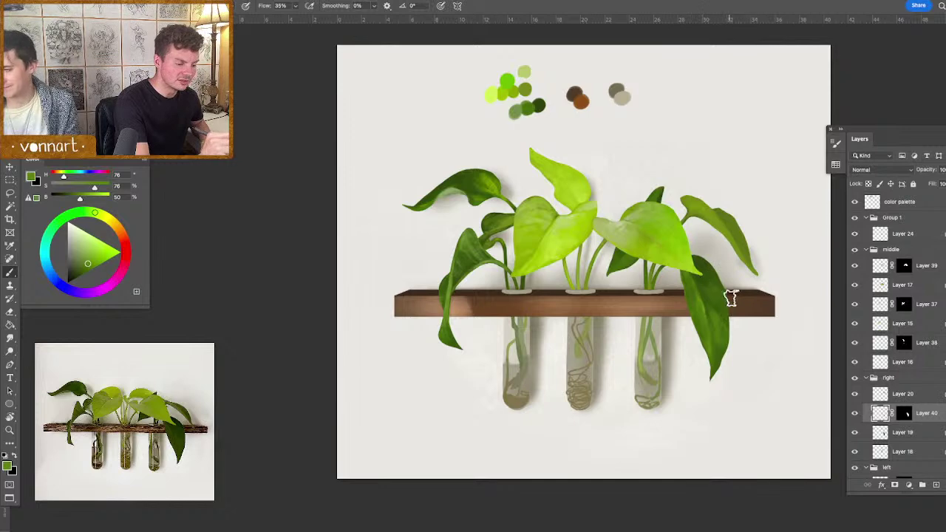
- Shade the drooping dark leaf's edges and tip with dark and mid-greens sampled from the painting
{"action": "left_click", "coordinate": [692, 265], "text": "alt"}
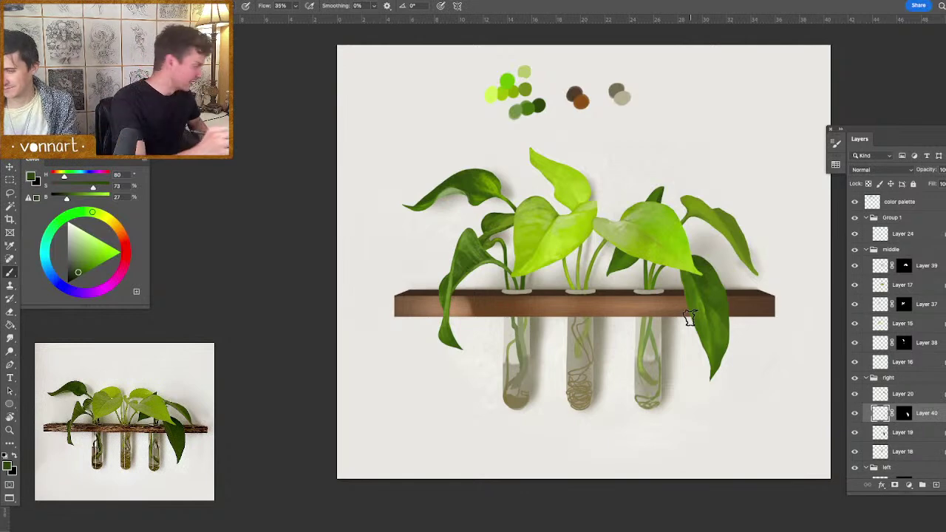
{"action": "left_click_drag", "start_coordinate": [728, 342], "coordinate": [722, 347]}
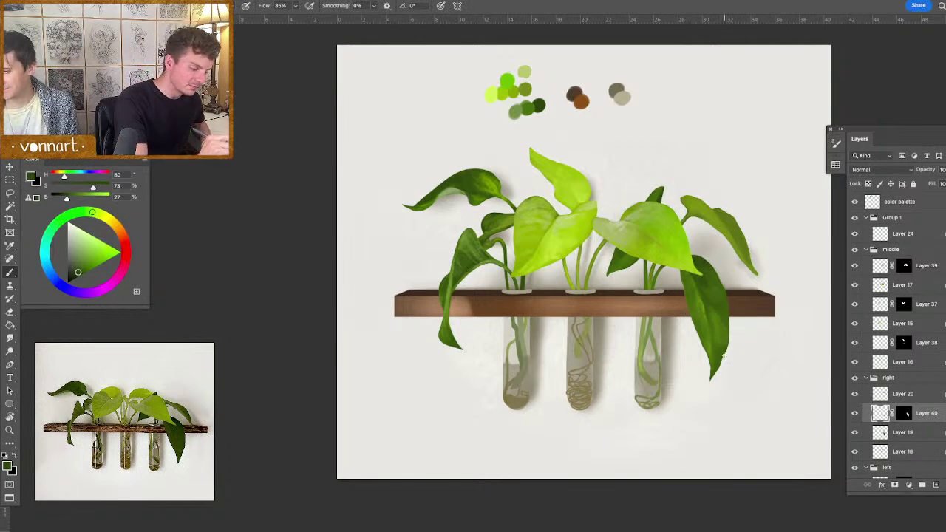
{"action": "left_click", "coordinate": [719, 335], "text": "alt"}
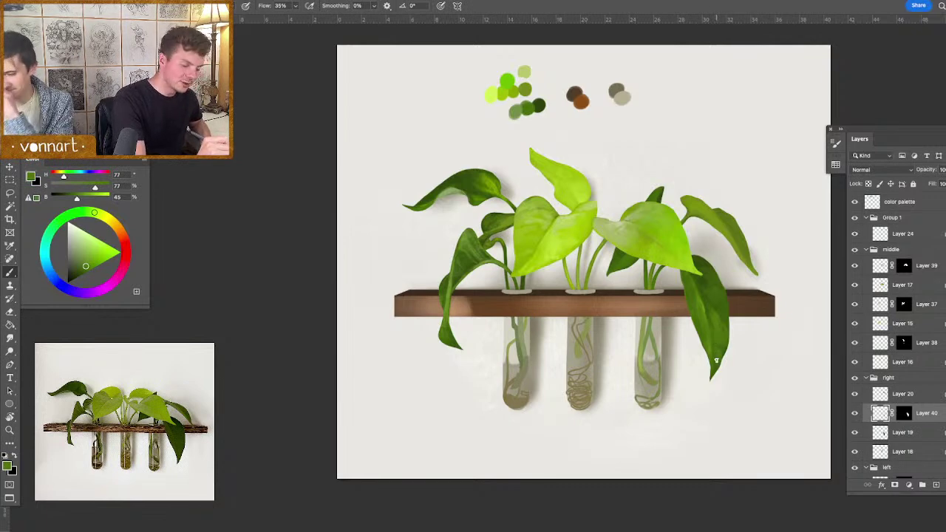
{"action": "left_click", "coordinate": [711, 351], "text": "alt"}
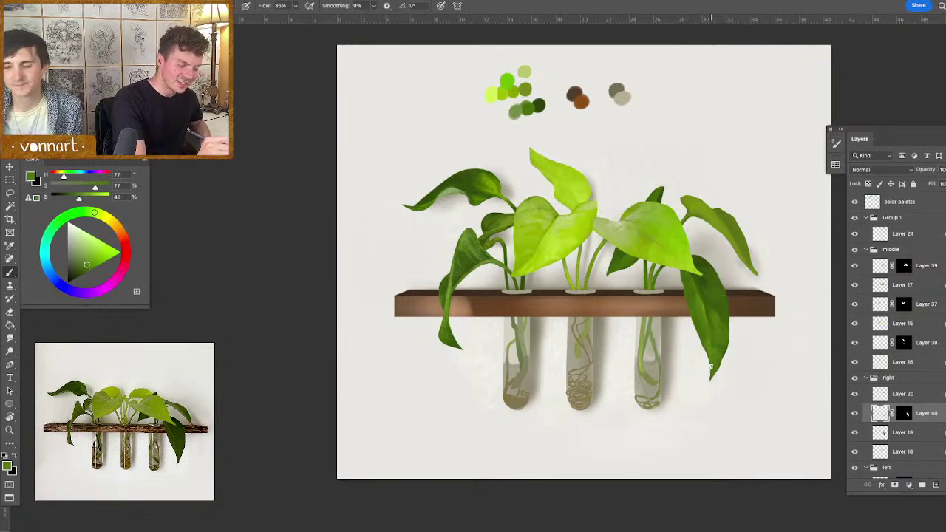
{"action": "left_click", "coordinate": [714, 333], "text": "alt"}
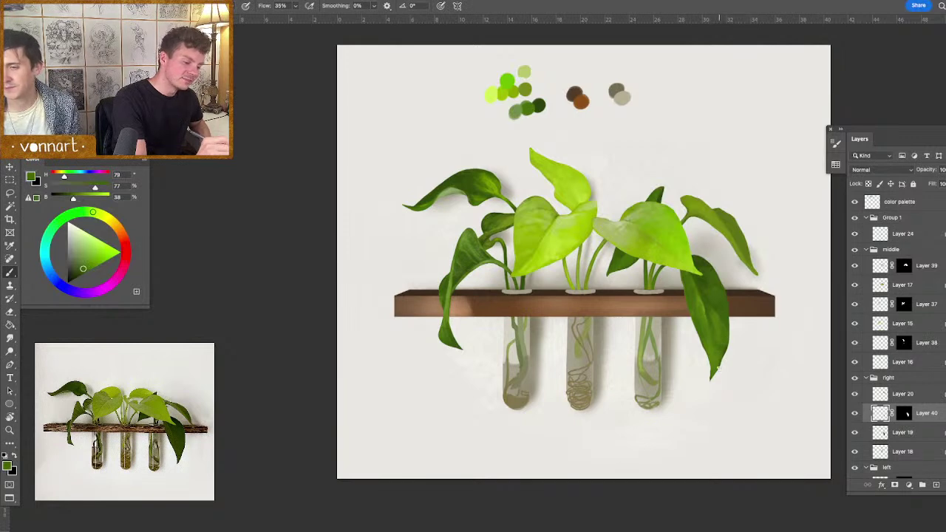
- Blend sampled mid-green and dark green into both sides of the drooping leaf where it crosses the shelf
{"action": "left_click", "coordinate": [719, 313], "text": "alt"}
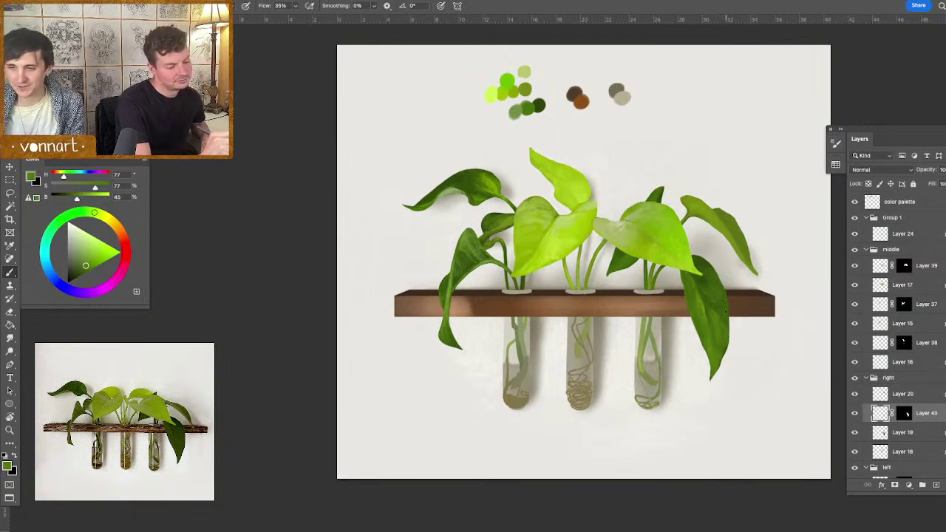
{"action": "left_click_drag", "start_coordinate": [725, 316], "coordinate": [731, 309]}
{"action": "left_click", "coordinate": [707, 258], "text": "alt"}
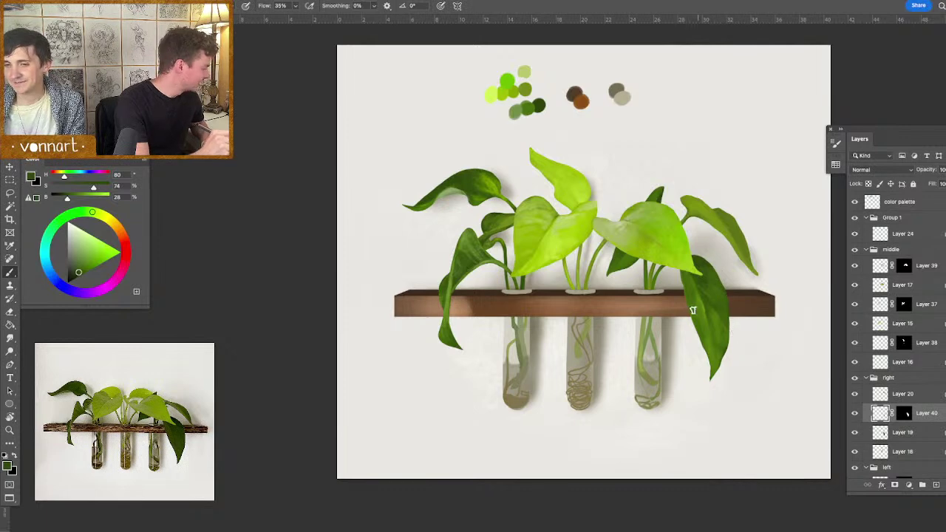
{"action": "left_click_drag", "start_coordinate": [699, 307], "coordinate": [698, 310]}
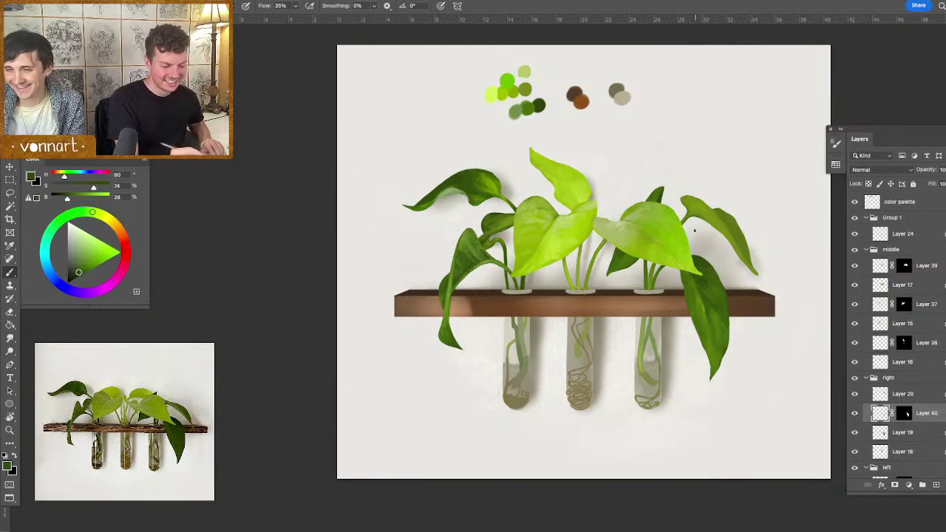
- Create a new layer above Layer 20 and mask it to the shape of the arching leaf on the far right
{"action": "left_click", "coordinate": [855, 395]}
{"action": "left_click", "coordinate": [856, 395]}
{"action": "left_click", "coordinate": [880, 395]}
{"action": "left_click", "coordinate": [936, 485]}
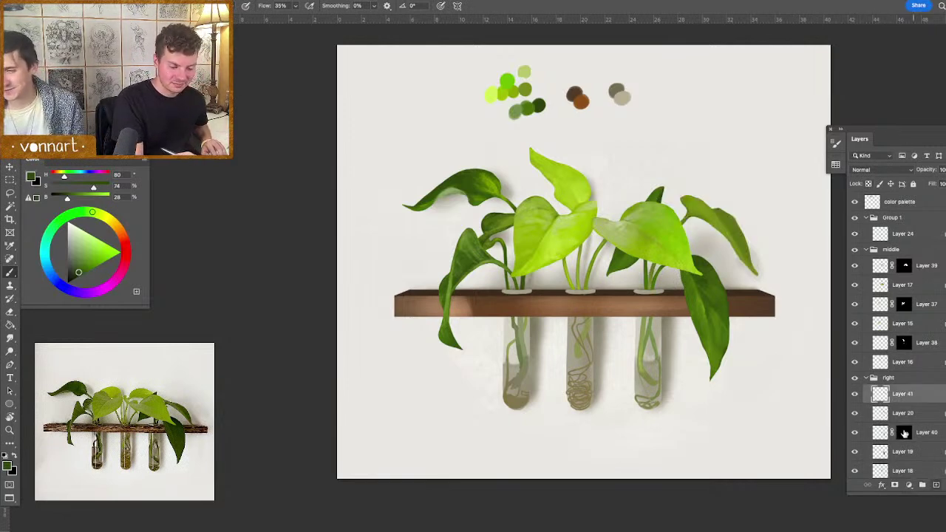
{"action": "left_click", "coordinate": [895, 485], "text": "alt"}
{"action": "left_click", "coordinate": [880, 395]}
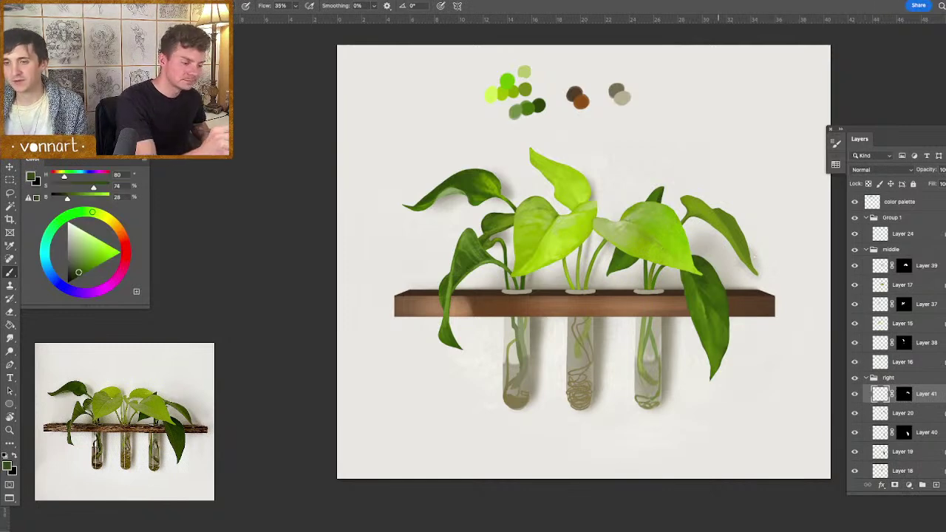
- Shade the arching right leaf with sampled dark green and brush in a light green highlight along its length
{"action": "left_click", "coordinate": [661, 196], "text": "alt"}
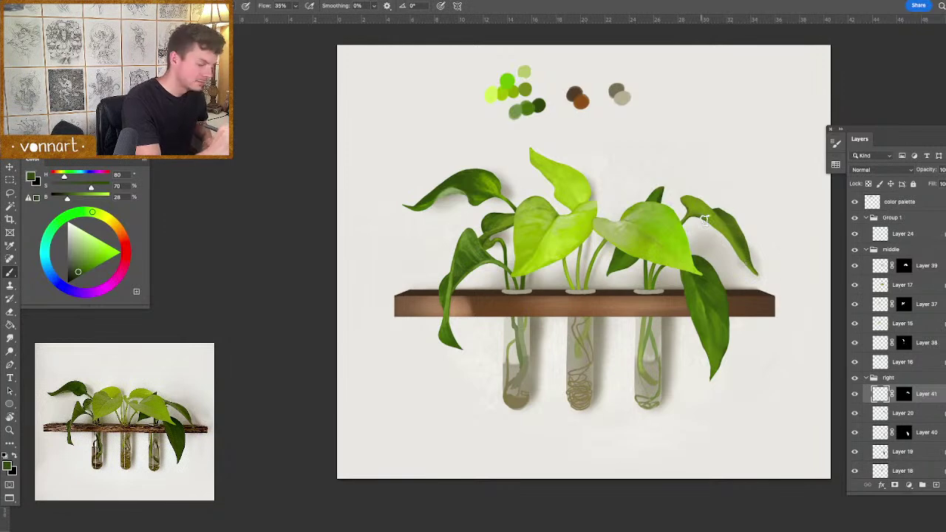
{"action": "left_click", "coordinate": [680, 242], "text": "alt"}
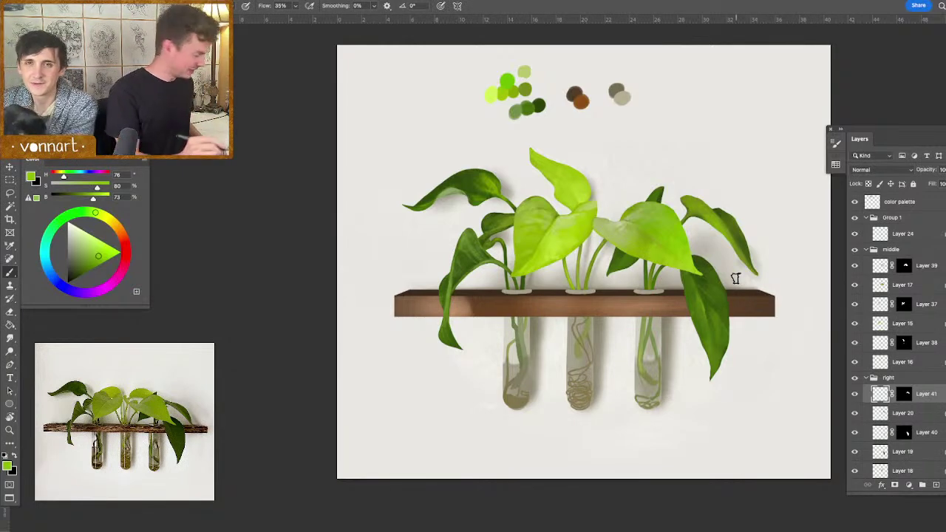
{"action": "left_click", "coordinate": [714, 294], "text": "alt"}
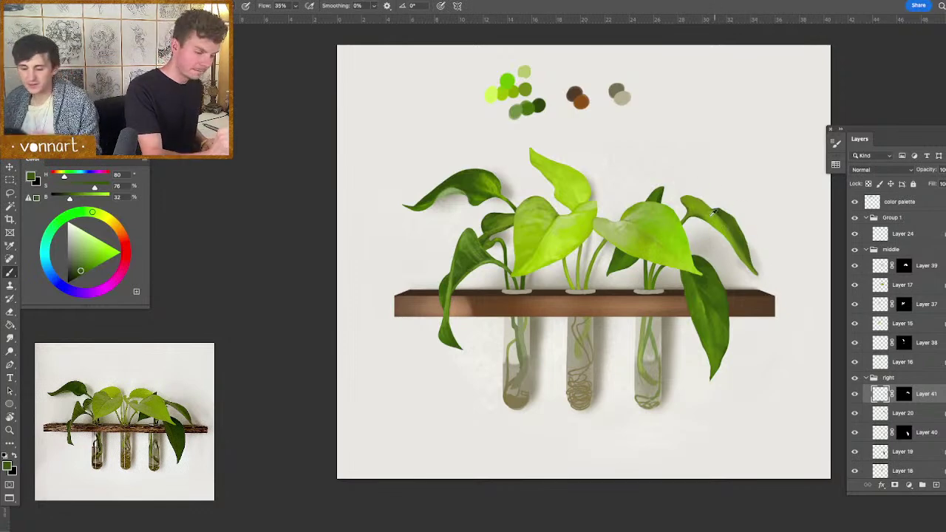
{"action": "left_click", "coordinate": [687, 211], "text": "alt"}
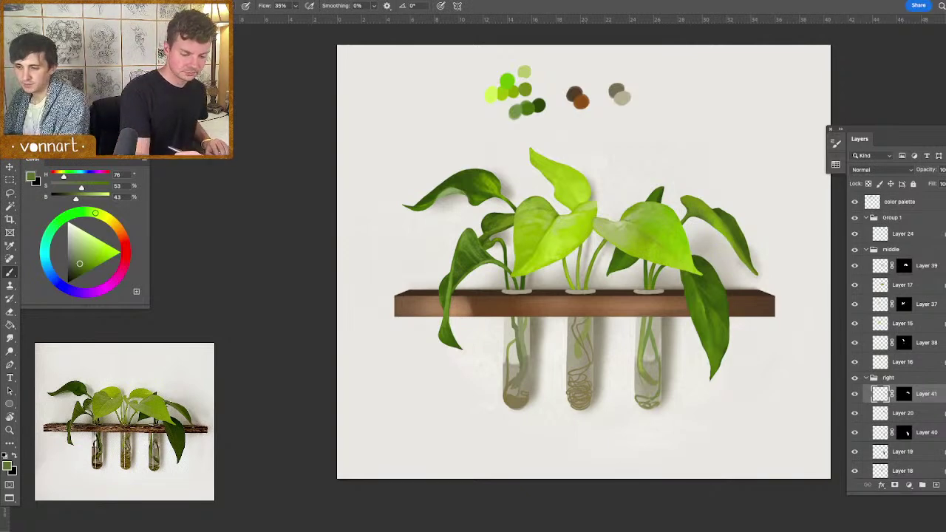
{"action": "scroll", "coordinate": [895, 334], "scroll_direction": "down", "scroll_amount": 10}
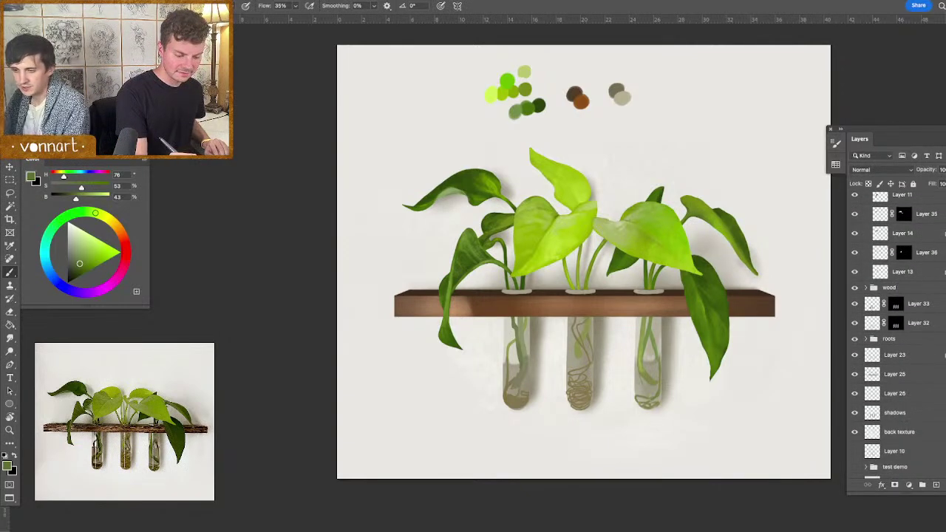
{"action": "scroll", "coordinate": [873, 434], "scroll_direction": "up", "scroll_amount": 8}
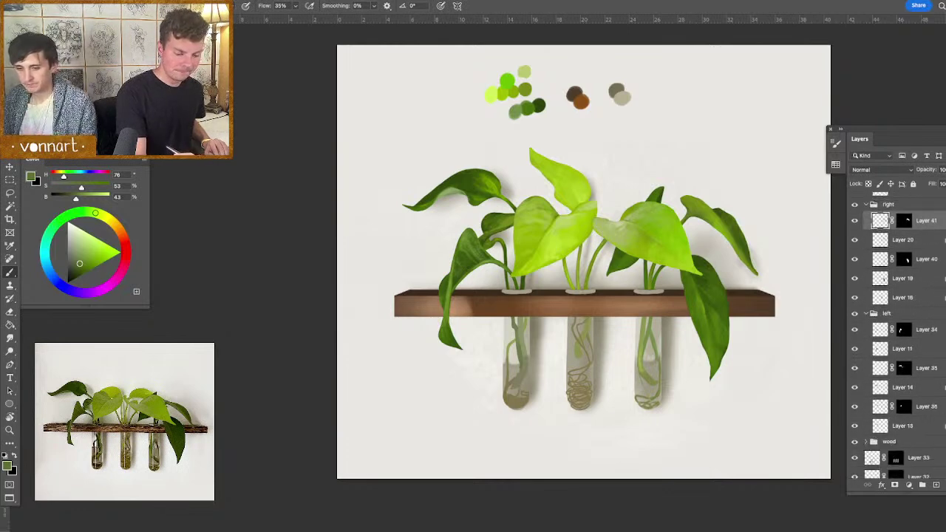
{"action": "scroll", "coordinate": [872, 434], "scroll_direction": "down", "scroll_amount": 2}
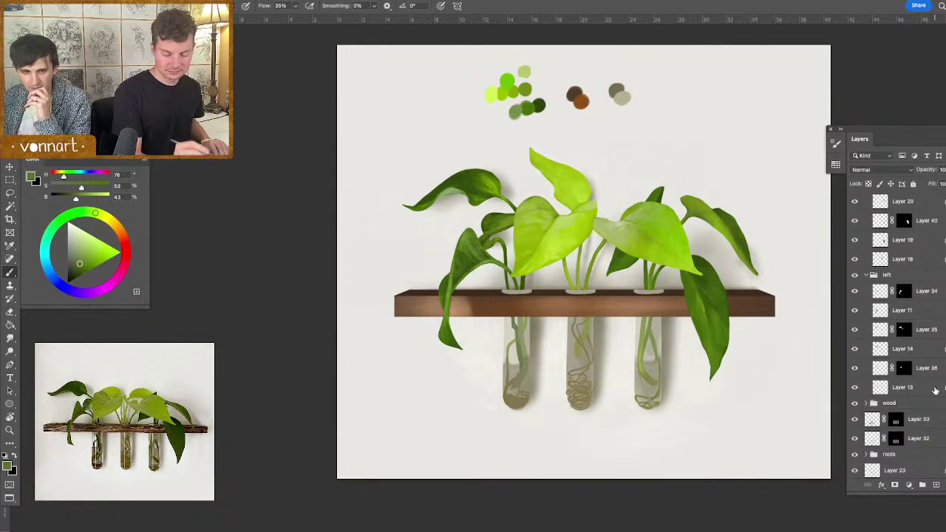
{"action": "left_click", "coordinate": [871, 420]}
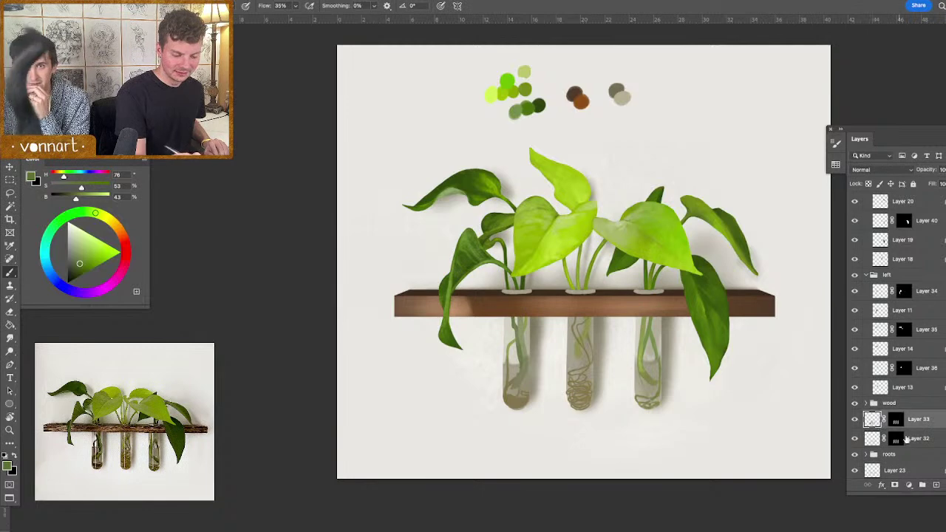
{"action": "left_click", "coordinate": [934, 485]}
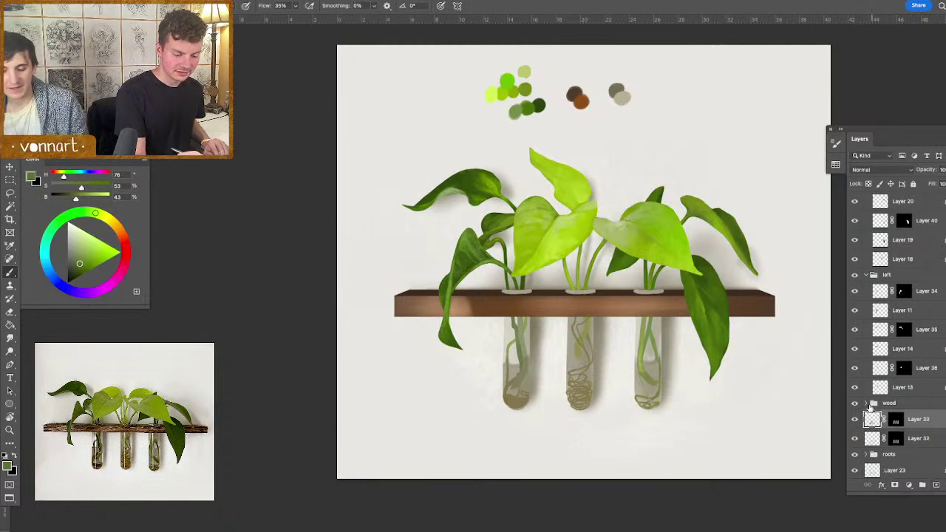
{"action": "key", "text": "Delete"}
- Expand the wood group and create a new layer above Layer 21, masked to the shape of the shelf
{"action": "left_click", "coordinate": [867, 404]}
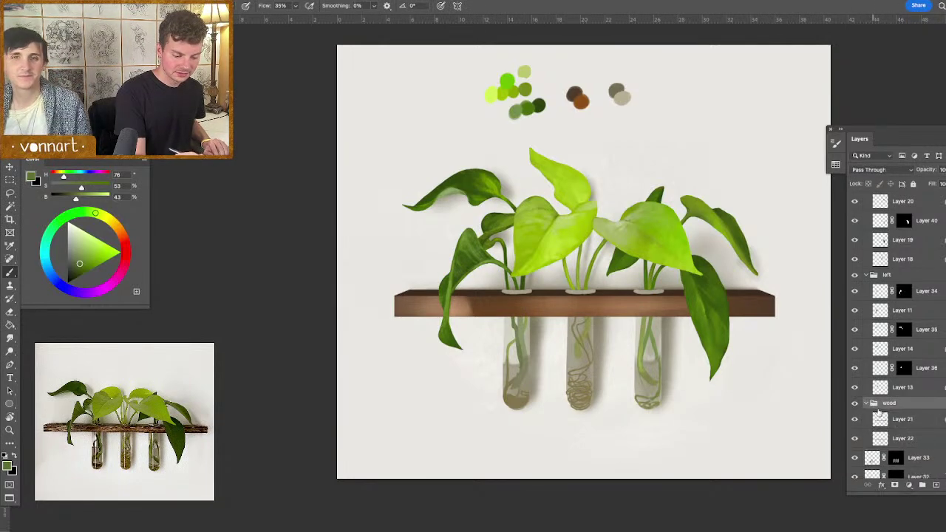
{"action": "left_click", "coordinate": [883, 420]}
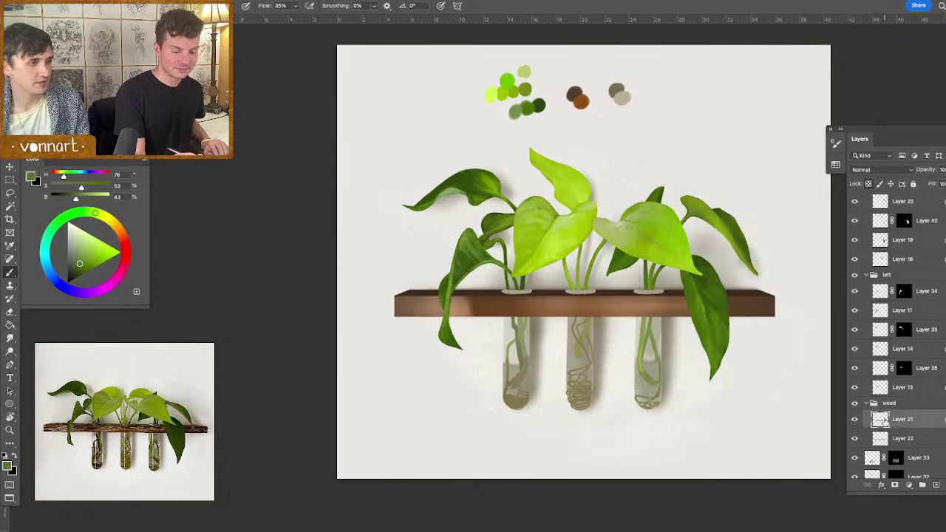
{"action": "left_click", "coordinate": [936, 485]}
{"action": "left_click", "coordinate": [881, 440], "text": "super"}
{"action": "left_click", "coordinate": [896, 486]}
{"action": "left_click", "coordinate": [880, 420]}
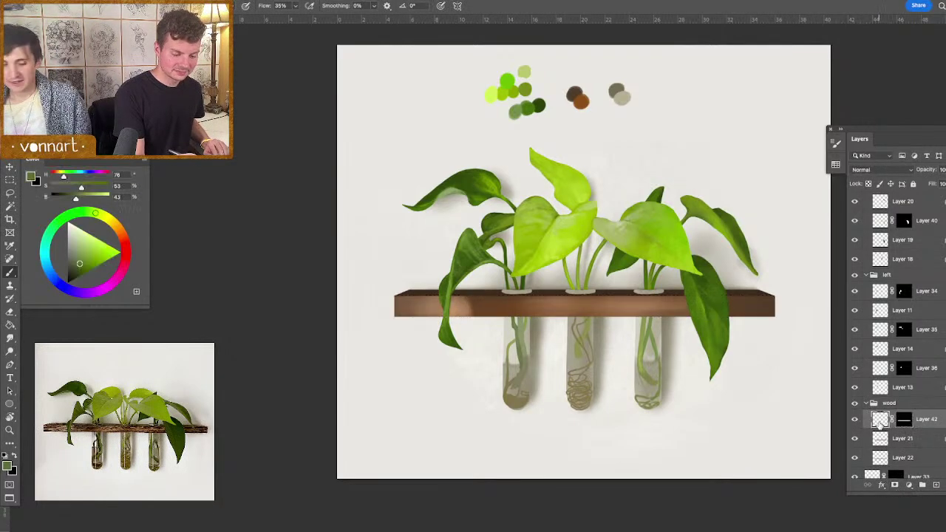
- Brush mottled texture across the shelf's front in sampled browns, undoing the unwanted strokes
{"action": "left_click", "coordinate": [745, 305], "text": "alt"}
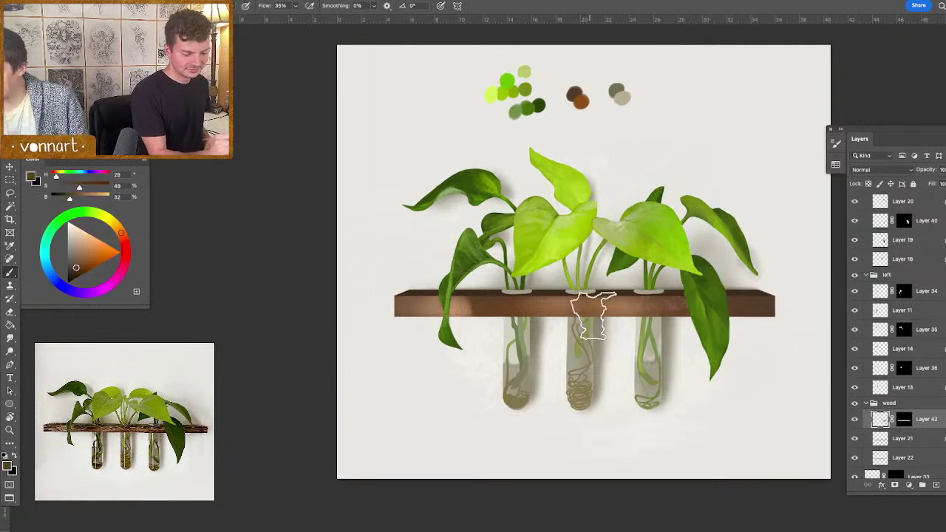
{"action": "left_click", "coordinate": [466, 305], "text": "alt"}
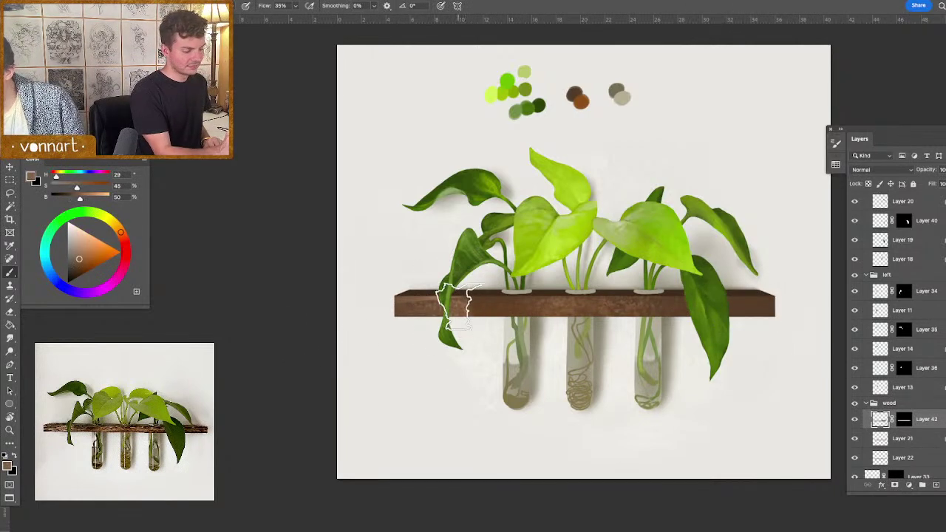
{"action": "key", "text": "super+z"}
{"action": "key", "text": "super+z"}
{"action": "mouse_move", "coordinate": [473, 311]}
{"action": "left_mouse_down"}
{"action": "mouse_move", "coordinate": [432, 300]}
{"action": "mouse_move", "coordinate": [466, 297]}
{"action": "mouse_move", "coordinate": [396, 299]}
{"action": "left_mouse_up"}
{"action": "left_click", "coordinate": [438, 285], "text": "alt"}
{"action": "key", "text": "super+z"}
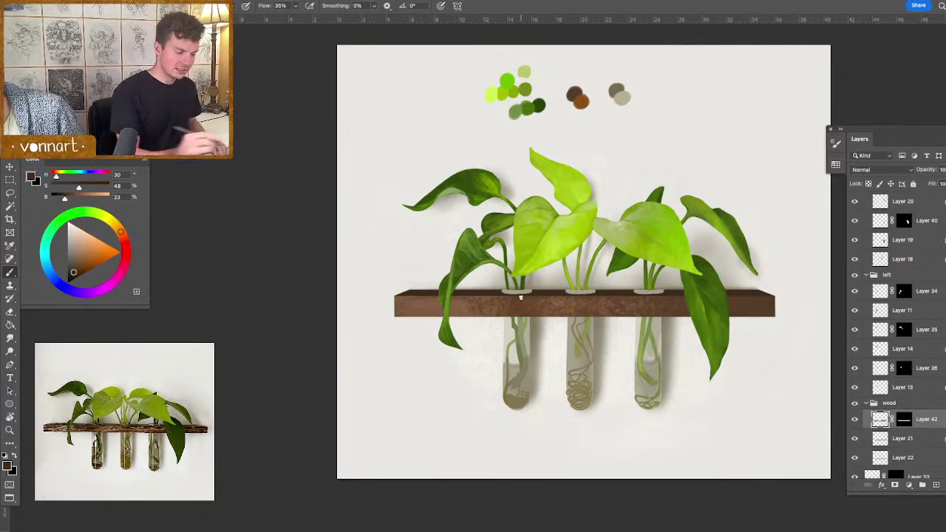
- Choose a speckled bristle brush and stroke horizontal wood grain across the shelf in sampled dark and mid-browns
{"action": "right_click", "coordinate": [648, 326]}
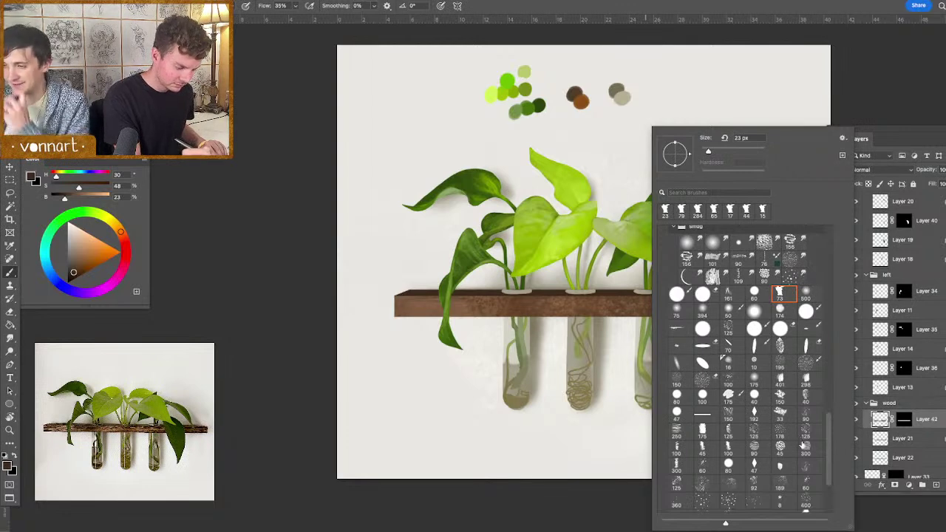
{"action": "left_click", "coordinate": [776, 434]}
{"action": "left_click", "coordinate": [569, 304]}
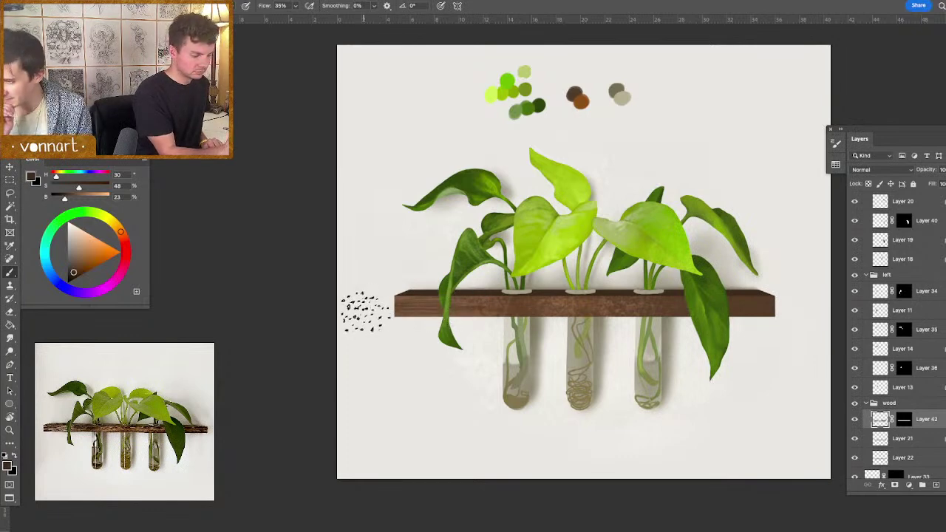
{"action": "left_click", "coordinate": [634, 305], "text": "alt"}
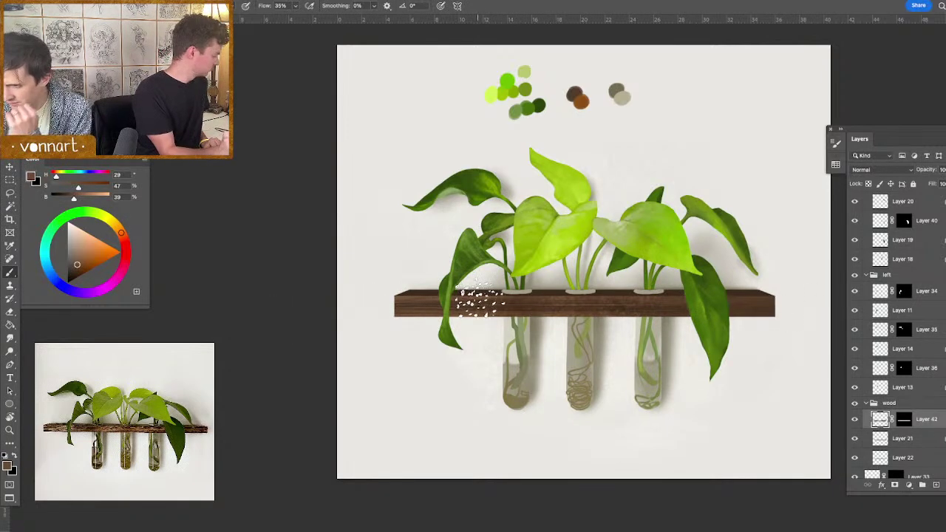
{"action": "left_click", "coordinate": [473, 293], "text": "alt"}
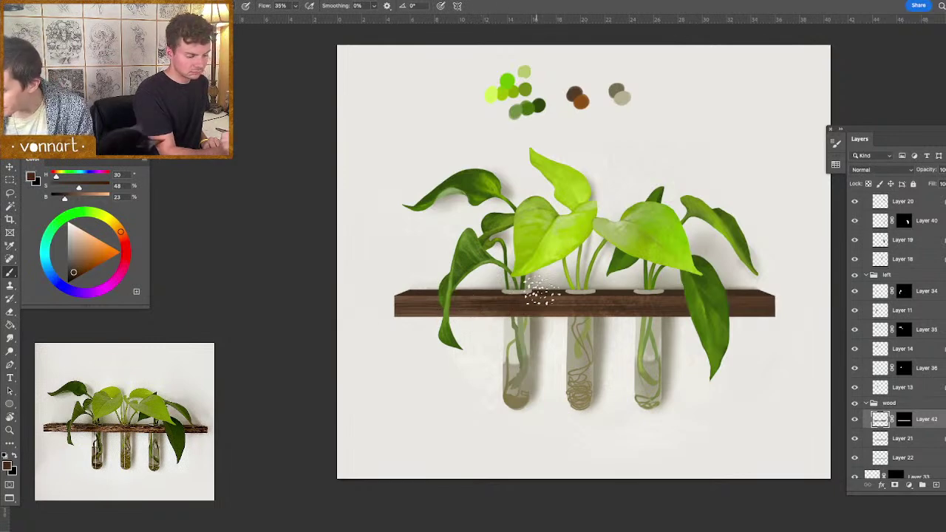
- Set the bristle brush's minimum diameter to 100% in its Shape Dynamics
{"action": "left_click", "coordinate": [836, 144]}
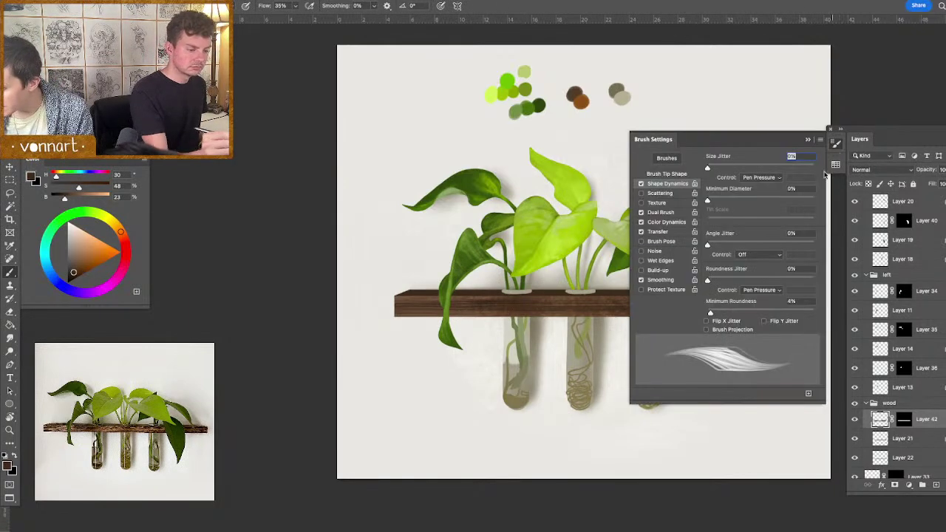
{"action": "left_click", "coordinate": [642, 184]}
{"action": "left_click", "coordinate": [669, 185]}
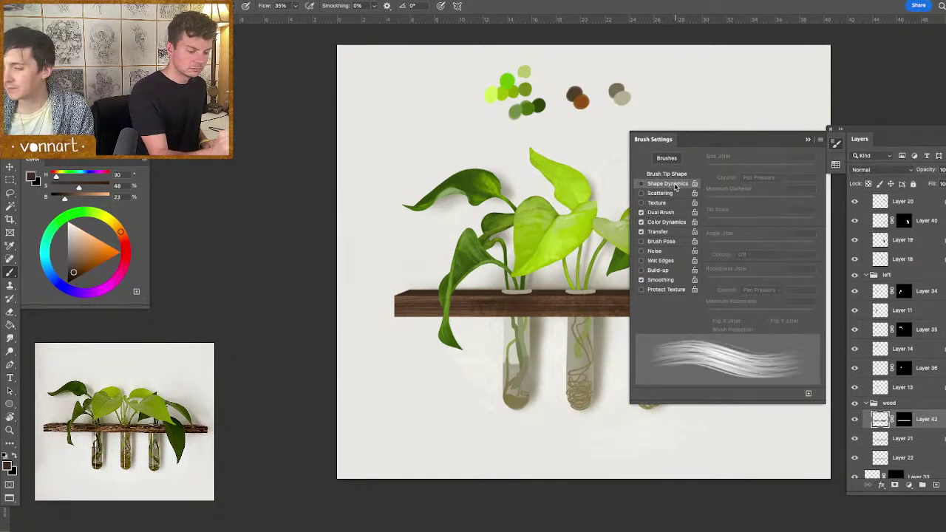
{"action": "left_click_drag", "start_coordinate": [708, 200], "coordinate": [826, 203]}
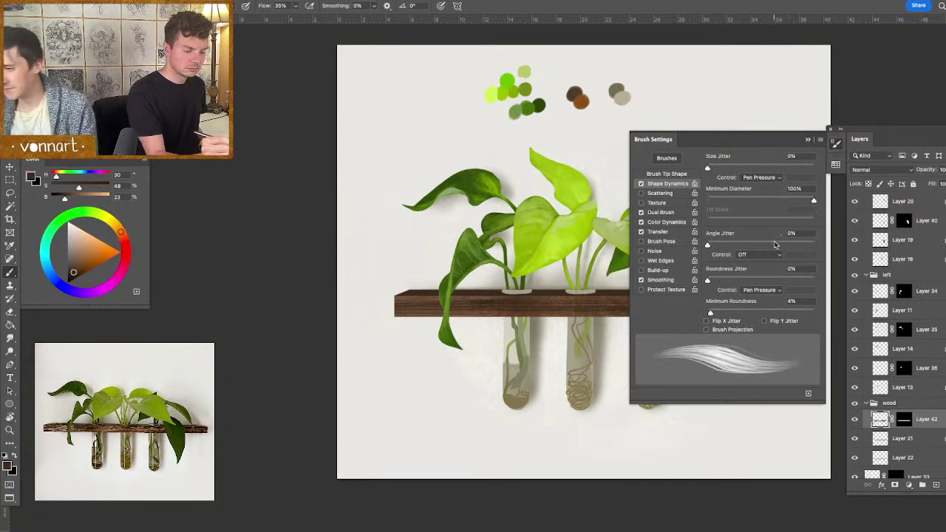
{"action": "left_click", "coordinate": [641, 213]}
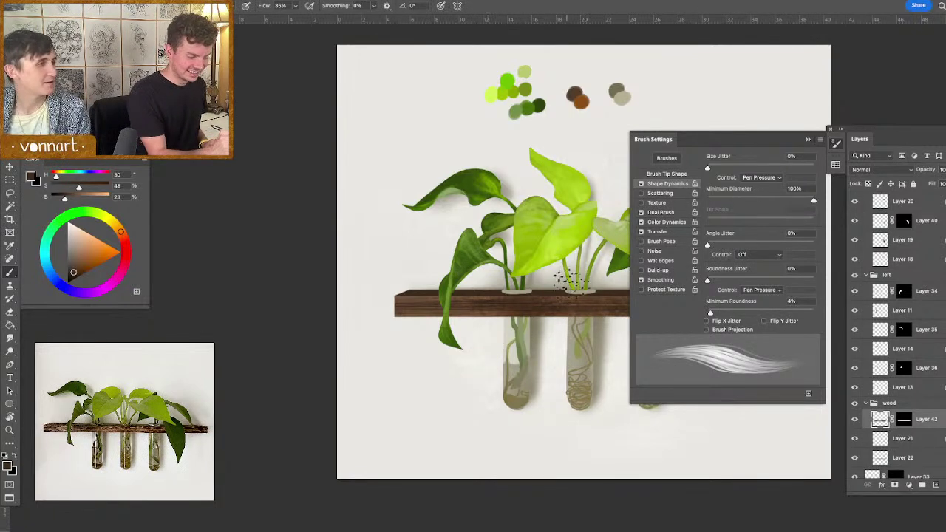
{"action": "left_click", "coordinate": [810, 140]}
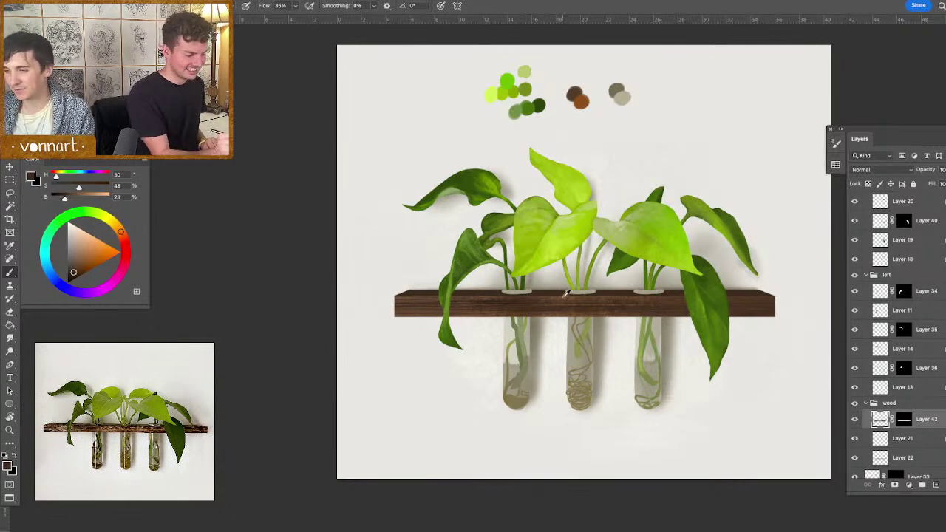
- Stroke horizontal wood grain across the shelf's front using the sampled orange-brown swatch and progressively lighter tans
{"action": "left_click", "coordinate": [579, 100], "text": "alt"}
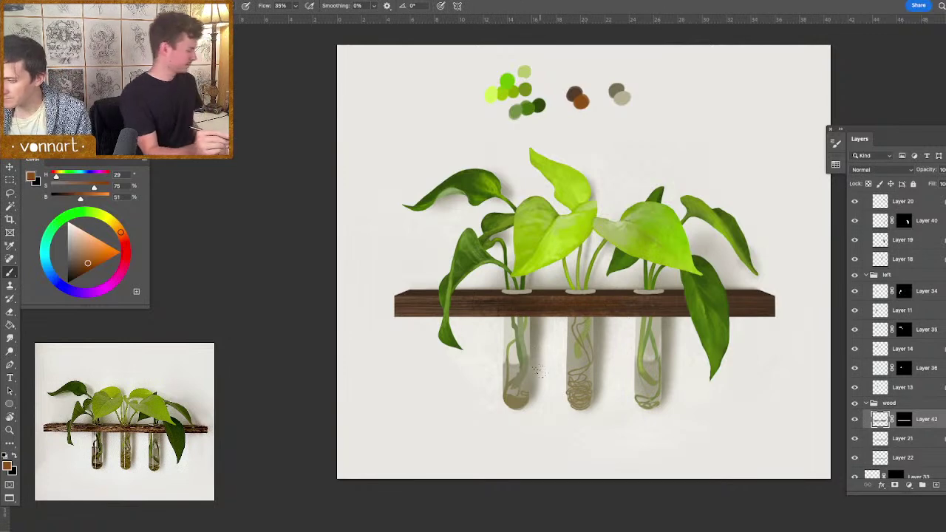
{"action": "mouse_move", "coordinate": [740, 314]}
{"action": "left_mouse_down"}
{"action": "mouse_move", "coordinate": [728, 310]}
{"action": "mouse_move", "coordinate": [737, 310]}
{"action": "left_mouse_up"}
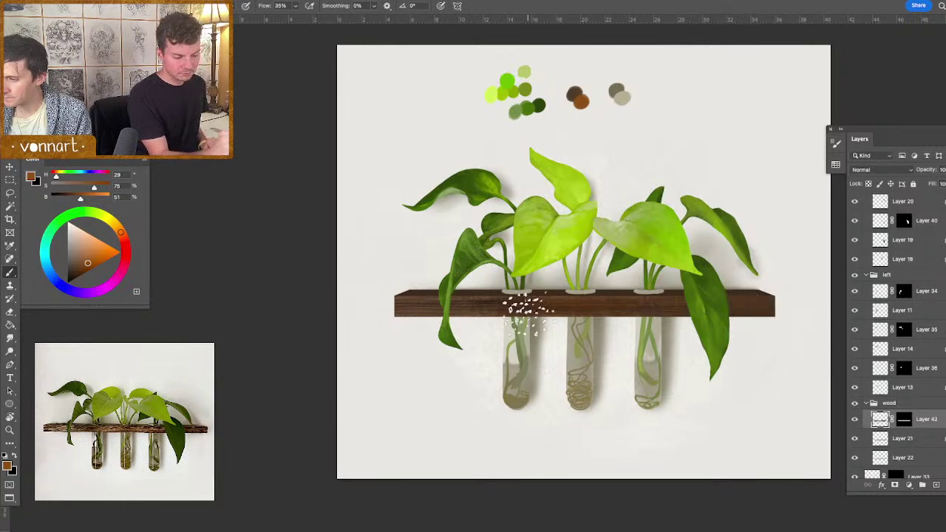
{"action": "left_click", "coordinate": [85, 251]}
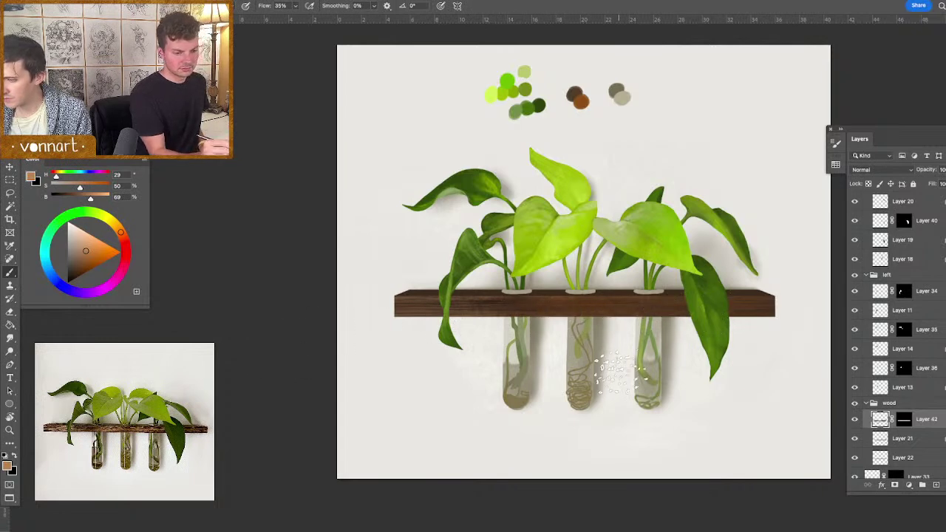
{"action": "left_click", "coordinate": [86, 240]}
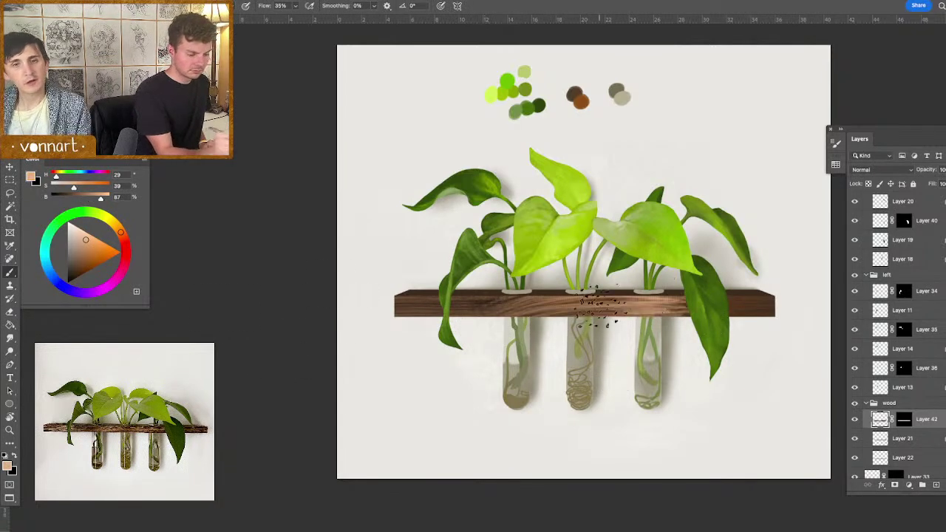
{"action": "left_click_drag", "start_coordinate": [459, 306], "coordinate": [479, 305]}
{"action": "left_click_drag", "start_coordinate": [625, 320], "coordinate": [609, 320]}
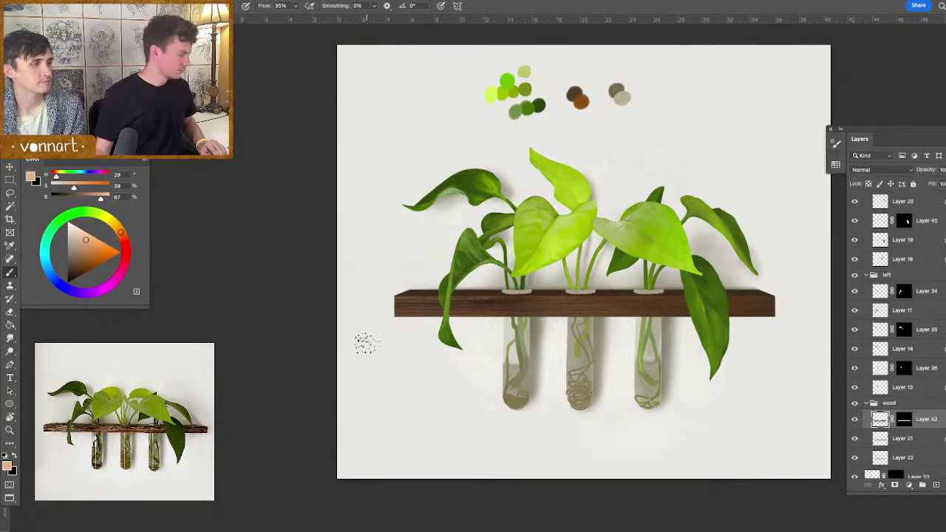
- Choose another speckled bristle brush, angled at 90°, and try a light-tan grain stroke across the shelf, undoing it
{"action": "right_click", "coordinate": [598, 277]}
{"action": "left_click", "coordinate": [698, 434]}
{"action": "left_click", "coordinate": [456, 351]}
{"action": "left_click_drag", "start_coordinate": [463, 312], "coordinate": [669, 302]}
{"action": "key", "text": "super+z"}
{"action": "key", "text": "super+shift+z"}
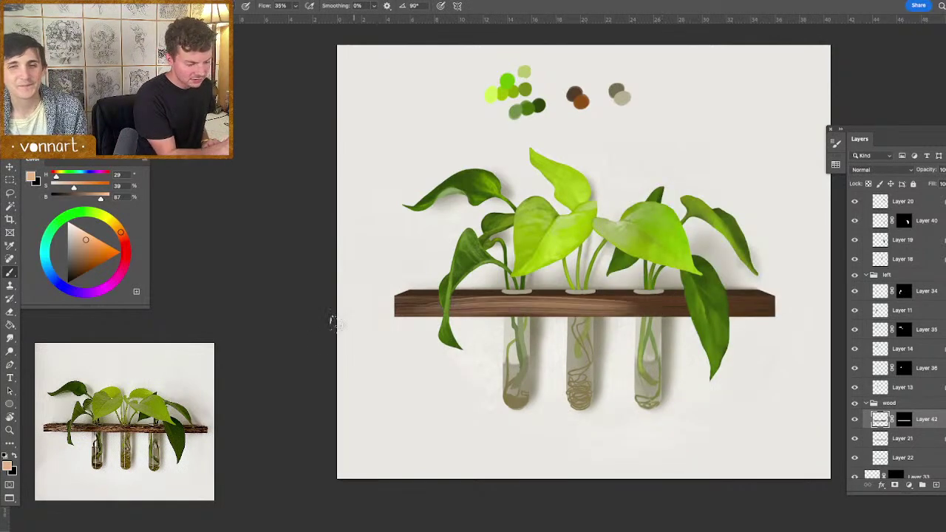
{"action": "key", "text": "super+z"}
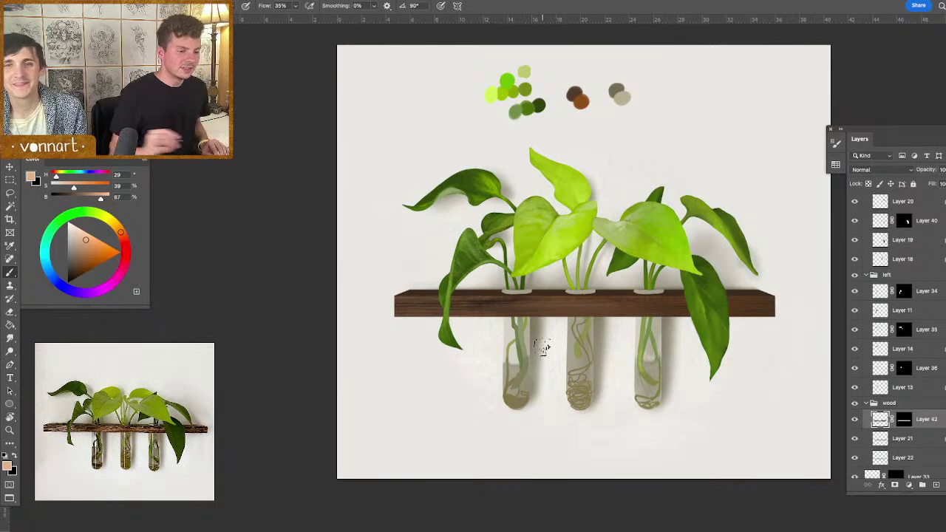
- Turn off the bristle brush's Shape Dynamics and stroke light-tan grain across the shelf's front
{"action": "left_click", "coordinate": [836, 143]}
{"action": "left_click", "coordinate": [642, 184]}
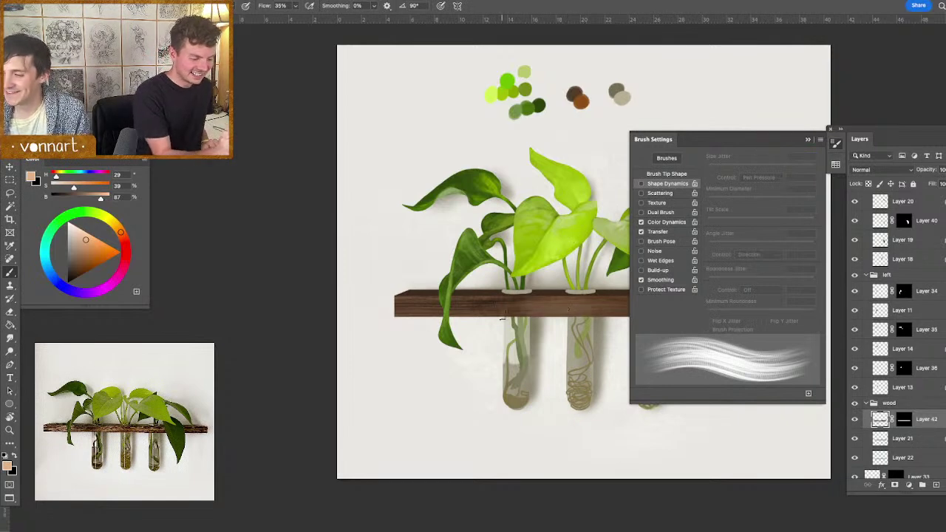
{"action": "left_click", "coordinate": [807, 140]}
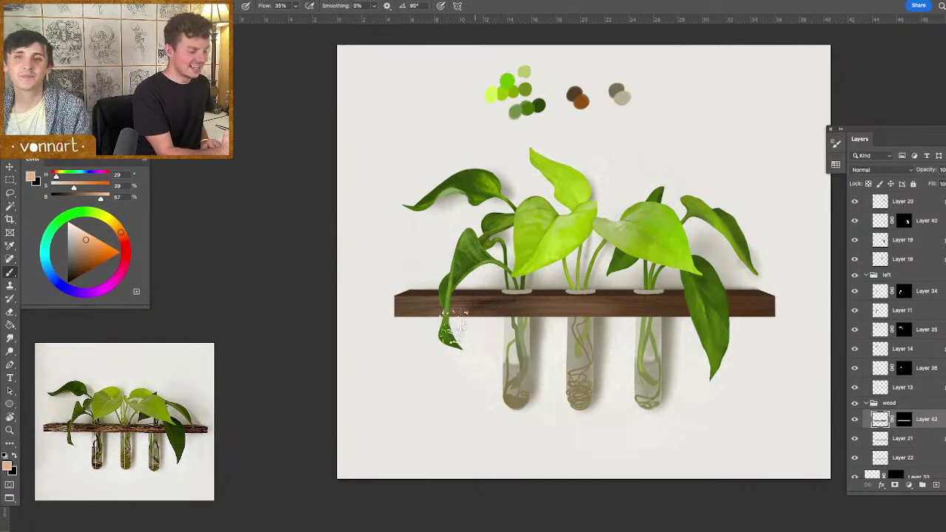
{"action": "left_click_drag", "start_coordinate": [567, 320], "coordinate": [557, 319]}
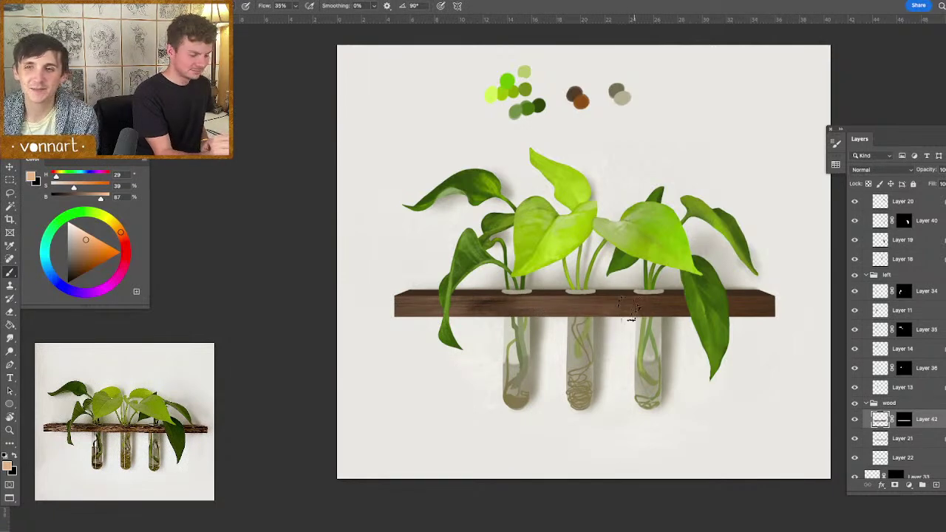
- Brush mid-tan grain (H 29, S 57, B 77) across the shelf's front and compare it with Layer 42 hidden and shown
{"action": "left_click", "coordinate": [91, 248]}
{"action": "left_click", "coordinate": [90, 250]}
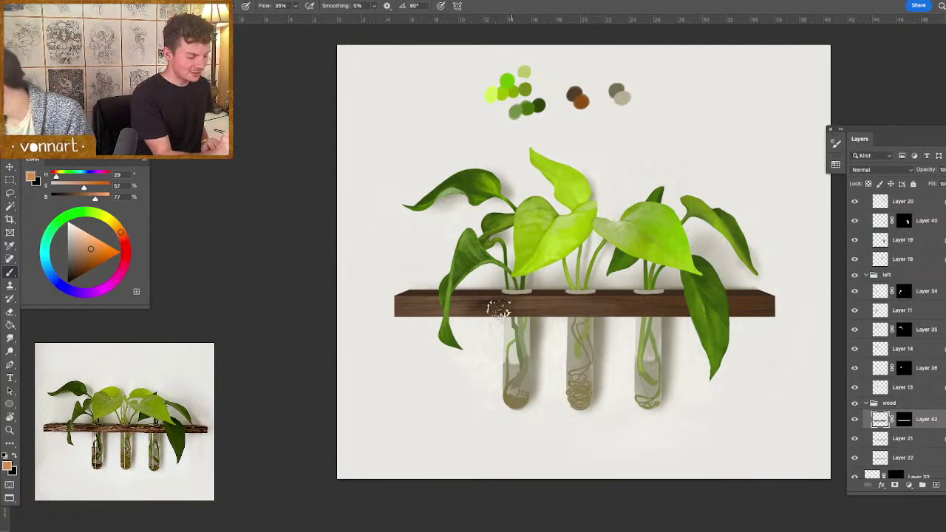
{"action": "left_click_drag", "start_coordinate": [590, 311], "coordinate": [580, 310]}
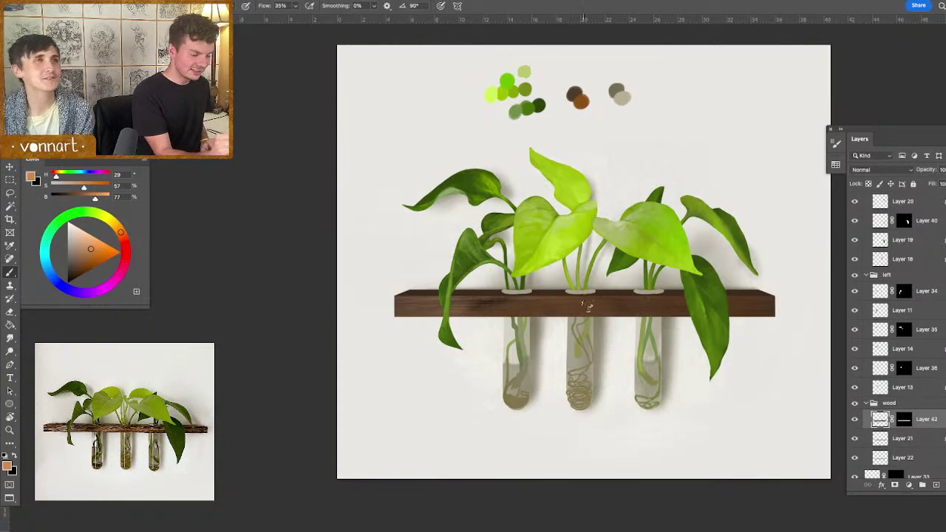
{"action": "mouse_move", "coordinate": [687, 308]}
{"action": "left_mouse_down"}
{"action": "mouse_move", "coordinate": [671, 305]}
{"action": "mouse_move", "coordinate": [686, 305]}
{"action": "left_mouse_up"}
{"action": "key", "text": "super+z"}
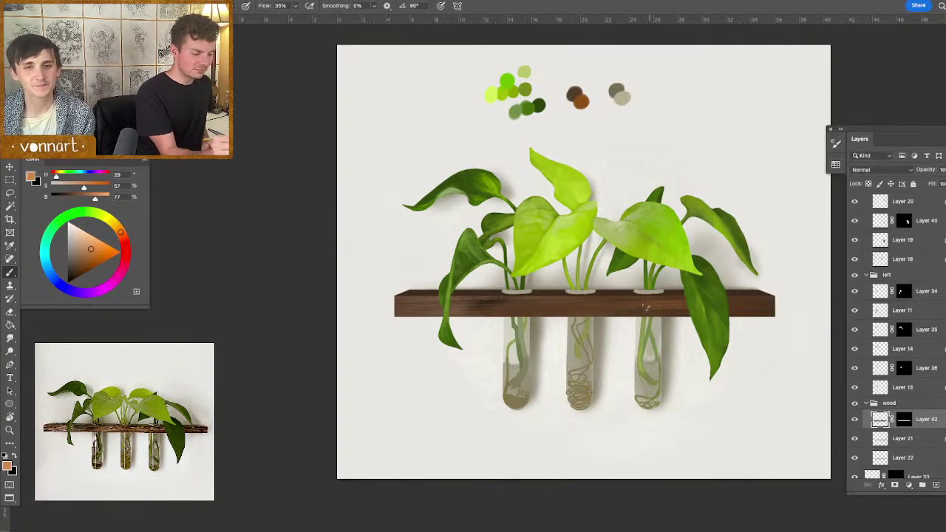
{"action": "left_click_drag", "start_coordinate": [557, 312], "coordinate": [523, 312]}
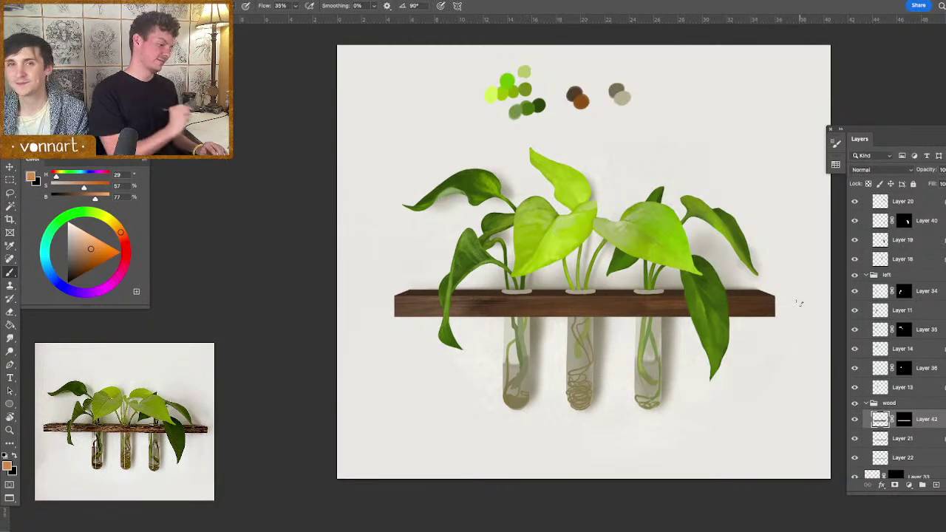
{"action": "left_click", "coordinate": [855, 419]}
{"action": "left_click", "coordinate": [855, 419]}
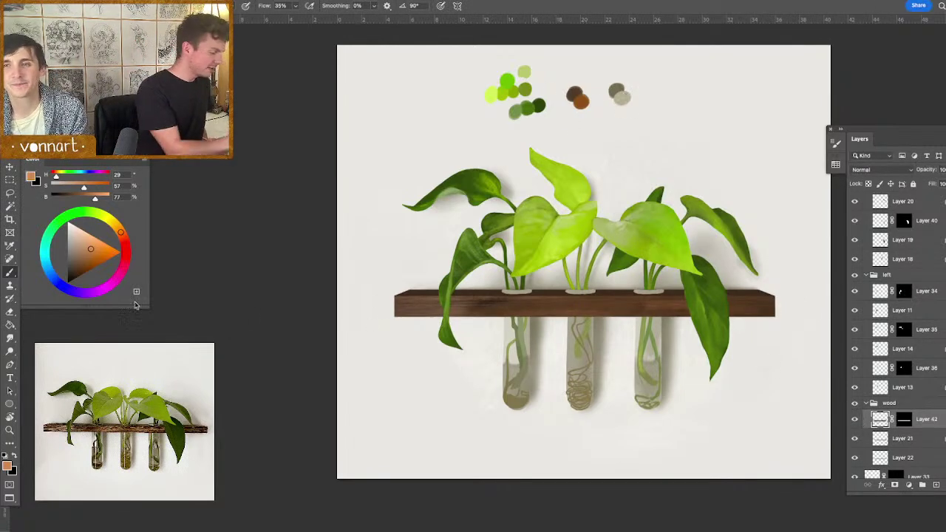
- Pick a pale cream (H 29, S 16, B 98) and try two other brushes on the shelf's left part, undoing their strokes
{"action": "left_click", "coordinate": [76, 228]}
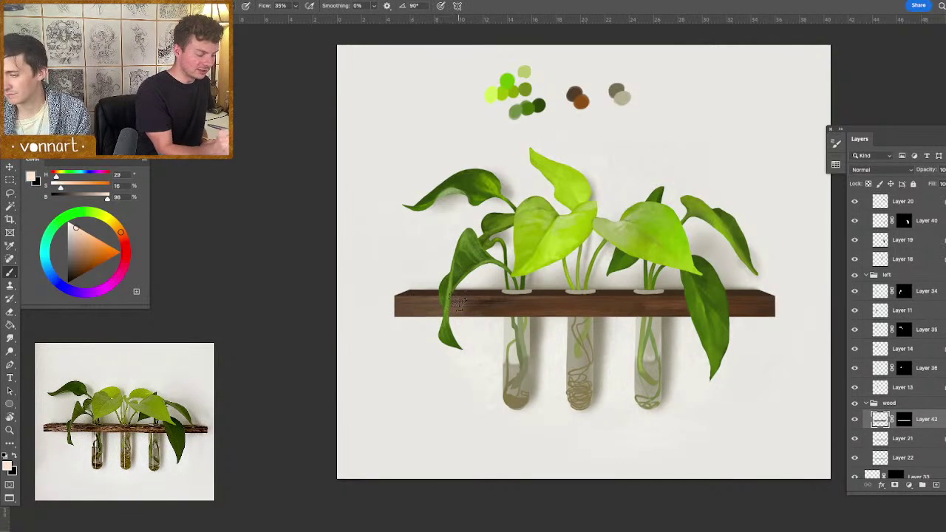
{"action": "right_click", "coordinate": [515, 341]}
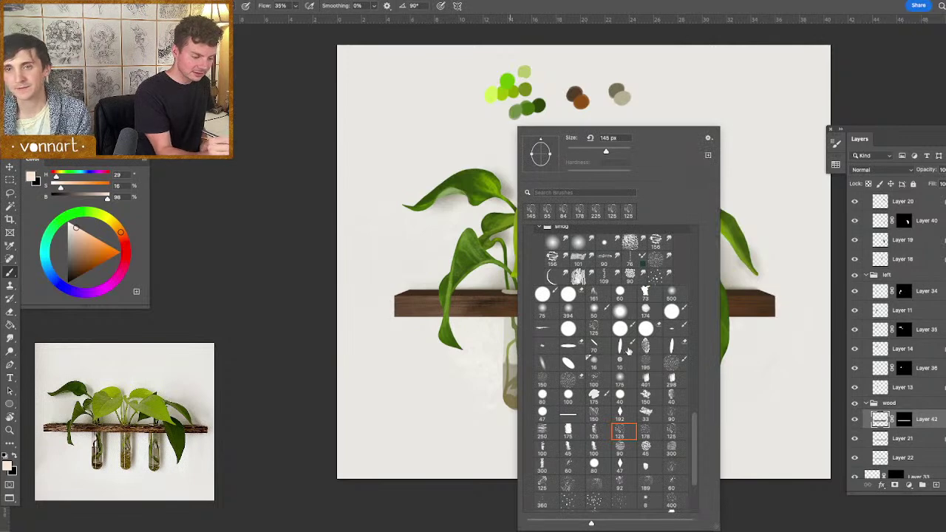
{"action": "left_click", "coordinate": [545, 327]}
{"action": "mouse_move", "coordinate": [476, 305]}
{"action": "left_mouse_down"}
{"action": "mouse_move", "coordinate": [403, 310]}
{"action": "mouse_move", "coordinate": [544, 305]}
{"action": "mouse_move", "coordinate": [415, 313]}
{"action": "left_mouse_up"}
{"action": "key", "text": "super+z"}
{"action": "key", "text": "super+z"}
{"action": "right_click", "coordinate": [504, 323]}
{"action": "left_click", "coordinate": [531, 344]}
{"action": "key", "text": "super+z"}
{"action": "left_click_drag", "start_coordinate": [490, 311], "coordinate": [400, 309]}
{"action": "key", "text": "super+z"}
- Choose the streaky fine-line brush and paint pale cream grain on the left part of the shelf's front
{"action": "right_click", "coordinate": [548, 334]}
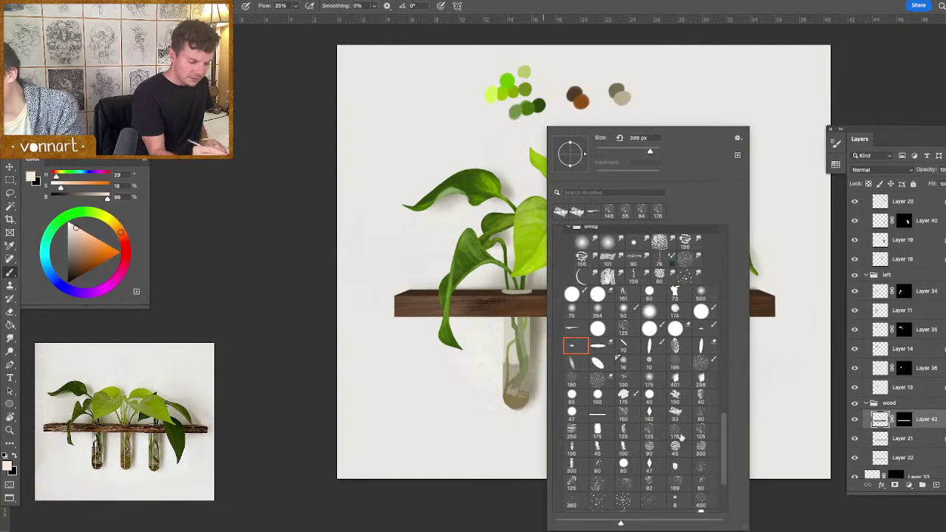
{"action": "left_click", "coordinate": [571, 432]}
{"action": "left_click", "coordinate": [498, 304]}
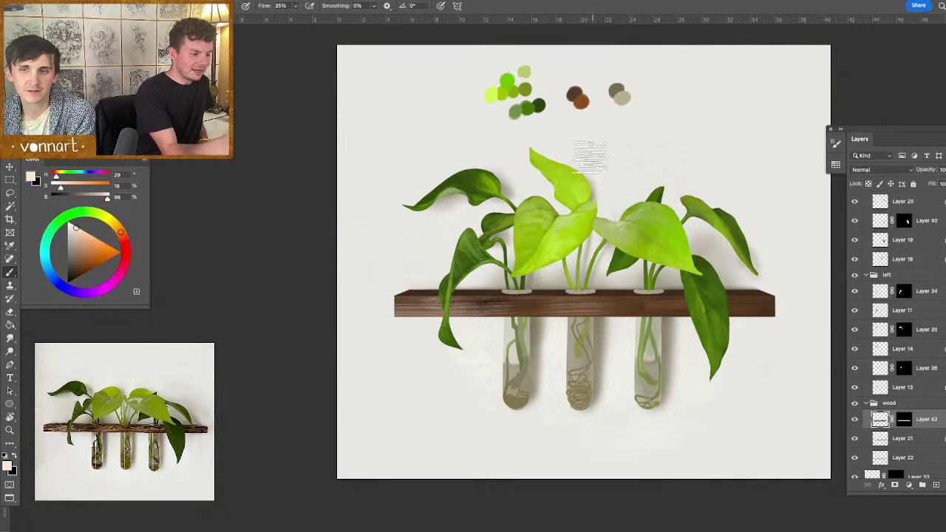
- Brush streaky orange-tan grain (H 29, S 61, B 82) over the middle and right parts of the shelf's front
{"action": "left_click", "coordinate": [583, 99], "text": "alt"}
{"action": "left_click", "coordinate": [94, 249]}
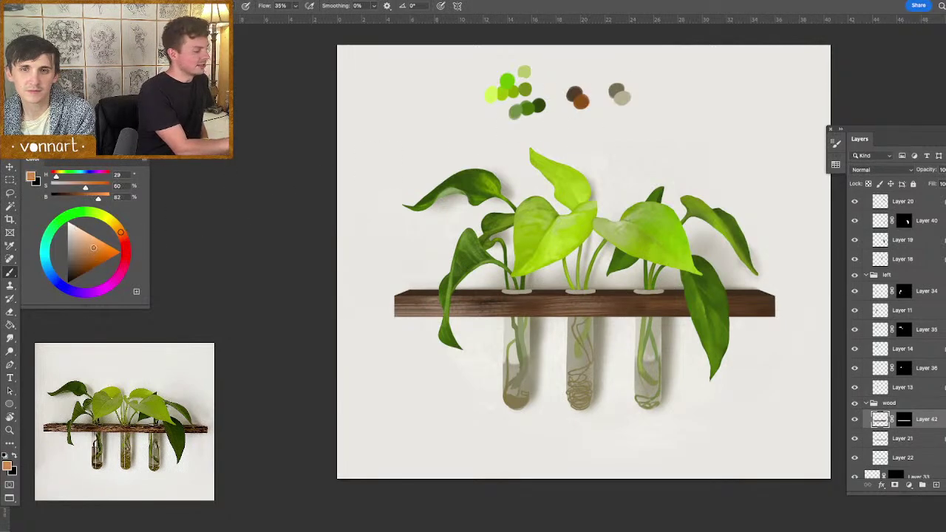
{"action": "left_click_drag", "start_coordinate": [622, 316], "coordinate": [612, 316]}
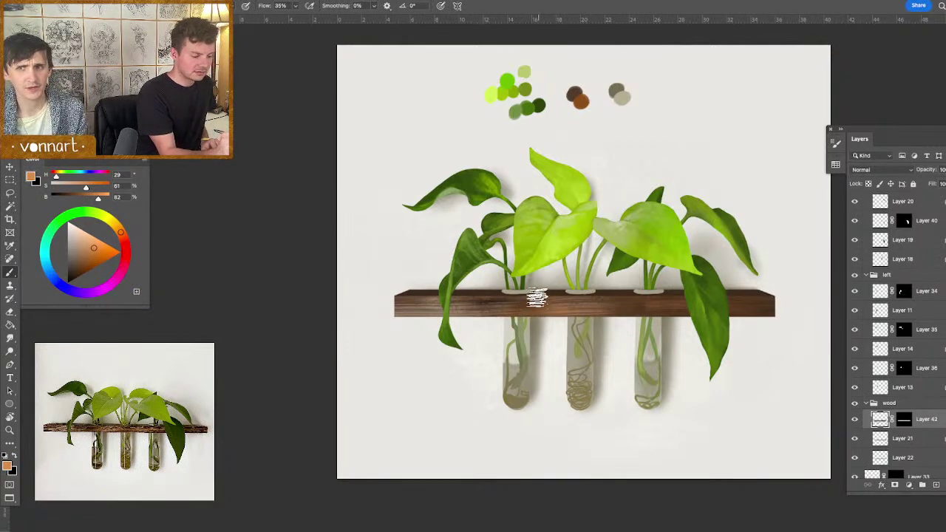
{"action": "left_click_drag", "start_coordinate": [664, 313], "coordinate": [655, 314]}
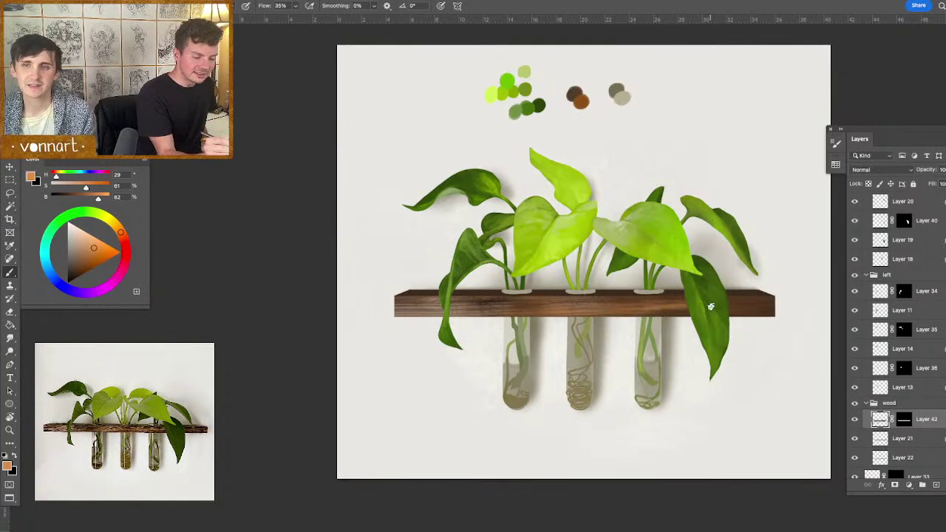
{"action": "mouse_move", "coordinate": [765, 306]}
{"action": "left_mouse_down"}
{"action": "mouse_move", "coordinate": [698, 308]}
{"action": "mouse_move", "coordinate": [729, 299]}
{"action": "mouse_move", "coordinate": [733, 308]}
{"action": "mouse_move", "coordinate": [717, 306]}
{"action": "mouse_move", "coordinate": [772, 307]}
{"action": "left_mouse_up"}
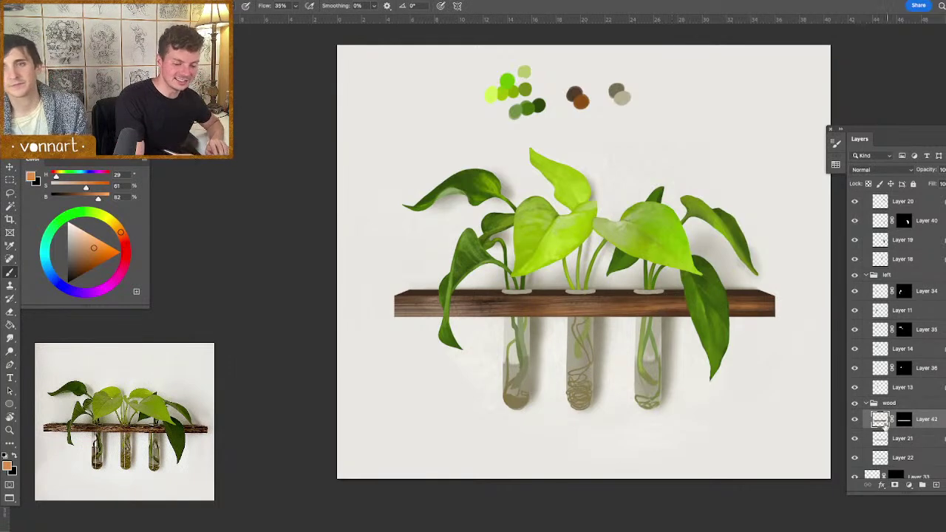
- Check Layer 22 by toggling its visibility, and create a new layer above it masked to the shelf's top surface
{"action": "left_click", "coordinate": [856, 457]}
{"action": "left_click", "coordinate": [855, 457]}
{"action": "left_click", "coordinate": [917, 457]}
{"action": "left_click", "coordinate": [936, 485]}
{"action": "left_click", "coordinate": [896, 485]}
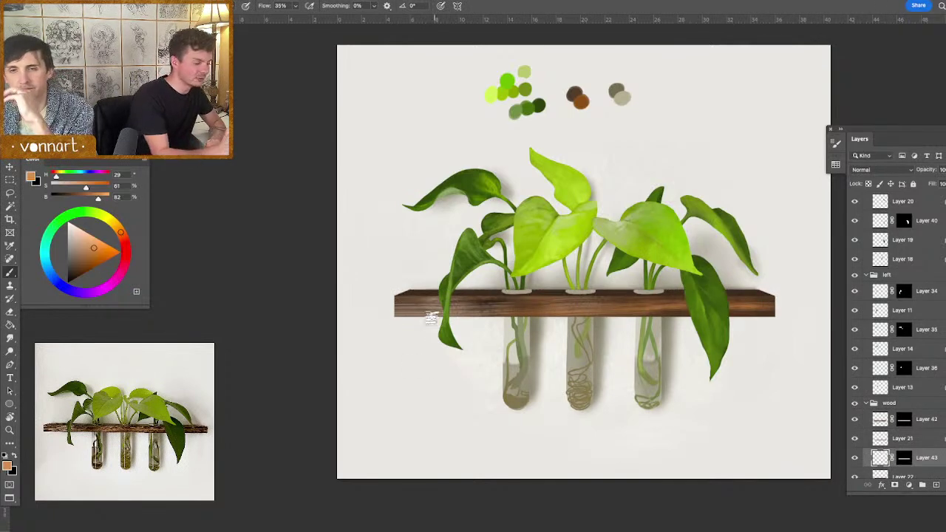
- Brush the shelf's top surface with a sampled greyish brown at the left end and sampled leaf green beneath the plants
{"action": "left_click", "coordinate": [422, 306], "text": "alt"}
{"action": "left_click_drag", "start_coordinate": [419, 309], "coordinate": [420, 306]}
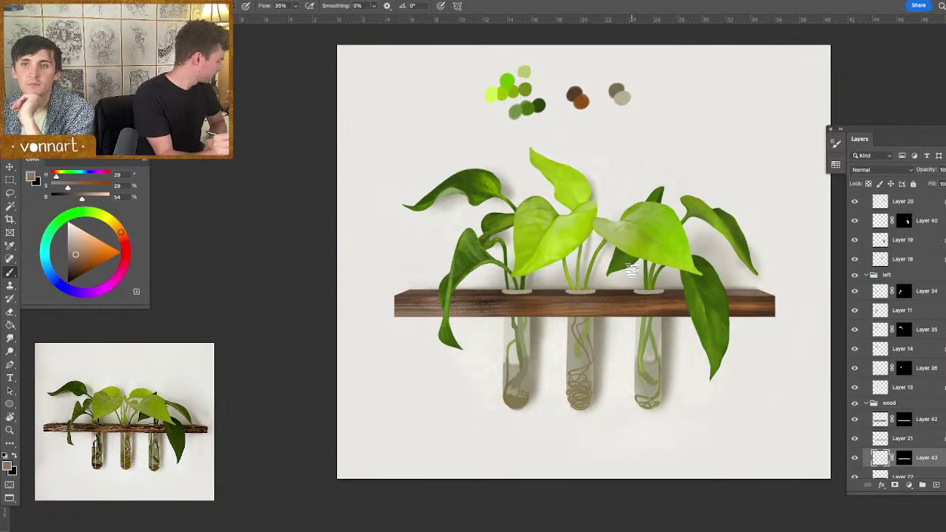
{"action": "left_click", "coordinate": [654, 258], "text": "alt"}
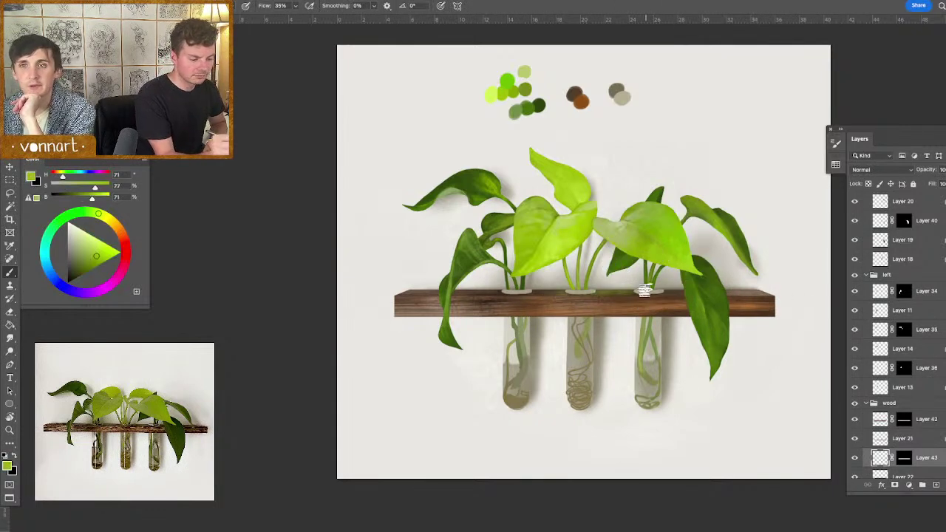
{"action": "left_click_drag", "start_coordinate": [612, 291], "coordinate": [481, 295]}
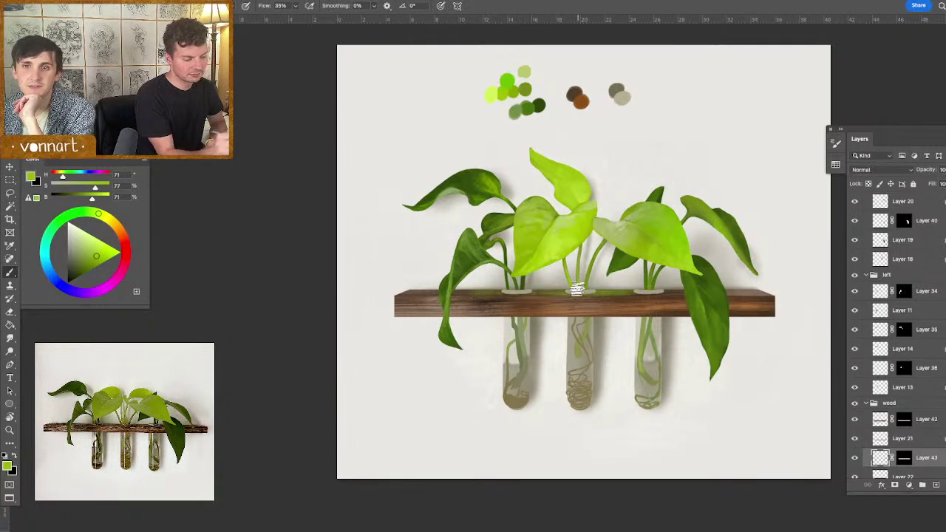
- Stroke sampled dark browns over the shelf's top surface to add grain and tone down the green
{"action": "left_click", "coordinate": [463, 290], "text": "alt"}
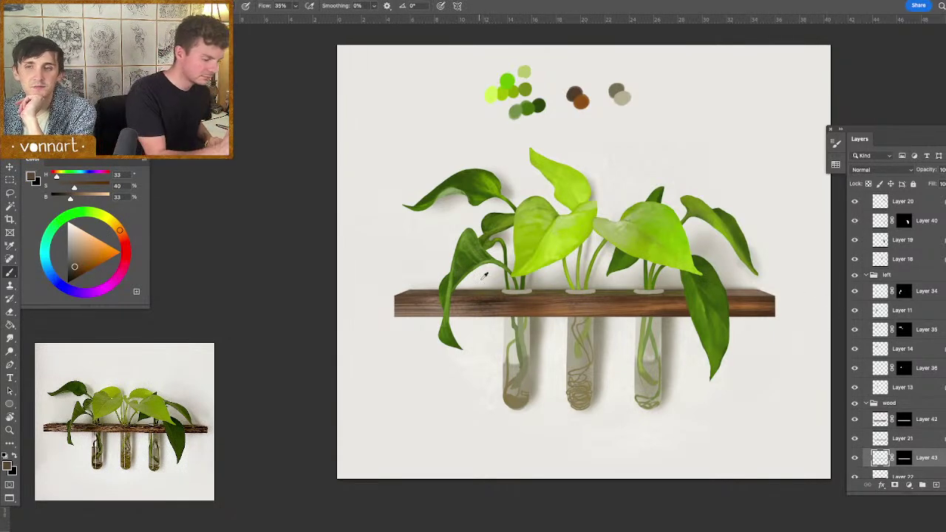
{"action": "left_click", "coordinate": [575, 95], "text": "alt"}
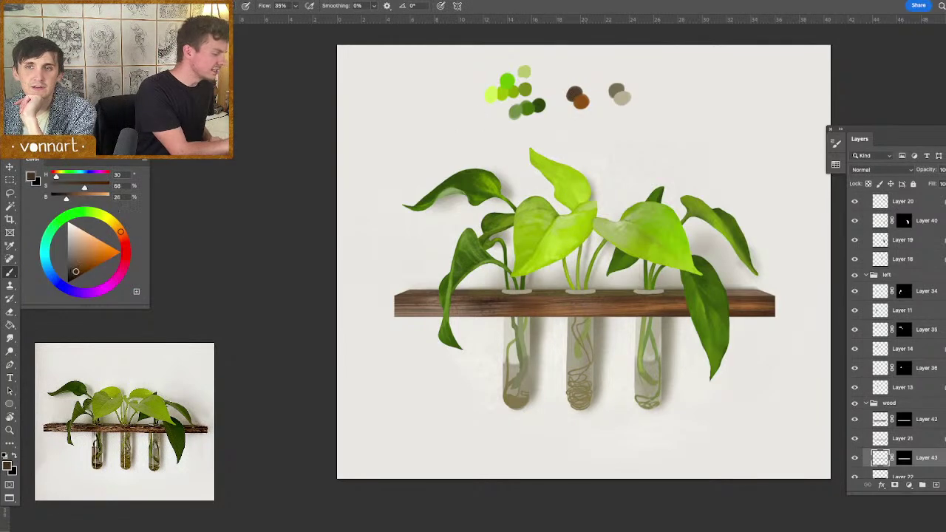
{"action": "left_click_drag", "start_coordinate": [465, 301], "coordinate": [460, 302]}
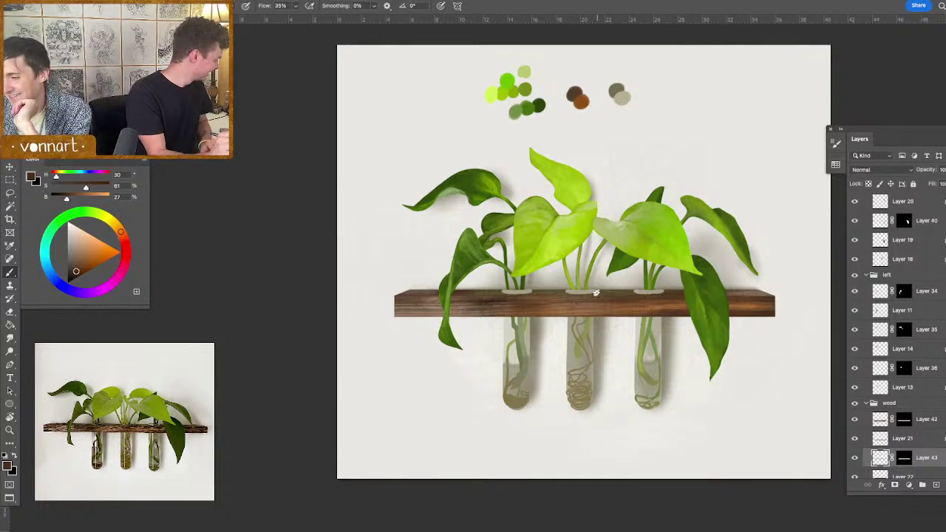
- Create a new layer above Layer 42, masked to the shelf's front, and brush dark-brown strokes near its middle
{"action": "left_click", "coordinate": [878, 422]}
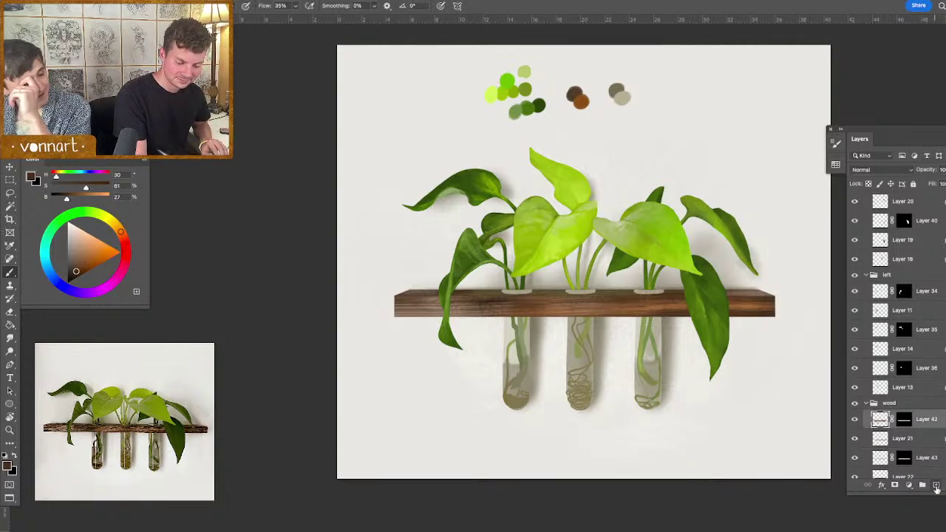
{"action": "left_click", "coordinate": [935, 488]}
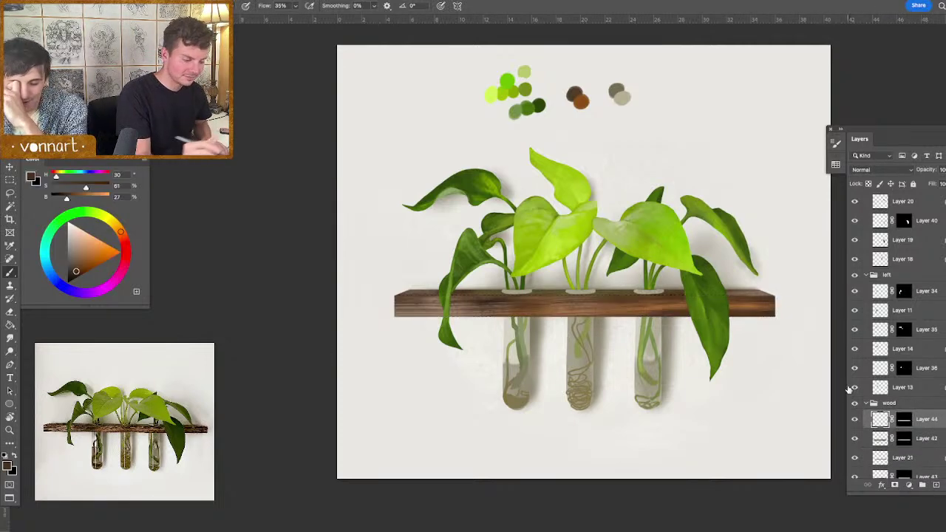
{"action": "left_click_drag", "start_coordinate": [568, 309], "coordinate": [563, 310]}
- Pick a near-white warm tone and paint small highlights on the left part of the shelf's front and its upper edge
{"action": "left_click_drag", "start_coordinate": [78, 248], "coordinate": [72, 223]}
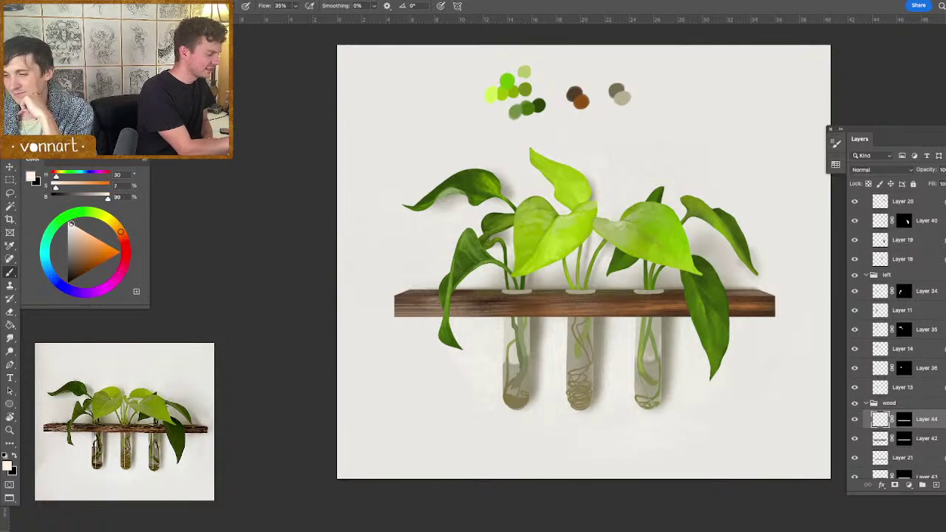
{"action": "left_click_drag", "start_coordinate": [447, 304], "coordinate": [445, 311]}
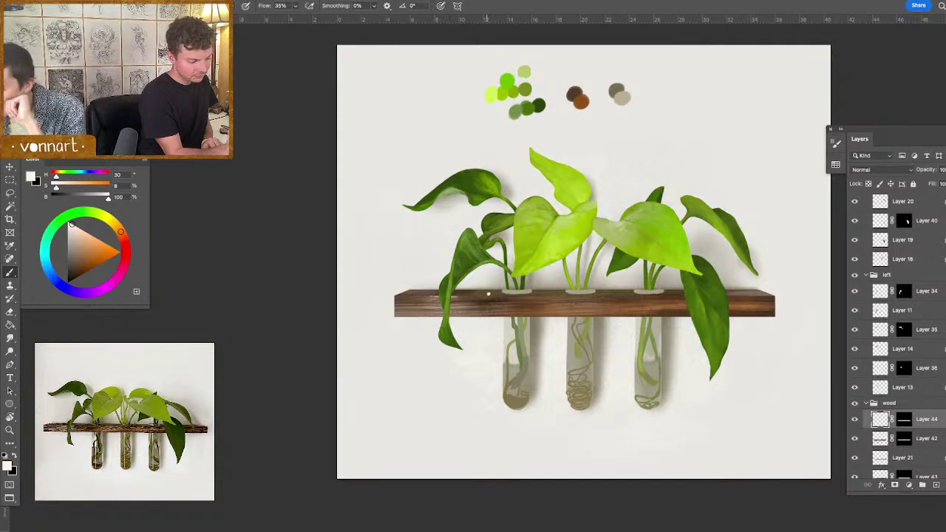
{"action": "left_click_drag", "start_coordinate": [440, 309], "coordinate": [443, 304]}
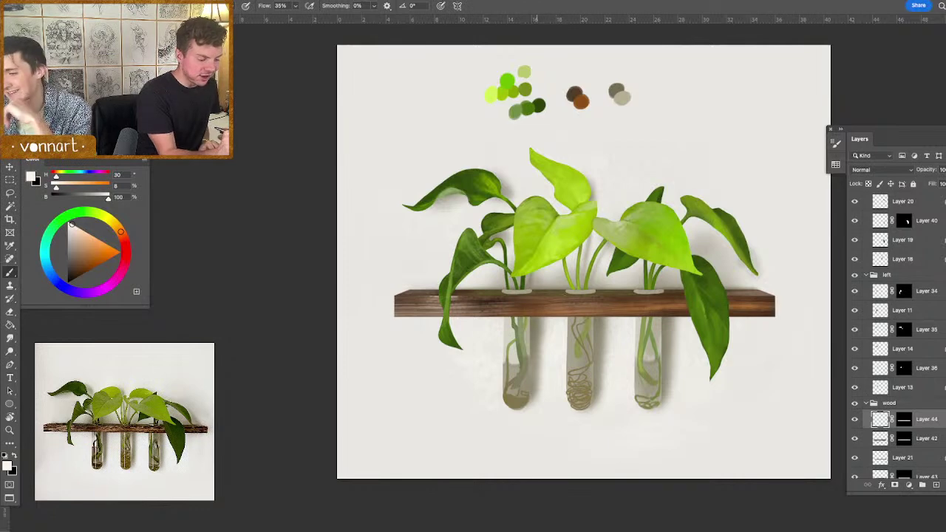
- Paint fine near-white highlights along the shelf's front and upper edge between the left and middle tubes
{"action": "left_click_drag", "start_coordinate": [547, 297], "coordinate": [527, 298]}
{"action": "key", "text": "super+z"}
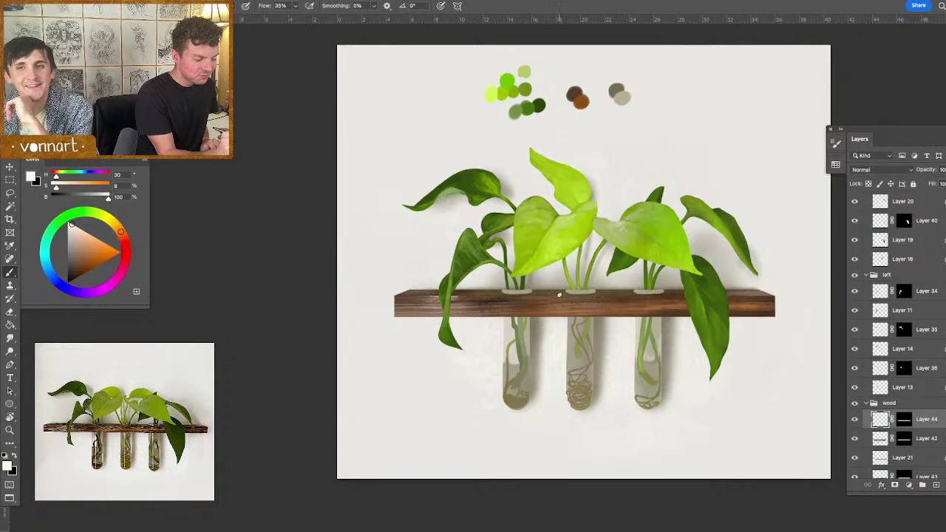
{"action": "left_click_drag", "start_coordinate": [543, 299], "coordinate": [540, 296]}
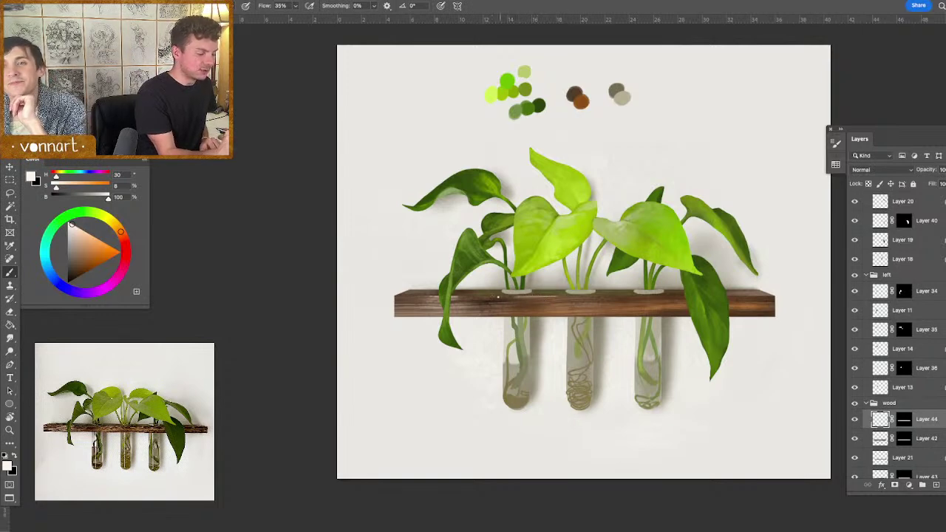
{"action": "left_click_drag", "start_coordinate": [557, 305], "coordinate": [556, 306]}
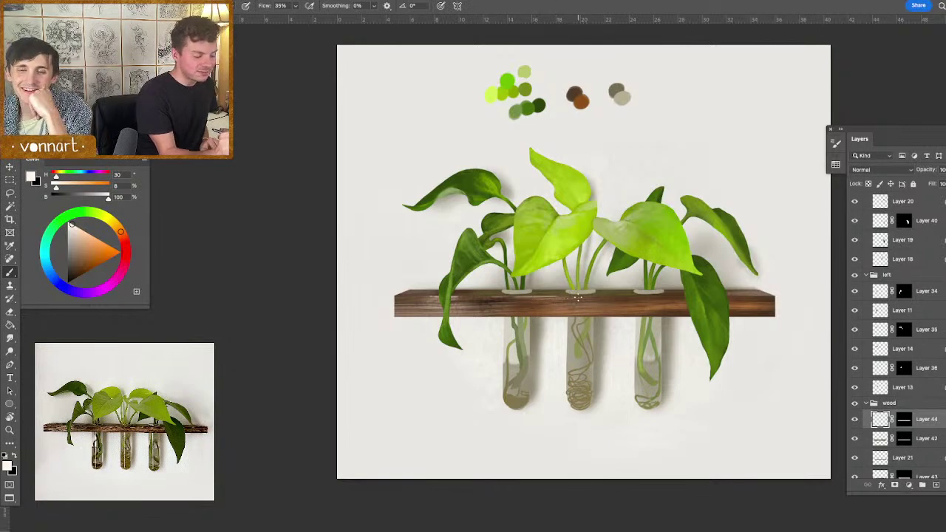
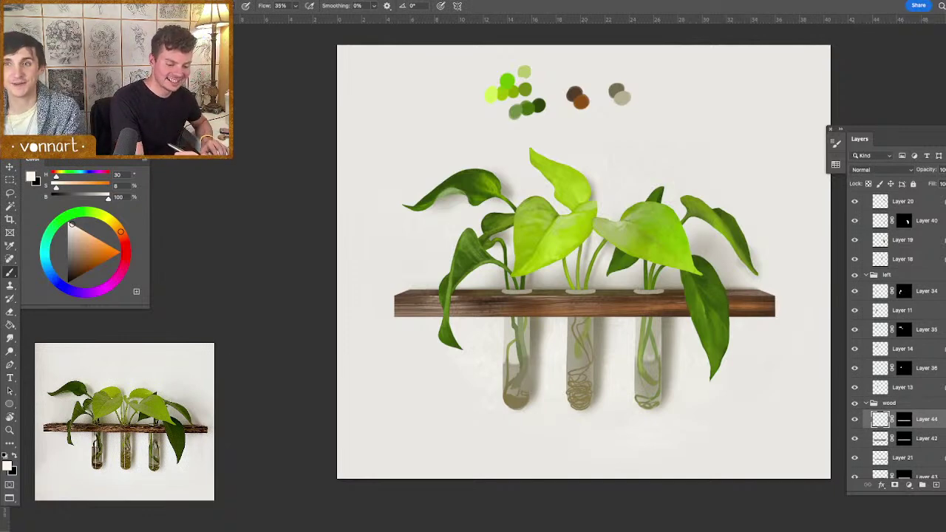
- Select Layer 33, the test-tube glass layer, and choose a round brush preset
{"action": "scroll", "coordinate": [899, 340], "scroll_direction": "down", "scroll_amount": 5}
{"action": "left_click", "coordinate": [856, 362]}
{"action": "left_click", "coordinate": [855, 361]}
{"action": "left_click", "coordinate": [876, 364]}
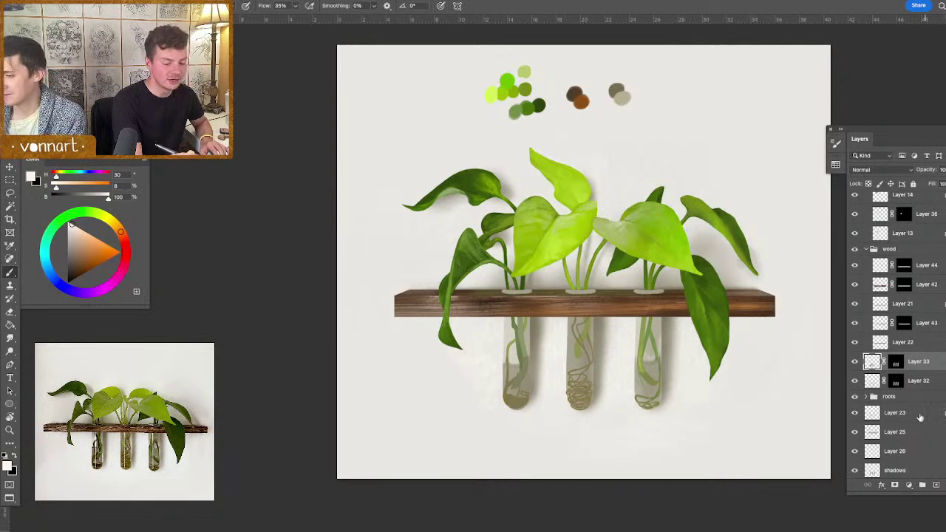
{"action": "right_click", "coordinate": [751, 392]}
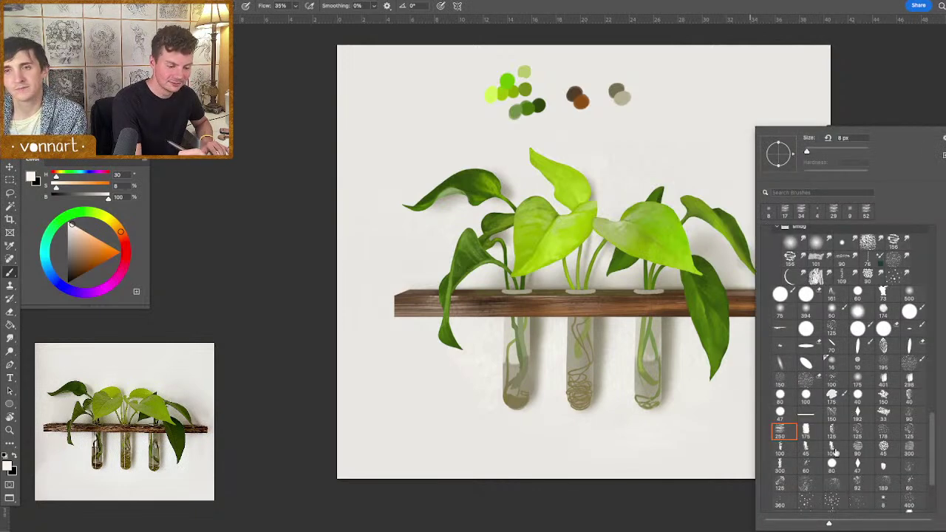
{"action": "double_click", "coordinate": [782, 295]}
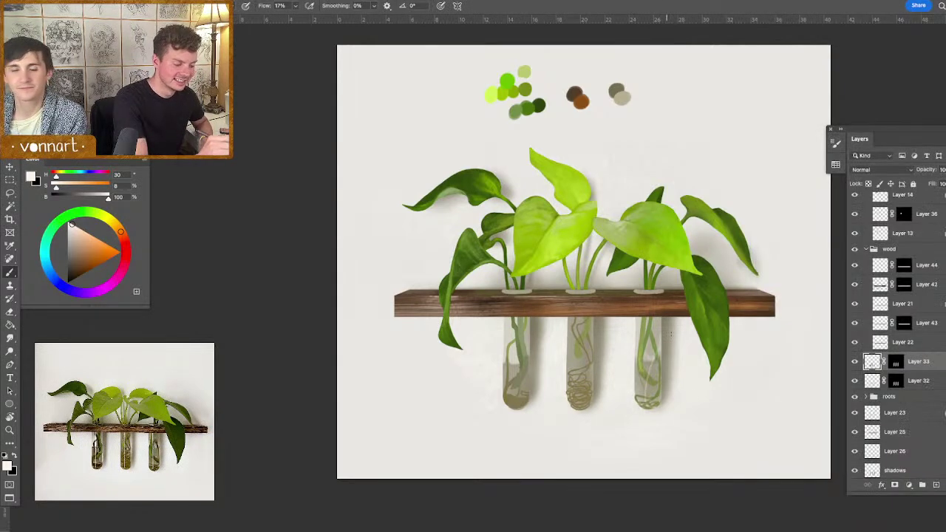
- Try near-white strokes down the right test tube, undo them and sample the dark grey palette swatch
{"action": "key", "text": "super+z"}
{"action": "left_click_drag", "start_coordinate": [659, 370], "coordinate": [657, 370]}
{"action": "left_click_drag", "start_coordinate": [643, 362], "coordinate": [652, 342]}
{"action": "key", "text": "super+z"}
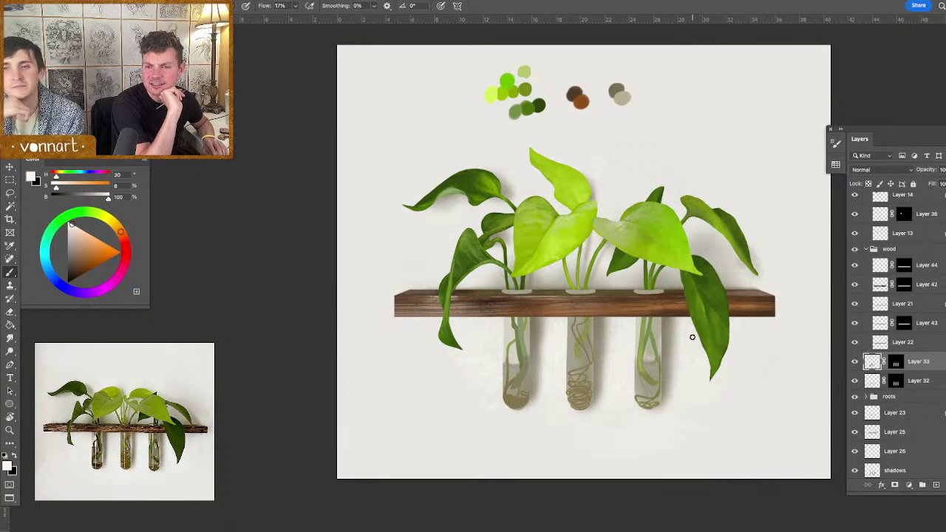
{"action": "left_click_drag", "start_coordinate": [645, 310], "coordinate": [643, 405]}
{"action": "key", "text": "super+z"}
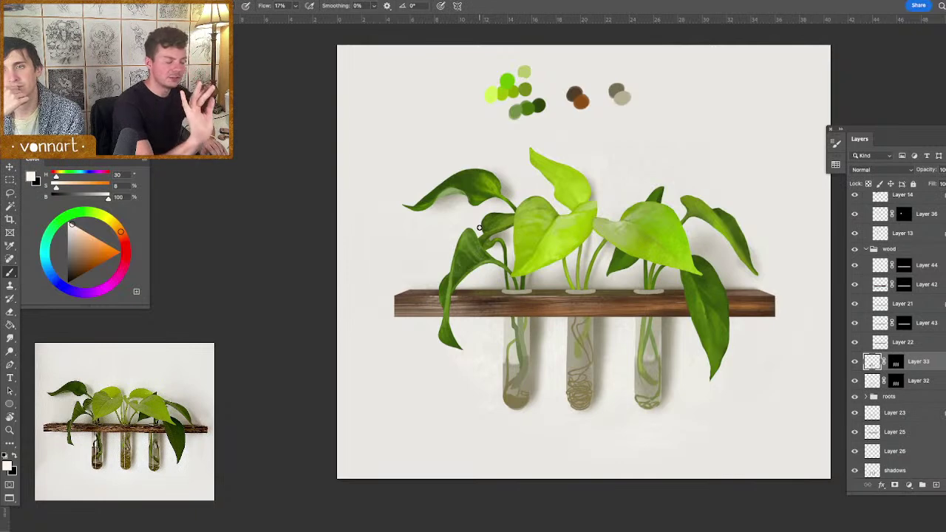
{"action": "left_click", "coordinate": [614, 86], "text": "alt"}
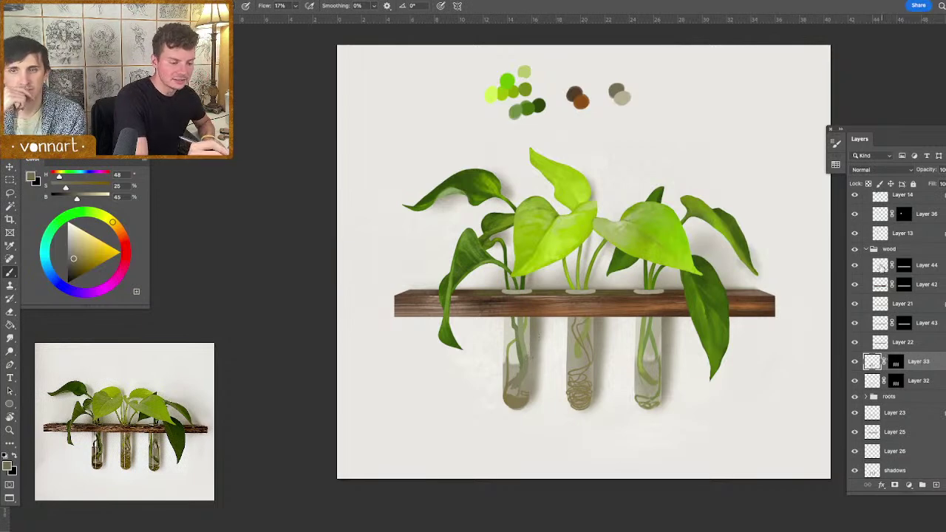
- Collapse the middle, right, left and wood layer groups
{"action": "scroll", "coordinate": [870, 253], "scroll_direction": "up", "scroll_amount": 6}
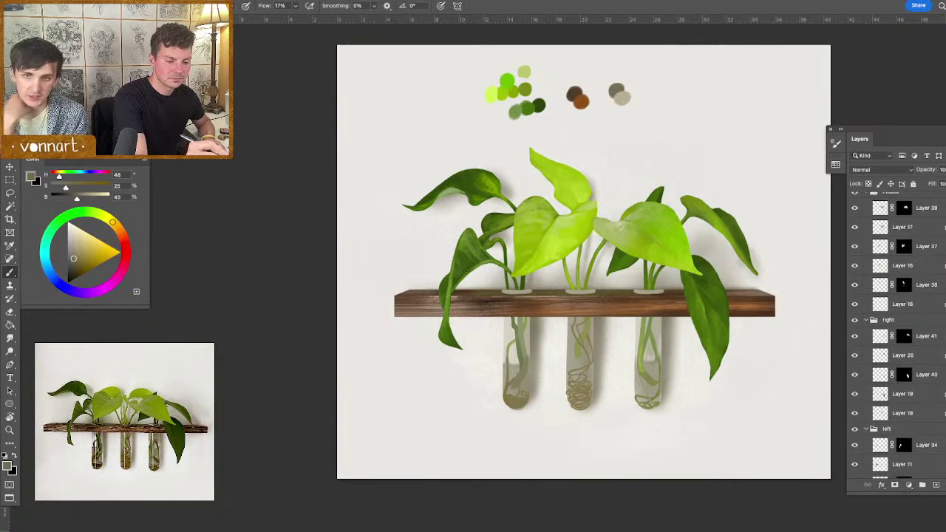
{"action": "left_click", "coordinate": [869, 250]}
{"action": "left_click", "coordinate": [868, 263]}
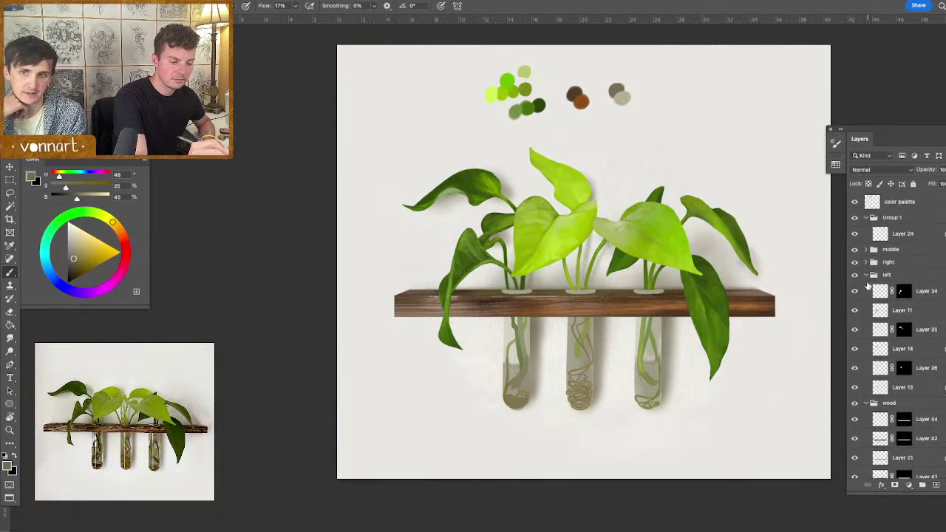
{"action": "left_click", "coordinate": [867, 275]}
{"action": "left_click", "coordinate": [868, 288]}
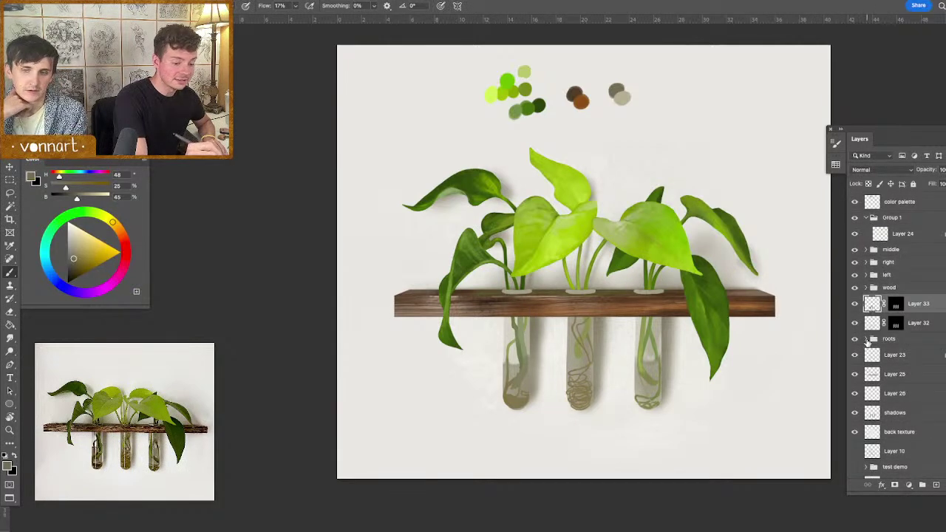
- Create a new layer above the middle group and name it details
{"action": "left_click", "coordinate": [904, 252]}
{"action": "left_click", "coordinate": [936, 485]}
{"action": "double_click", "coordinate": [897, 253]}
{"action": "type", "text": "details"}
{"action": "key", "text": "Return"}
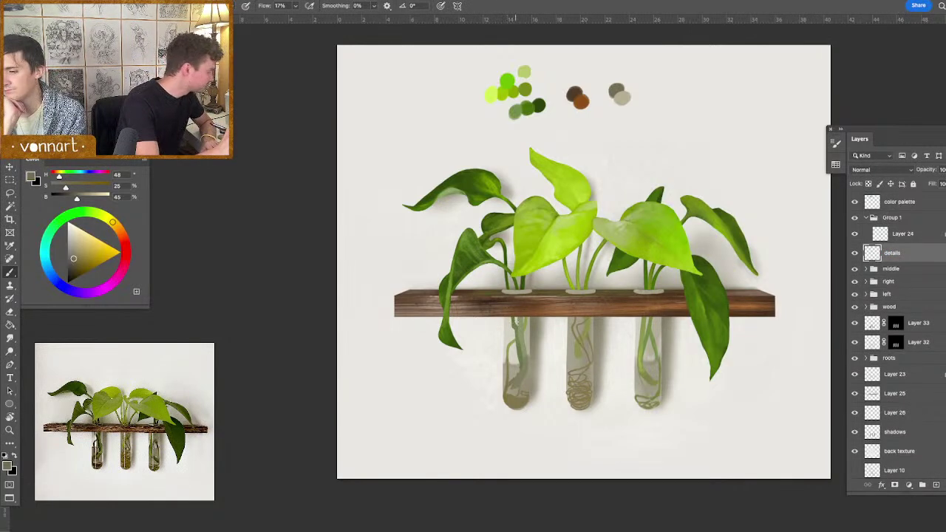
- Try a sampled grey stroke at the left test tube's upper edge and check the wood group's visibility
{"action": "left_click", "coordinate": [540, 324], "text": "alt"}
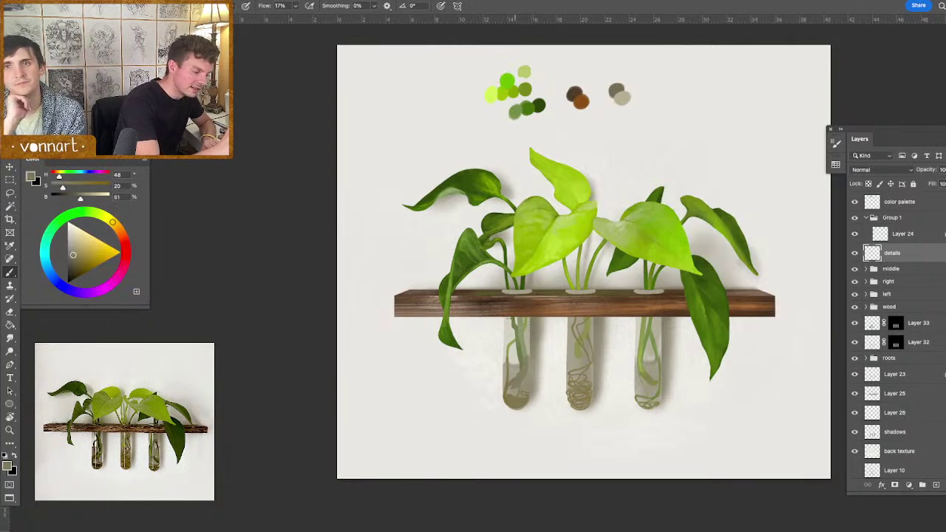
{"action": "left_click_drag", "start_coordinate": [504, 317], "coordinate": [501, 333]}
{"action": "key", "text": "super+z"}
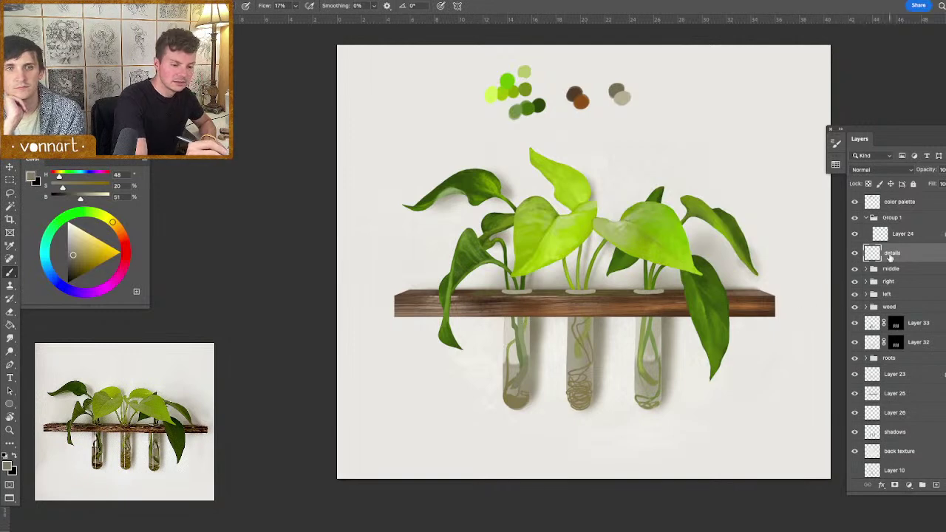
{"action": "left_click", "coordinate": [856, 307]}
{"action": "left_click", "coordinate": [855, 306]}
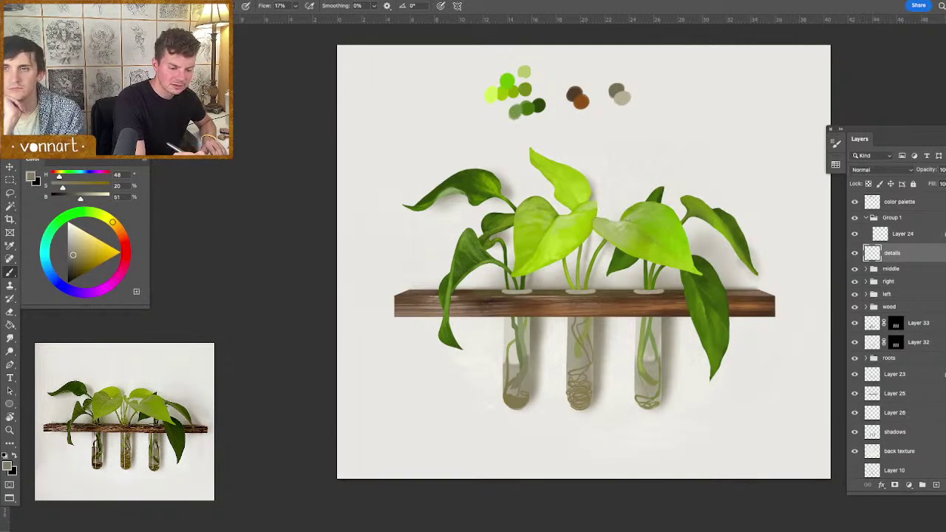
- Rename Layer 25 as shadows, move it below Layer 26 and merge it into the existing shadows layer
{"action": "scroll", "coordinate": [876, 403], "scroll_direction": "down", "scroll_amount": 2}
{"action": "left_click", "coordinate": [855, 361]}
{"action": "double_click", "coordinate": [895, 360]}
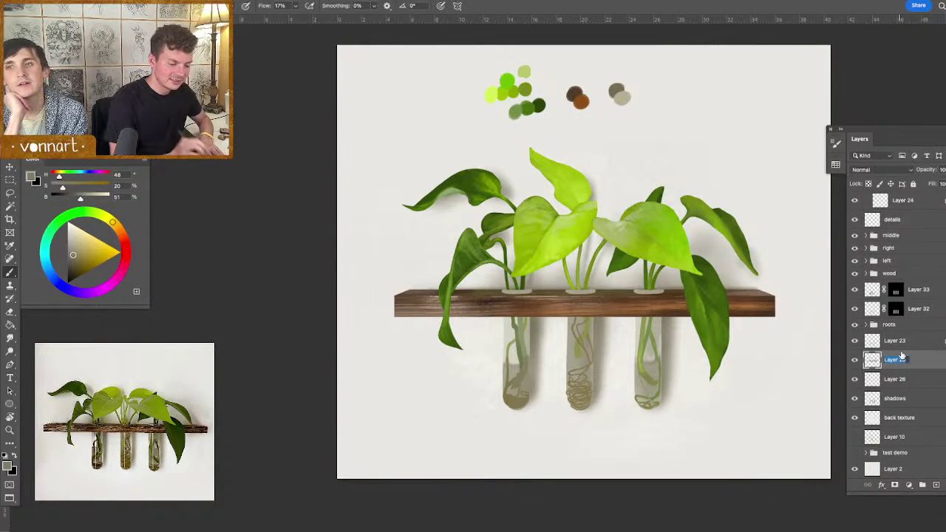
{"action": "type", "text": "shadows"}
{"action": "key", "text": "Return"}
{"action": "left_click_drag", "start_coordinate": [863, 365], "coordinate": [865, 387]}
{"action": "key", "text": "super+e"}
- Toggle the visibility of the shadows layer, Layer 23 and Layer 33 to examine what each contributes
{"action": "left_click", "coordinate": [855, 399]}
{"action": "left_click", "coordinate": [855, 398]}
{"action": "left_click", "coordinate": [855, 398]}
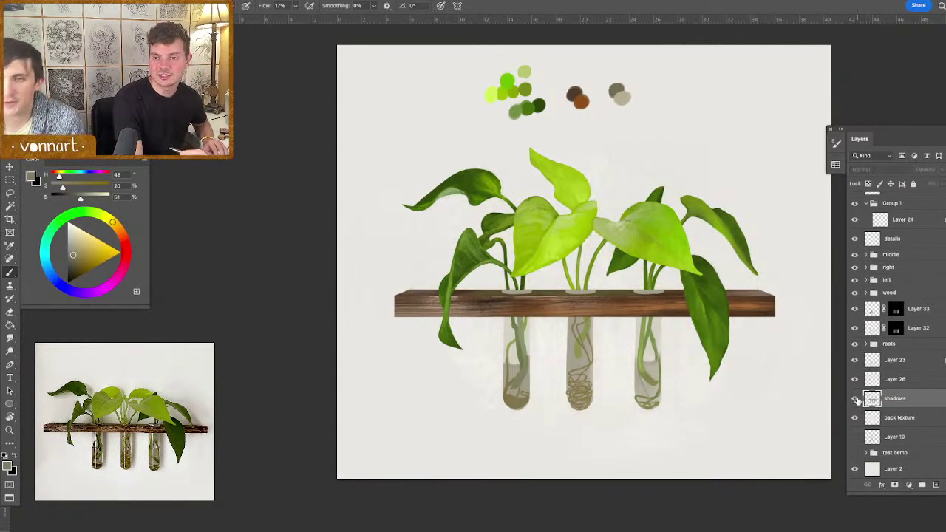
{"action": "left_click", "coordinate": [856, 399]}
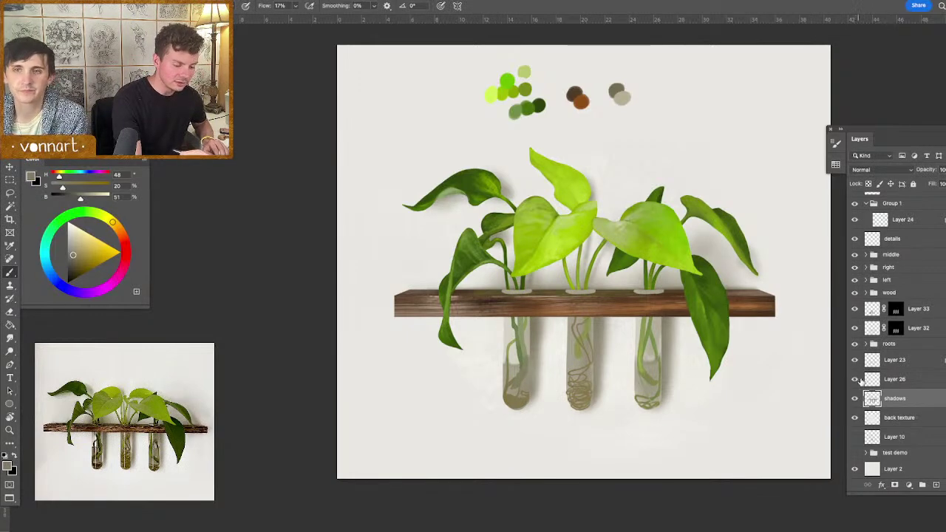
{"action": "left_click", "coordinate": [889, 381]}
{"action": "left_click", "coordinate": [857, 361]}
{"action": "left_click", "coordinate": [856, 362]}
{"action": "left_click", "coordinate": [872, 362]}
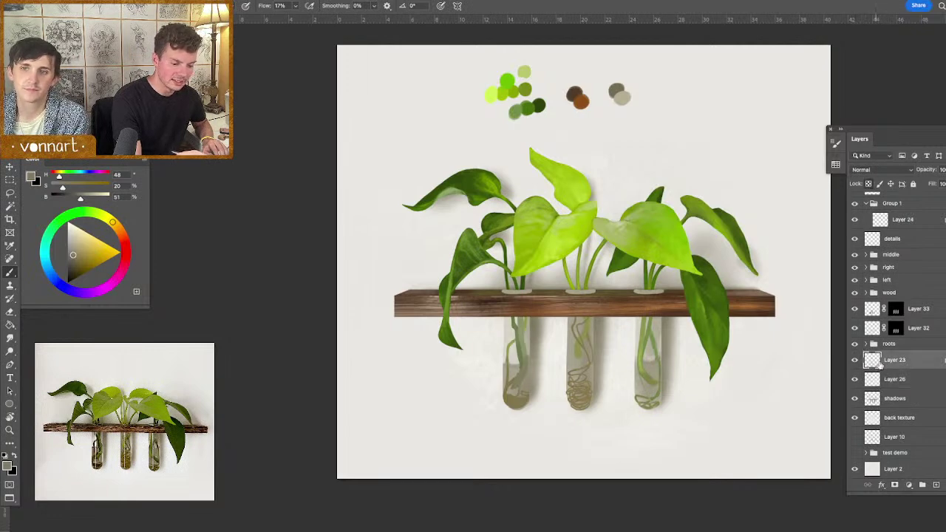
{"action": "left_click", "coordinate": [856, 309]}
{"action": "left_click", "coordinate": [856, 309]}
- Create a new layer above Layer 33 and mask it to the shape of the three test tubes
{"action": "left_click", "coordinate": [906, 310]}
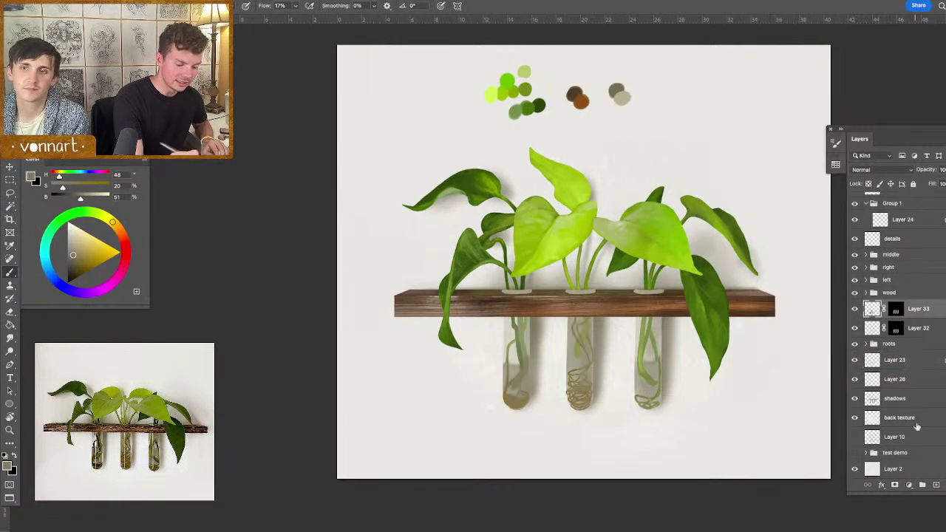
{"action": "left_click", "coordinate": [923, 485]}
{"action": "left_click", "coordinate": [895, 331], "text": "ctrl"}
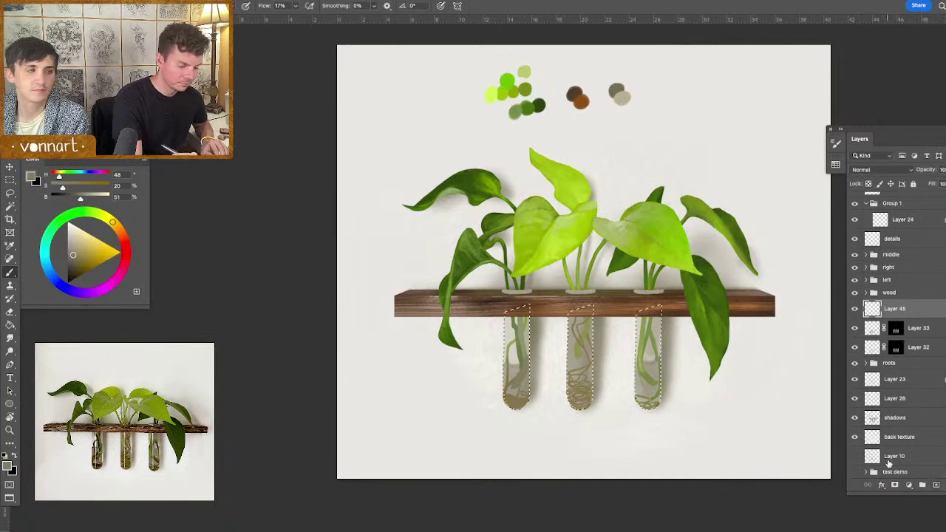
{"action": "left_click", "coordinate": [896, 485]}
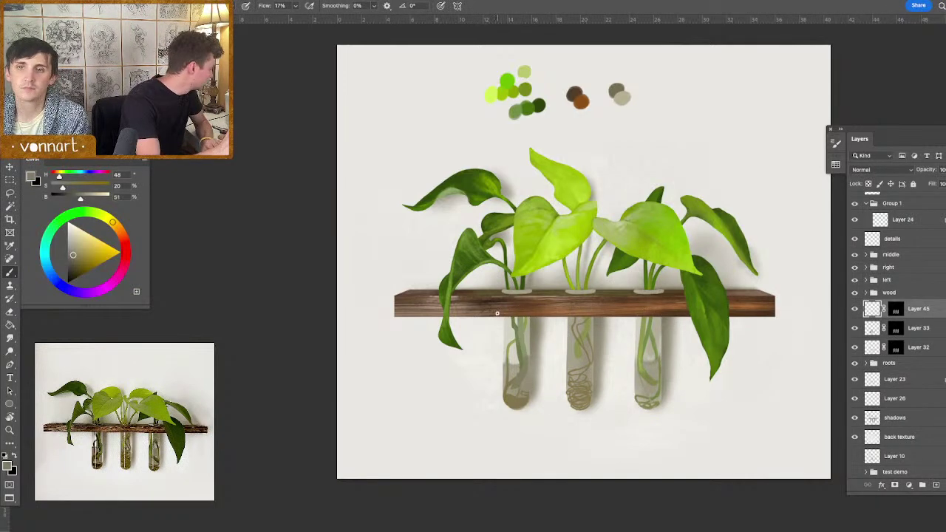
- Sample a grey from the top of the left test tube and brush soft shading below the shelf inside it
{"action": "left_click", "coordinate": [507, 315], "text": "alt"}
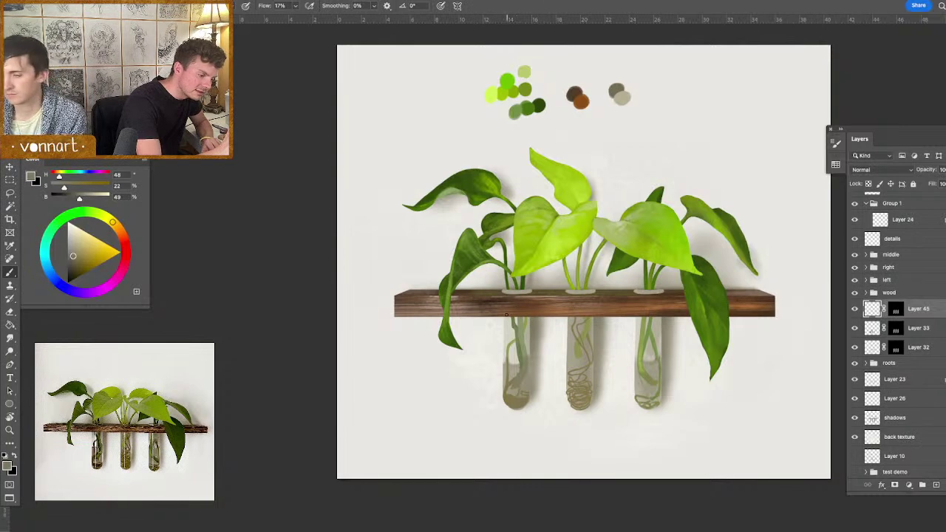
{"action": "mouse_move", "coordinate": [513, 326]}
{"action": "left_mouse_down"}
{"action": "mouse_move", "coordinate": [517, 153]}
{"action": "mouse_move", "coordinate": [515, 318]}
{"action": "left_mouse_up"}
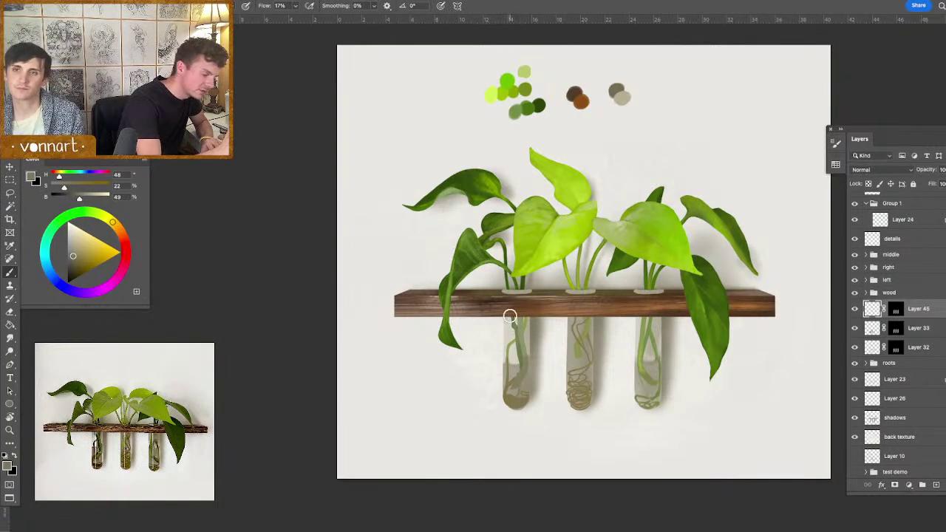
{"action": "mouse_move", "coordinate": [518, 318]}
{"action": "left_mouse_down"}
{"action": "mouse_move", "coordinate": [510, 339]}
{"action": "mouse_move", "coordinate": [502, 335]}
{"action": "mouse_move", "coordinate": [507, 358]}
{"action": "left_mouse_up"}
- Sample a light grey near the left tube's waterline, set the brush flow to 100% and dab it on the tube's left edge
{"action": "left_click", "coordinate": [512, 360], "text": "alt"}
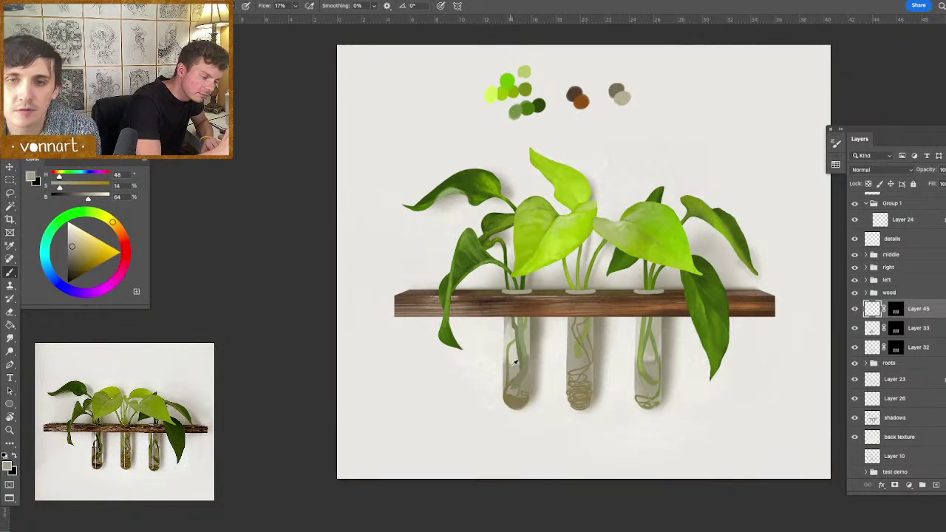
{"action": "left_click", "coordinate": [504, 363], "text": "alt"}
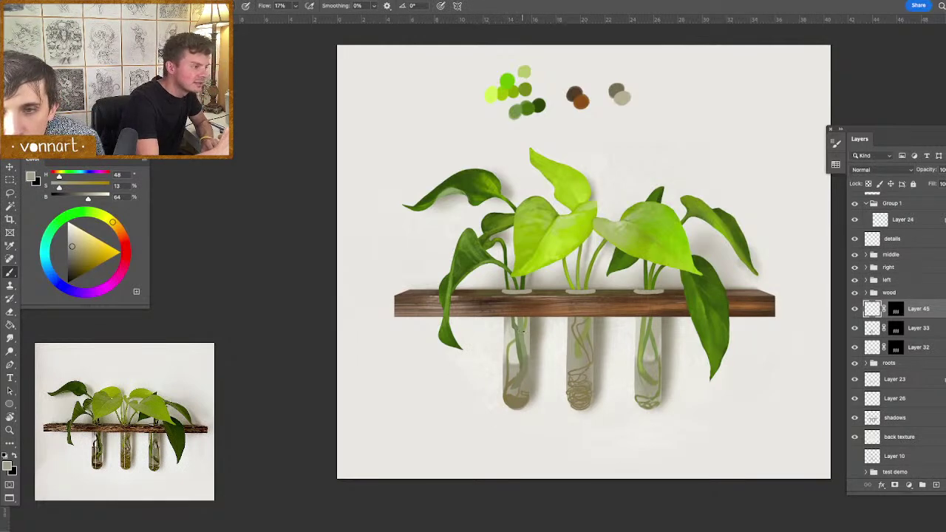
{"action": "left_click", "coordinate": [296, 6]}
{"action": "left_click_drag", "start_coordinate": [296, 18], "coordinate": [340, 19]}
{"action": "left_click", "coordinate": [505, 364]}
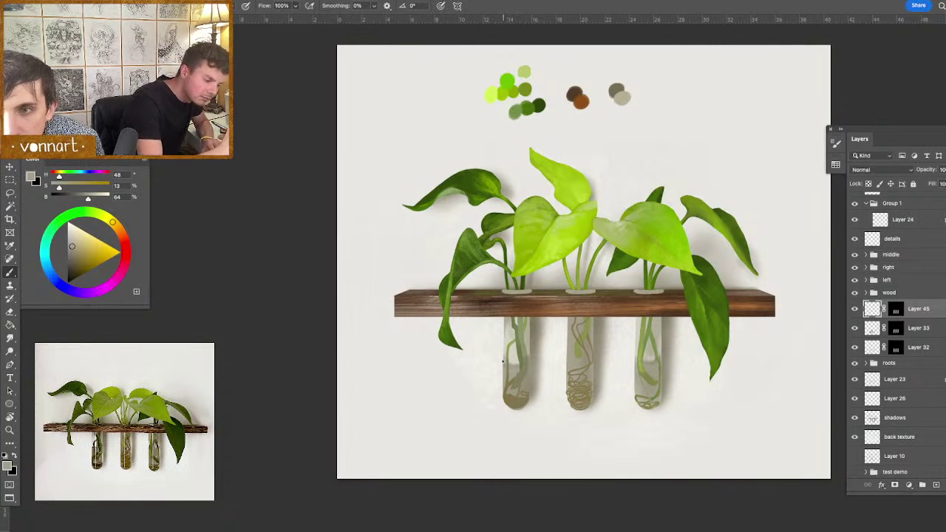
- Try light-grey strokes across the waterline and down the inside of the left test tube
{"action": "left_click_drag", "start_coordinate": [520, 357], "coordinate": [528, 358]}
{"action": "mouse_move", "coordinate": [526, 342]}
{"action": "left_mouse_down"}
{"action": "mouse_move", "coordinate": [509, 359]}
{"action": "mouse_move", "coordinate": [512, 394]}
{"action": "left_mouse_up"}
{"action": "key", "text": "super+z"}
{"action": "key", "text": "super+z"}
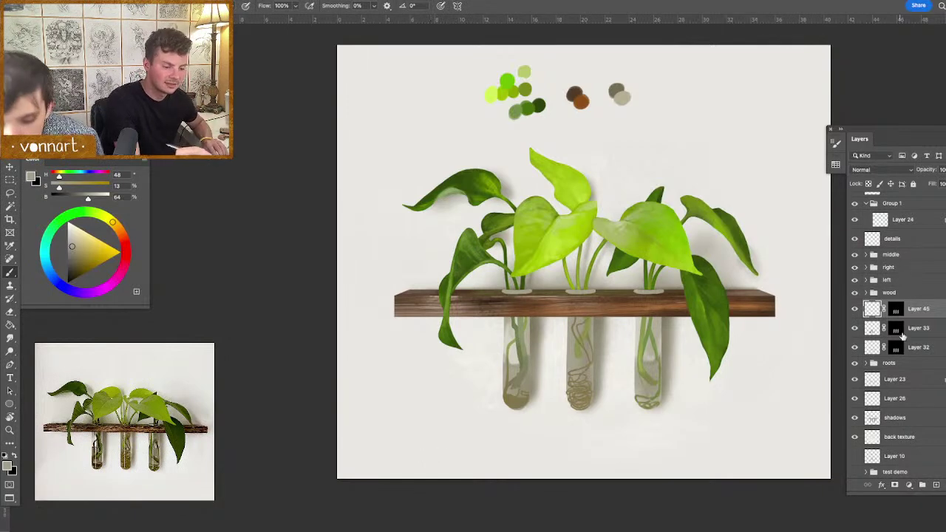
- Check Layer 45's visibility and merge it with Layer 33 down into Layer 32, applying the masks
{"action": "left_click", "coordinate": [895, 310]}
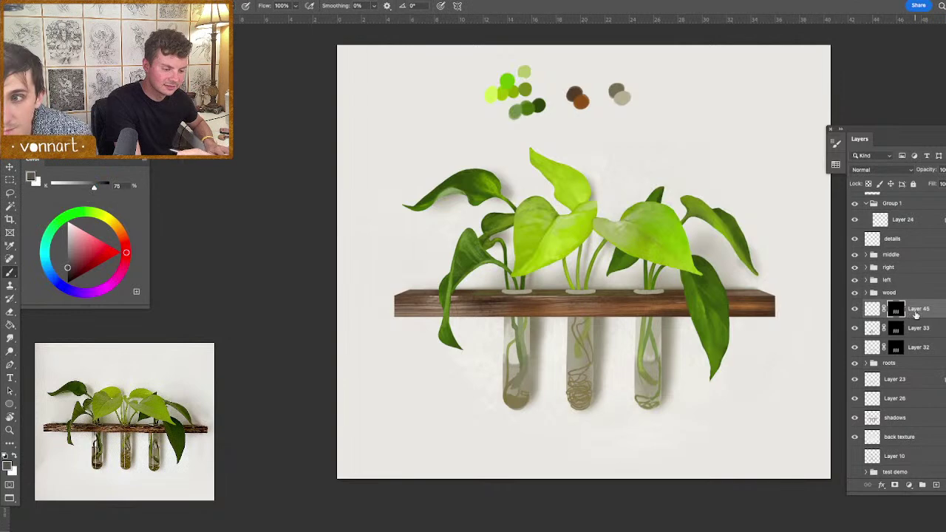
{"action": "left_click", "coordinate": [857, 313]}
{"action": "left_click", "coordinate": [857, 313]}
{"action": "left_click", "coordinate": [874, 311]}
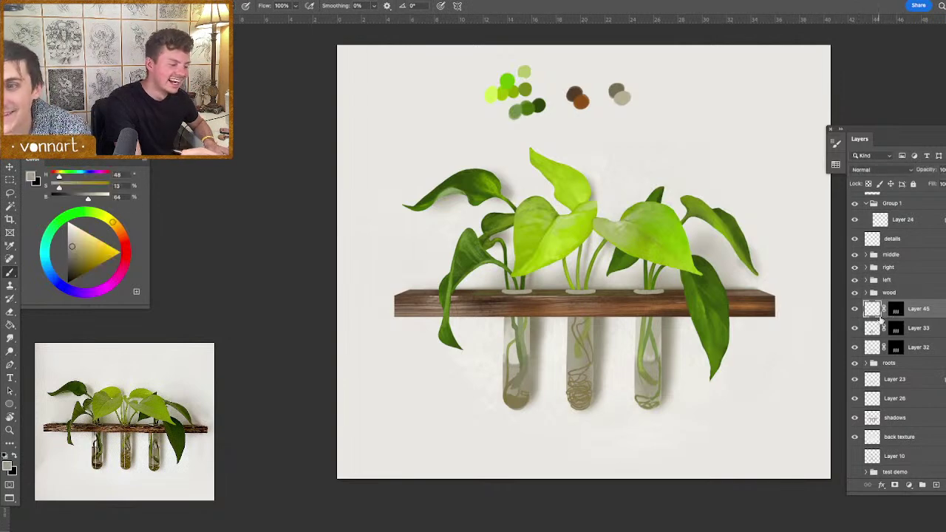
{"action": "key", "text": "ctrl+e"}
{"action": "key", "text": "Return"}
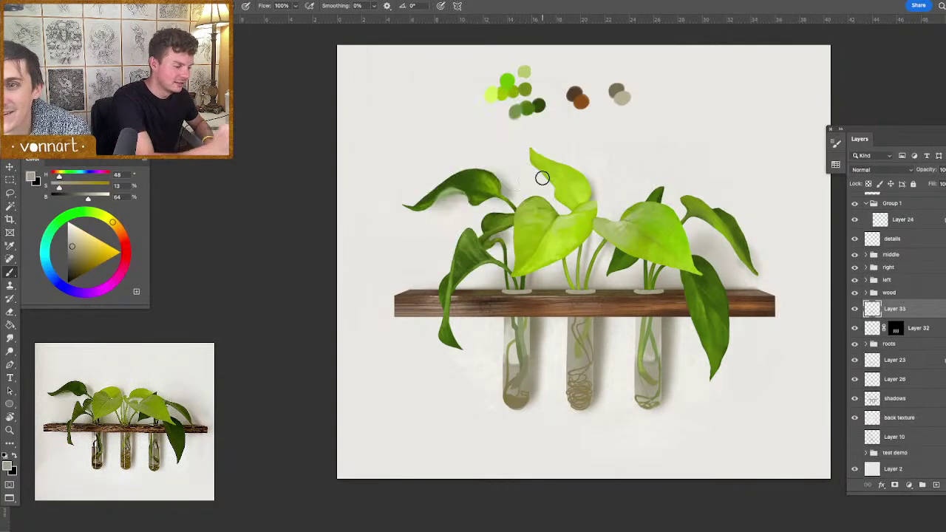
{"action": "key", "text": "ctrl+e"}
{"action": "key", "text": "Return"}
- Compare the artwork with Layer 32's glass tint shown and hidden, and reduce that layer's opacity
{"action": "left_click", "coordinate": [855, 327]}
{"action": "left_click", "coordinate": [855, 327]}
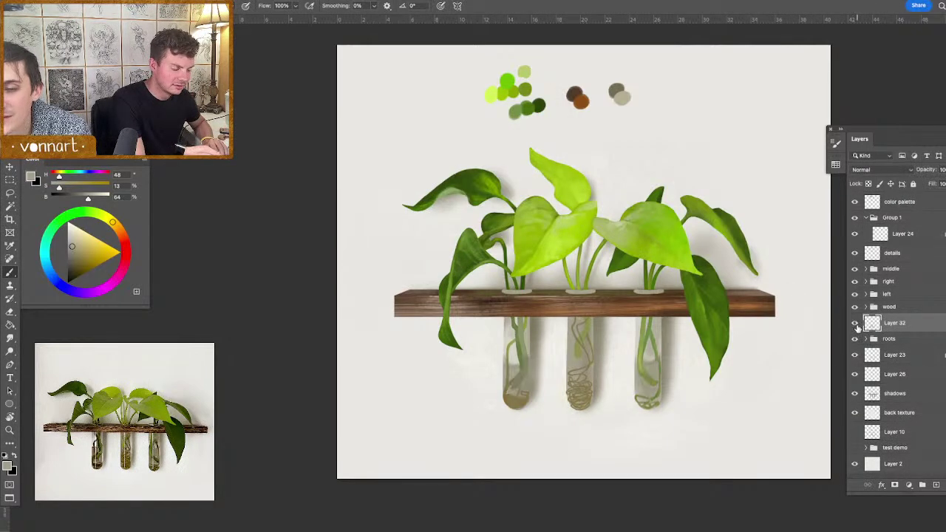
{"action": "left_click", "coordinate": [855, 327]}
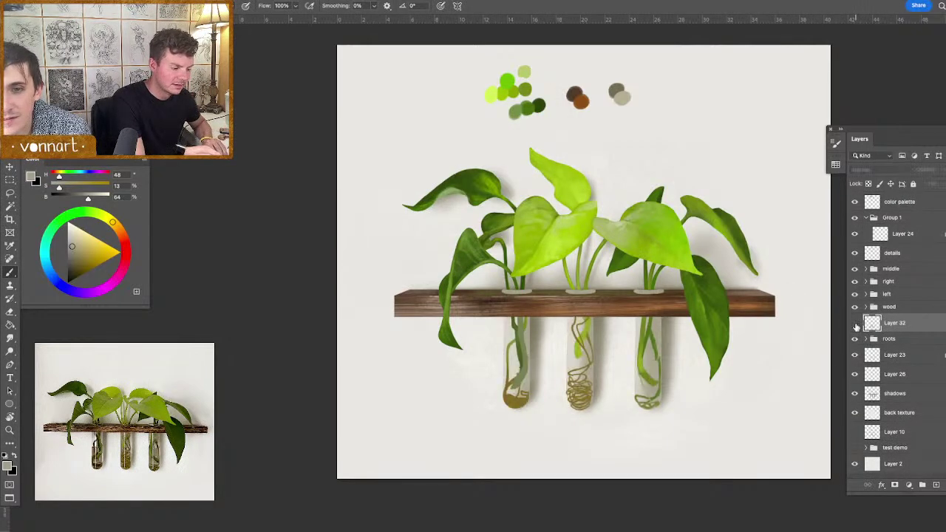
{"action": "left_click", "coordinate": [856, 327]}
{"action": "left_click", "coordinate": [945, 170]}
{"action": "left_click_drag", "start_coordinate": [945, 185], "coordinate": [943, 186]}
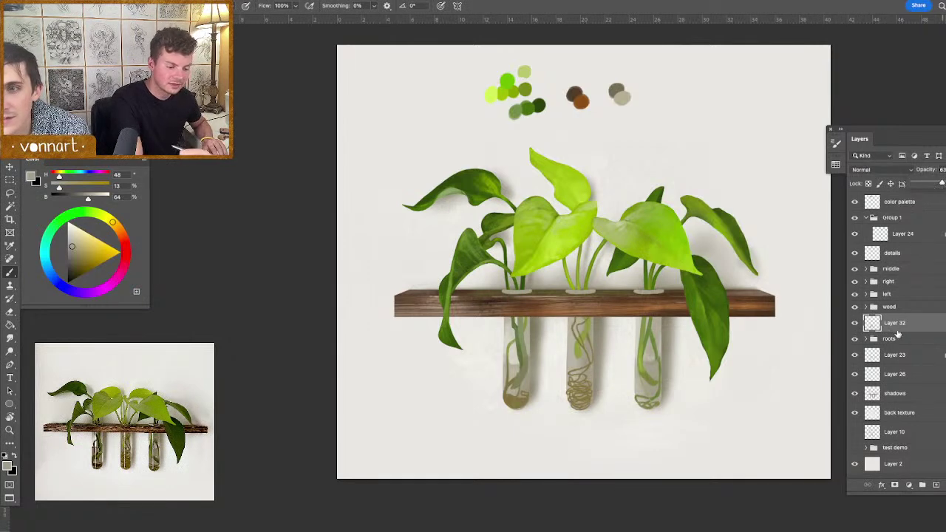
- Check what Layer 26 contributes to the tubes and merge Layer 23 down into it
{"action": "left_click", "coordinate": [855, 374]}
{"action": "left_click", "coordinate": [855, 374]}
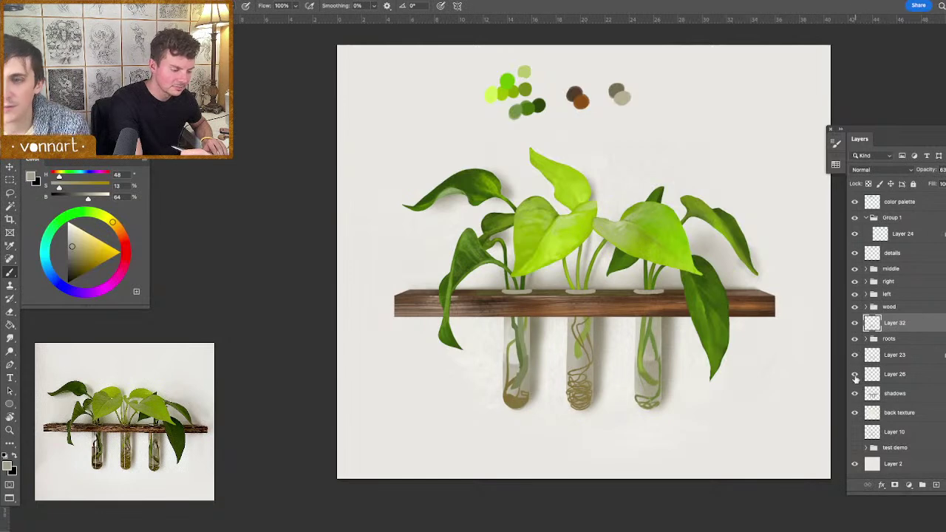
{"action": "left_click", "coordinate": [855, 374]}
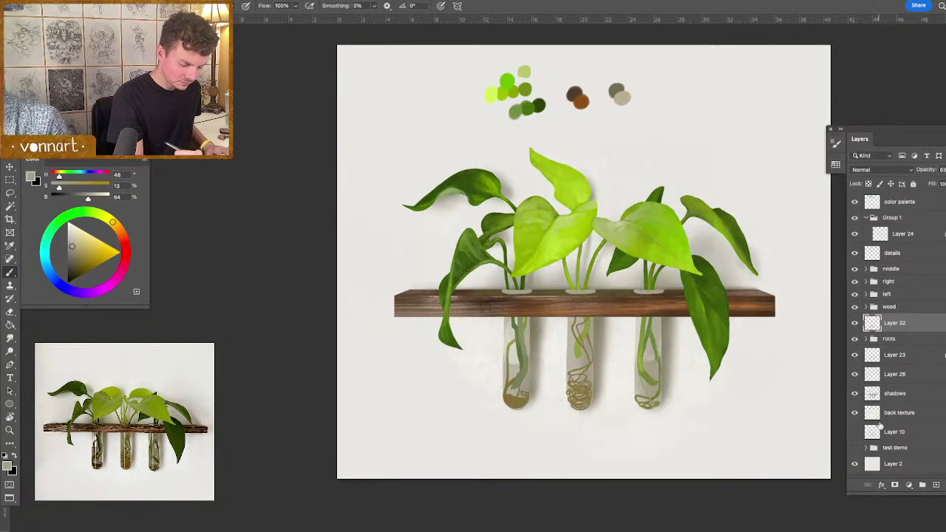
{"action": "left_click", "coordinate": [875, 357]}
{"action": "key", "text": "super+e"}
- Compare Layers 26 and 32 by toggling their visibility, and move Layer 32 beneath the roots group
{"action": "left_click", "coordinate": [855, 354]}
{"action": "left_click", "coordinate": [855, 355]}
{"action": "left_click", "coordinate": [855, 323]}
{"action": "left_click", "coordinate": [855, 355]}
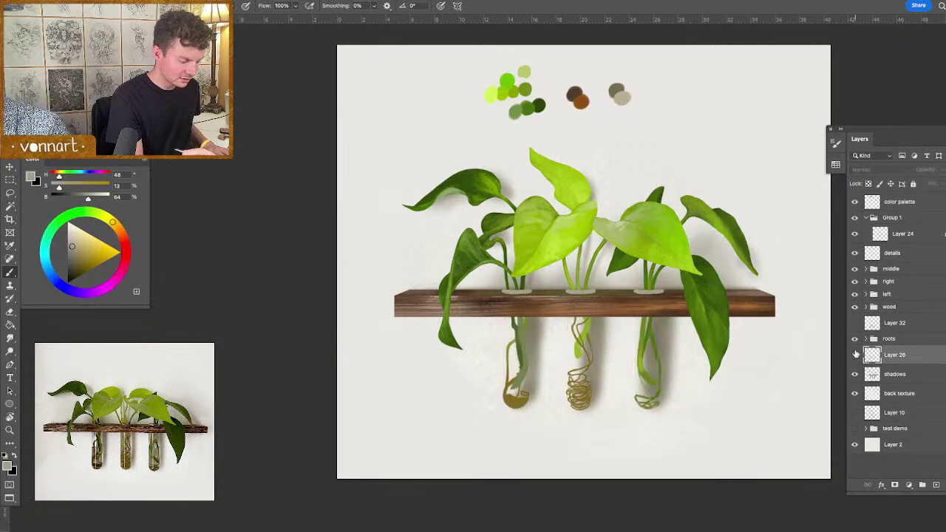
{"action": "left_click", "coordinate": [856, 355]}
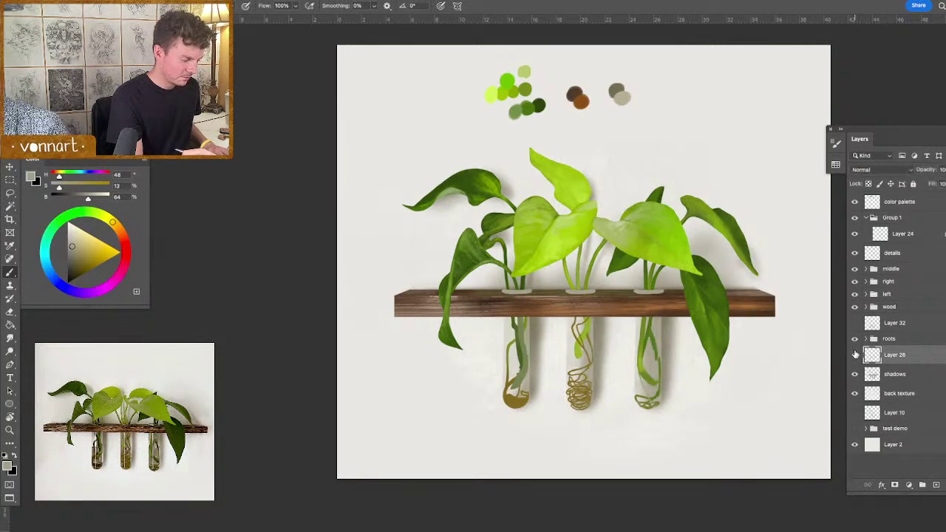
{"action": "left_click", "coordinate": [855, 323]}
{"action": "left_click_drag", "start_coordinate": [880, 324], "coordinate": [877, 346]}
{"action": "left_click", "coordinate": [856, 337]}
{"action": "left_click", "coordinate": [856, 337]}
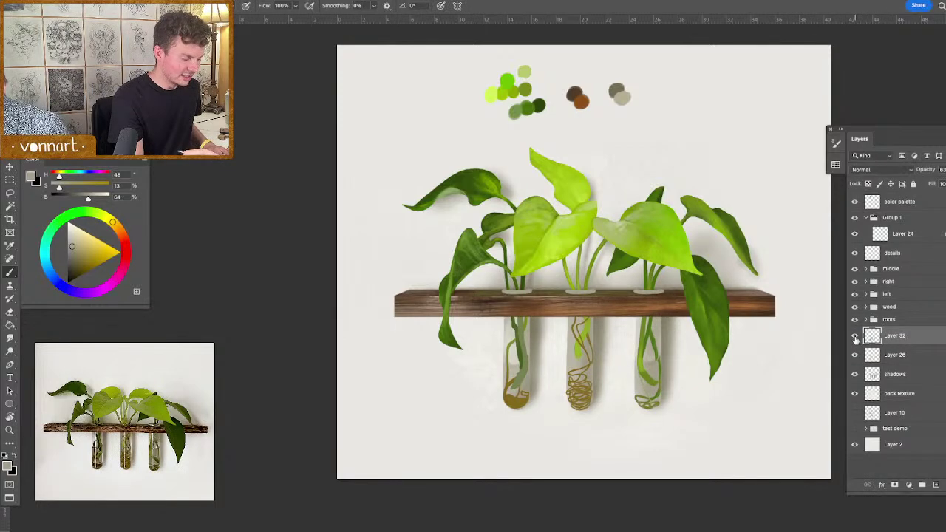
- Merge Layer 32 down into Layer 26 and check the combined glass layer's visibility
{"action": "mouse_move", "coordinate": [871, 336]}
{"action": "left_mouse_down"}
{"action": "mouse_move", "coordinate": [874, 319]}
{"action": "mouse_move", "coordinate": [877, 343]}
{"action": "left_mouse_up"}
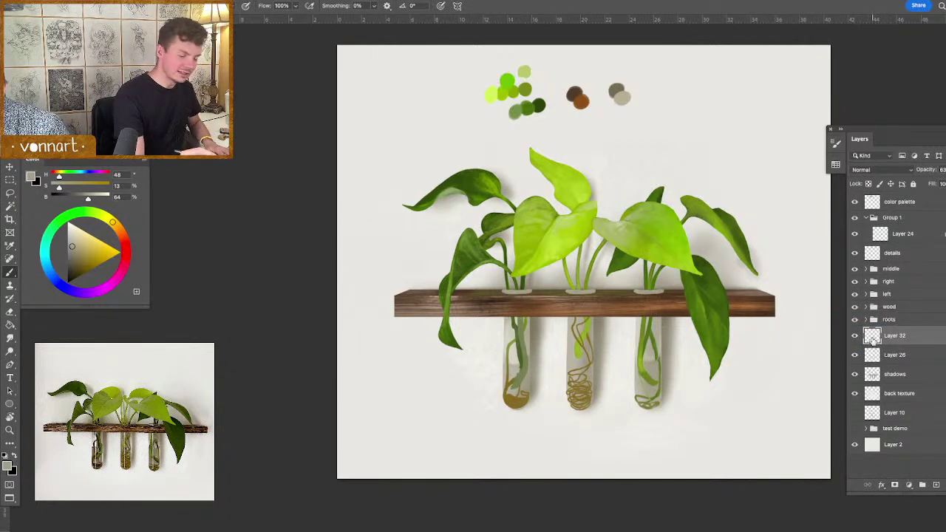
{"action": "left_click", "coordinate": [856, 337]}
{"action": "left_click", "coordinate": [856, 337]}
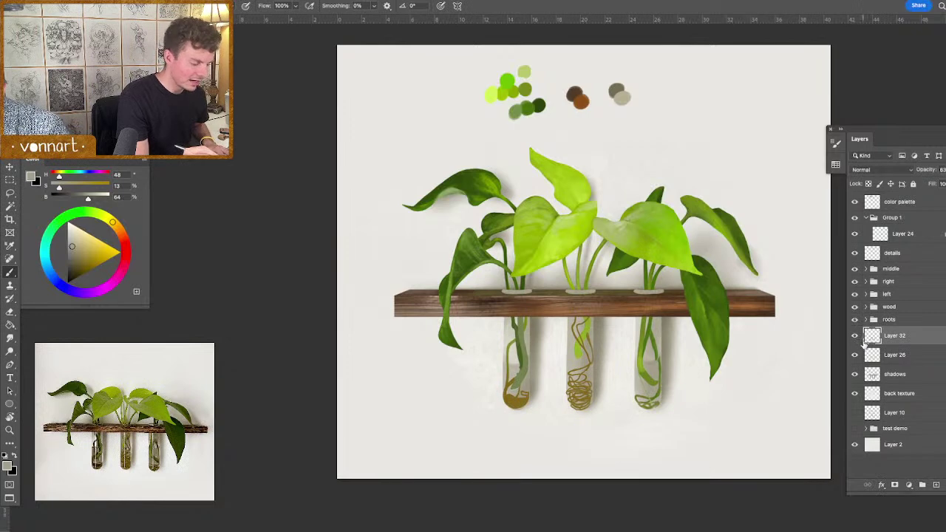
{"action": "key", "text": "super+e"}
{"action": "left_click", "coordinate": [855, 337]}
{"action": "left_click", "coordinate": [856, 336]}
- Strengthen the merged glass layer by duplicating it and merging the copy down four times
{"action": "left_click_drag", "start_coordinate": [896, 339], "coordinate": [936, 485]}
{"action": "key", "text": "super+e"}
{"action": "left_click_drag", "start_coordinate": [882, 342], "coordinate": [936, 485]}
{"action": "key", "text": "super+e"}
{"action": "left_click_drag", "start_coordinate": [878, 343], "coordinate": [936, 485]}
{"action": "key", "text": "super+e"}
{"action": "left_click_drag", "start_coordinate": [874, 340], "coordinate": [936, 485]}
{"action": "key", "text": "super+e"}
{"action": "left_click", "coordinate": [855, 336]}
{"action": "left_click", "coordinate": [856, 336]}
- Rename the merged glass layer as tubes
{"action": "double_click", "coordinate": [896, 336]}
{"action": "type", "text": "tu"}
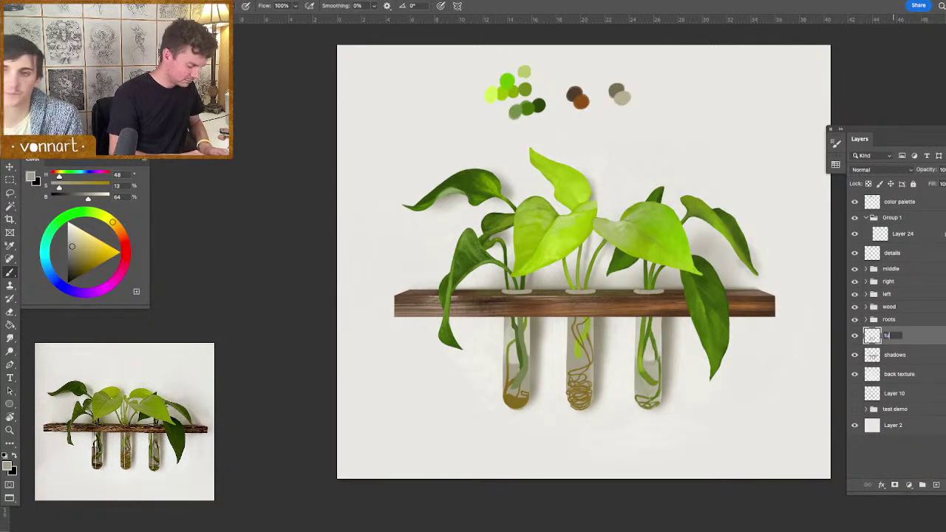
{"action": "type", "text": "bes"}
{"action": "key", "text": "Return"}
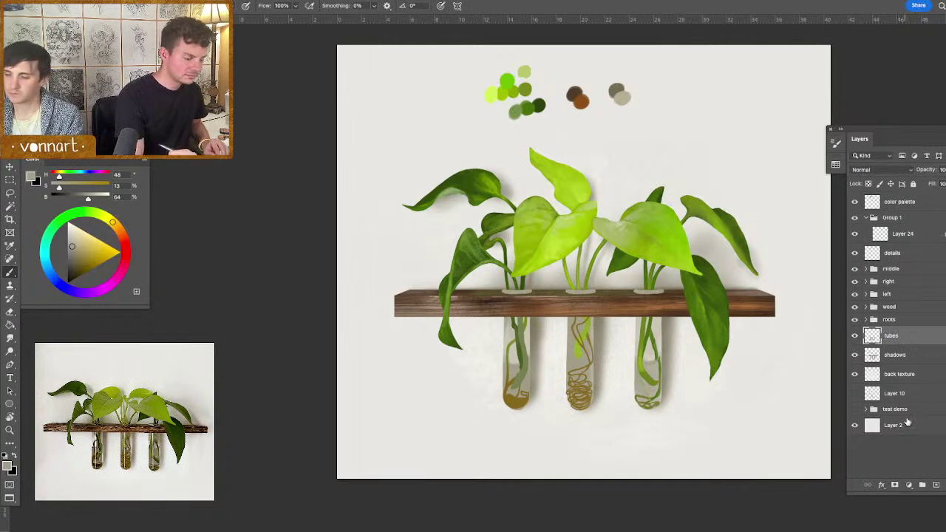
- Add a new layer above the tubes layer and mask it to the outline of the three tubes
{"action": "left_click", "coordinate": [936, 485]}
{"action": "left_click", "coordinate": [874, 356], "text": "super"}
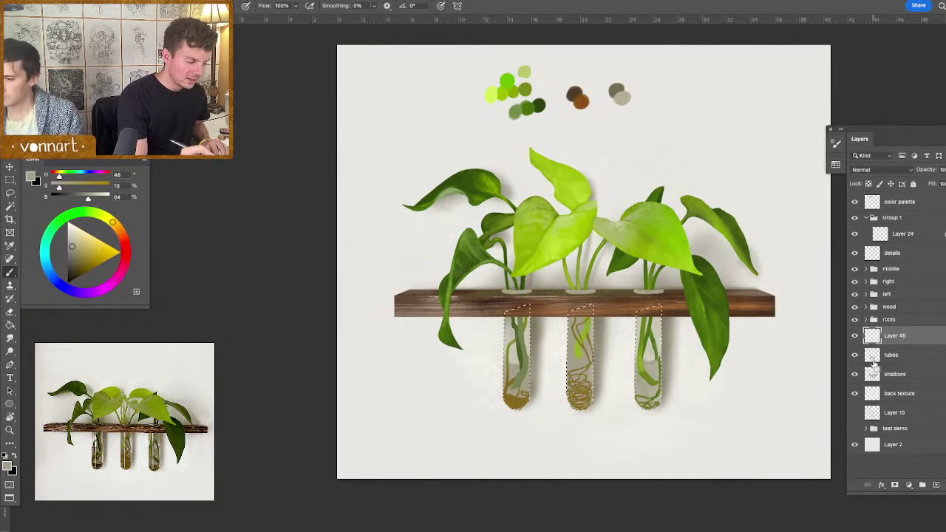
{"action": "left_click", "coordinate": [895, 485]}
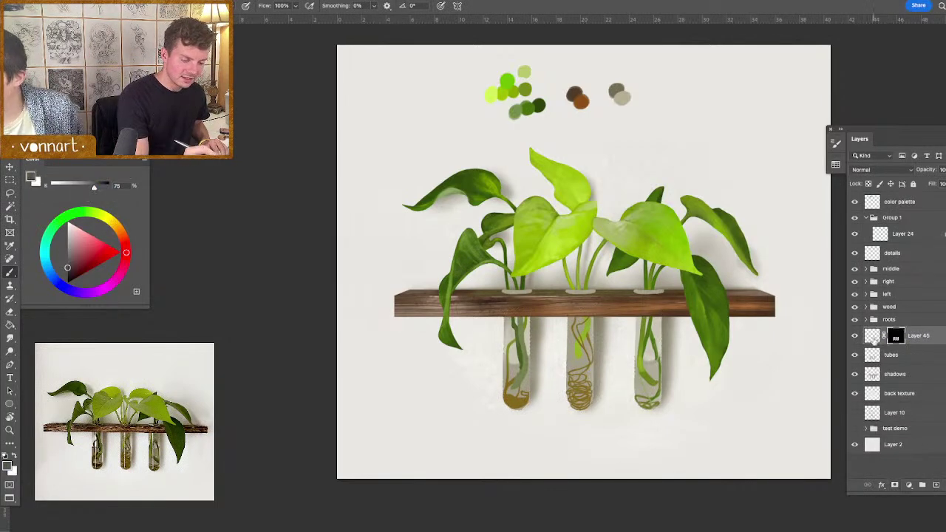
- Sample the grey near the top of the left tube and brush grey and near-white tones inside the glass
{"action": "left_click", "coordinate": [508, 320], "text": "alt"}
{"action": "left_click_drag", "start_coordinate": [512, 322], "coordinate": [509, 323]}
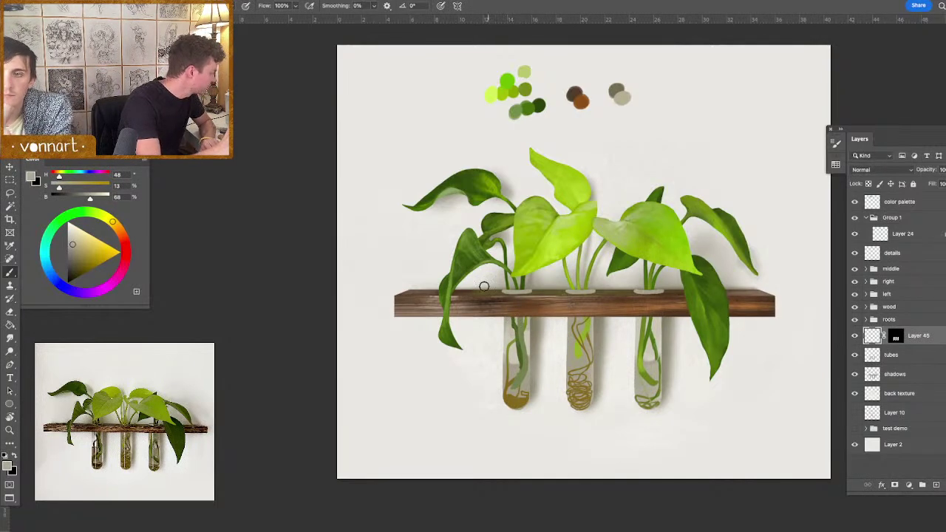
{"action": "left_click_drag", "start_coordinate": [74, 228], "coordinate": [65, 219]}
{"action": "mouse_move", "coordinate": [518, 355]}
{"action": "left_mouse_down"}
{"action": "mouse_move", "coordinate": [510, 344]}
{"action": "mouse_move", "coordinate": [523, 362]}
{"action": "mouse_move", "coordinate": [511, 352]}
{"action": "left_mouse_up"}
{"action": "left_click", "coordinate": [507, 322], "text": "alt"}
- Browse the Smudge tool's brush presets and smudge the fresh paint inside the left tube
{"action": "right_click", "coordinate": [533, 335]}
{"action": "double_click", "coordinate": [679, 212]}
{"action": "right_click", "coordinate": [706, 211]}
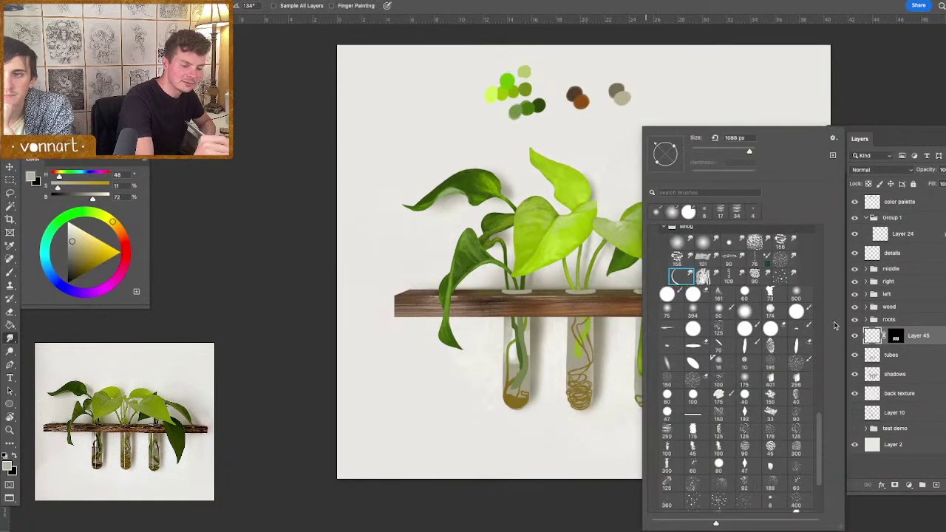
{"action": "left_click_drag", "start_coordinate": [819, 445], "coordinate": [825, 240]}
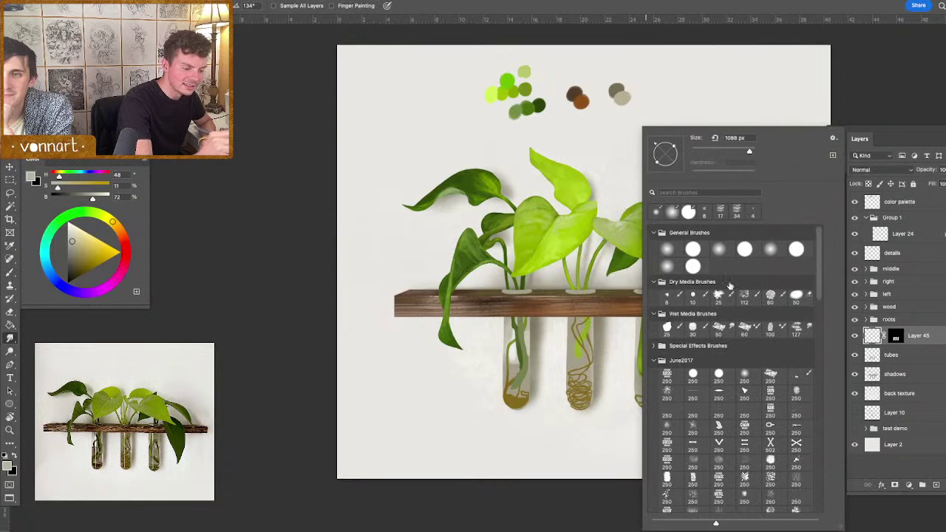
{"action": "left_click", "coordinate": [558, 341]}
{"action": "left_click_drag", "start_coordinate": [524, 345], "coordinate": [515, 344]}
{"action": "key", "text": "b"}
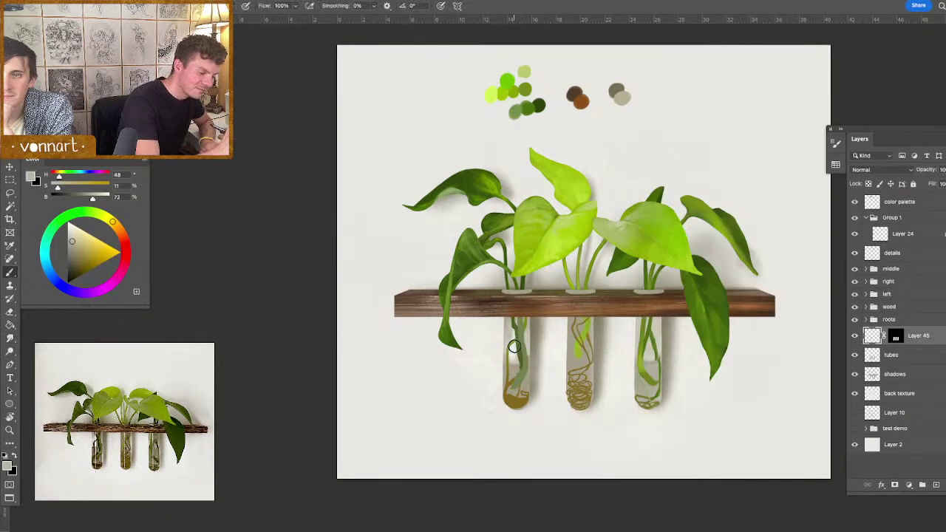
- Choose the soft round 250 brush from the June2017 set and brush soft tone inside the upper left tube
{"action": "right_click", "coordinate": [528, 313]}
{"action": "left_click_drag", "start_coordinate": [728, 383], "coordinate": [732, 218]}
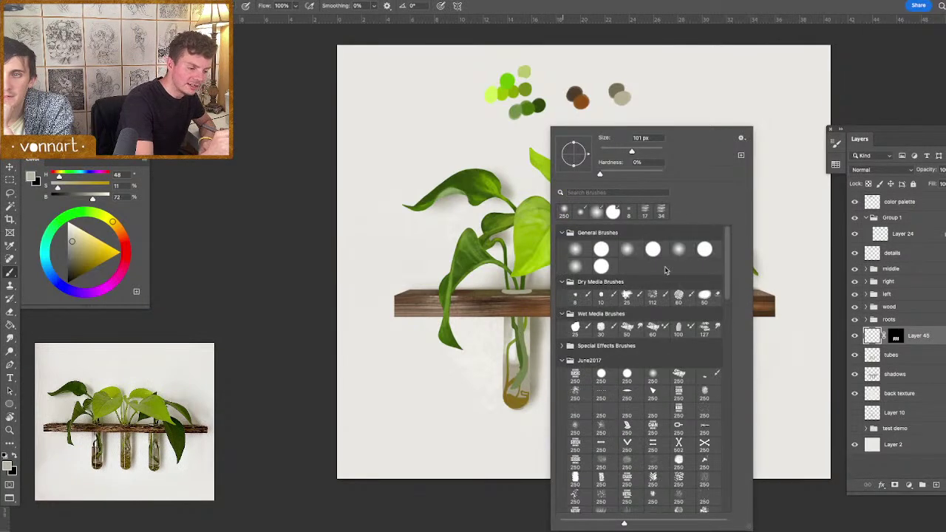
{"action": "double_click", "coordinate": [651, 378]}
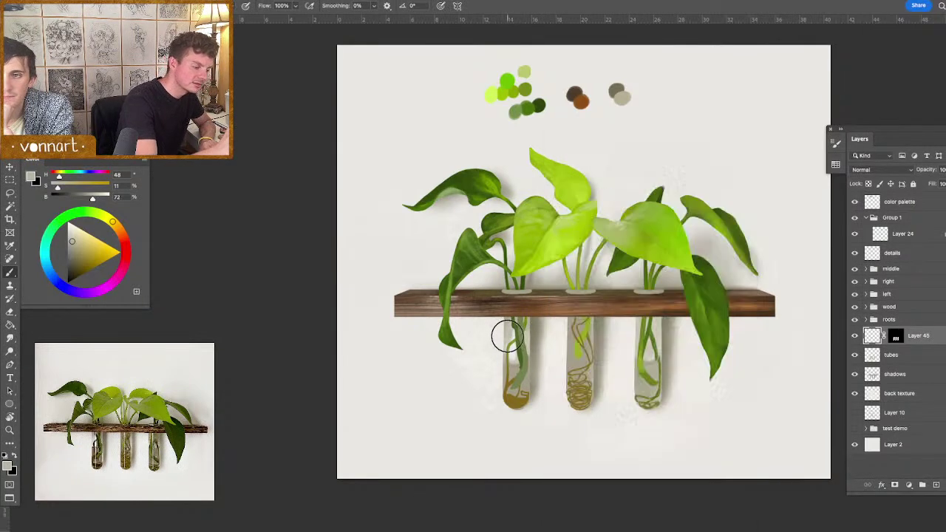
{"action": "left_click_drag", "start_coordinate": [523, 342], "coordinate": [508, 340]}
- Sample greys and near-whites within the left tube and paint its upper glass shading and edge reflections
{"action": "left_click", "coordinate": [515, 355], "text": "alt"}
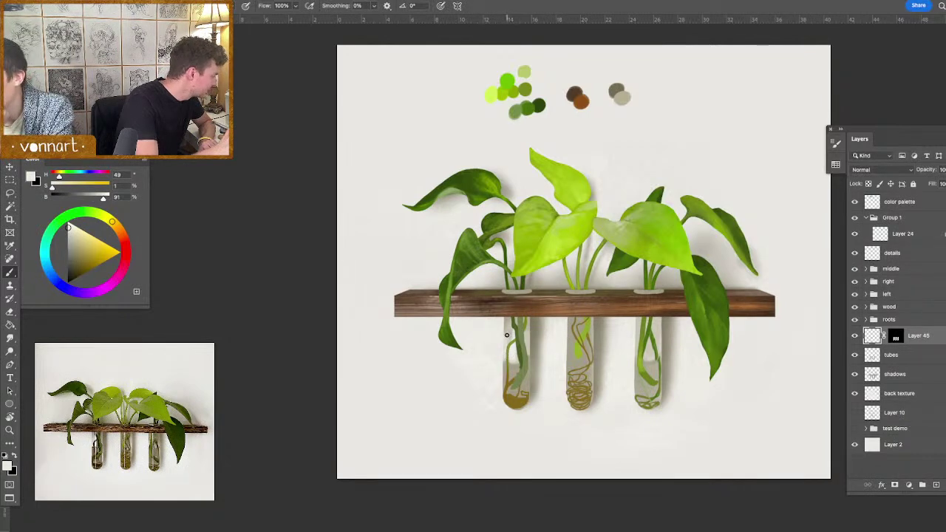
{"action": "left_click", "coordinate": [505, 324], "text": "alt"}
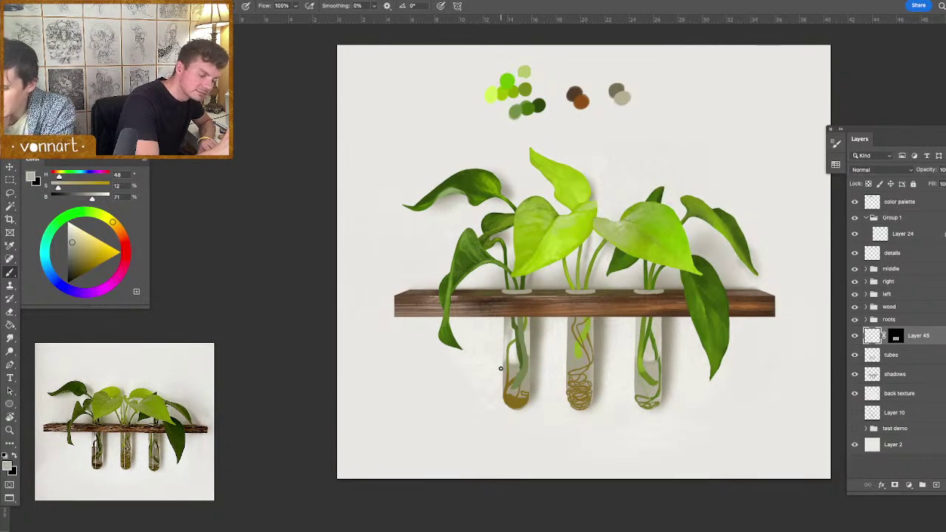
{"action": "left_click", "coordinate": [509, 327], "text": "alt"}
{"action": "left_click", "coordinate": [507, 319], "text": "alt"}
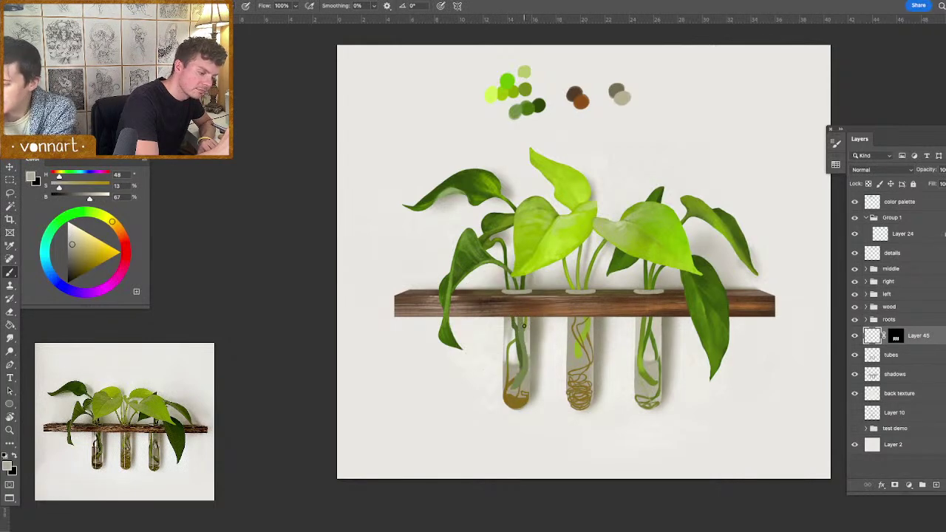
{"action": "left_click", "coordinate": [513, 352], "text": "alt"}
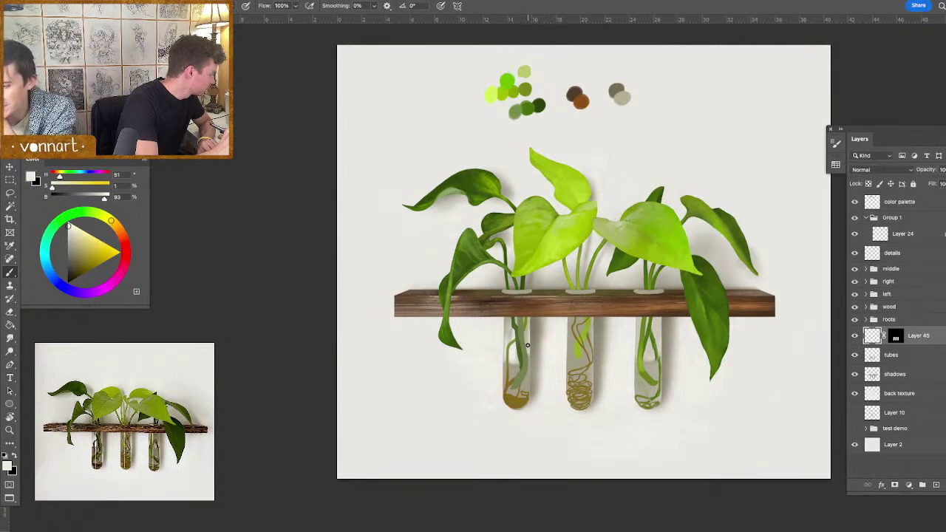
{"action": "left_click_drag", "start_coordinate": [531, 349], "coordinate": [528, 351]}
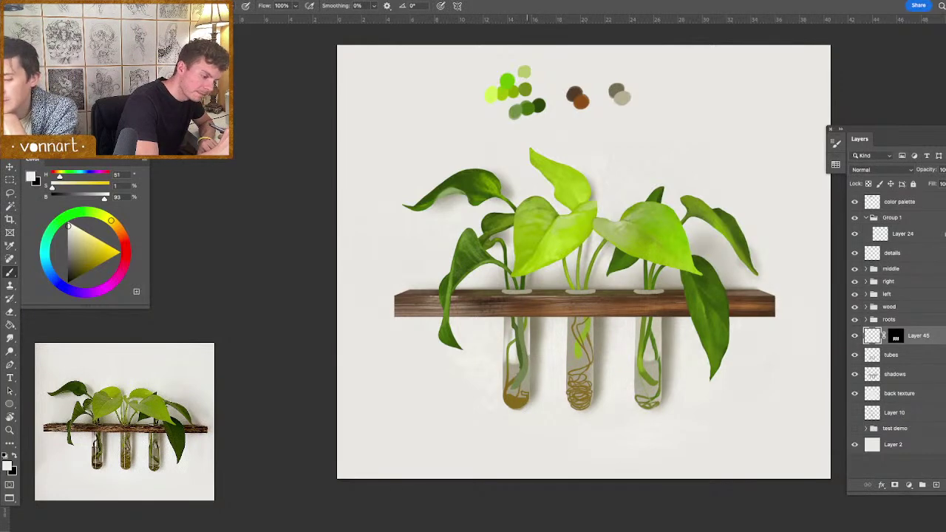
- Move Layer 45 above the roots group and erase excess paint covering the stems in the left tube
{"action": "left_click_drag", "start_coordinate": [875, 337], "coordinate": [878, 315]}
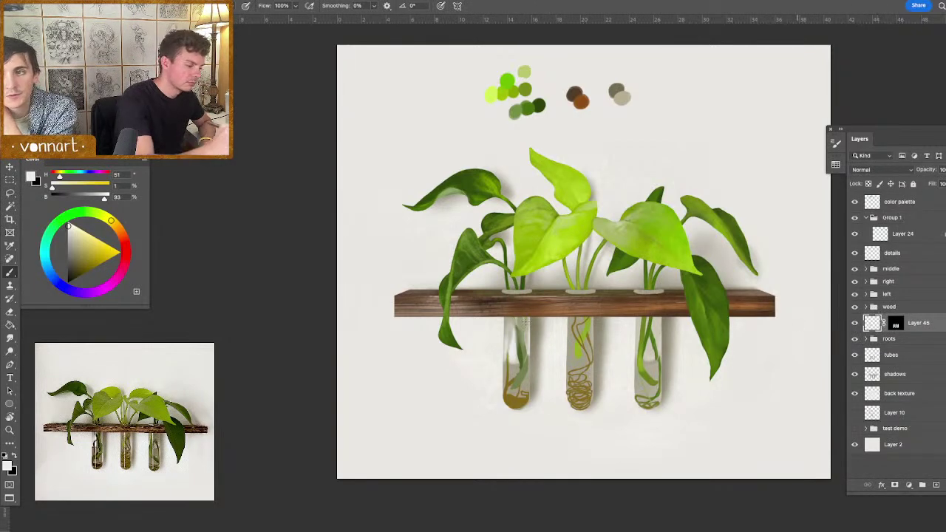
{"action": "key", "text": "e"}
{"action": "mouse_move", "coordinate": [536, 334]}
{"action": "left_mouse_down"}
{"action": "mouse_move", "coordinate": [512, 317]}
{"action": "mouse_move", "coordinate": [516, 330]}
{"action": "left_mouse_up"}
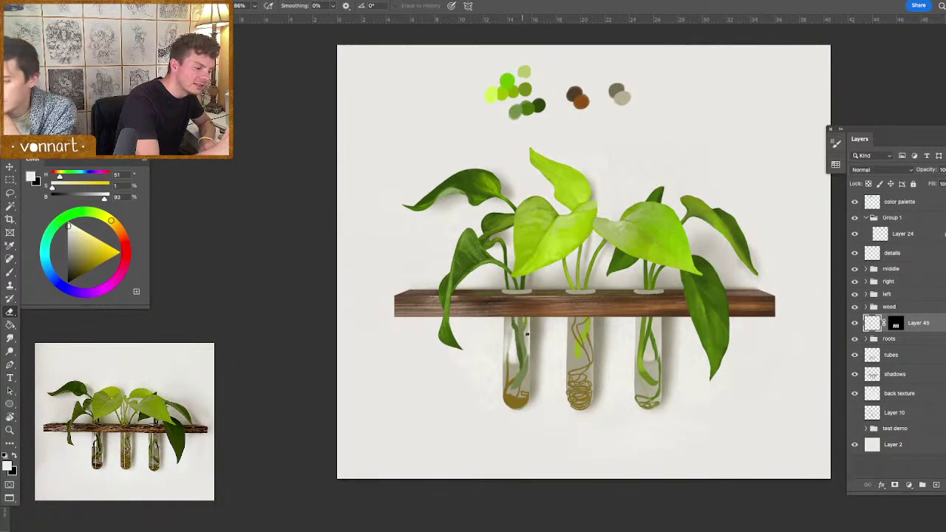
- Sample the stem green and nearby greys and paint the stem and waterline details in the left tube
{"action": "key", "text": "b"}
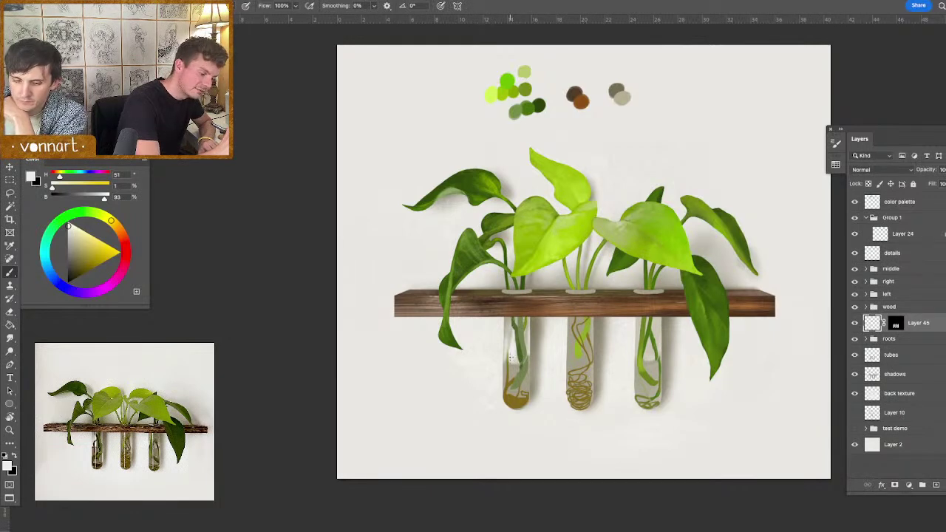
{"action": "left_click", "coordinate": [516, 346], "text": "alt"}
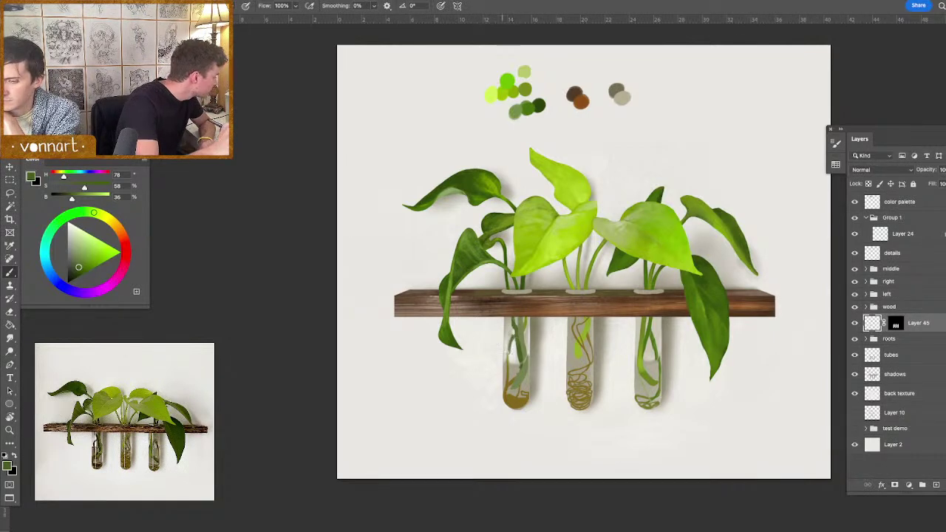
{"action": "left_click", "coordinate": [510, 358], "text": "alt"}
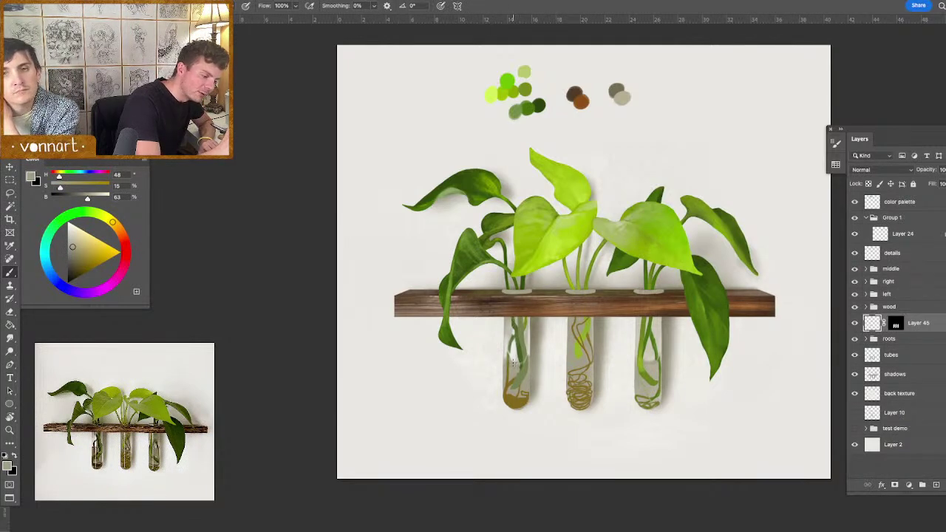
{"action": "left_click", "coordinate": [511, 359], "text": "alt"}
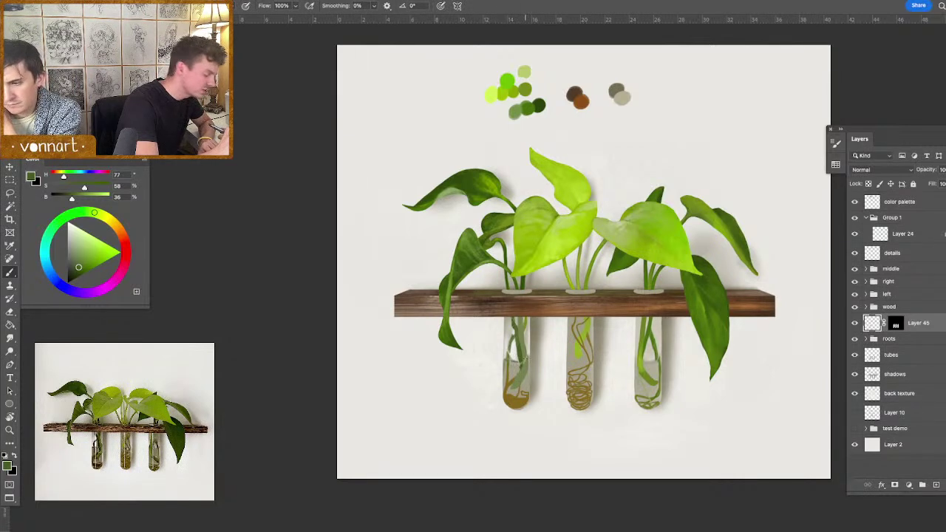
{"action": "left_click", "coordinate": [515, 358], "text": "alt"}
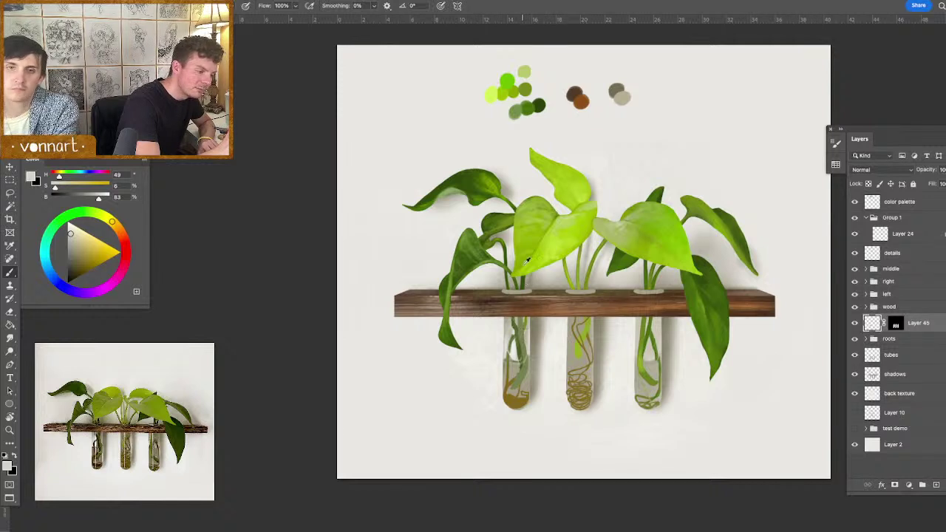
- Sample a palette green, the background off-white and a light grey to refine the left tube's stems and glass highlights
{"action": "left_click", "coordinate": [520, 87], "text": "alt"}
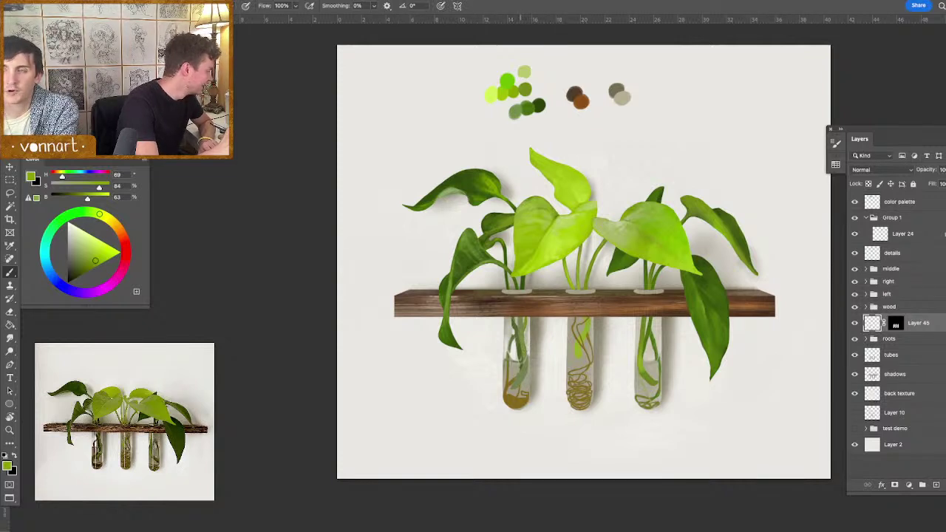
{"action": "left_click", "coordinate": [581, 68], "text": "alt"}
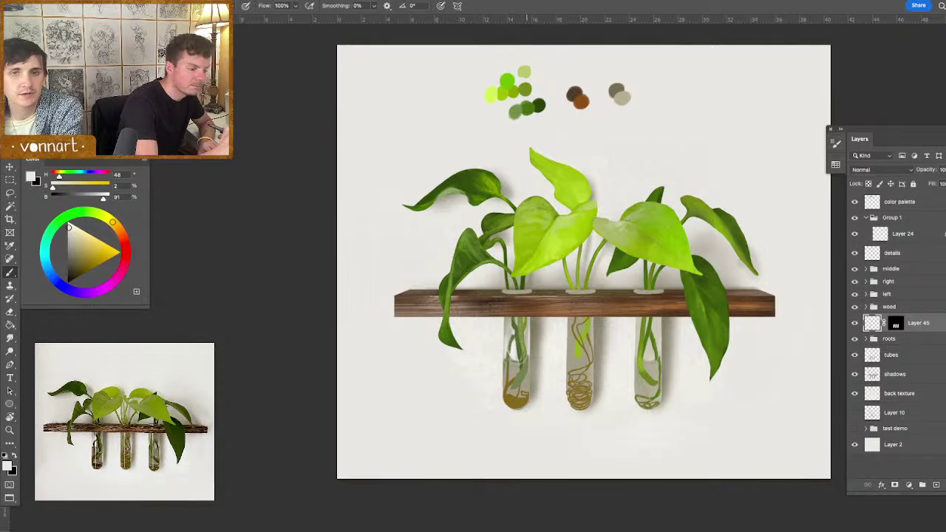
{"action": "left_click", "coordinate": [514, 328], "text": "alt"}
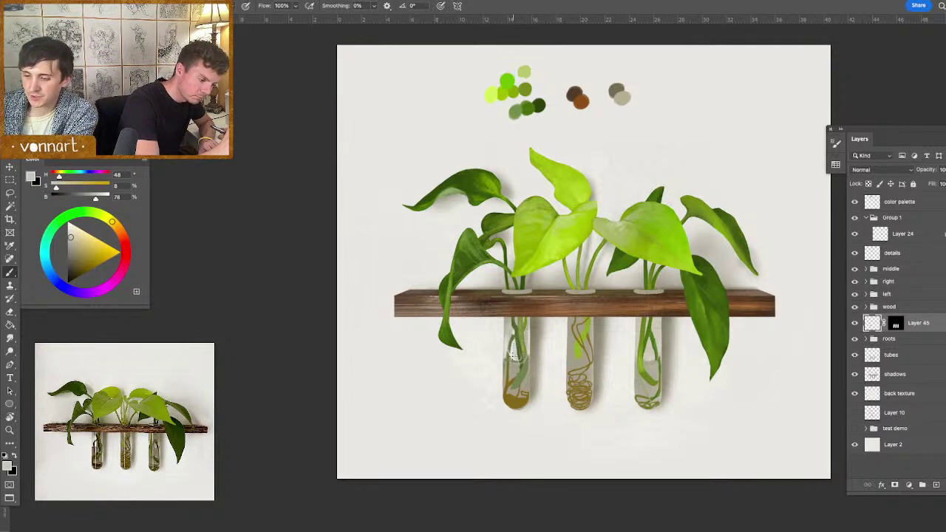
- Sample greys and a near-white from the left tube's glass and touch up the reflections above its waterline
{"action": "left_click", "coordinate": [512, 319], "text": "alt"}
{"action": "left_click_drag", "start_coordinate": [512, 341], "coordinate": [516, 357]}
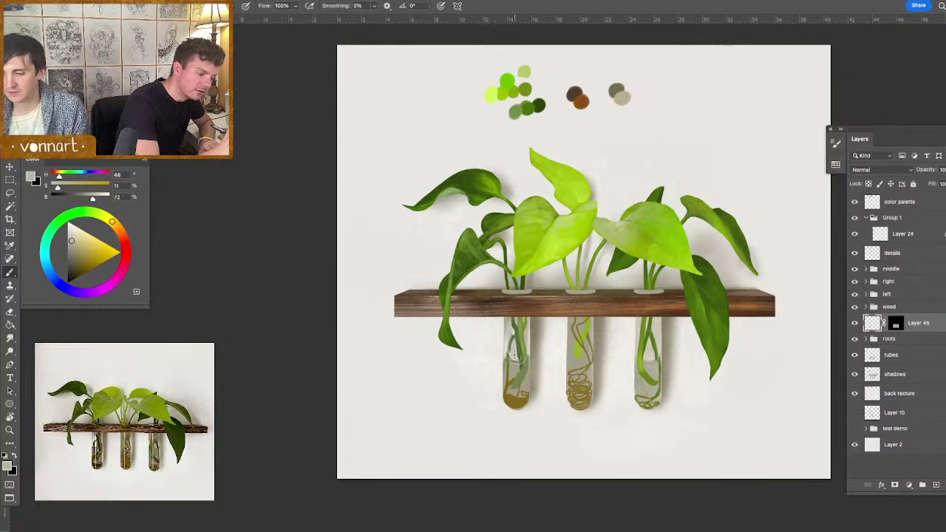
{"action": "left_click", "coordinate": [509, 338], "text": "alt"}
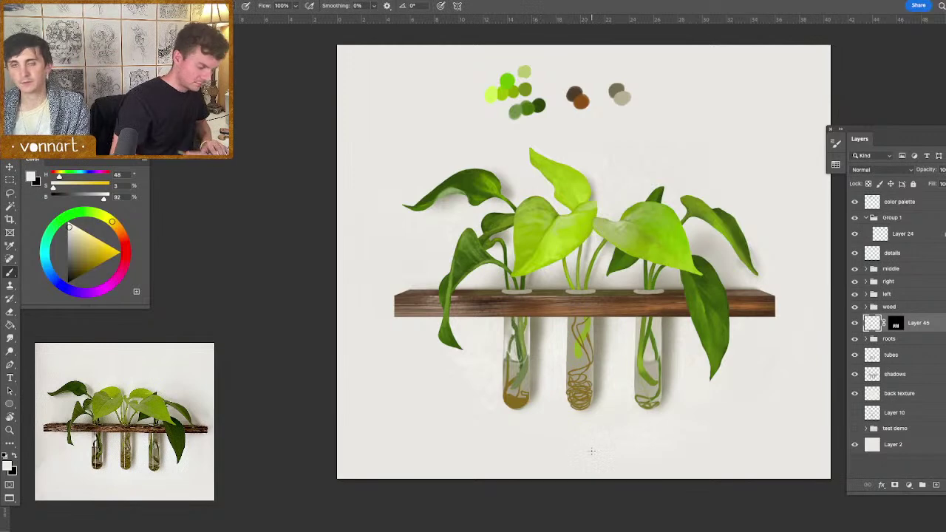
- Sample a mid grey and olive greens around the left tube's waterline and darken the thin root running down below it
{"action": "key", "text": "ctrl+plus"}
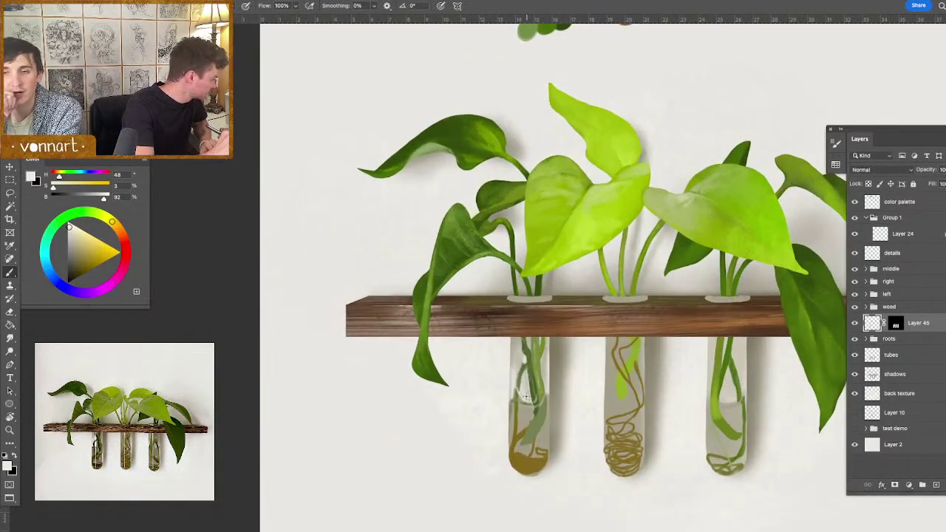
{"action": "left_click", "coordinate": [526, 405], "text": "alt"}
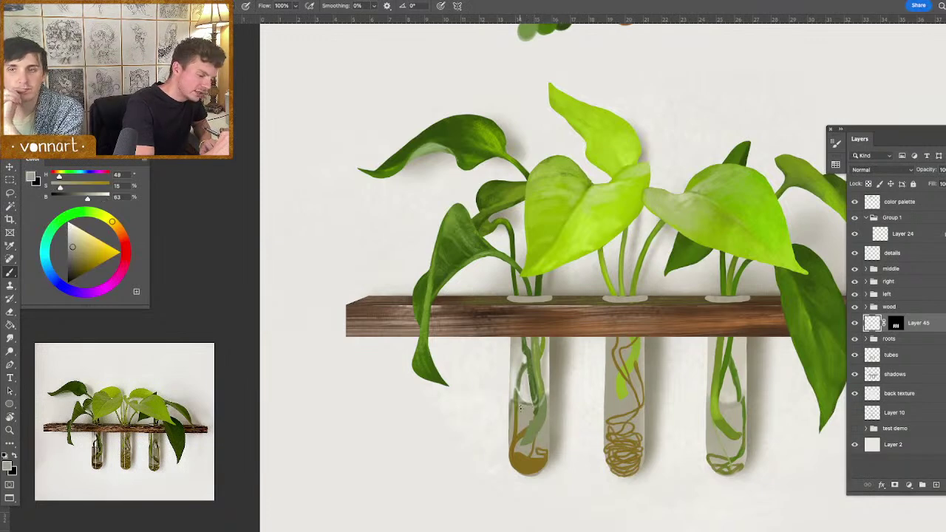
{"action": "left_click", "coordinate": [519, 406], "text": "alt"}
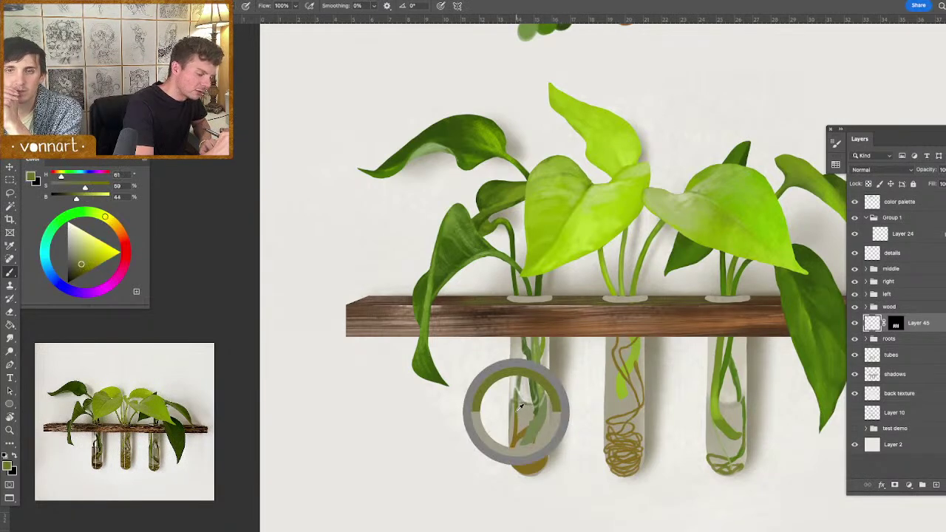
{"action": "left_click", "coordinate": [519, 405], "text": "alt"}
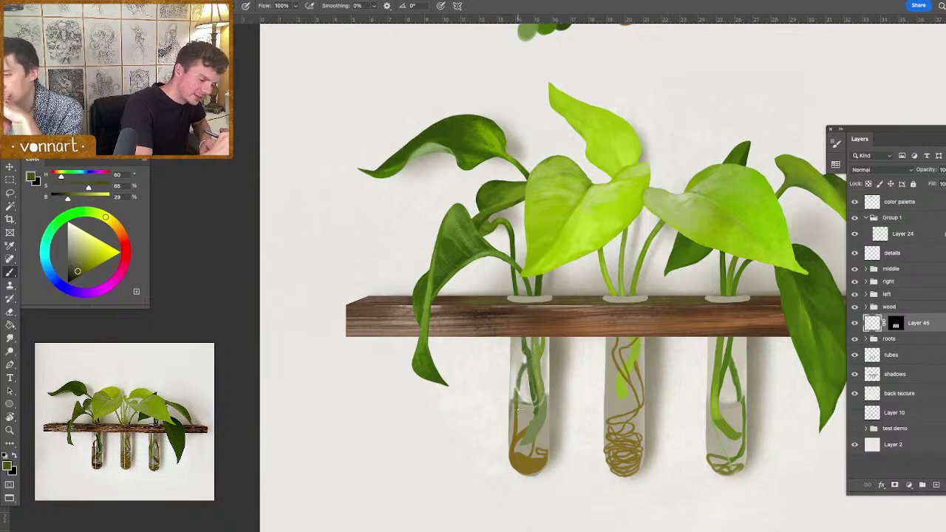
{"action": "left_click_drag", "start_coordinate": [517, 427], "coordinate": [518, 433]}
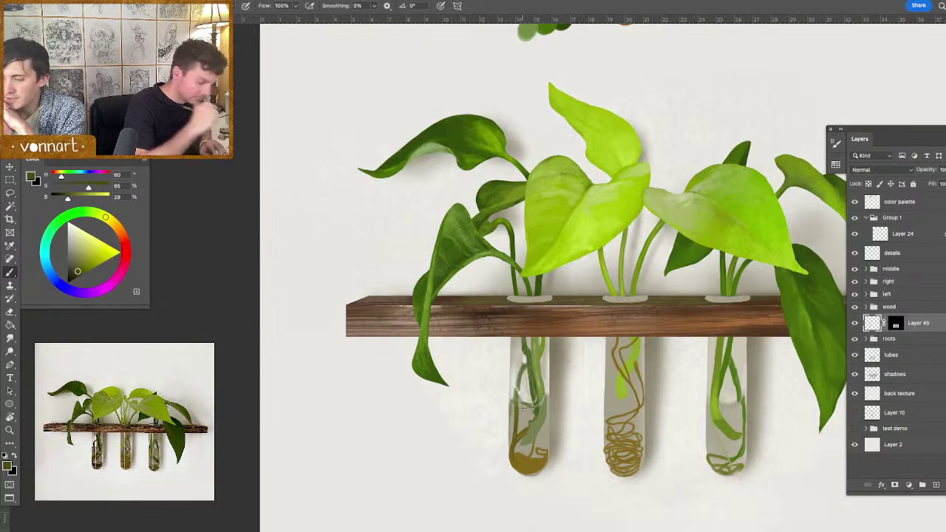
- Sample leaf and stem greens, a darker green and a light grey to shade and highlight the lower stem in the left tube
{"action": "left_click", "coordinate": [560, 256], "text": "alt"}
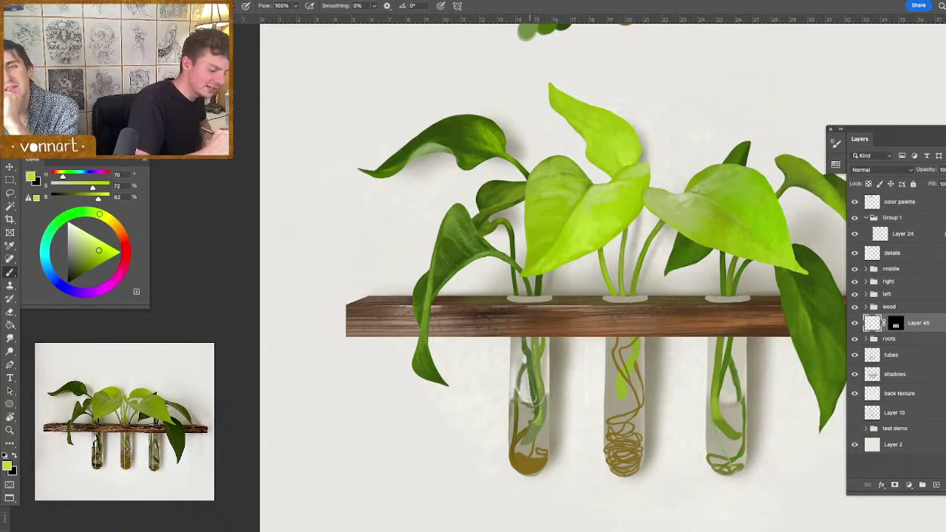
{"action": "left_click", "coordinate": [528, 352], "text": "alt"}
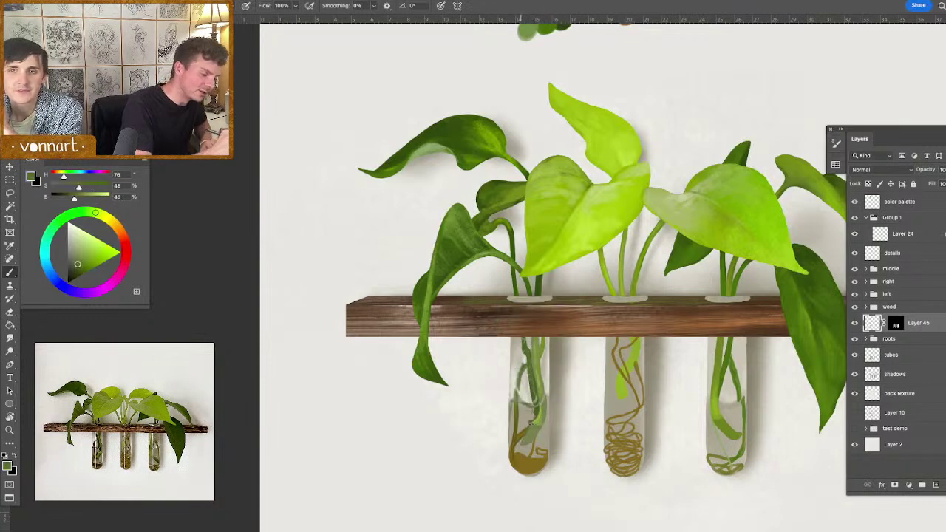
{"action": "left_click", "coordinate": [531, 364], "text": "alt"}
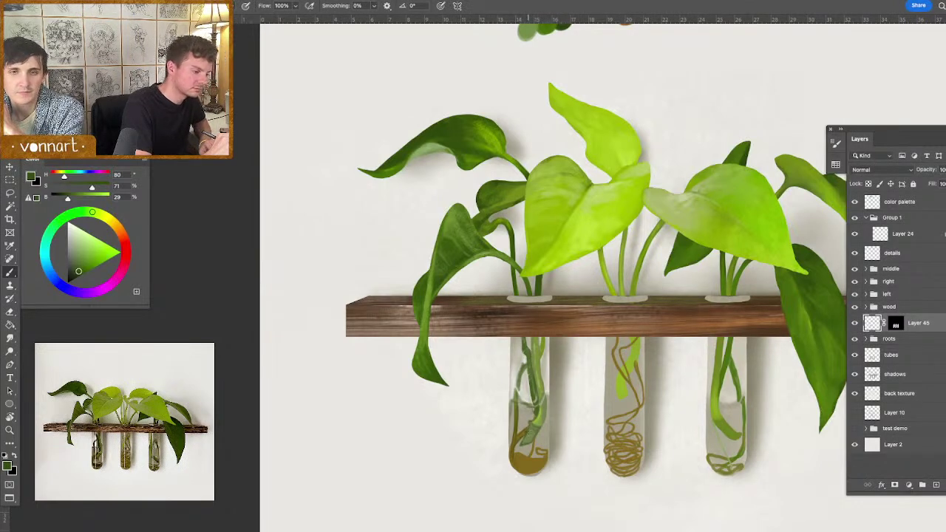
{"action": "left_click", "coordinate": [73, 276]}
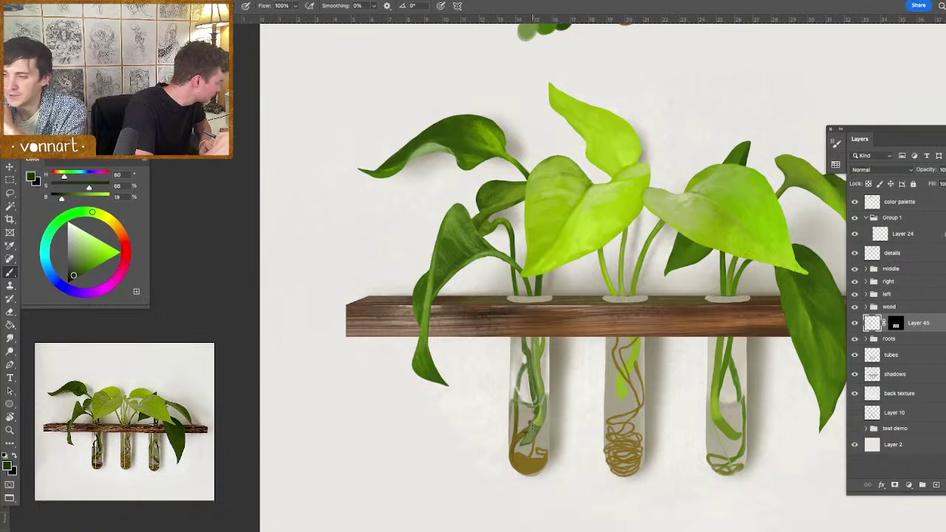
{"action": "left_click", "coordinate": [534, 394], "text": "alt"}
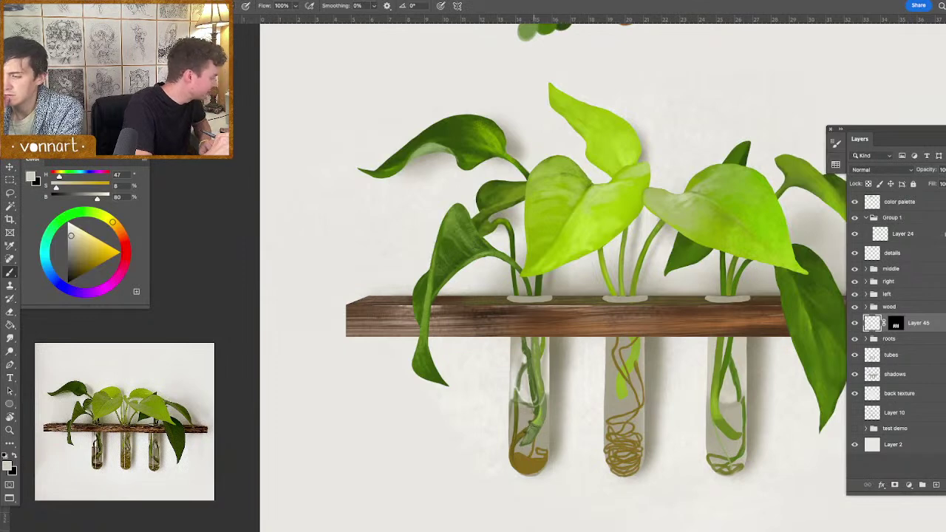
{"action": "left_click", "coordinate": [539, 427], "text": "alt"}
{"action": "left_click", "coordinate": [533, 396], "text": "alt"}
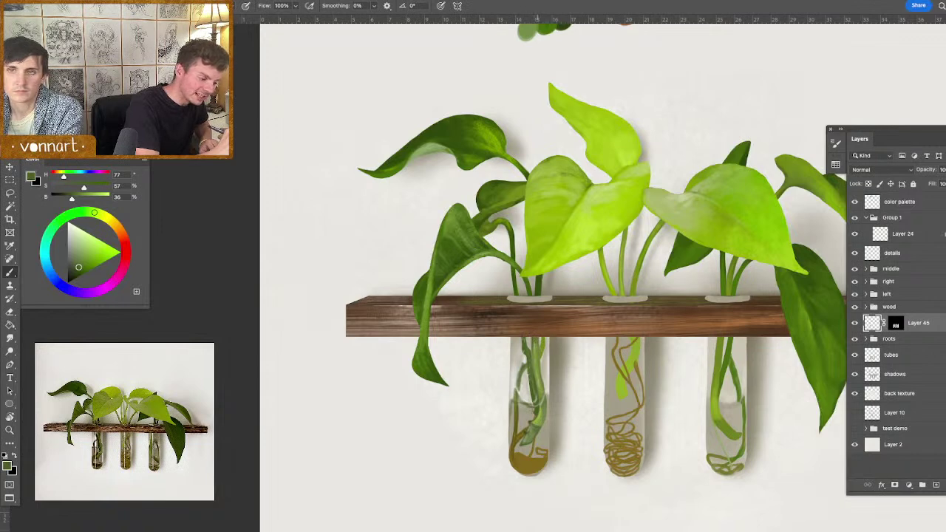
- Sample the dark green of the drooping left leaf and paint darker shading on the upper stems inside the left tube
{"action": "left_click", "coordinate": [442, 278], "text": "alt"}
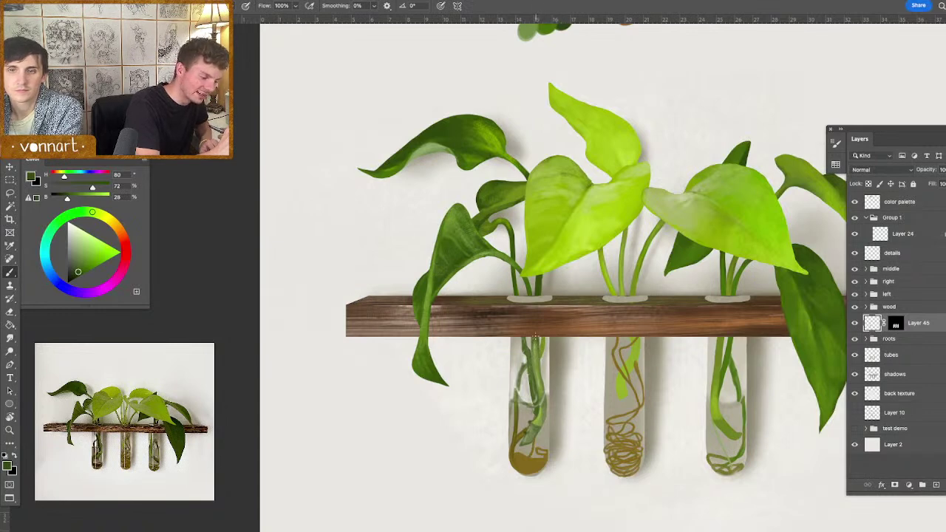
{"action": "left_click_drag", "start_coordinate": [538, 344], "coordinate": [539, 361]}
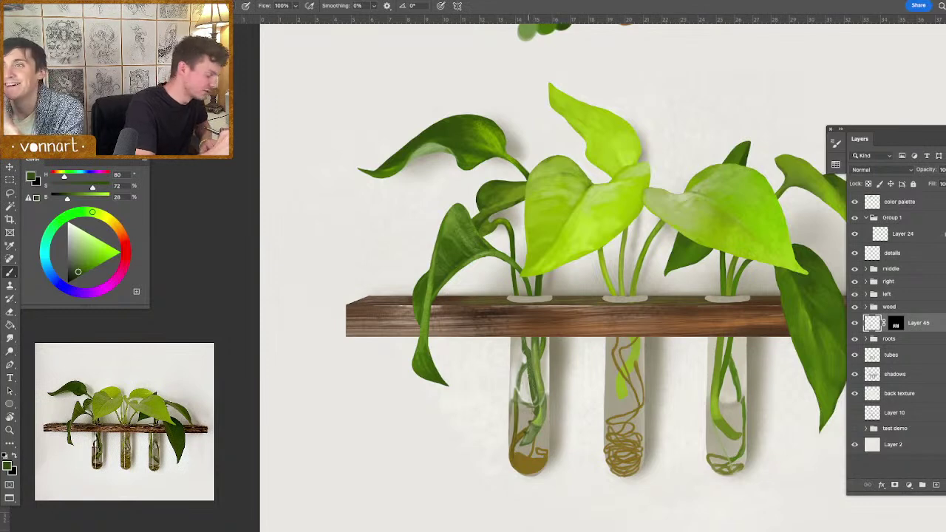
{"action": "left_click_drag", "start_coordinate": [478, 361], "coordinate": [512, 361]}
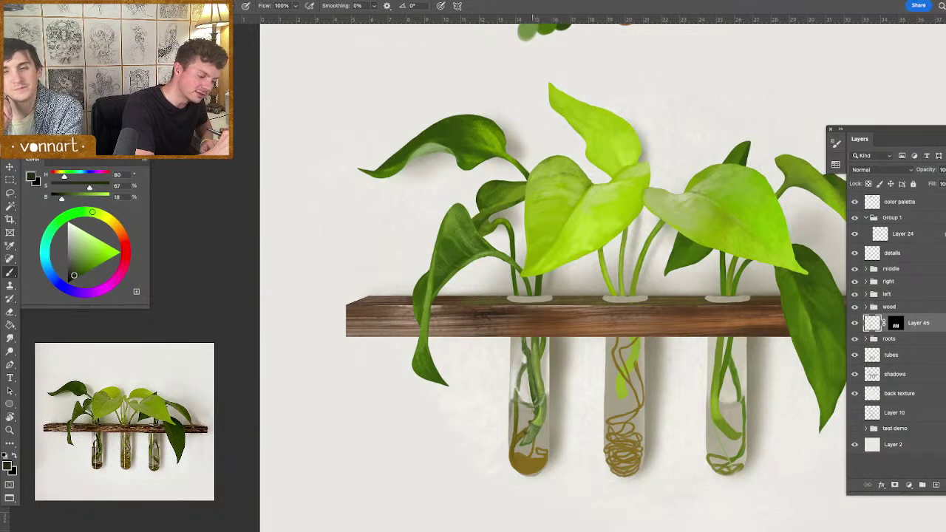
{"action": "left_click_drag", "start_coordinate": [528, 350], "coordinate": [529, 362]}
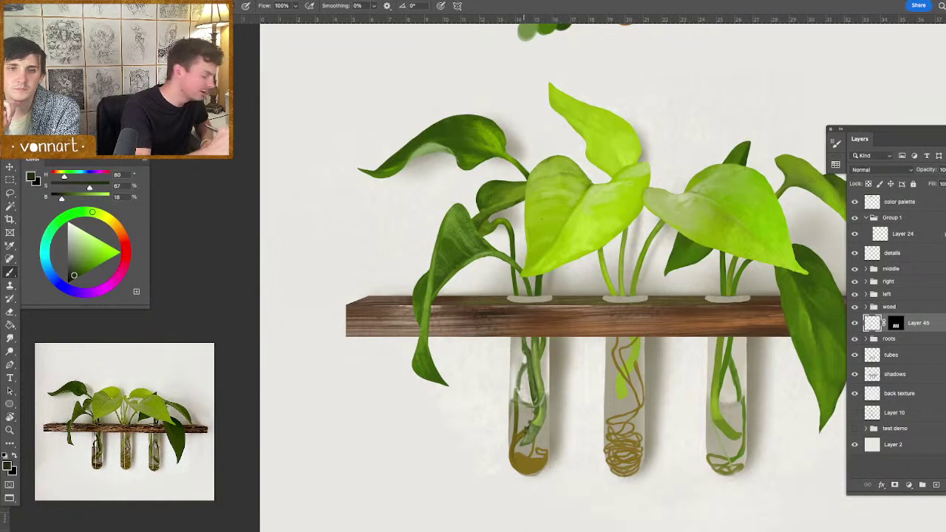
- Sample near-whites and stem greens to refine the waterline reflections, stem bend and root nubs in the left tube
{"action": "left_click", "coordinate": [516, 379], "text": "alt"}
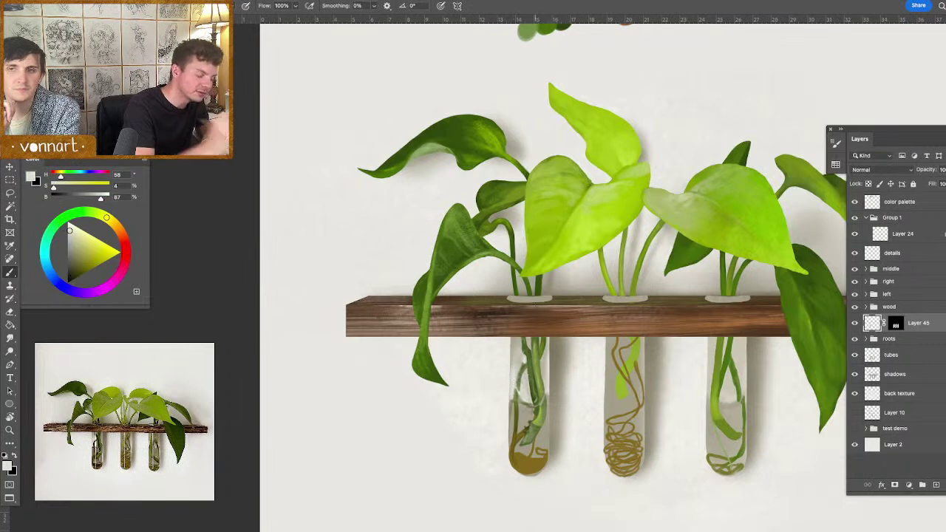
{"action": "left_click", "coordinate": [537, 397], "text": "alt"}
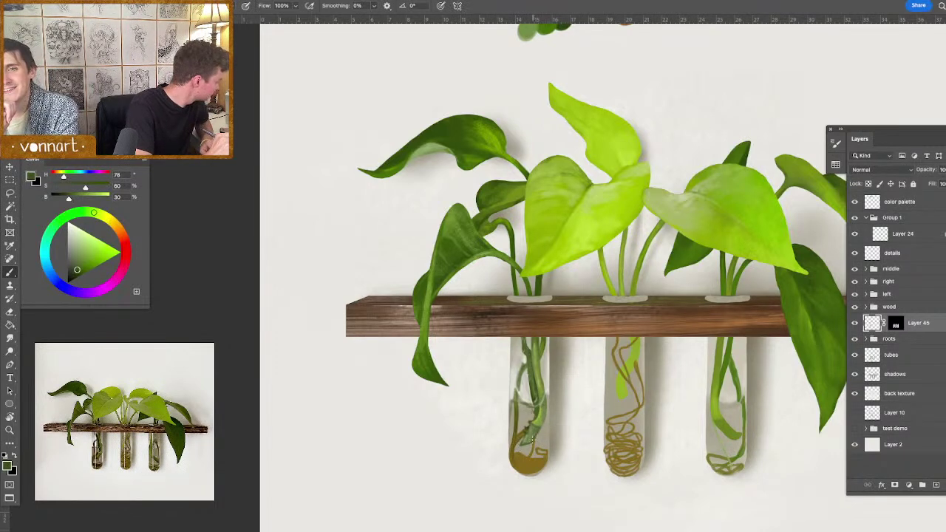
{"action": "left_click", "coordinate": [539, 431], "text": "alt"}
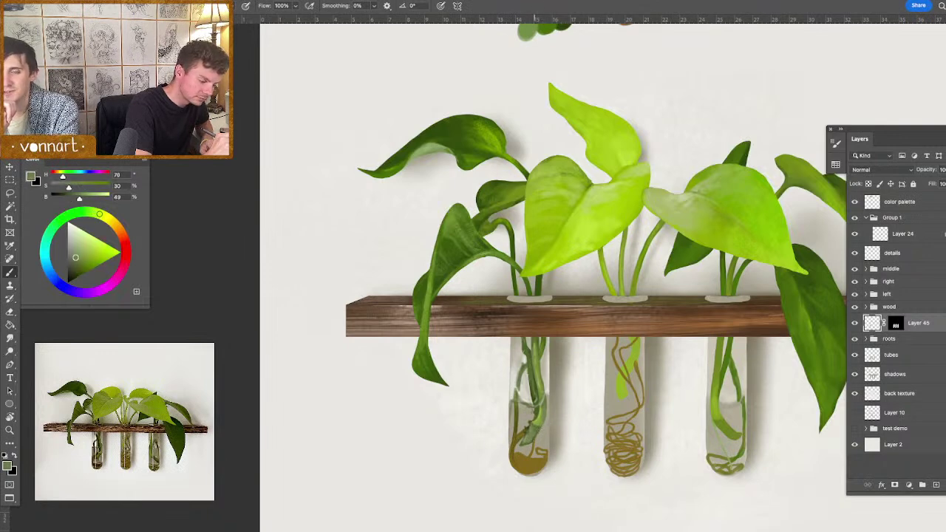
{"action": "left_click", "coordinate": [539, 405], "text": "alt"}
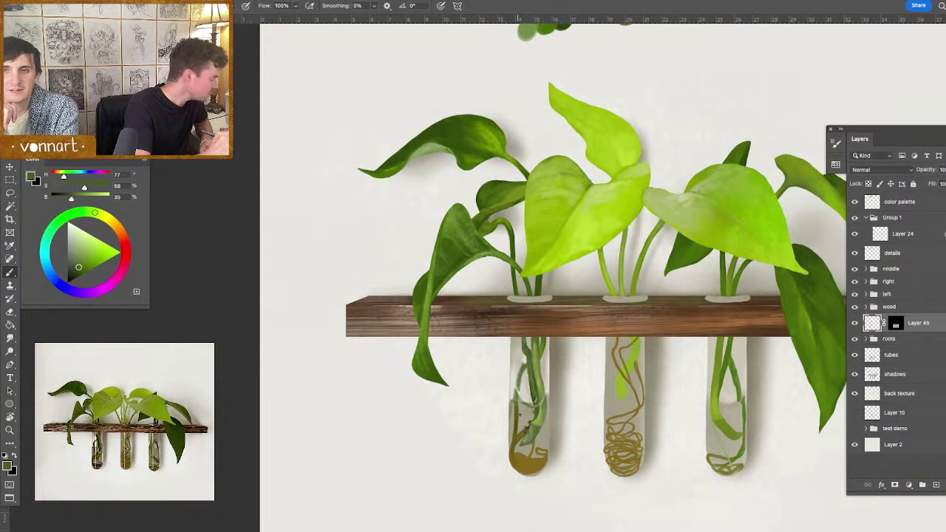
{"action": "left_click", "coordinate": [539, 387], "text": "alt"}
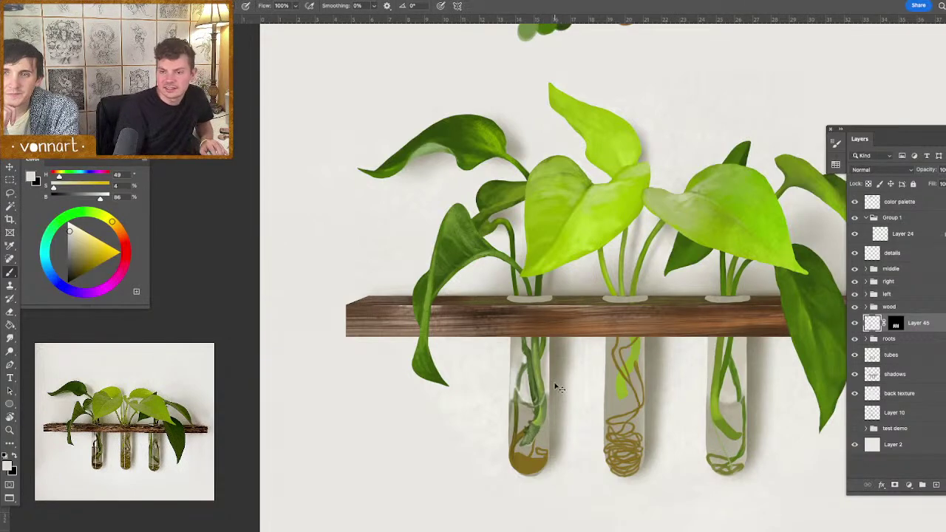
- Paint fine near-white edge highlights along the submerged stem and its cut end in the left tube
{"action": "key", "text": "super+plus"}
{"action": "key", "text": "super+plus"}
{"action": "key", "text": "super+plus"}
{"action": "key", "text": "super+plus"}
{"action": "left_click_drag", "start_coordinate": [625, 420], "coordinate": [581, 125]}
{"action": "left_click_drag", "start_coordinate": [613, 460], "coordinate": [612, 160]}
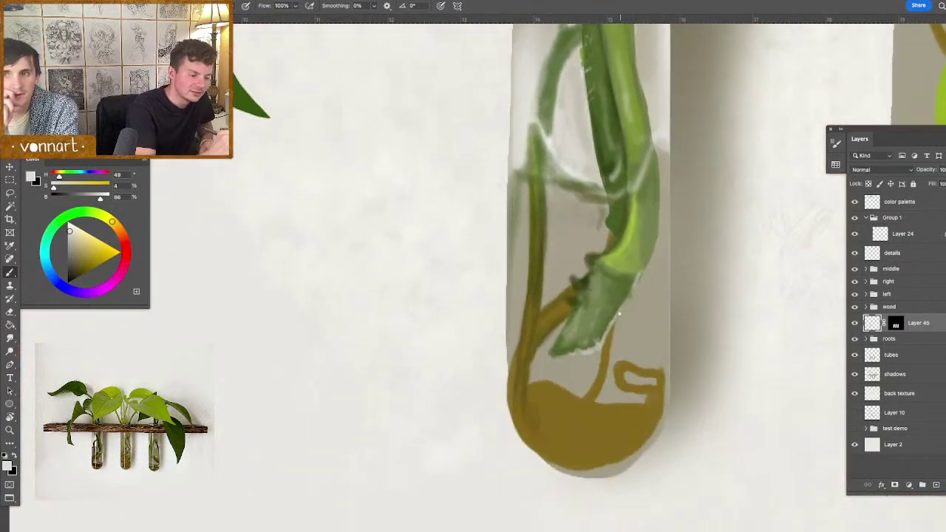
{"action": "left_click_drag", "start_coordinate": [648, 261], "coordinate": [655, 230]}
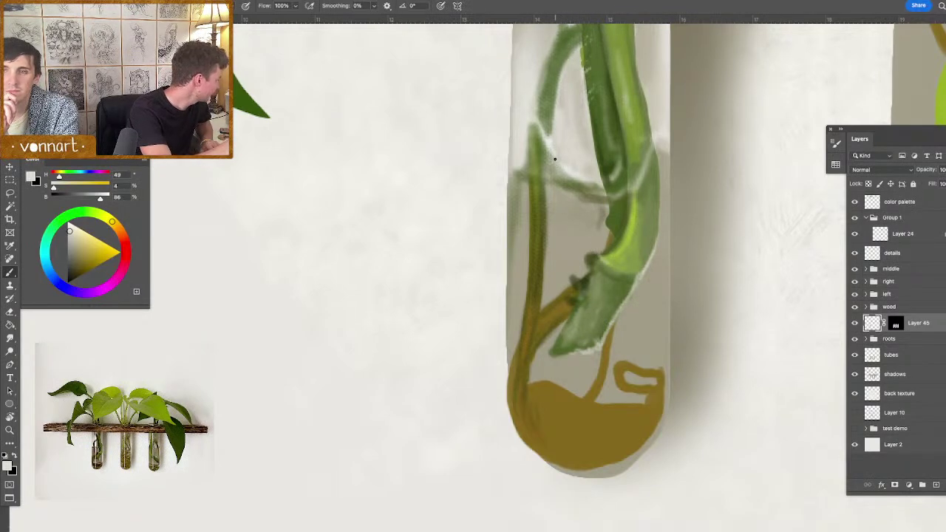
{"action": "left_click_drag", "start_coordinate": [555, 155], "coordinate": [570, 364]}
{"action": "left_click_drag", "start_coordinate": [640, 358], "coordinate": [639, 326]}
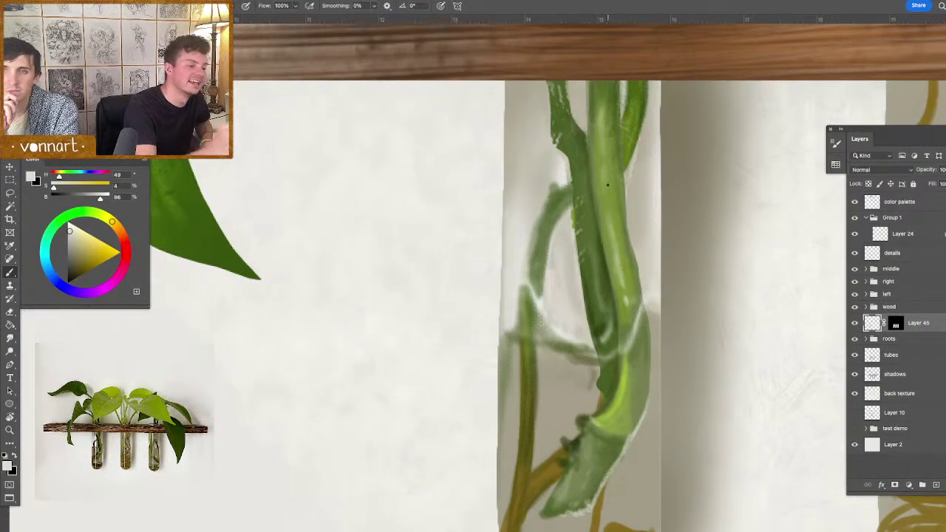
- Sample a bright and a dark stem green and paint dark green shading across the top of the left tube's brown root mass
{"action": "key", "text": "ctrl+0"}
{"action": "key", "text": "ctrl+minus"}
{"action": "key", "text": "ctrl+plus"}
{"action": "key", "text": "ctrl+plus"}
{"action": "key", "text": "ctrl+plus"}
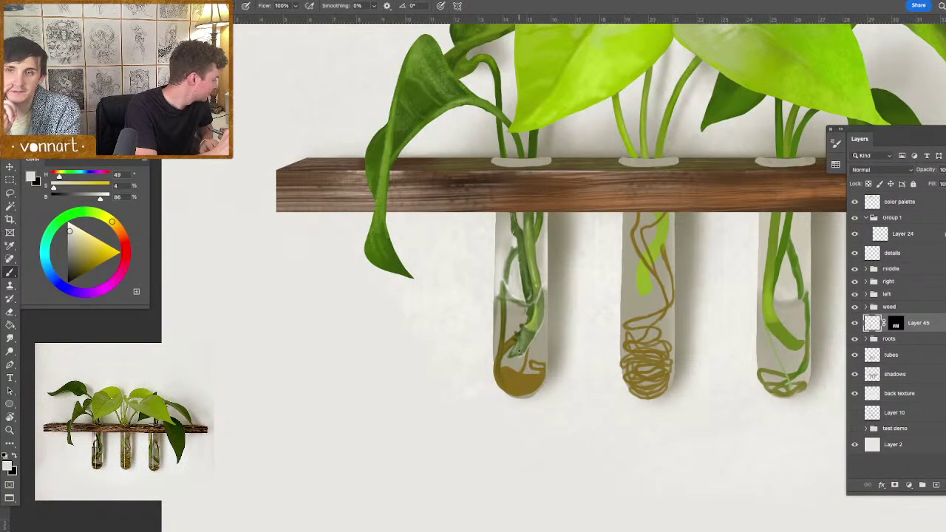
{"action": "left_click", "coordinate": [534, 318], "text": "alt"}
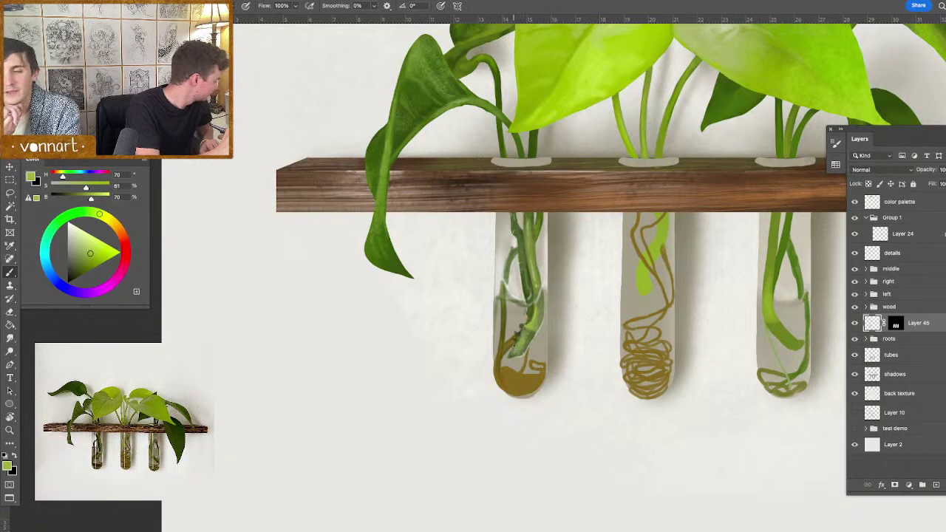
{"action": "left_click", "coordinate": [521, 328], "text": "alt"}
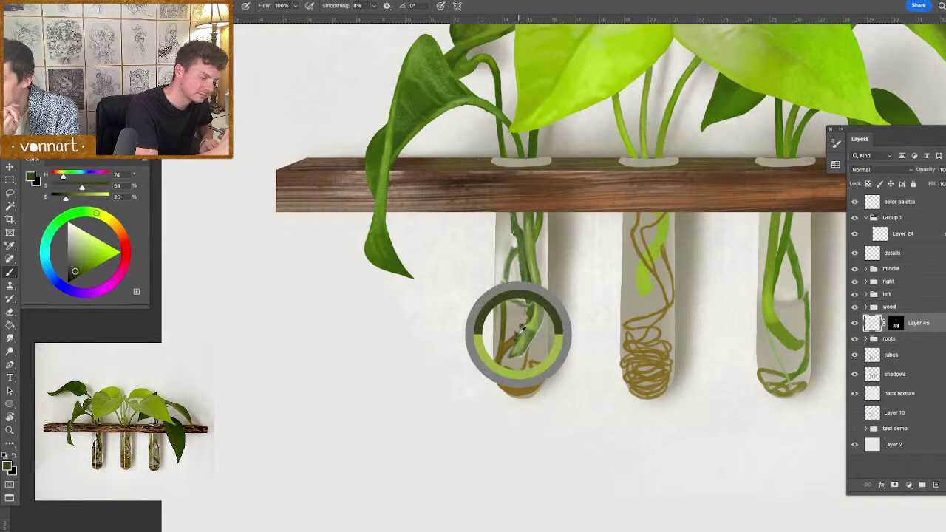
{"action": "mouse_move", "coordinate": [507, 377]}
{"action": "left_mouse_down"}
{"action": "mouse_move", "coordinate": [515, 373]}
{"action": "mouse_move", "coordinate": [505, 373]}
{"action": "left_mouse_up"}
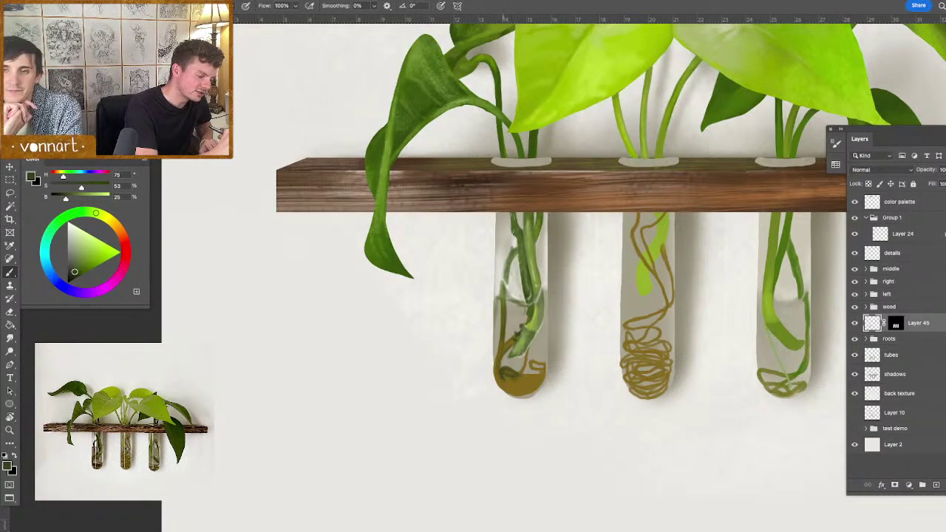
{"action": "mouse_move", "coordinate": [518, 377]}
{"action": "left_mouse_down"}
{"action": "mouse_move", "coordinate": [542, 384]}
{"action": "mouse_move", "coordinate": [540, 375]}
{"action": "left_mouse_up"}
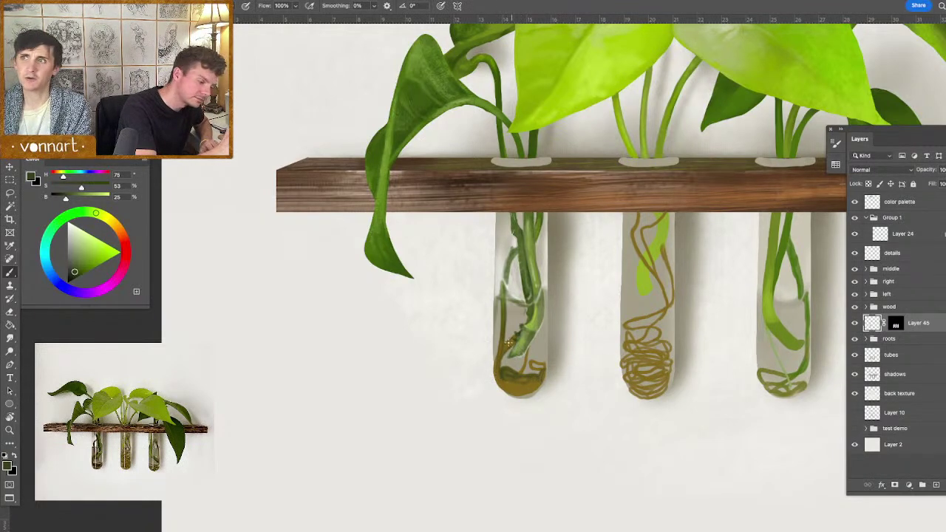
- Sample a light green and an olive from the stem area and paint olive shading along the left tube's lower left edge
{"action": "left_click", "coordinate": [523, 343], "text": "alt"}
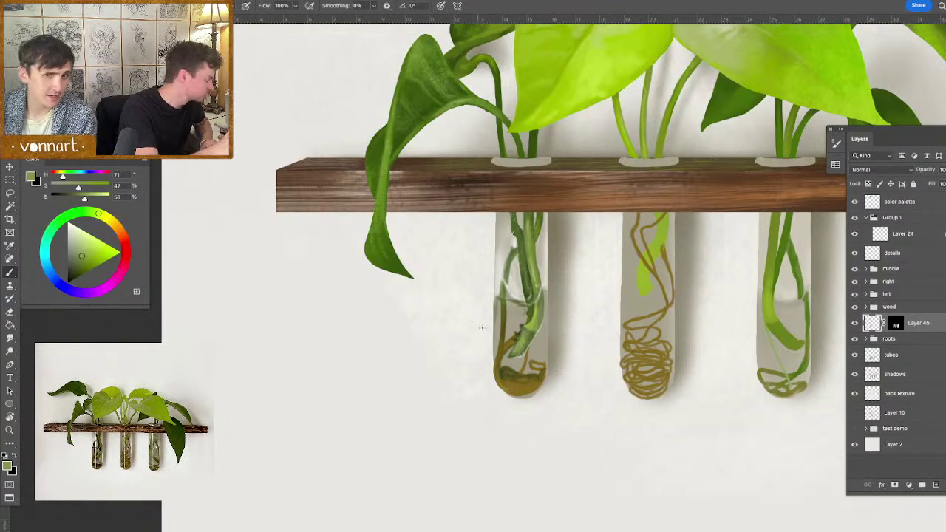
{"action": "left_click", "coordinate": [519, 334], "text": "alt"}
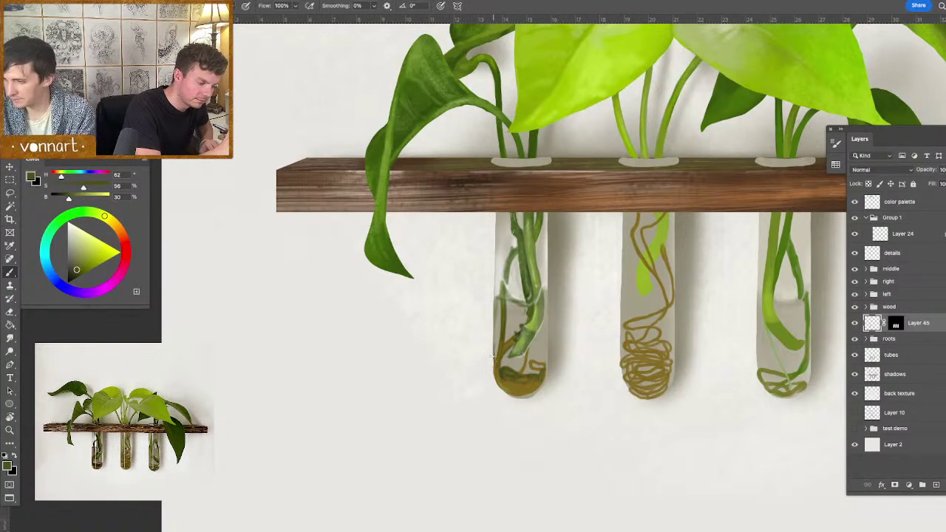
{"action": "left_click_drag", "start_coordinate": [494, 363], "coordinate": [498, 363]}
{"action": "left_click_drag", "start_coordinate": [494, 341], "coordinate": [496, 372]}
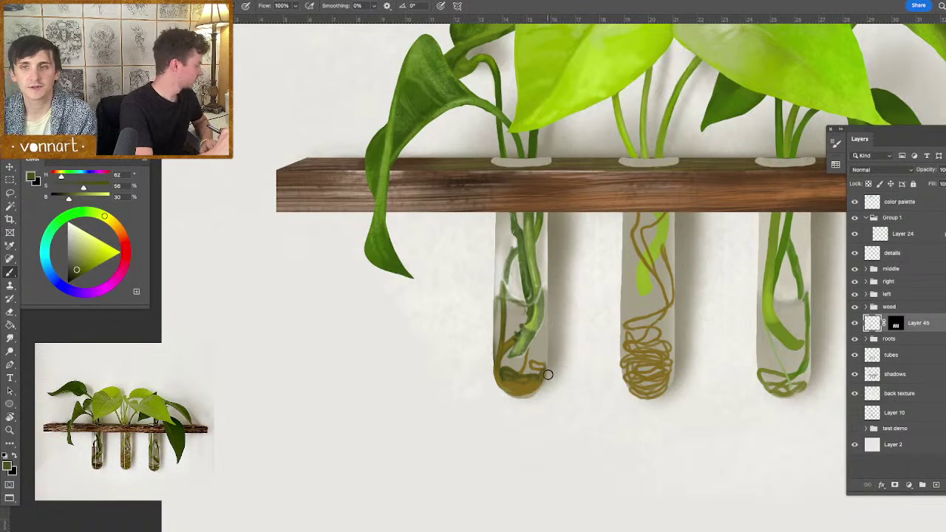
- Add background off-white highlights over the left tube's root mass, and refine the stem's cut end with a sampled muted green
{"action": "left_click", "coordinate": [576, 361], "text": "alt"}
{"action": "left_click_drag", "start_coordinate": [545, 364], "coordinate": [518, 374]}
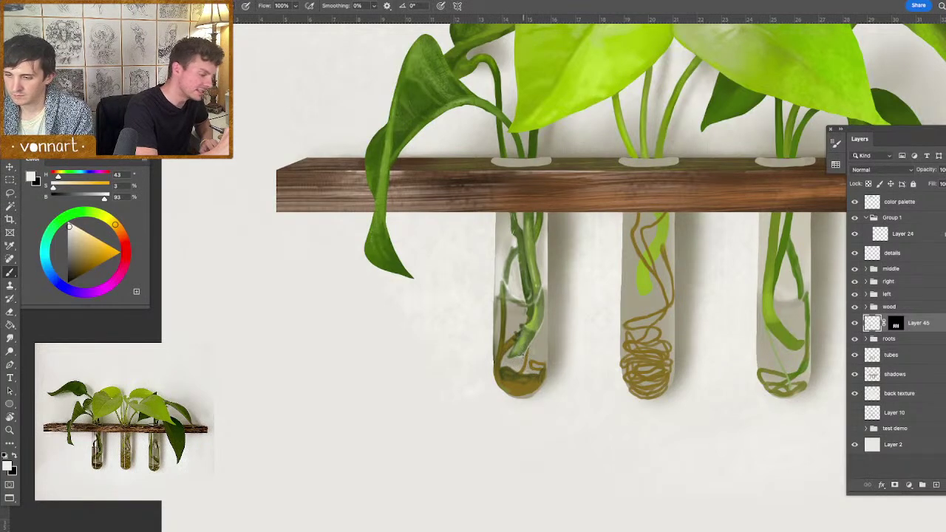
{"action": "left_click", "coordinate": [520, 334], "text": "alt"}
{"action": "left_click_drag", "start_coordinate": [522, 332], "coordinate": [519, 348]}
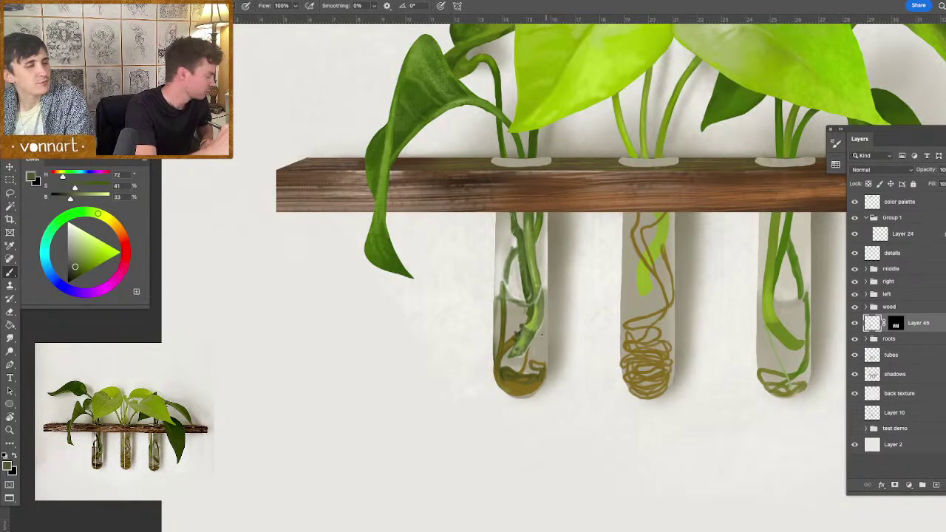
- Sample the root brown, lighten it to a pale tan, and paint tan and green touches across the base of the left tube's root mass
{"action": "left_click", "coordinate": [522, 339], "text": "alt"}
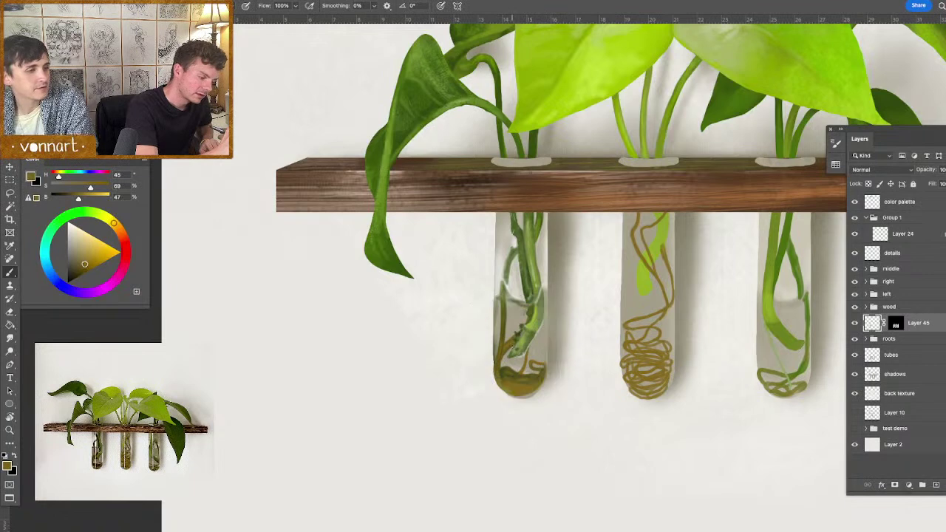
{"action": "left_click", "coordinate": [86, 238]}
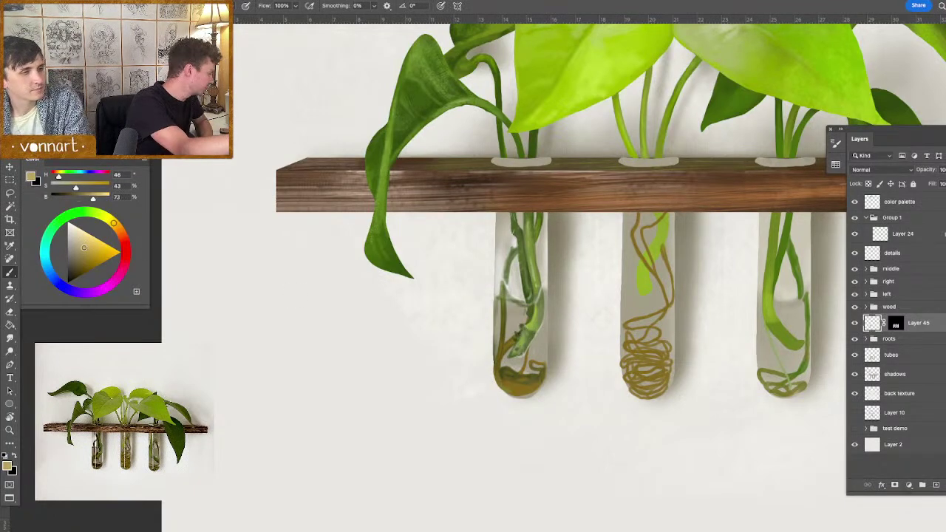
{"action": "left_click_drag", "start_coordinate": [513, 389], "coordinate": [529, 388]}
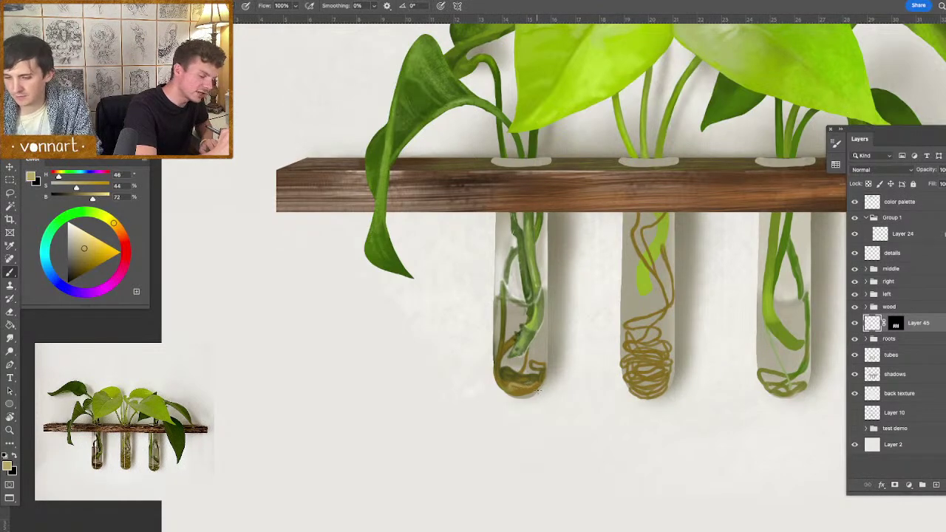
{"action": "left_click", "coordinate": [525, 338], "text": "alt"}
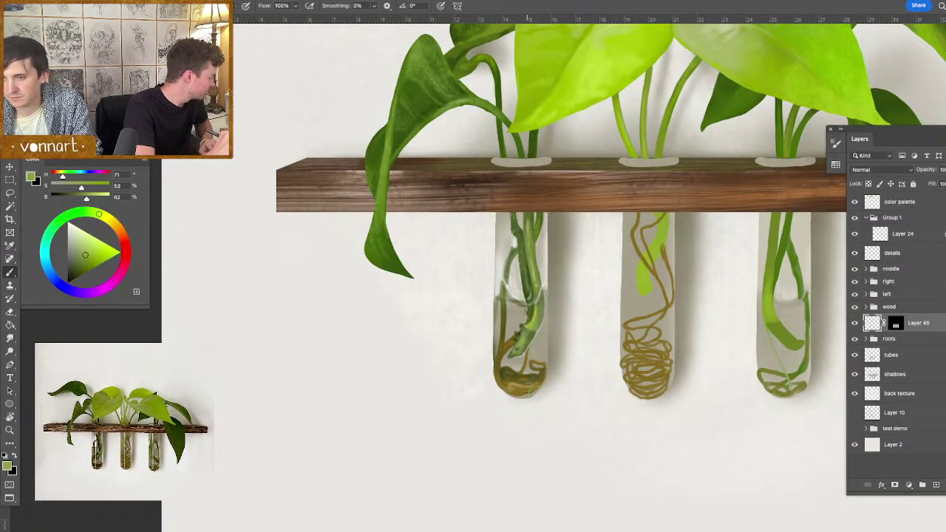
{"action": "left_click", "coordinate": [533, 378], "text": "alt"}
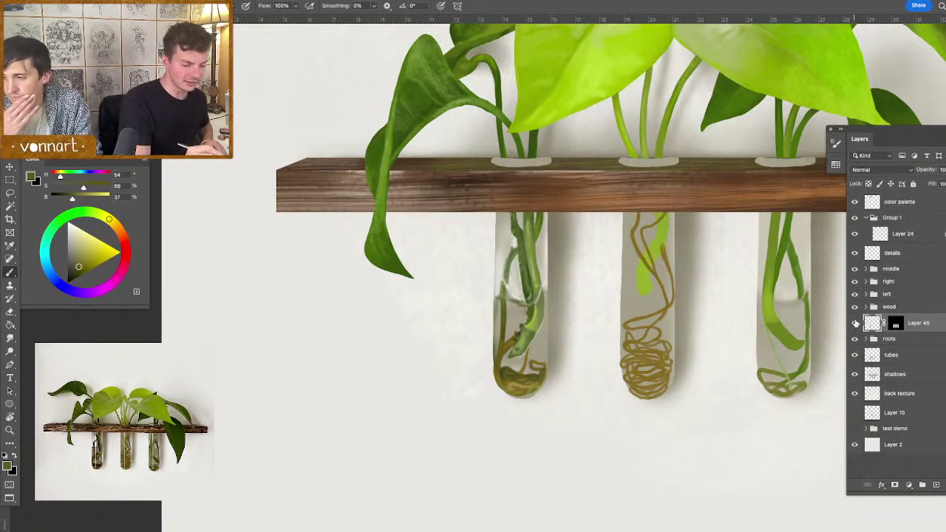
- Toggle the visibility of Layer 45, shadows and tubes to compare their content, and make the tubes layer active for painting
{"action": "left_click", "coordinate": [856, 323]}
{"action": "left_click", "coordinate": [855, 323]}
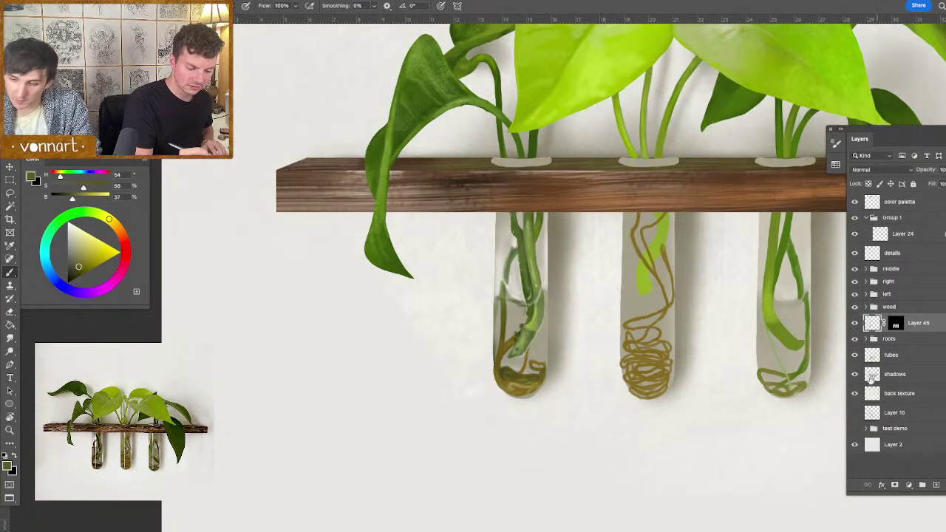
{"action": "left_click", "coordinate": [856, 374]}
{"action": "left_click", "coordinate": [856, 374]}
{"action": "left_click", "coordinate": [855, 355]}
{"action": "left_click", "coordinate": [855, 355]}
{"action": "left_click", "coordinate": [895, 355]}
{"action": "key", "text": "e"}
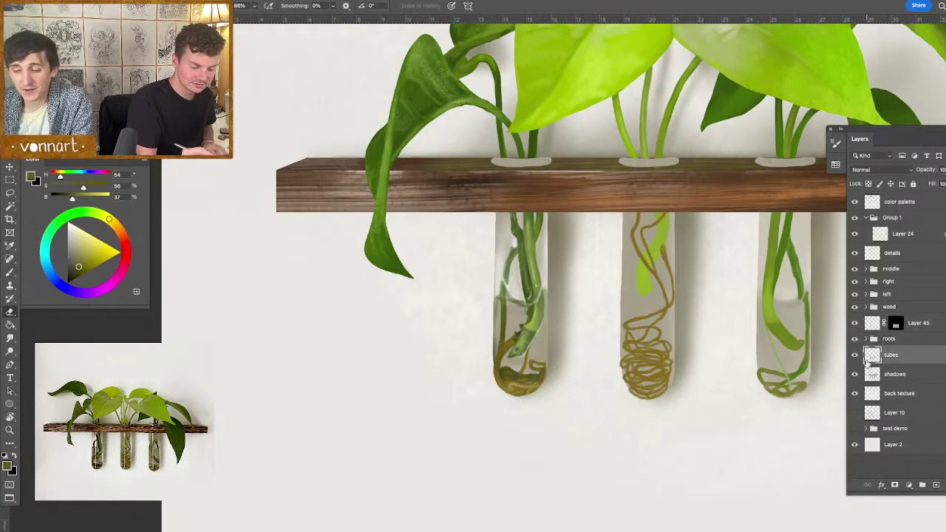
{"action": "key", "text": "b"}
- Sample an olive from the roots, choose another brush preset, and tint the left tube's lower glass on the tubes layer
{"action": "left_click", "coordinate": [531, 376], "text": "alt"}
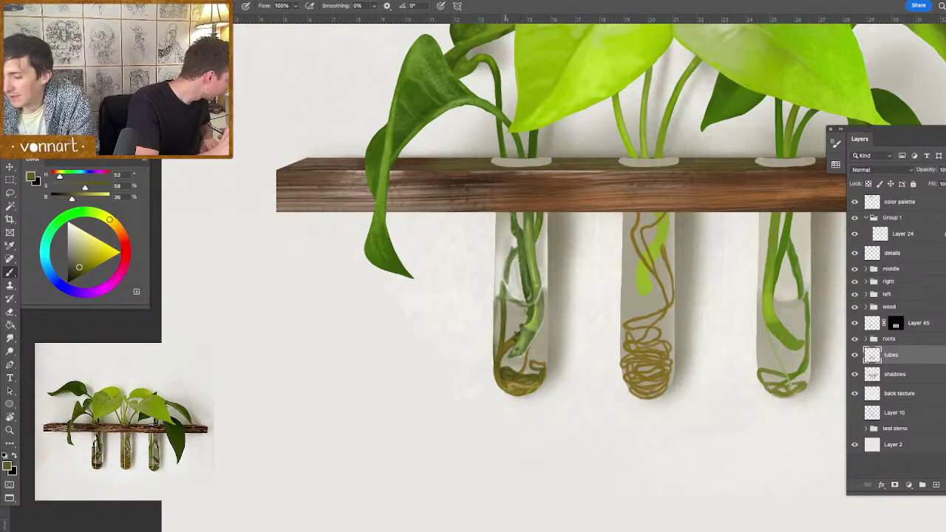
{"action": "left_click", "coordinate": [508, 385], "text": "alt"}
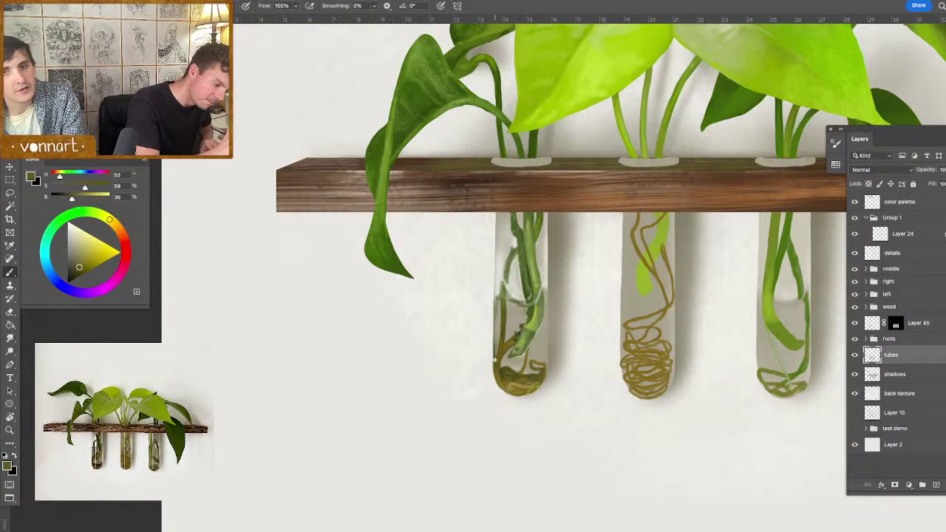
{"action": "right_click", "coordinate": [573, 321]}
{"action": "left_click", "coordinate": [629, 234]}
{"action": "left_click", "coordinate": [529, 361]}
{"action": "left_click_drag", "start_coordinate": [531, 368], "coordinate": [489, 389]}
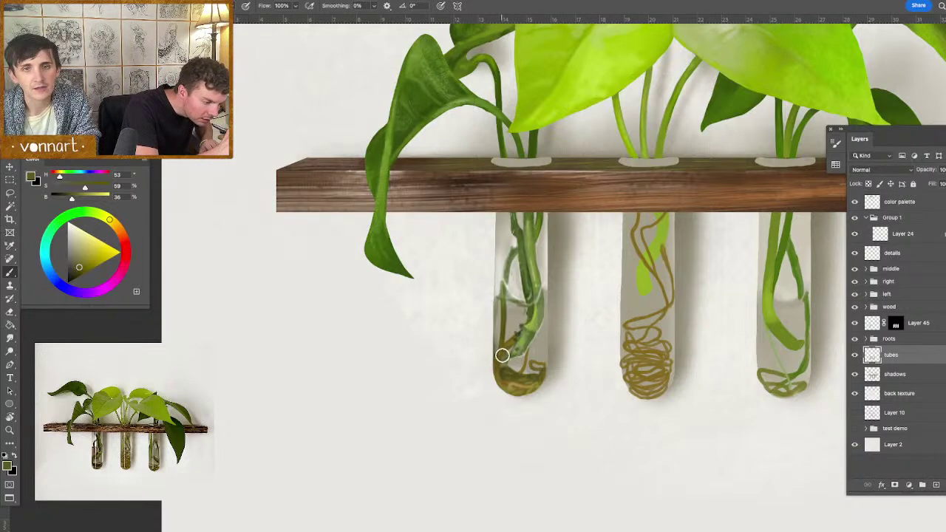
{"action": "left_click_drag", "start_coordinate": [505, 360], "coordinate": [495, 365]}
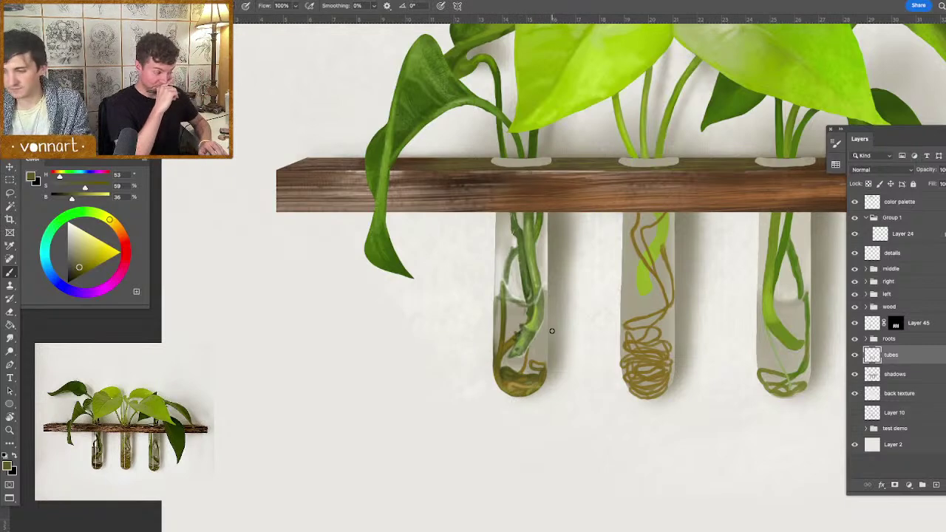
{"action": "left_click_drag", "start_coordinate": [530, 363], "coordinate": [529, 365]}
{"action": "left_click", "coordinate": [856, 323]}
{"action": "left_click", "coordinate": [855, 323]}
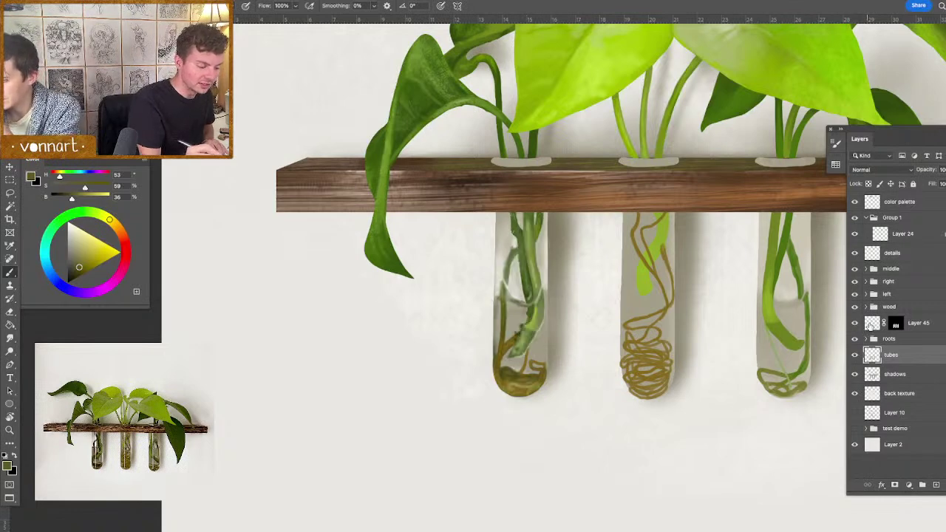
- On Layer 45, darken a sampled green to H 68, S 74, B 15 and paint deep shading into the left tube's root mass
{"action": "left_click", "coordinate": [870, 323]}
{"action": "left_click", "coordinate": [533, 282], "text": "alt"}
{"action": "left_click_drag", "start_coordinate": [504, 373], "coordinate": [505, 374]}
{"action": "left_click", "coordinate": [502, 371], "text": "alt"}
{"action": "left_click", "coordinate": [74, 276]}
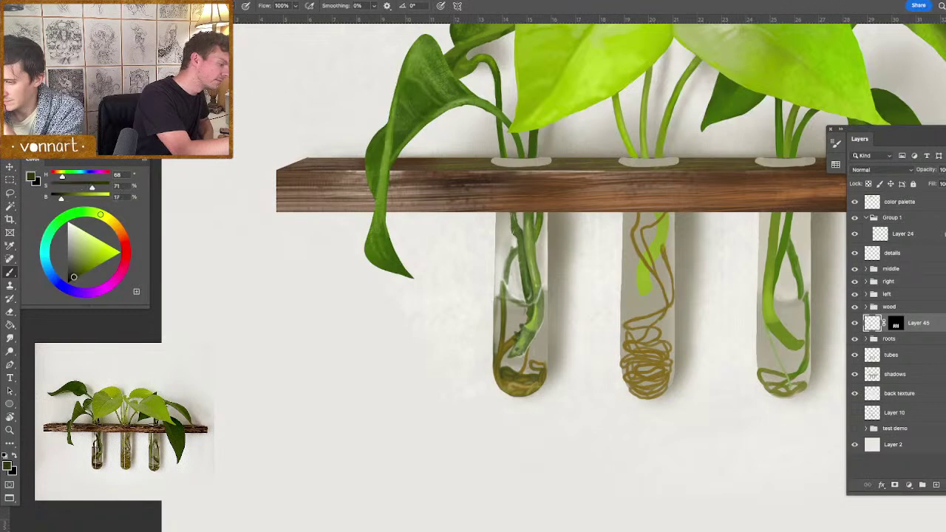
{"action": "left_click_drag", "start_coordinate": [74, 275], "coordinate": [73, 278]}
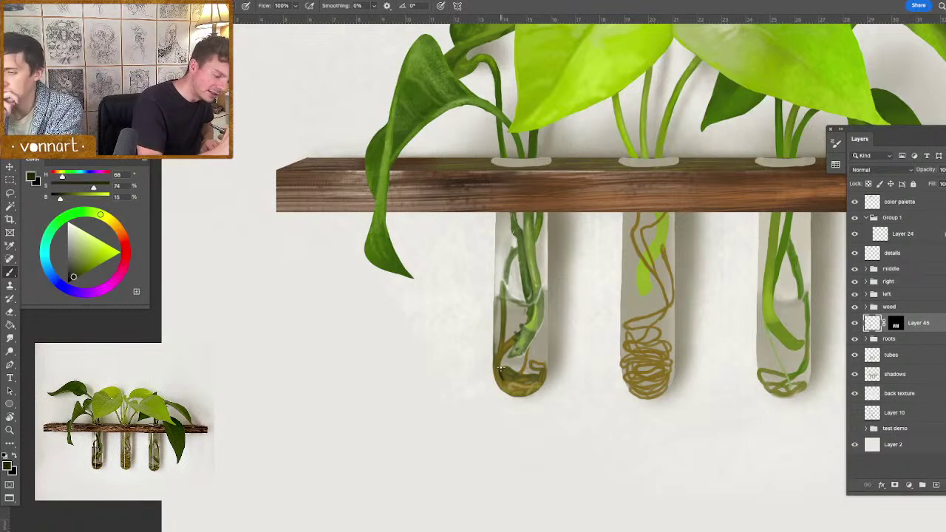
{"action": "left_click_drag", "start_coordinate": [515, 379], "coordinate": [532, 380]}
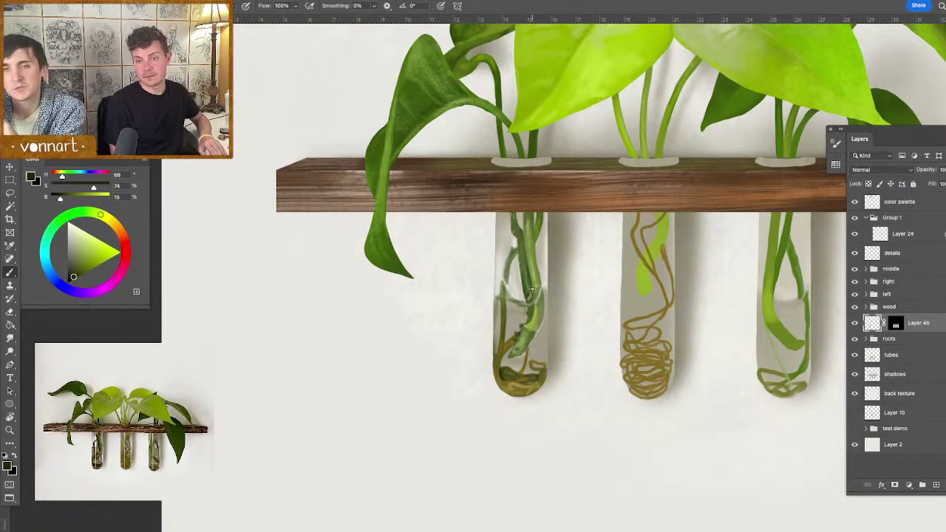
{"action": "scroll", "coordinate": [531, 288], "scroll_direction": "down", "scroll_amount": 2}
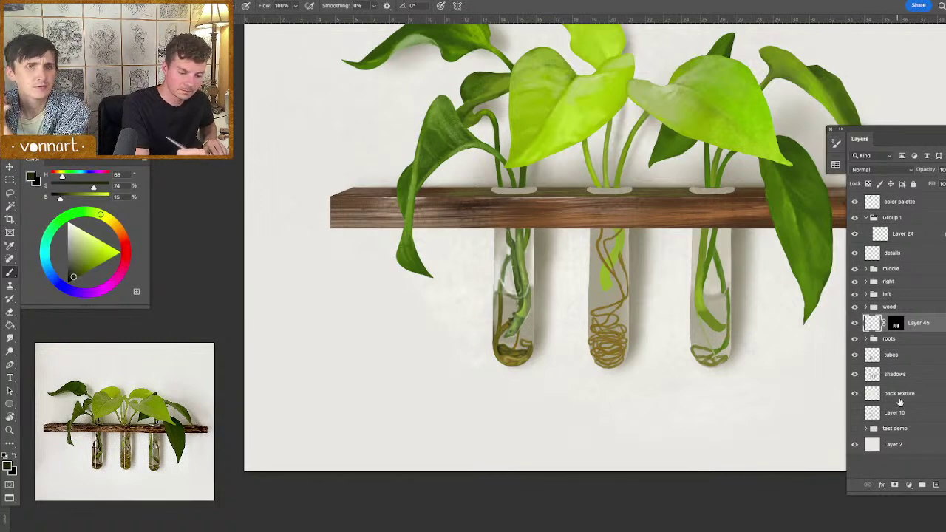
- Add a new layer above Layer 45 and paint off-white and pale yellow highlights along the left tube's right glass edge
{"action": "left_click", "coordinate": [936, 485]}
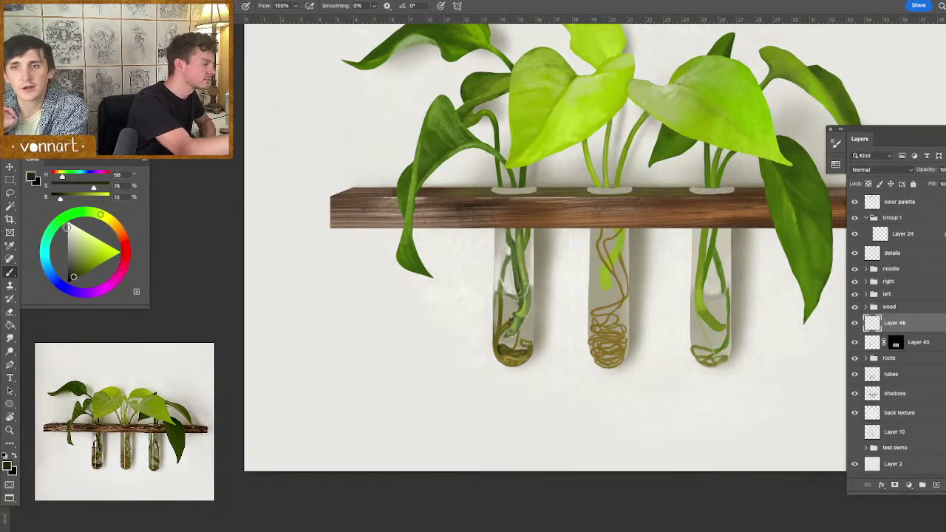
{"action": "left_click", "coordinate": [67, 226]}
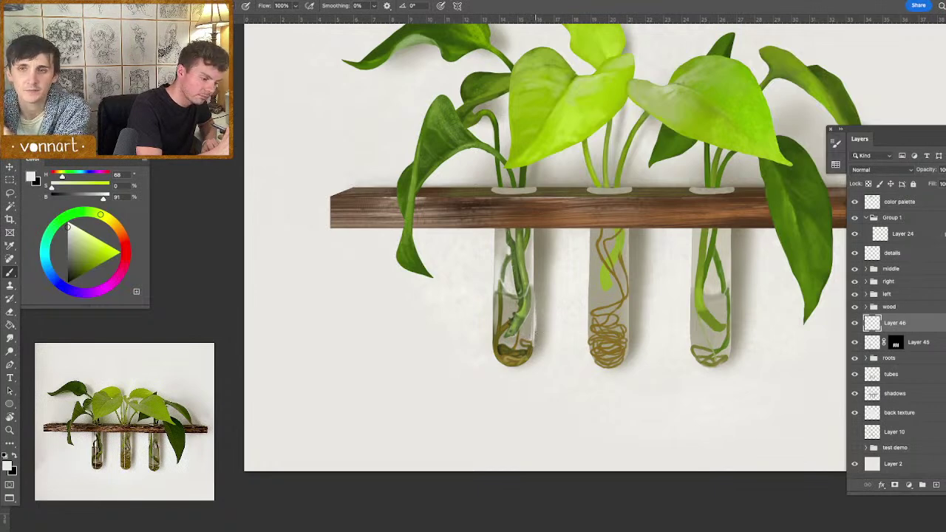
{"action": "mouse_move", "coordinate": [537, 326]}
{"action": "left_mouse_down"}
{"action": "mouse_move", "coordinate": [532, 122]}
{"action": "mouse_move", "coordinate": [530, 350]}
{"action": "left_mouse_up"}
{"action": "left_click", "coordinate": [71, 225]}
{"action": "left_click", "coordinate": [107, 215]}
{"action": "left_click", "coordinate": [75, 226]}
{"action": "mouse_move", "coordinate": [537, 326]}
{"action": "left_mouse_down"}
{"action": "mouse_move", "coordinate": [530, 355]}
{"action": "mouse_move", "coordinate": [533, 279]}
{"action": "left_mouse_up"}
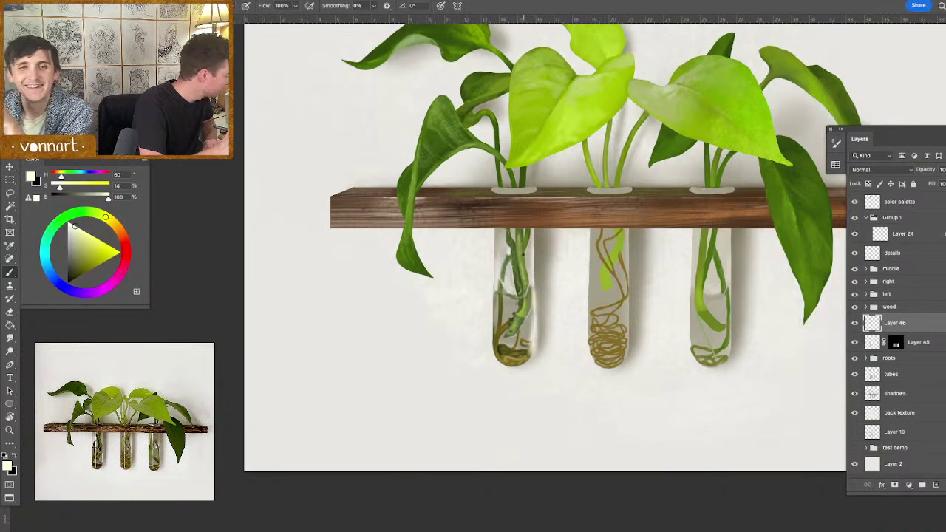
- Choose a round brush from the June2017 set for the Eraser and trim the highlights on the left tube's right edge
{"action": "key", "text": "e"}
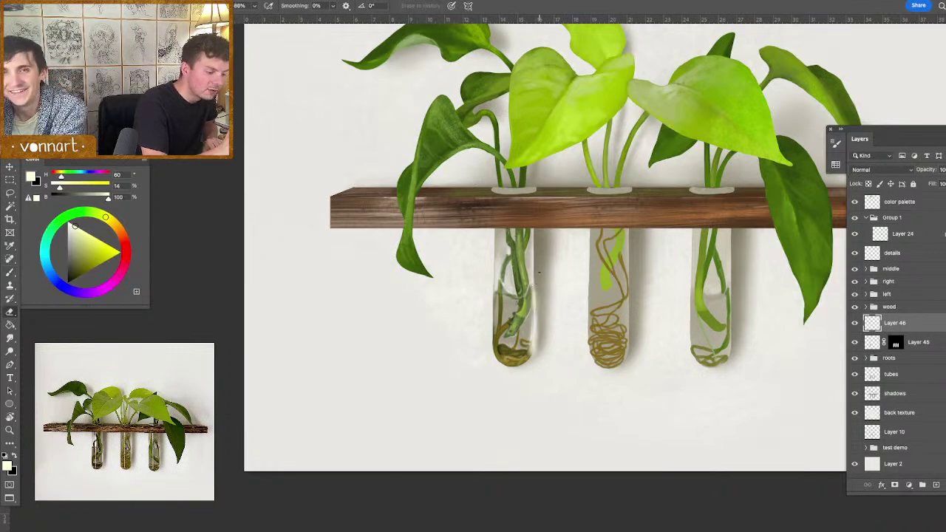
{"action": "right_click", "coordinate": [533, 287]}
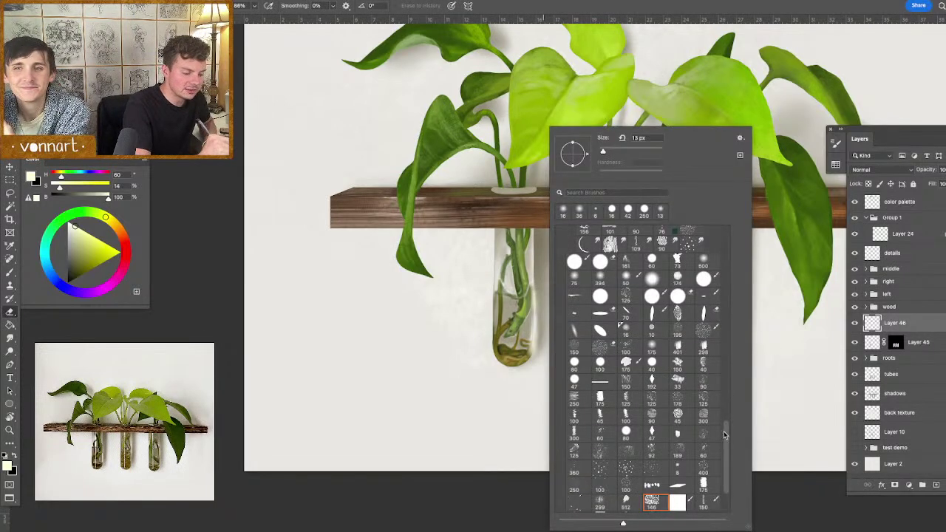
{"action": "left_click", "coordinate": [775, 321]}
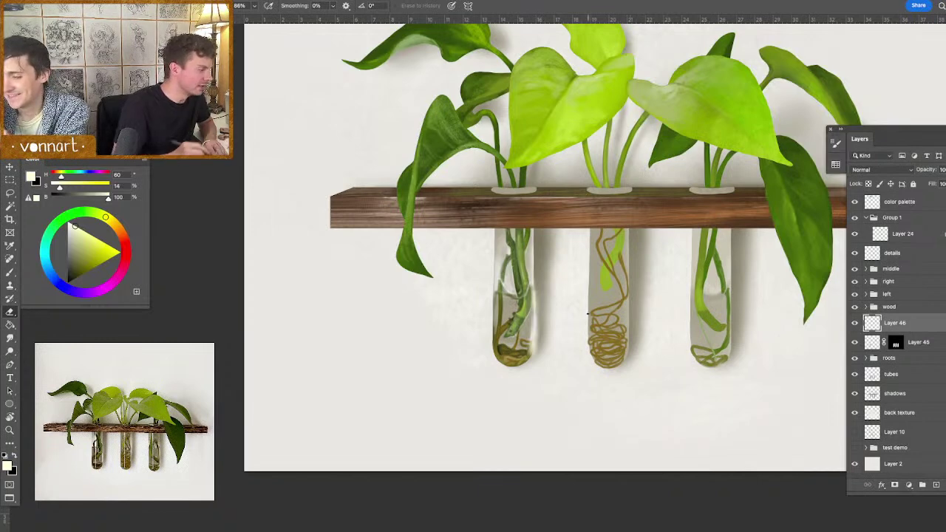
{"action": "right_click", "coordinate": [560, 362]}
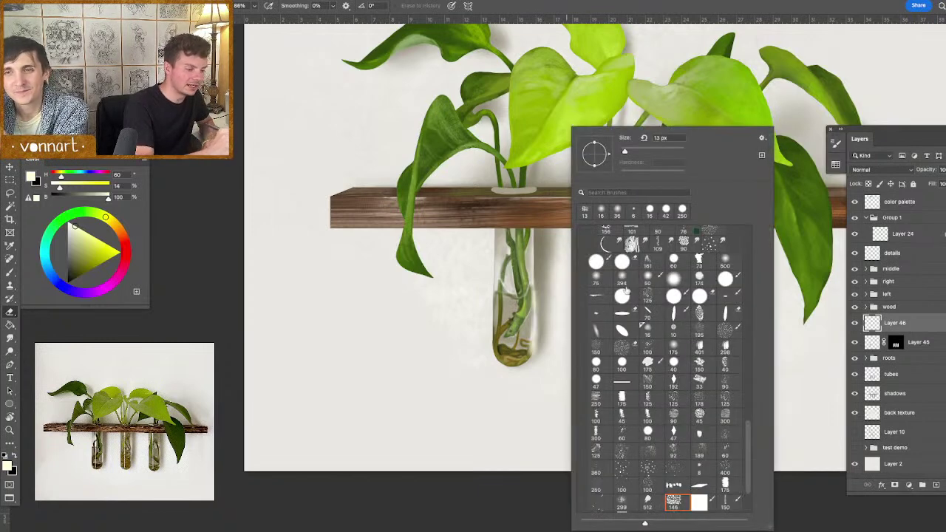
{"action": "left_click_drag", "start_coordinate": [746, 444], "coordinate": [755, 224]}
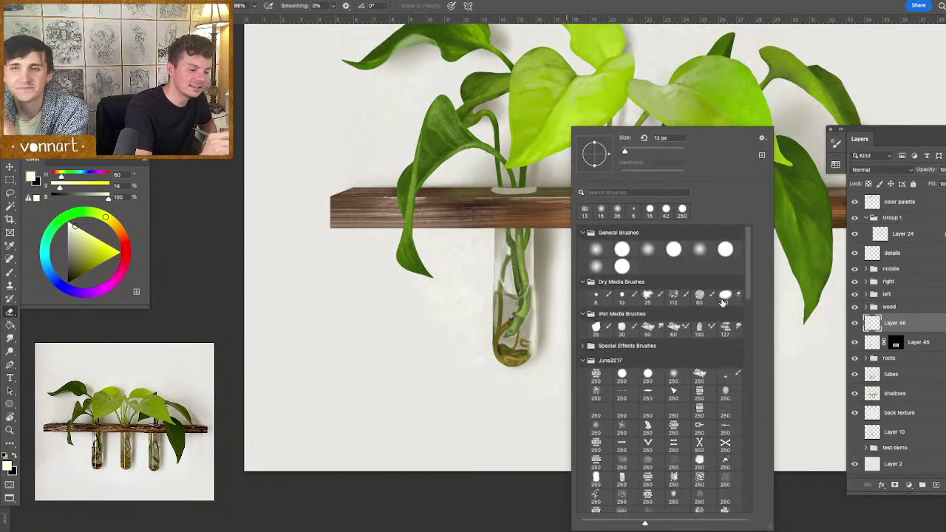
{"action": "left_click", "coordinate": [621, 377]}
{"action": "left_click_drag", "start_coordinate": [543, 336], "coordinate": [519, 337]}
{"action": "left_click_drag", "start_coordinate": [540, 300], "coordinate": [532, 298]}
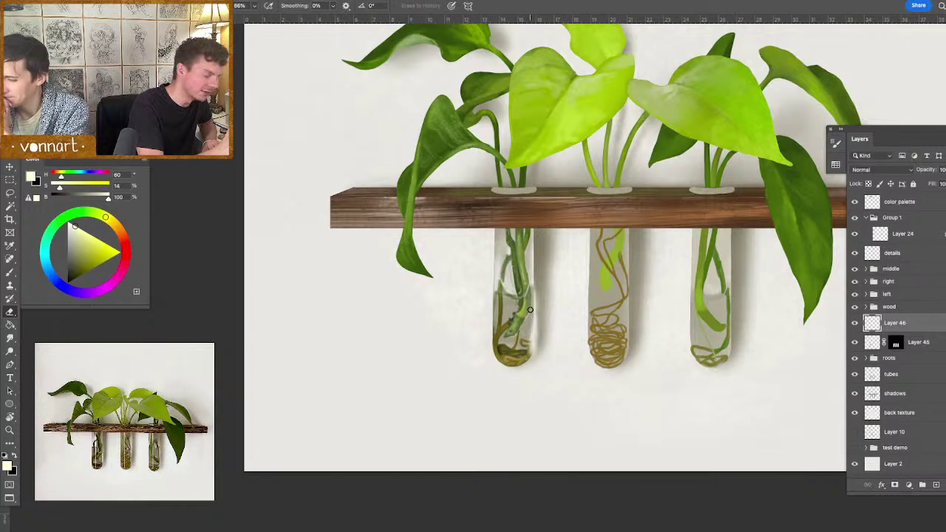
- Brush a pale yellow glow beside the left tube, and define its lower right glass edge with a sampled grey-olive
{"action": "key", "text": "b"}
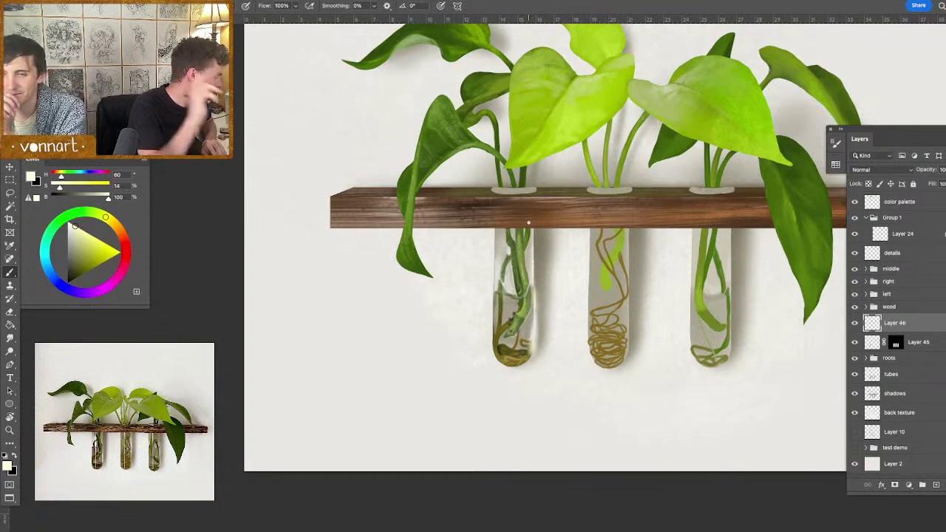
{"action": "left_click_drag", "start_coordinate": [551, 268], "coordinate": [561, 269]}
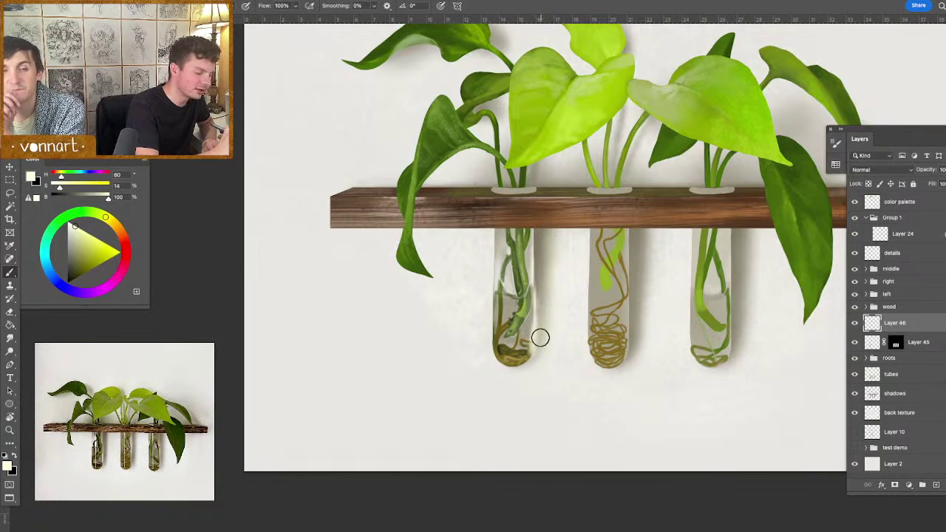
{"action": "left_click_drag", "start_coordinate": [538, 326], "coordinate": [536, 331]}
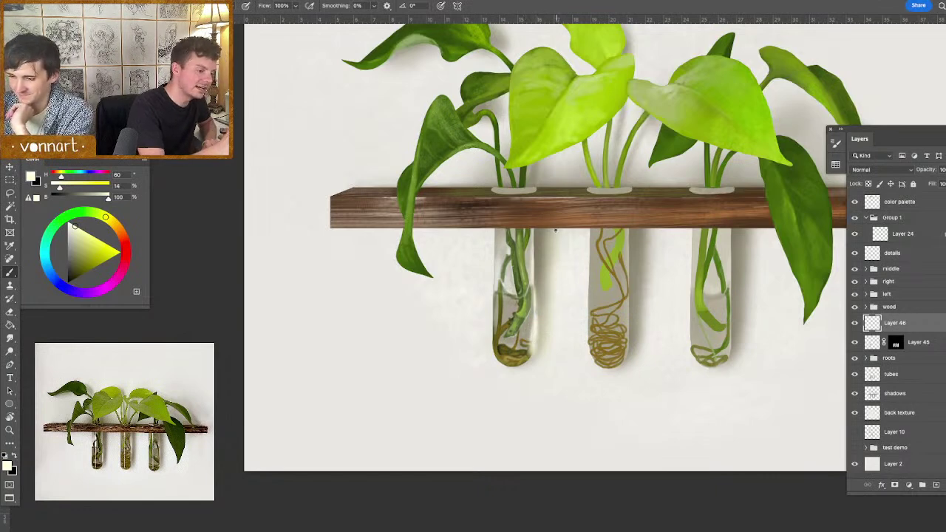
{"action": "left_click", "coordinate": [537, 234], "text": "alt"}
{"action": "left_click_drag", "start_coordinate": [537, 326], "coordinate": [535, 345]}
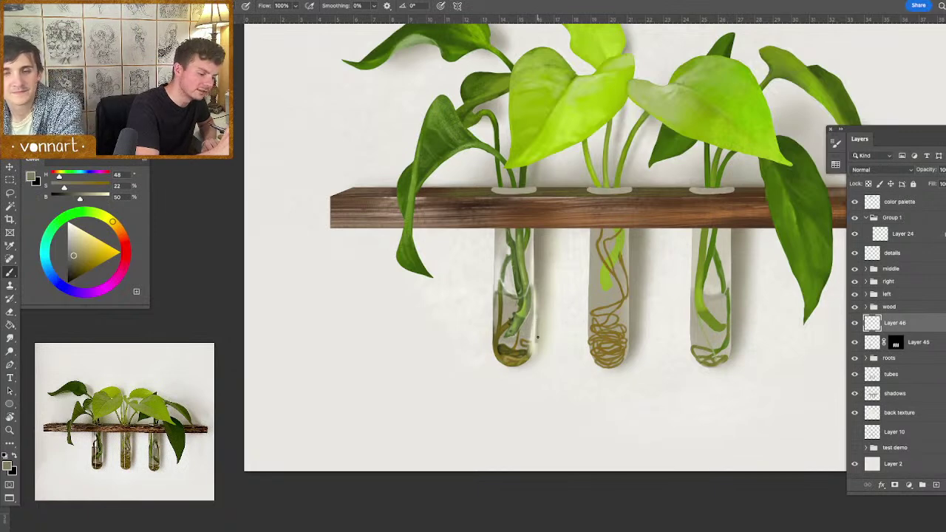
{"action": "left_click_drag", "start_coordinate": [543, 324], "coordinate": [528, 323]}
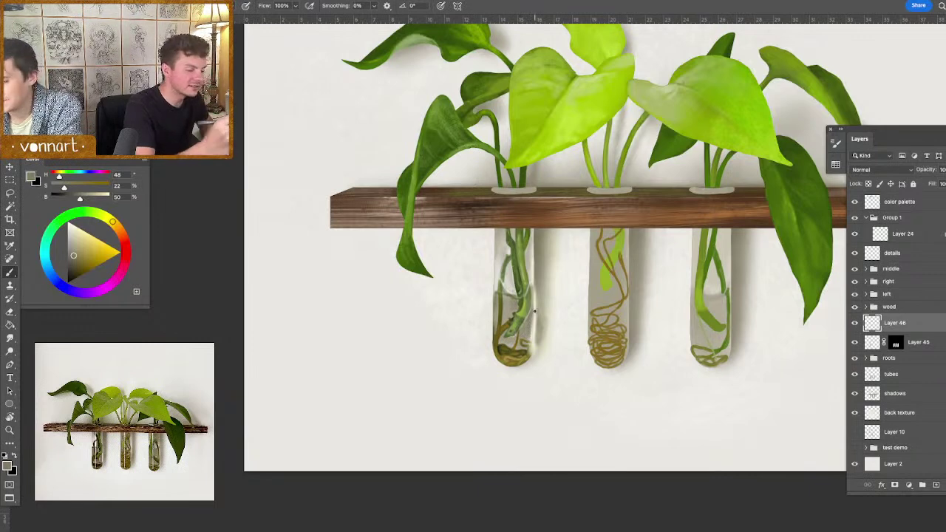
- Sample off-white, dark green and grey tones around the left tube and refine its right edge reflections and nearby roots
{"action": "left_click", "coordinate": [542, 307], "text": "alt"}
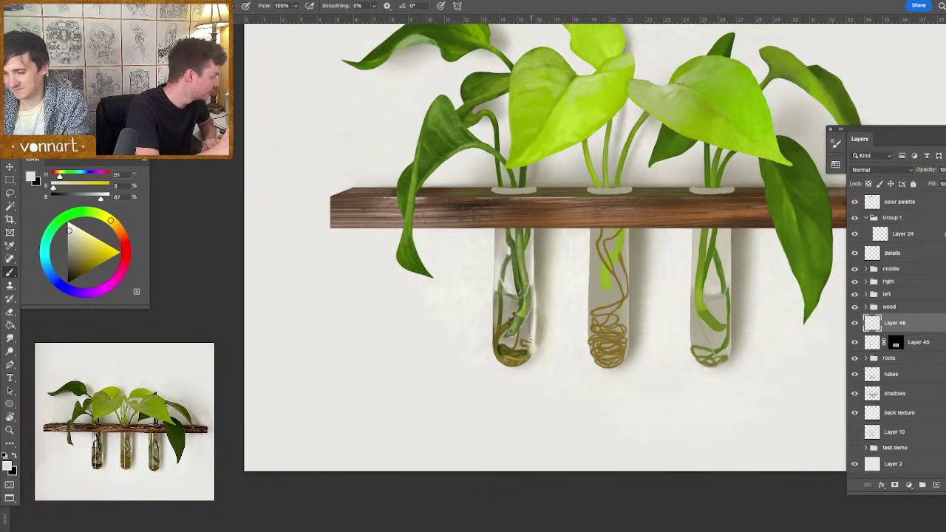
{"action": "left_click", "coordinate": [524, 348], "text": "alt"}
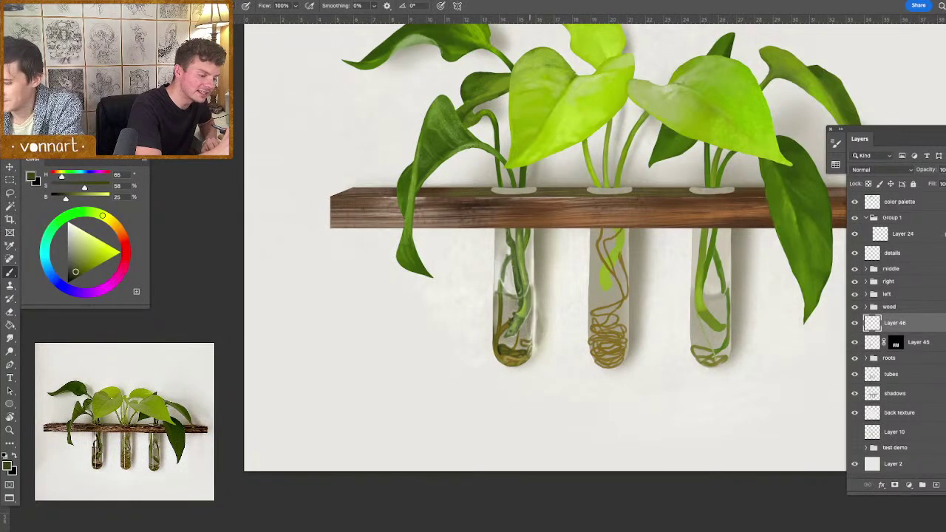
{"action": "left_click", "coordinate": [531, 321], "text": "alt"}
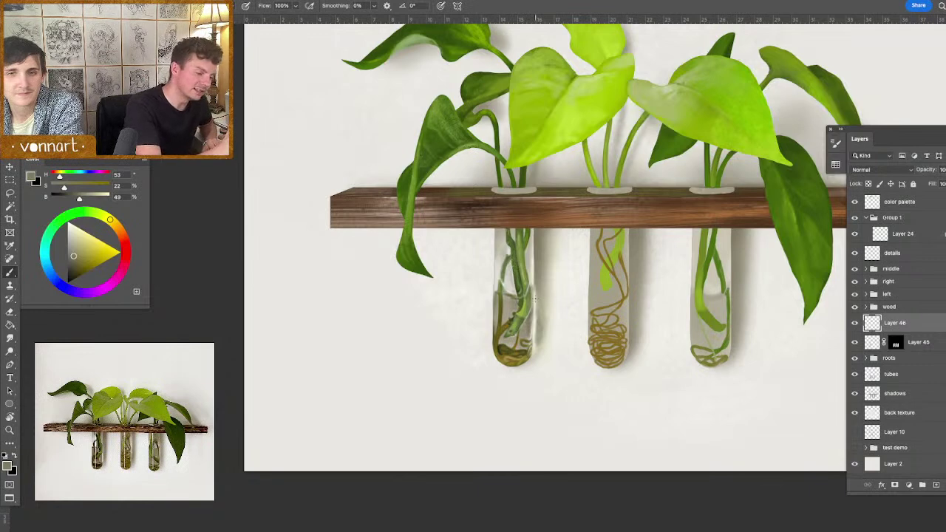
{"action": "left_click", "coordinate": [543, 296], "text": "alt"}
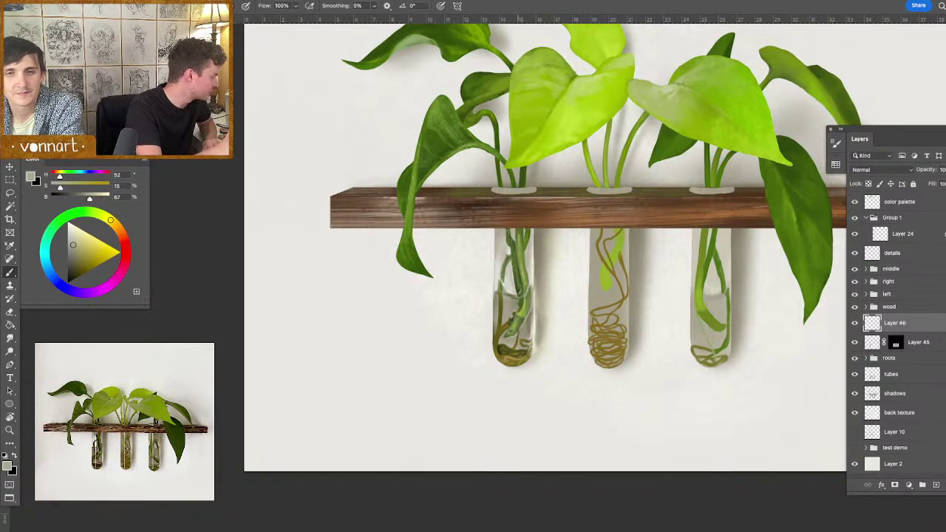
{"action": "left_click", "coordinate": [536, 303], "text": "alt"}
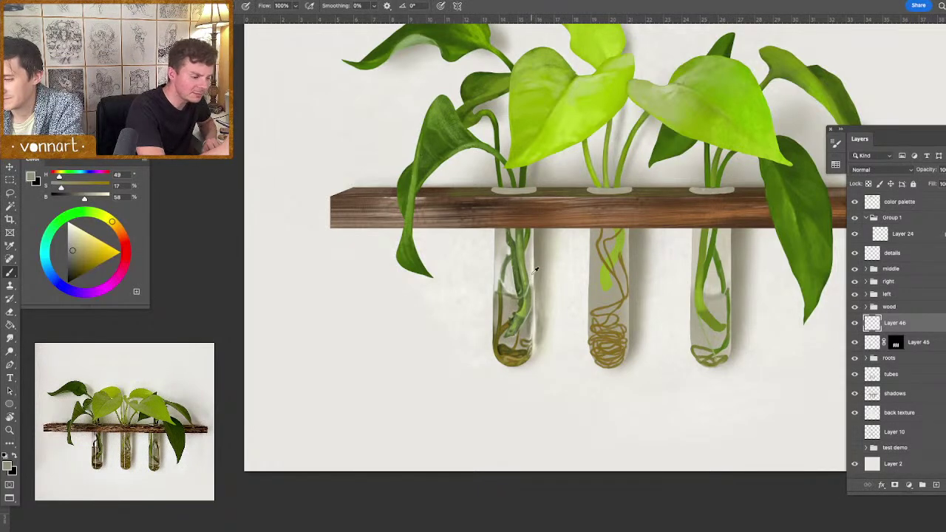
- Sample an off-white beside the left tube and paint it up along the tube's upper right glass edge
{"action": "left_click", "coordinate": [536, 271], "text": "alt"}
{"action": "left_click_drag", "start_coordinate": [534, 282], "coordinate": [534, 231]}
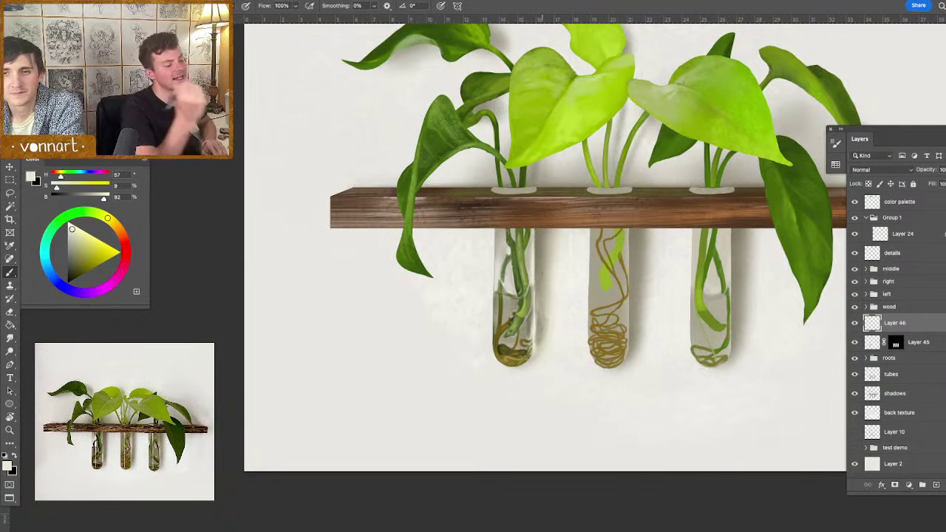
{"action": "key", "text": "super+minus"}
{"action": "key", "text": "super+minus"}
{"action": "key", "text": "super+plus"}
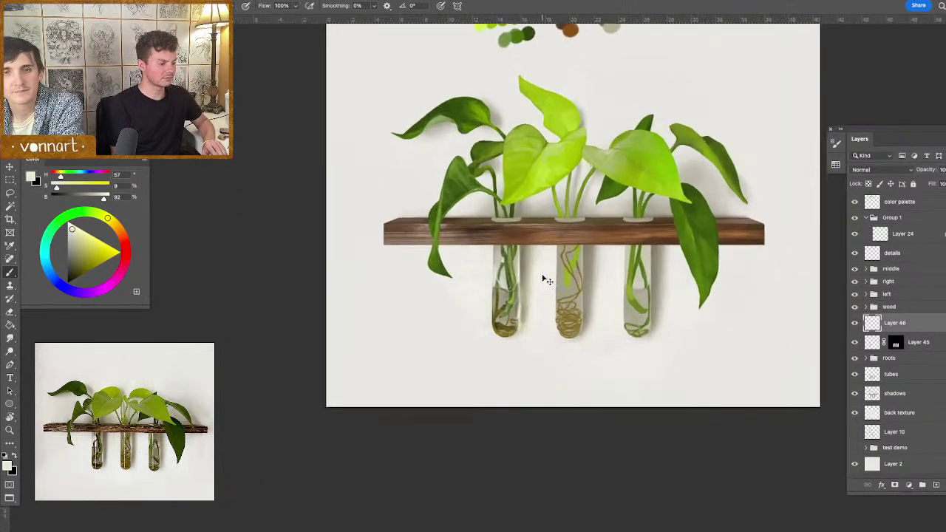
{"action": "key", "text": "super+plus"}
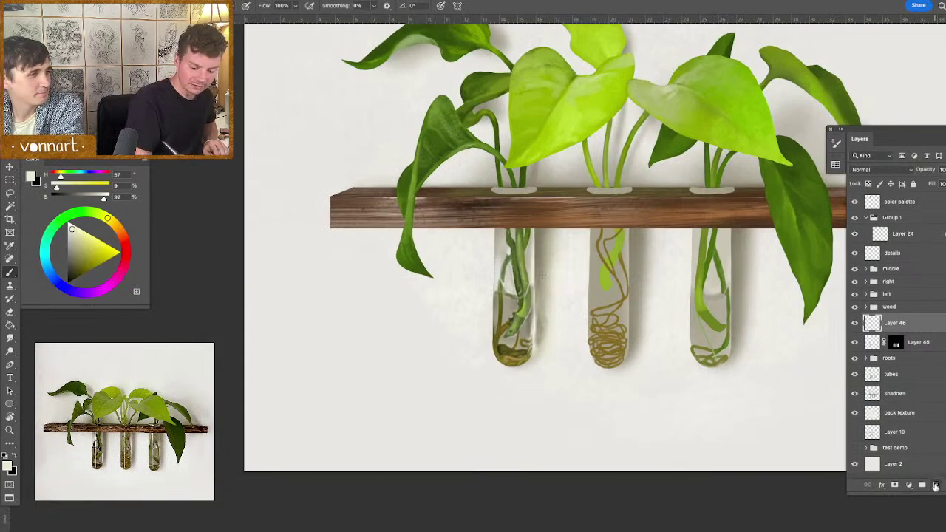
- Add a new layer above Layer 46, paint a near-white vertical highlight down the left tube, and partly erase it to soften it
{"action": "left_click", "coordinate": [936, 485]}
{"action": "left_click_drag", "start_coordinate": [75, 229], "coordinate": [69, 221]}
{"action": "left_click_drag", "start_coordinate": [511, 234], "coordinate": [511, 373]}
{"action": "key", "text": "e"}
{"action": "left_click_drag", "start_coordinate": [515, 339], "coordinate": [511, 358]}
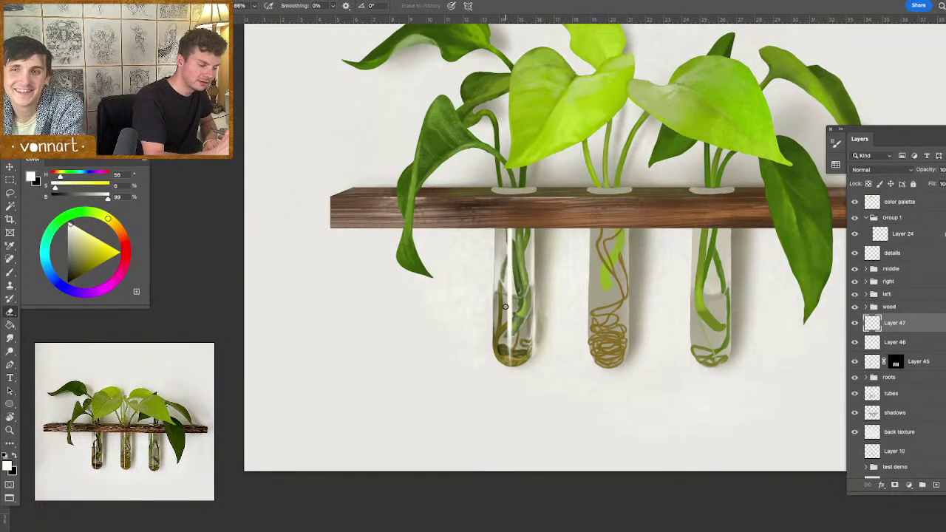
{"action": "left_click_drag", "start_coordinate": [515, 322], "coordinate": [512, 231]}
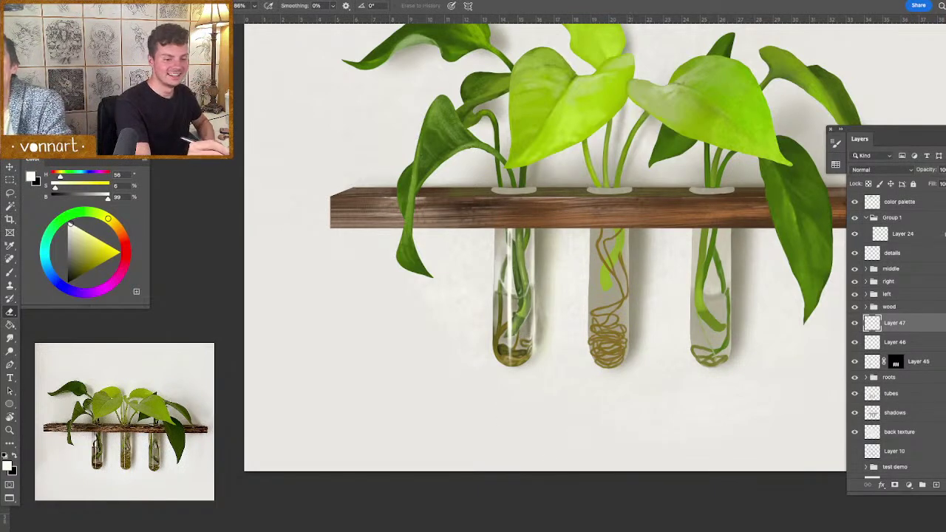
- Set the new highlight layer's opacity to 87% and touch up the highlight on the left tube
{"action": "key", "text": "8"}
{"action": "key", "text": "7"}
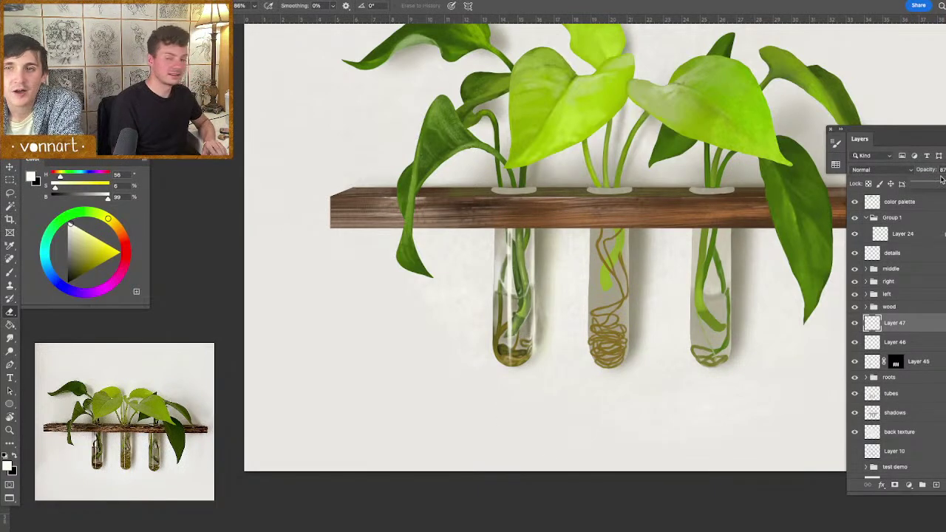
{"action": "key", "text": "ctrl+minus"}
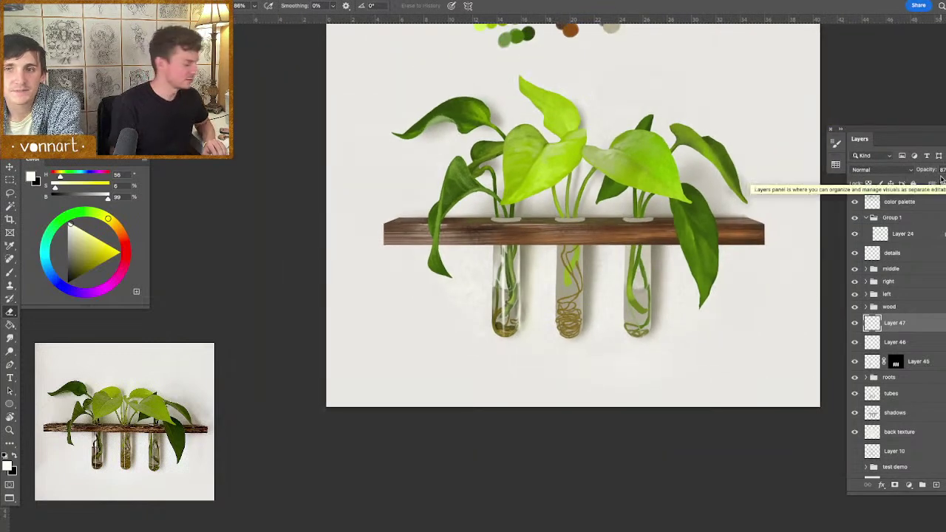
{"action": "key", "text": "b"}
{"action": "left_click_drag", "start_coordinate": [516, 317], "coordinate": [517, 318]}
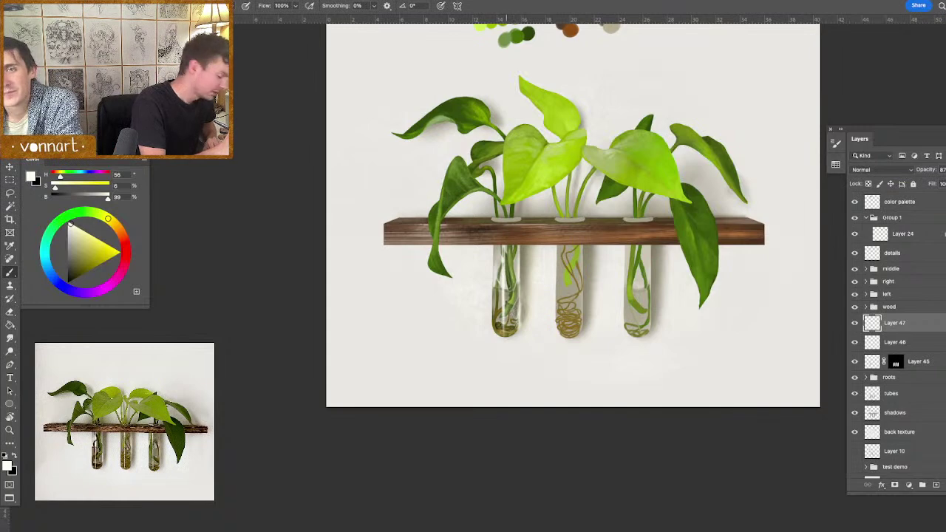
{"action": "key", "text": "e"}
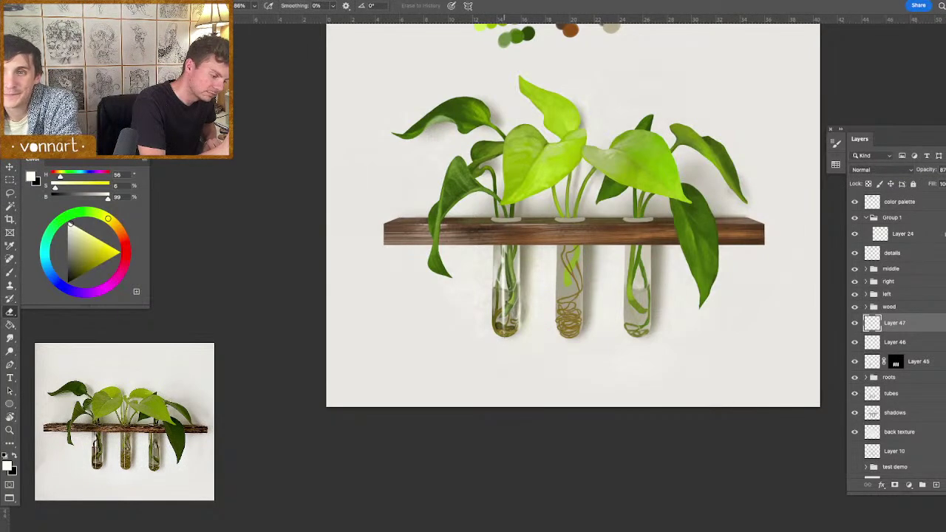
- Duplicate the left tube's vertical highlight twice and place the copies over the middle and right tubes
{"action": "key", "text": "ctrl+t"}
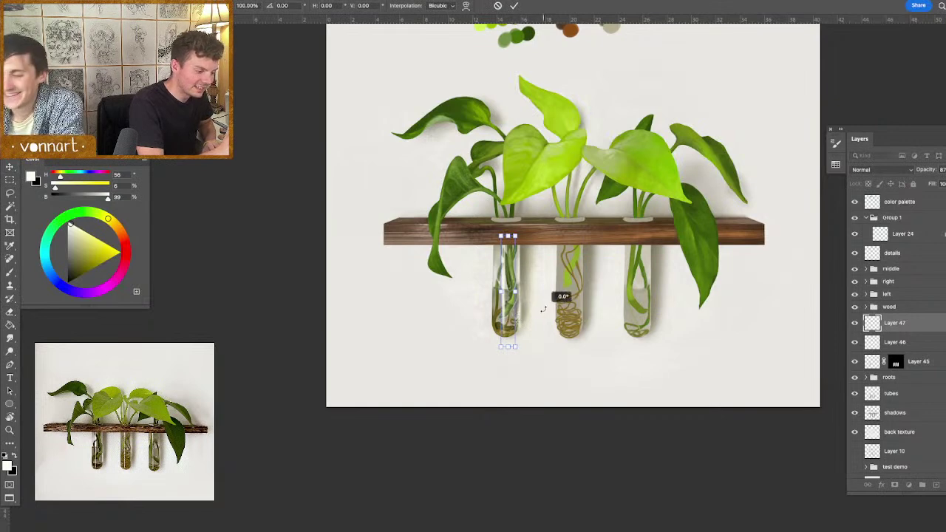
{"action": "key", "text": "Return"}
{"action": "left_click_drag", "start_coordinate": [625, 379], "coordinate": [648, 380]}
{"action": "key", "text": "ctrl+j"}
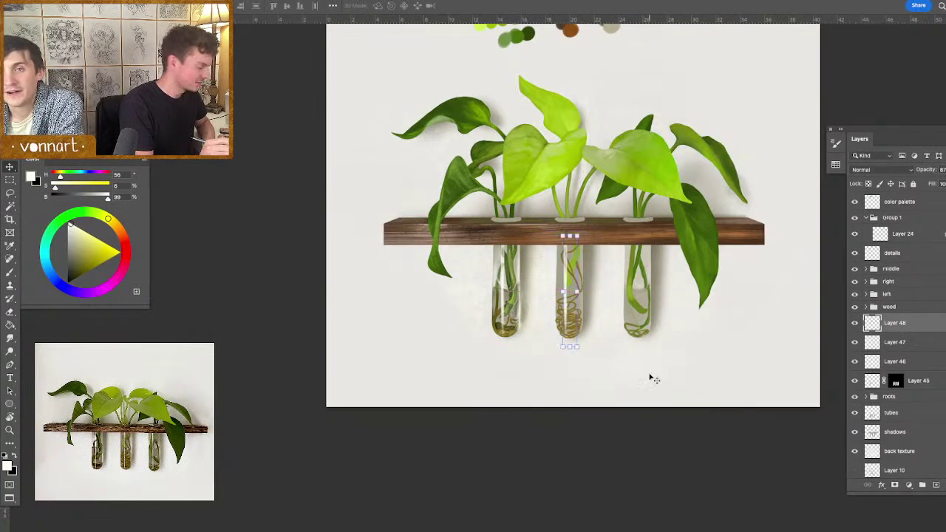
{"action": "key", "text": "ctrl"}
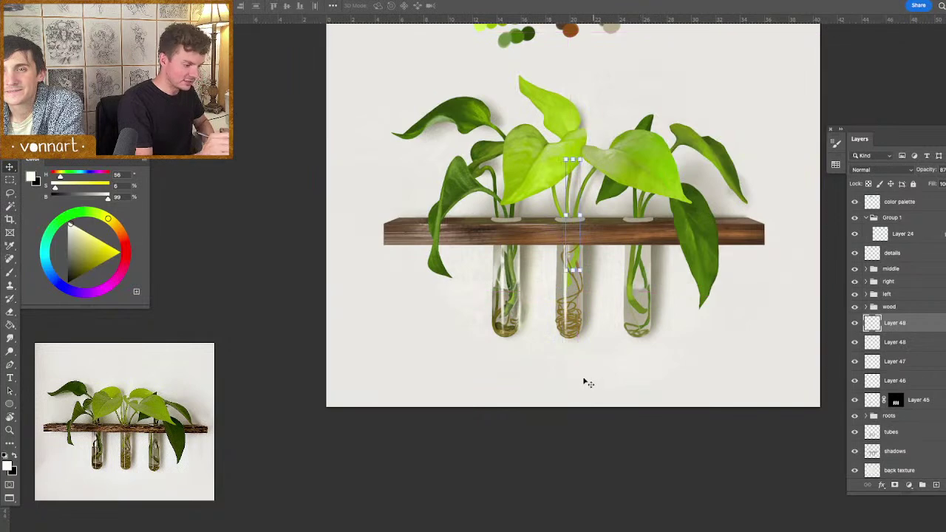
{"action": "key", "text": "ctrl+j"}
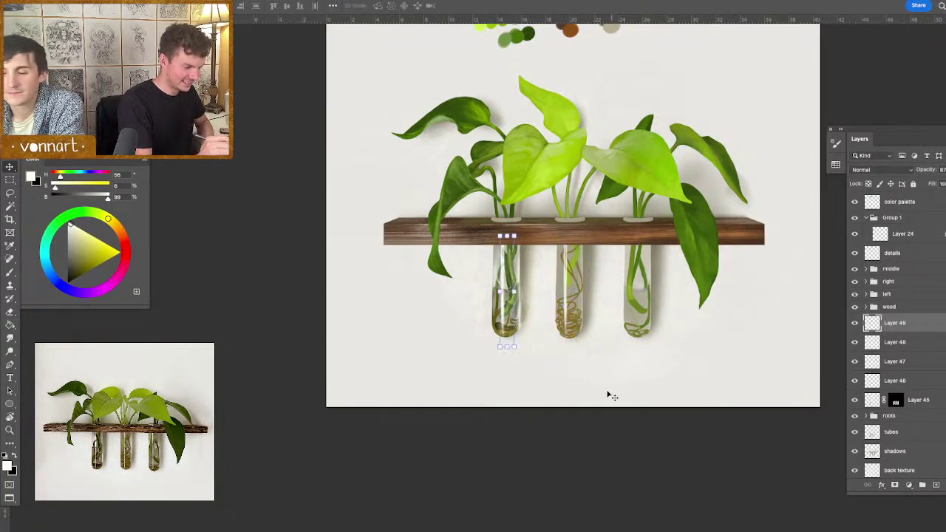
{"action": "left_click_drag", "start_coordinate": [570, 393], "coordinate": [672, 376]}
{"action": "key", "text": "b"}
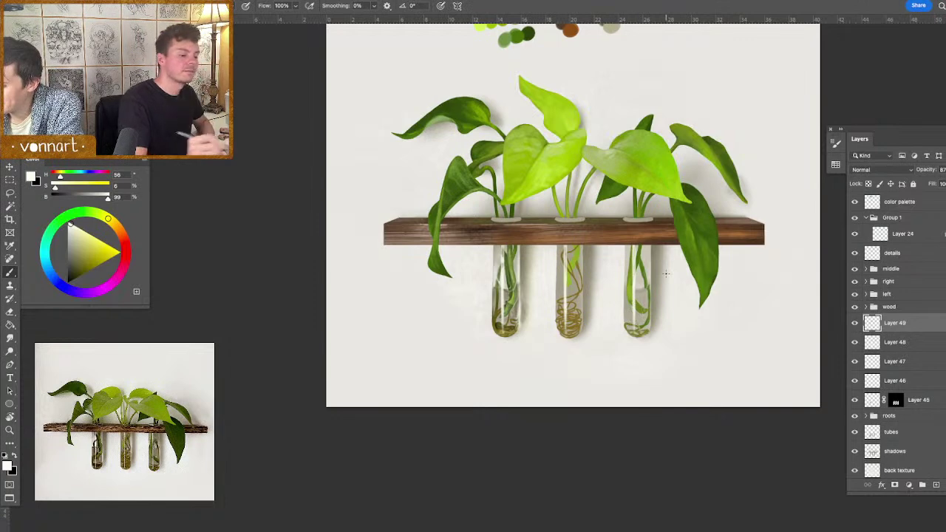
- Merge the three tube highlight layers into one and rename the merged layer "highlights"
{"action": "key", "text": "super+e"}
{"action": "key", "text": "super+e"}
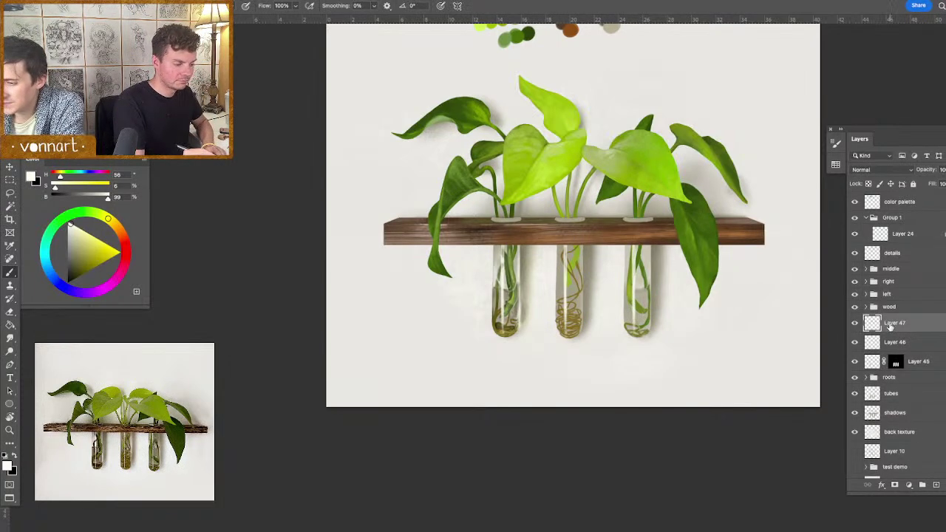
{"action": "left_click", "coordinate": [855, 324]}
{"action": "left_click", "coordinate": [855, 323]}
{"action": "double_click", "coordinate": [895, 323]}
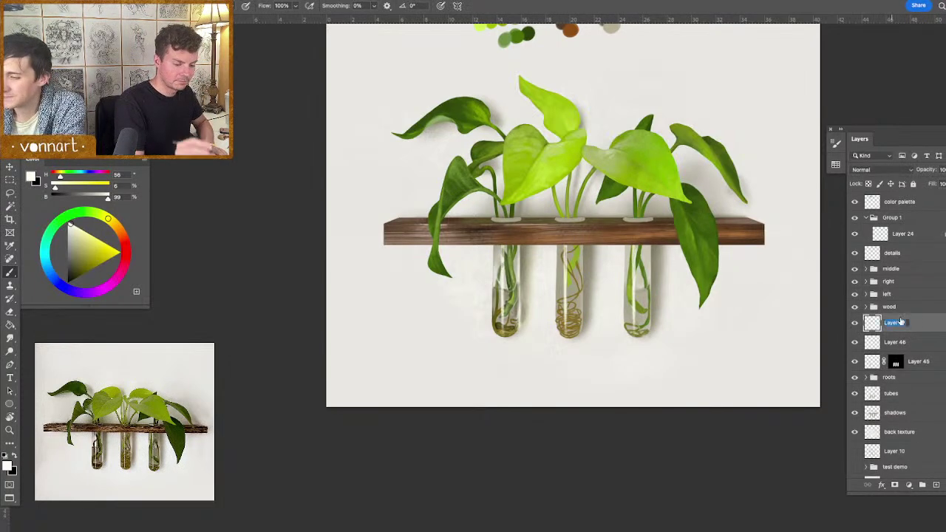
{"action": "type", "text": "highlights"}
{"action": "key", "text": "Return"}
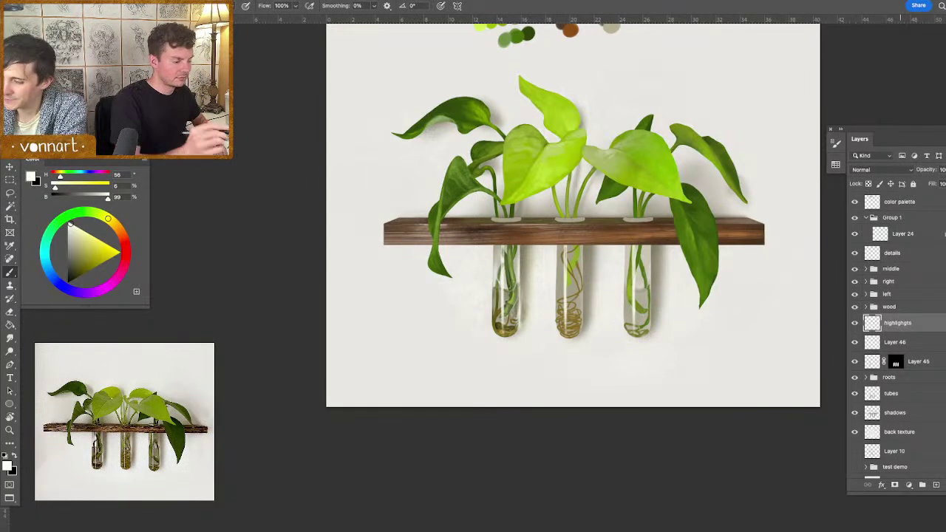
{"action": "double_click", "coordinate": [896, 323]}
{"action": "type", "text": "highlights"}
{"action": "key", "text": "Return"}
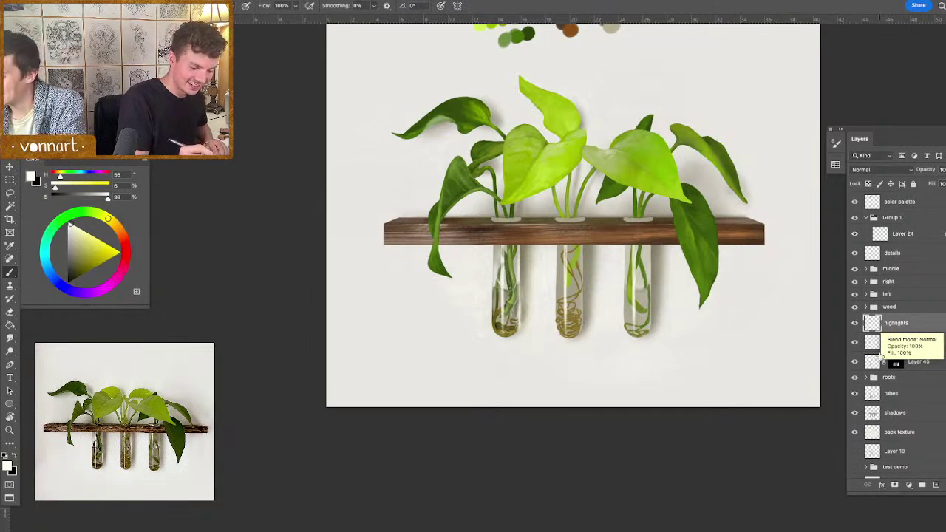
- On Layer 46, sample a light grey beside the left tube and paint it along the middle tube's right edge
{"action": "left_click", "coordinate": [855, 342]}
{"action": "left_click", "coordinate": [855, 343]}
{"action": "left_click", "coordinate": [884, 343]}
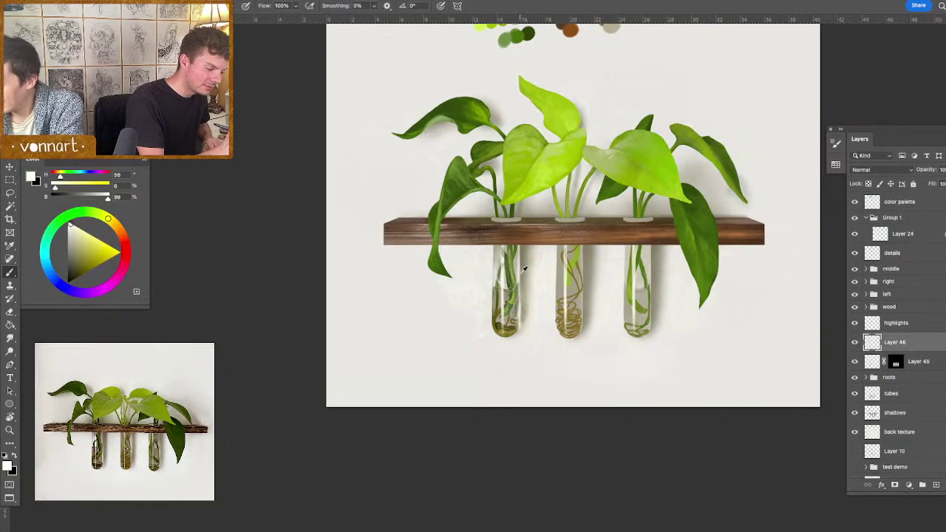
{"action": "left_click", "coordinate": [525, 275], "text": "alt"}
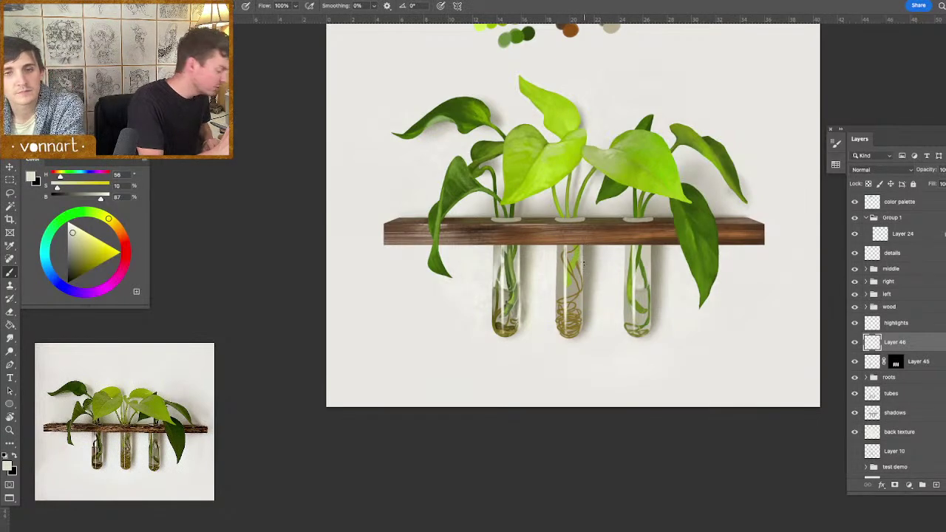
{"action": "left_click_drag", "start_coordinate": [584, 253], "coordinate": [584, 301]}
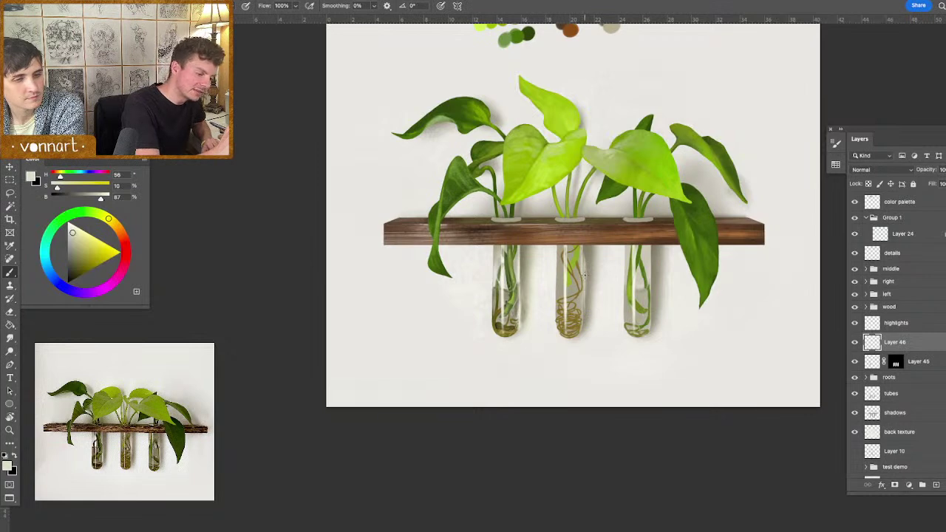
{"action": "left_click_drag", "start_coordinate": [583, 301], "coordinate": [586, 300]}
- Paint pale yellow reflections along the middle tube's right edge, and add near-white strokes over them
{"action": "left_click", "coordinate": [576, 262], "text": "alt"}
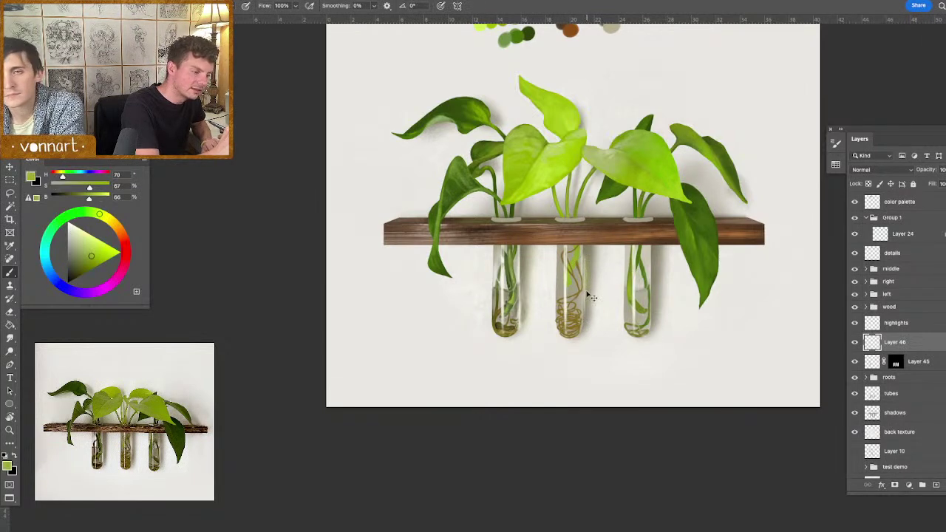
{"action": "left_click", "coordinate": [107, 218]}
{"action": "left_click_drag", "start_coordinate": [92, 246], "coordinate": [86, 243]}
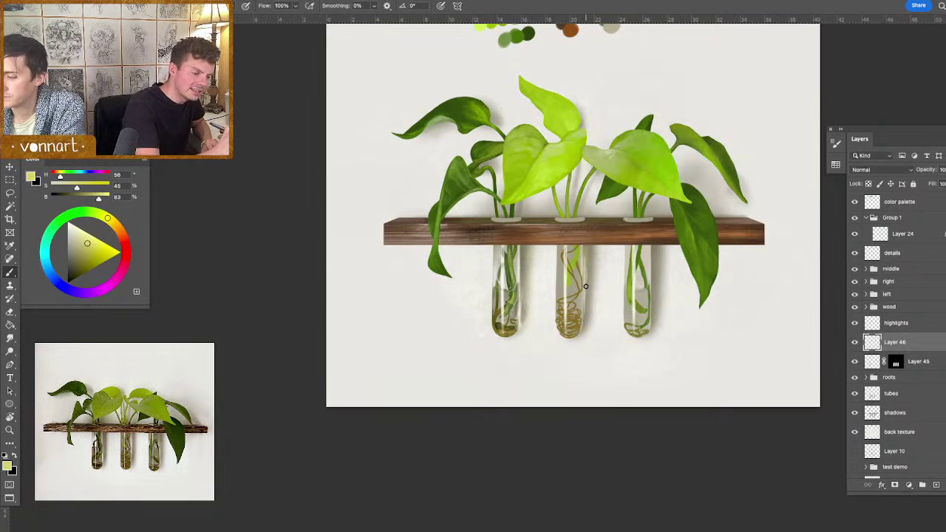
{"action": "left_click_drag", "start_coordinate": [585, 274], "coordinate": [581, 274]}
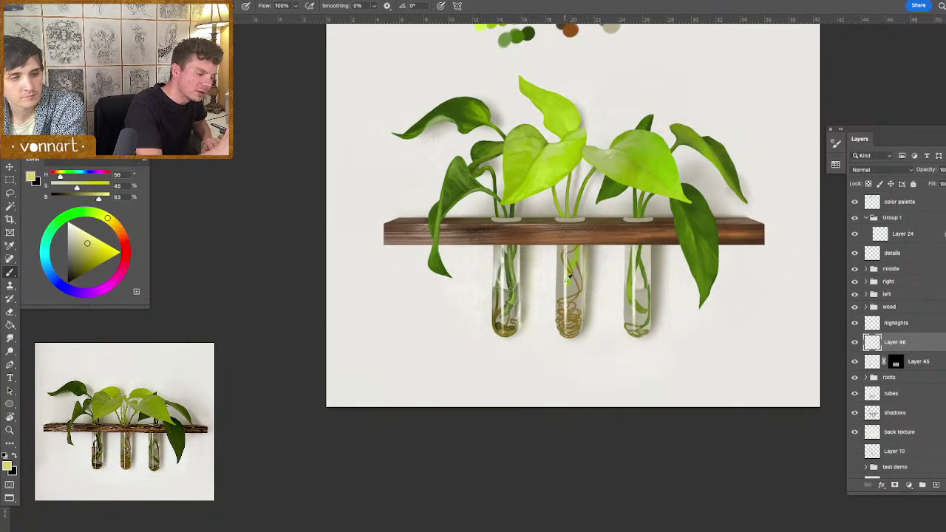
{"action": "left_click", "coordinate": [566, 281], "text": "alt"}
{"action": "left_click_drag", "start_coordinate": [596, 280], "coordinate": [595, 281]}
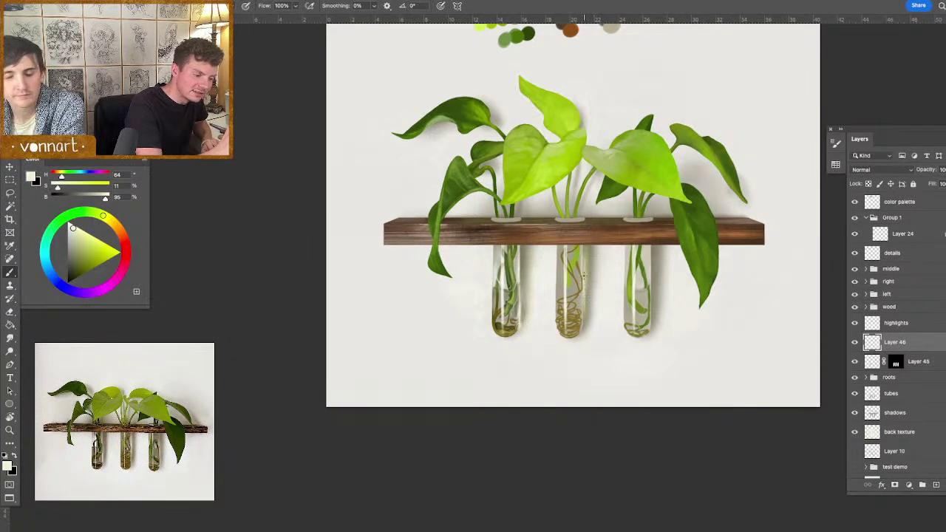
{"action": "left_click_drag", "start_coordinate": [584, 271], "coordinate": [585, 292]}
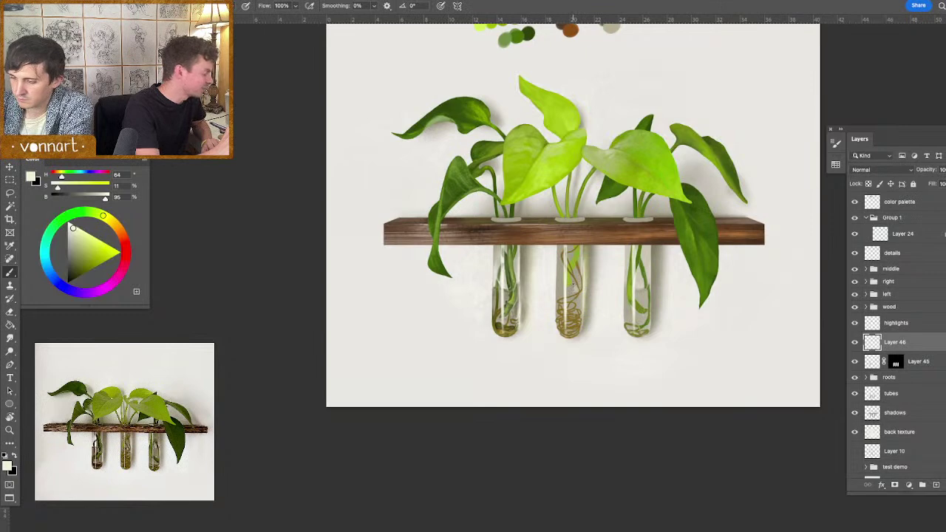
- Sample grey and grey-green tones around the middle tube's right edge, refine its reflections, and choose a brighter off-white
{"action": "left_click", "coordinate": [596, 247], "text": "alt"}
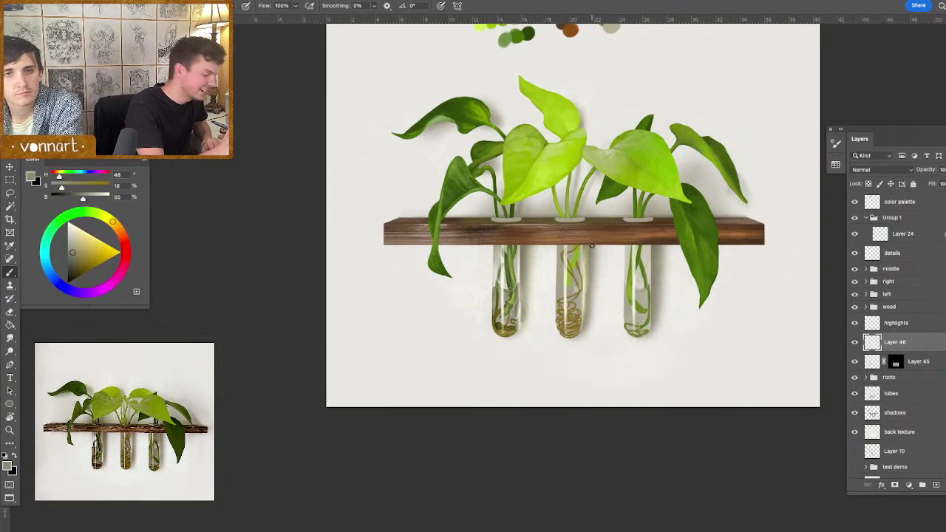
{"action": "left_click", "coordinate": [586, 264], "text": "alt"}
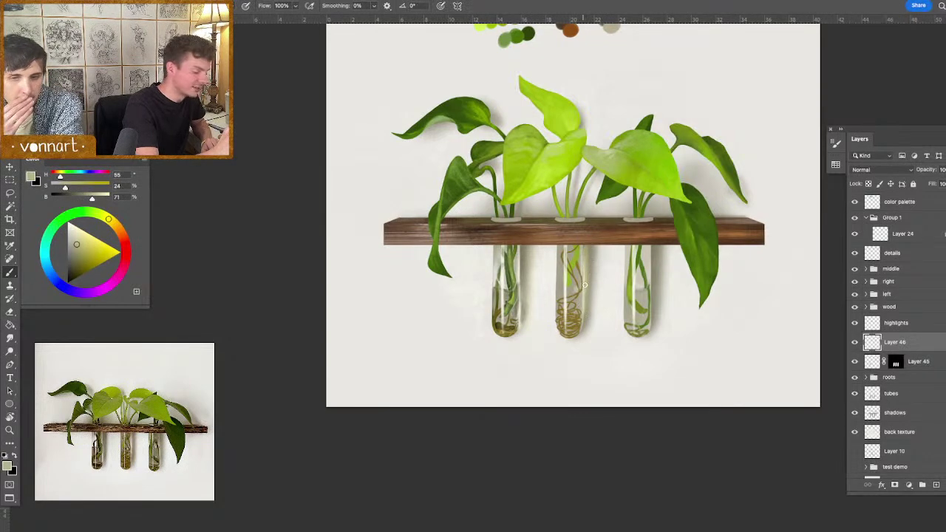
{"action": "left_click", "coordinate": [587, 281], "text": "alt"}
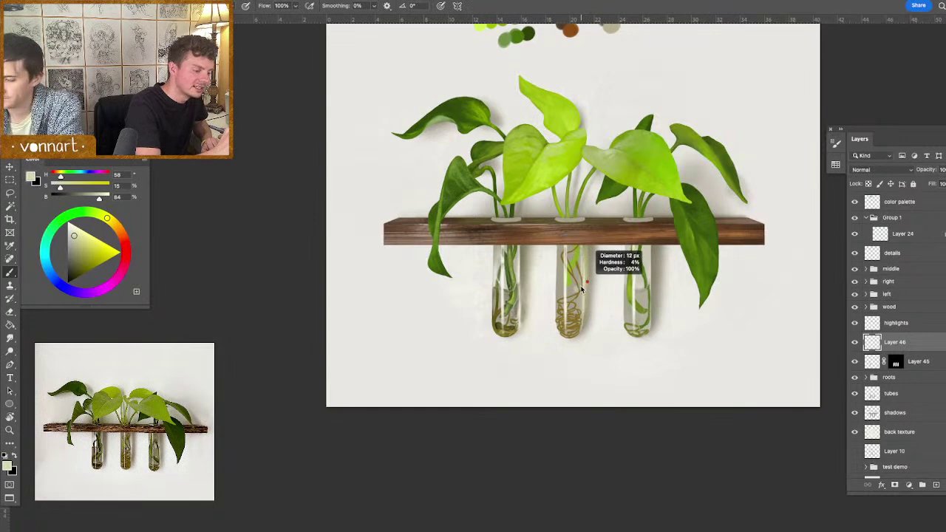
{"action": "left_click", "coordinate": [73, 224]}
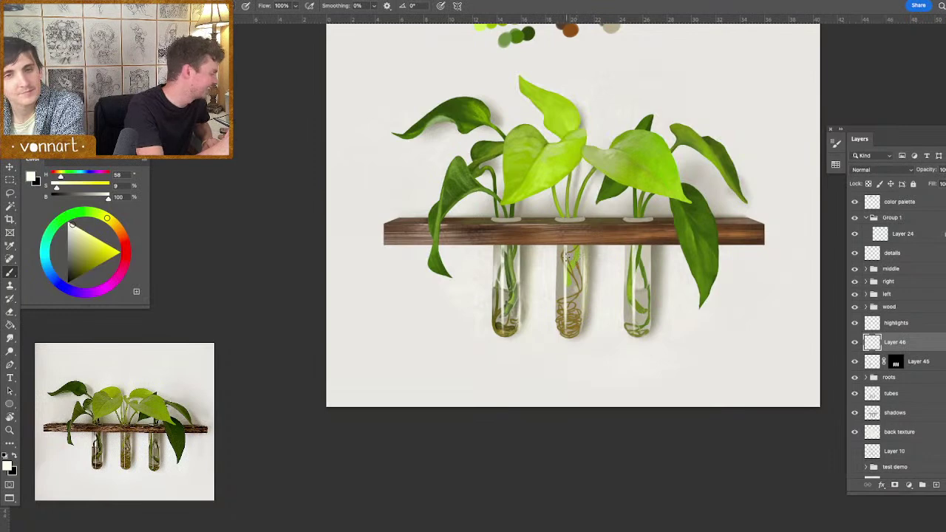
- On Layer 45, paint the middle tube's upper stems and roots with olive and dark green tones sampled from the left tube
{"action": "left_click", "coordinate": [496, 314], "text": "alt"}
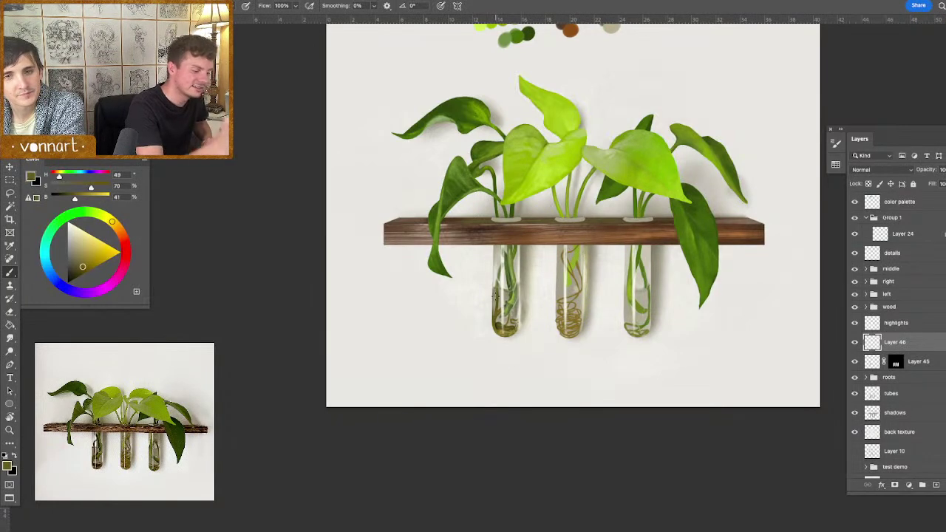
{"action": "left_click", "coordinate": [855, 361]}
{"action": "left_click", "coordinate": [855, 361]}
{"action": "left_click", "coordinate": [873, 361]}
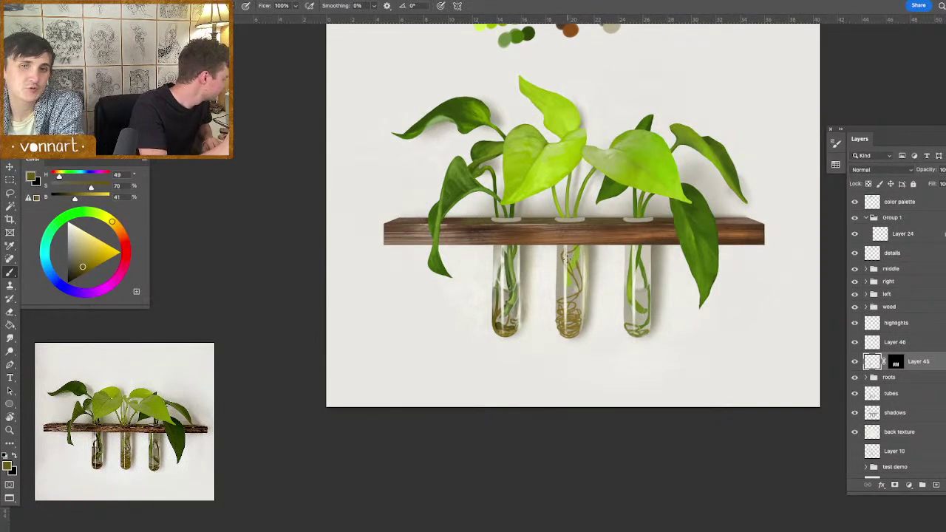
{"action": "left_click_drag", "start_coordinate": [577, 264], "coordinate": [582, 265]}
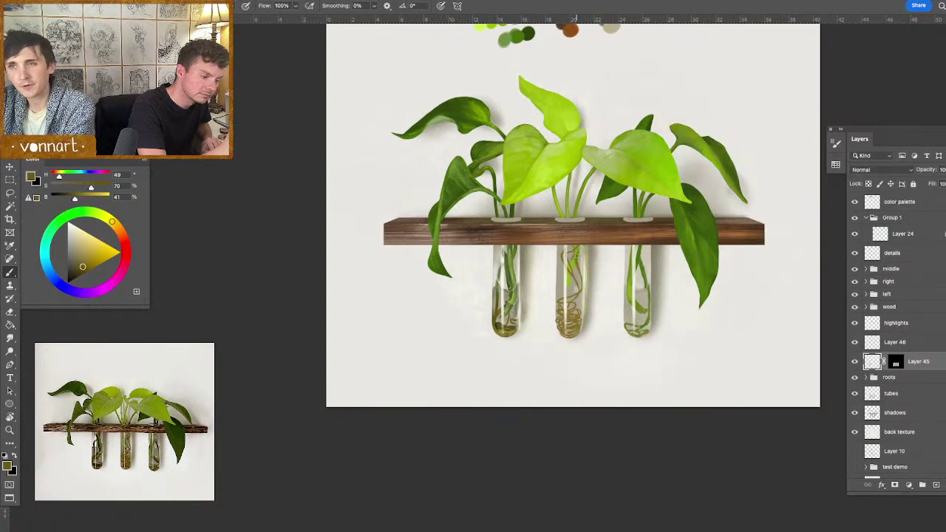
{"action": "left_click_drag", "start_coordinate": [570, 264], "coordinate": [572, 276]}
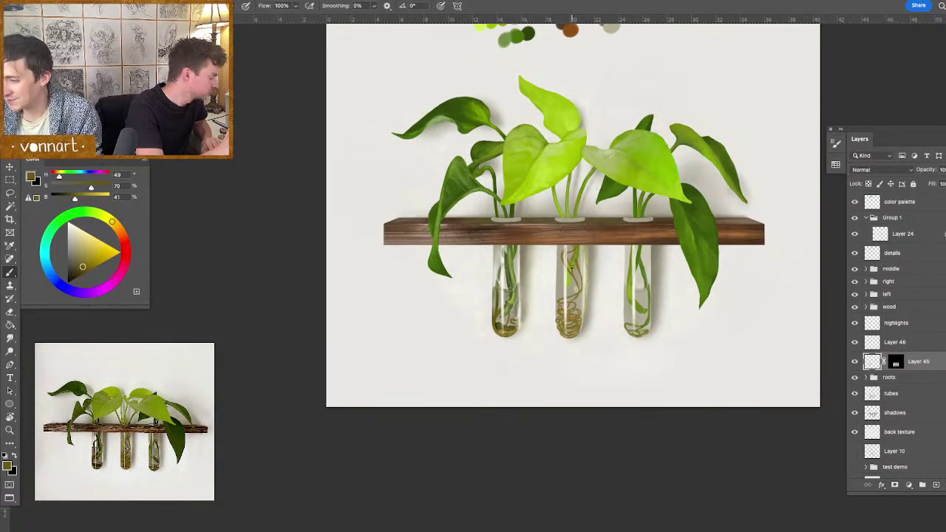
{"action": "left_click_drag", "start_coordinate": [578, 264], "coordinate": [574, 264]}
{"action": "left_click", "coordinate": [501, 320], "text": "alt"}
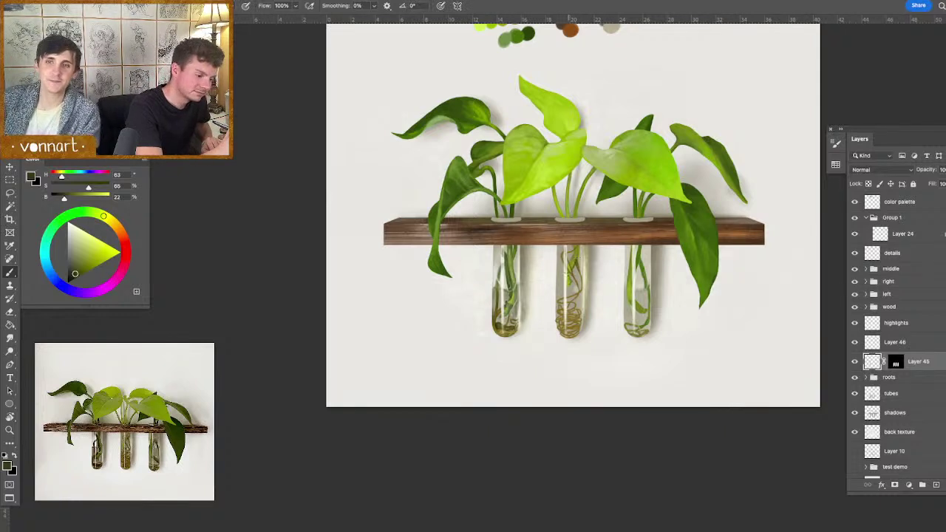
- Sample olive green and pale grey tones around the middle tube and refine its upper left stem and the glass beside it
{"action": "left_click", "coordinate": [569, 275], "text": "alt"}
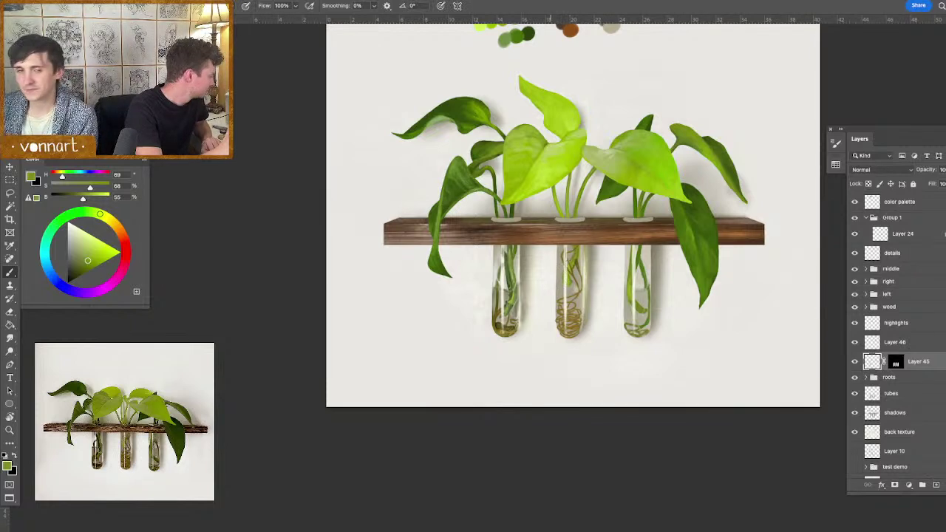
{"action": "left_click", "coordinate": [588, 260], "text": "alt"}
{"action": "scroll", "coordinate": [591, 253], "scroll_direction": "up", "scroll_amount": 1}
{"action": "scroll", "coordinate": [592, 254], "scroll_direction": "up", "scroll_amount": 2}
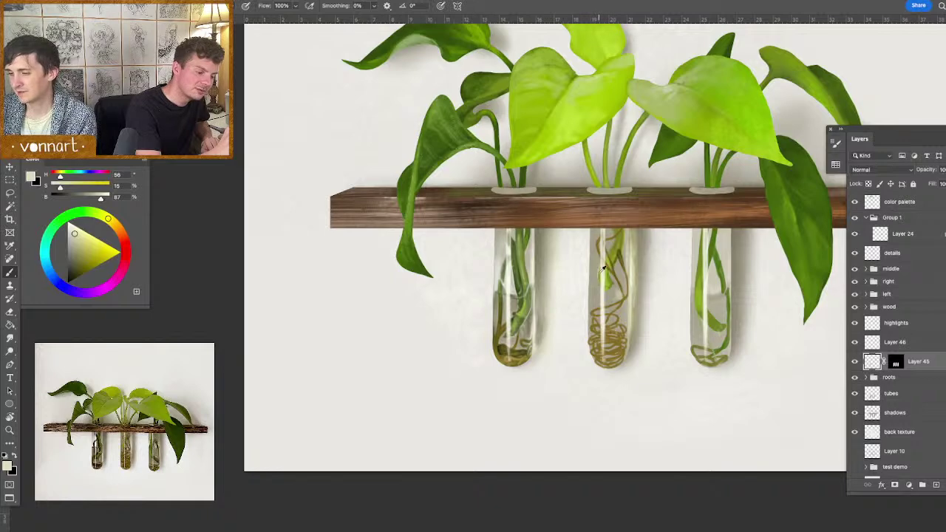
{"action": "left_click", "coordinate": [600, 274], "text": "alt"}
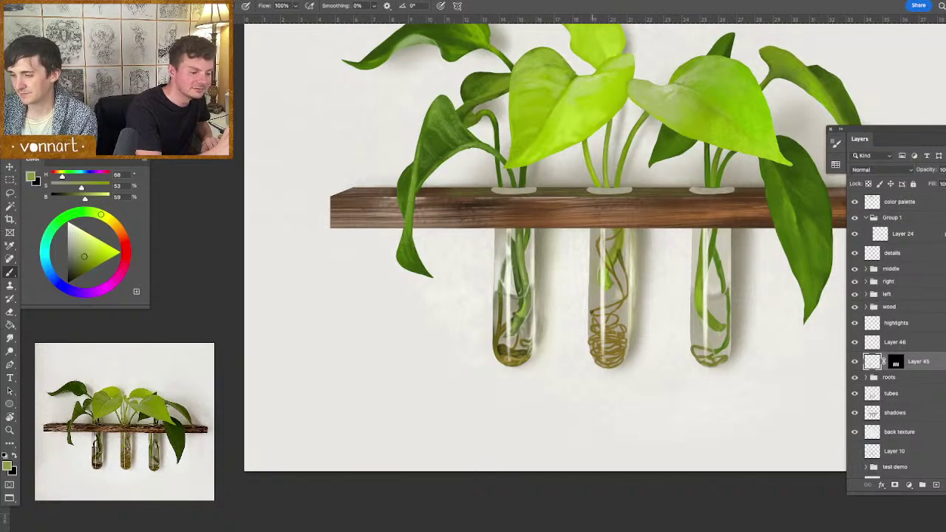
{"action": "left_click", "coordinate": [601, 237], "text": "alt"}
{"action": "left_click_drag", "start_coordinate": [595, 253], "coordinate": [594, 255]}
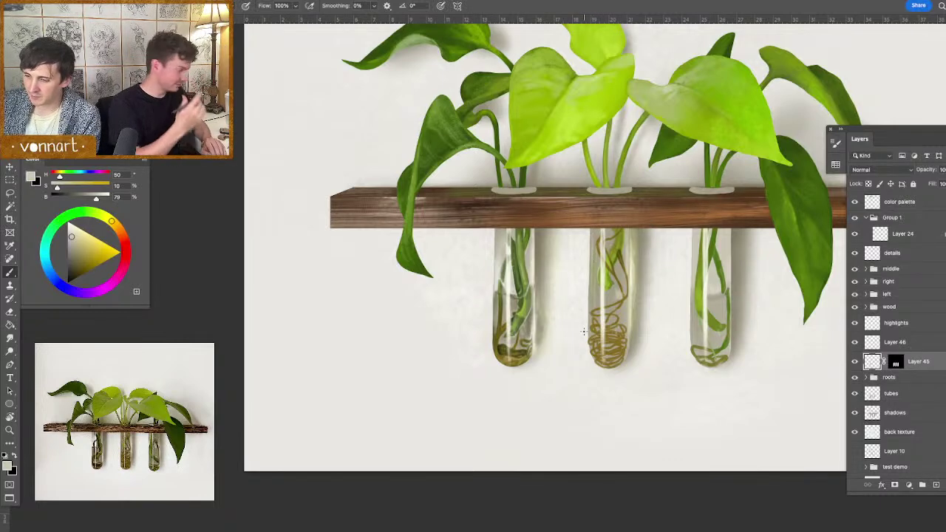
- Paint the middle tube's upper right stem with dark green sampled from the left tube, and sample nearby olive and grey tones to refine it
{"action": "left_click", "coordinate": [501, 348], "text": "alt"}
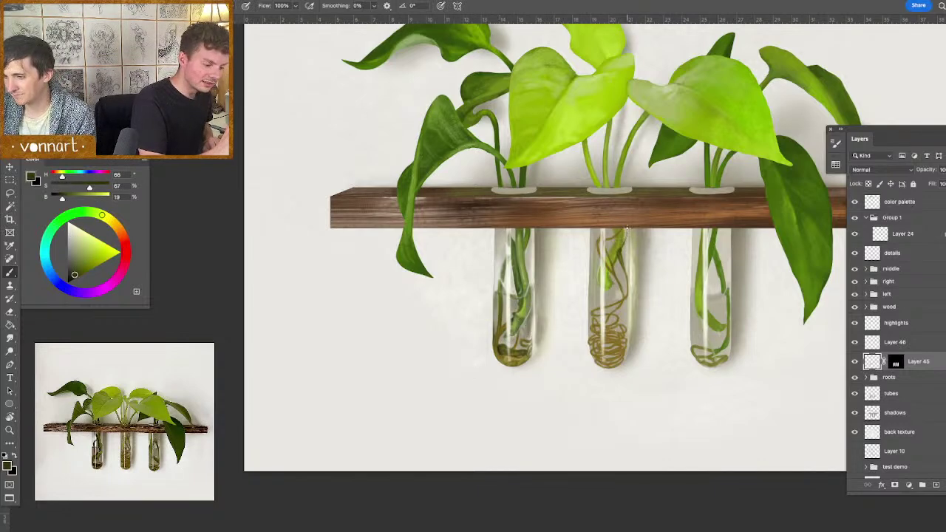
{"action": "left_click_drag", "start_coordinate": [625, 238], "coordinate": [624, 240]}
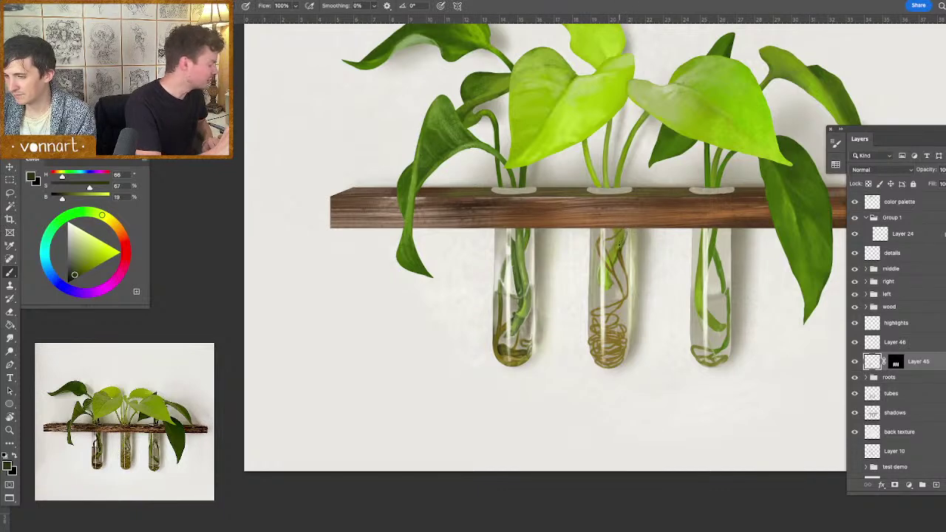
{"action": "left_click", "coordinate": [622, 248], "text": "alt"}
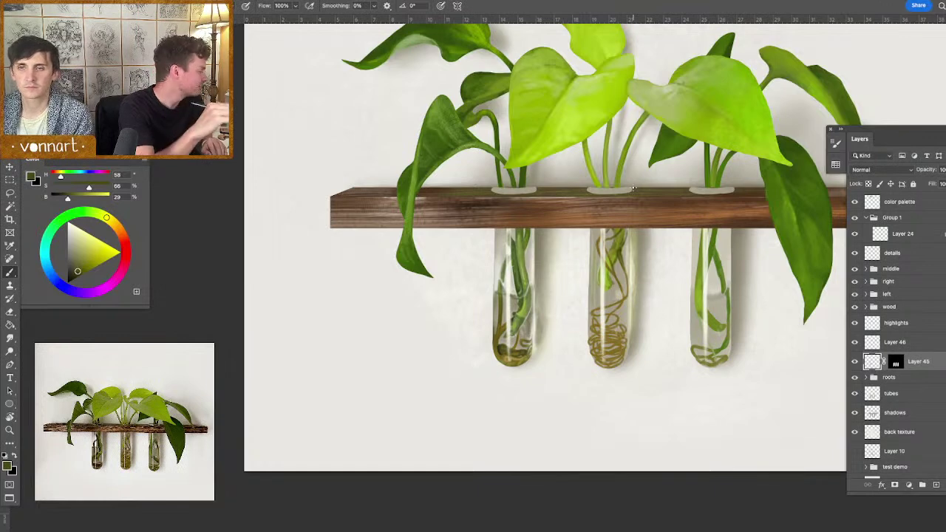
{"action": "left_click", "coordinate": [619, 252], "text": "alt"}
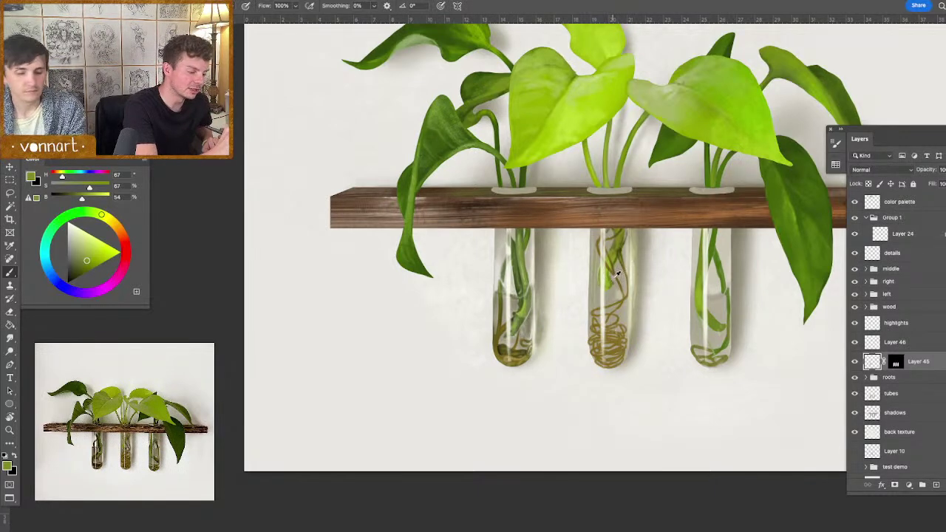
{"action": "left_click", "coordinate": [614, 277], "text": "alt"}
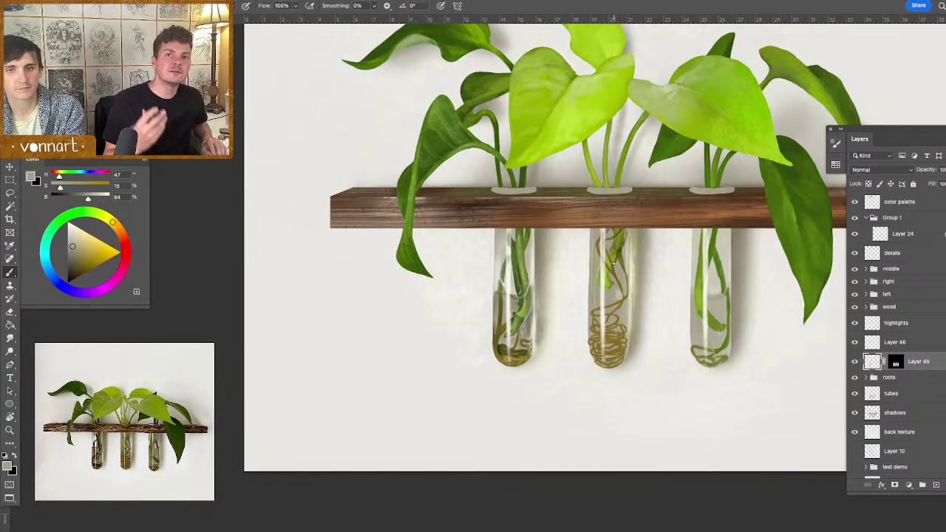
- Paint lighter green highlights and dark olive shading on the roots in the middle test tube on Layer 45, using sampled colors
{"action": "left_click_drag", "start_coordinate": [701, 424], "coordinate": [691, 467]}
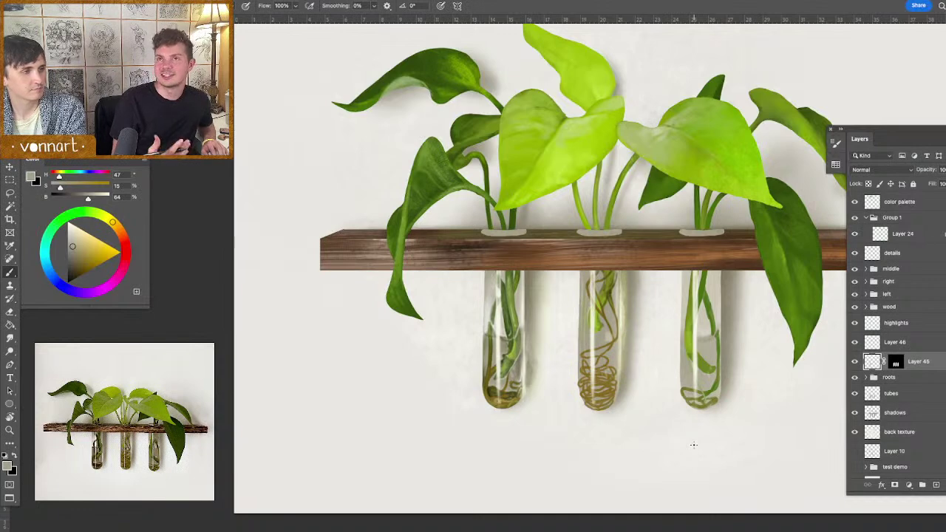
{"action": "left_click", "coordinate": [584, 372], "text": "alt"}
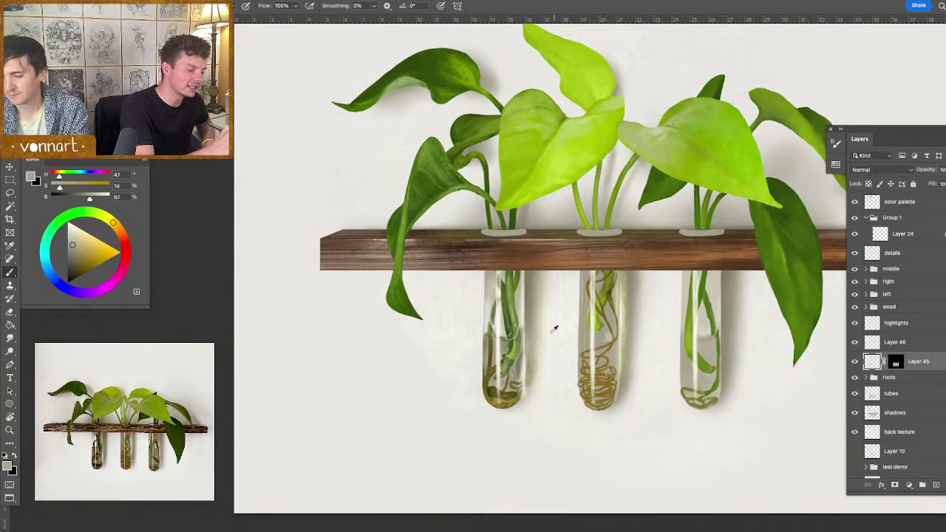
{"action": "left_click", "coordinate": [506, 359], "text": "alt"}
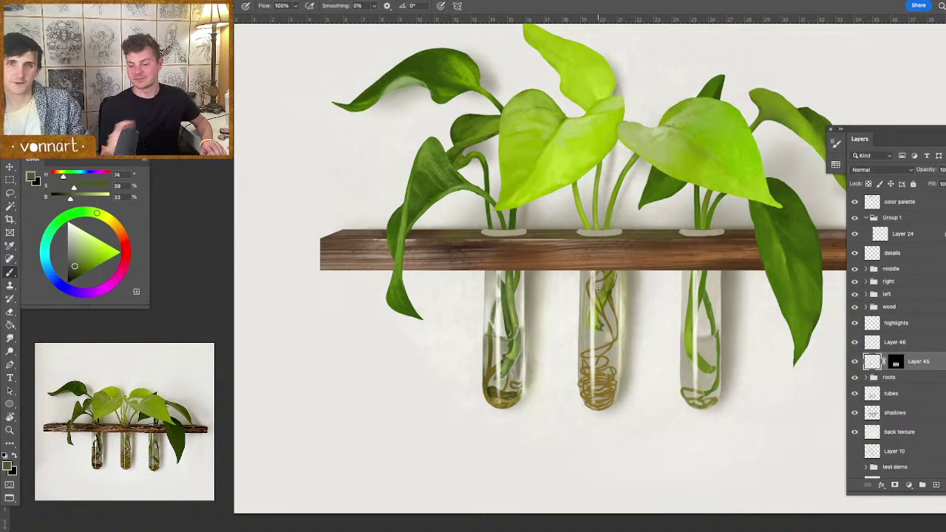
{"action": "mouse_move", "coordinate": [86, 531]}
{"action": "key", "text": "f"}
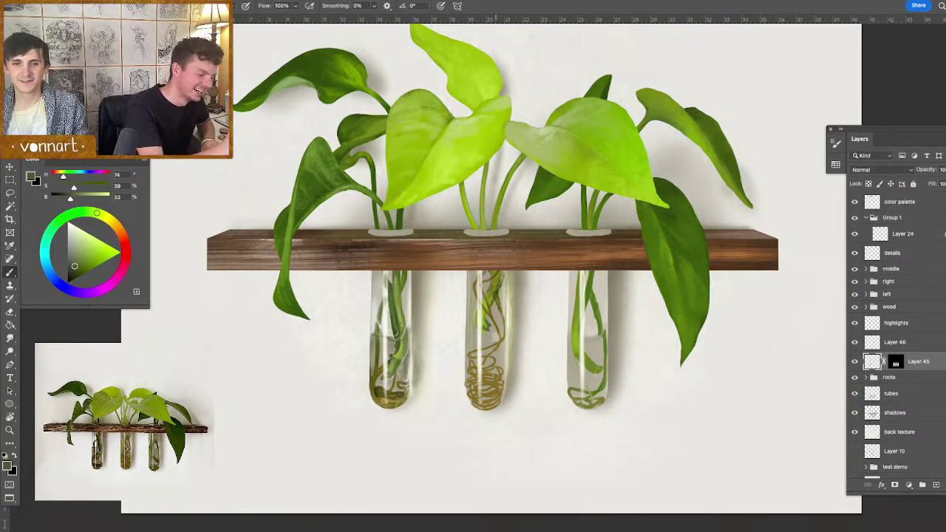
{"action": "left_click", "coordinate": [497, 287], "text": "alt"}
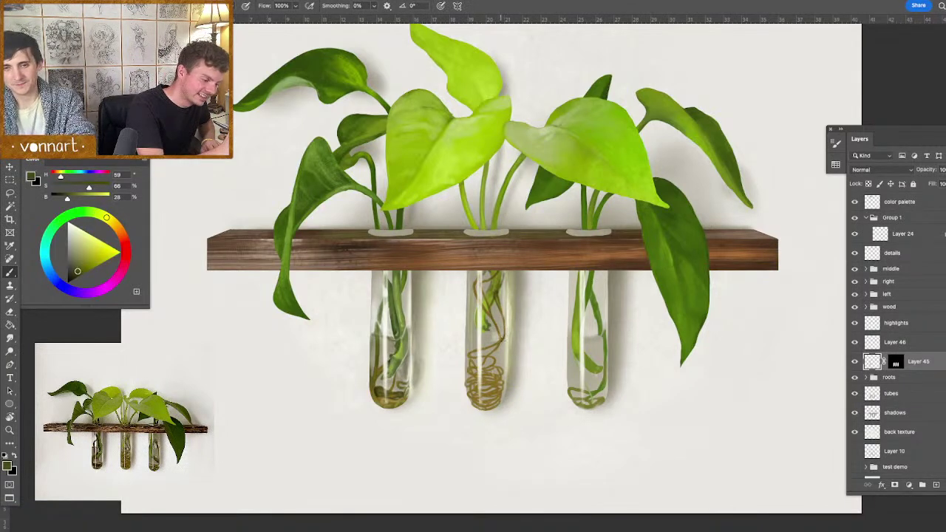
{"action": "left_click", "coordinate": [495, 300], "text": "alt"}
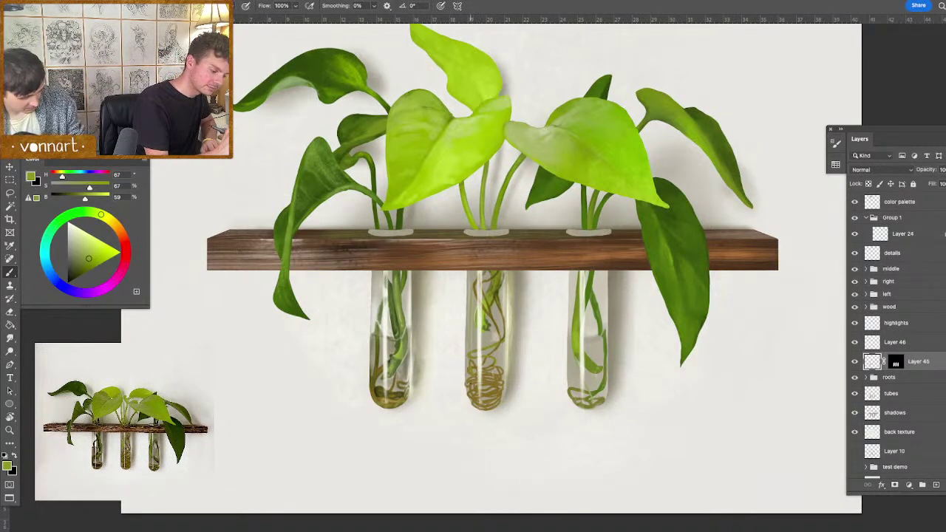
{"action": "left_click", "coordinate": [381, 386], "text": "alt"}
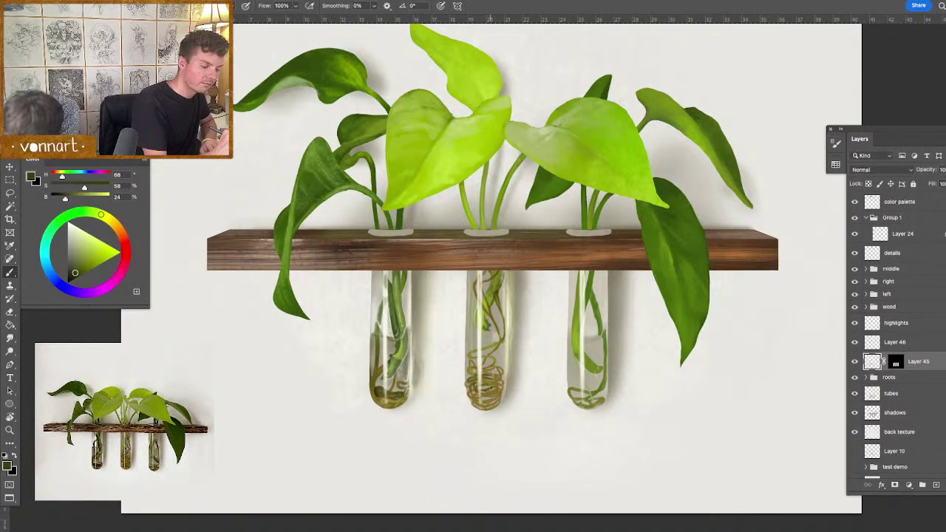
- Select Layer 46 and paint muted olive and beige water tones over the middle tube's roots using colors sampled from the painting
{"action": "key", "text": "ctrl+minus"}
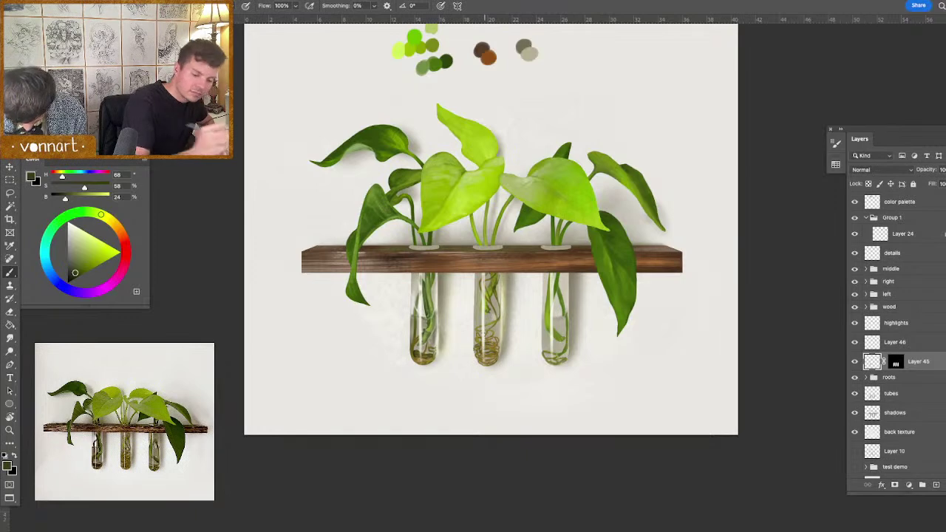
{"action": "left_click", "coordinate": [856, 343]}
{"action": "left_click", "coordinate": [855, 343]}
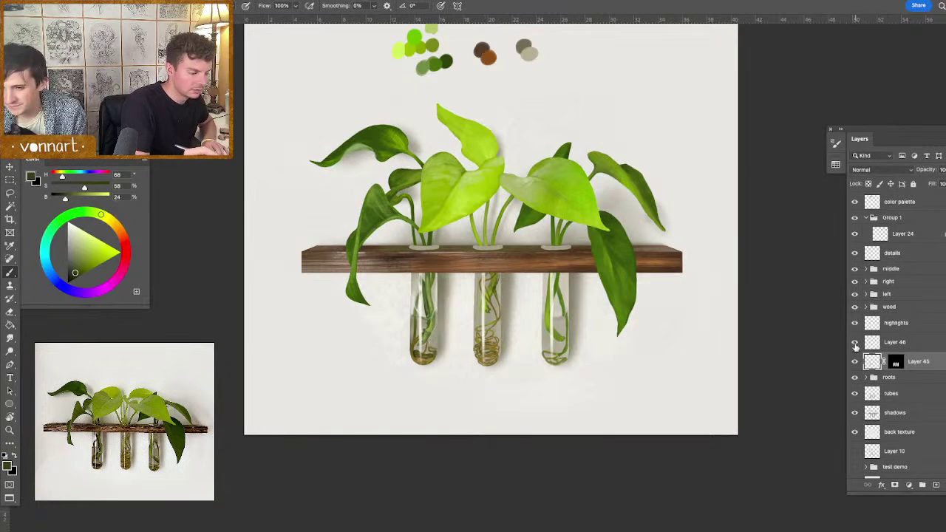
{"action": "left_click", "coordinate": [874, 344]}
{"action": "left_click", "coordinate": [478, 340], "text": "alt"}
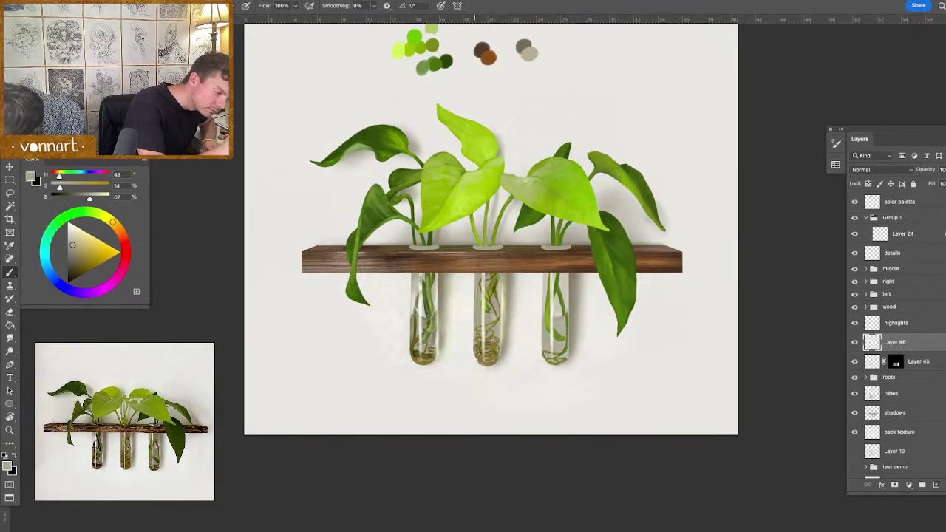
{"action": "left_click", "coordinate": [482, 344], "text": "alt"}
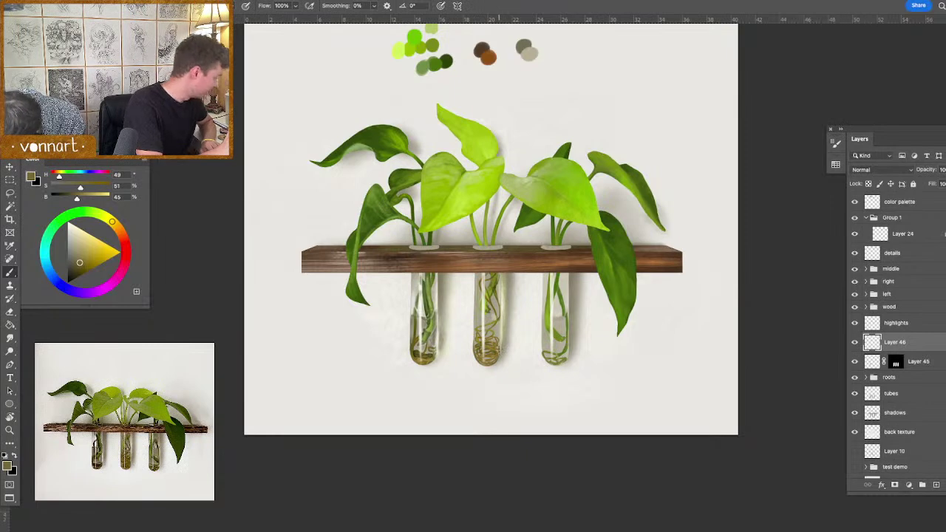
{"action": "left_click_drag", "start_coordinate": [491, 354], "coordinate": [498, 301]}
{"action": "left_click", "coordinate": [482, 275], "text": "alt"}
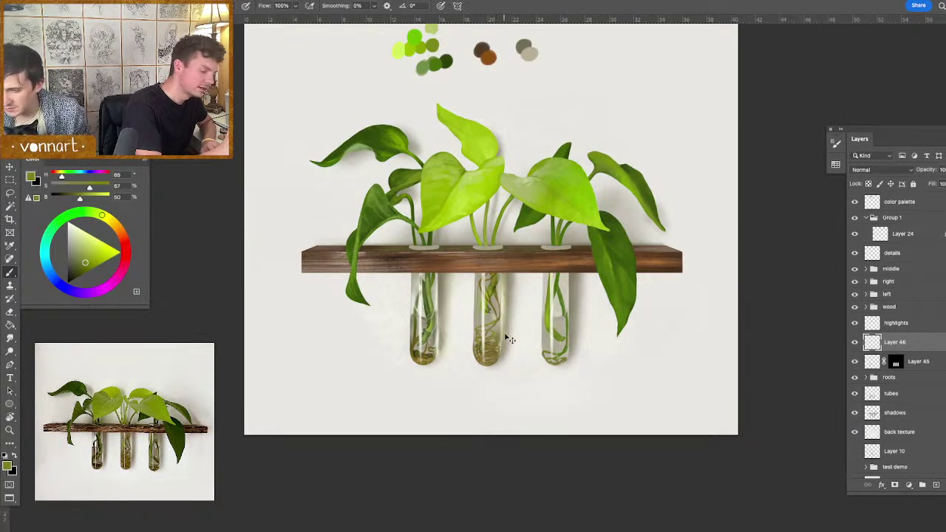
{"action": "left_click_drag", "start_coordinate": [498, 339], "coordinate": [494, 354]}
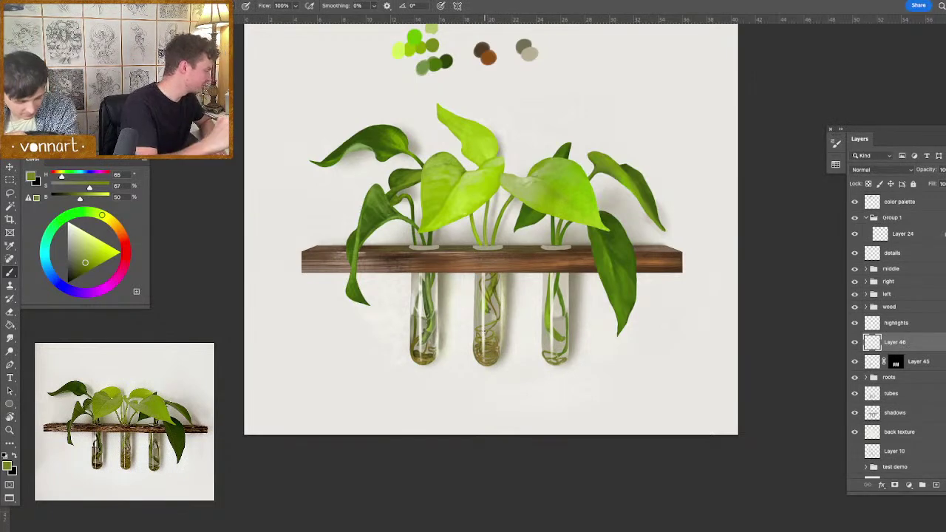
- Refine the middle test tube on Layer 46 with white highlights and sampled dark olive accents, then compare by toggling the layer's visibility
{"action": "left_click_drag", "start_coordinate": [72, 230], "coordinate": [52, 164]}
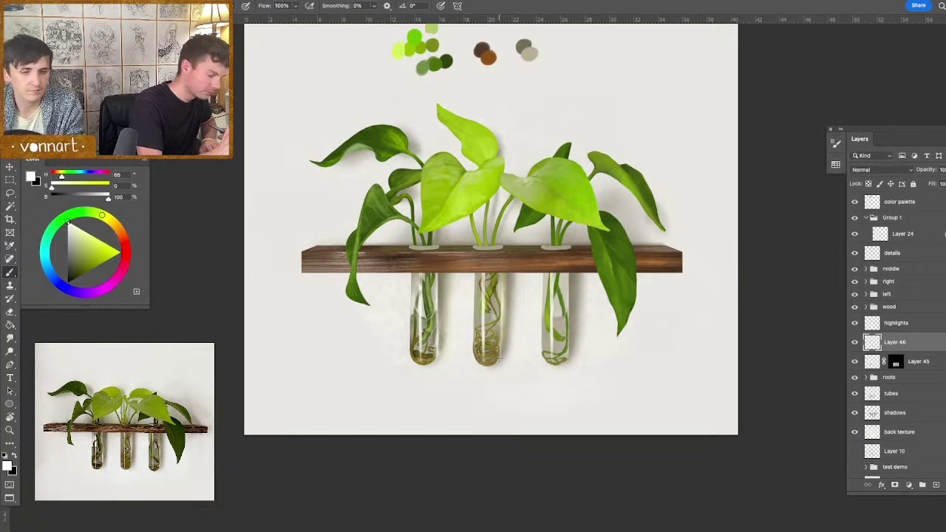
{"action": "left_click", "coordinate": [415, 352], "text": "alt"}
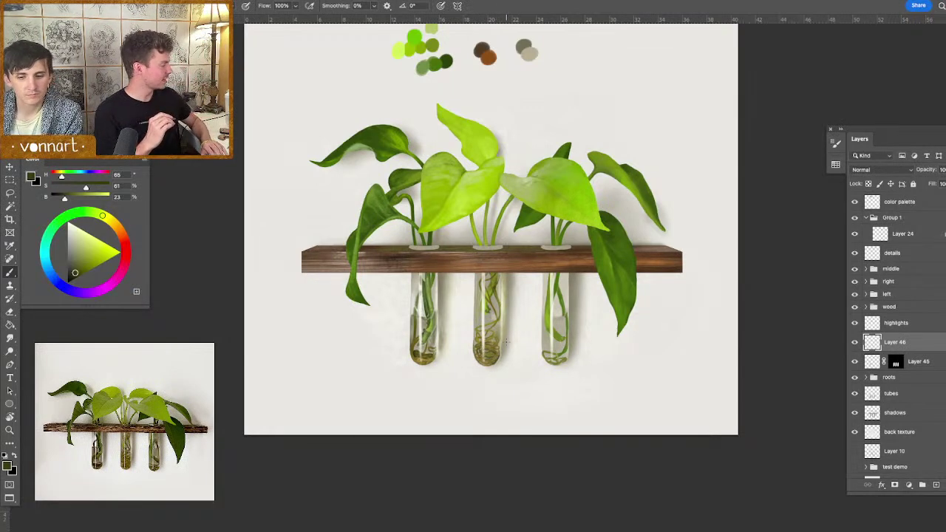
{"action": "left_click", "coordinate": [502, 300], "text": "alt"}
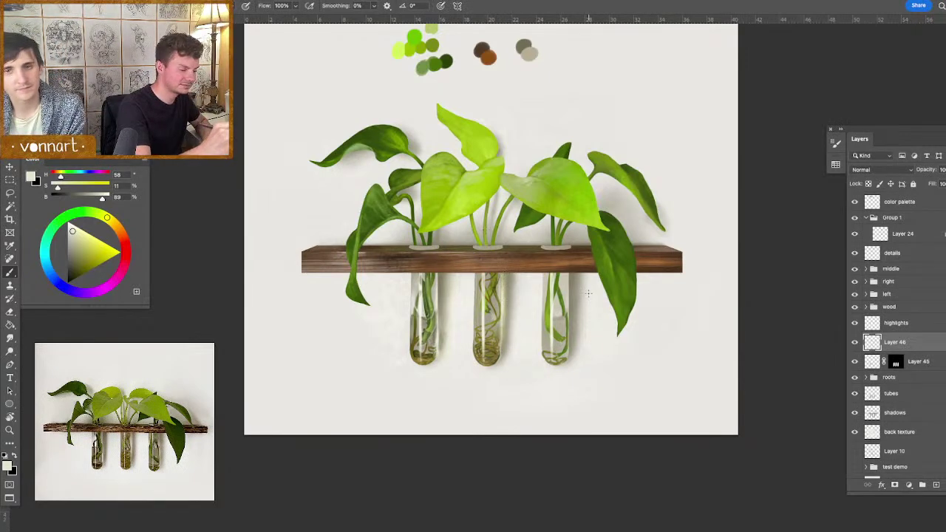
{"action": "left_click", "coordinate": [855, 342]}
{"action": "left_click", "coordinate": [855, 342]}
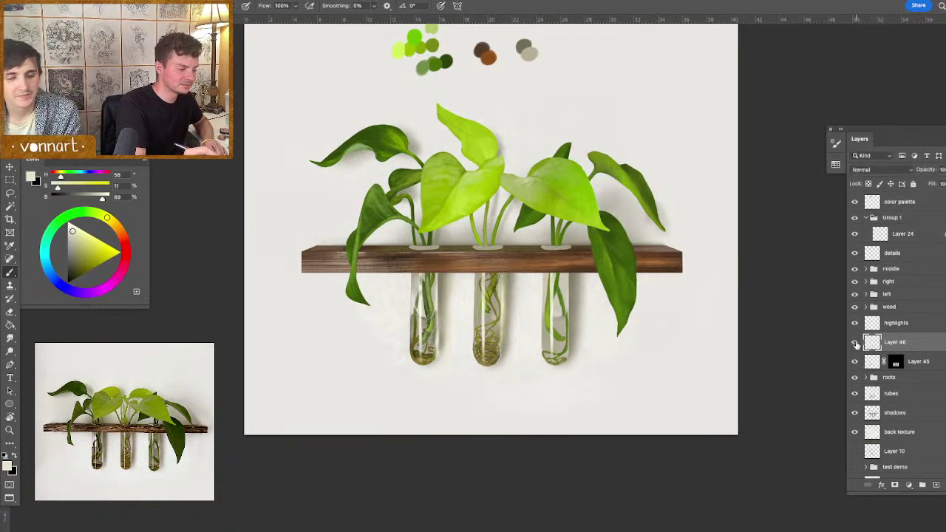
- Paint a soft pale yellow-green tint down the right edge of the middle test tube with a sampled color
{"action": "left_click", "coordinate": [509, 290], "text": "alt"}
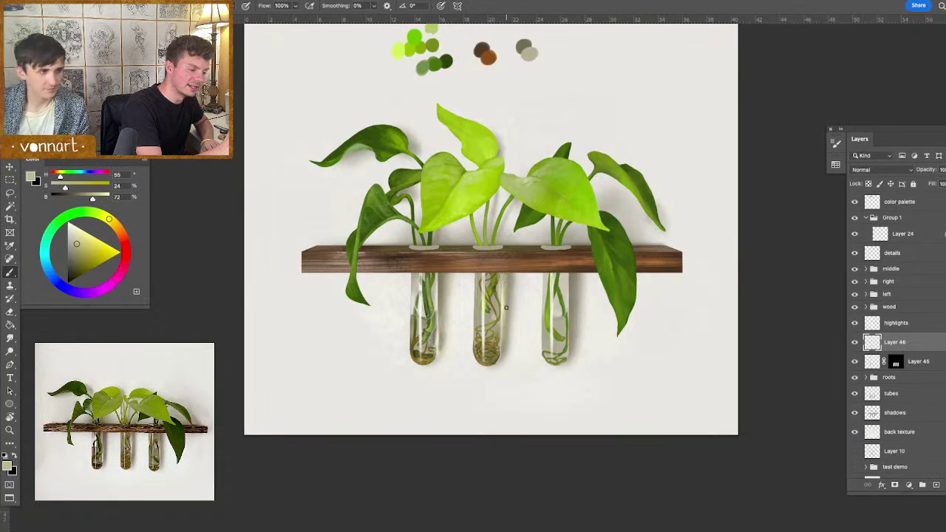
{"action": "left_click_drag", "start_coordinate": [504, 275], "coordinate": [504, 358]}
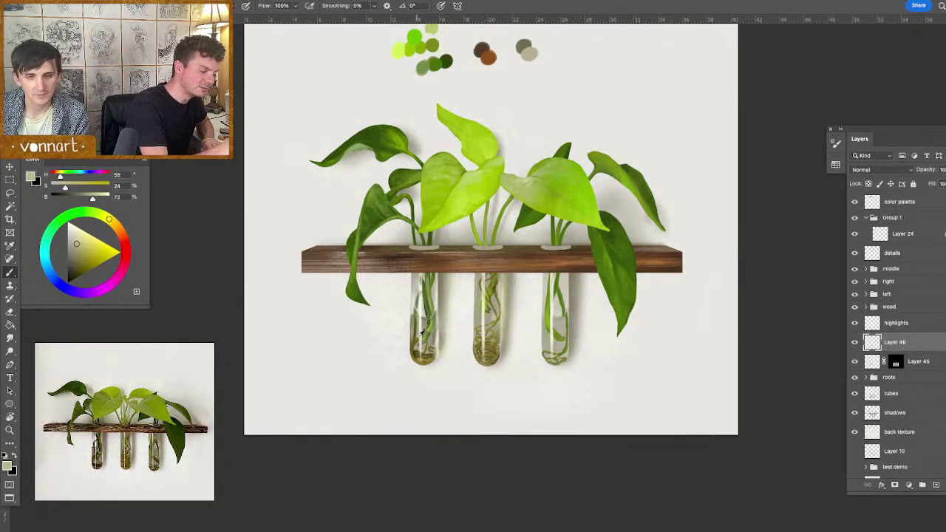
{"action": "left_click", "coordinate": [441, 319], "text": "alt"}
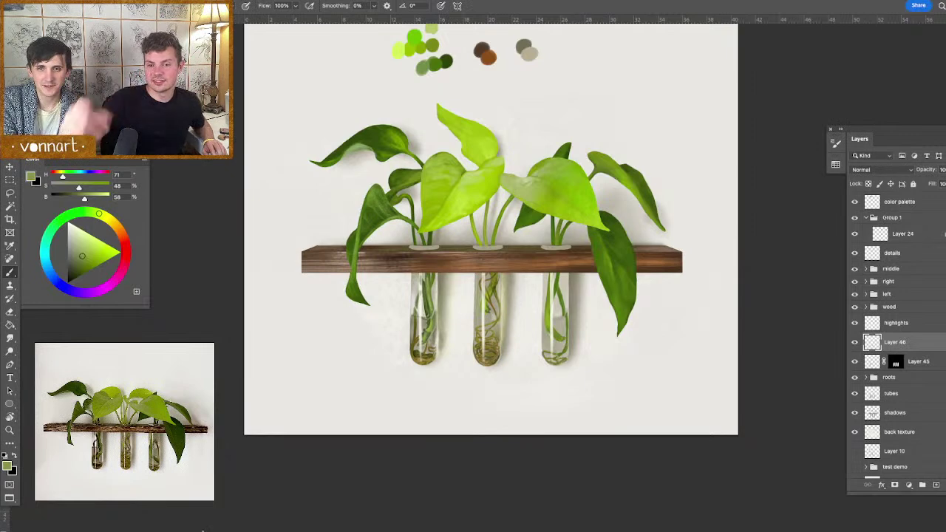
{"action": "mouse_move", "coordinate": [220, 530]}
{"action": "scroll", "coordinate": [491, 259], "scroll_direction": "up", "scroll_amount": 3}
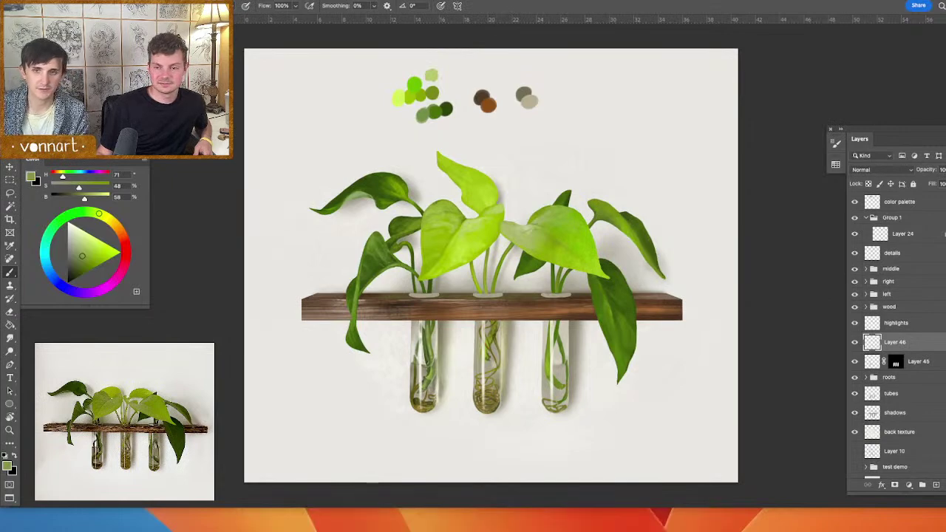
{"action": "scroll", "coordinate": [491, 281], "scroll_direction": "up", "scroll_amount": 1}
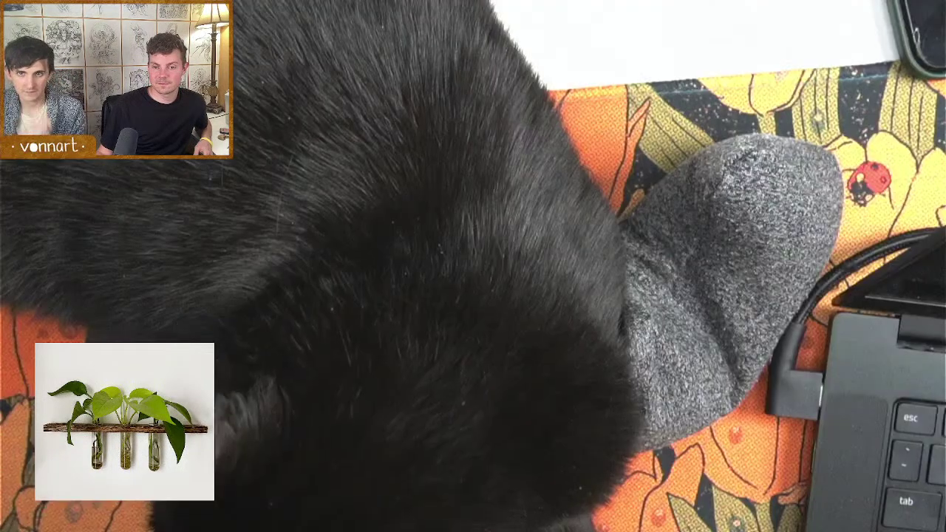
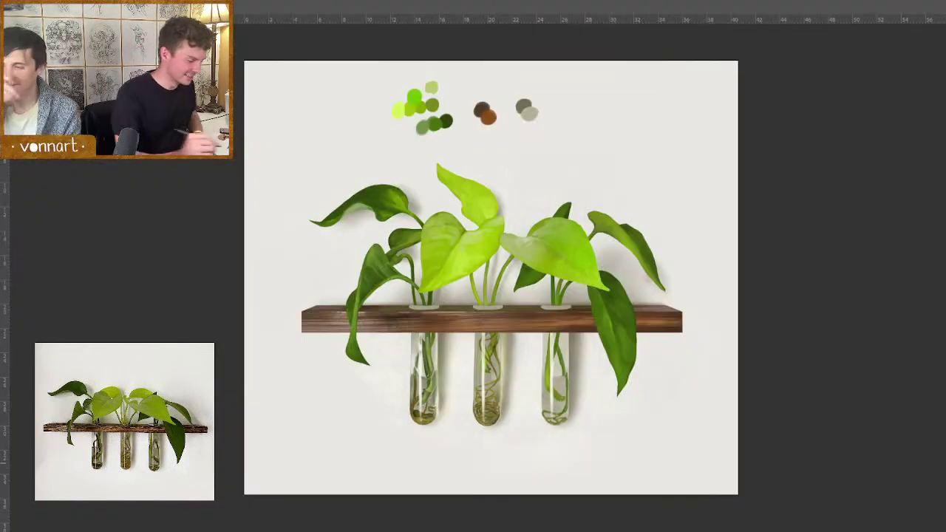
- Bring back the hidden panels and paint a pale grey-green tint beside the rightmost test tube, sampled from the middle tube's edge
{"action": "key", "text": "Tab"}
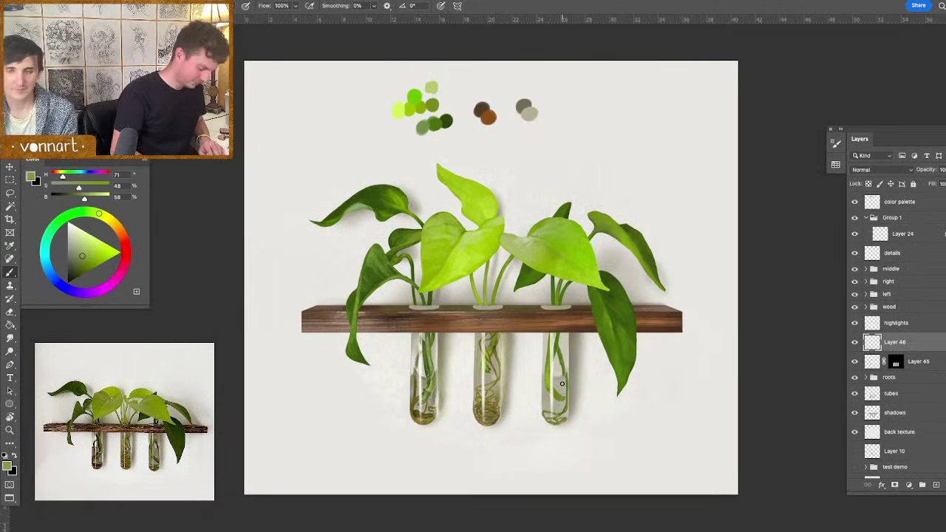
{"action": "key", "text": "super+plus"}
{"action": "left_click_drag", "start_coordinate": [643, 423], "coordinate": [642, 372]}
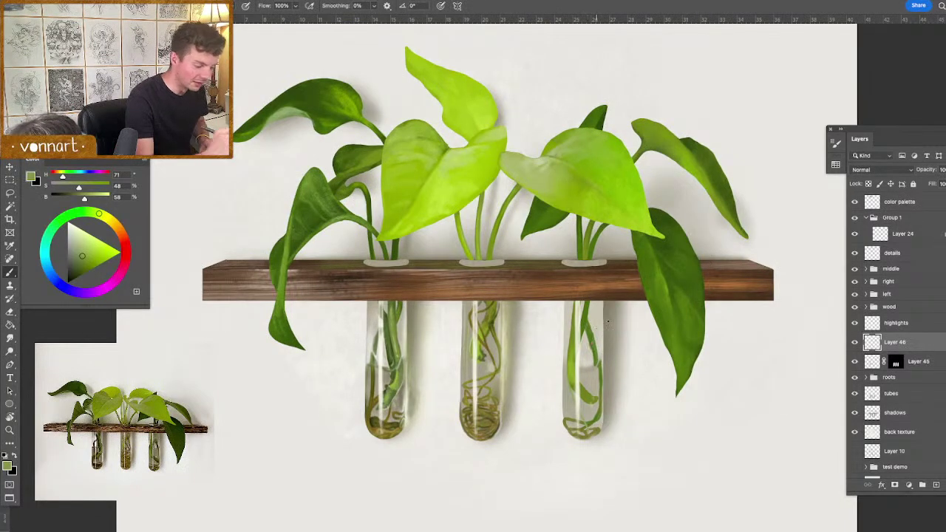
{"action": "left_click", "coordinate": [852, 348]}
{"action": "left_click", "coordinate": [852, 347]}
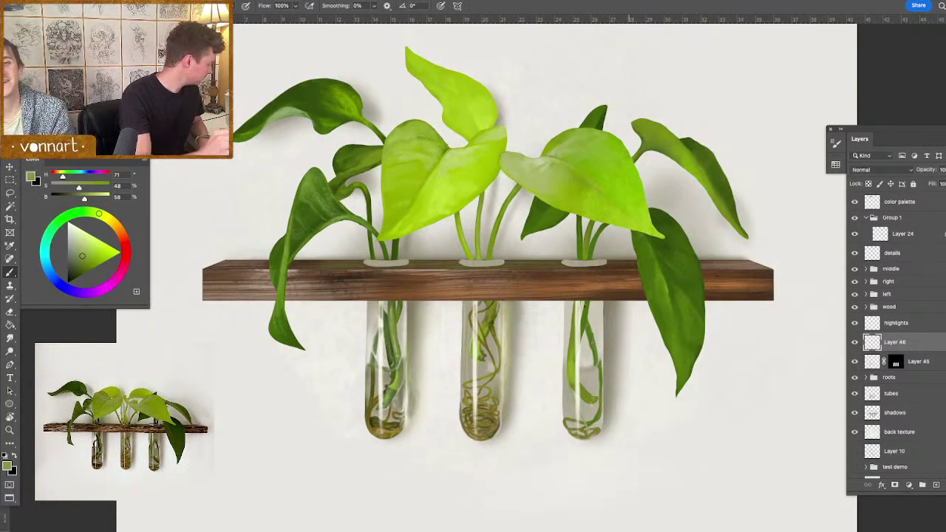
{"action": "left_click", "coordinate": [508, 313], "text": "alt"}
{"action": "left_click_drag", "start_coordinate": [614, 329], "coordinate": [616, 328]}
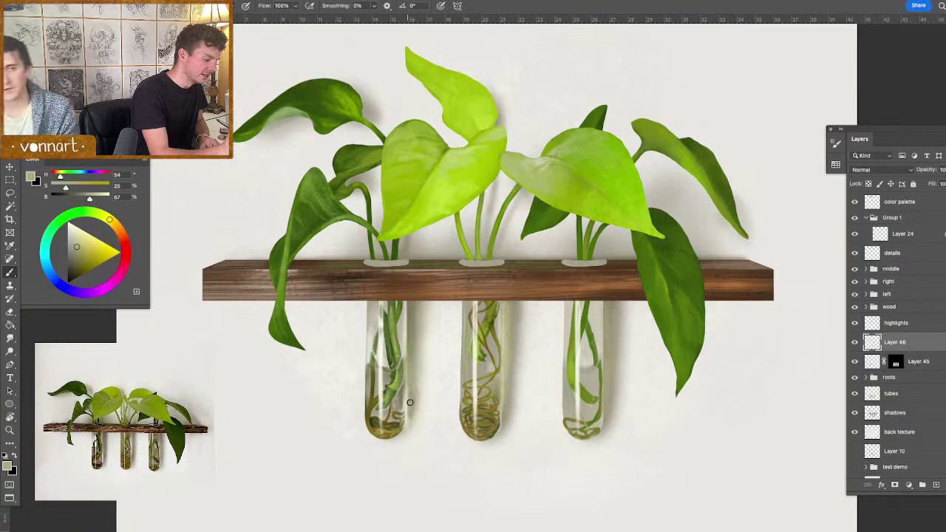
- Set the brush color to white and paint soft glass highlights along the right edge of the rightmost test tube
{"action": "left_click", "coordinate": [631, 347], "text": "alt"}
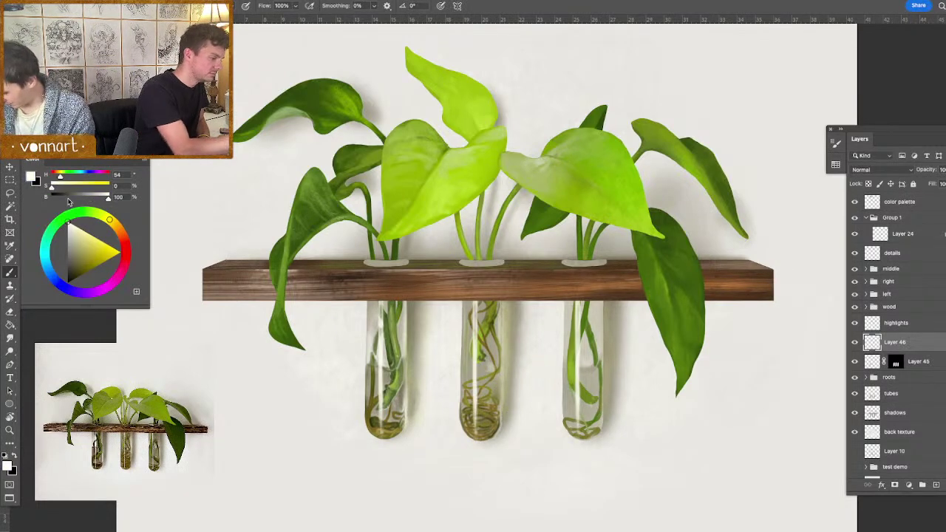
{"action": "left_click_drag", "start_coordinate": [614, 343], "coordinate": [604, 332]}
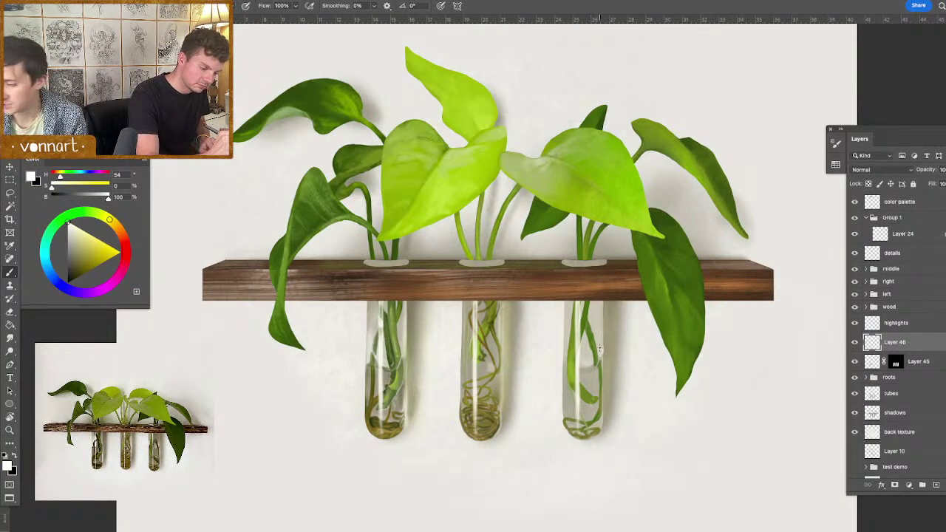
{"action": "left_click_drag", "start_coordinate": [602, 330], "coordinate": [603, 316]}
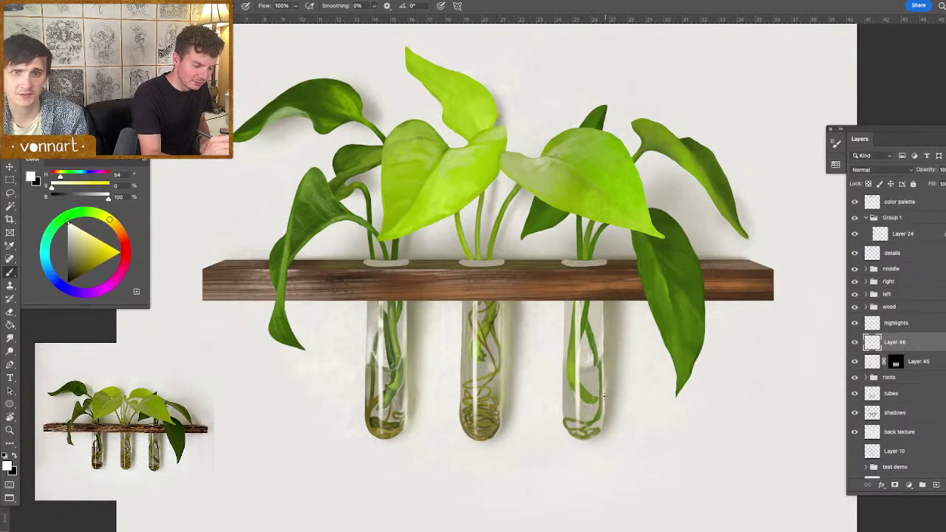
{"action": "mouse_move", "coordinate": [607, 382]}
{"action": "left_mouse_down"}
{"action": "mouse_move", "coordinate": [617, 387]}
{"action": "mouse_move", "coordinate": [603, 411]}
{"action": "left_mouse_up"}
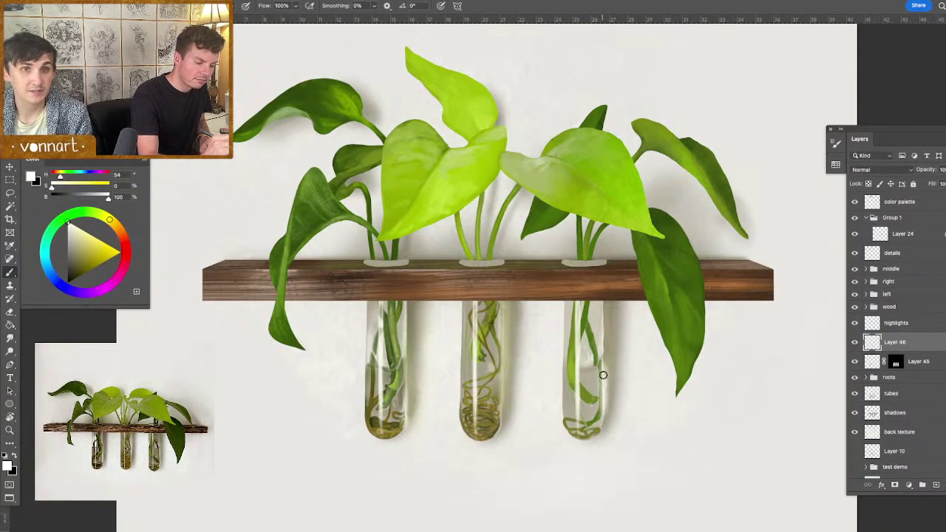
{"action": "left_click_drag", "start_coordinate": [505, 349], "coordinate": [503, 370]}
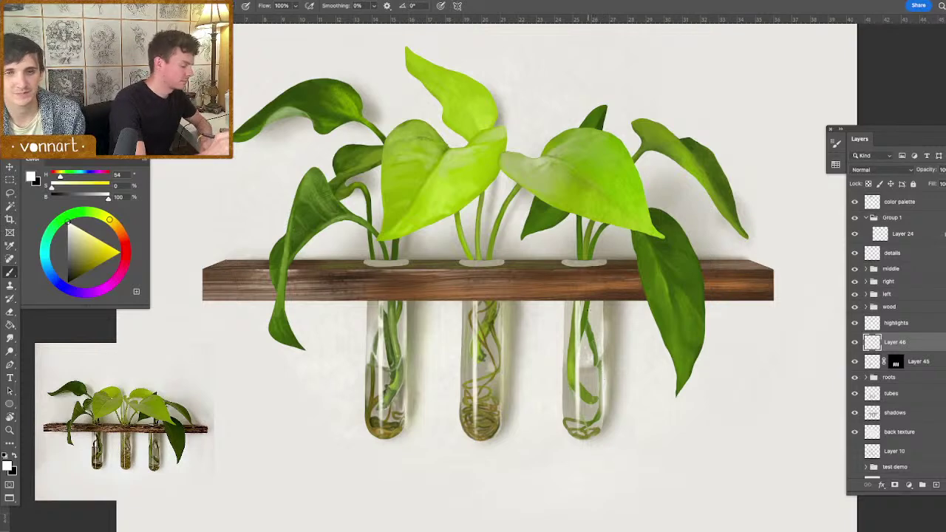
- Paint soft green reflections on the upper right side of the rightmost test tube with a bright and a darker green sampled from the plant above
{"action": "left_click", "coordinate": [617, 214], "text": "alt"}
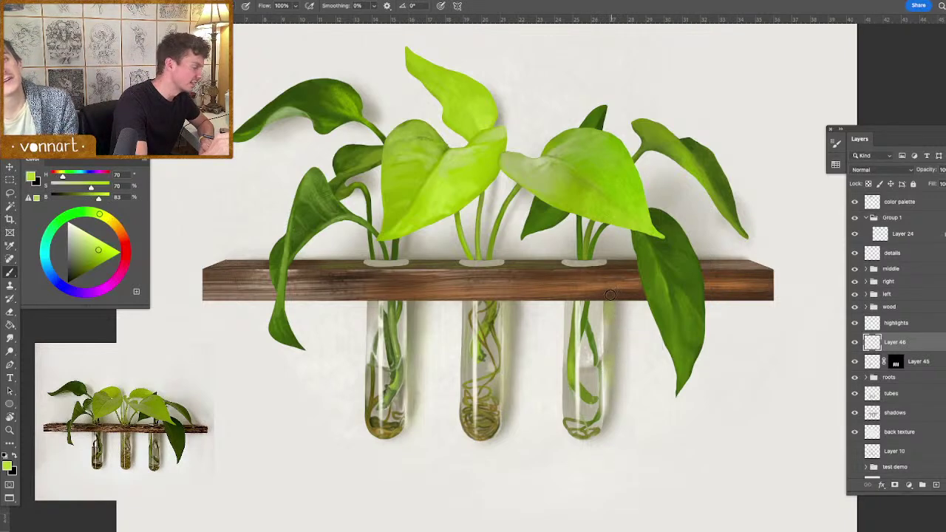
{"action": "left_click_drag", "start_coordinate": [606, 322], "coordinate": [593, 323]}
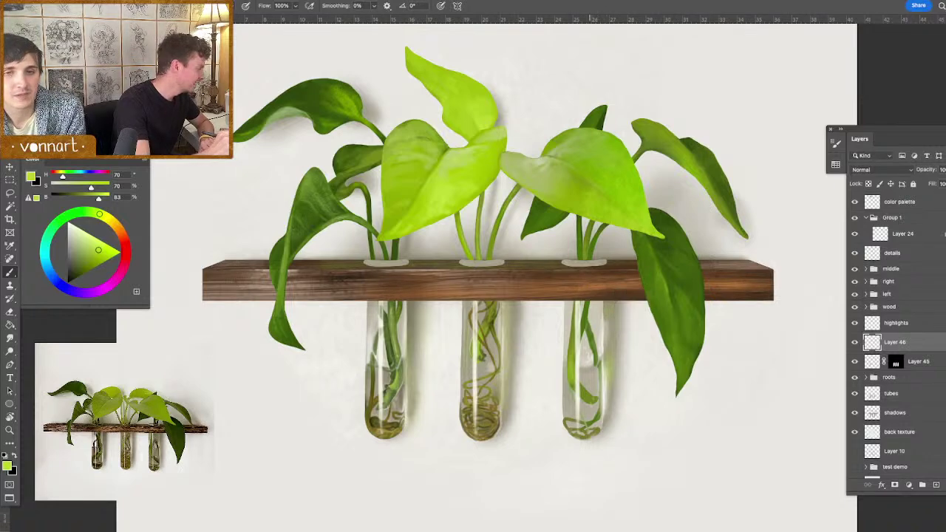
{"action": "left_click", "coordinate": [591, 250], "text": "alt"}
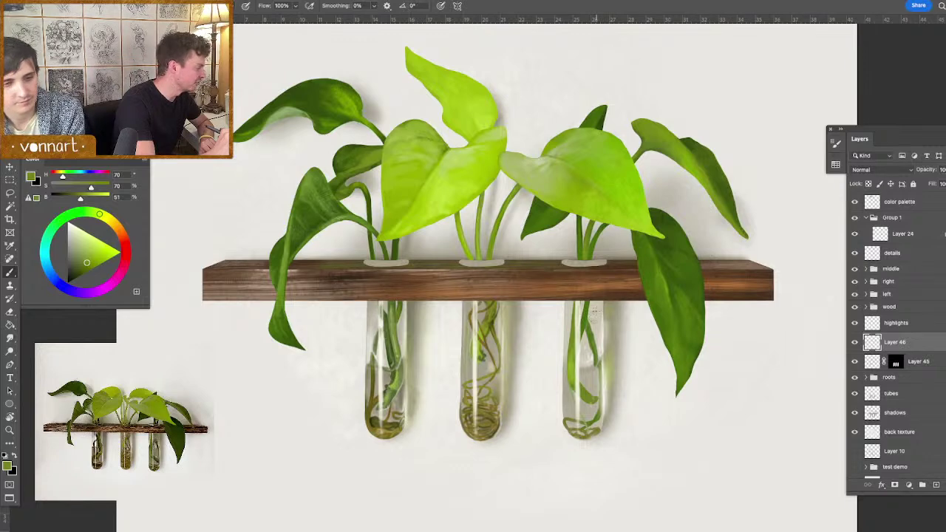
{"action": "left_click_drag", "start_coordinate": [596, 317], "coordinate": [588, 316]}
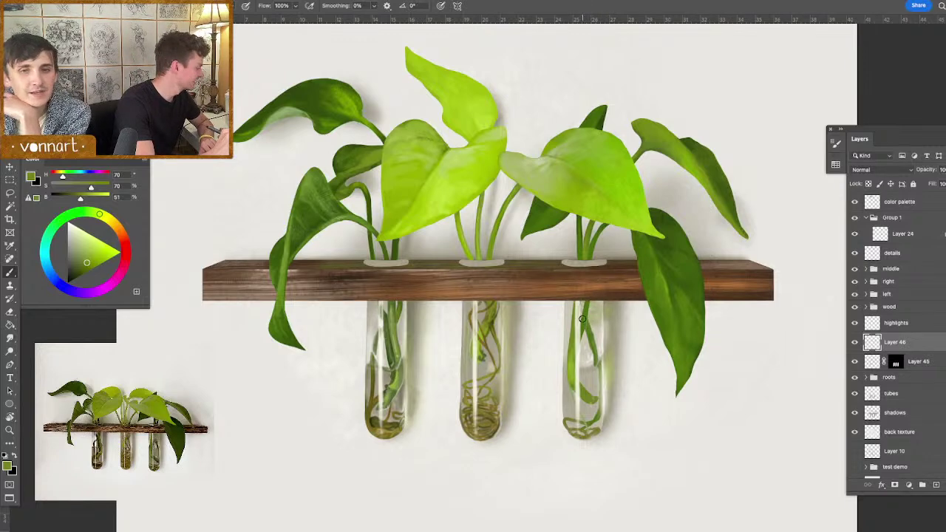
- Paint a faint brown shelf reflection at the top of the rightmost test tube with a color sampled from the wood, redoing the first stroke
{"action": "left_click", "coordinate": [584, 286], "text": "alt"}
{"action": "left_click_drag", "start_coordinate": [568, 302], "coordinate": [567, 339]}
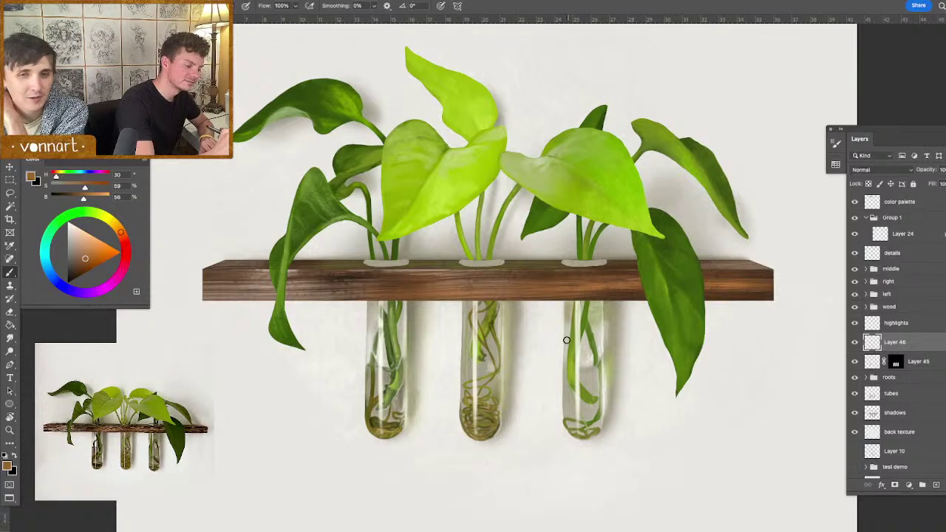
{"action": "key", "text": "super+z"}
{"action": "left_click_drag", "start_coordinate": [572, 305], "coordinate": [568, 305]}
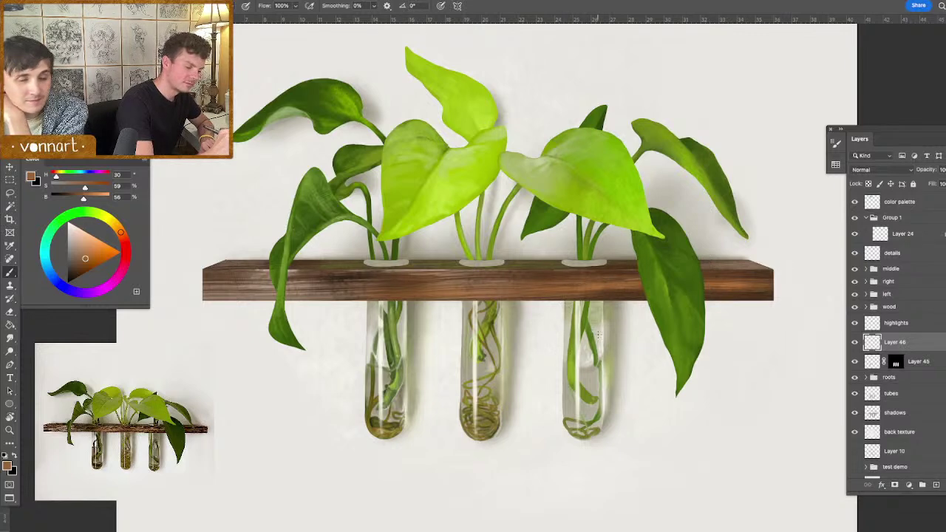
- Refine the stems and water of the rightmost test tube with sampled dark olive accents and off-white highlights
{"action": "left_click", "coordinate": [374, 417], "text": "alt"}
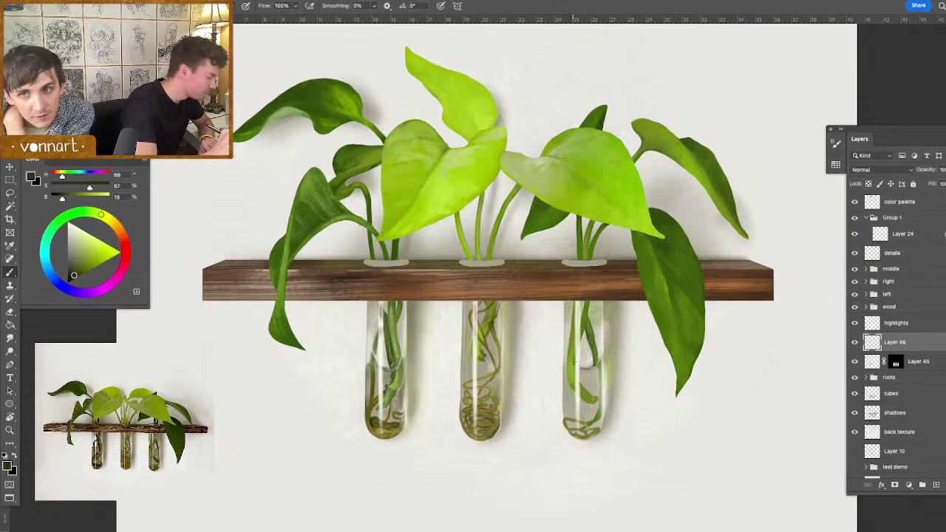
{"action": "left_click", "coordinate": [578, 363], "text": "alt"}
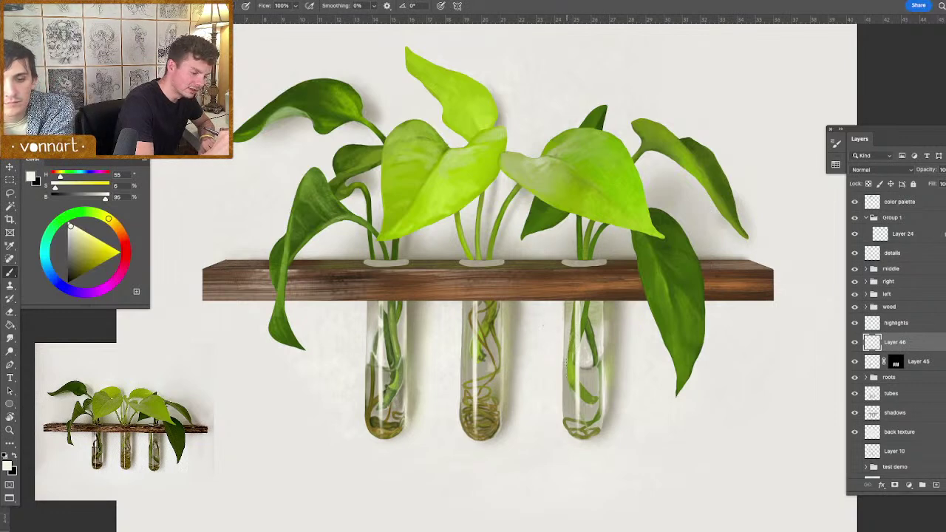
{"action": "key", "text": "super+minus"}
{"action": "left_click_drag", "start_coordinate": [600, 365], "coordinate": [612, 392]}
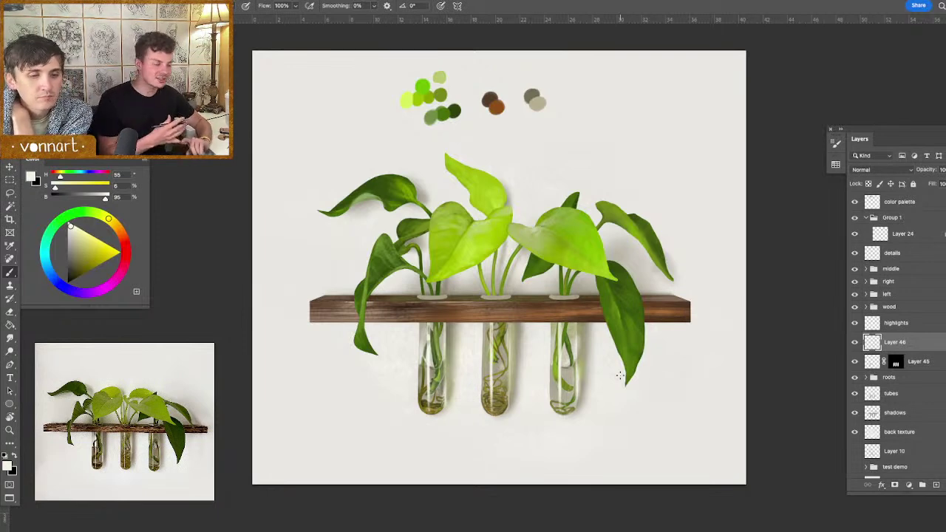
- Paint small black accents on the cut stem end in the middle test tube and the curved root end in the rightmost one
{"action": "key", "text": "super+plus"}
{"action": "key", "text": "super+plus"}
{"action": "left_click_drag", "start_coordinate": [681, 435], "coordinate": [678, 352]}
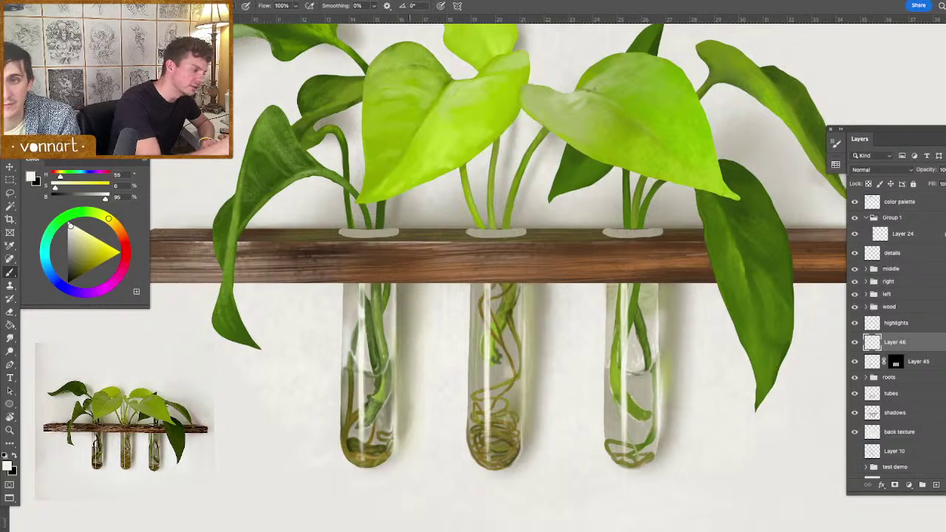
{"action": "key", "text": "x"}
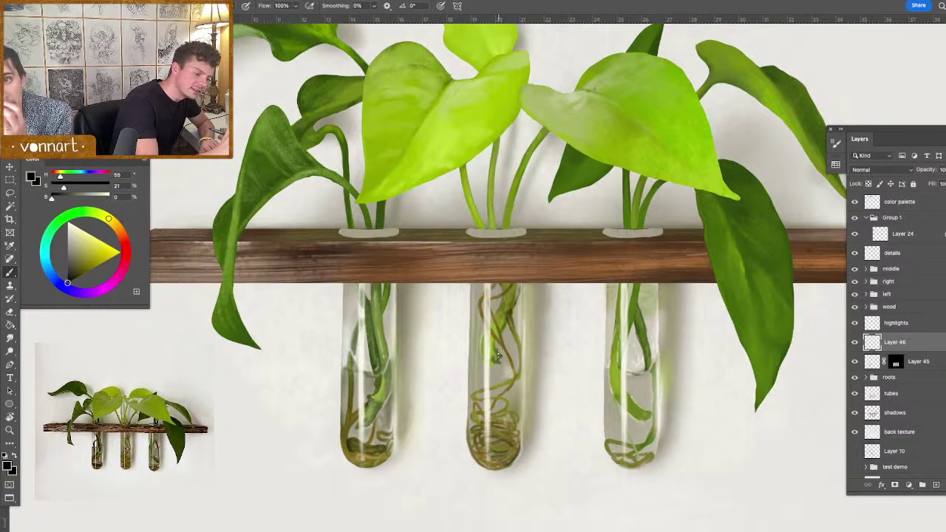
{"action": "mouse_move", "coordinate": [501, 358]}
{"action": "left_mouse_down"}
{"action": "mouse_move", "coordinate": [495, 338]}
{"action": "mouse_move", "coordinate": [495, 362]}
{"action": "left_mouse_up"}
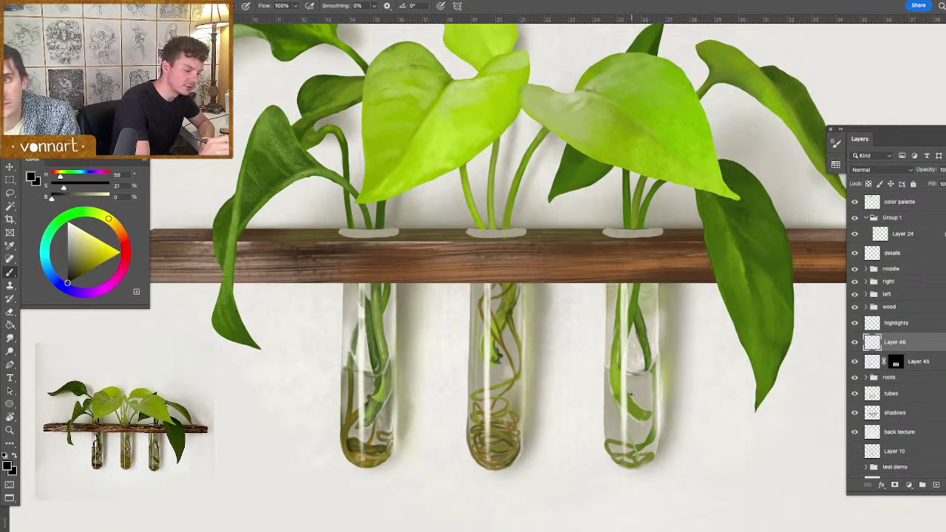
{"action": "left_click_drag", "start_coordinate": [629, 398], "coordinate": [630, 400]}
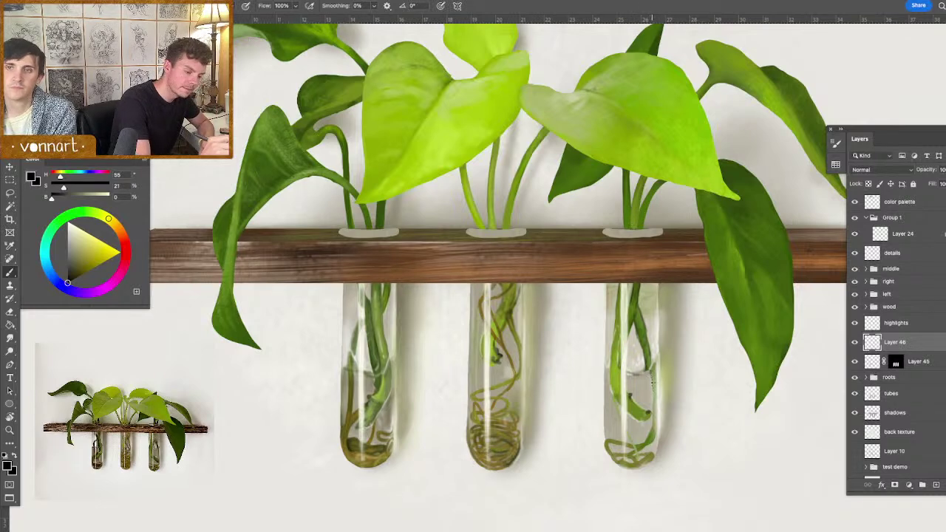
- Sample an off-white and clean up the lower left edge of the rightmost test tube with it
{"action": "left_click", "coordinate": [390, 387], "text": "alt"}
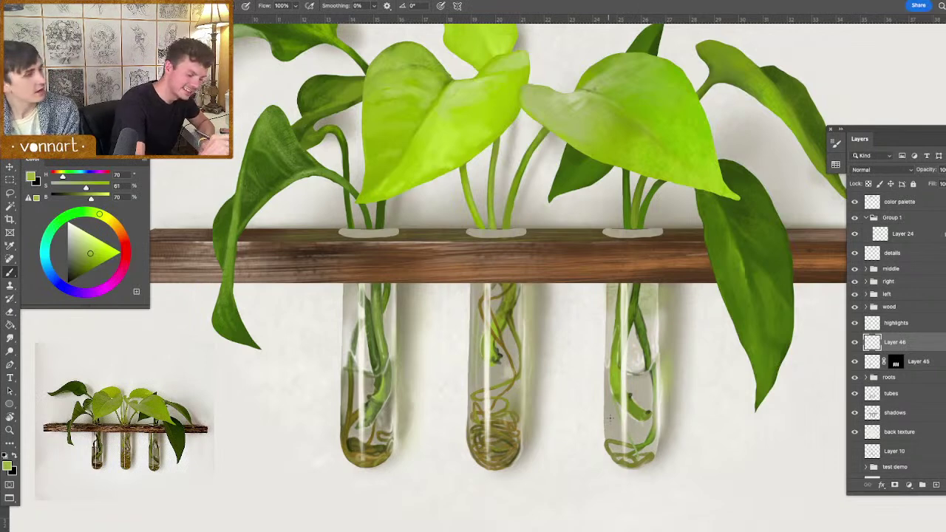
{"action": "left_click", "coordinate": [605, 434], "text": "alt"}
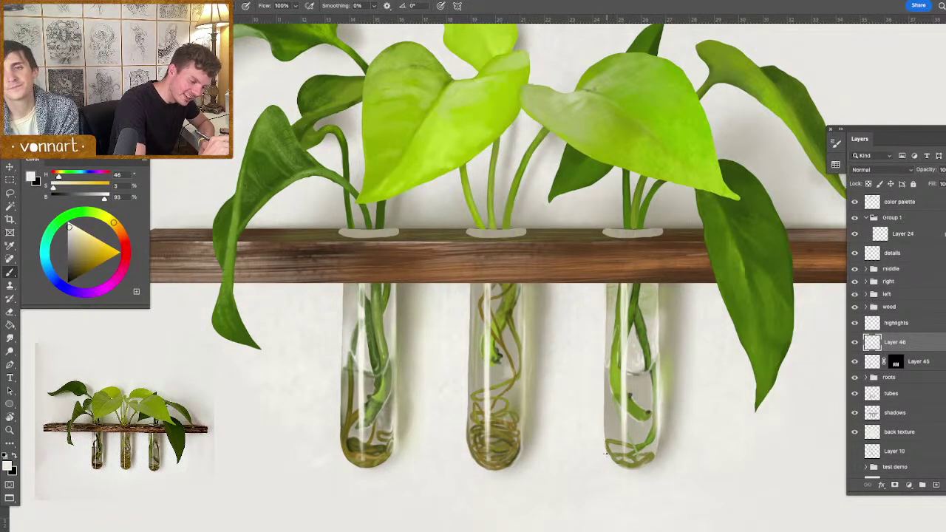
{"action": "left_click_drag", "start_coordinate": [604, 441], "coordinate": [604, 426]}
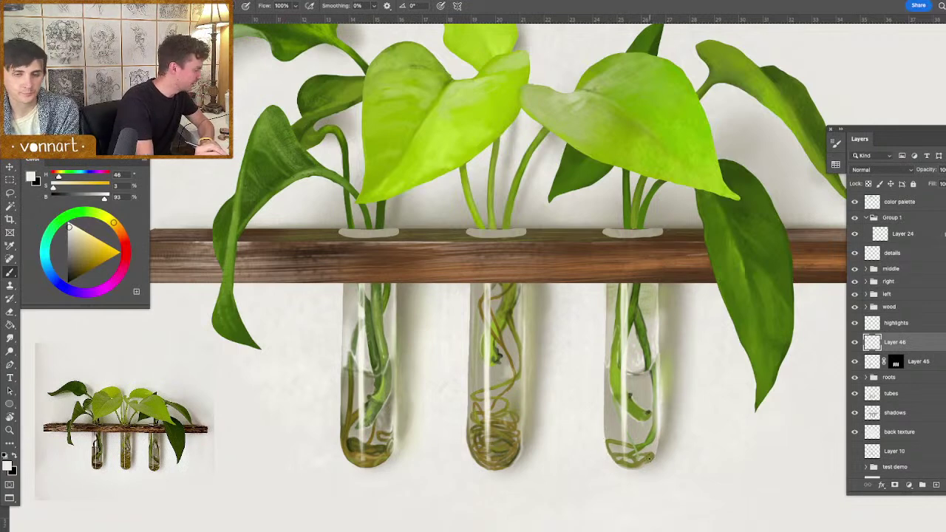
- Shade the coiled roots at the bottom of the rightmost test tube with sampled greens and a very dark olive green
{"action": "left_click", "coordinate": [608, 444], "text": "alt"}
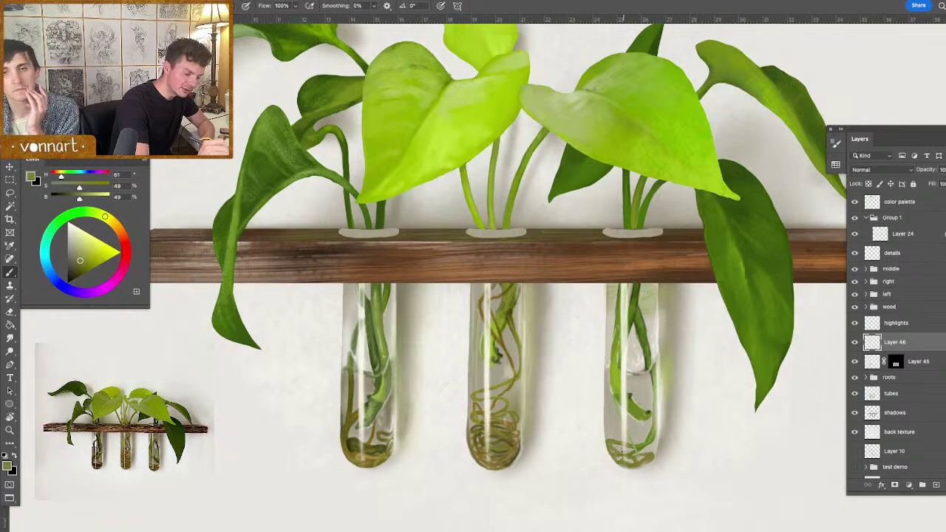
{"action": "left_click", "coordinate": [635, 447], "text": "alt"}
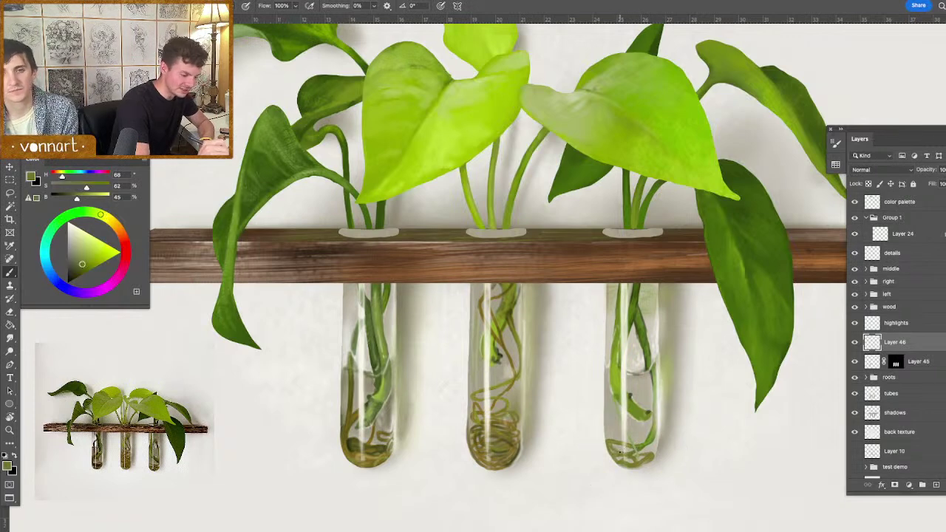
{"action": "left_click", "coordinate": [621, 382], "text": "alt"}
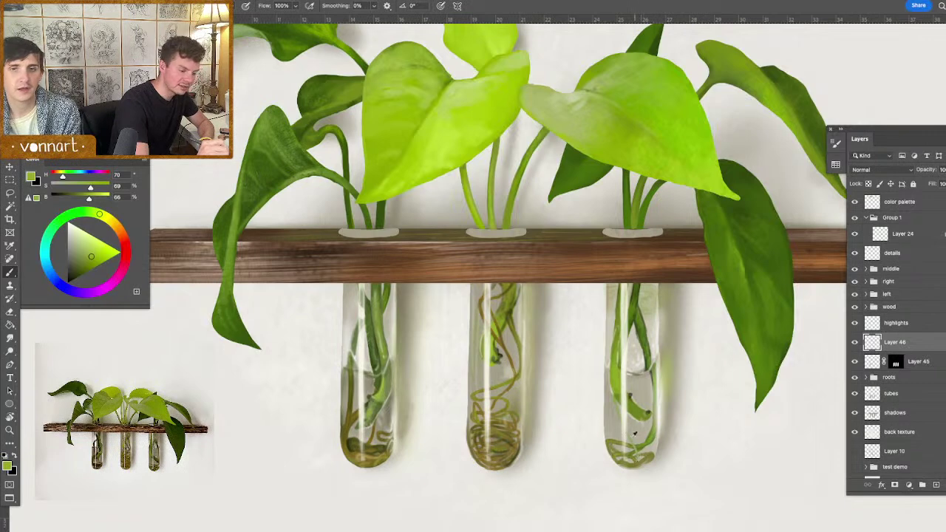
{"action": "left_click_drag", "start_coordinate": [77, 267], "coordinate": [72, 276]}
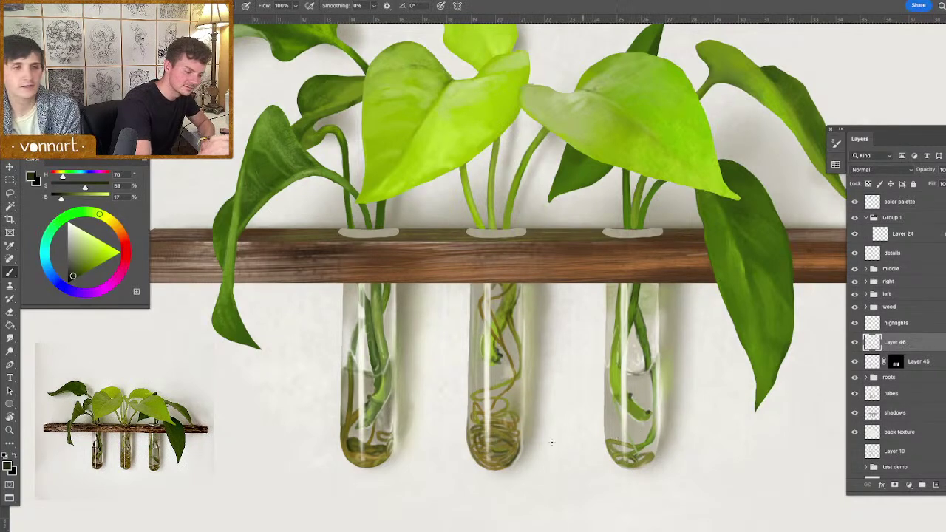
- Add brown-olive root tones sampled from the middle test tube to the rightmost tube's base and deepen them with a darker olive
{"action": "left_click", "coordinate": [515, 424], "text": "alt"}
{"action": "left_click_drag", "start_coordinate": [515, 423], "coordinate": [533, 410]}
{"action": "left_click_drag", "start_coordinate": [626, 437], "coordinate": [635, 451]}
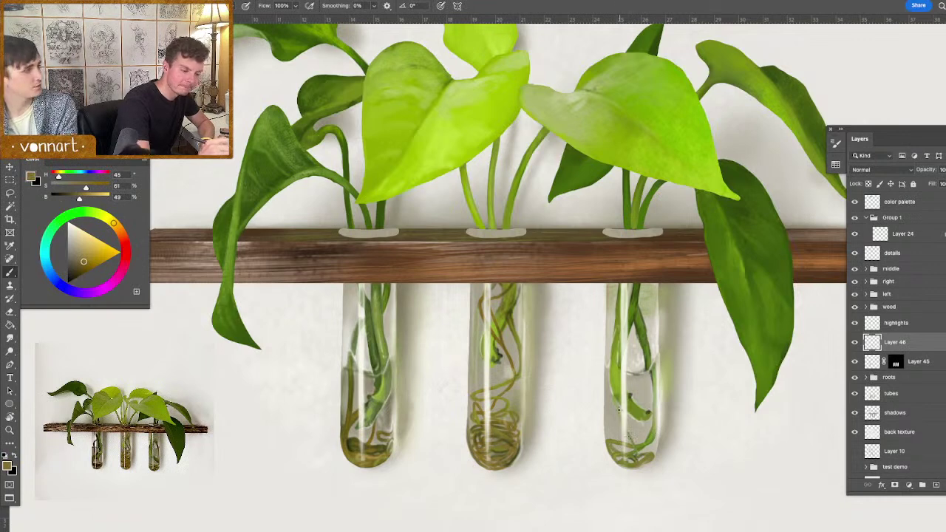
{"action": "left_click", "coordinate": [634, 457], "text": "alt"}
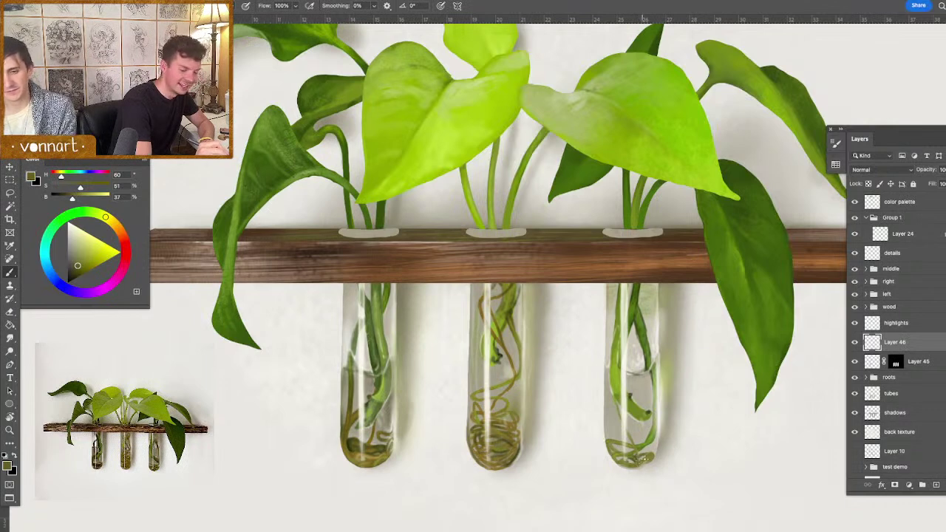
{"action": "left_click_drag", "start_coordinate": [77, 265], "coordinate": [73, 275]}
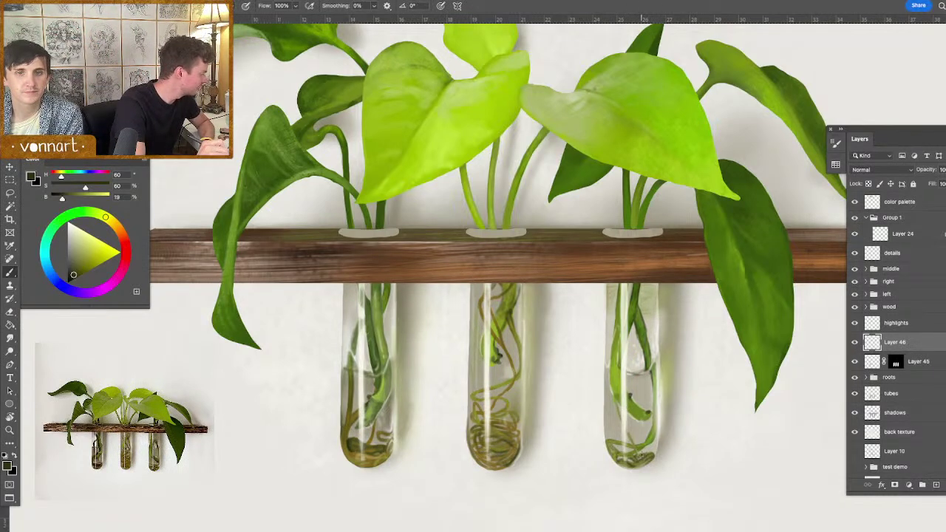
- Soften the curved root in the rightmost test tube with sampled mid green and pale grey-green strokes
{"action": "left_click", "coordinate": [638, 413], "text": "alt"}
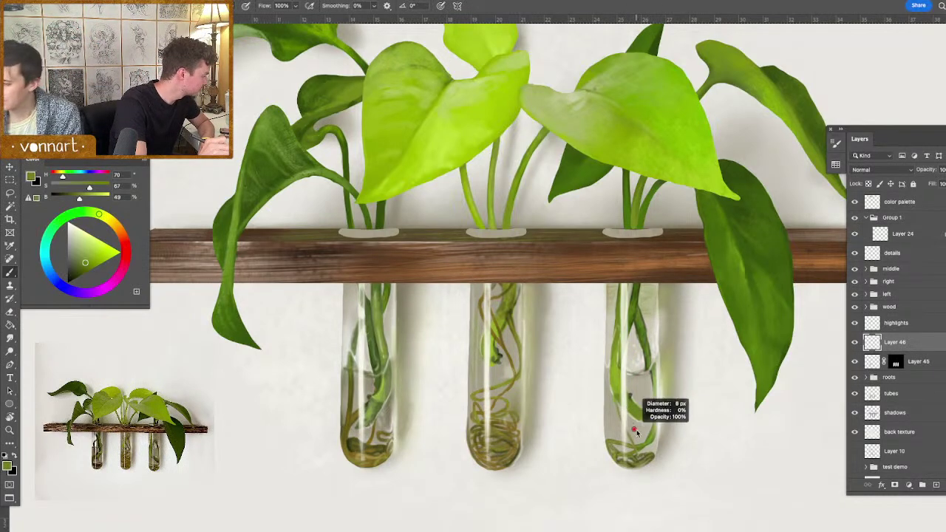
{"action": "left_click", "coordinate": [669, 369], "text": "alt"}
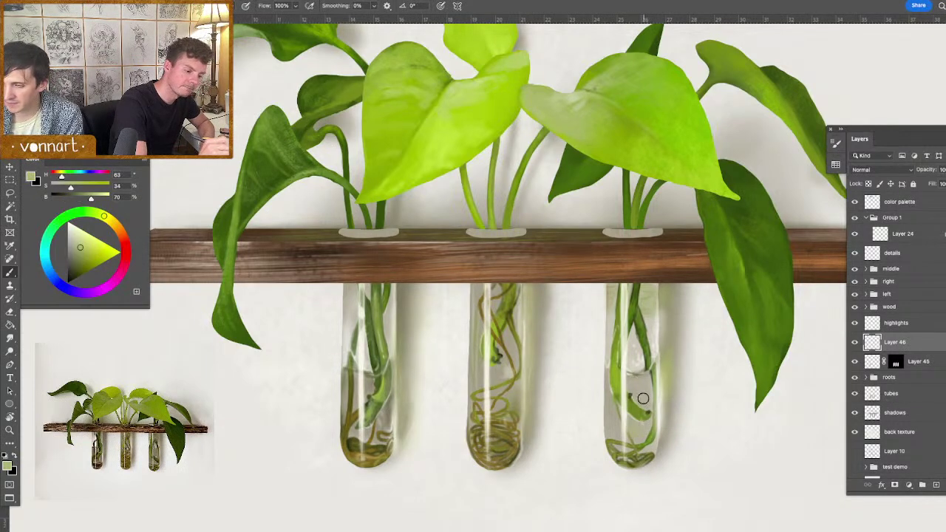
{"action": "left_click_drag", "start_coordinate": [629, 418], "coordinate": [621, 414]}
- Paint thin highlights along the left edge of the rightmost test tube in sampled off-white and pure white, redoing the lower white stroke
{"action": "left_click", "coordinate": [626, 409], "text": "alt"}
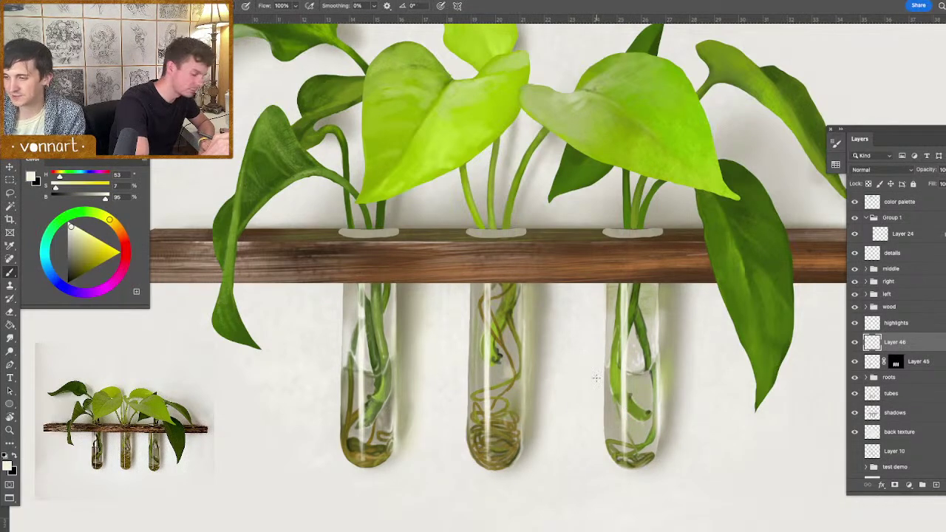
{"action": "mouse_move", "coordinate": [604, 382]}
{"action": "left_mouse_down"}
{"action": "mouse_move", "coordinate": [605, 408]}
{"action": "mouse_move", "coordinate": [604, 317]}
{"action": "left_mouse_up"}
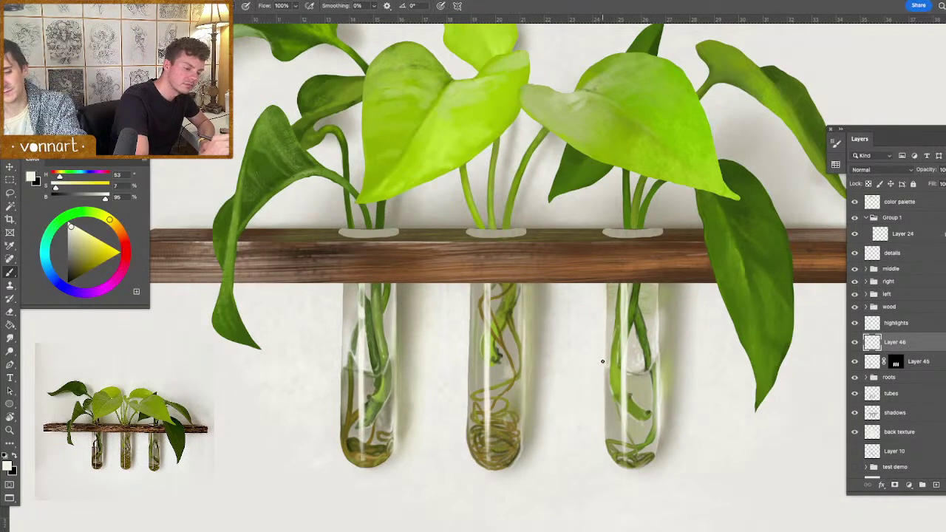
{"action": "left_click", "coordinate": [69, 222]}
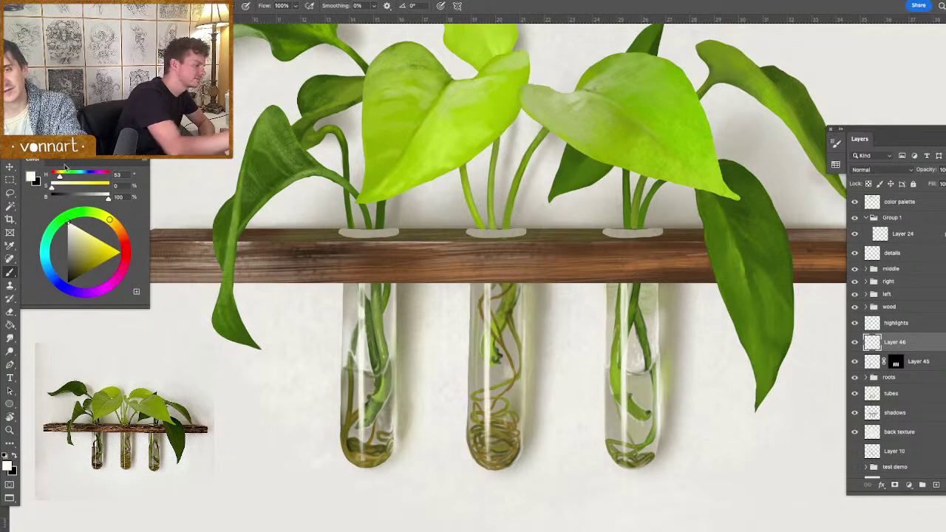
{"action": "left_click_drag", "start_coordinate": [608, 371], "coordinate": [608, 446]}
{"action": "key", "text": "super+z"}
{"action": "key", "text": "super+z"}
{"action": "left_click_drag", "start_coordinate": [608, 371], "coordinate": [608, 442]}
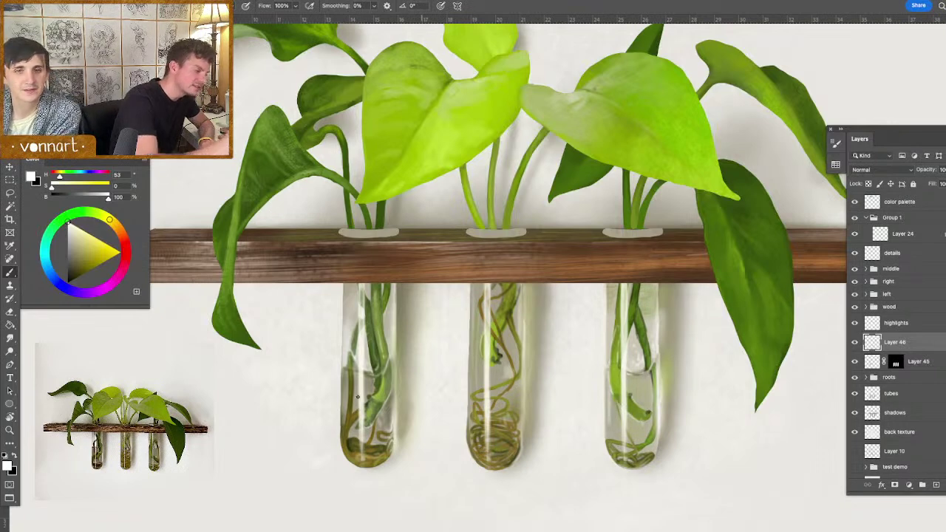
- Tint the water in the rightmost test tube with a pale yellow and grey-greens sampled from inside the tube
{"action": "left_click", "coordinate": [91, 243]}
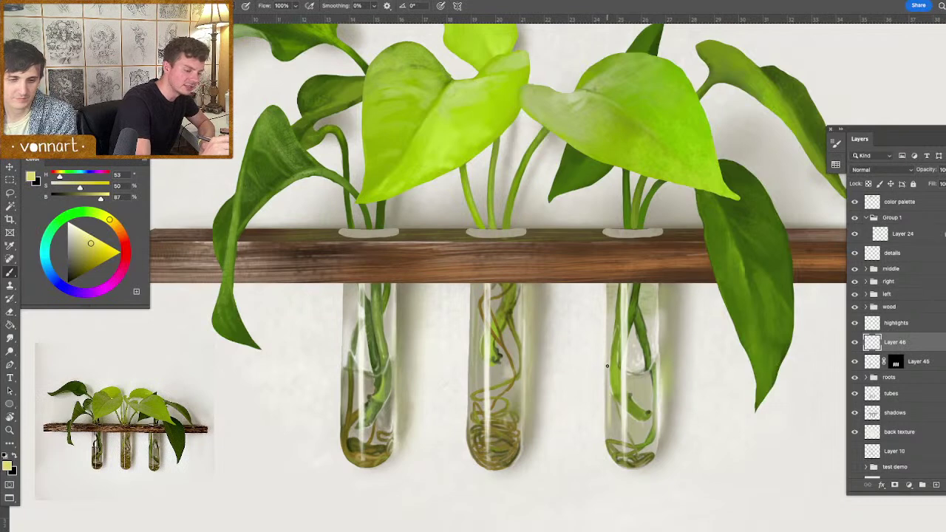
{"action": "left_click", "coordinate": [612, 420], "text": "alt"}
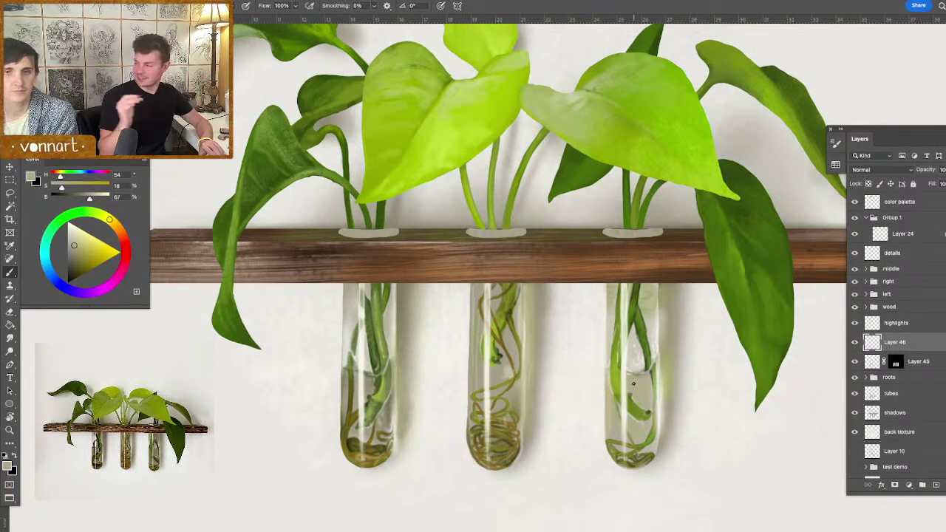
{"action": "left_click", "coordinate": [614, 412], "text": "alt"}
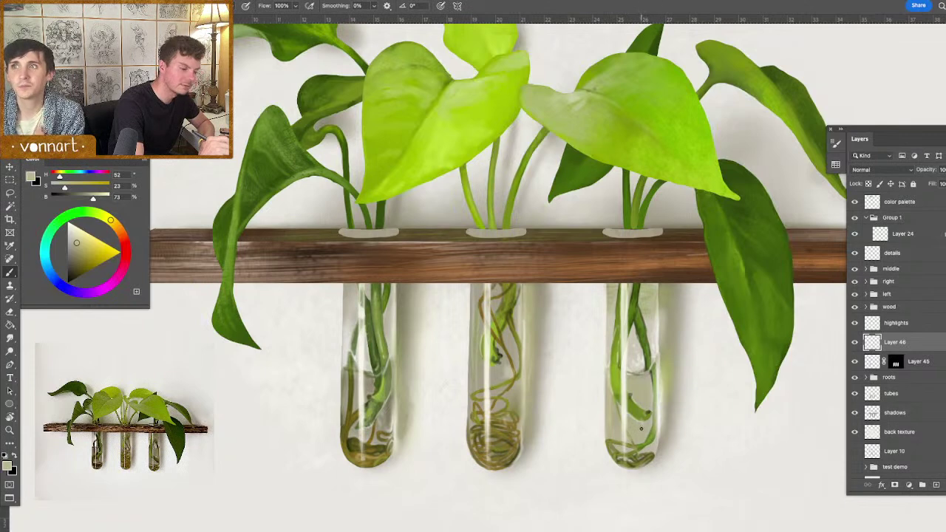
- Dab a highlight inside the middle of the rightmost test tube in an off-white sampled from the tube
{"action": "key", "text": "ctrl+0"}
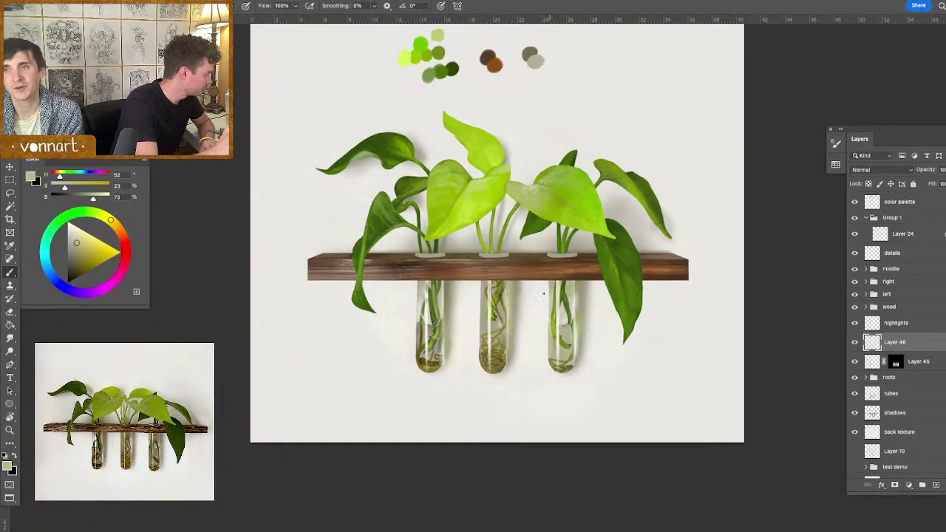
{"action": "left_click", "coordinate": [564, 320], "text": "alt"}
{"action": "left_click_drag", "start_coordinate": [566, 333], "coordinate": [563, 326]}
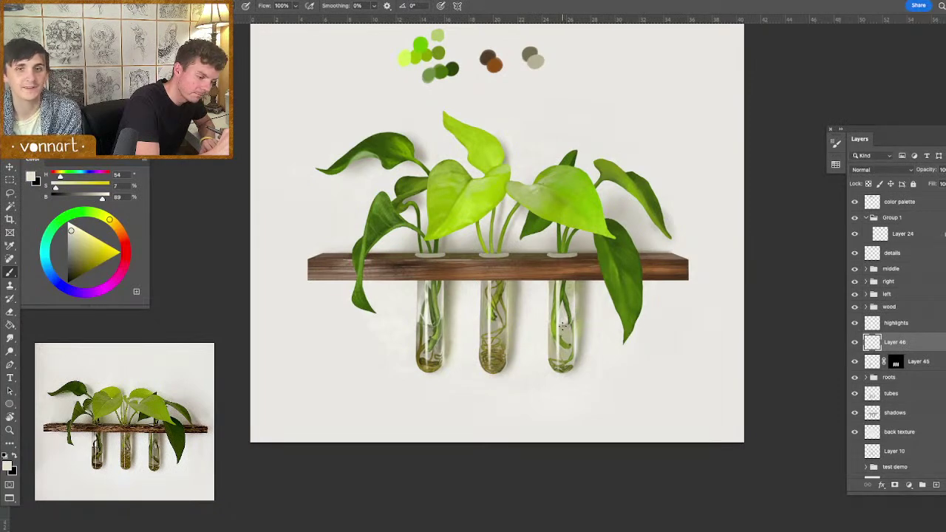
{"action": "right_click", "coordinate": [566, 314]}
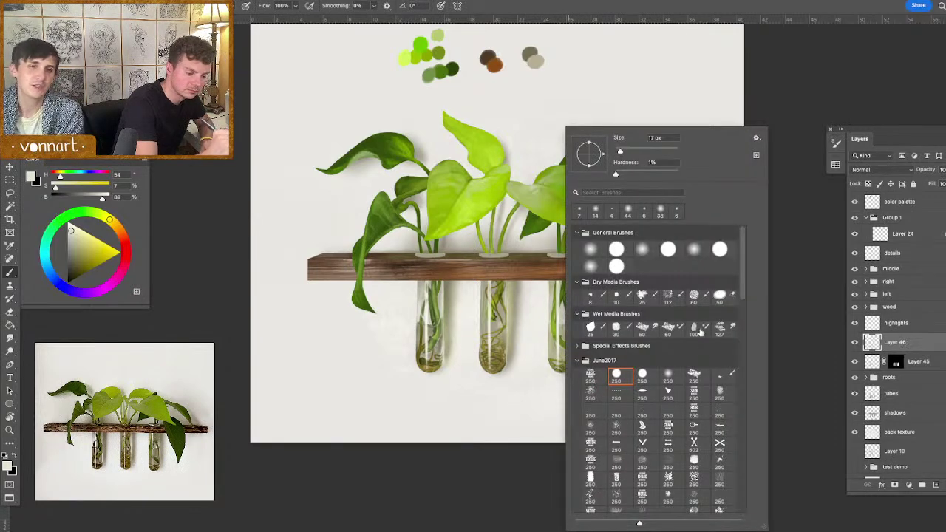
{"action": "left_click", "coordinate": [648, 333]}
{"action": "left_click", "coordinate": [535, 337]}
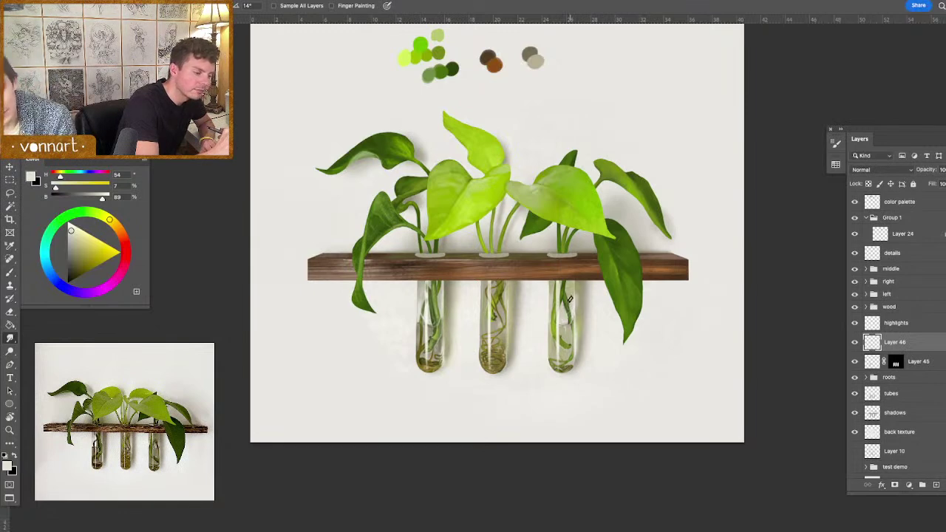
{"action": "key", "text": "b"}
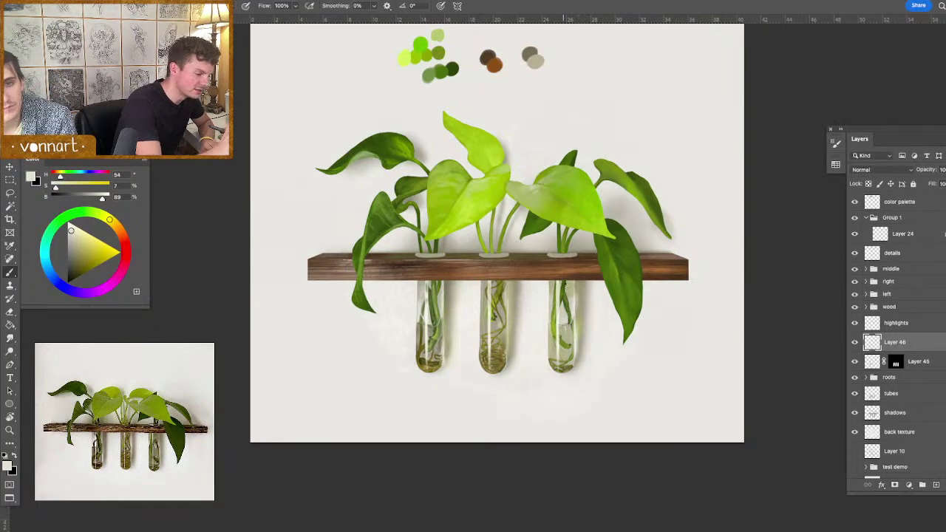
- Add a pale green sampled from the light central leaf to the upper stems in the rightmost test tube
{"action": "left_click", "coordinate": [569, 280], "text": "alt"}
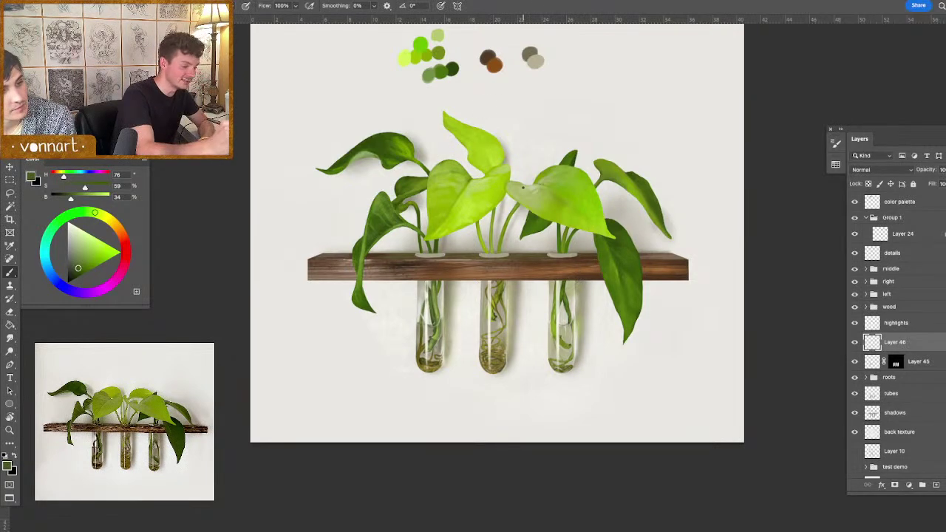
{"action": "left_click", "coordinate": [523, 188], "text": "alt"}
{"action": "left_click_drag", "start_coordinate": [567, 287], "coordinate": [566, 287]}
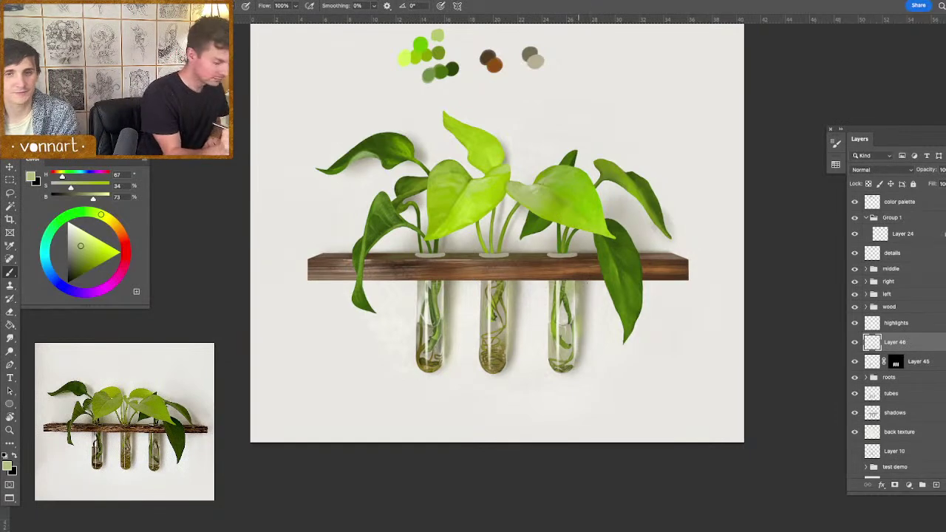
- On the details layer, stroke a sampled warm grey over the leftmost test tube's rim
{"action": "left_click", "coordinate": [589, 255], "text": "alt"}
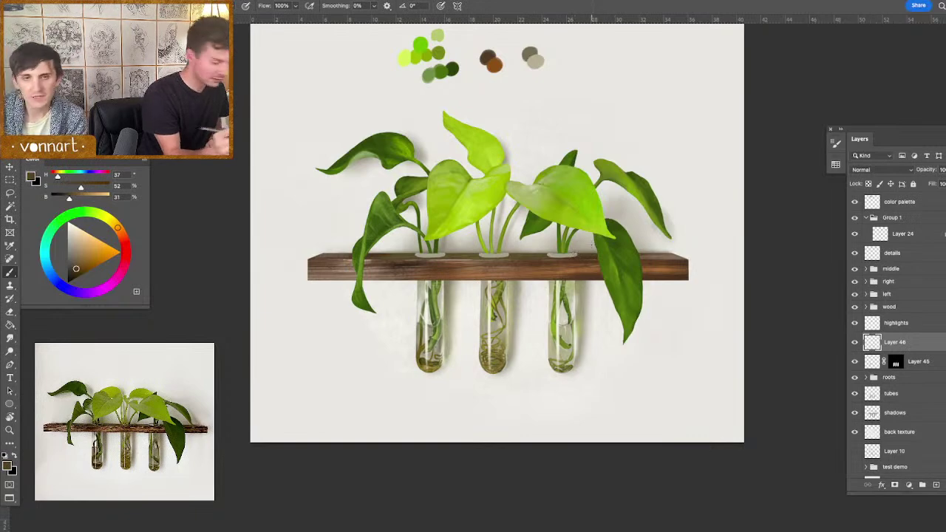
{"action": "left_click", "coordinate": [892, 254]}
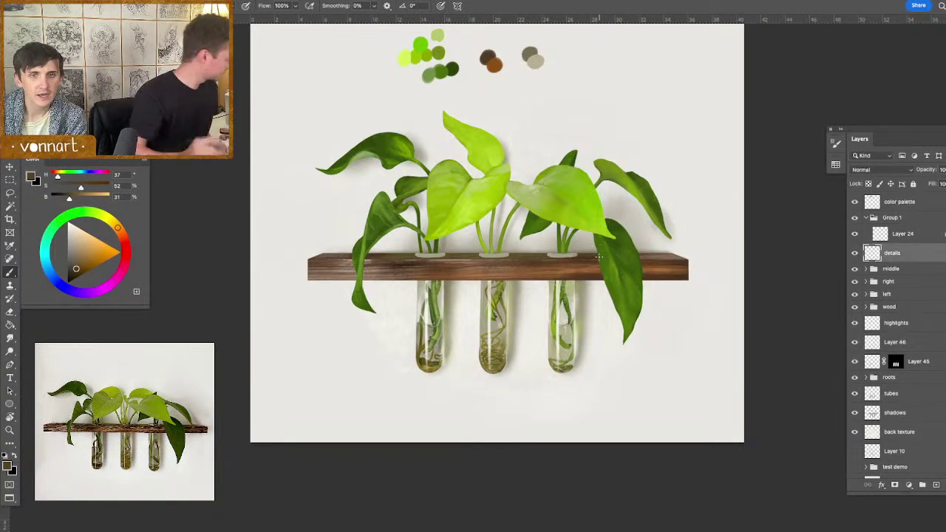
{"action": "key", "text": "super+plus"}
{"action": "key", "text": "super+plus"}
{"action": "left_click_drag", "start_coordinate": [429, 371], "coordinate": [545, 428]}
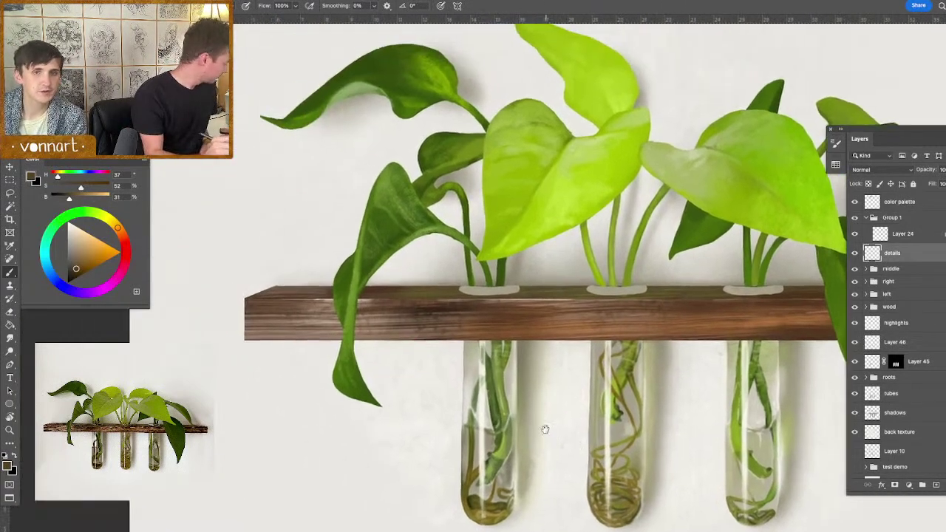
{"action": "left_click", "coordinate": [500, 280], "text": "alt"}
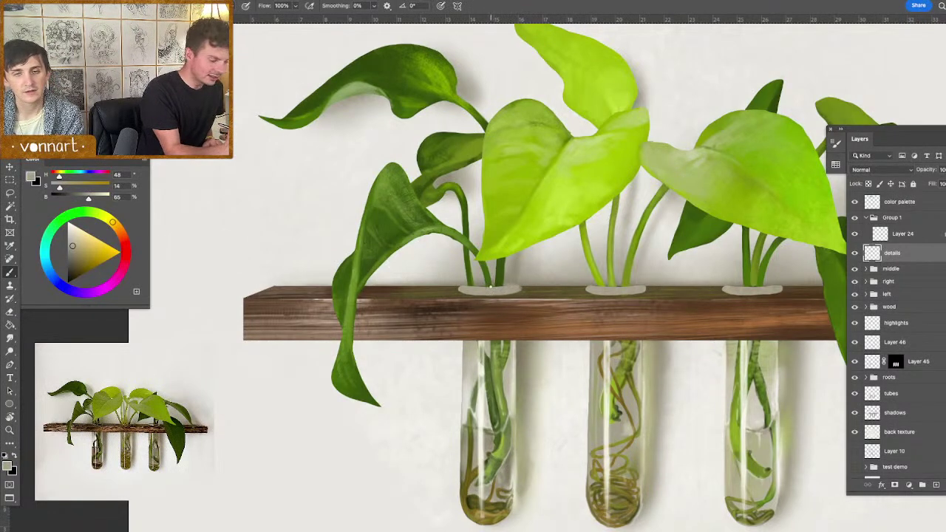
{"action": "mouse_move", "coordinate": [485, 287]}
{"action": "left_mouse_down"}
{"action": "mouse_move", "coordinate": [491, 388]}
{"action": "mouse_move", "coordinate": [491, 367]}
{"action": "left_mouse_up"}
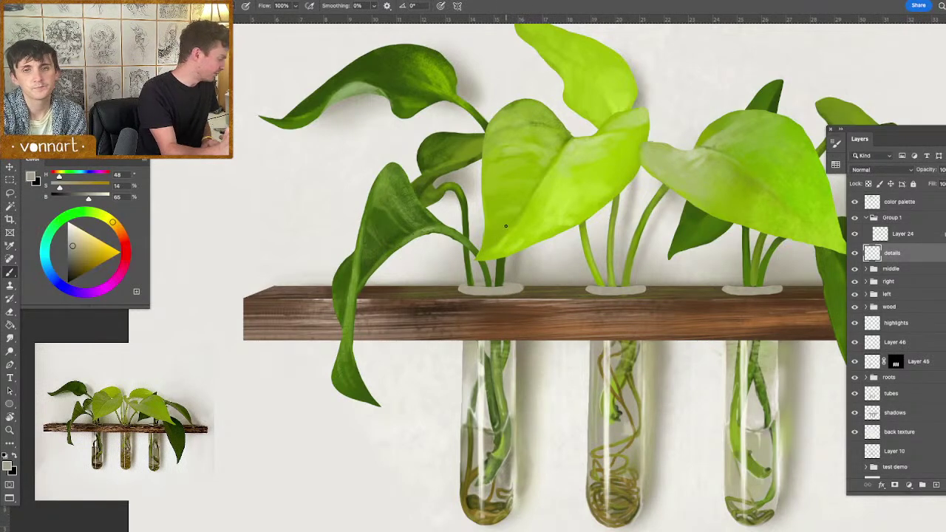
- Move the details layer above Group 1 and paint sampled wood brown inside the leftmost tube's rim
{"action": "left_click", "coordinate": [501, 282], "text": "alt"}
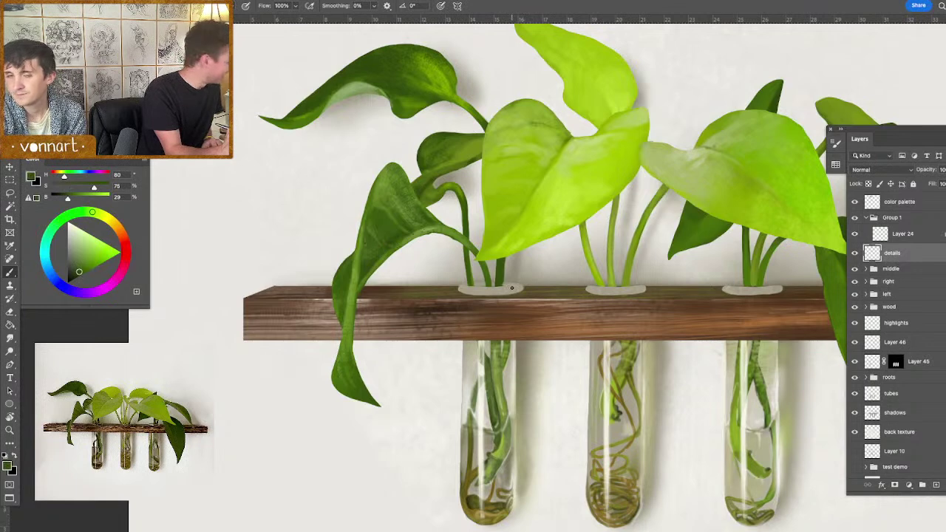
{"action": "left_click", "coordinate": [530, 289], "text": "alt"}
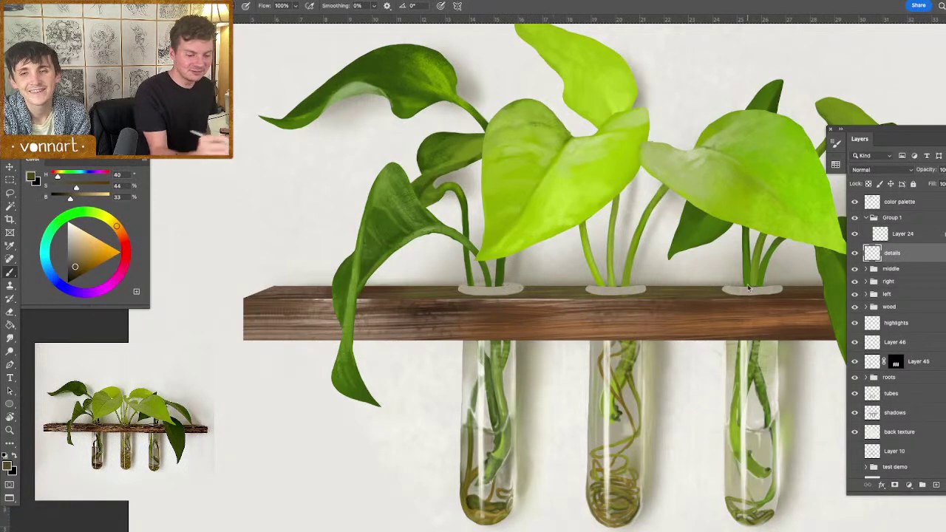
{"action": "left_click_drag", "start_coordinate": [880, 252], "coordinate": [885, 213]}
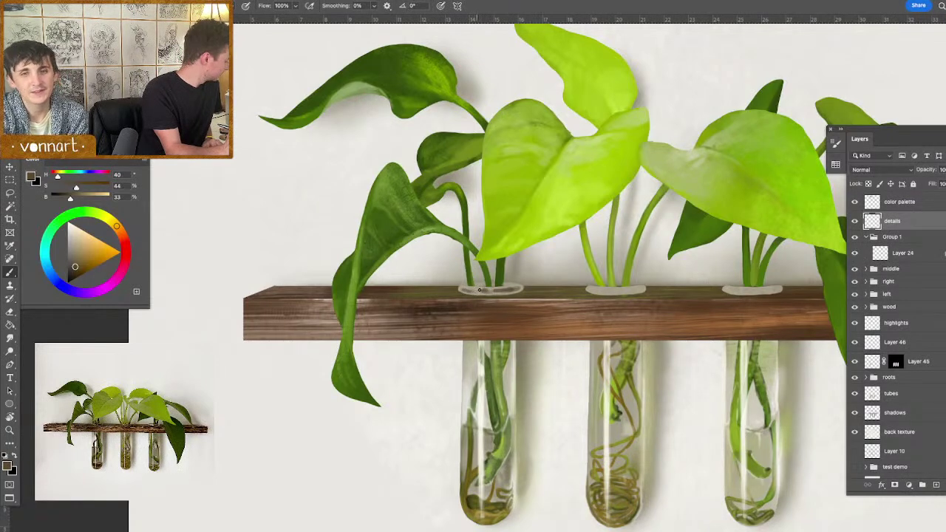
{"action": "left_click_drag", "start_coordinate": [485, 288], "coordinate": [481, 287]}
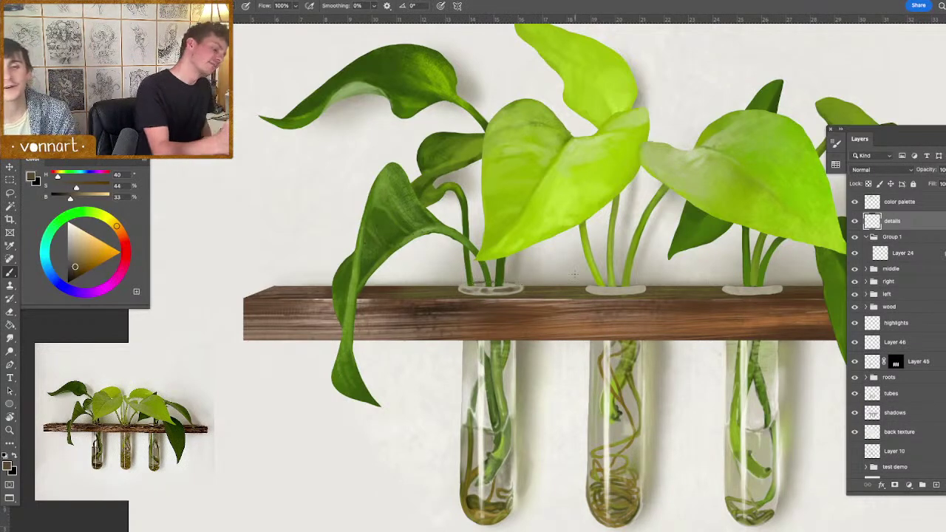
- Darken the base of the right stem above the leftmost tube with a near-black green
{"action": "left_click", "coordinate": [510, 262], "text": "alt"}
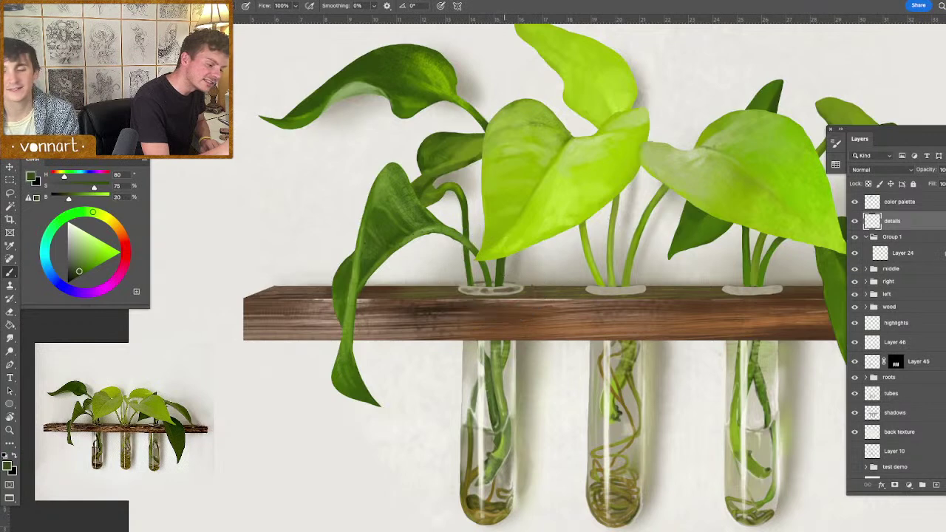
{"action": "left_click_drag", "start_coordinate": [77, 274], "coordinate": [72, 280]}
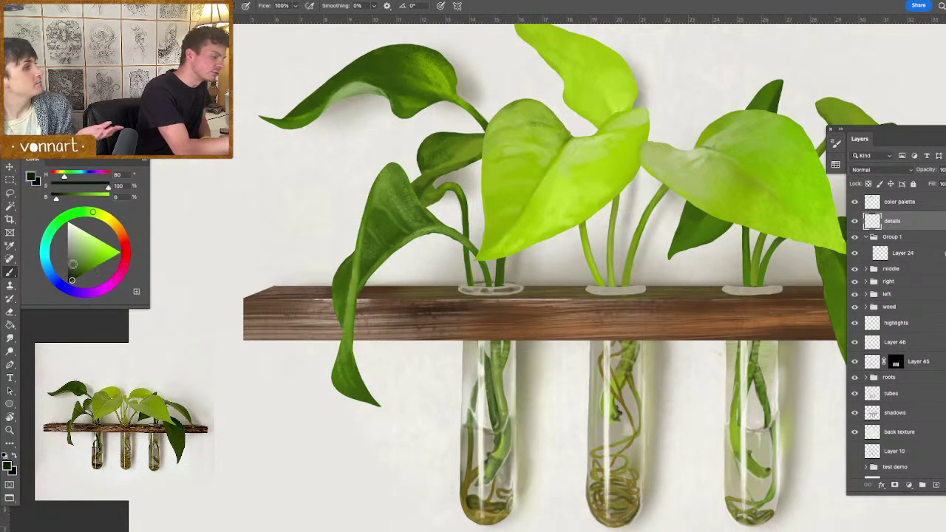
{"action": "left_click_drag", "start_coordinate": [502, 279], "coordinate": [498, 267]}
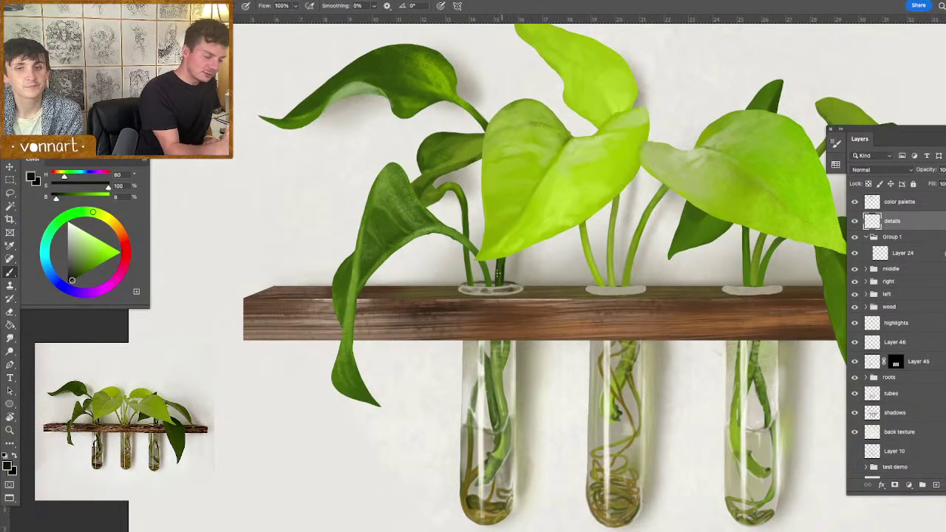
- Paint pure white highlights around the leftmost tube's rim and sample a mid green from the stem bases
{"action": "left_click", "coordinate": [487, 365], "text": "alt"}
{"action": "left_click", "coordinate": [68, 221]}
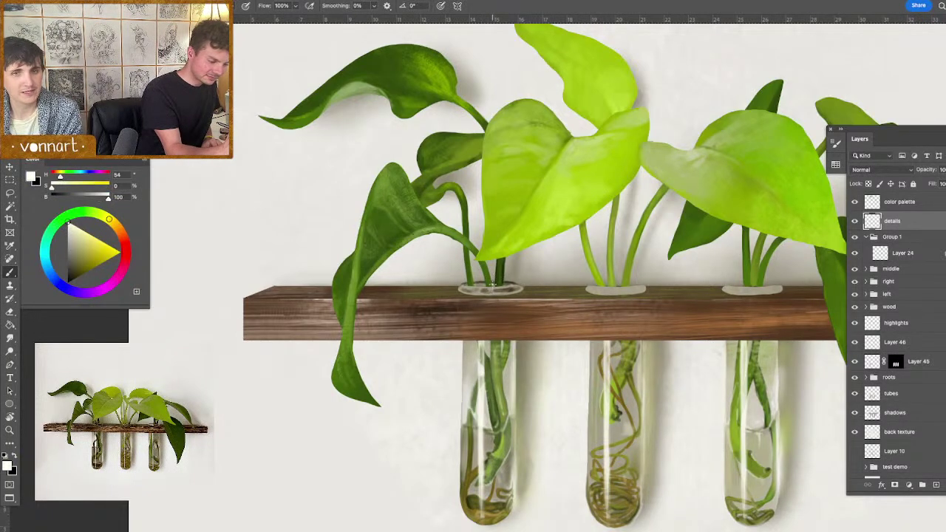
{"action": "left_click_drag", "start_coordinate": [476, 287], "coordinate": [485, 283]}
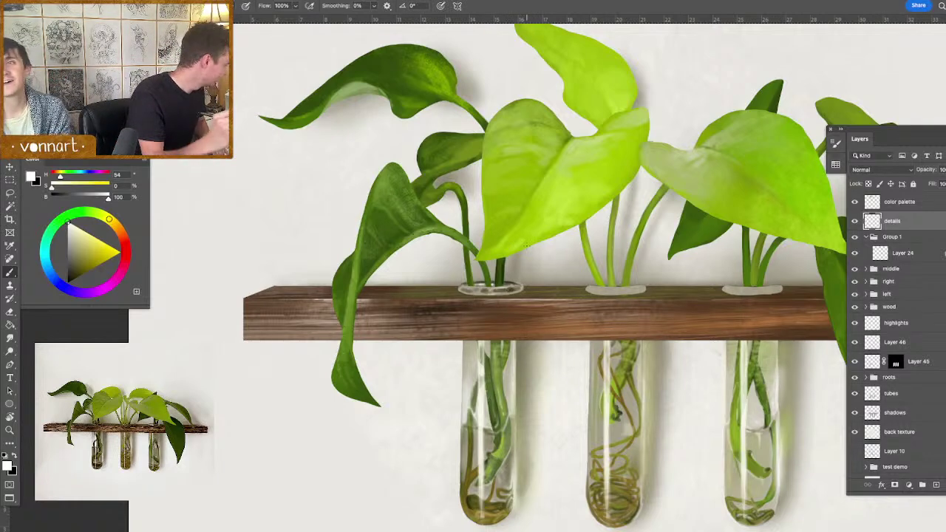
{"action": "left_click", "coordinate": [491, 273], "text": "alt"}
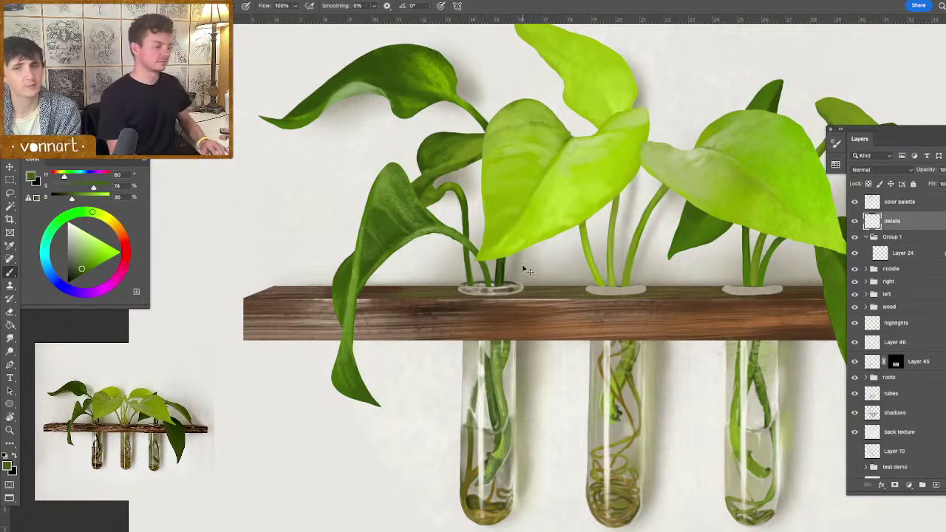
{"action": "key", "text": "ctrl+minus"}
{"action": "key", "text": "ctrl+minus"}
{"action": "key", "text": "ctrl+plus"}
{"action": "key", "text": "ctrl+plus"}
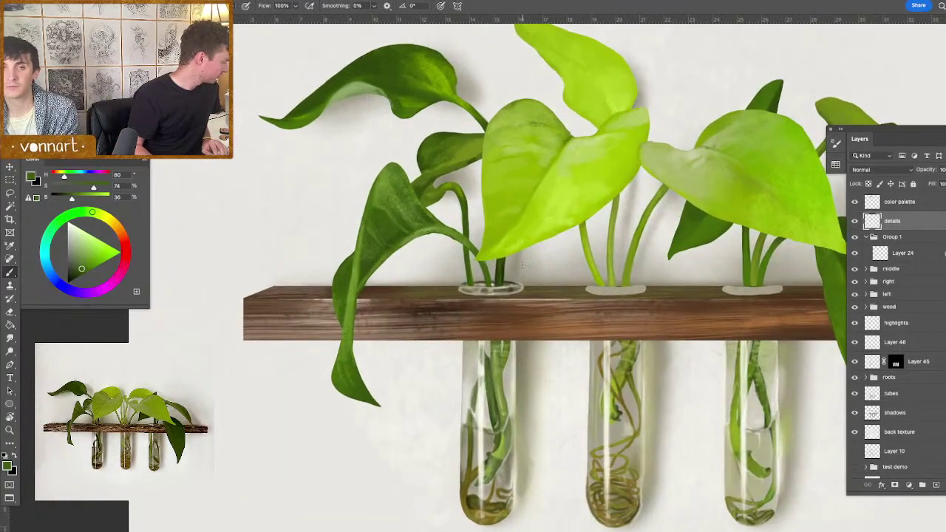
- Shade the middle tube's rim opening with sampled grey and wood brown, undoing stray strokes
{"action": "left_click", "coordinate": [596, 290], "text": "alt"}
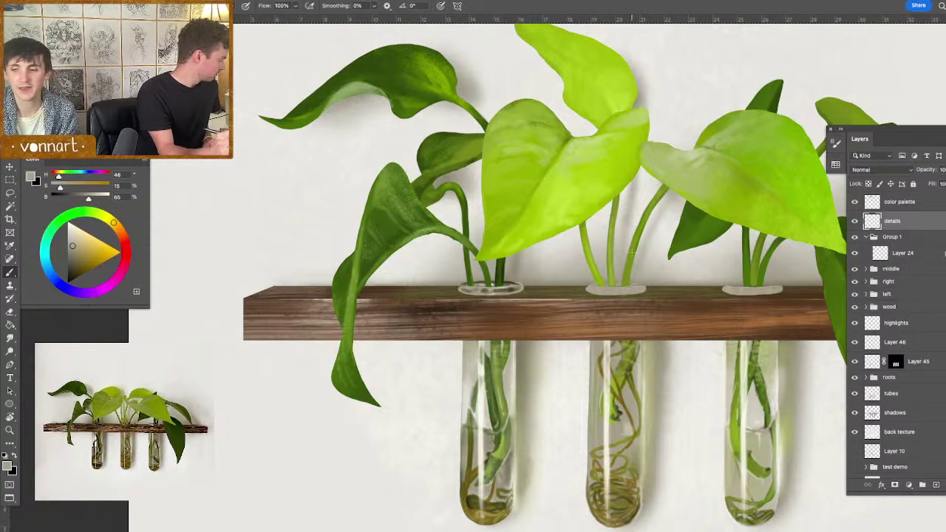
{"action": "left_click_drag", "start_coordinate": [506, 286], "coordinate": [539, 288]}
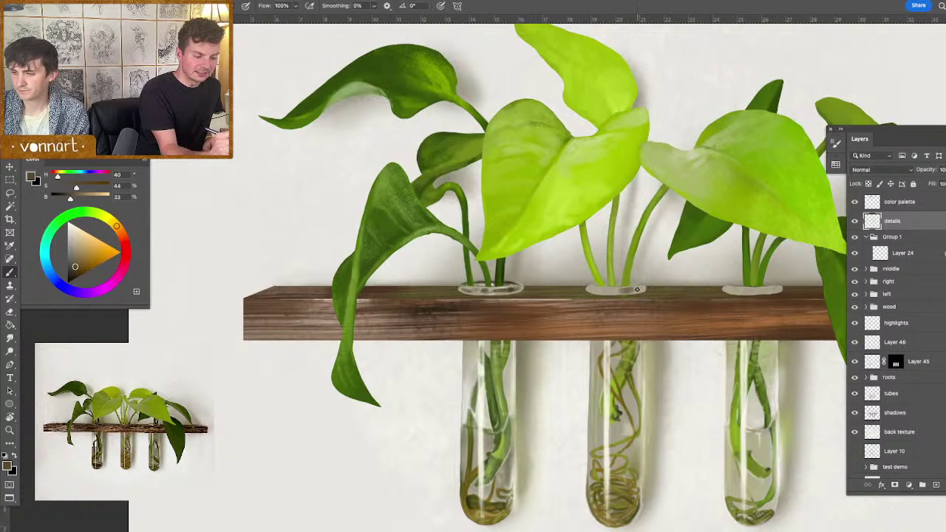
{"action": "left_click_drag", "start_coordinate": [419, 288], "coordinate": [423, 297]}
{"action": "key", "text": "ctrl+z"}
{"action": "mouse_move", "coordinate": [676, 279]}
{"action": "left_mouse_down"}
{"action": "mouse_move", "coordinate": [792, 312]}
{"action": "mouse_move", "coordinate": [674, 309]}
{"action": "left_mouse_up"}
{"action": "key", "text": "ctrl+z"}
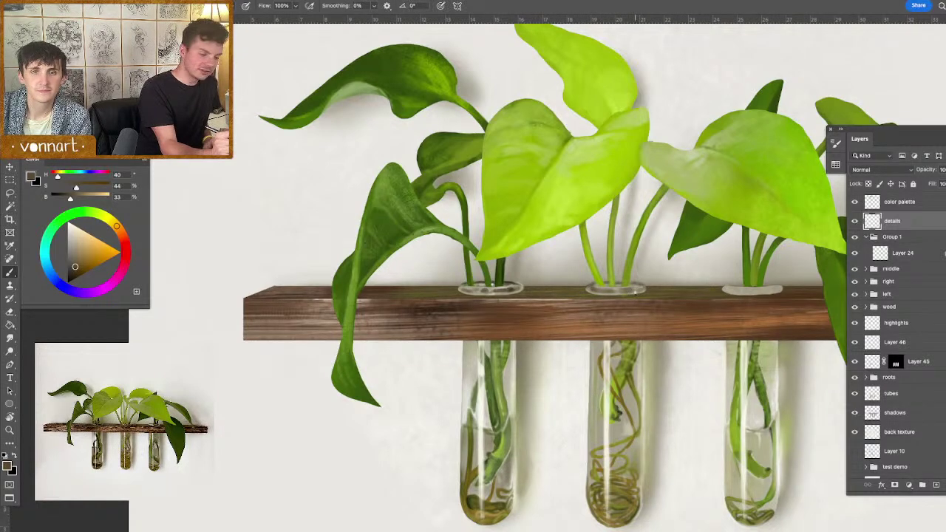
- Brighten the middle tube's rim with near-white highlights and sample a yellow-green from its stems
{"action": "left_click", "coordinate": [71, 223]}
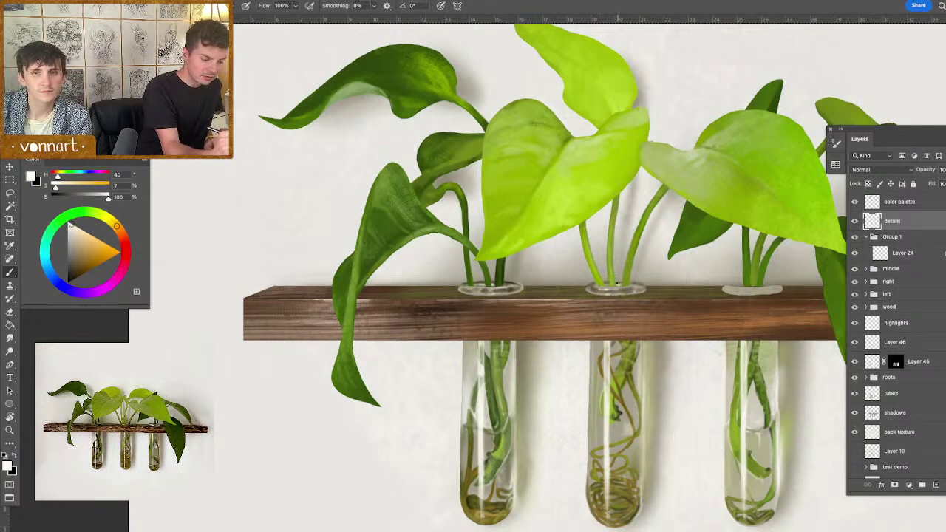
{"action": "left_click", "coordinate": [608, 284], "text": "alt"}
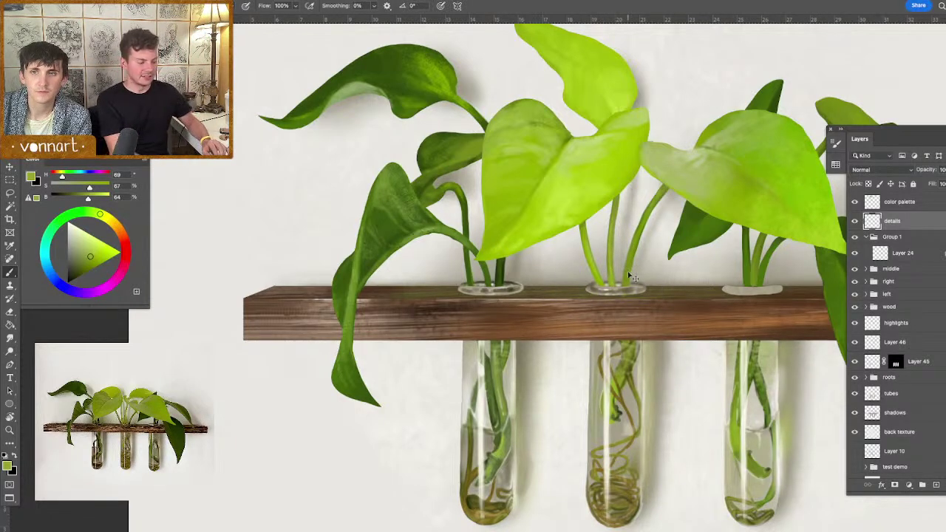
{"action": "key", "text": "ctrl+0"}
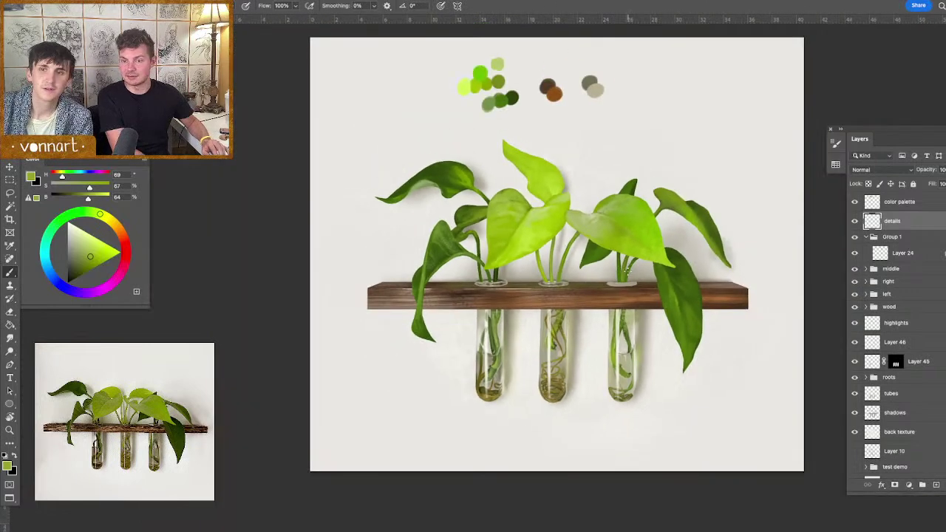
- Paint the rightmost tube's rim as a glass ring, filling its opening with a sampled dark olive
{"action": "key", "text": "ctrl+plus"}
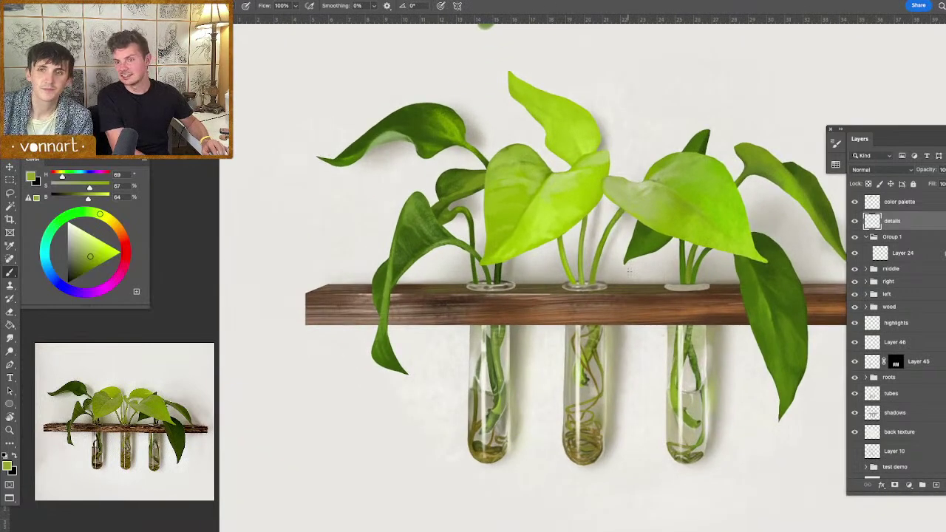
{"action": "key", "text": "ctrl+plus"}
{"action": "left_click_drag", "start_coordinate": [692, 416], "coordinate": [602, 417]}
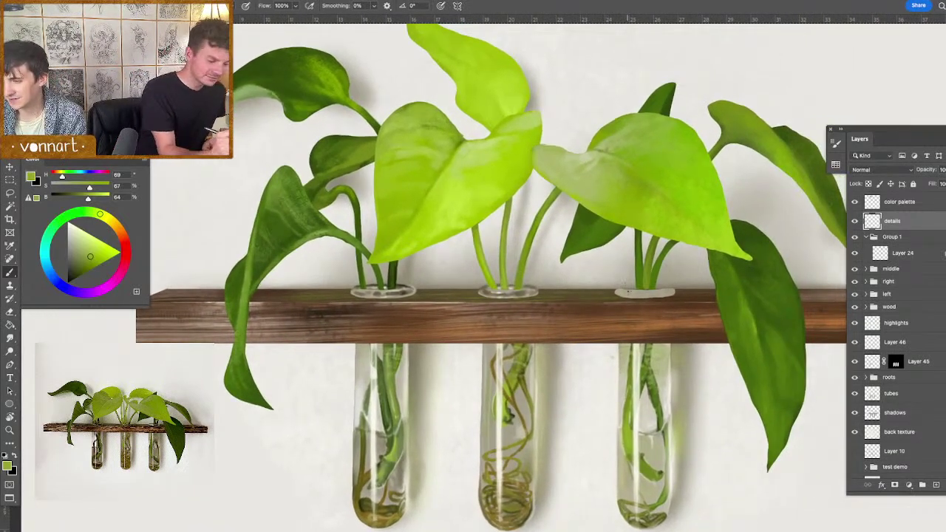
{"action": "left_click", "coordinate": [626, 291], "text": "alt"}
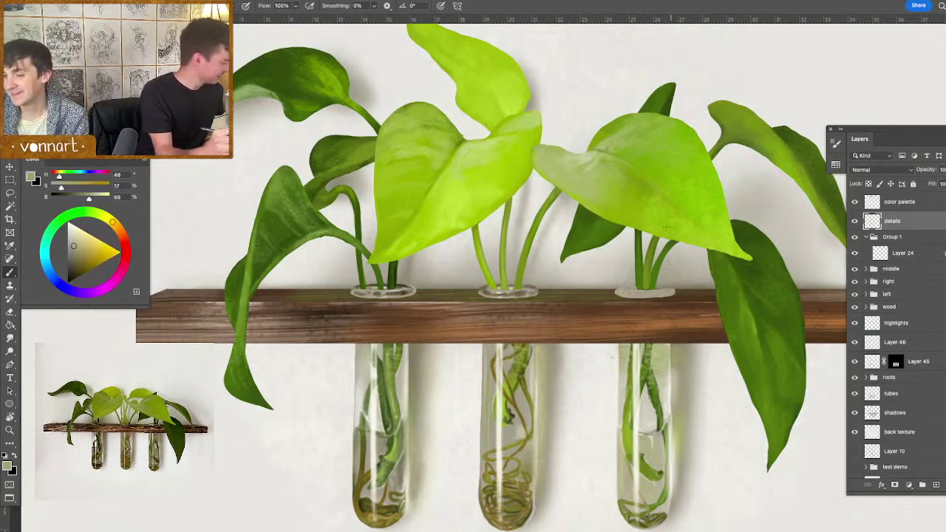
{"action": "left_click", "coordinate": [400, 279], "text": "alt"}
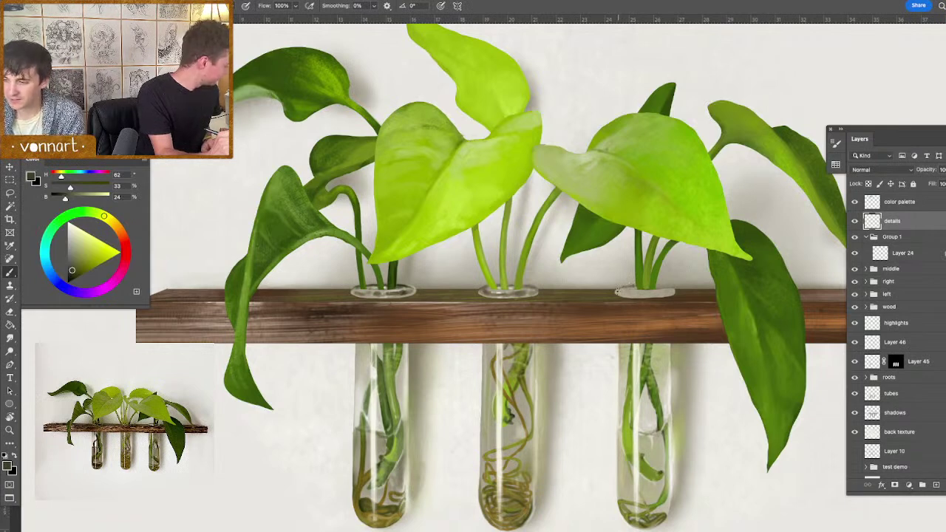
{"action": "mouse_move", "coordinate": [624, 294]}
{"action": "left_mouse_down"}
{"action": "mouse_move", "coordinate": [667, 292]}
{"action": "mouse_move", "coordinate": [643, 292]}
{"action": "left_mouse_up"}
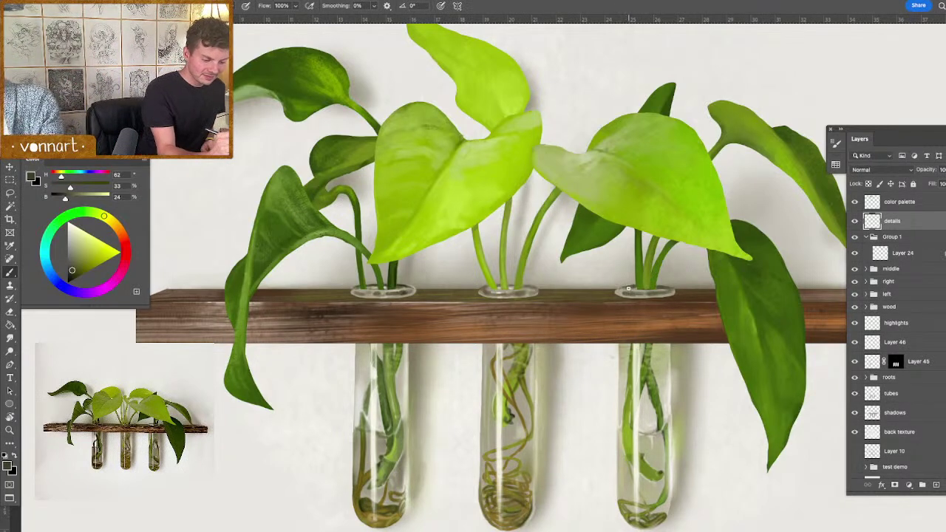
{"action": "left_click_drag", "start_coordinate": [629, 294], "coordinate": [631, 288]}
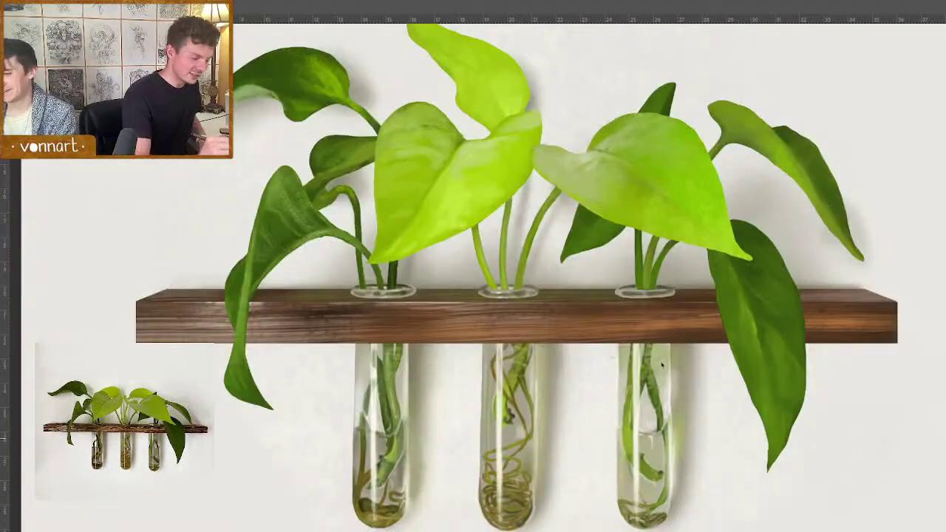
- Refine the rightmost tube's rim with sampled dark olive-grey shading and light-grey highlights along its front and back edges
{"action": "key", "text": "Tab"}
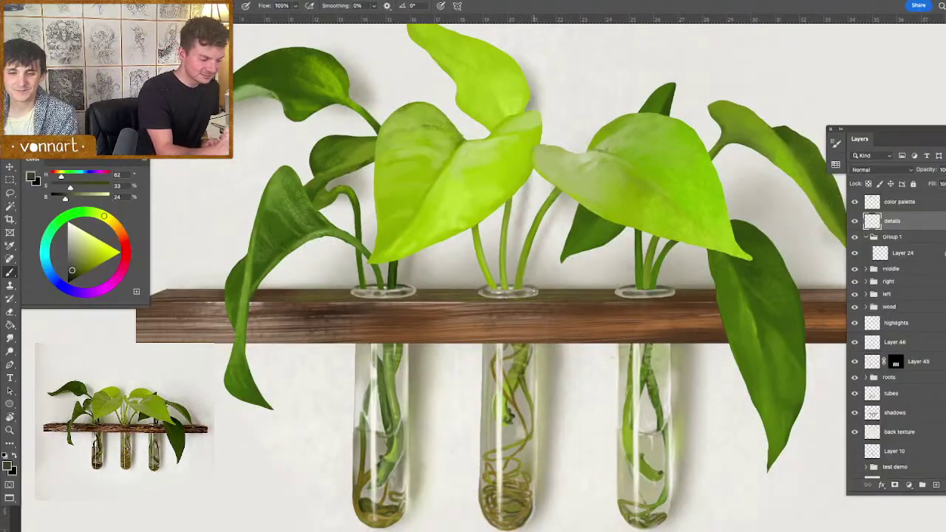
{"action": "key", "text": "d"}
{"action": "key", "text": "x"}
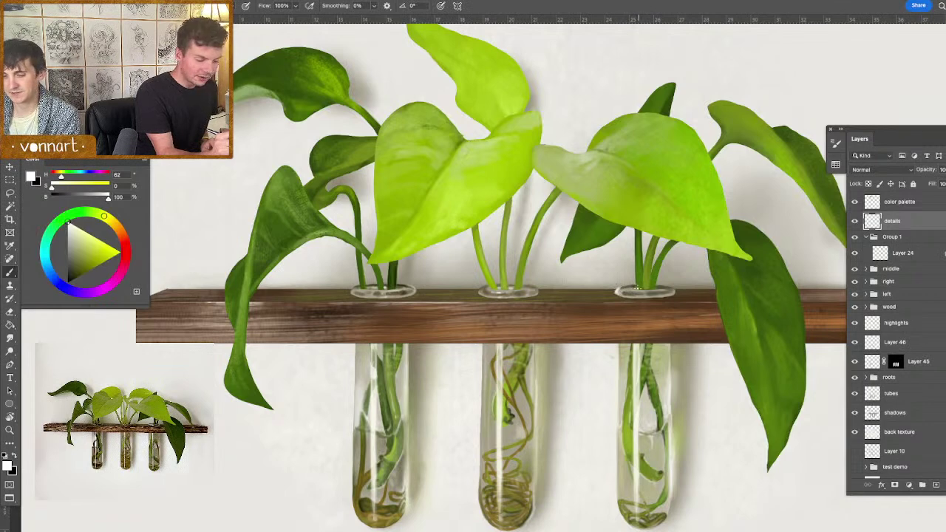
{"action": "left_click", "coordinate": [631, 286], "text": "alt"}
{"action": "left_click_drag", "start_coordinate": [625, 287], "coordinate": [617, 291]}
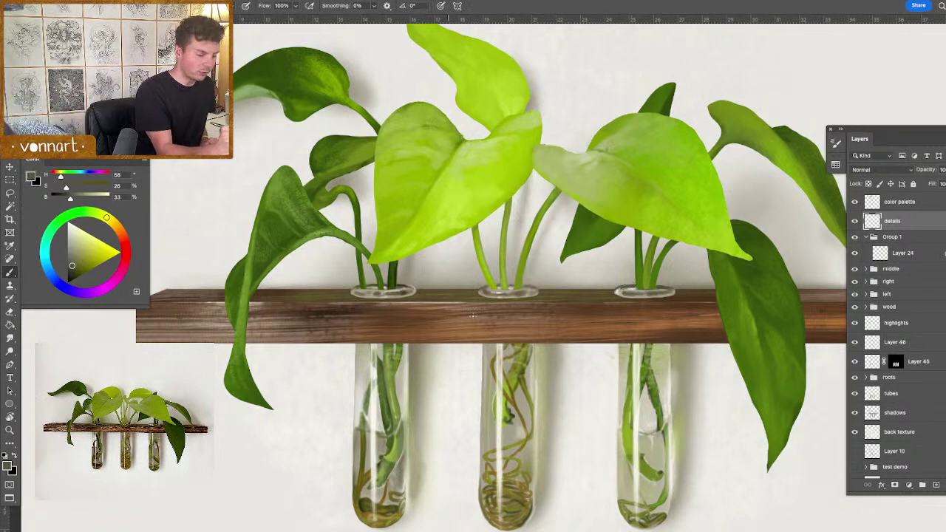
{"action": "left_click", "coordinate": [623, 288], "text": "alt"}
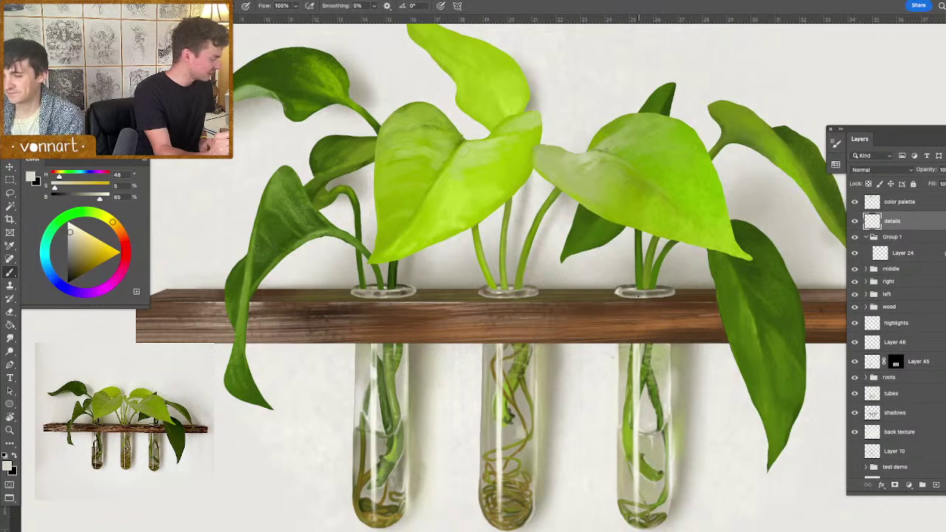
{"action": "left_click_drag", "start_coordinate": [623, 296], "coordinate": [641, 298]}
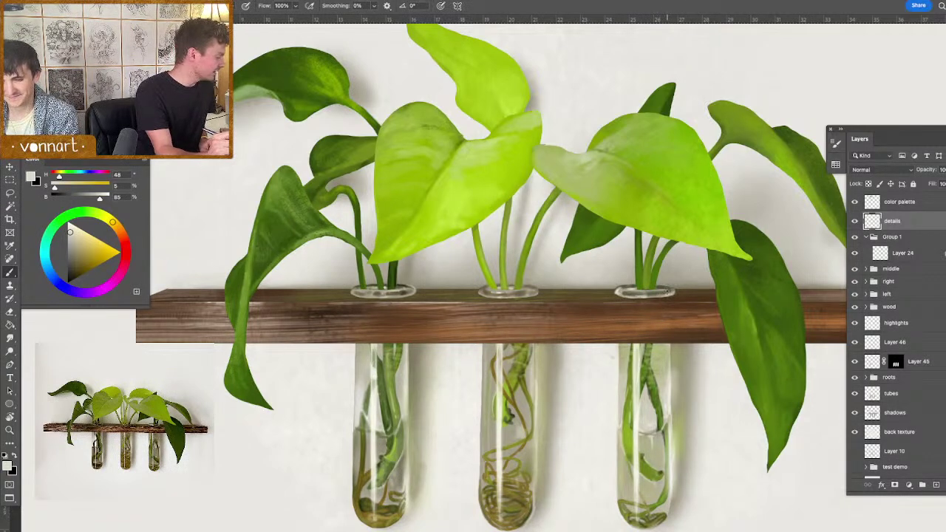
{"action": "left_click_drag", "start_coordinate": [657, 289], "coordinate": [668, 291]}
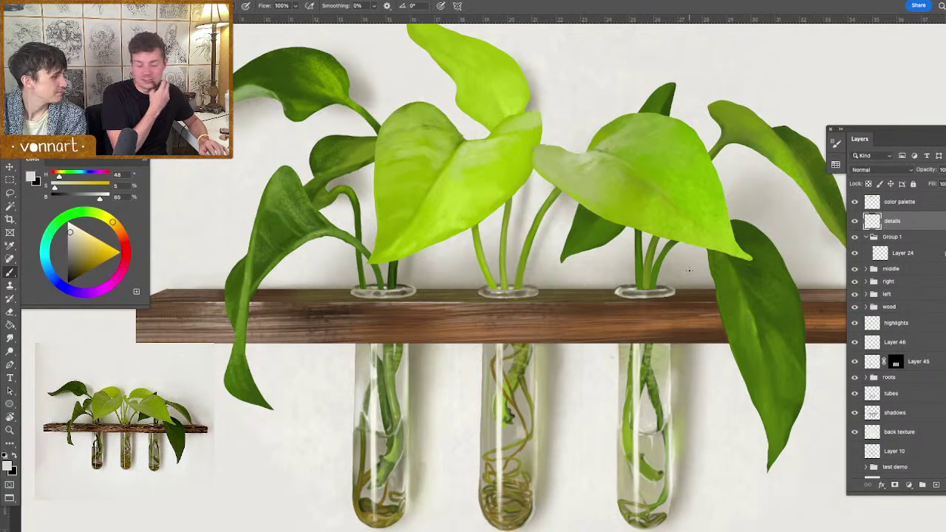
- Deepen the shading on the stem bases above the rightmost tube with a dark green darker than the back leaf's tone
{"action": "left_click", "coordinate": [670, 280], "text": "alt"}
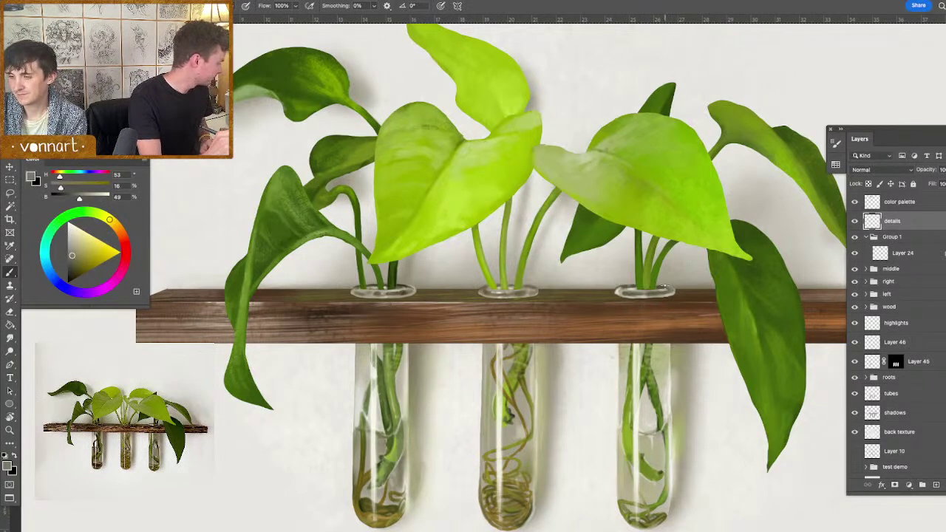
{"action": "left_click", "coordinate": [669, 108], "text": "alt"}
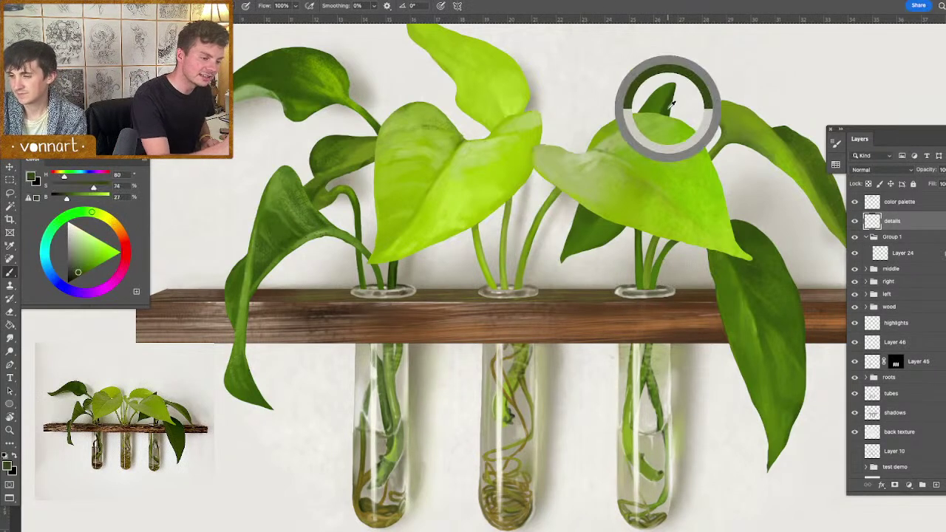
{"action": "left_click", "coordinate": [74, 275]}
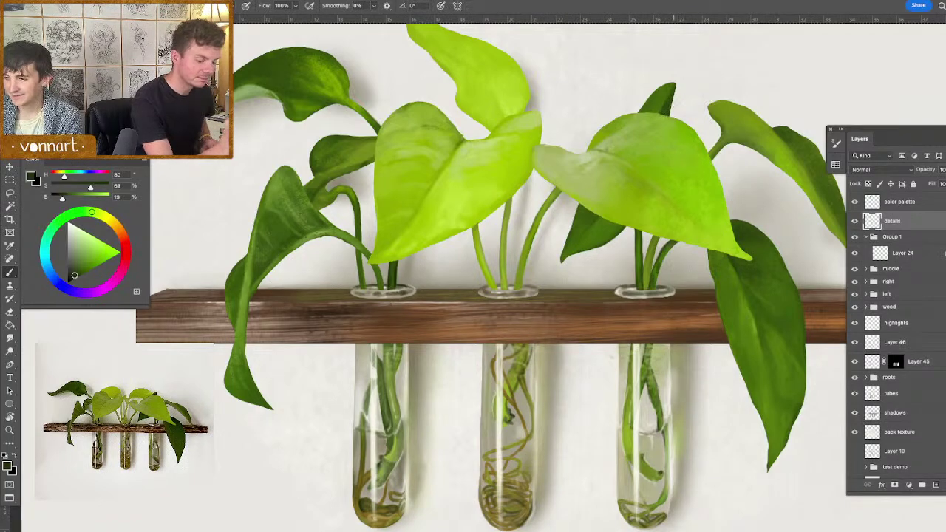
- Review the whole painting against the reference photo, checking the glass rims, tubes and leaves for areas needing refinement
{"action": "key", "text": "ctrl+minus"}
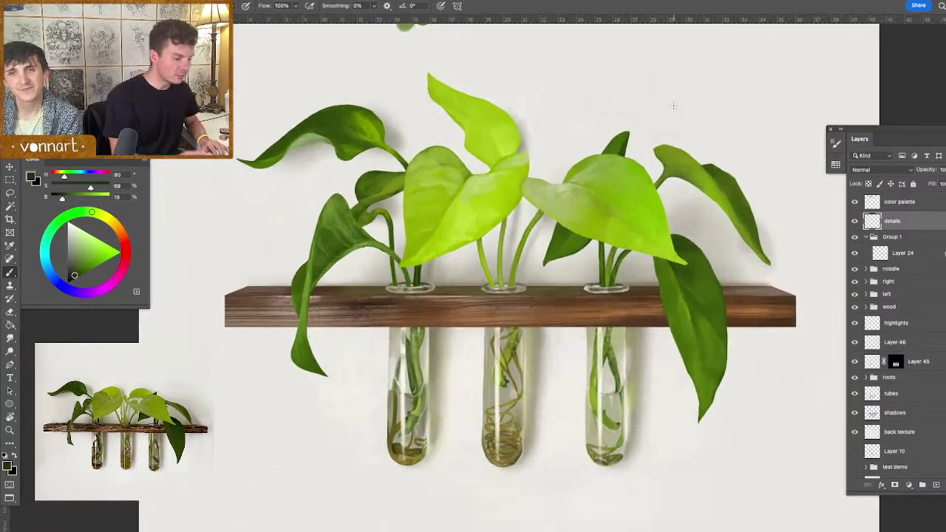
{"action": "left_click", "coordinate": [411, 289], "text": "alt"}
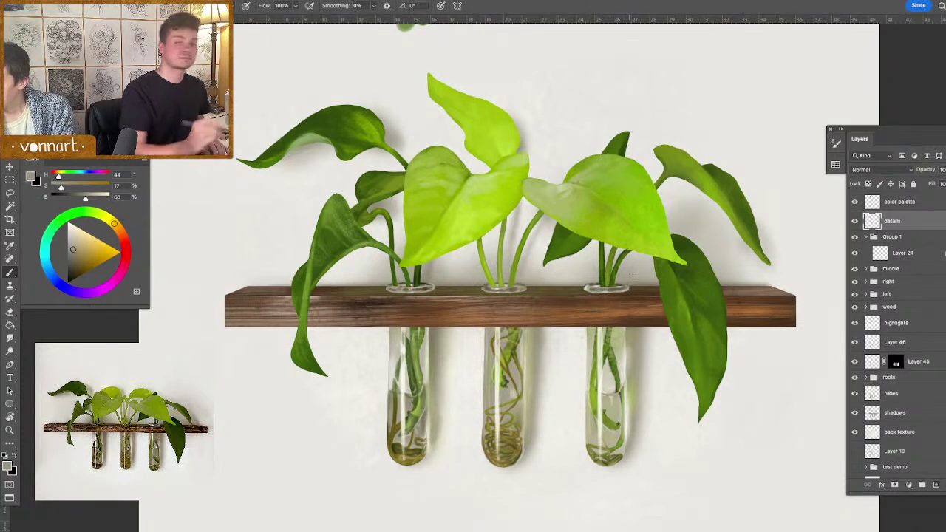
{"action": "key", "text": "super+minus"}
{"action": "key", "text": "super+plus"}
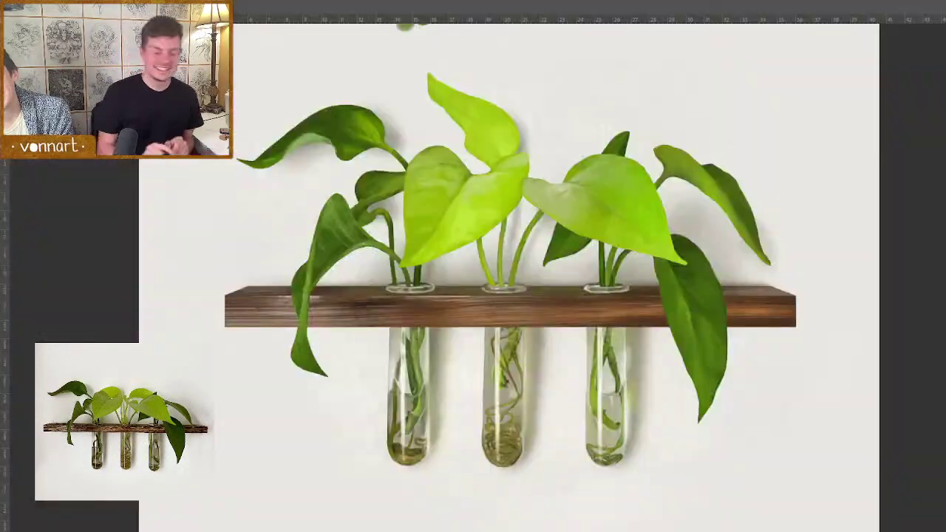
{"action": "key", "text": "Tab"}
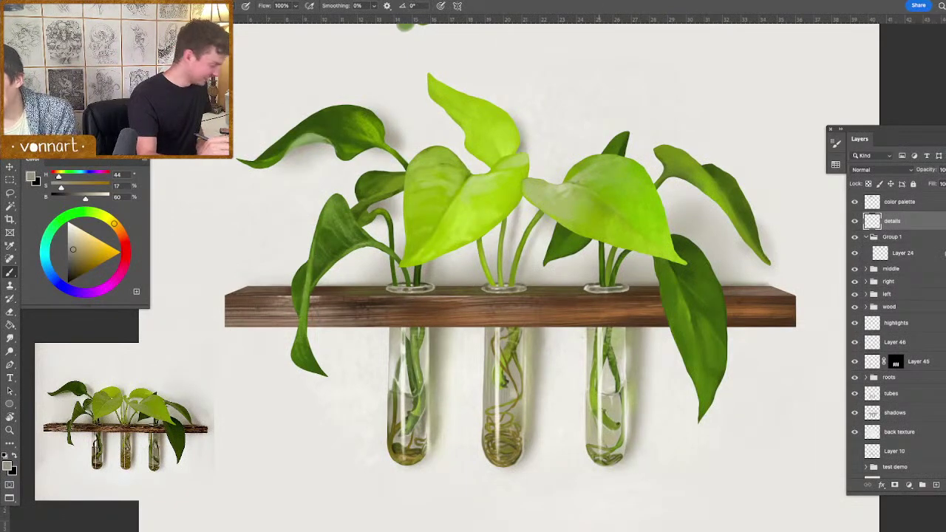
{"action": "left_click", "coordinate": [625, 409], "text": "alt"}
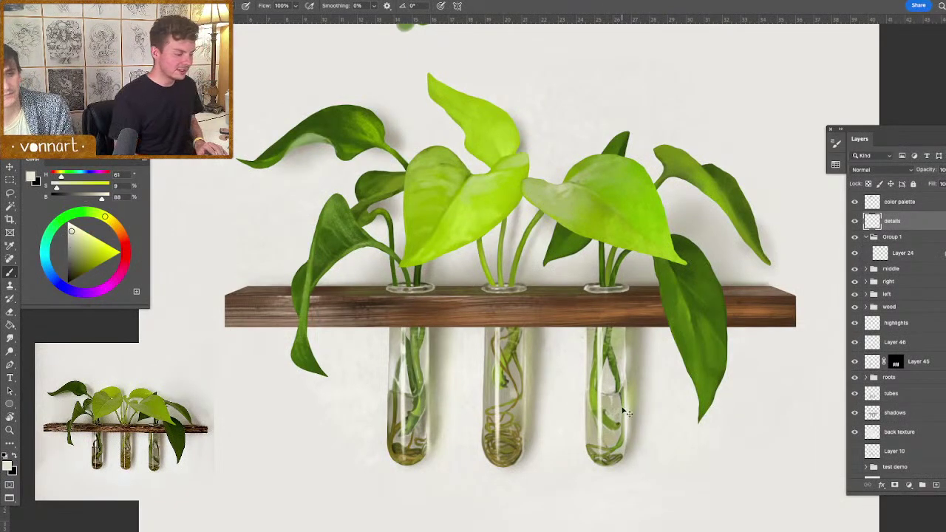
{"action": "key", "text": "ctrl+0"}
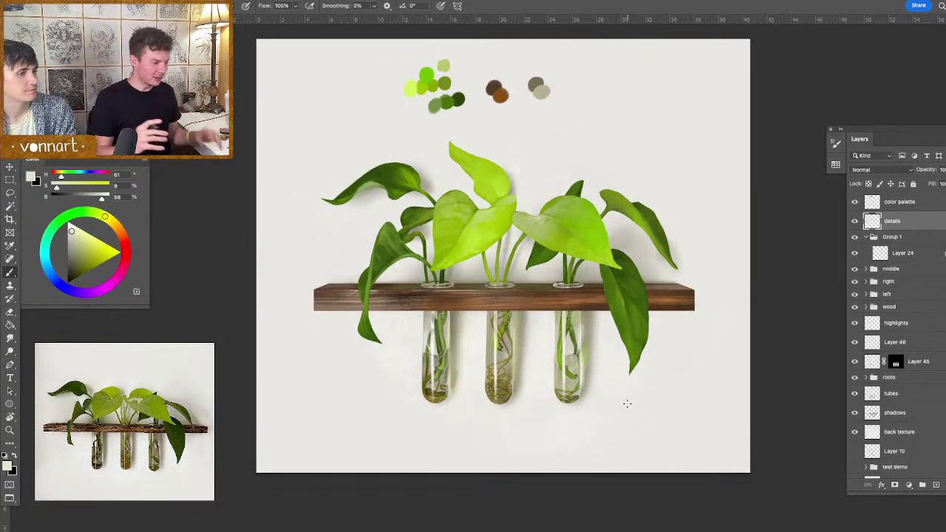
- Paint pale-green highlights and soft vein transitions on the bright leaf above the rightmost tube, using greens sampled from it
{"action": "left_click", "coordinate": [553, 202], "text": "alt"}
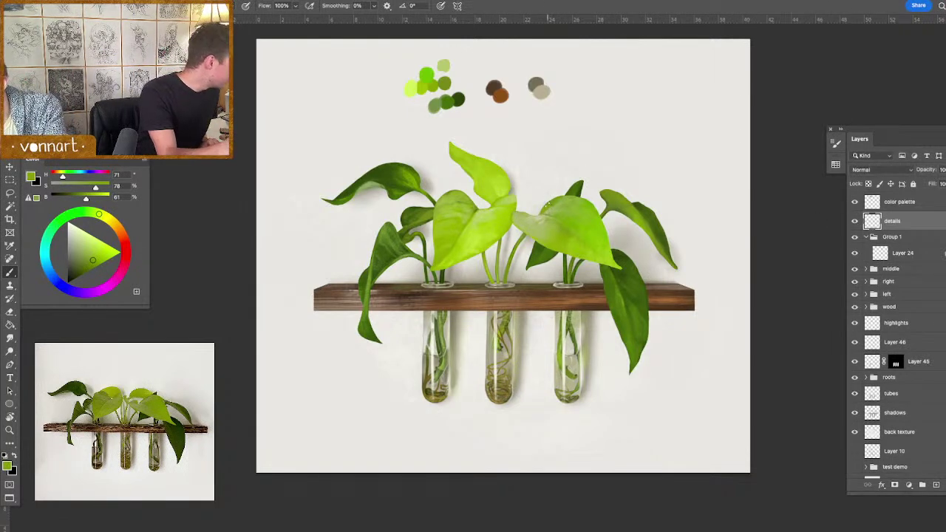
{"action": "left_click", "coordinate": [557, 204], "text": "alt"}
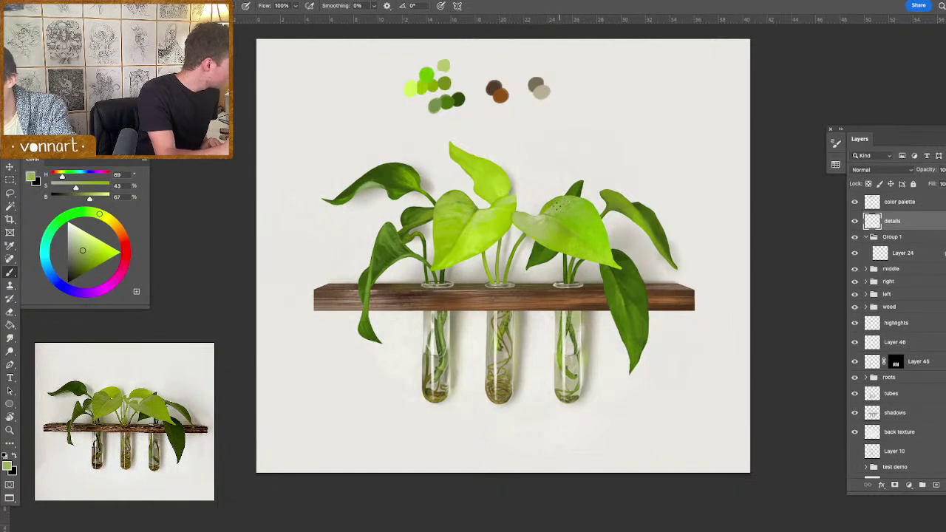
{"action": "left_click", "coordinate": [543, 213], "text": "alt"}
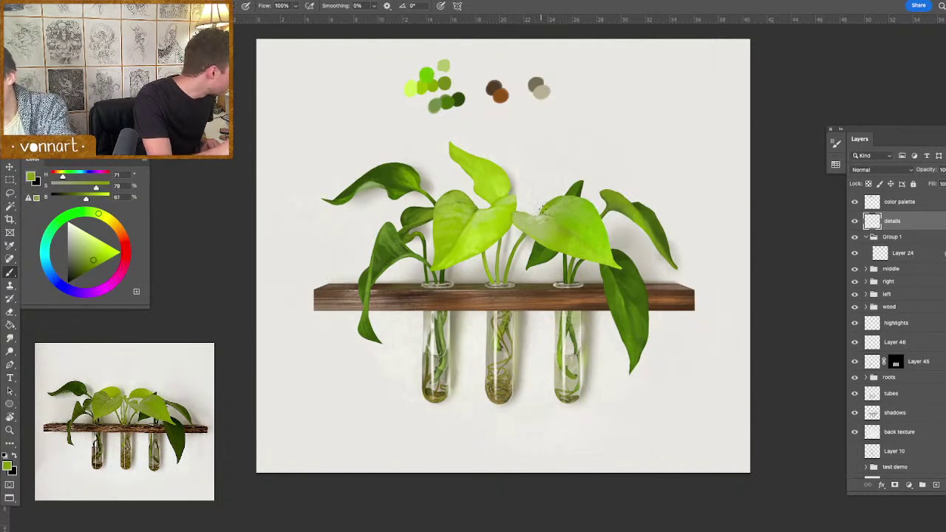
{"action": "left_click", "coordinate": [543, 217], "text": "alt"}
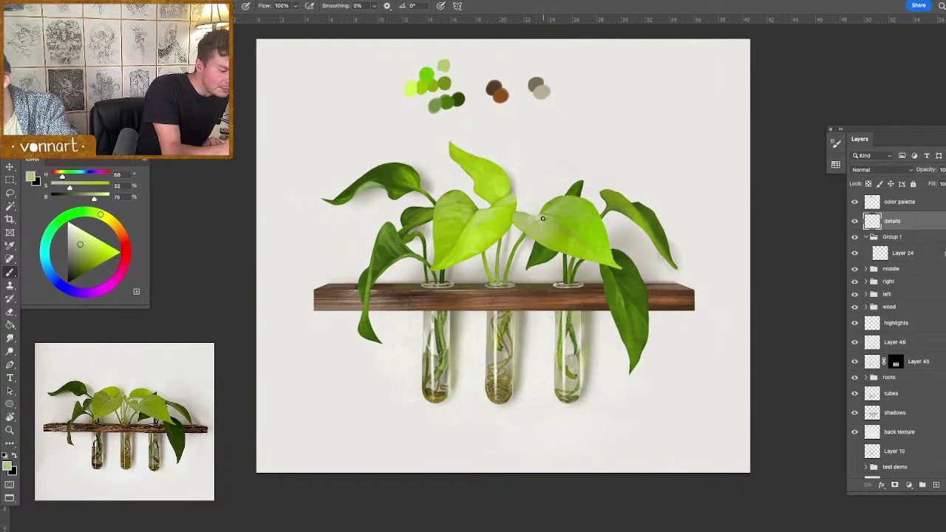
{"action": "left_click_drag", "start_coordinate": [532, 225], "coordinate": [528, 222]}
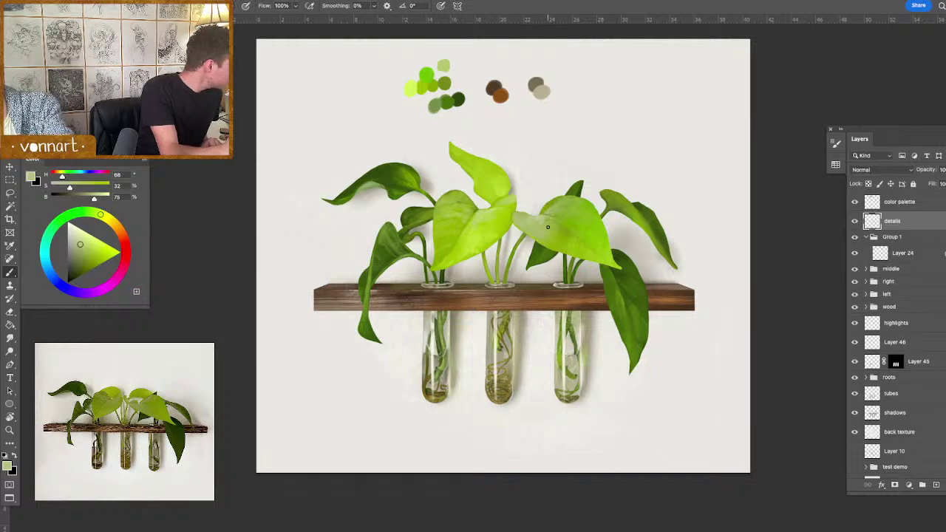
{"action": "mouse_move", "coordinate": [555, 231]}
{"action": "left_mouse_down"}
{"action": "mouse_move", "coordinate": [556, 239]}
{"action": "mouse_move", "coordinate": [553, 230]}
{"action": "left_mouse_up"}
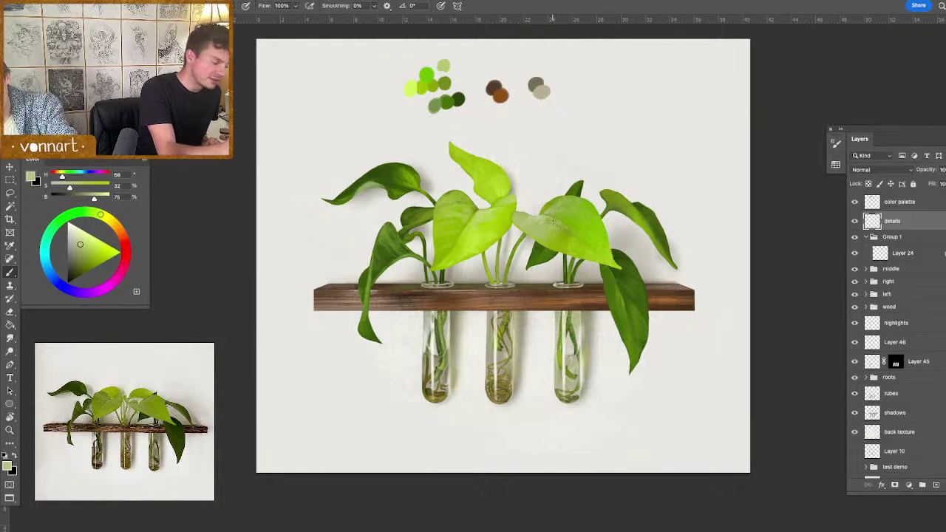
{"action": "left_click", "coordinate": [561, 211], "text": "alt"}
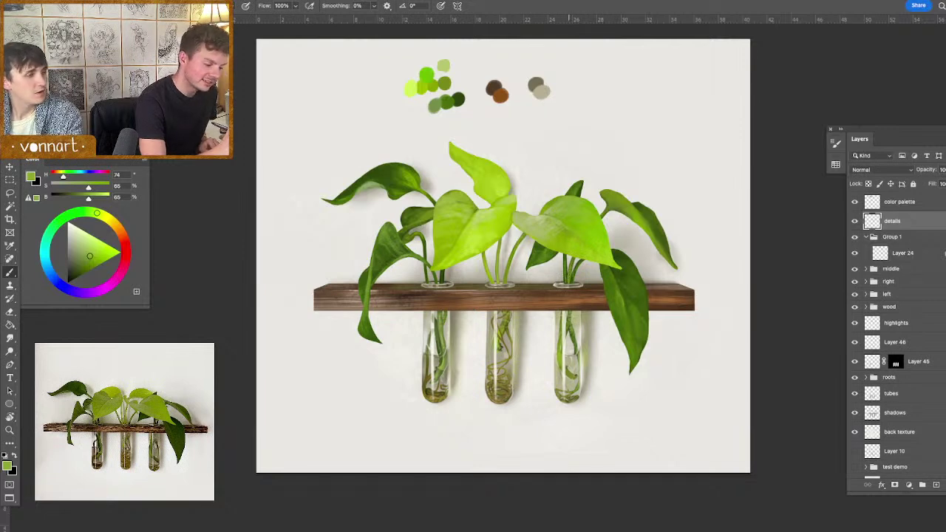
{"action": "left_click", "coordinate": [587, 252], "text": "alt"}
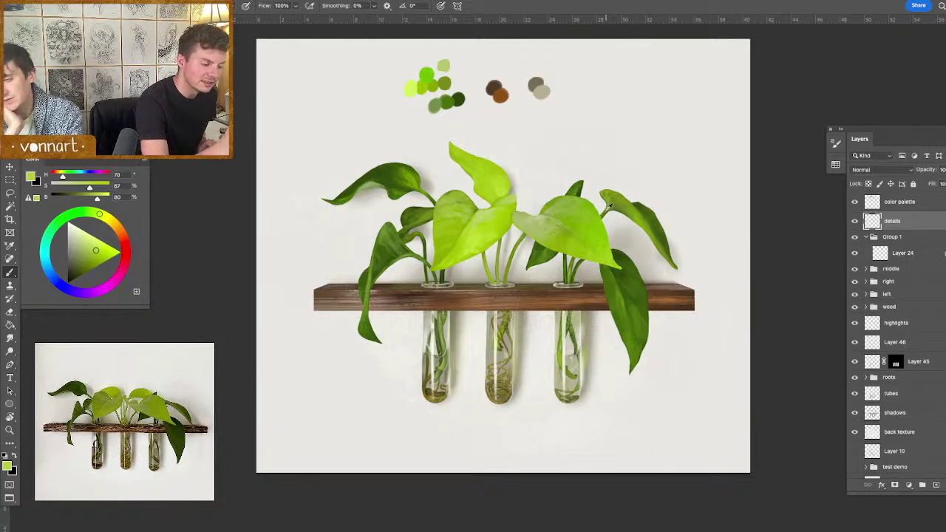
- Detail the two darker leaves at the plant's far right with sampled light and dark greens, sampling pale grey around the upper leaf's tip
{"action": "left_click", "coordinate": [607, 204], "text": "alt"}
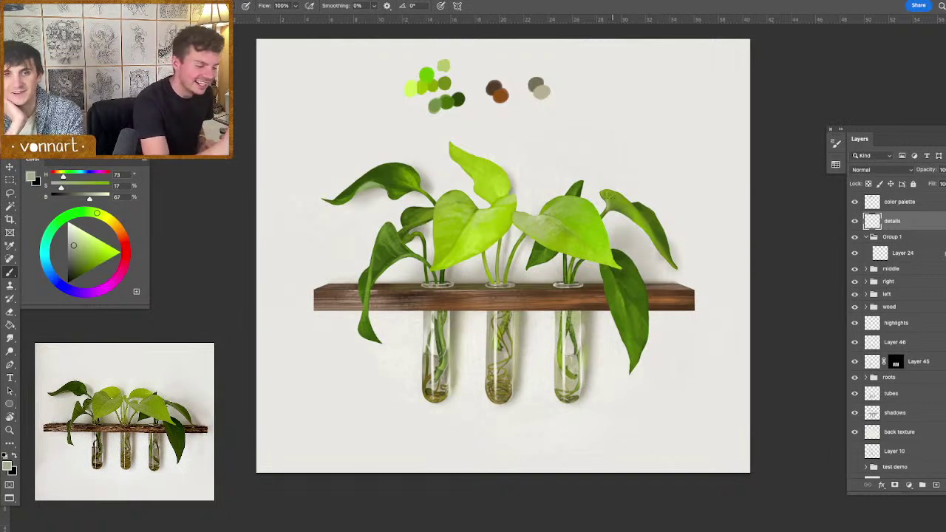
{"action": "left_click", "coordinate": [619, 204], "text": "alt"}
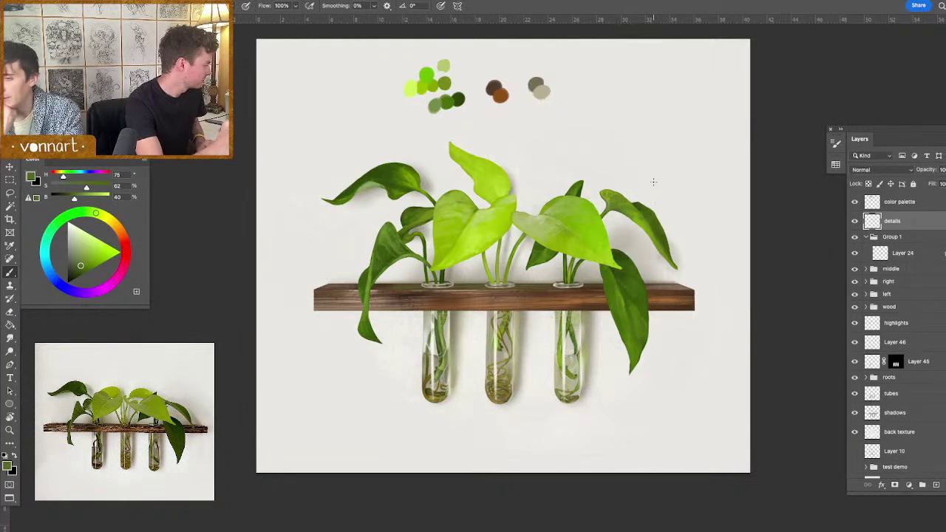
{"action": "left_click", "coordinate": [642, 215], "text": "alt"}
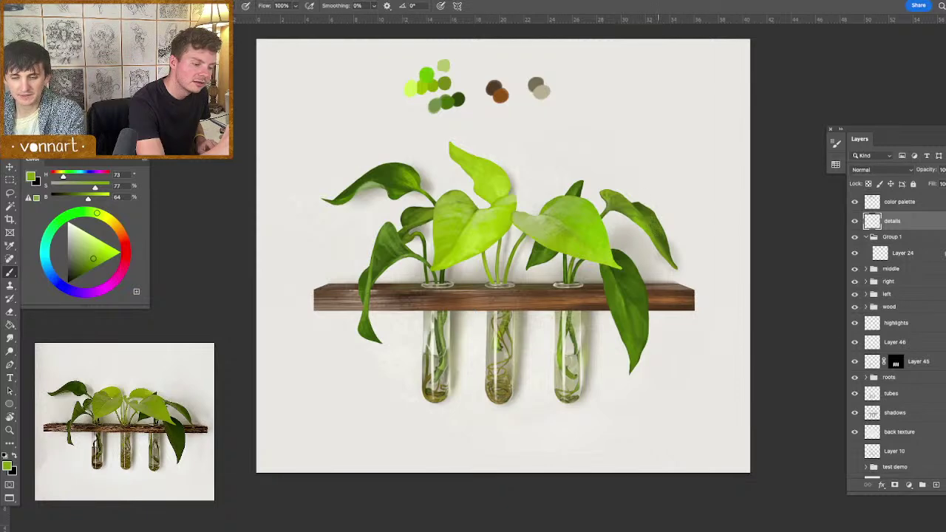
{"action": "left_click", "coordinate": [664, 232], "text": "alt"}
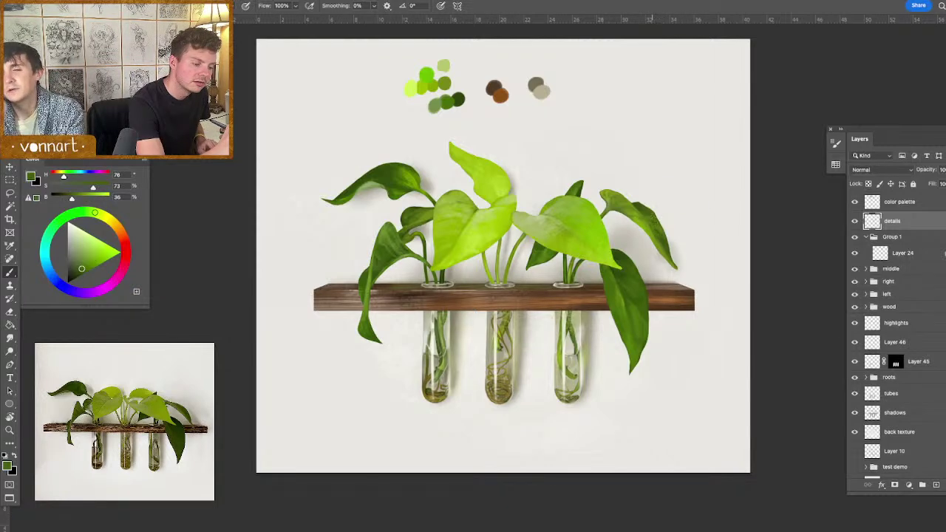
{"action": "left_click", "coordinate": [640, 207], "text": "alt"}
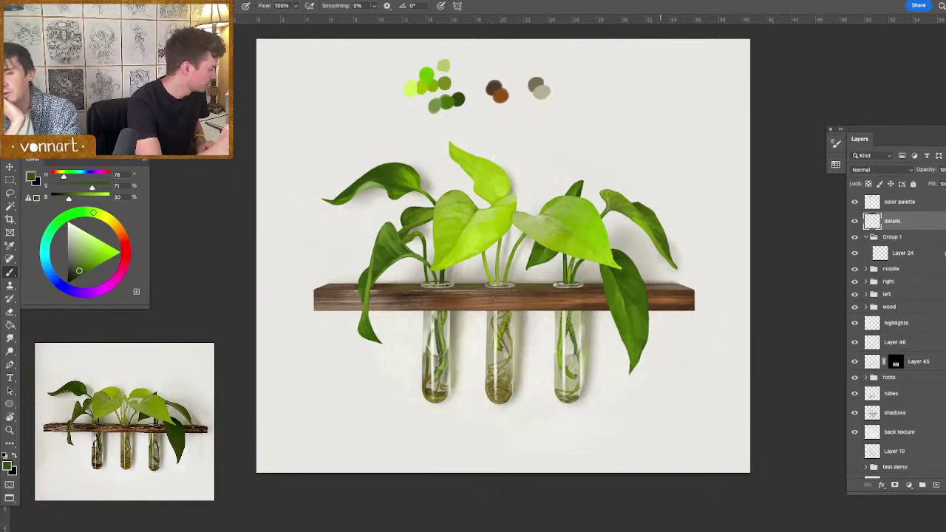
{"action": "left_click", "coordinate": [675, 257], "text": "alt"}
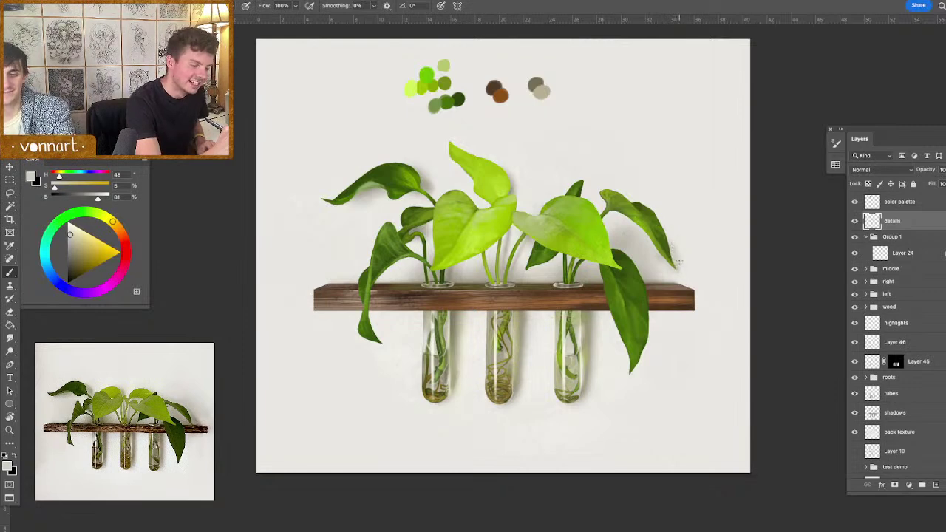
{"action": "left_click", "coordinate": [640, 261], "text": "alt"}
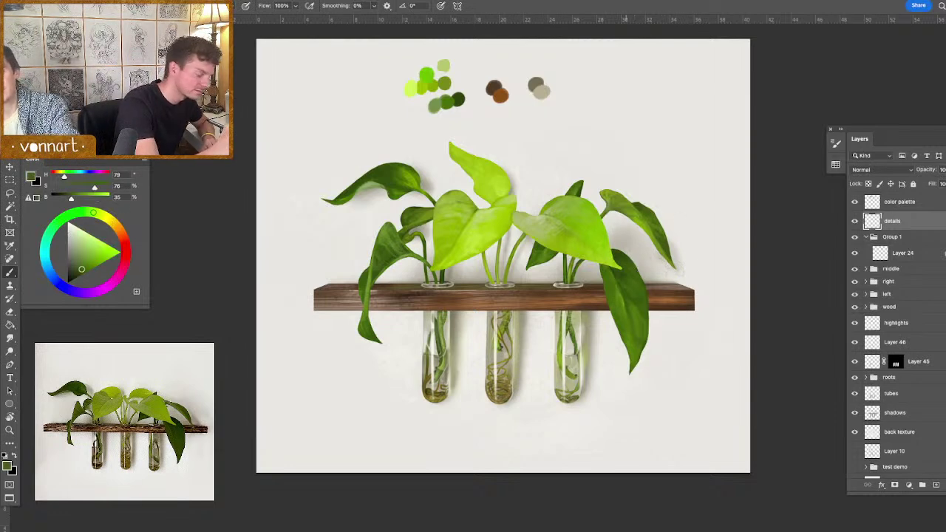
{"action": "left_click", "coordinate": [624, 297], "text": "alt"}
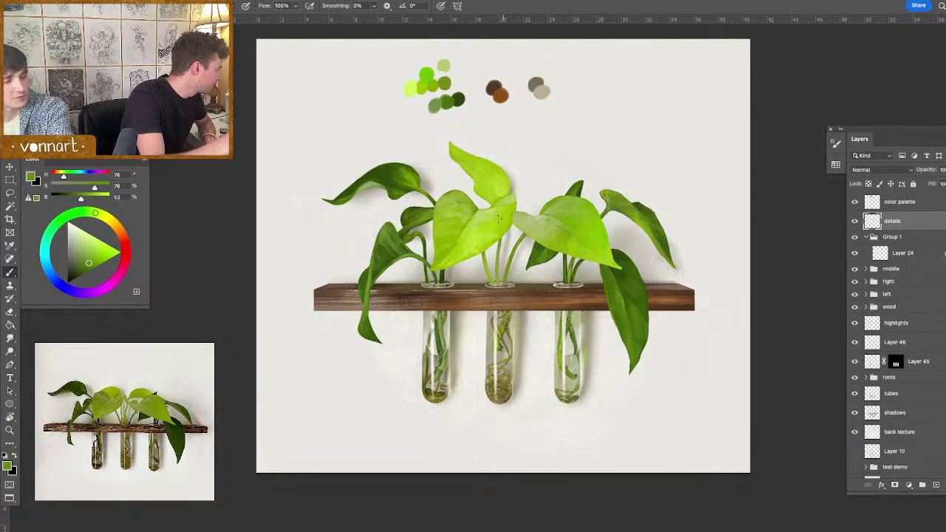
- Shade the bright heart-shaped leaf between the left and middle tubes with soft veins and tonal variation, using light and darker greens sampled from the foliage
{"action": "left_click", "coordinate": [524, 219], "text": "alt"}
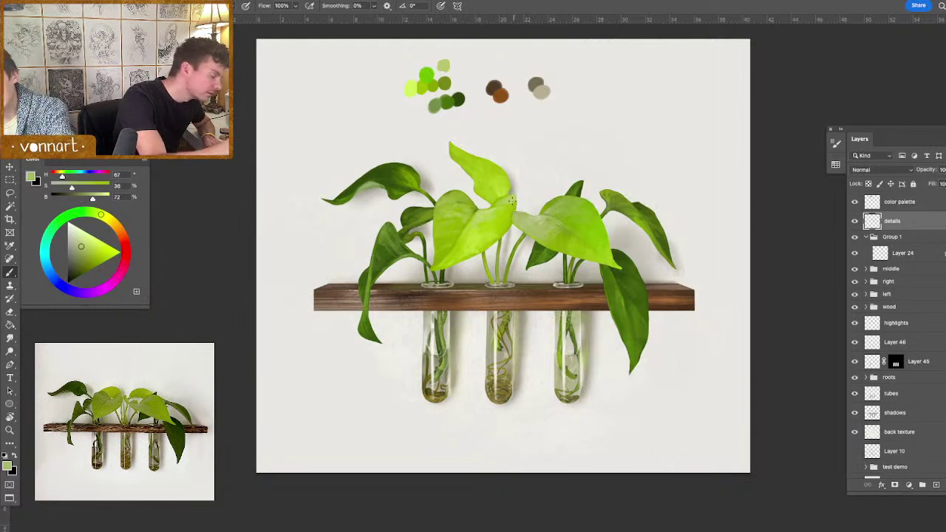
{"action": "left_click", "coordinate": [514, 213], "text": "alt"}
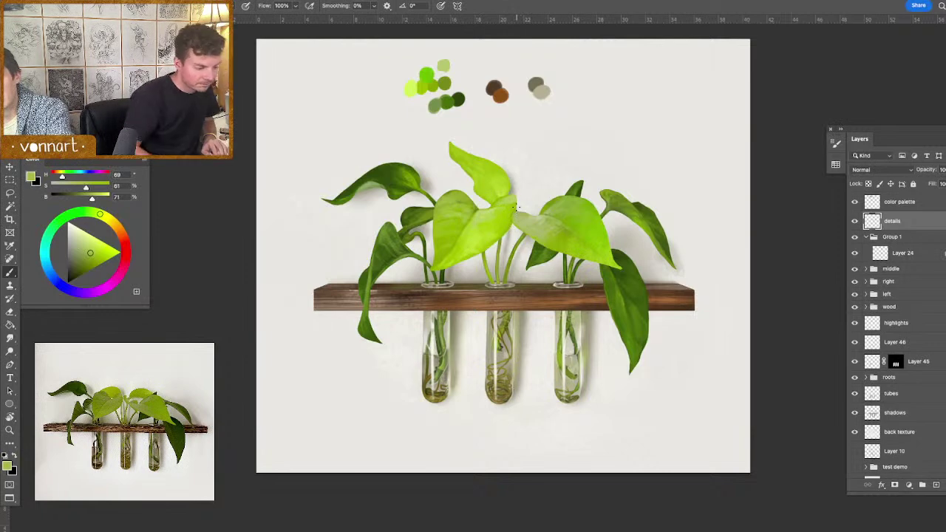
{"action": "key", "text": "ctrl+equal"}
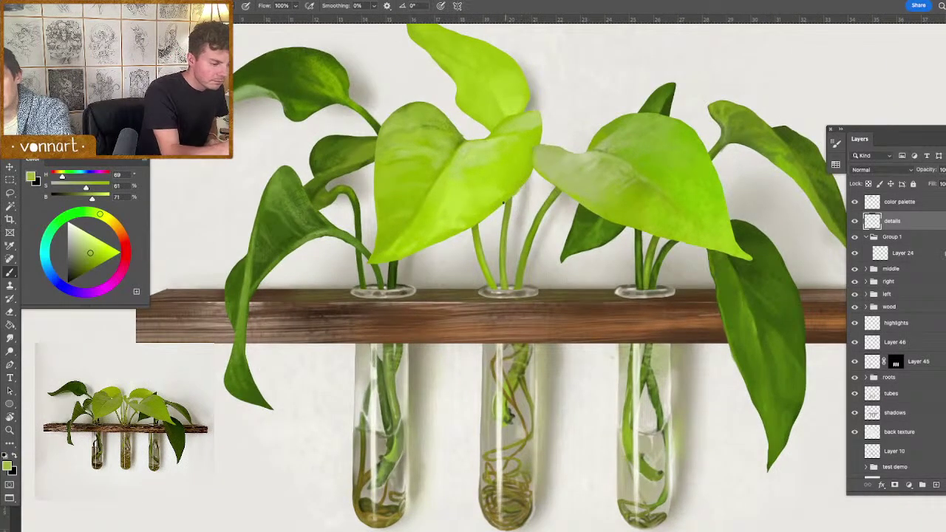
{"action": "left_click", "coordinate": [454, 184], "text": "alt"}
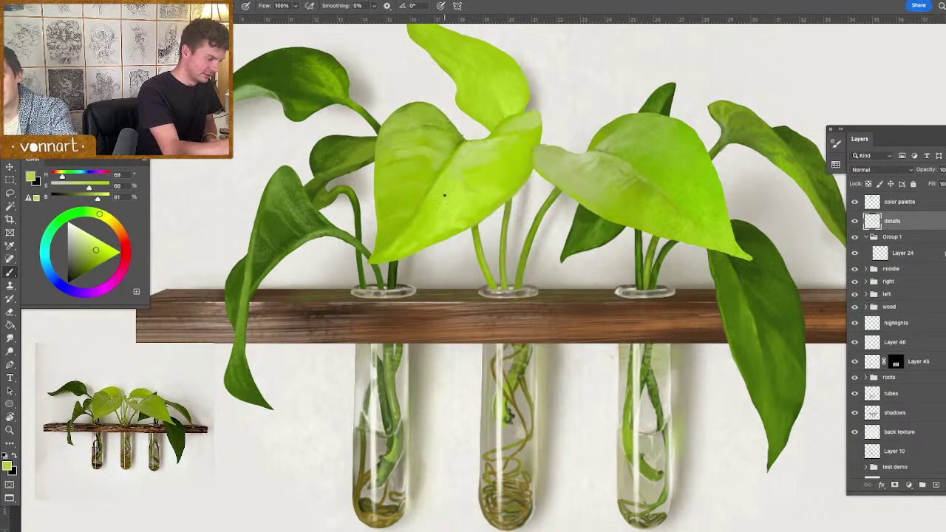
{"action": "left_click", "coordinate": [448, 161], "text": "alt"}
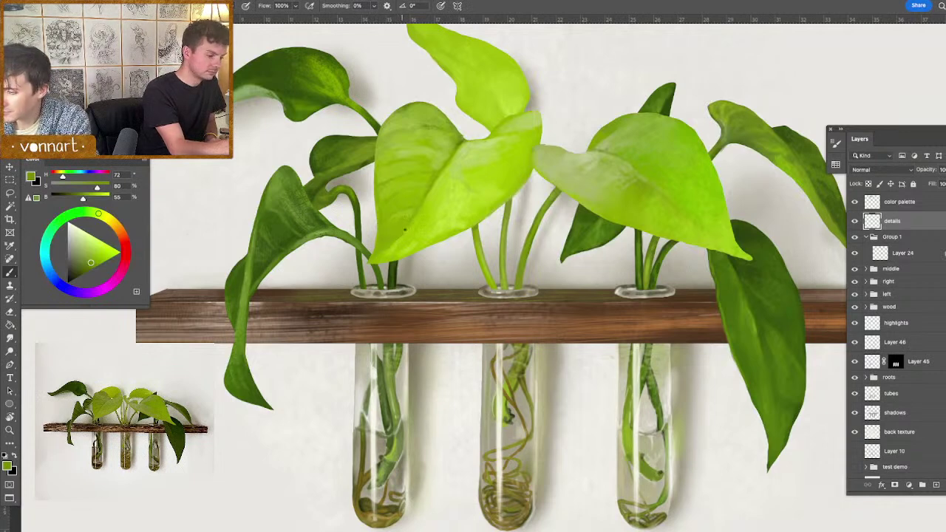
{"action": "left_click_drag", "start_coordinate": [396, 220], "coordinate": [405, 219]}
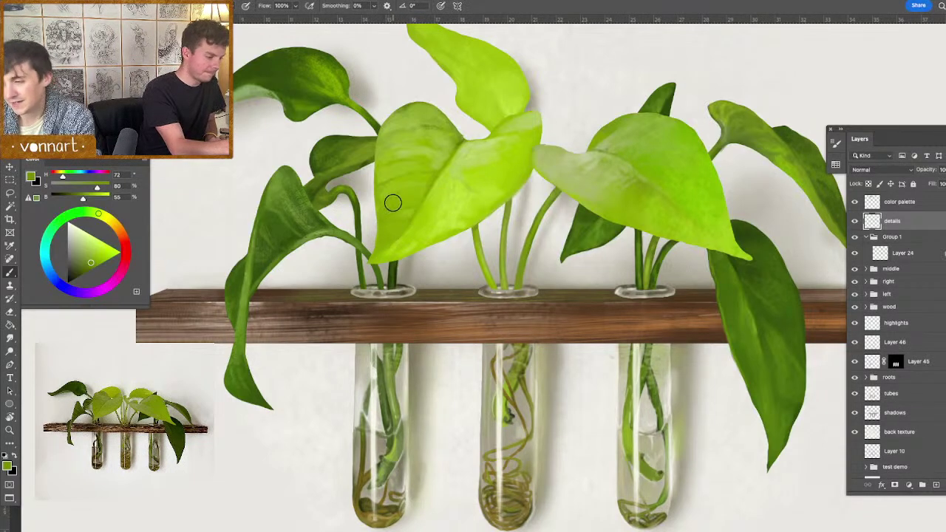
{"action": "mouse_move", "coordinate": [389, 177]}
{"action": "left_mouse_down"}
{"action": "mouse_move", "coordinate": [406, 164]}
{"action": "mouse_move", "coordinate": [352, 171]}
{"action": "mouse_move", "coordinate": [373, 158]}
{"action": "left_mouse_up"}
{"action": "left_click", "coordinate": [360, 162], "text": "alt"}
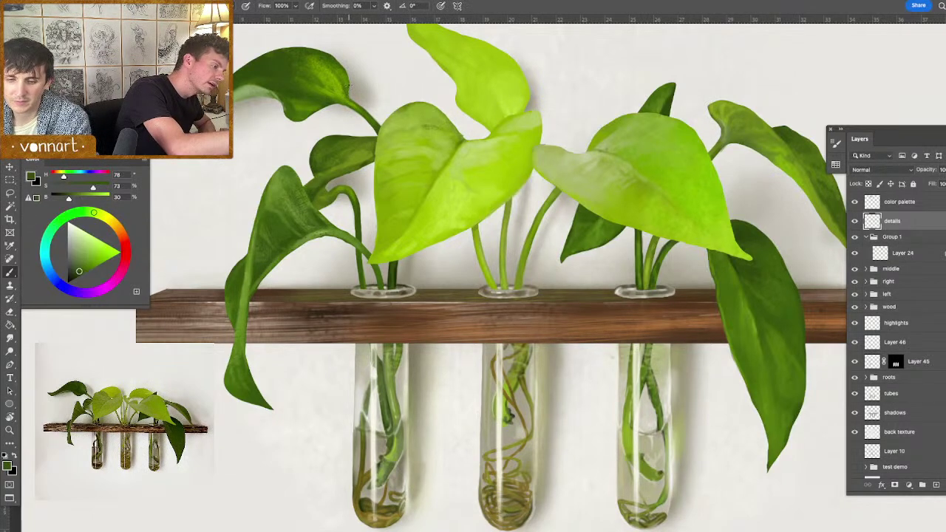
- Refine the same bright leaf's centre fold and upper lobe with sampled yellow-green and mid-green tones
{"action": "key", "text": "super+minus"}
{"action": "key", "text": "super+minus"}
{"action": "key", "text": "super+plus"}
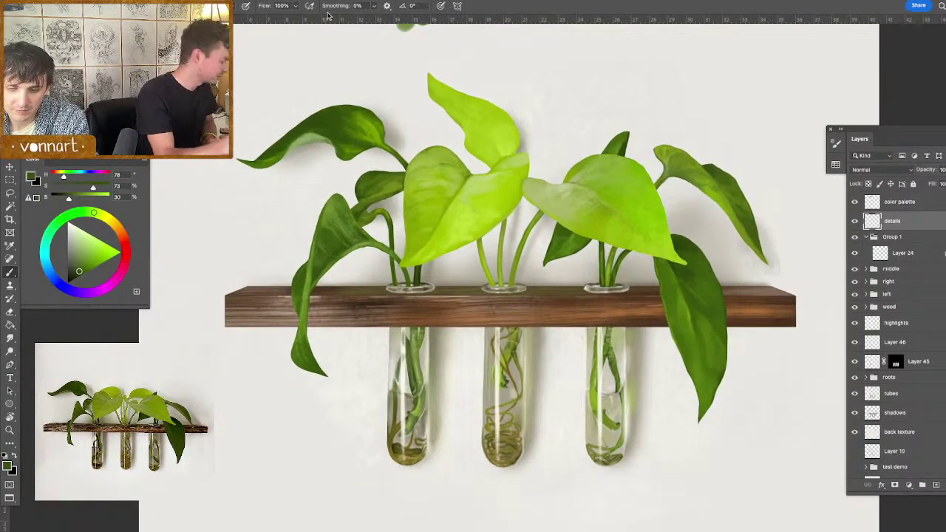
{"action": "left_click", "coordinate": [501, 211], "text": "alt"}
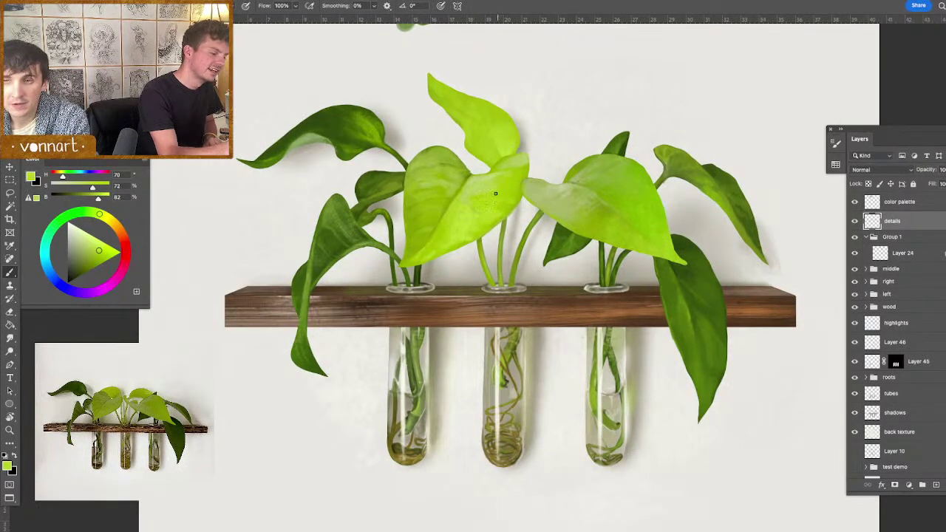
{"action": "left_click", "coordinate": [446, 200], "text": "alt"}
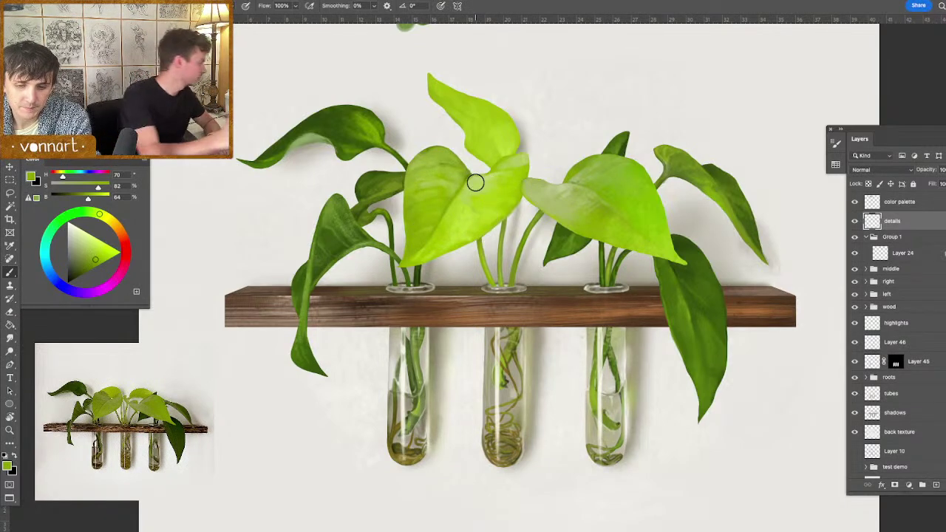
{"action": "left_click_drag", "start_coordinate": [449, 168], "coordinate": [448, 167]}
{"action": "left_click", "coordinate": [444, 163], "text": "alt"}
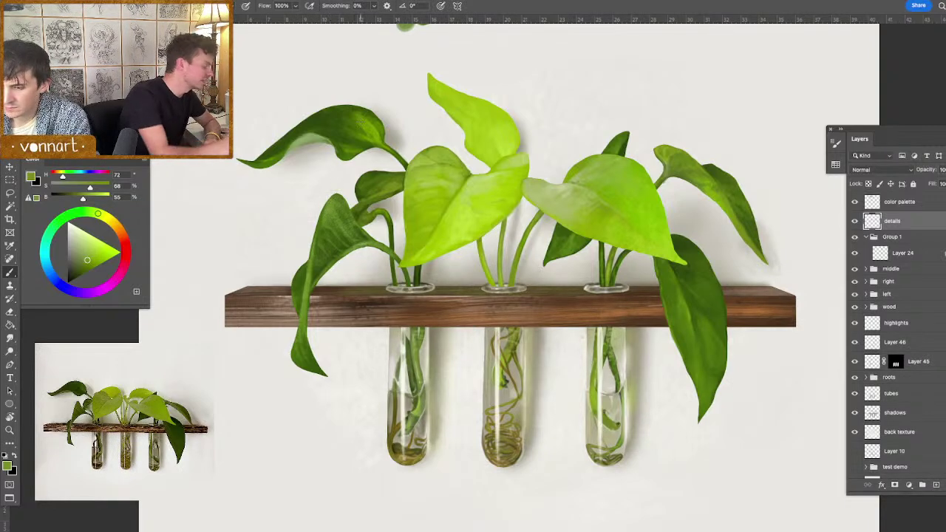
- Darken the wood grain along the shelf's front edge near the left tube with a dark brown sampled from the wood
{"action": "left_click", "coordinate": [380, 297], "text": "alt"}
{"action": "mouse_move", "coordinate": [331, 299]}
{"action": "left_mouse_down"}
{"action": "mouse_move", "coordinate": [363, 298]}
{"action": "mouse_move", "coordinate": [394, 319]}
{"action": "left_mouse_up"}
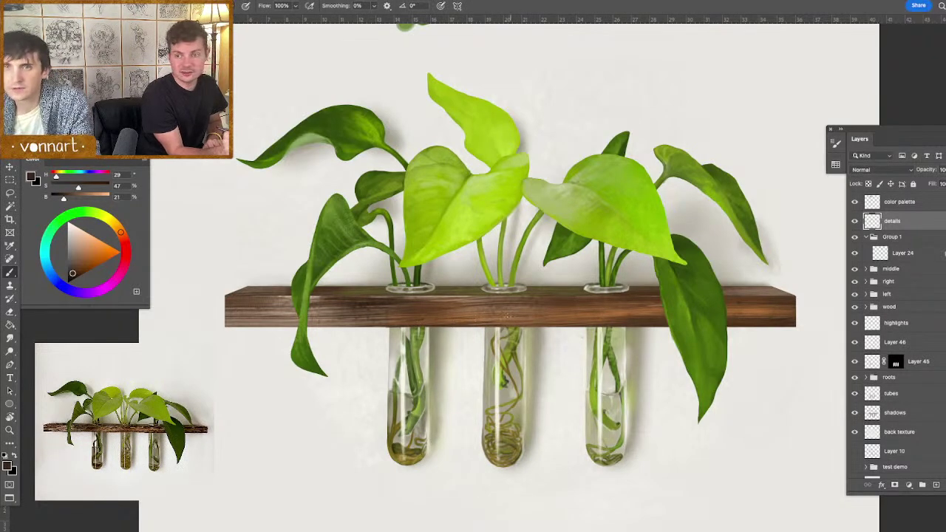
{"action": "key", "text": "super+minus"}
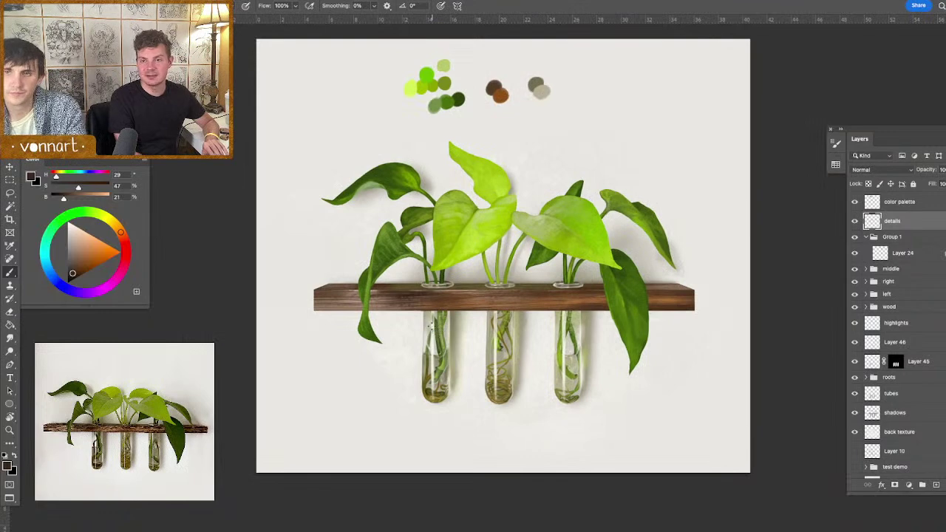
{"action": "key", "text": "super+equal"}
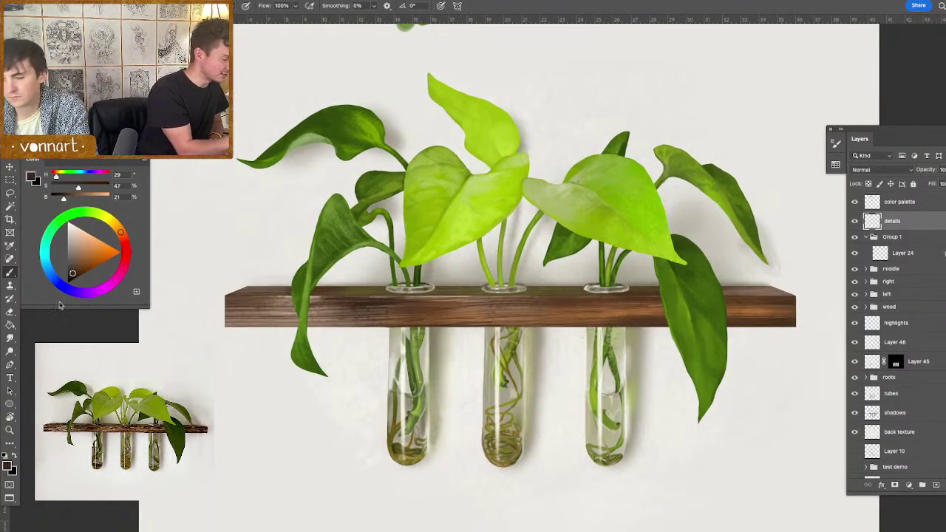
- Paint near-black holes on the shelf's upper surface behind the leaves at both ends, and sample a pale grey-green beside the right tube
{"action": "left_click_drag", "start_coordinate": [59, 273], "coordinate": [67, 283]}
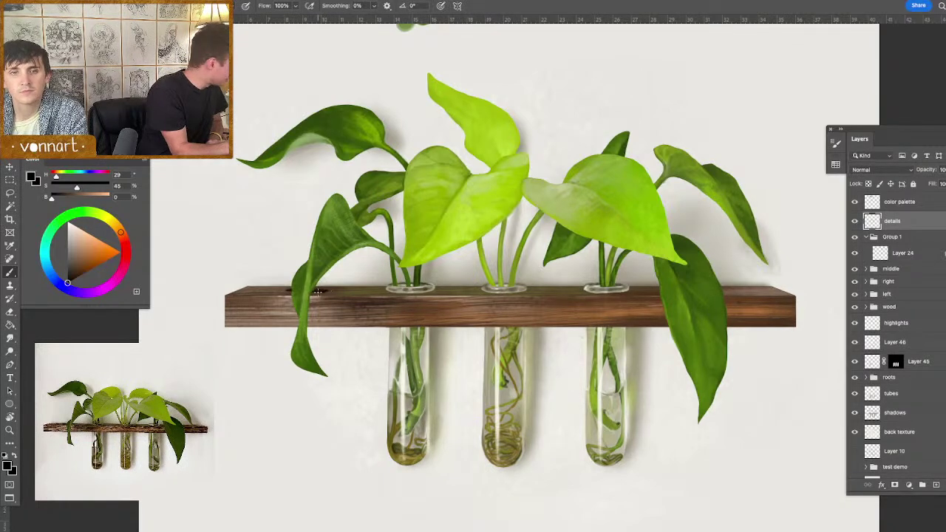
{"action": "left_click_drag", "start_coordinate": [314, 292], "coordinate": [333, 290]}
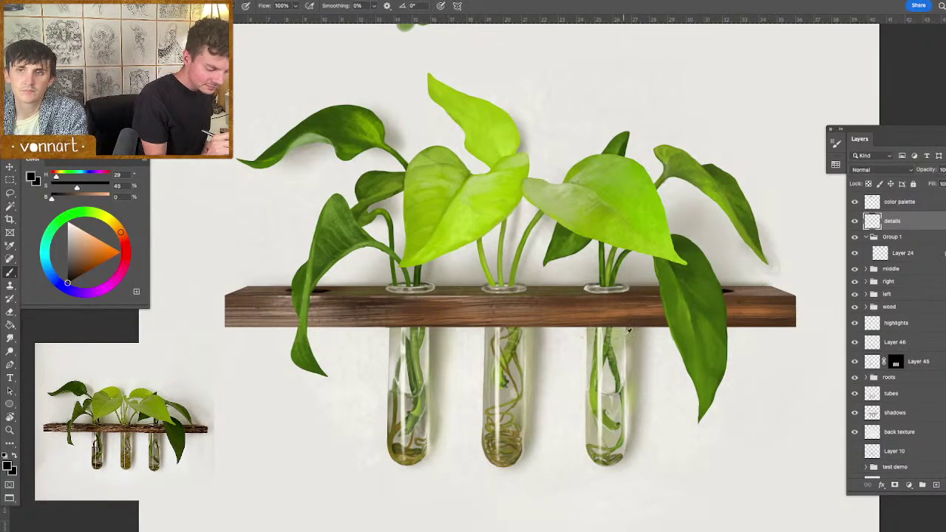
{"action": "left_click", "coordinate": [627, 338], "text": "alt"}
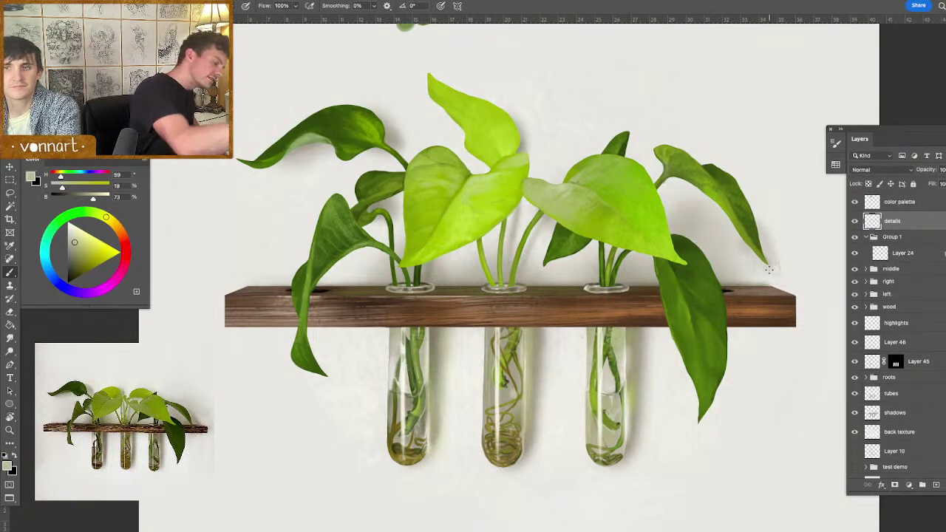
{"action": "left_click_drag", "start_coordinate": [291, 291], "coordinate": [290, 294]}
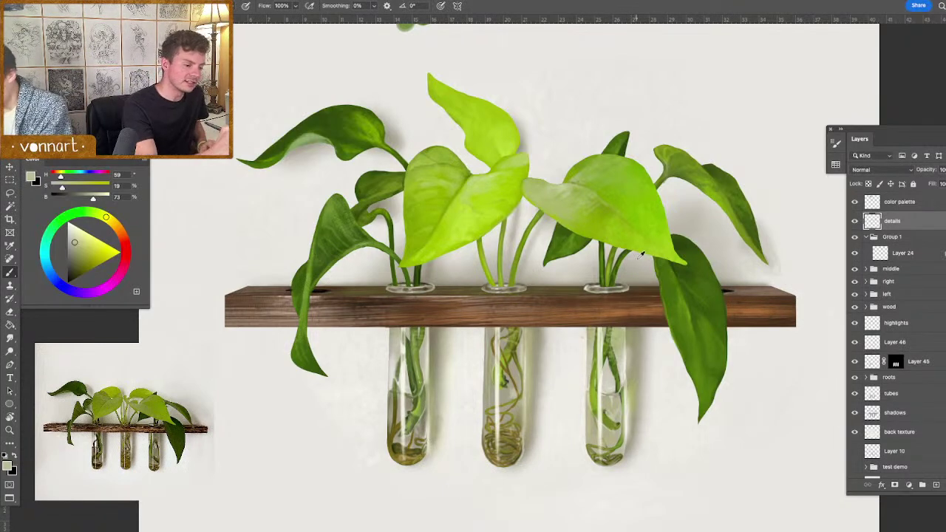
- Paint subtle mottled texture on the wall behind the stems above the shelf, using light warm greys of varying brightness
{"action": "left_click", "coordinate": [640, 273], "text": "alt"}
{"action": "left_click_drag", "start_coordinate": [644, 279], "coordinate": [642, 271]}
{"action": "left_click", "coordinate": [70, 222]}
{"action": "left_click", "coordinate": [71, 224]}
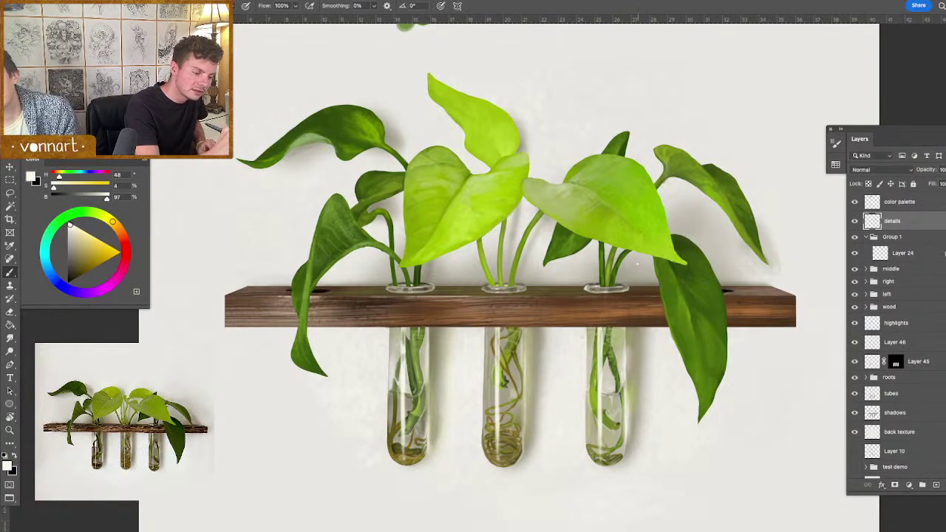
{"action": "left_click", "coordinate": [70, 236]}
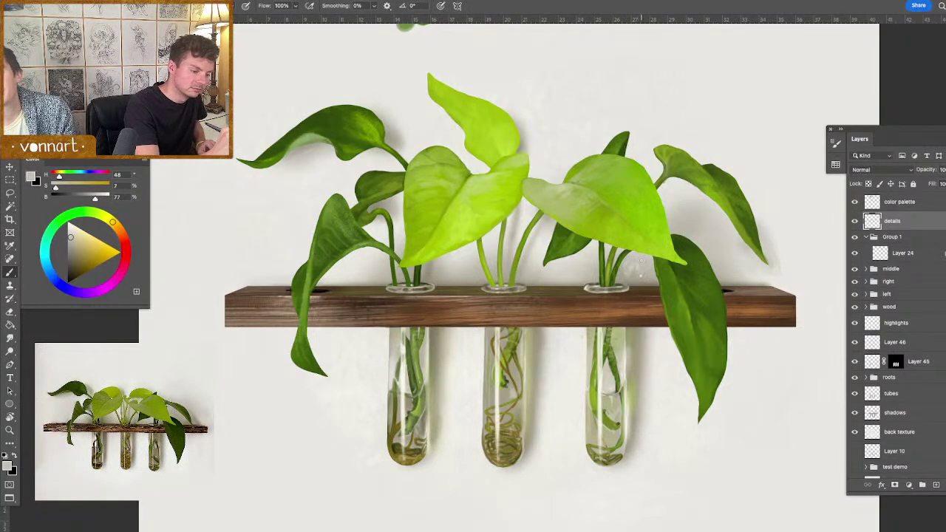
{"action": "left_click", "coordinate": [632, 266], "text": "alt"}
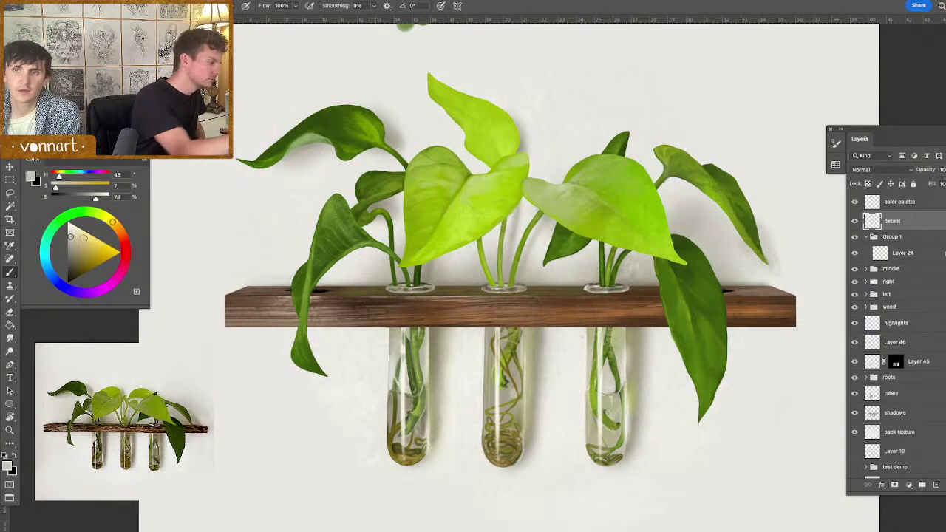
{"action": "left_click", "coordinate": [71, 230]}
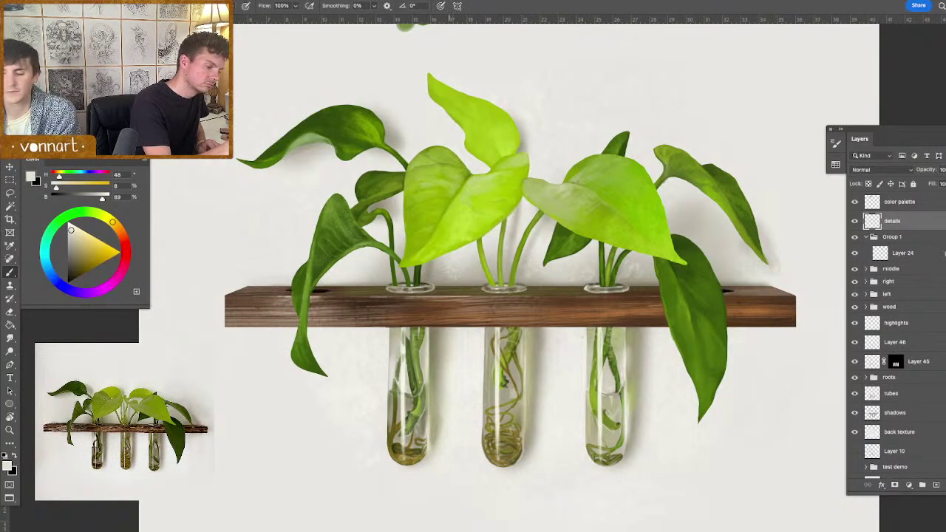
- Refine the pale wall texture around the stems and upper leaves, alternating between the eraser and the brush
{"action": "key", "text": "e"}
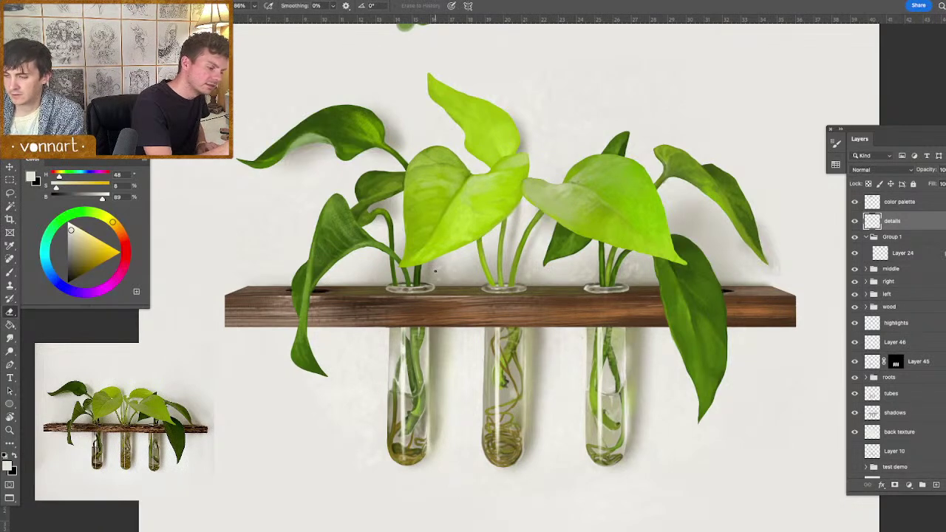
{"action": "key", "text": "b"}
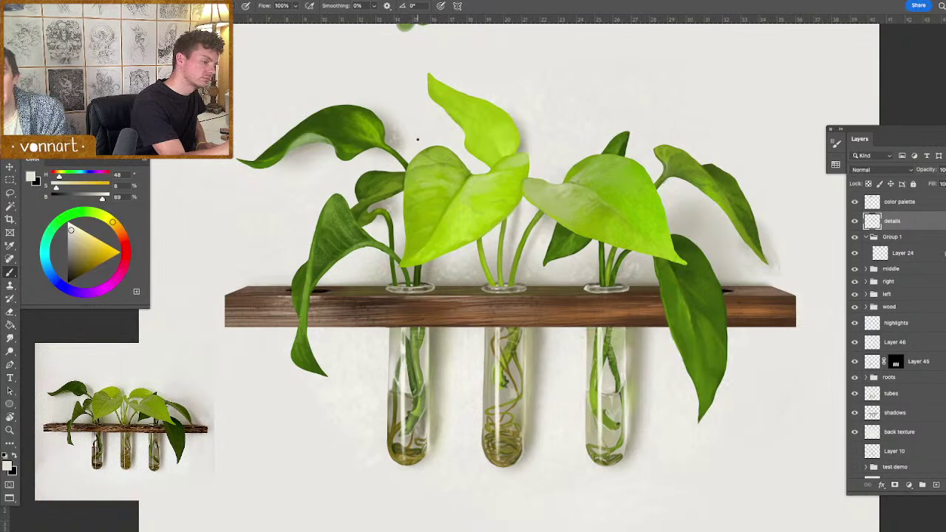
{"action": "key", "text": "e"}
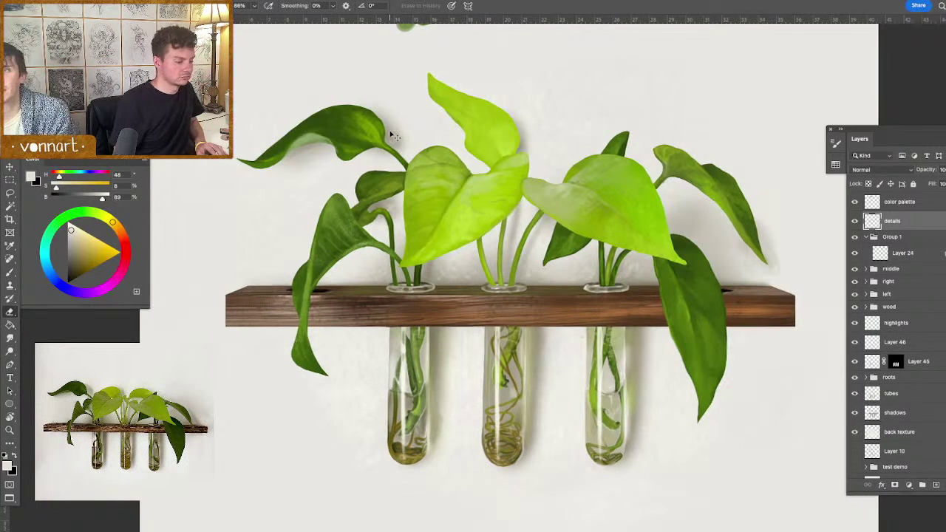
{"action": "key", "text": "ctrl+0"}
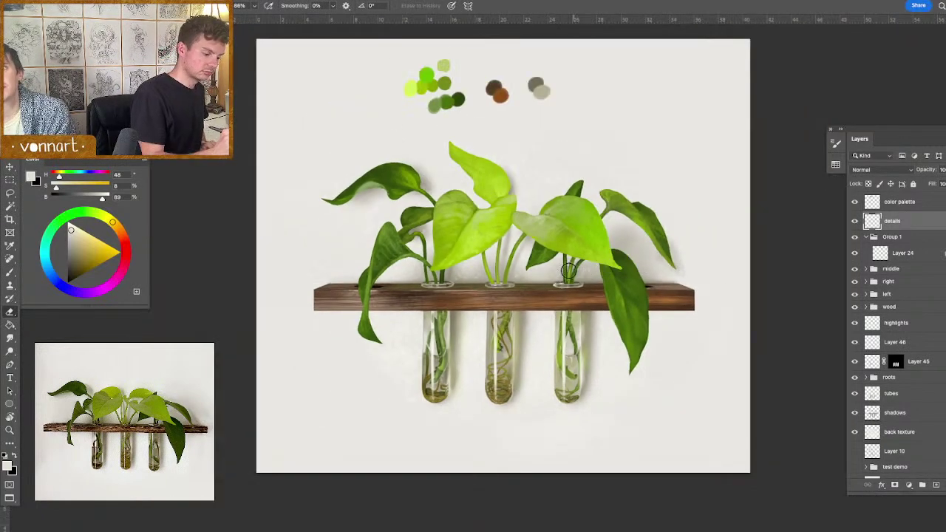
{"action": "key", "text": "b"}
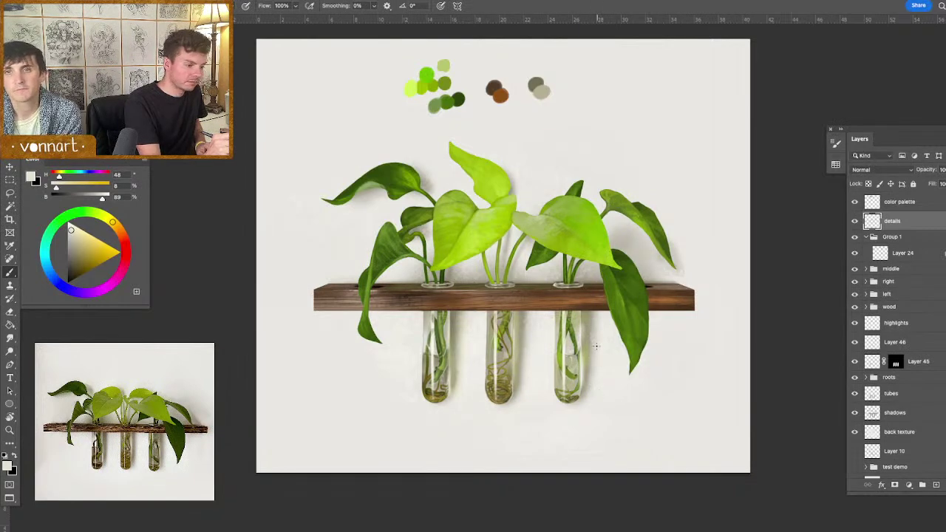
- Extend the mottled wall texture around the right tube and rightmost leaves with a sampled off-white
{"action": "left_click", "coordinate": [537, 215], "text": "alt"}
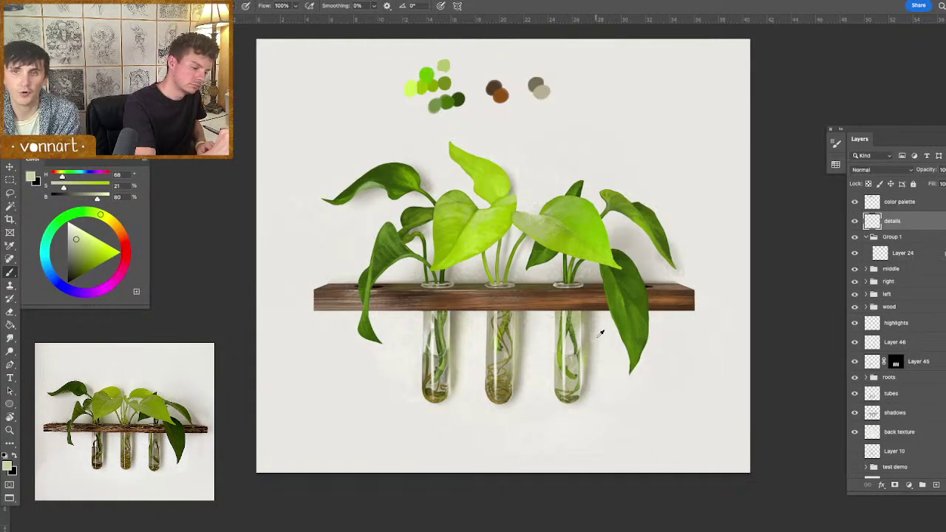
{"action": "left_click", "coordinate": [616, 355], "text": "alt"}
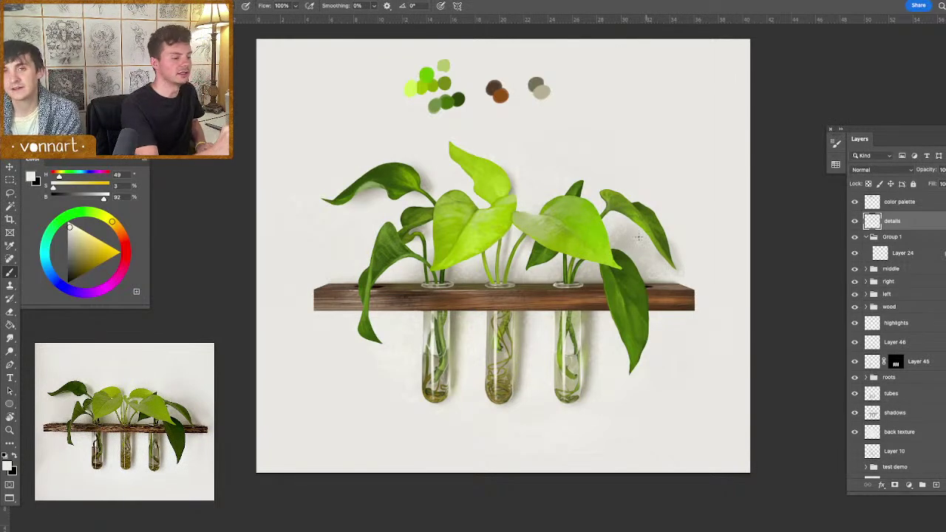
{"action": "key", "text": "e"}
{"action": "key", "text": "ctrl+plus"}
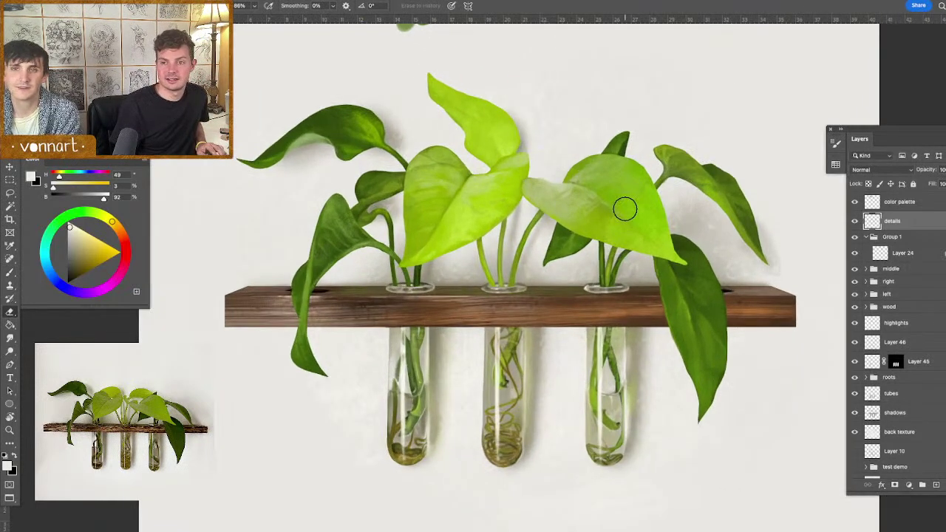
- Add a new layer in Overlay mode above the details layer and brush sampled bright green around the central leaves and the left tube's rim
{"action": "left_click", "coordinate": [936, 485]}
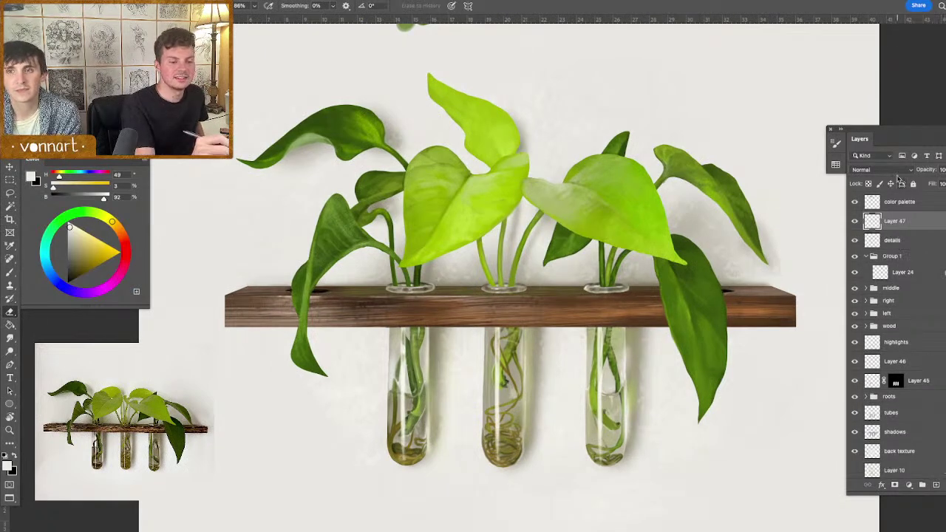
{"action": "left_click", "coordinate": [884, 170]}
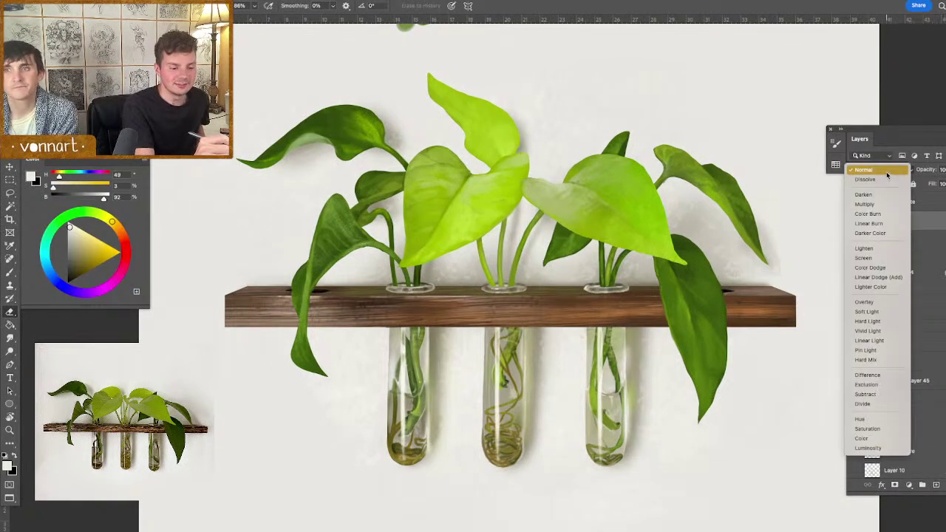
{"action": "left_click", "coordinate": [886, 302]}
{"action": "key", "text": "b"}
{"action": "left_click", "coordinate": [494, 200], "text": "alt"}
{"action": "mouse_move", "coordinate": [517, 261]}
{"action": "left_mouse_down"}
{"action": "mouse_move", "coordinate": [545, 263]}
{"action": "mouse_move", "coordinate": [529, 260]}
{"action": "left_mouse_up"}
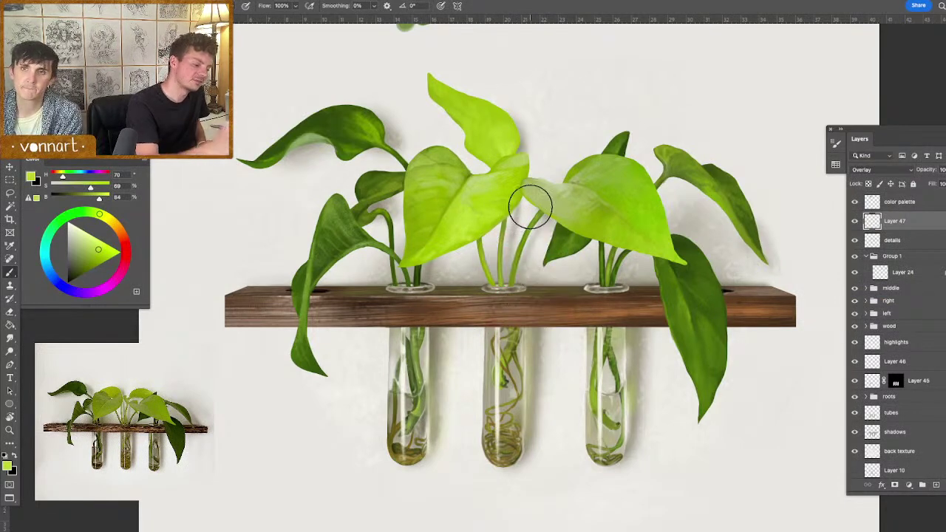
{"action": "key", "text": "ctrl+minus"}
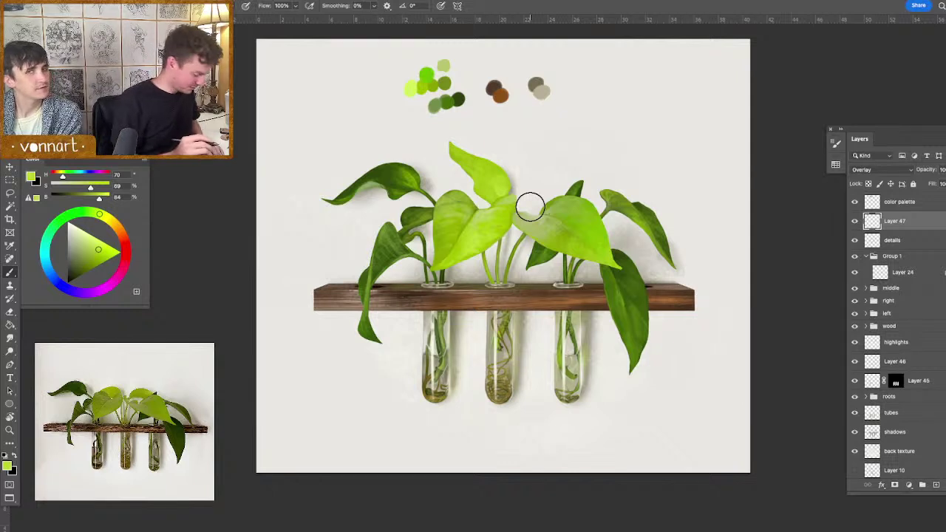
{"action": "left_click_drag", "start_coordinate": [458, 286], "coordinate": [465, 289]}
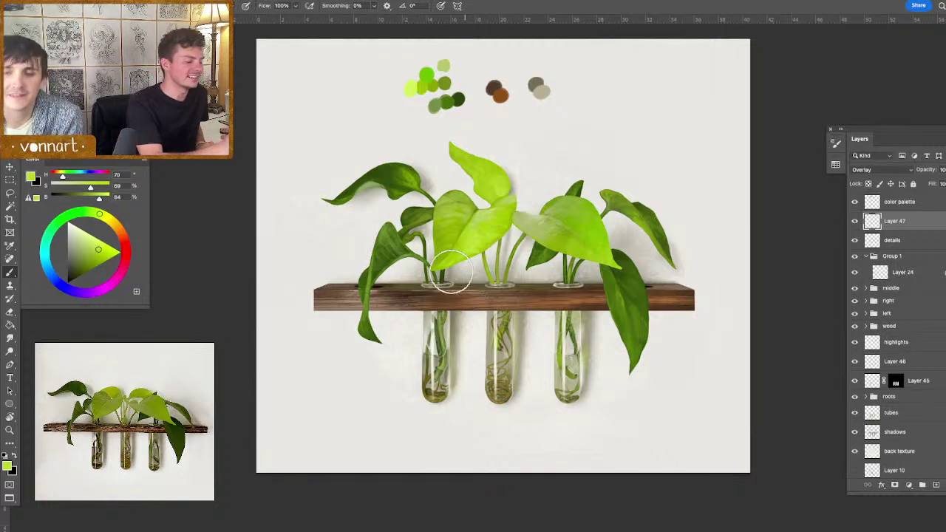
- Brush the bright green glow over the shelf and the wall among the stems on the Overlay layer
{"action": "left_click_drag", "start_coordinate": [465, 288], "coordinate": [449, 283]}
{"action": "key", "text": "ctrl+plus"}
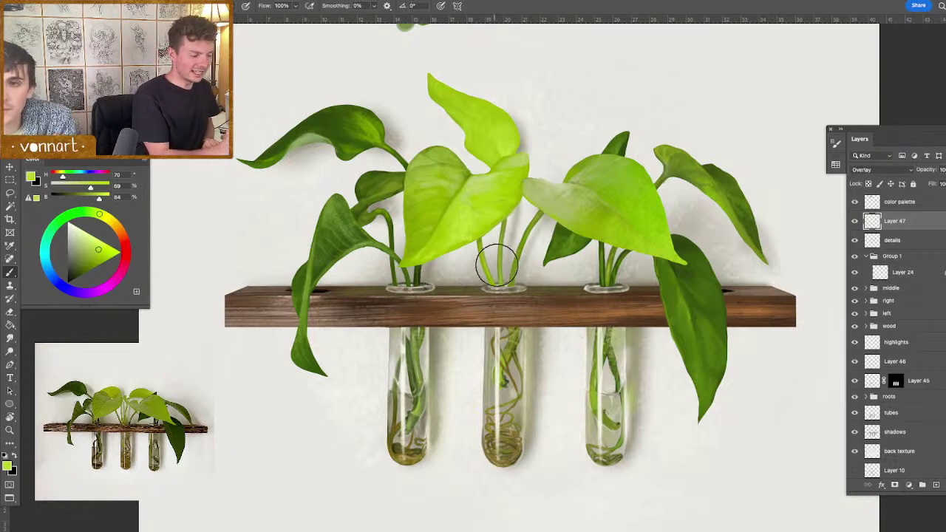
{"action": "mouse_move", "coordinate": [490, 340]}
{"action": "left_mouse_down"}
{"action": "mouse_move", "coordinate": [540, 345]}
{"action": "mouse_move", "coordinate": [529, 344]}
{"action": "left_mouse_up"}
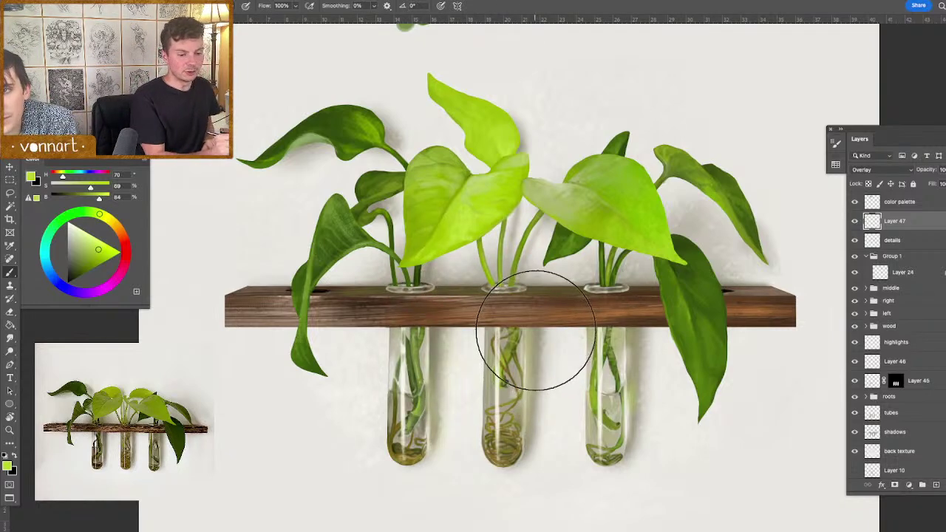
{"action": "left_click", "coordinate": [445, 267]}
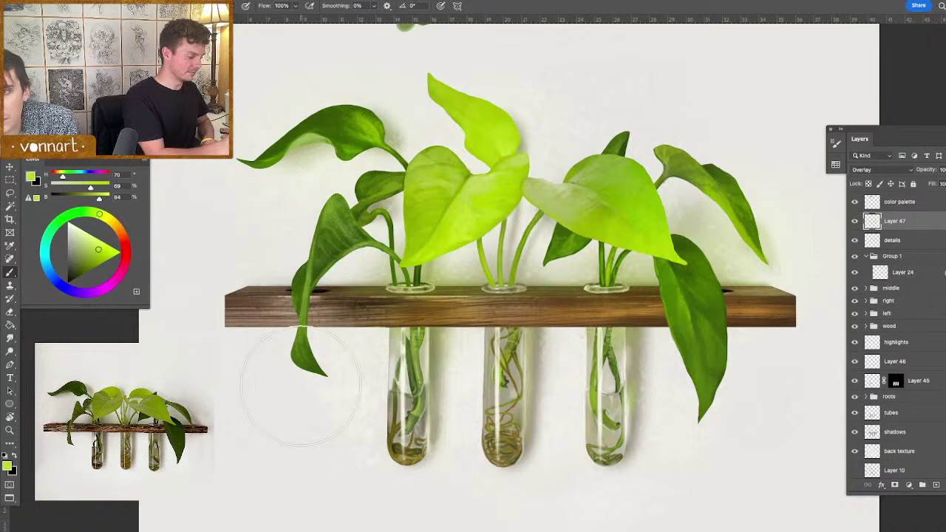
- Brush a soft green glow on the wall along the shadow side of all three tubes, redoing the left tube's strokes
{"action": "left_click_drag", "start_coordinate": [452, 397], "coordinate": [423, 395]}
{"action": "left_click_drag", "start_coordinate": [442, 345], "coordinate": [431, 461]}
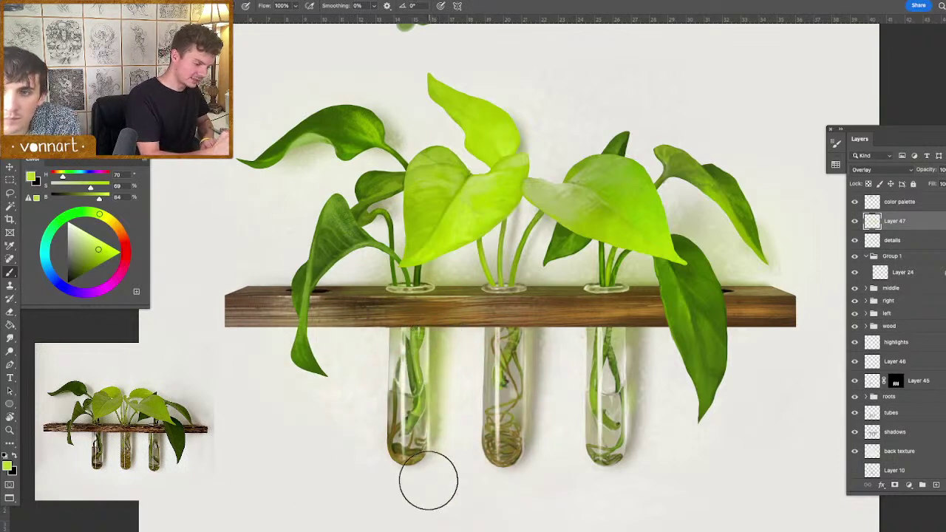
{"action": "key", "text": "ctrl+z"}
{"action": "left_click_drag", "start_coordinate": [454, 390], "coordinate": [443, 390]}
{"action": "left_click_drag", "start_coordinate": [438, 346], "coordinate": [441, 448]}
{"action": "key", "text": "ctrl+z"}
{"action": "left_click_drag", "start_coordinate": [447, 332], "coordinate": [451, 429]}
{"action": "left_click_drag", "start_coordinate": [554, 332], "coordinate": [558, 477]}
{"action": "left_click_drag", "start_coordinate": [644, 339], "coordinate": [648, 474]}
- Lower the Overlay layer's opacity to 48% and toggle its visibility to compare the painting with and without the glow
{"action": "left_click", "coordinate": [944, 170]}
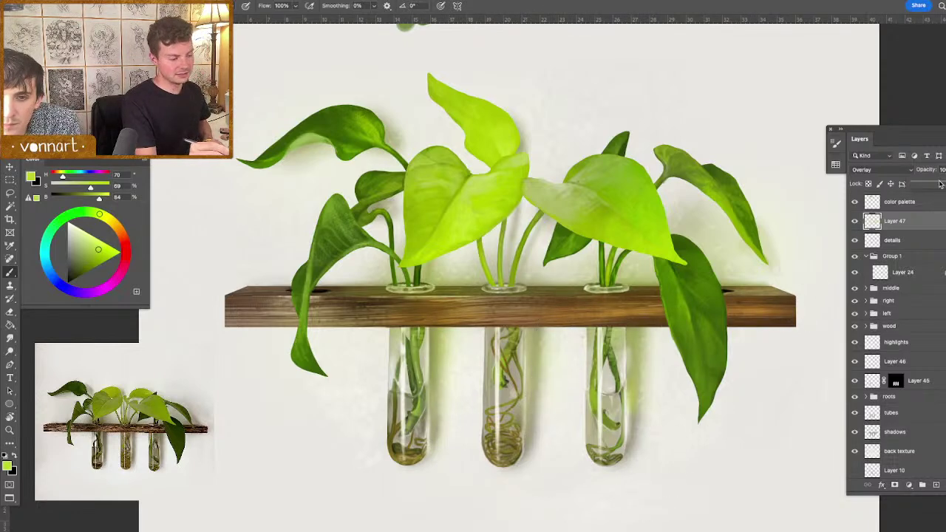
{"action": "left_click", "coordinate": [856, 221]}
{"action": "left_click", "coordinate": [855, 222]}
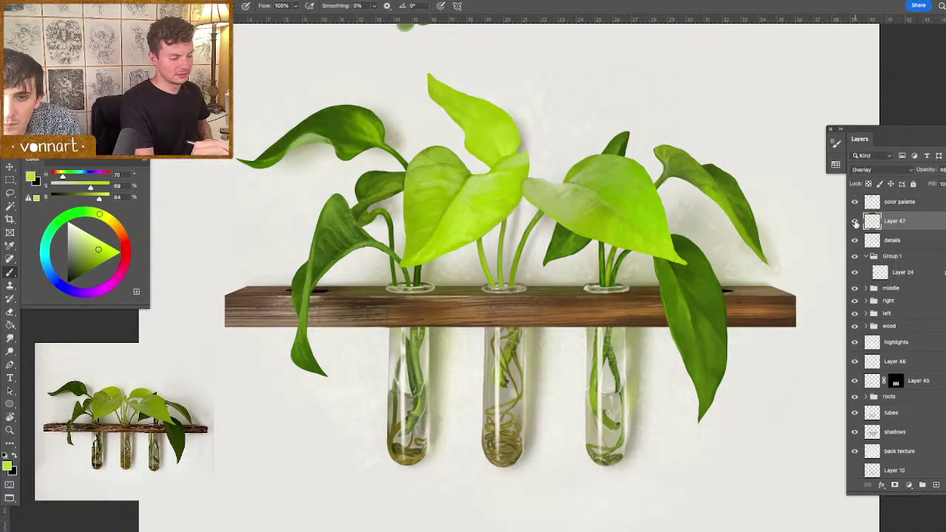
{"action": "left_click", "coordinate": [856, 223]}
{"action": "left_click", "coordinate": [857, 223]}
{"action": "left_click", "coordinate": [856, 222]}
{"action": "left_click", "coordinate": [857, 222]}
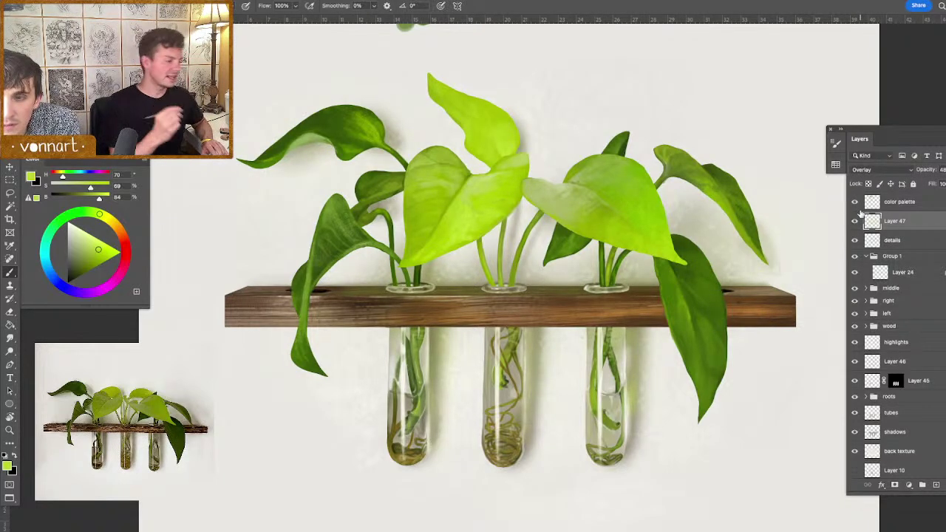
{"action": "left_click_drag", "start_coordinate": [507, 224], "coordinate": [491, 220]}
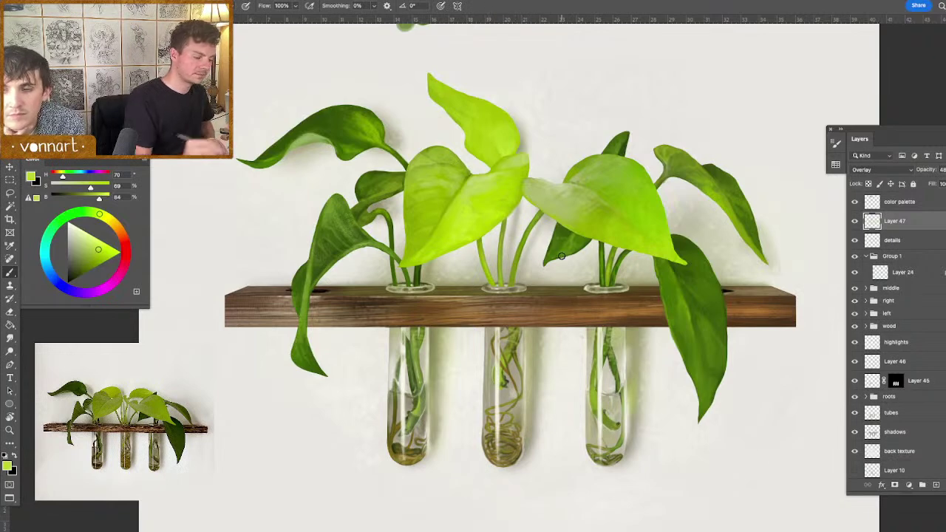
{"action": "key", "text": "ctrl+0"}
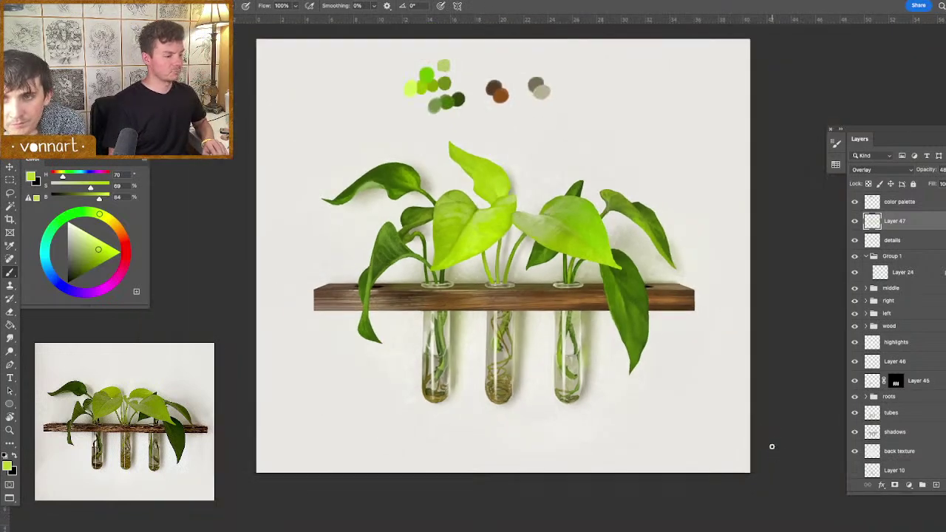
{"action": "left_click_drag", "start_coordinate": [660, 409], "coordinate": [685, 432]}
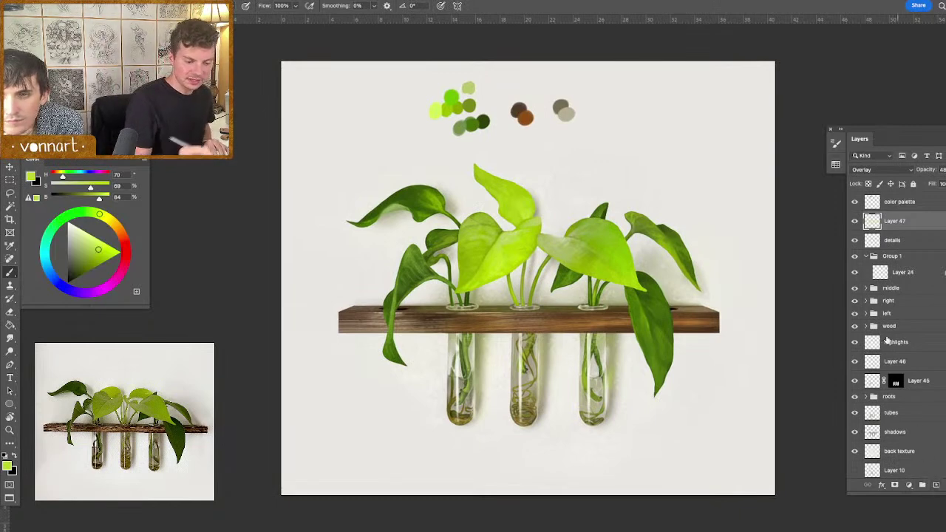
{"action": "left_click", "coordinate": [857, 222]}
{"action": "left_click", "coordinate": [857, 222]}
- On the details layer, paint dark accents around the shelf's left hole and lower left corner with a sampled near-black brown
{"action": "left_click", "coordinate": [885, 242]}
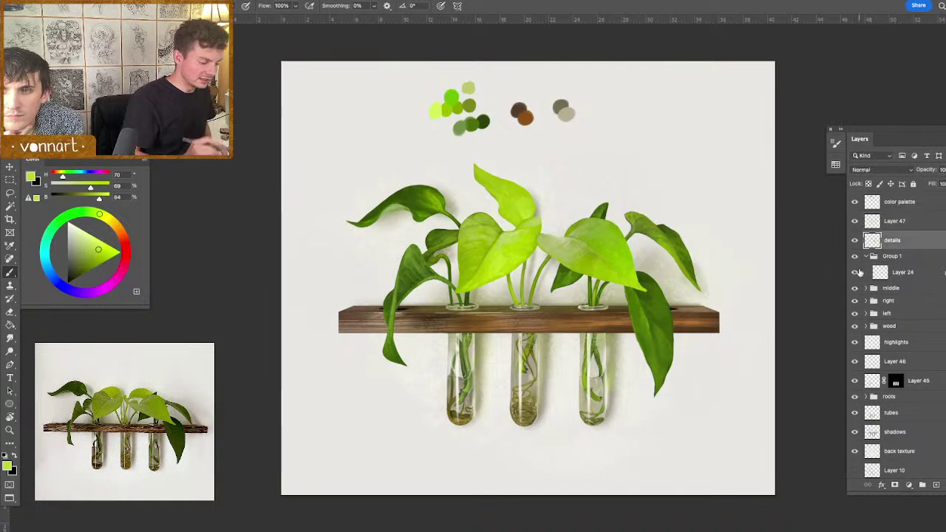
{"action": "key", "text": "ctrl+="}
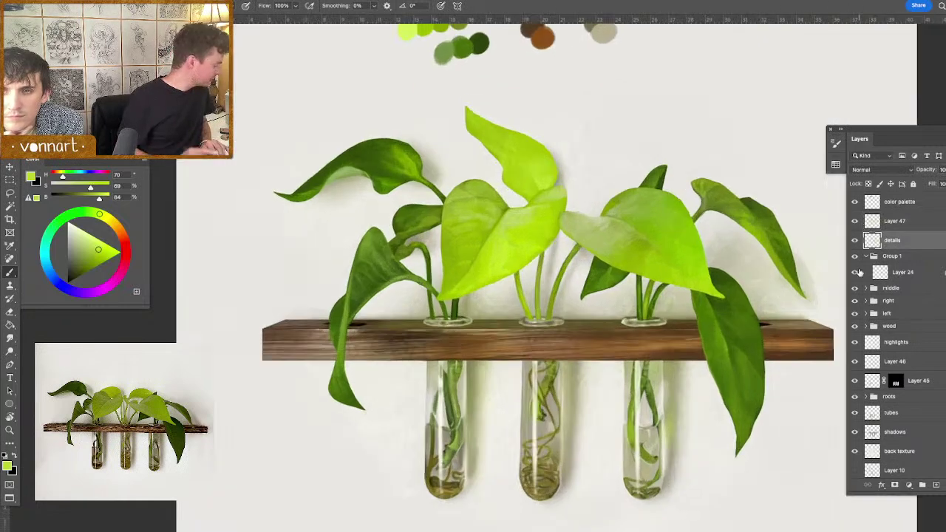
{"action": "left_click", "coordinate": [345, 326], "text": "alt"}
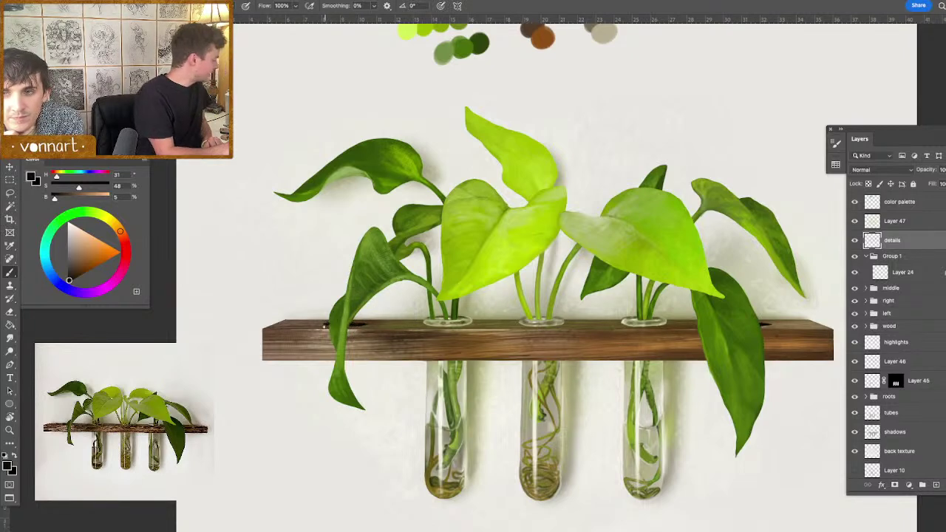
{"action": "left_click_drag", "start_coordinate": [315, 327], "coordinate": [324, 328]}
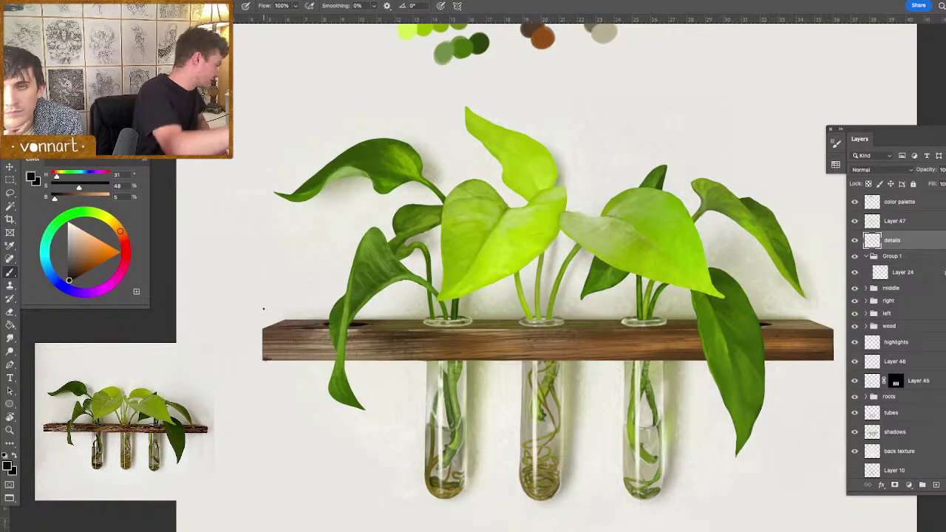
{"action": "mouse_move", "coordinate": [270, 358]}
{"action": "left_mouse_down"}
{"action": "mouse_move", "coordinate": [308, 359]}
{"action": "mouse_move", "coordinate": [268, 358]}
{"action": "left_mouse_up"}
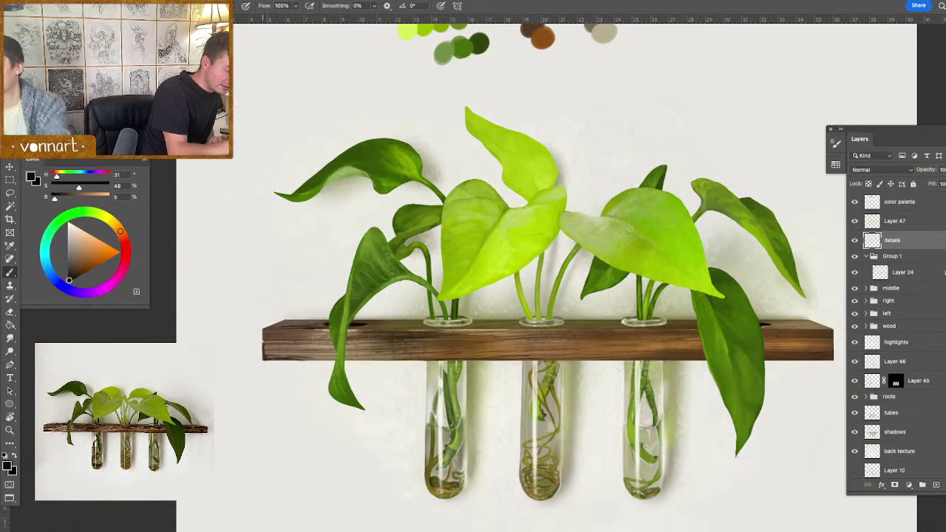
- Clean up the shelf's left end and its lower edge with sampled wall off-white and wood brown
{"action": "left_click", "coordinate": [269, 320], "text": "alt"}
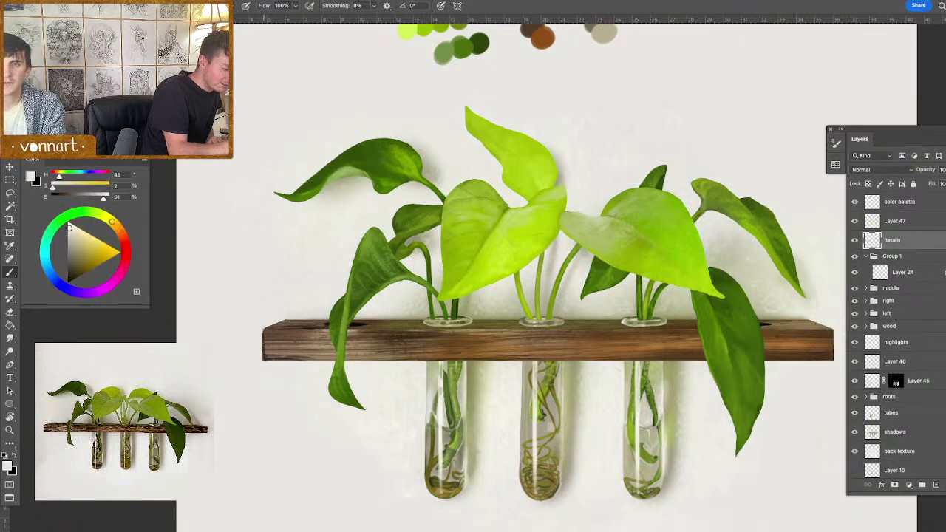
{"action": "left_click", "coordinate": [266, 357], "text": "alt"}
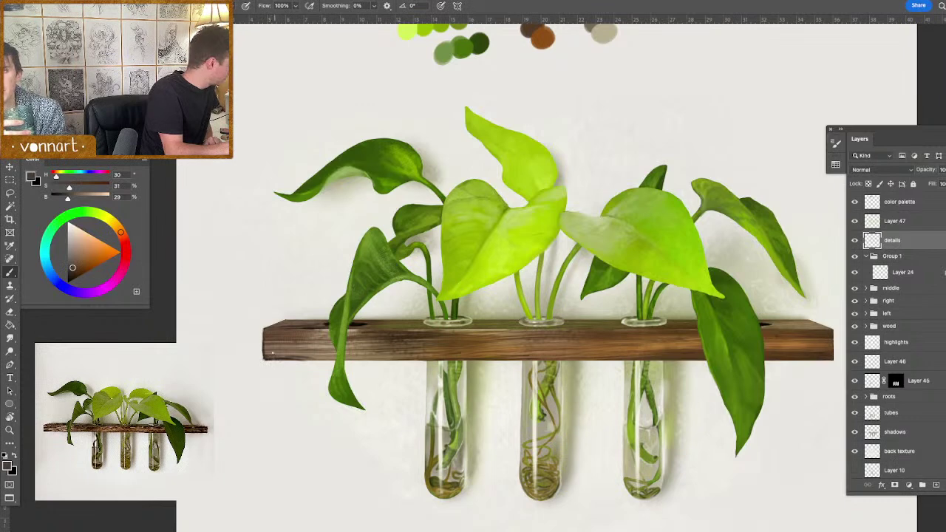
{"action": "left_click_drag", "start_coordinate": [310, 361], "coordinate": [309, 360]}
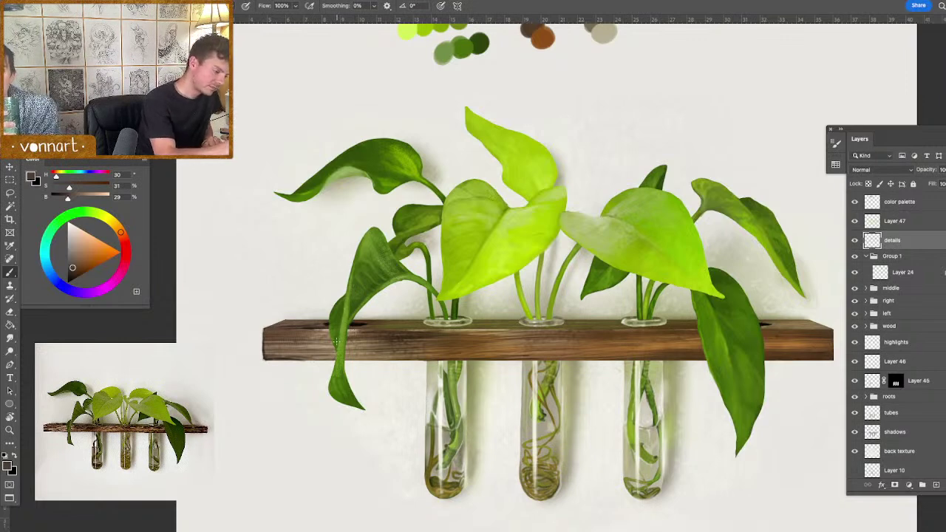
- Shade the left hanging leaf where it crosses the shelf in dark green, and touch up the shelf's left end with sampled brown and off-white
{"action": "left_click", "coordinate": [479, 42], "text": "alt"}
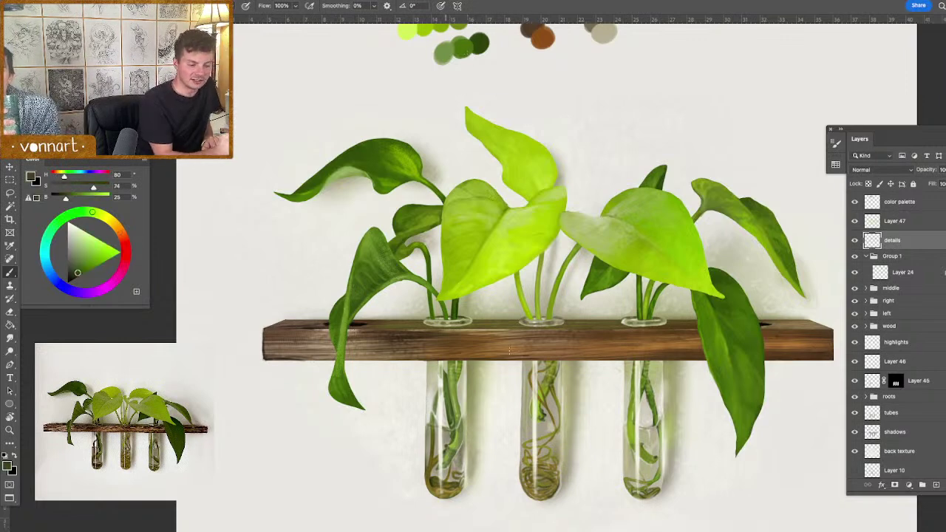
{"action": "left_click_drag", "start_coordinate": [334, 343], "coordinate": [335, 356]}
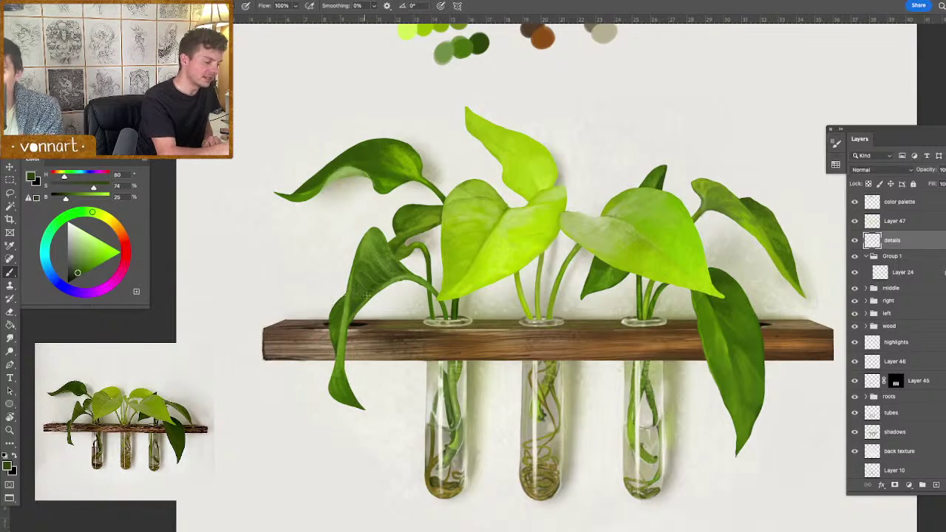
{"action": "left_click", "coordinate": [267, 344], "text": "alt"}
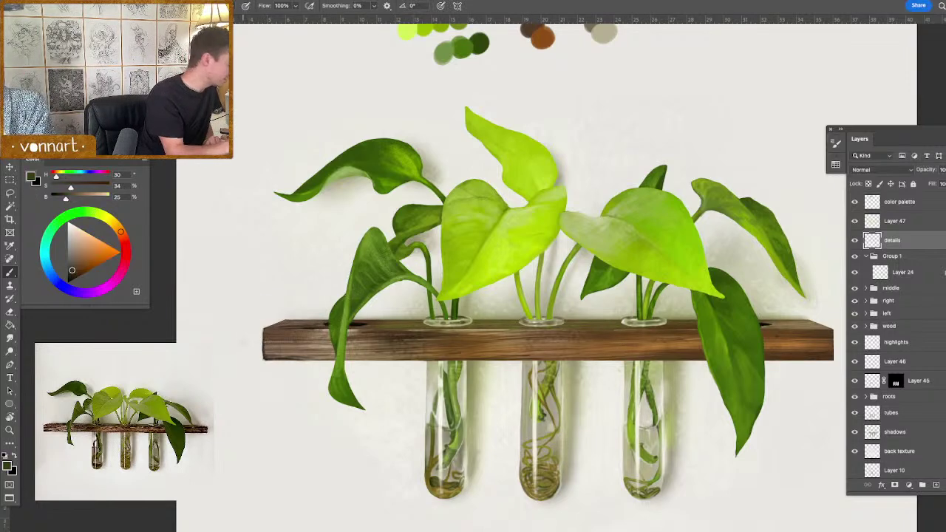
{"action": "left_click", "coordinate": [254, 347], "text": "alt"}
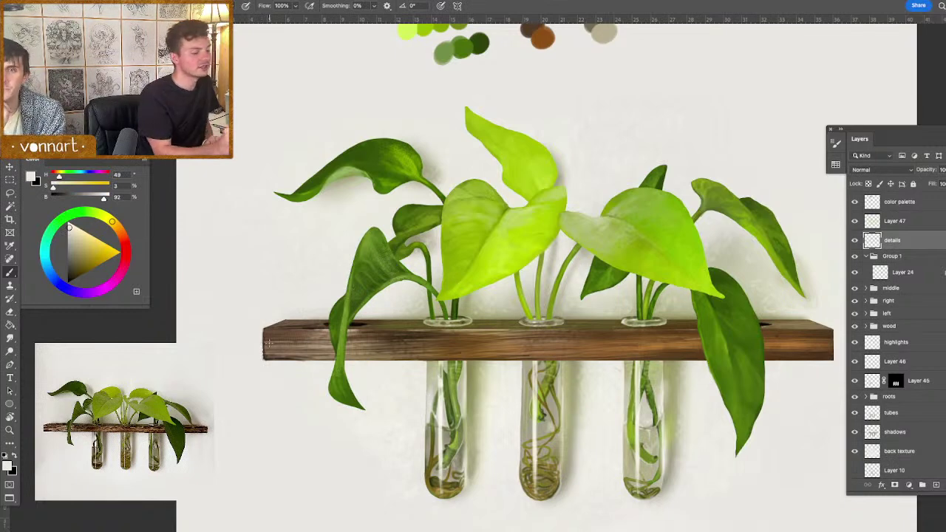
- Paint dark grain on the shelf front near the left tube and tidy the back edge above it with sampled wall grey
{"action": "left_click", "coordinate": [360, 323], "text": "alt"}
{"action": "mouse_move", "coordinate": [368, 359]}
{"action": "left_mouse_down"}
{"action": "mouse_move", "coordinate": [436, 351]}
{"action": "mouse_move", "coordinate": [406, 332]}
{"action": "mouse_move", "coordinate": [414, 332]}
{"action": "mouse_move", "coordinate": [388, 331]}
{"action": "mouse_move", "coordinate": [445, 329]}
{"action": "left_mouse_up"}
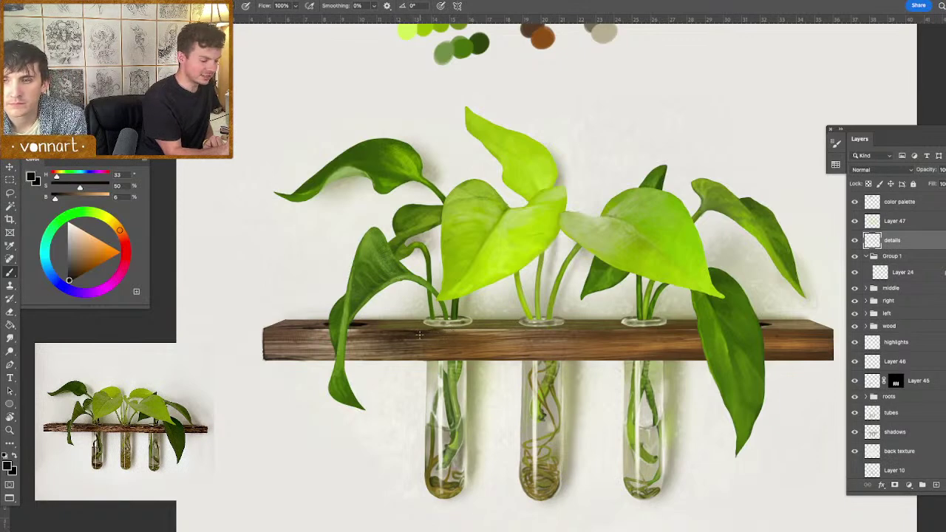
{"action": "left_click", "coordinate": [404, 307], "text": "alt"}
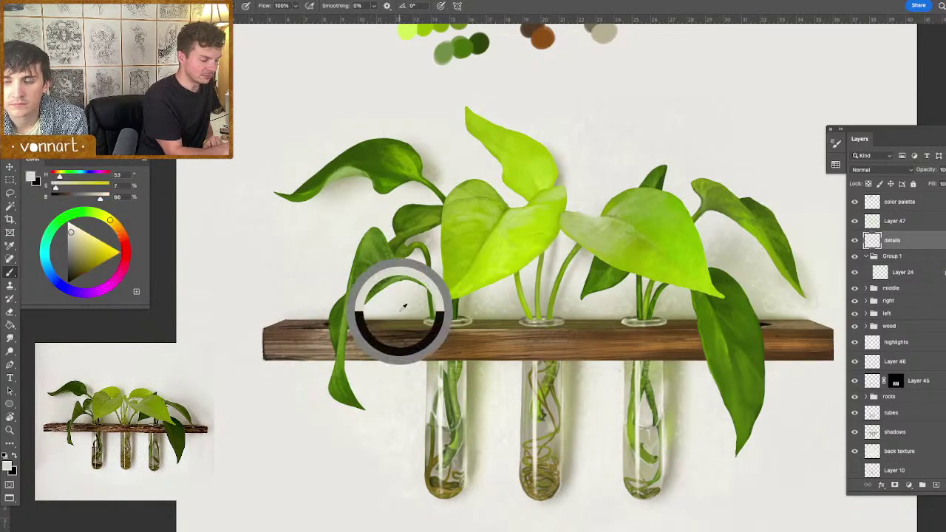
{"action": "left_click_drag", "start_coordinate": [384, 327], "coordinate": [423, 324]}
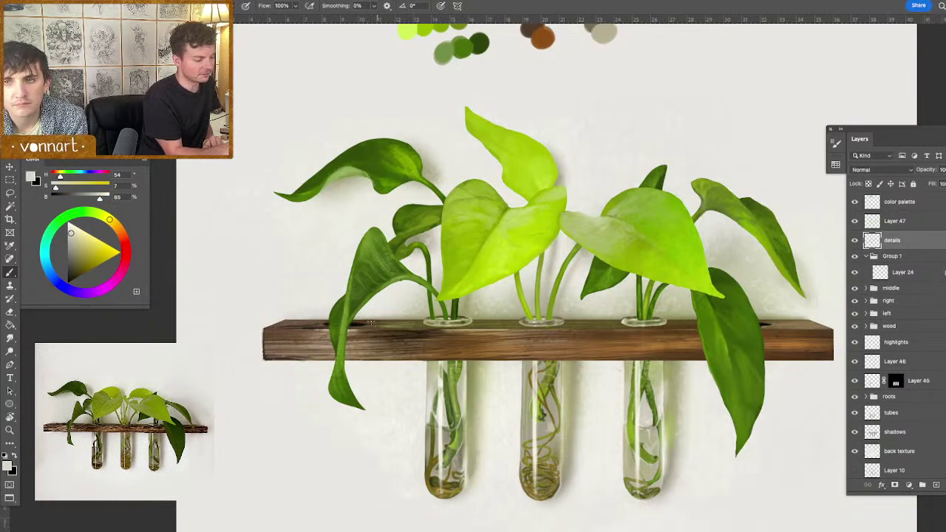
- Refine the shelf's top surface and front ridge around the left tube with sampled olive and dark brown
{"action": "left_click", "coordinate": [370, 326], "text": "alt"}
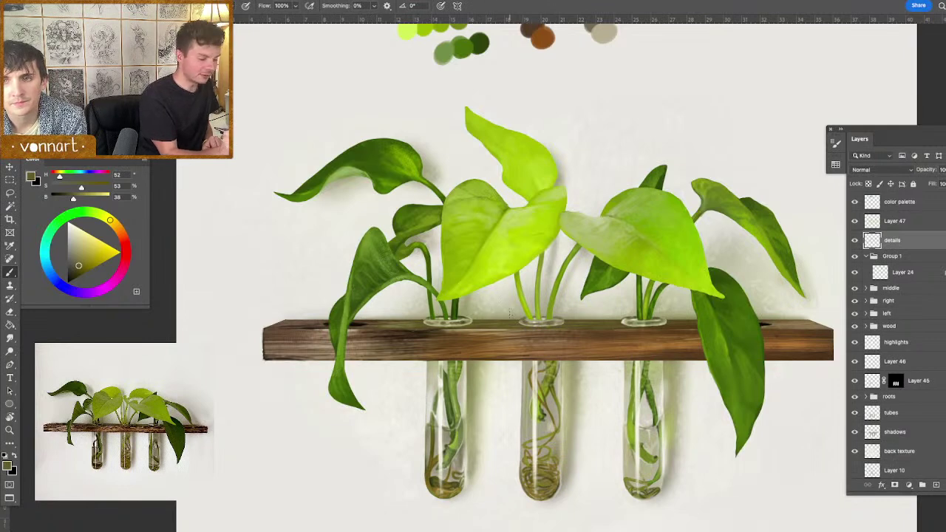
{"action": "left_click", "coordinate": [405, 324], "text": "alt"}
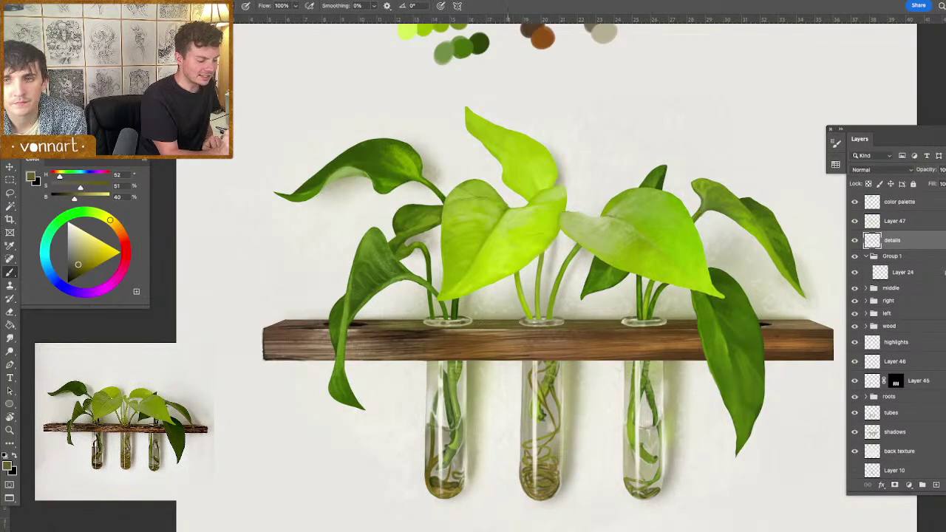
{"action": "left_click", "coordinate": [414, 332], "text": "alt"}
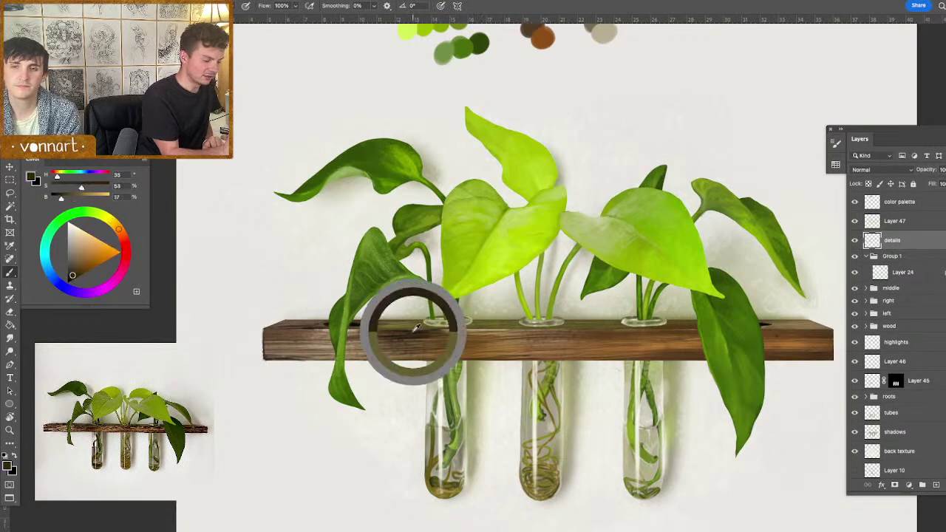
{"action": "left_click_drag", "start_coordinate": [432, 330], "coordinate": [456, 330]}
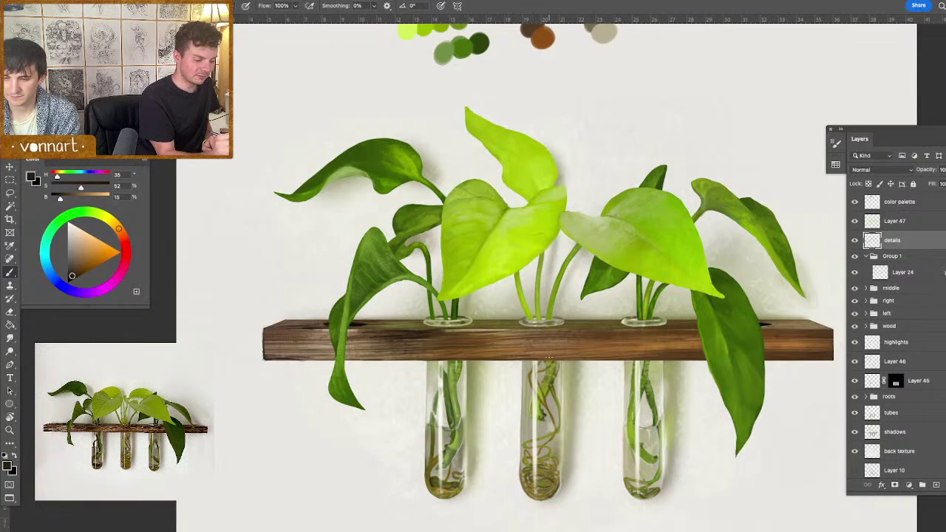
- Add dark brown grain along the shelf's lower front edge from the middle tube to the right end, adjusting the sampled brown
{"action": "left_click_drag", "start_coordinate": [565, 354], "coordinate": [612, 352]}
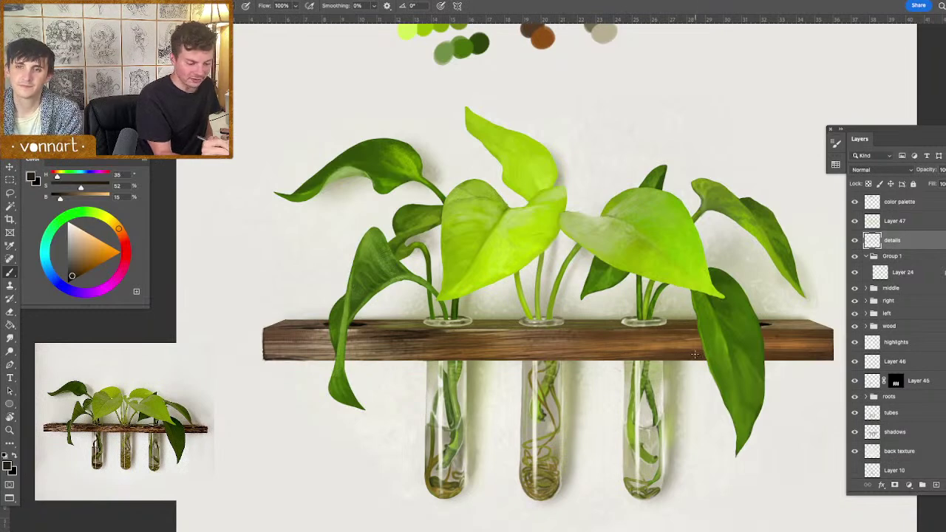
{"action": "left_click", "coordinate": [768, 326], "text": "alt"}
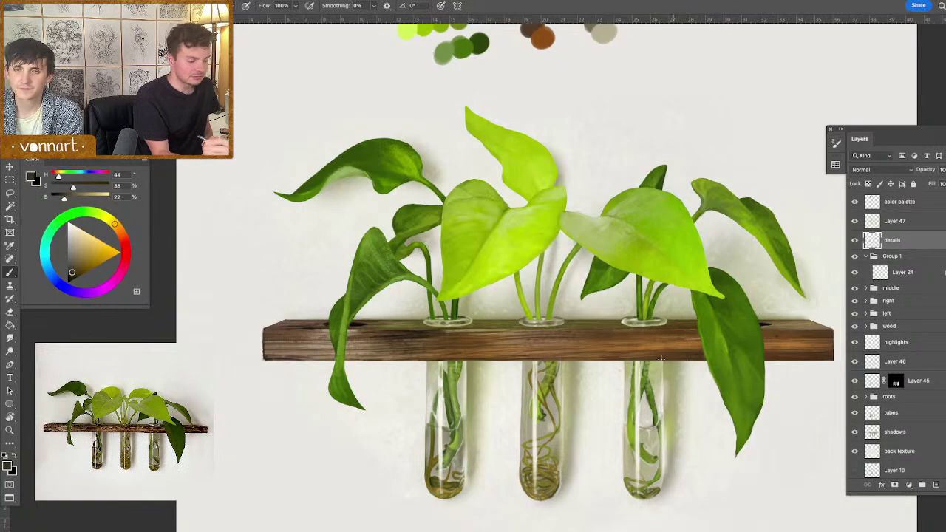
{"action": "left_click_drag", "start_coordinate": [74, 271], "coordinate": [70, 270]}
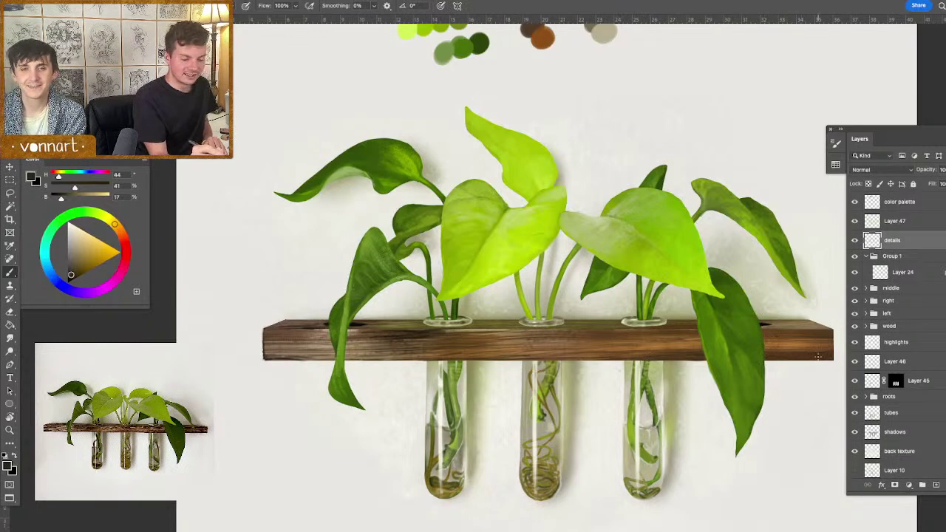
- Trim the shelf's right end with sampled wall off-white and darken the wood grain right of the hanging leaf with dark brown
{"action": "left_click", "coordinate": [835, 358], "text": "alt"}
{"action": "left_click_drag", "start_coordinate": [834, 359], "coordinate": [835, 332]}
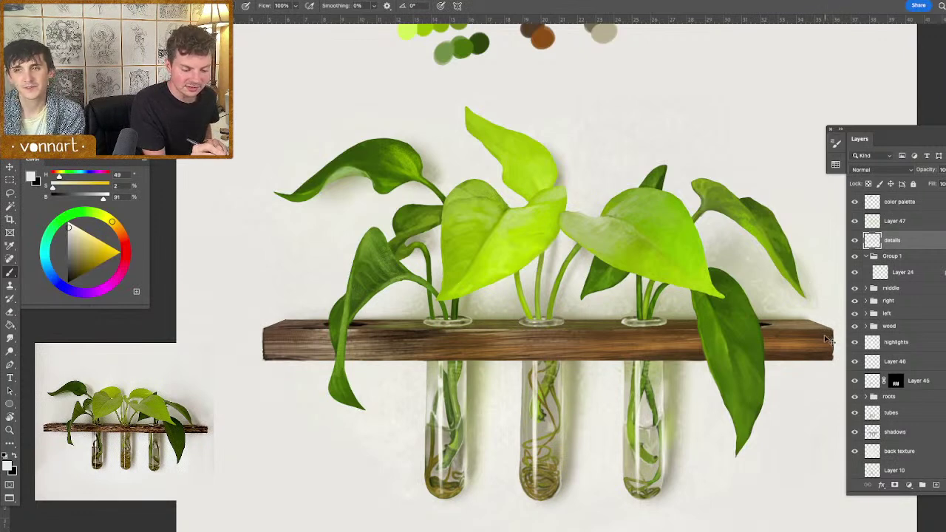
{"action": "left_click", "coordinate": [765, 323], "text": "alt"}
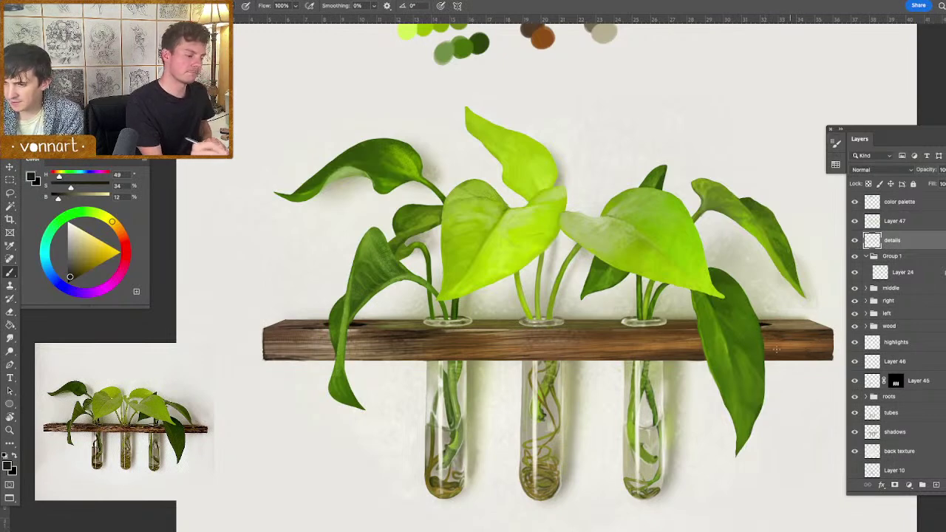
{"action": "key", "text": "ctrl+0"}
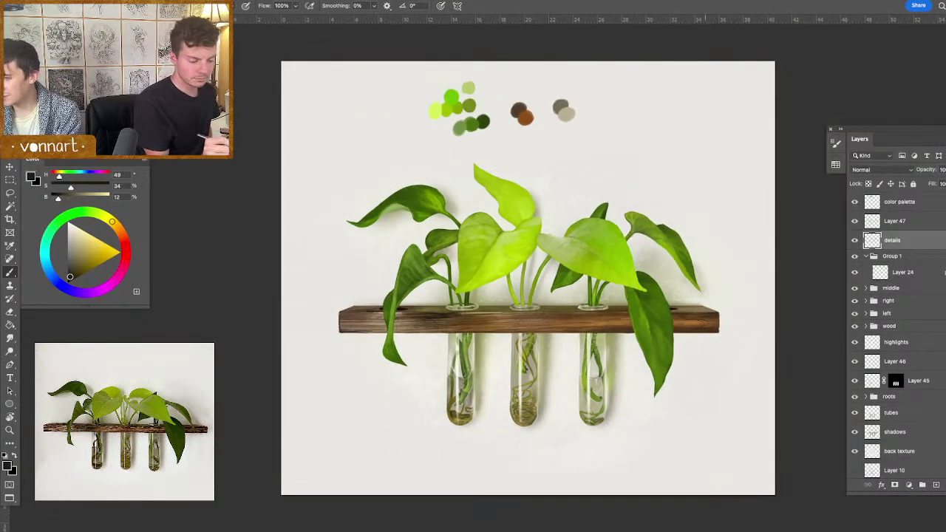
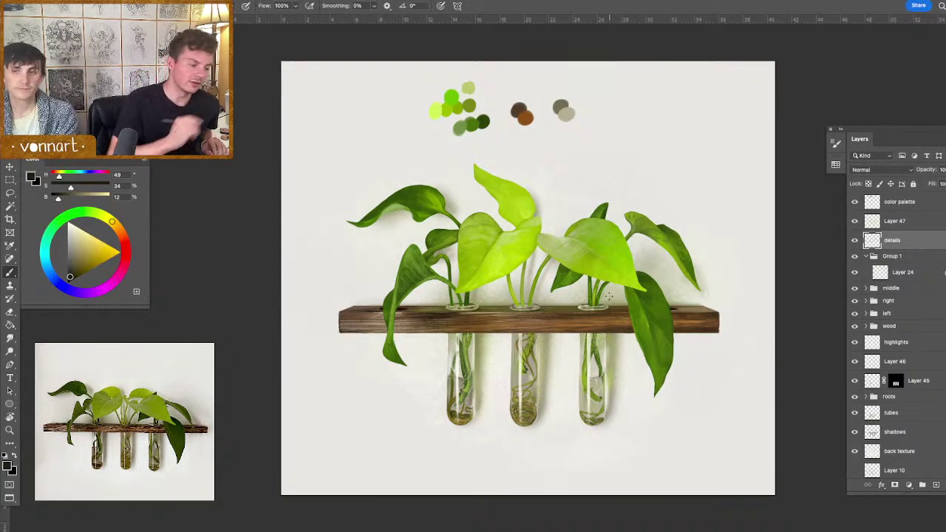
- Touch up the left plant's leaves with sampled mid green and the dark green from the colour palette
{"action": "left_click", "coordinate": [500, 264], "text": "alt"}
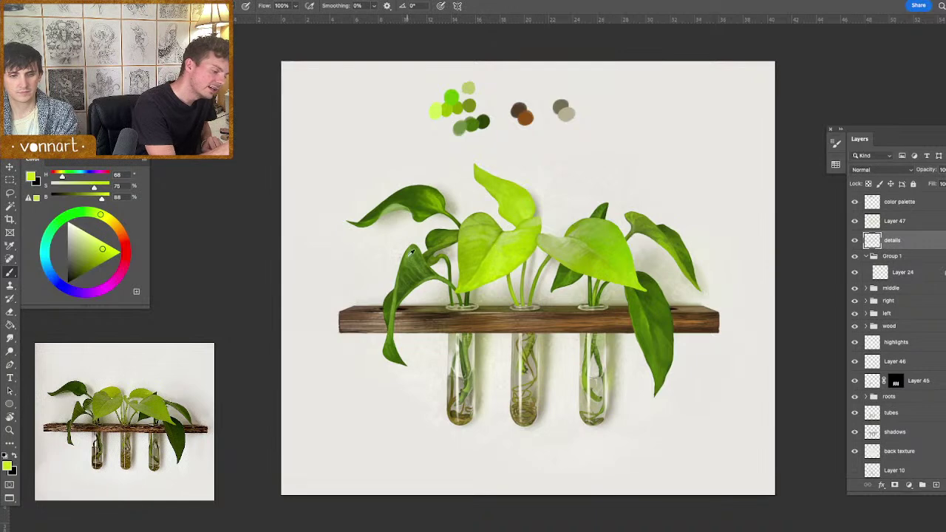
{"action": "left_click", "coordinate": [410, 254], "text": "alt"}
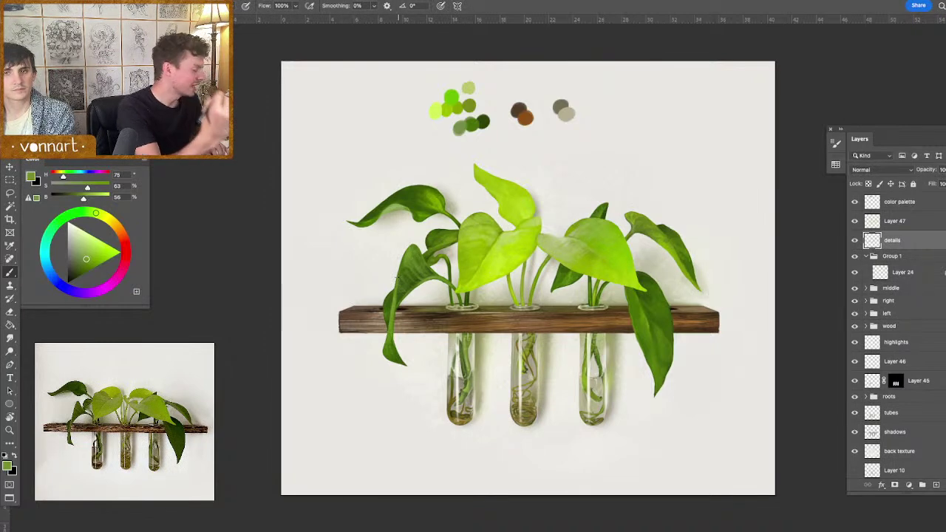
{"action": "left_click", "coordinate": [481, 120], "text": "alt"}
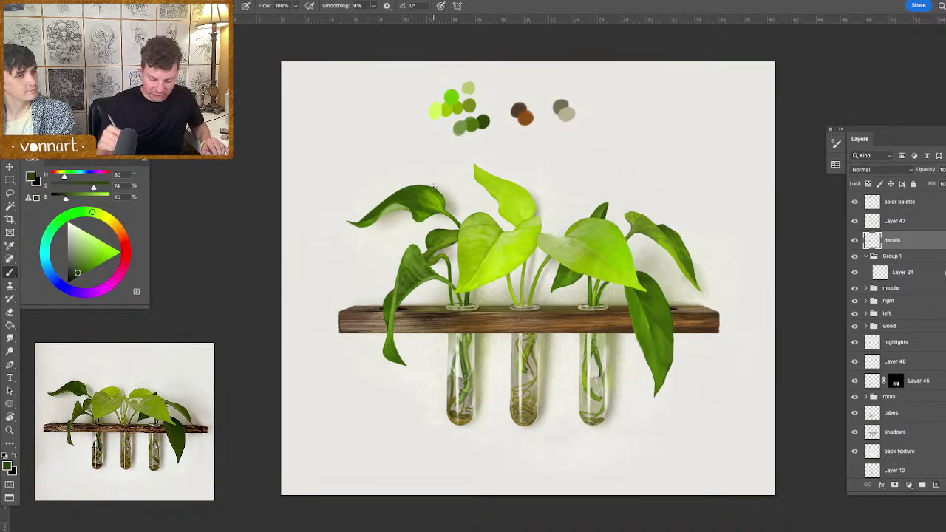
- Refine the edges and surface of the middle plant's leaves with sampled lime greens and wall off-white
{"action": "left_click", "coordinate": [502, 228], "text": "alt"}
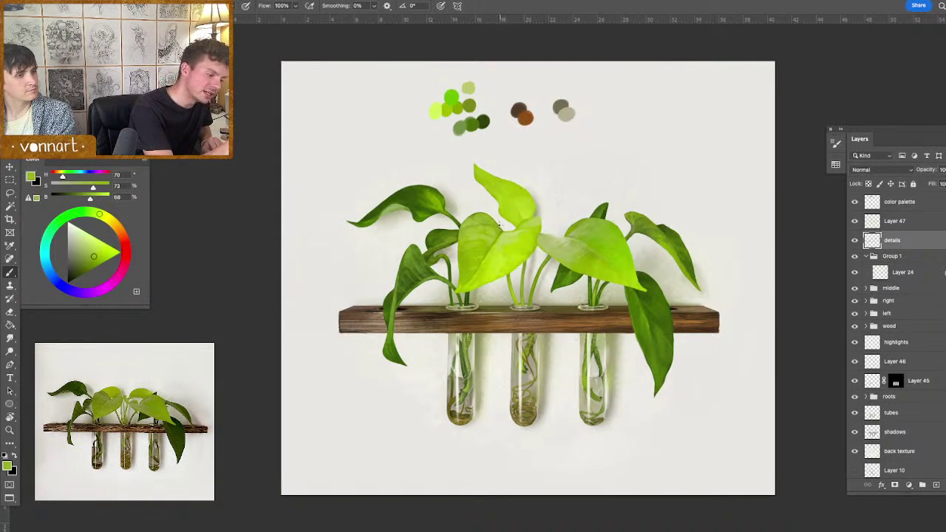
{"action": "left_click", "coordinate": [504, 226], "text": "alt"}
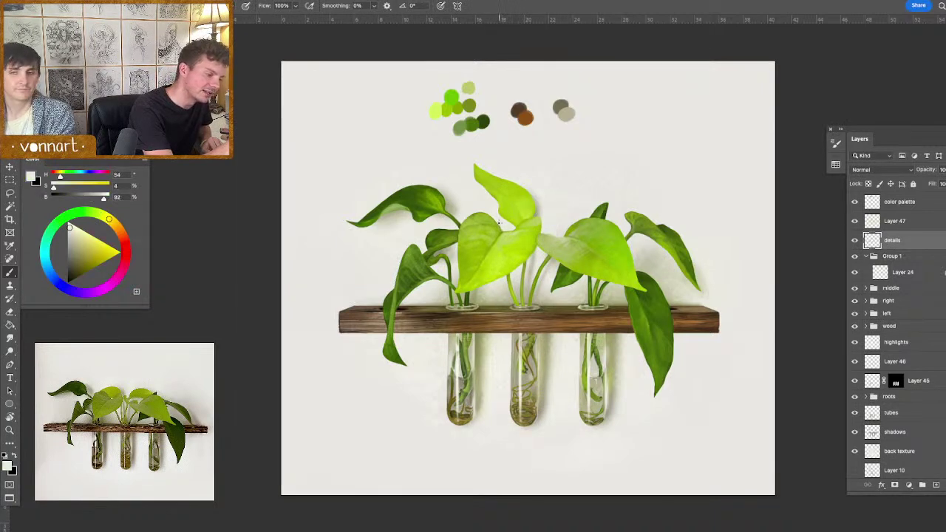
{"action": "left_click", "coordinate": [479, 212], "text": "alt"}
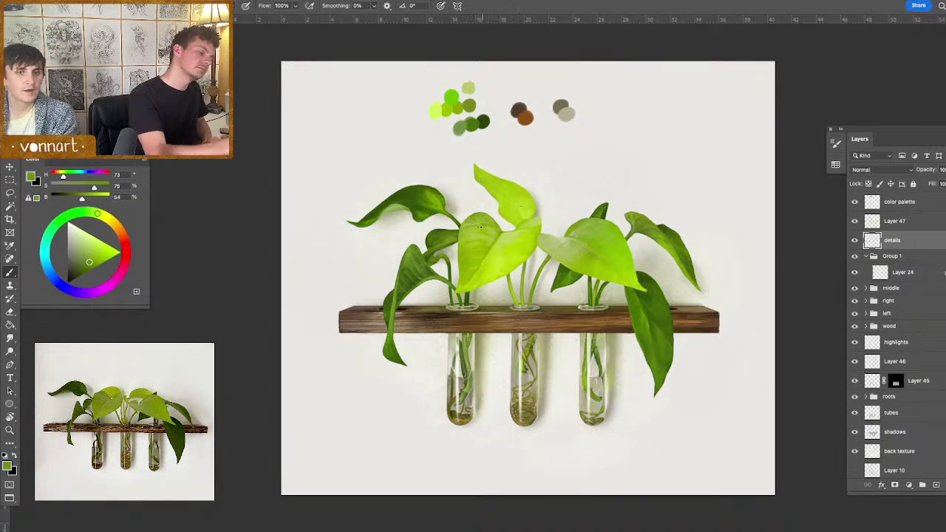
{"action": "left_click", "coordinate": [499, 266], "text": "alt"}
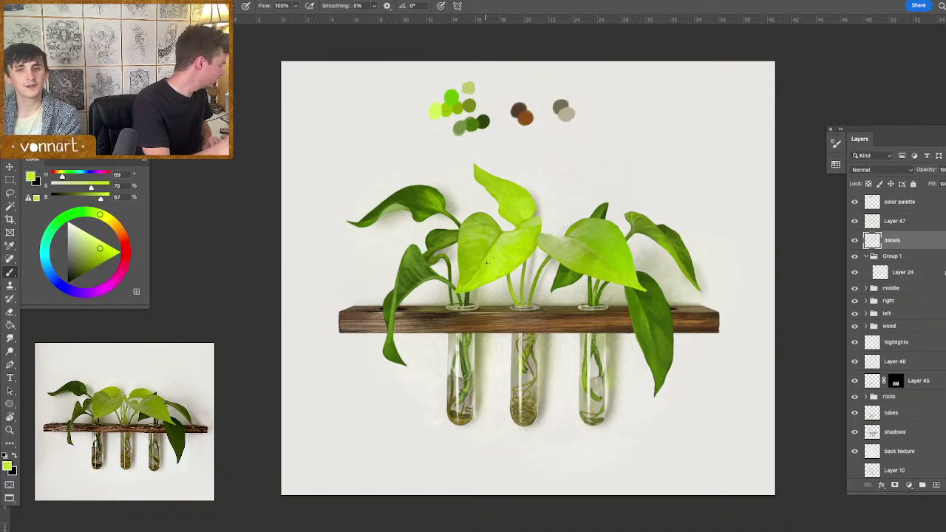
{"action": "left_click_drag", "start_coordinate": [485, 279], "coordinate": [519, 265]}
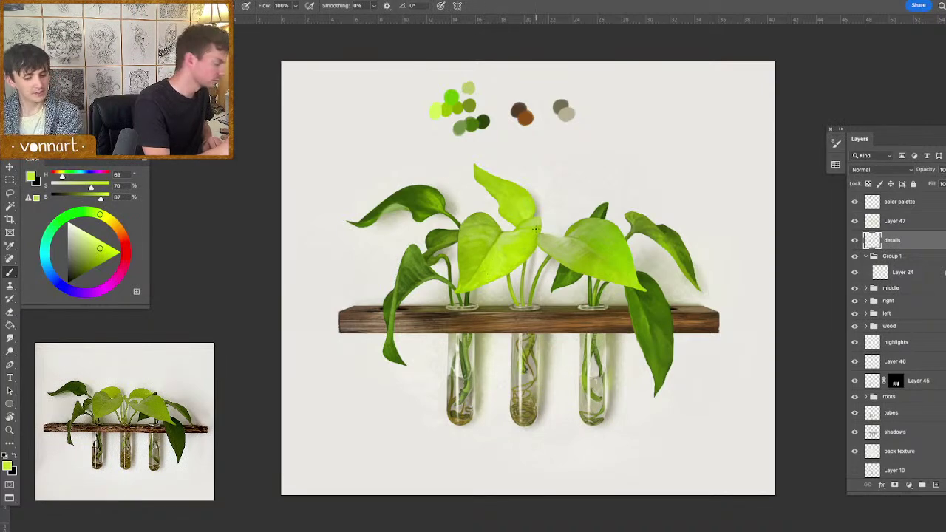
{"action": "left_click", "coordinate": [540, 221], "text": "alt"}
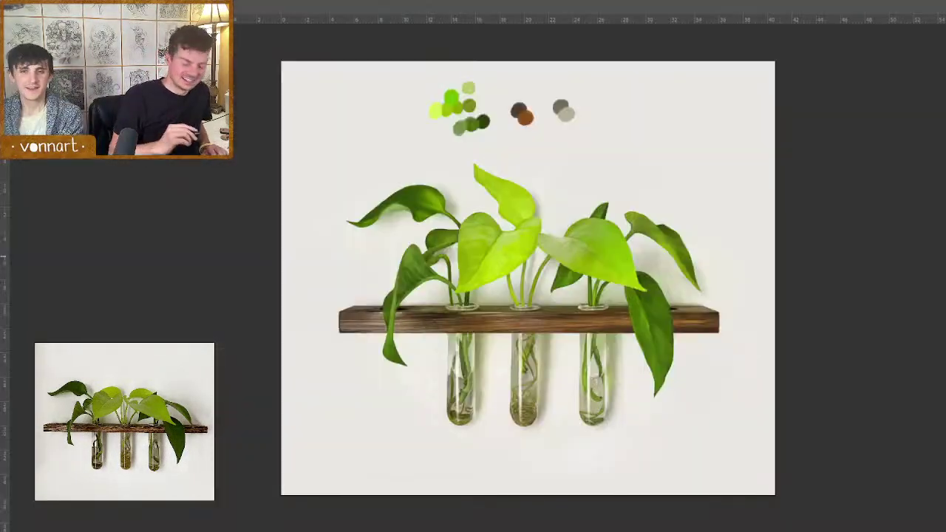
- Refine the right plant's large pale leaf and its boundary with the middle leaf using sampled dark and pale greens
{"action": "key", "text": "Tab"}
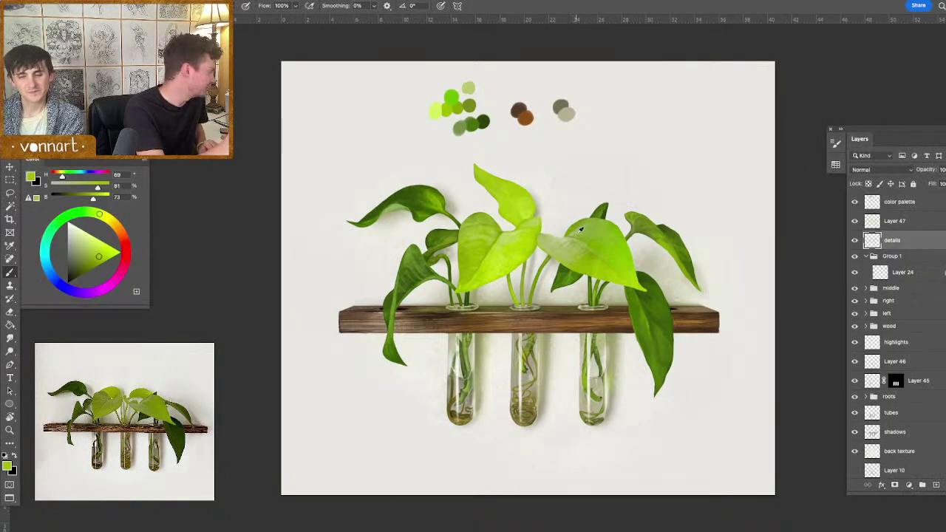
{"action": "left_click", "coordinate": [570, 262], "text": "alt"}
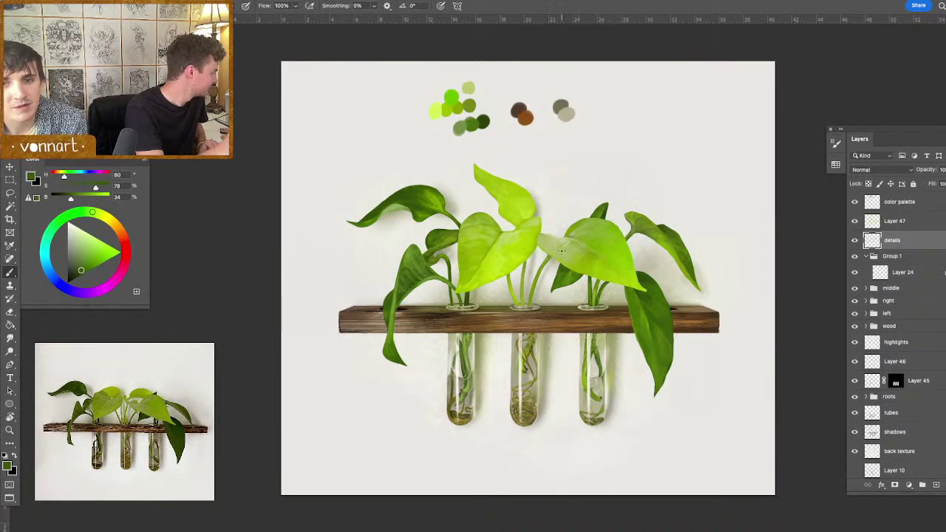
{"action": "left_click", "coordinate": [550, 235], "text": "alt"}
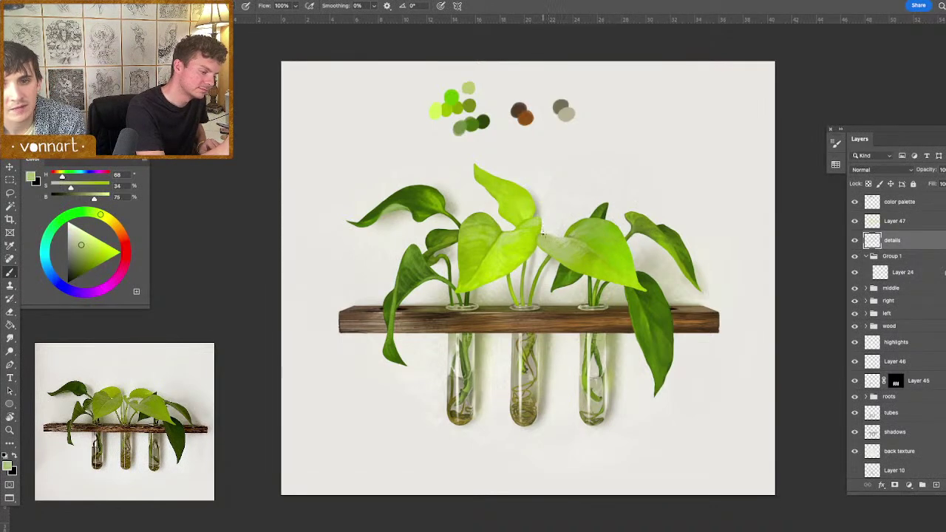
{"action": "left_click", "coordinate": [540, 216], "text": "alt"}
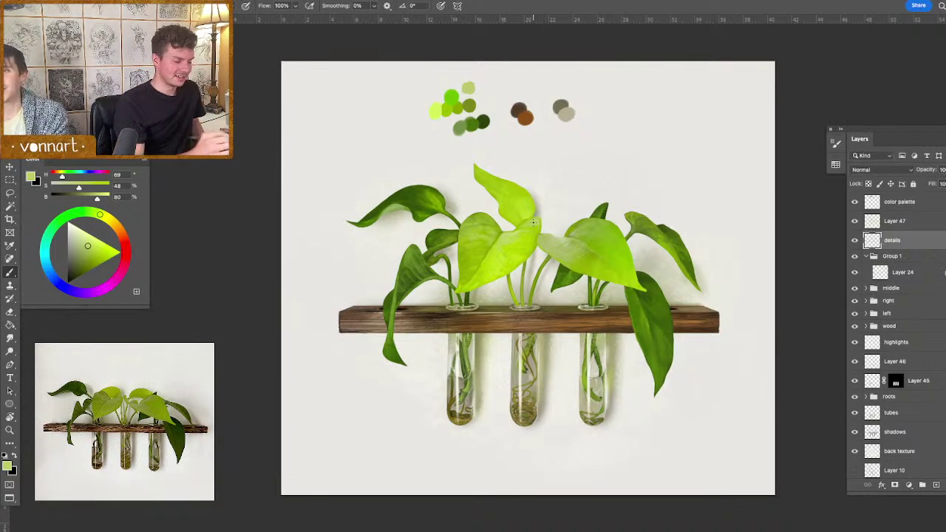
- Touch up the glass test tubes with a sampled and darkened grey-green and the sampled off-white highlight
{"action": "left_click", "coordinate": [613, 338], "text": "alt"}
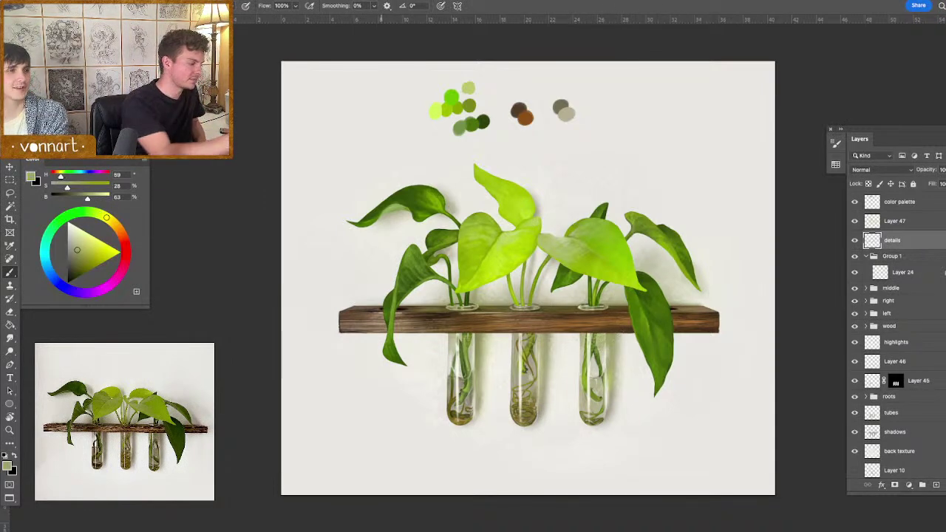
{"action": "left_click_drag", "start_coordinate": [74, 251], "coordinate": [75, 258]}
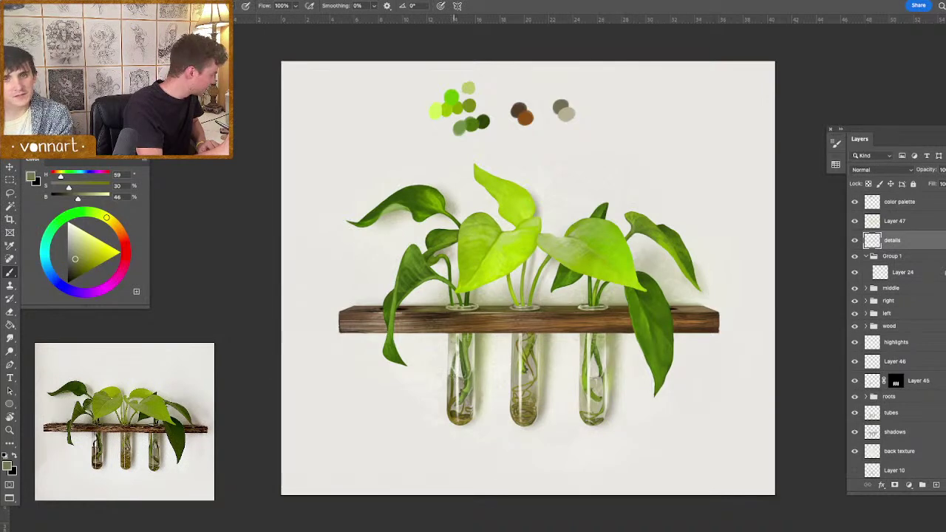
{"action": "left_click", "coordinate": [454, 369], "text": "alt"}
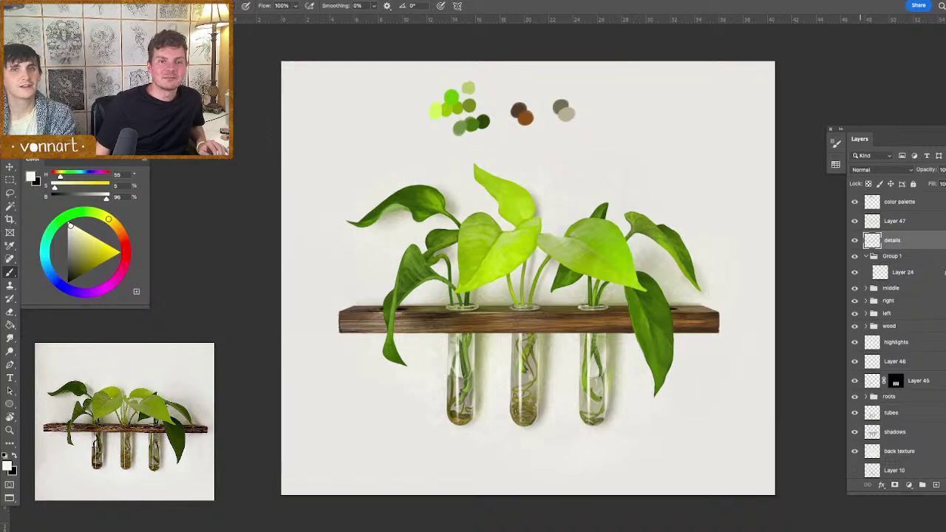
{"action": "key", "text": "Tab"}
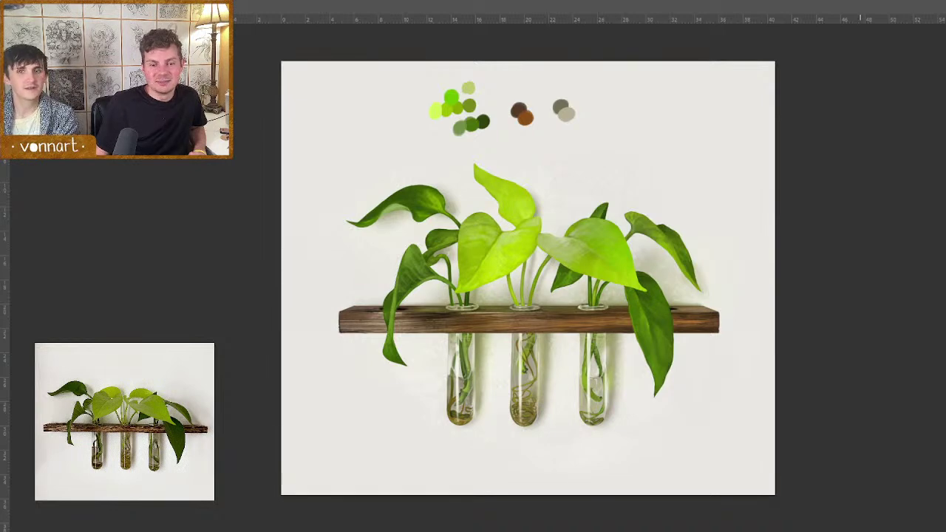
{"action": "key", "text": "Tab"}
- Paste the painterly mole concept image over the painting, enlarge and reposition it, and delete it
{"action": "key", "text": "ctrl+v"}
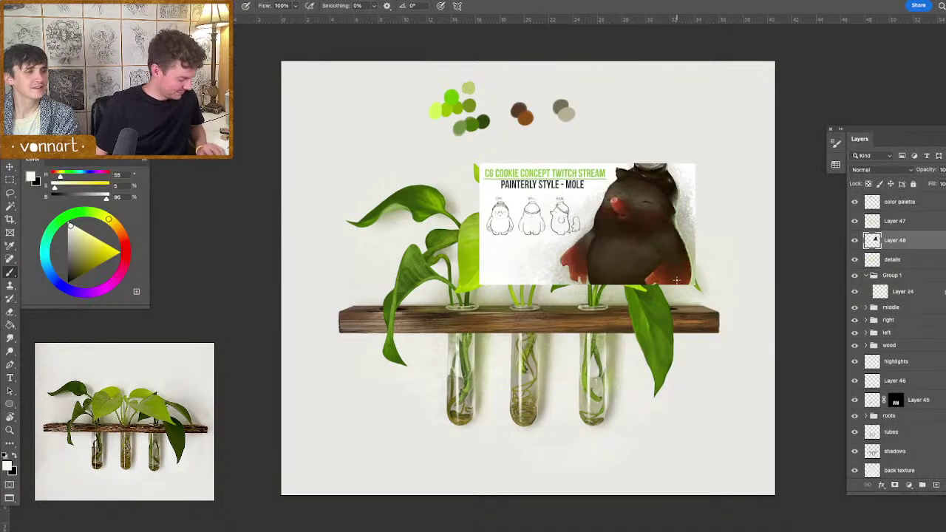
{"action": "key", "text": "ctrl+t"}
{"action": "left_click_drag", "start_coordinate": [695, 284], "coordinate": [838, 411]}
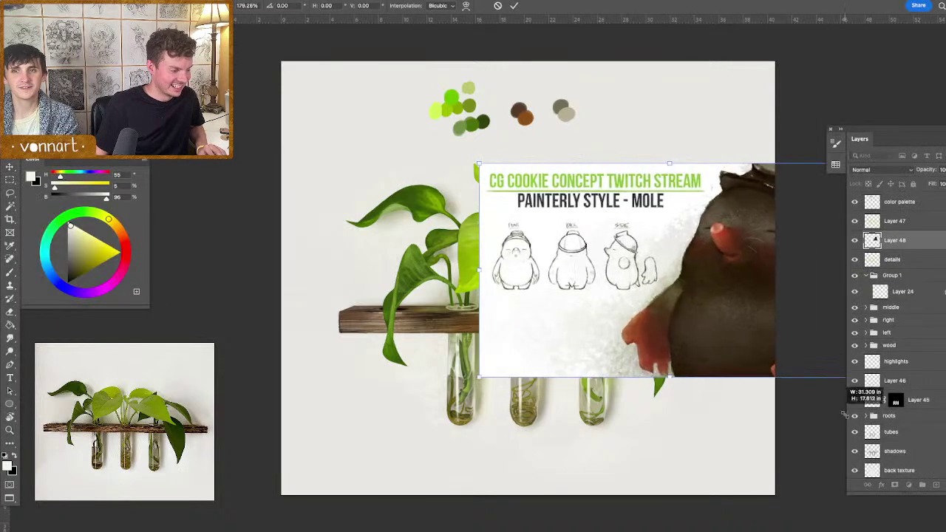
{"action": "left_click_drag", "start_coordinate": [723, 304], "coordinate": [515, 332]}
{"action": "key", "text": "Return"}
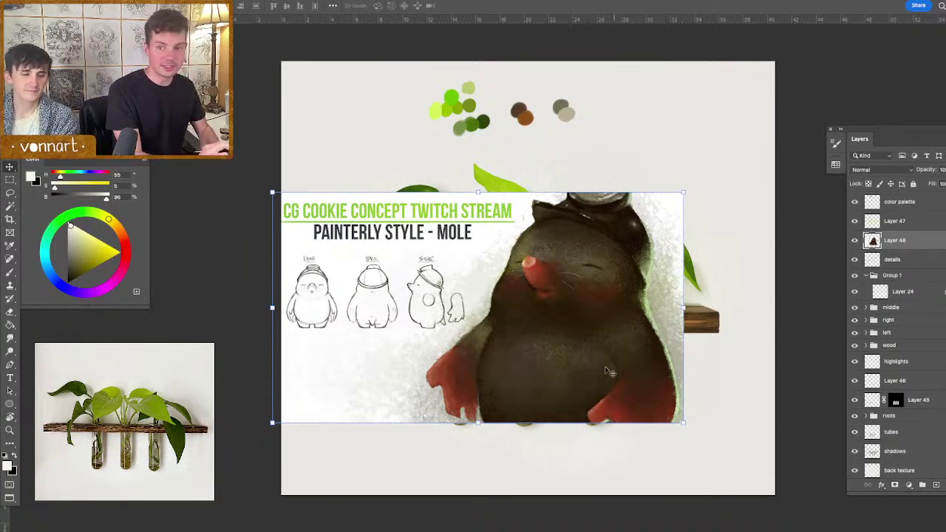
{"action": "key", "text": "BackSpace"}
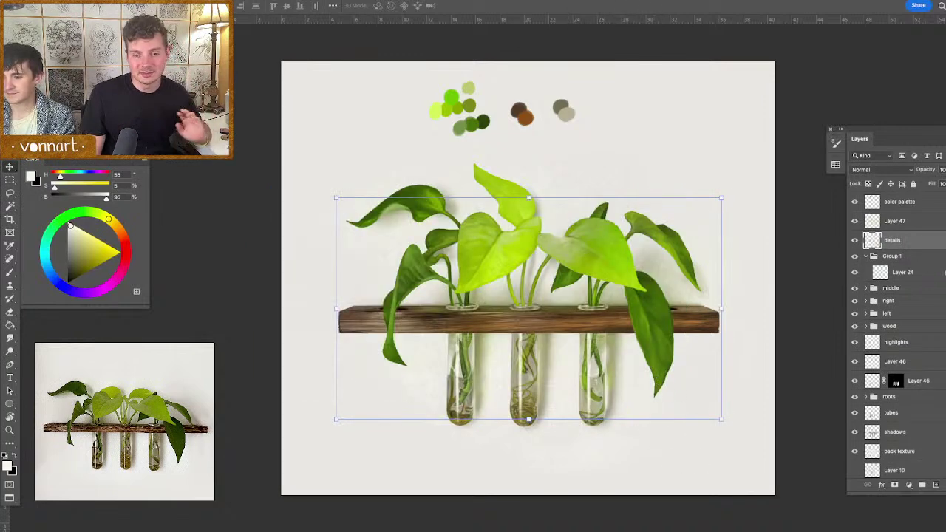
- Extend the pointed tip of the right plant's outermost leaf with sampled mid green and trim it with the eraser
{"action": "key", "text": "Tab"}
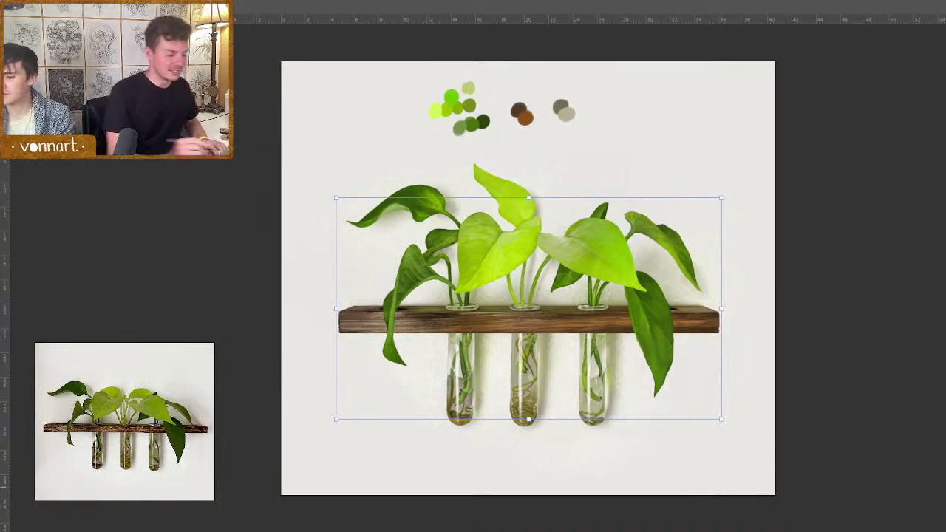
{"action": "key", "text": "Tab"}
{"action": "key", "text": "Return"}
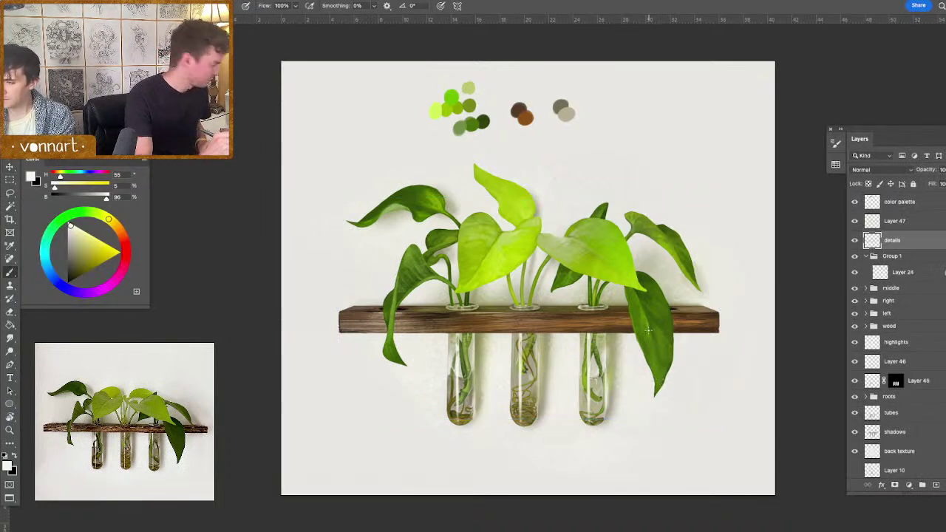
{"action": "left_click", "coordinate": [652, 326], "text": "alt"}
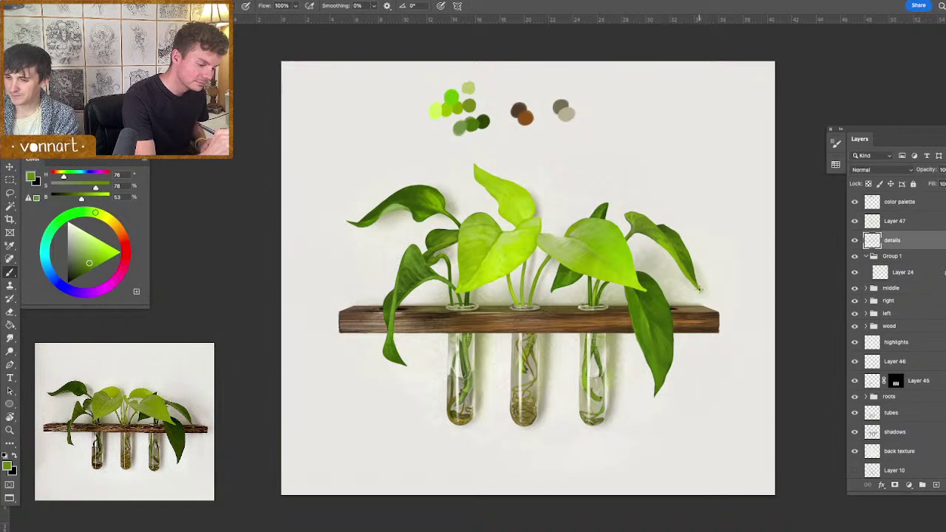
{"action": "key", "text": "e"}
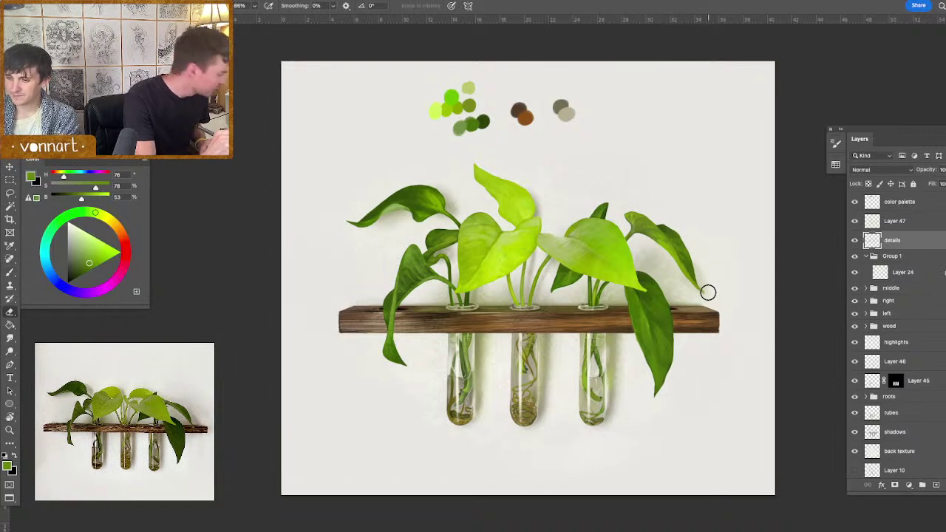
{"action": "key", "text": "b"}
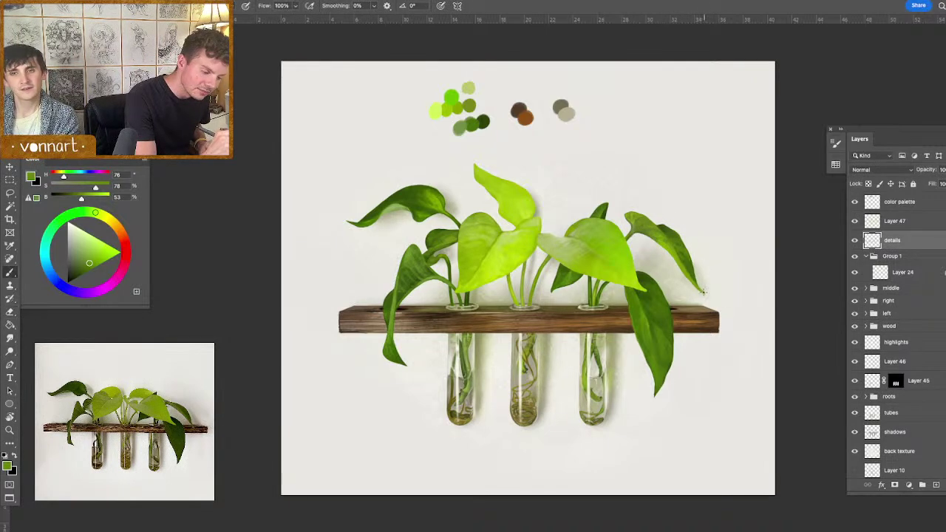
{"action": "key", "text": "e"}
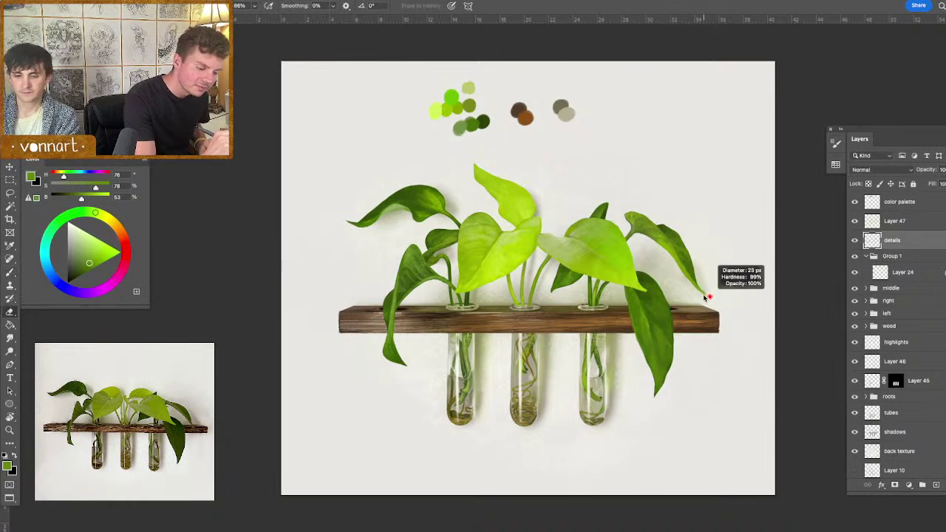
{"action": "key", "text": "b"}
- Blend the wall and shadow around the outermost right leaf's tip with sampled off-white wall tones
{"action": "left_click", "coordinate": [703, 288], "text": "alt"}
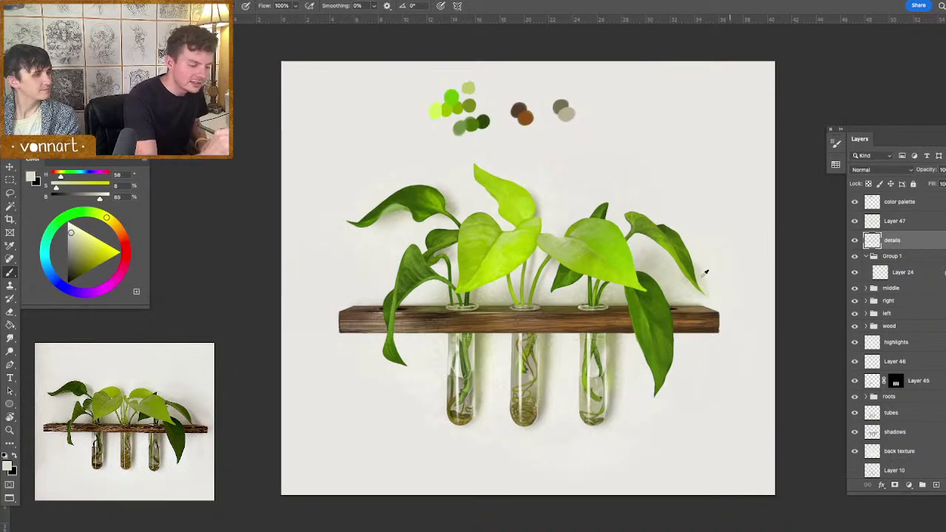
{"action": "left_click", "coordinate": [701, 285], "text": "alt"}
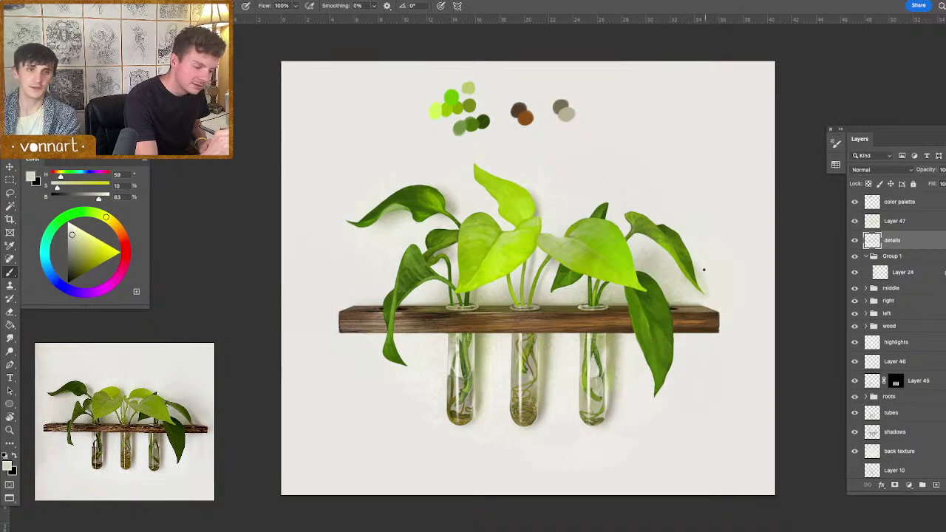
{"action": "left_click", "coordinate": [719, 268], "text": "alt"}
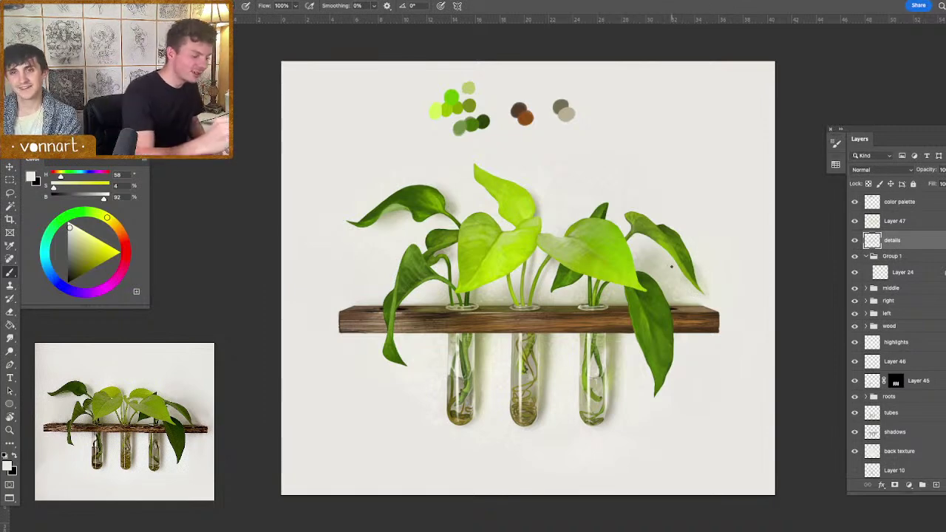
- Refine the large pale right leaf and the junction of the middle leaves with sampled greens and wall off-white
{"action": "left_click", "coordinate": [571, 236], "text": "alt"}
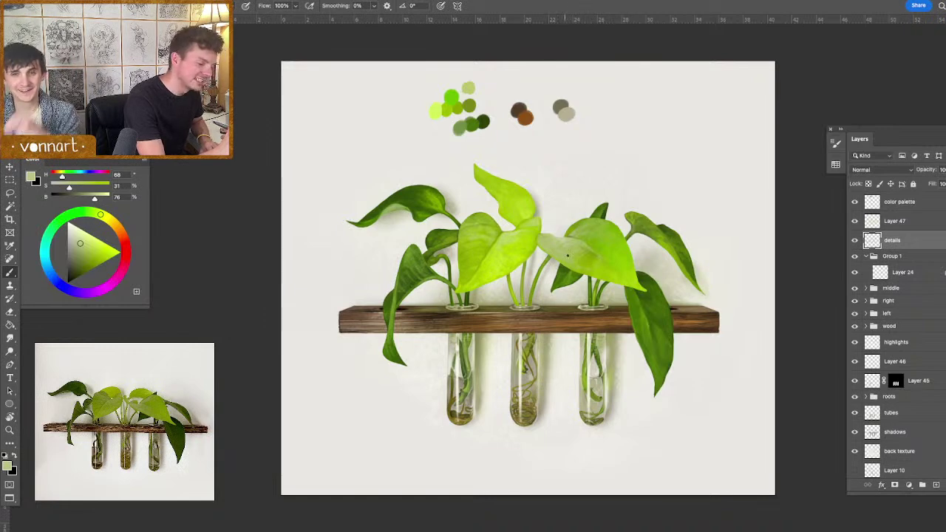
{"action": "left_click", "coordinate": [558, 212], "text": "alt"}
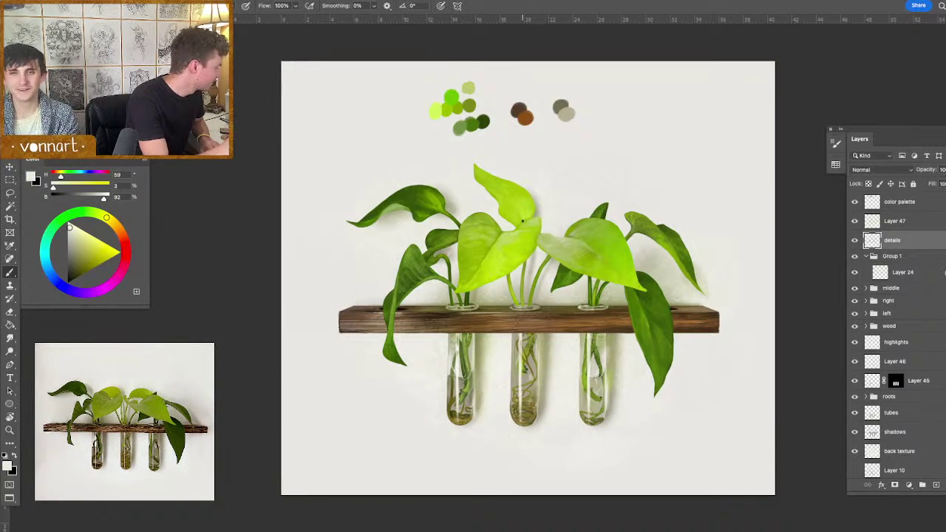
{"action": "left_click", "coordinate": [525, 217], "text": "alt"}
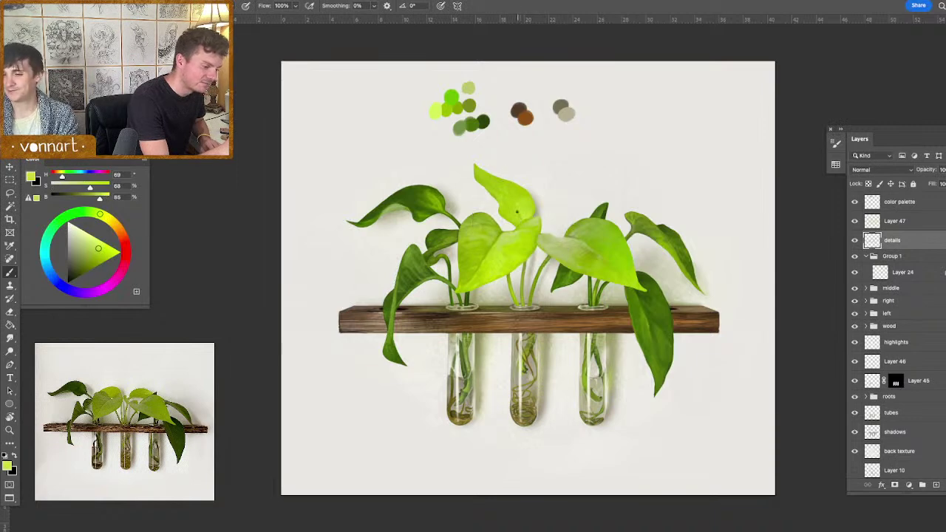
{"action": "left_click", "coordinate": [588, 219], "text": "alt"}
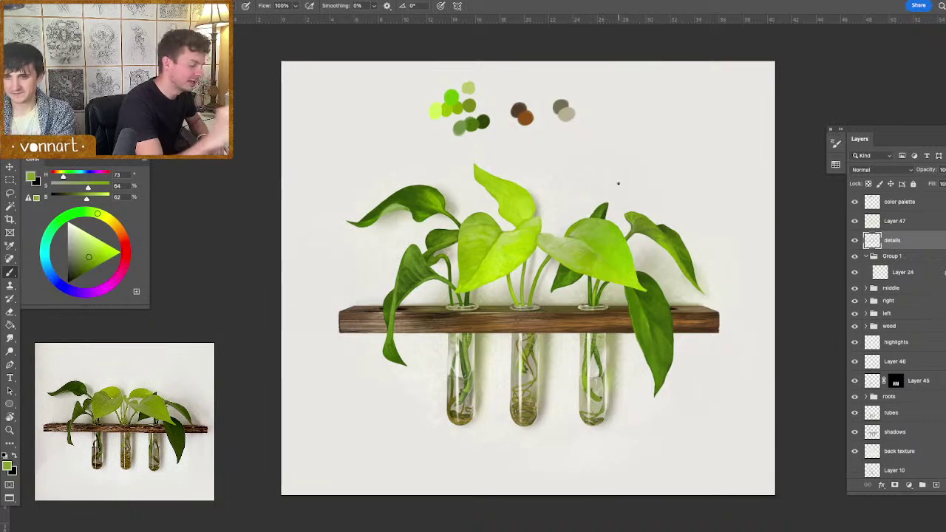
- Sample the off-white wall tone and set the soft round brush to 17 px with 3% hardness
{"action": "left_click", "coordinate": [563, 164], "text": "alt"}
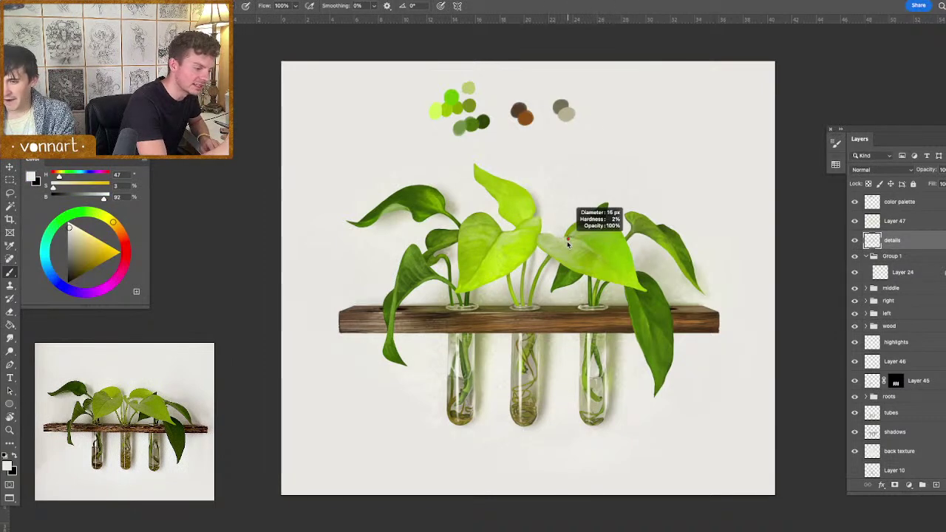
{"action": "left_click_drag", "start_coordinate": [566, 240], "coordinate": [565, 240]}
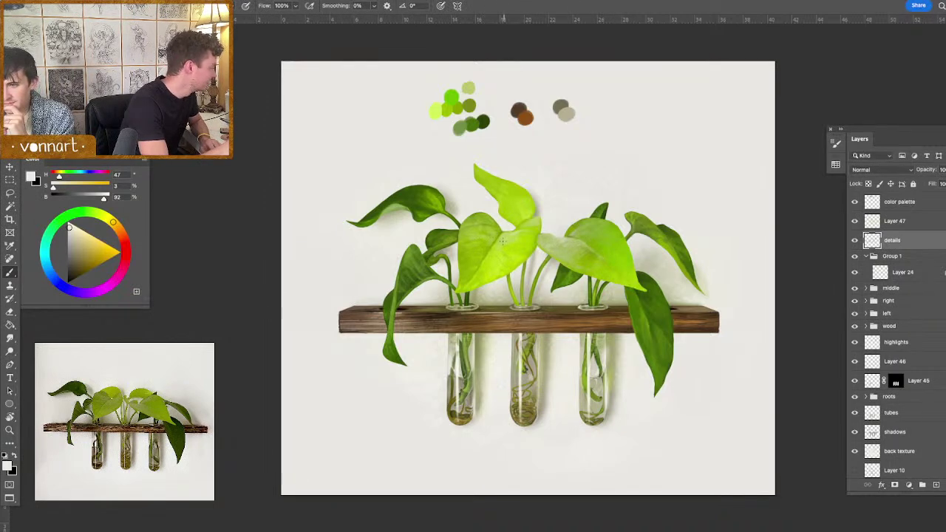
{"action": "left_click_drag", "start_coordinate": [504, 242], "coordinate": [501, 241]}
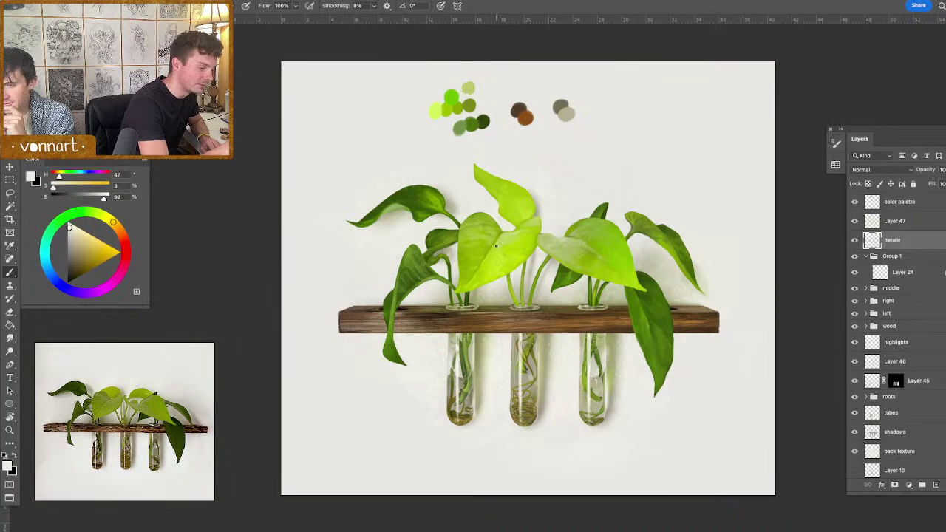
- Test the June2017 braid brush with sampled muted green in long curving strokes across the painting, undoing each stroke
{"action": "right_click", "coordinate": [665, 322]}
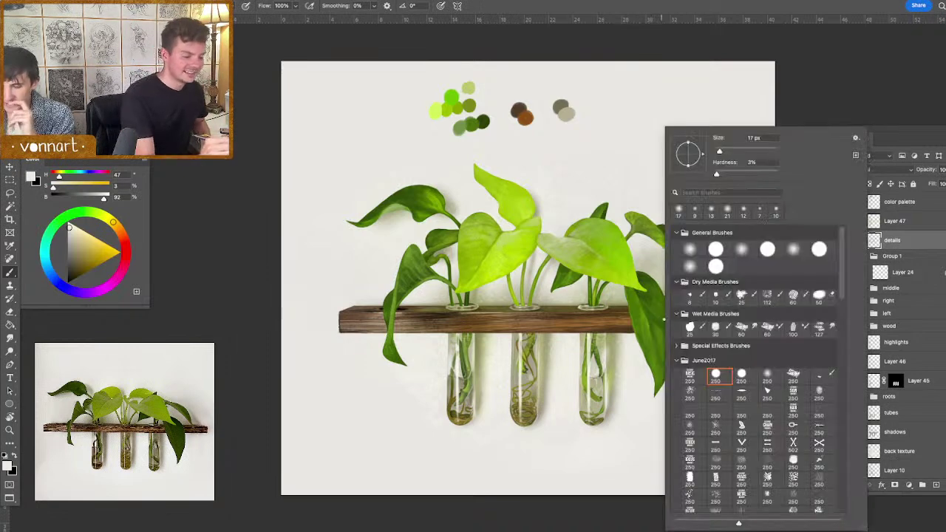
{"action": "scroll", "coordinate": [841, 305], "scroll_direction": "down", "scroll_amount": 1}
{"action": "scroll", "coordinate": [841, 306], "scroll_direction": "down", "scroll_amount": 3}
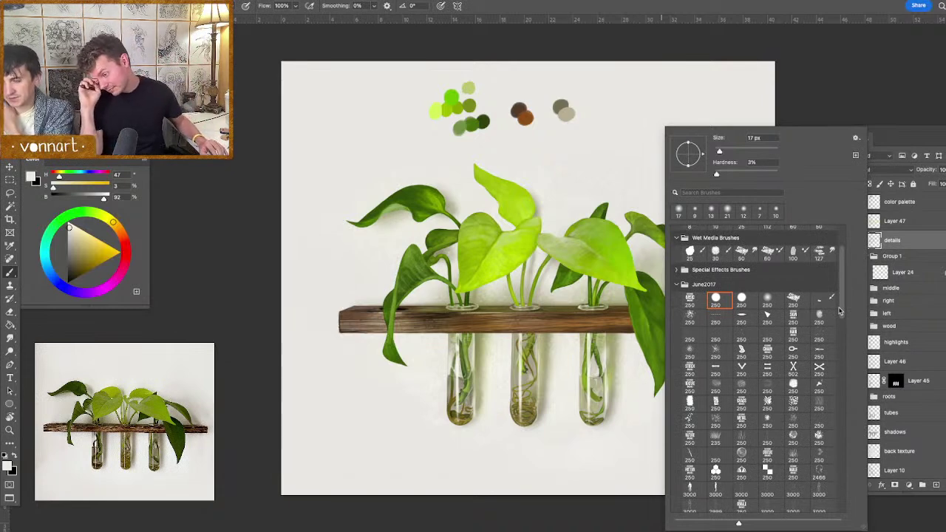
{"action": "left_click", "coordinate": [741, 348]}
{"action": "left_click", "coordinate": [624, 219], "text": "alt"}
{"action": "left_click", "coordinate": [614, 213], "text": "alt"}
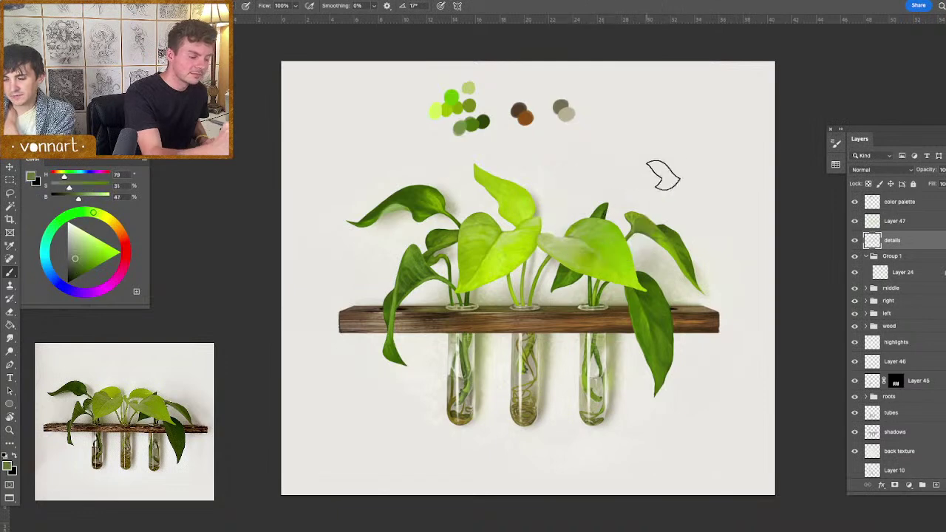
{"action": "mouse_move", "coordinate": [718, 74]}
{"action": "left_mouse_down"}
{"action": "mouse_move", "coordinate": [728, 159]}
{"action": "mouse_move", "coordinate": [720, 338]}
{"action": "mouse_move", "coordinate": [494, 401]}
{"action": "mouse_move", "coordinate": [306, 475]}
{"action": "mouse_move", "coordinate": [590, 451]}
{"action": "mouse_move", "coordinate": [766, 484]}
{"action": "left_mouse_up"}
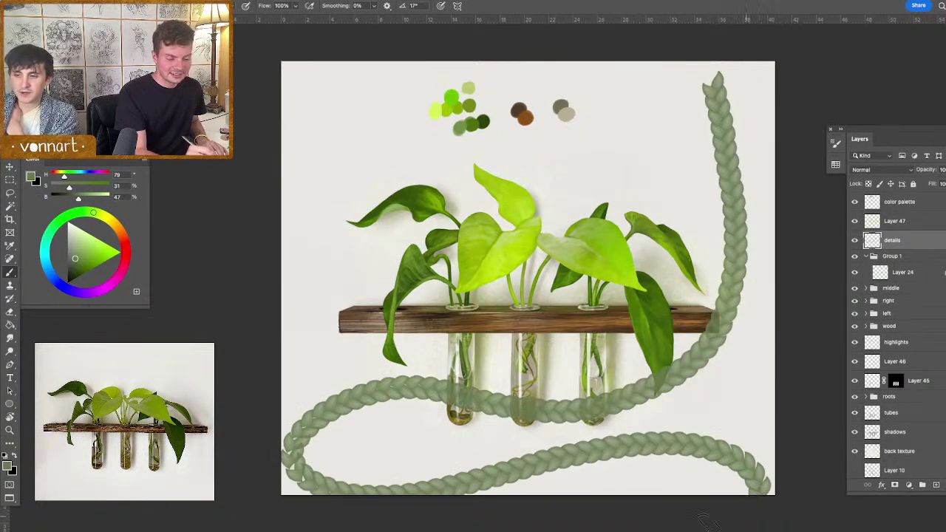
{"action": "key", "text": "ctrl+z"}
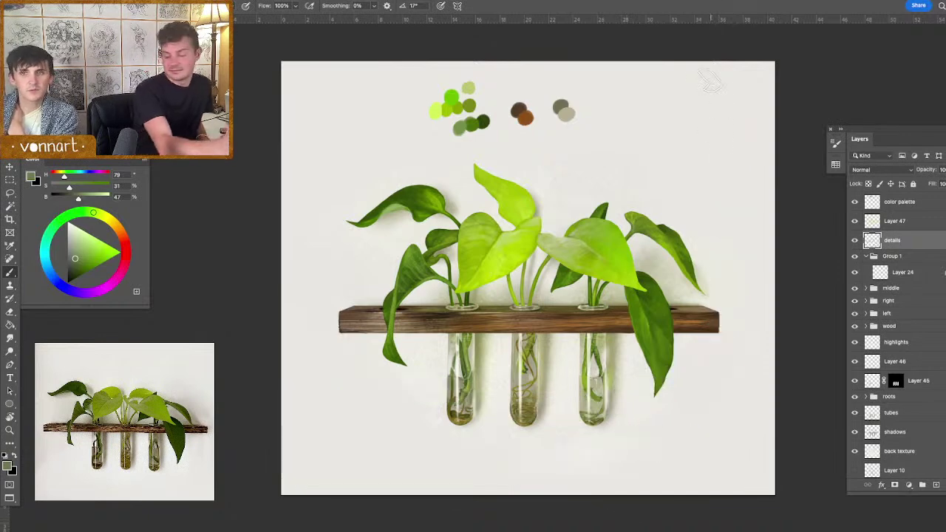
{"action": "mouse_move", "coordinate": [728, 68]}
{"action": "left_mouse_down"}
{"action": "mouse_move", "coordinate": [408, 280]}
{"action": "mouse_move", "coordinate": [371, 407]}
{"action": "mouse_move", "coordinate": [525, 435]}
{"action": "mouse_move", "coordinate": [681, 334]}
{"action": "mouse_move", "coordinate": [819, 348]}
{"action": "left_mouse_up"}
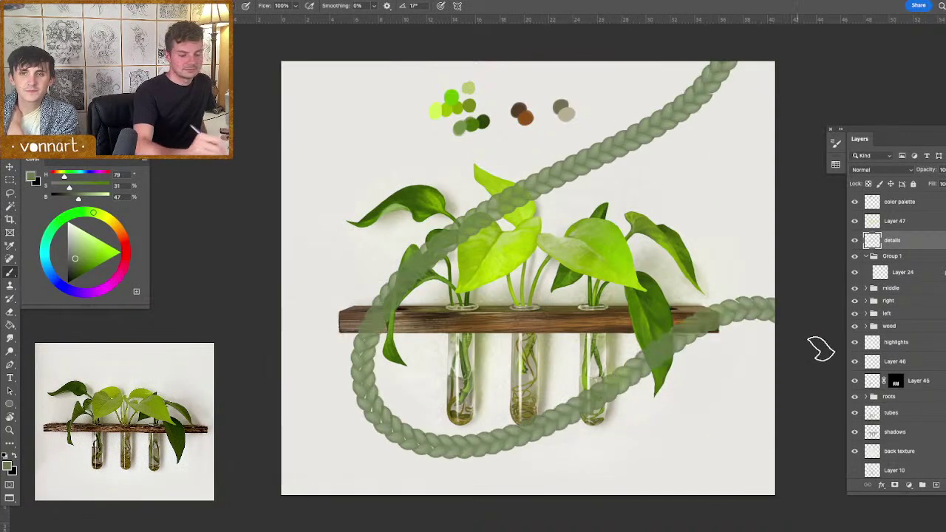
{"action": "key", "text": "ctrl+z"}
- Test the June2017 link-shaped and thin line brushes at 250 px with one green stroke each, undoing both
{"action": "right_click", "coordinate": [739, 467]}
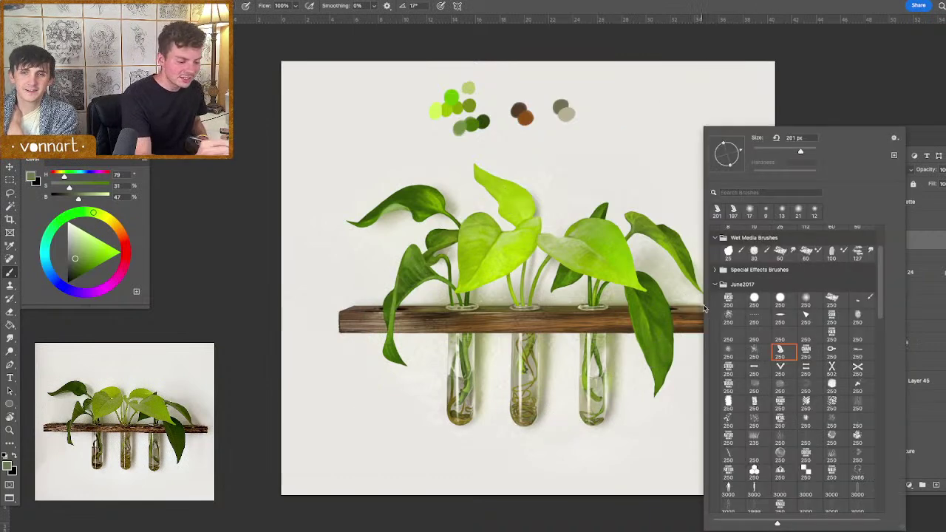
{"action": "left_click", "coordinate": [831, 348]}
{"action": "mouse_move", "coordinate": [617, 116]}
{"action": "left_mouse_down"}
{"action": "mouse_move", "coordinate": [690, 159]}
{"action": "mouse_move", "coordinate": [720, 312]}
{"action": "mouse_move", "coordinate": [673, 435]}
{"action": "mouse_move", "coordinate": [497, 439]}
{"action": "mouse_move", "coordinate": [477, 293]}
{"action": "mouse_move", "coordinate": [661, 266]}
{"action": "left_mouse_up"}
{"action": "key", "text": "ctrl+z"}
{"action": "right_click", "coordinate": [735, 318]}
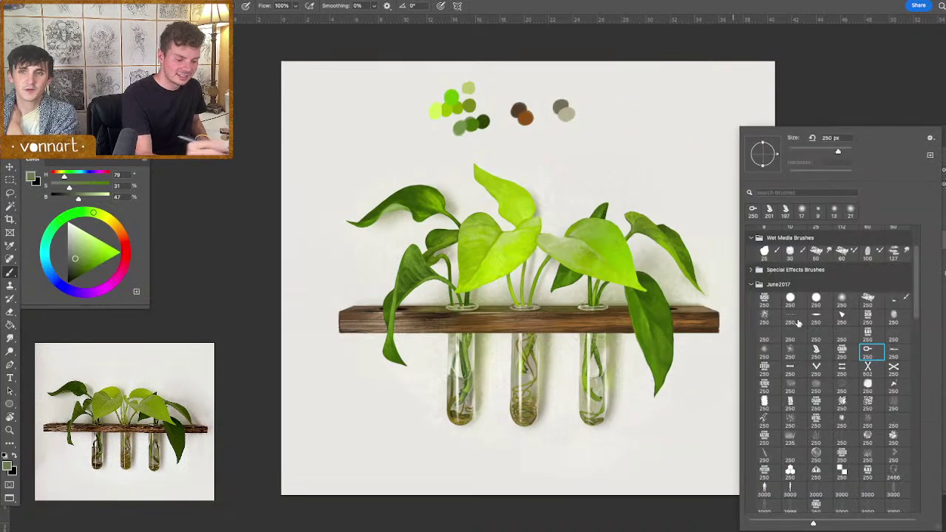
{"action": "left_click", "coordinate": [896, 353]}
{"action": "mouse_move", "coordinate": [630, 99]}
{"action": "left_mouse_down"}
{"action": "mouse_move", "coordinate": [757, 277]}
{"action": "mouse_move", "coordinate": [494, 440]}
{"action": "mouse_move", "coordinate": [224, 397]}
{"action": "left_mouse_up"}
{"action": "key", "text": "ctrl+z"}
- Test the 250 px cross-stitch brush across the canvas in green and in brown sampled from the shelf, undoing both strokes
{"action": "right_click", "coordinate": [714, 376]}
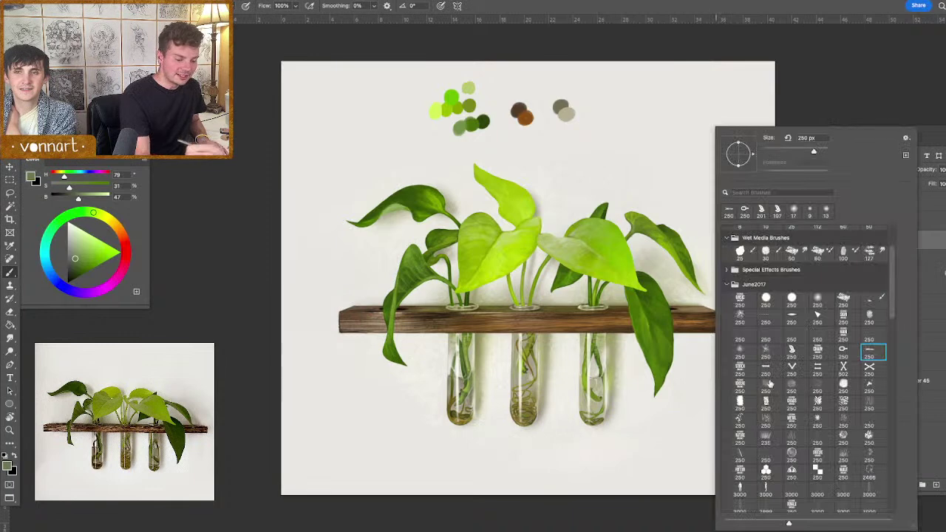
{"action": "left_click", "coordinate": [870, 366]}
{"action": "mouse_move", "coordinate": [622, 78]}
{"action": "left_mouse_down"}
{"action": "mouse_move", "coordinate": [706, 322]}
{"action": "mouse_move", "coordinate": [545, 448]}
{"action": "mouse_move", "coordinate": [345, 240]}
{"action": "left_mouse_up"}
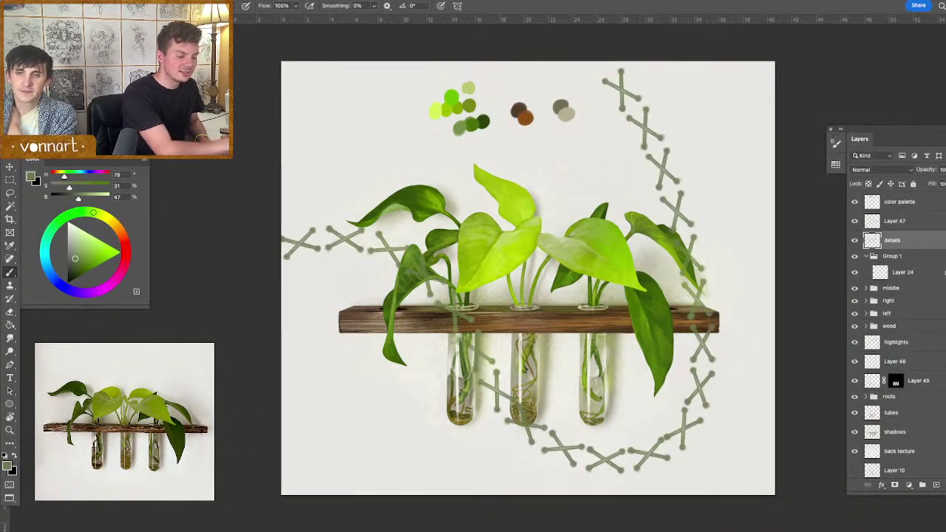
{"action": "key", "text": "ctrl+z"}
{"action": "left_click", "coordinate": [540, 316], "text": "alt"}
{"action": "mouse_move", "coordinate": [662, 90]}
{"action": "left_mouse_down"}
{"action": "mouse_move", "coordinate": [708, 269]}
{"action": "mouse_move", "coordinate": [304, 468]}
{"action": "left_mouse_up"}
{"action": "key", "text": "ctrl+z"}
- Test the 250 px honeycomb brush in brown, including a vertical strip over the shelf's right end, and undo the strokes
{"action": "right_click", "coordinate": [717, 407]}
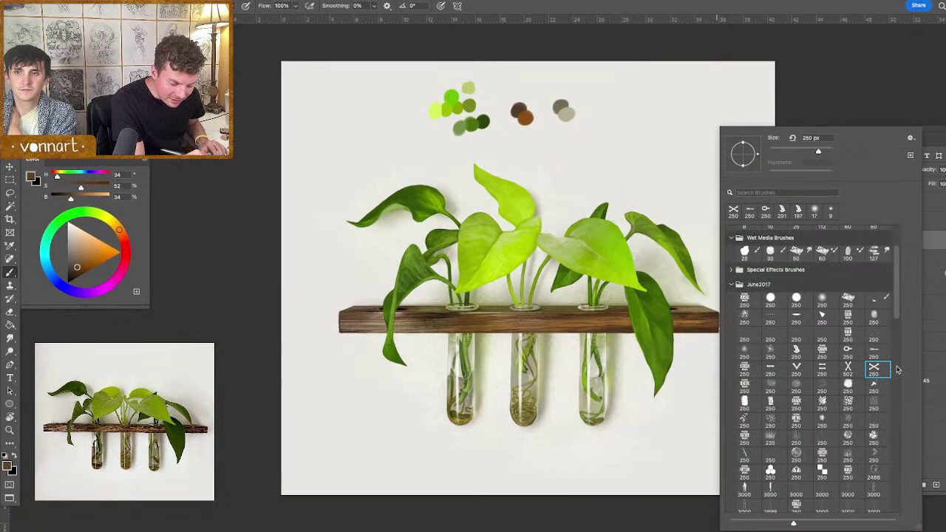
{"action": "left_click", "coordinate": [772, 472]}
{"action": "mouse_move", "coordinate": [640, 131]}
{"action": "left_mouse_down"}
{"action": "mouse_move", "coordinate": [699, 222]}
{"action": "mouse_move", "coordinate": [693, 355]}
{"action": "mouse_move", "coordinate": [607, 429]}
{"action": "mouse_move", "coordinate": [592, 447]}
{"action": "left_mouse_up"}
{"action": "key", "text": "ctrl+z"}
{"action": "left_click_drag", "start_coordinate": [688, 74], "coordinate": [687, 530]}
{"action": "mouse_move", "coordinate": [697, 298]}
{"action": "left_mouse_down"}
{"action": "mouse_move", "coordinate": [701, 423]}
{"action": "mouse_move", "coordinate": [723, 346]}
{"action": "mouse_move", "coordinate": [708, 371]}
{"action": "left_mouse_up"}
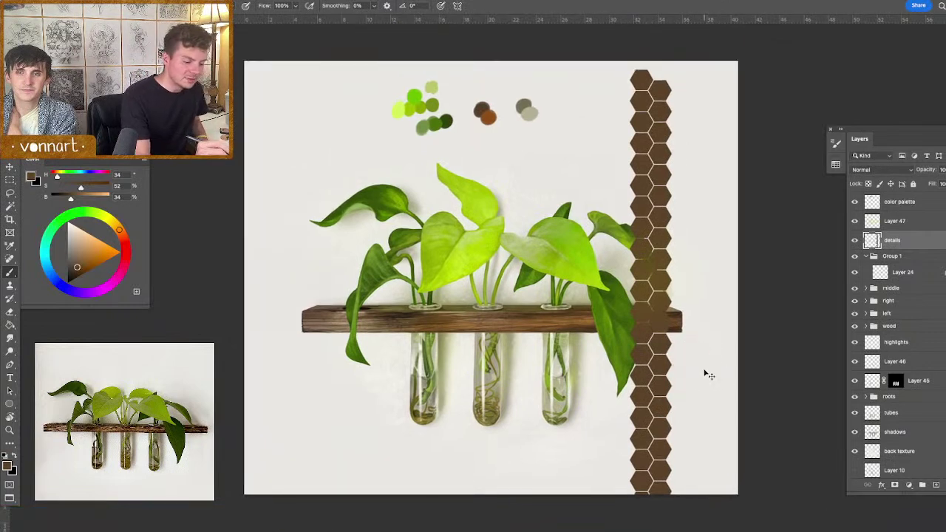
{"action": "key", "text": "ctrl+z"}
- Test the fine hair-strand brush at 498 px in brown beneath the shelf's right end and undo all strokes
{"action": "right_click", "coordinate": [712, 340]}
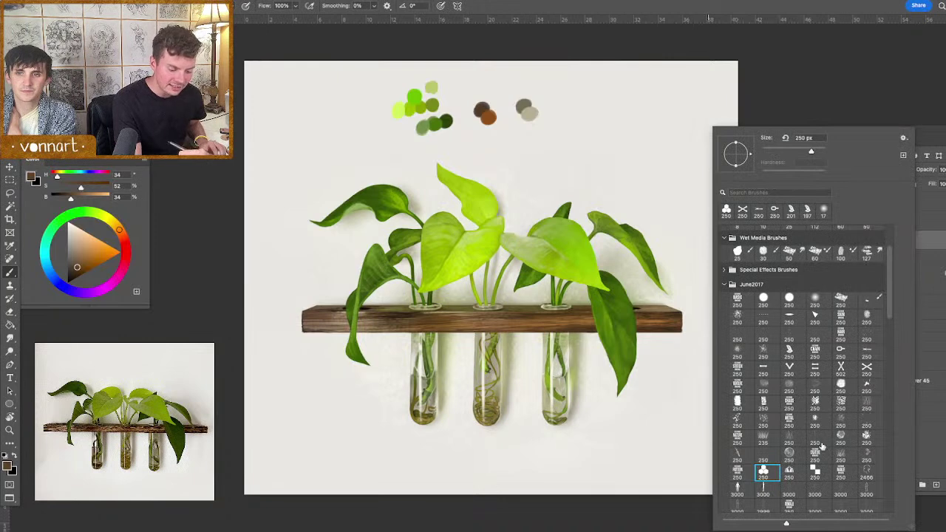
{"action": "left_click", "coordinate": [789, 439]}
{"action": "mouse_move", "coordinate": [587, 192]}
{"action": "left_mouse_down"}
{"action": "mouse_move", "coordinate": [695, 238]}
{"action": "mouse_move", "coordinate": [576, 299]}
{"action": "left_mouse_up"}
{"action": "key", "text": "super+z"}
{"action": "left_click_drag", "start_coordinate": [660, 334], "coordinate": [608, 371]}
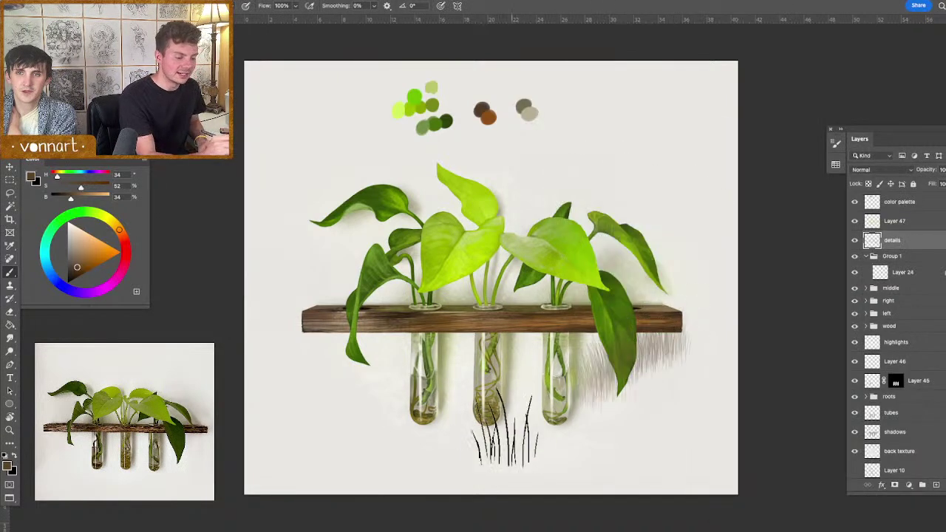
{"action": "left_click_drag", "start_coordinate": [651, 408], "coordinate": [690, 414]}
{"action": "left_click_drag", "start_coordinate": [698, 429], "coordinate": [514, 460]}
{"action": "key", "text": "super+z"}
{"action": "key", "text": "super+z"}
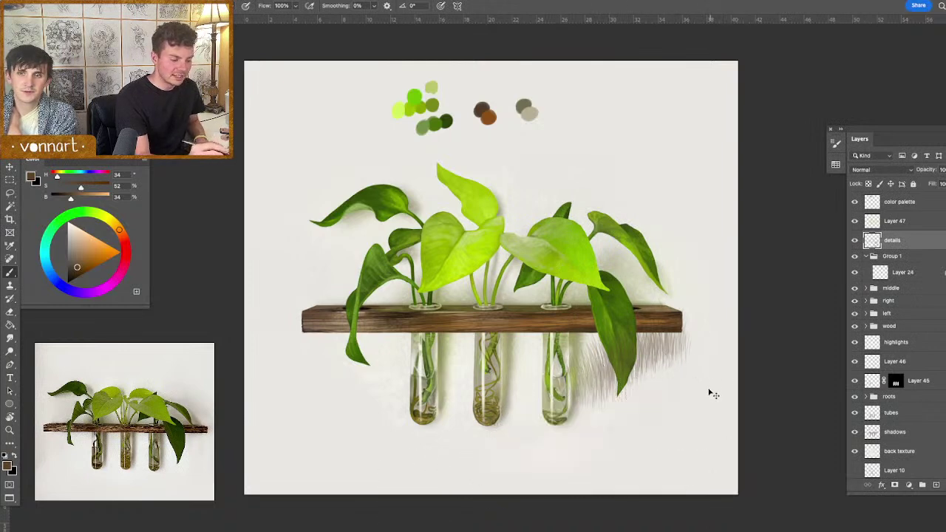
{"action": "key", "text": "super+z"}
- Test the 235 px short grass-like brush with a brown stroke below the right plant, and undo it
{"action": "right_click", "coordinate": [698, 389]}
{"action": "left_click", "coordinate": [754, 439]}
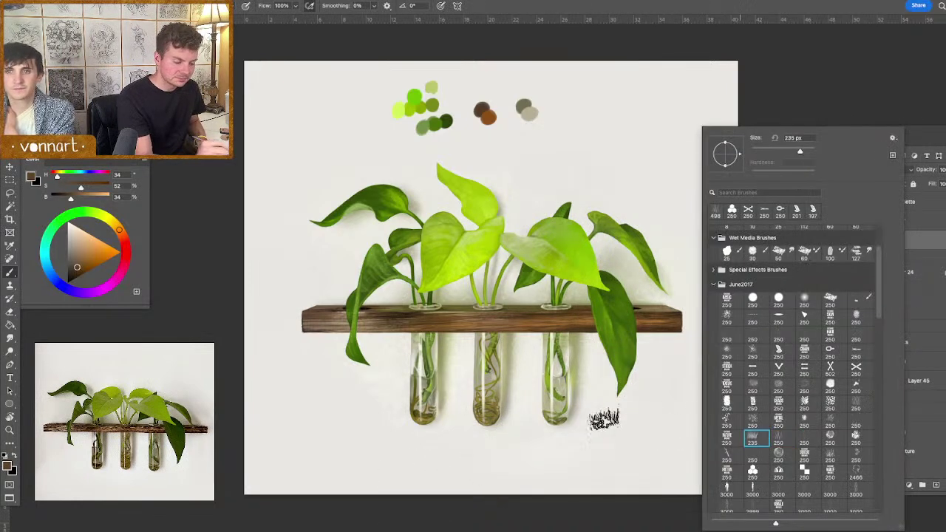
{"action": "left_click_drag", "start_coordinate": [629, 418], "coordinate": [698, 441]}
{"action": "key", "text": "super+z"}
- Test the wavy hair-strand brush in brown below the shelf and, enlarged to 888 px, over the right plant's leaves
{"action": "right_click", "coordinate": [693, 440]}
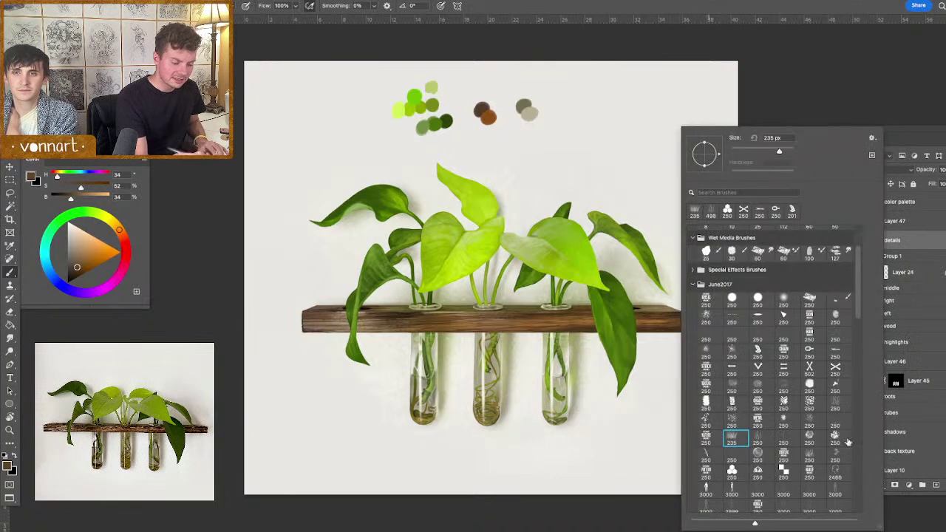
{"action": "left_click", "coordinate": [821, 460]}
{"action": "left_click", "coordinate": [613, 338]}
{"action": "mouse_move", "coordinate": [637, 346]}
{"action": "left_mouse_down"}
{"action": "mouse_move", "coordinate": [675, 383]}
{"action": "mouse_move", "coordinate": [686, 431]}
{"action": "mouse_move", "coordinate": [621, 442]}
{"action": "left_mouse_up"}
{"action": "key", "text": "super+z"}
{"action": "left_click_drag", "start_coordinate": [637, 397], "coordinate": [691, 412]}
{"action": "mouse_move", "coordinate": [608, 394]}
{"action": "left_mouse_down"}
{"action": "mouse_move", "coordinate": [679, 369]}
{"action": "mouse_move", "coordinate": [661, 432]}
{"action": "mouse_move", "coordinate": [594, 439]}
{"action": "mouse_move", "coordinate": [484, 398]}
{"action": "mouse_move", "coordinate": [317, 466]}
{"action": "mouse_move", "coordinate": [443, 460]}
{"action": "left_mouse_up"}
{"action": "key", "text": "super+z"}
{"action": "left_click", "coordinate": [609, 225]}
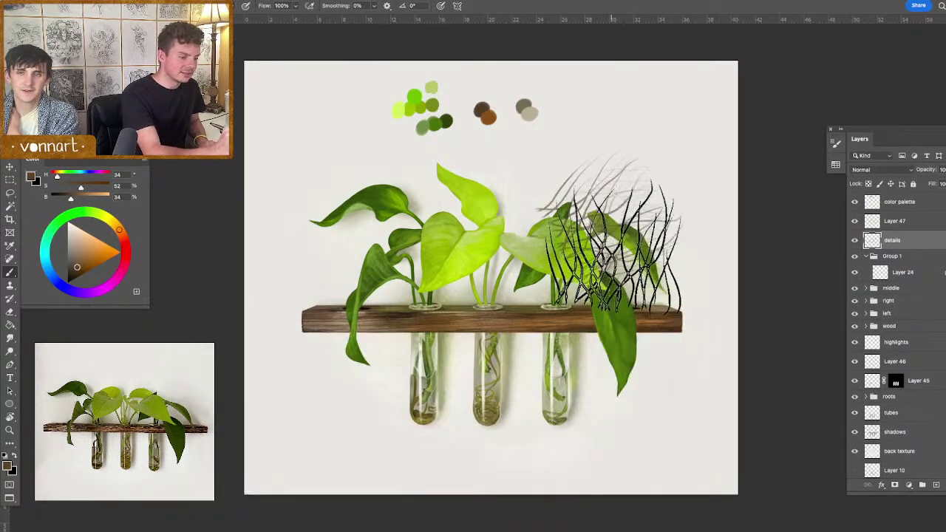
- Stamp a moon in dark brown sampled from the palette on the wall above the right plant with the moon brush, and undo it
{"action": "right_click", "coordinate": [656, 349]}
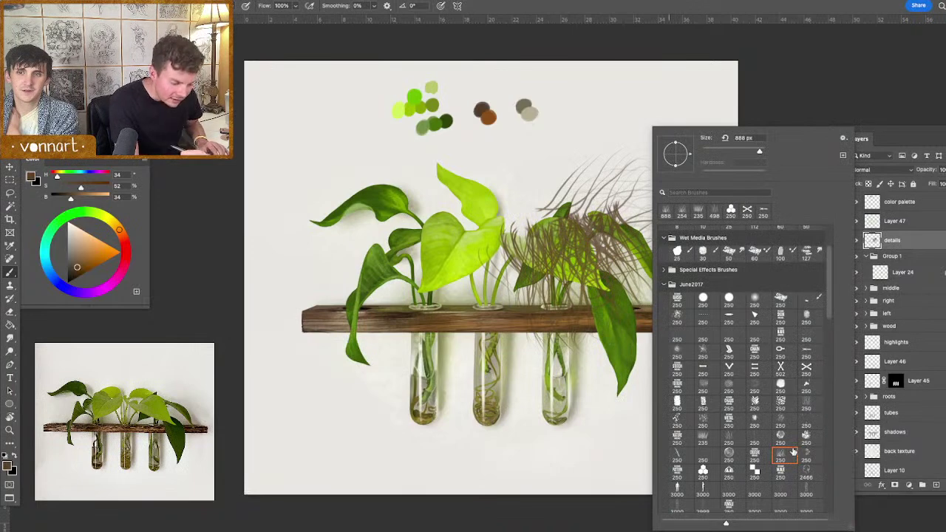
{"action": "left_click", "coordinate": [732, 457]}
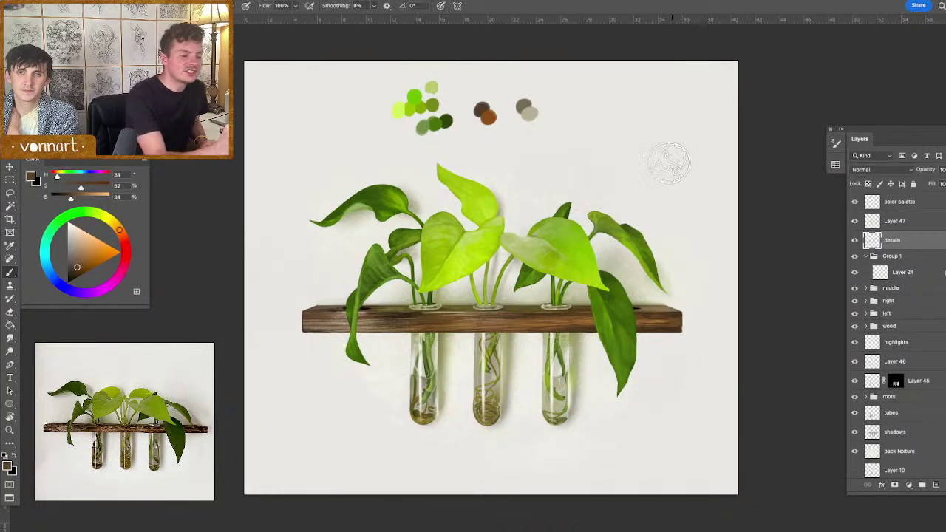
{"action": "left_click", "coordinate": [487, 111], "text": "alt"}
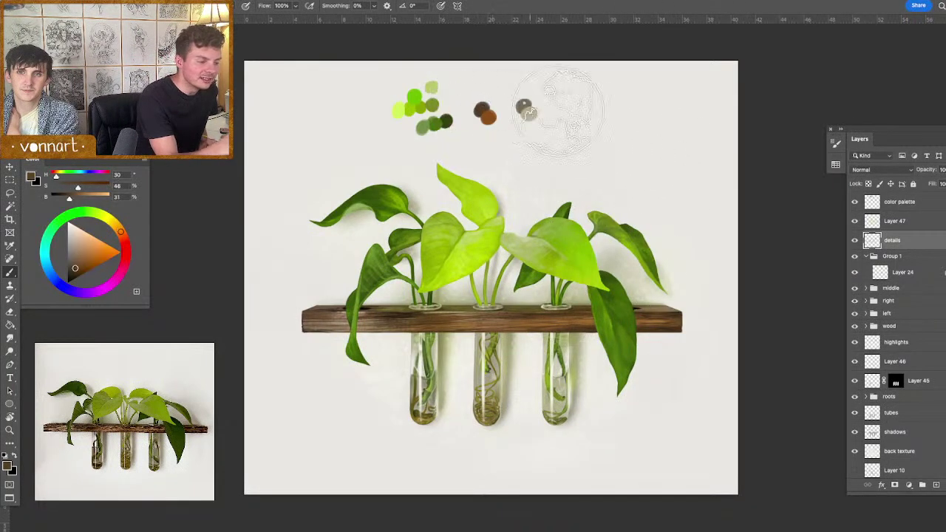
{"action": "left_click", "coordinate": [649, 141]}
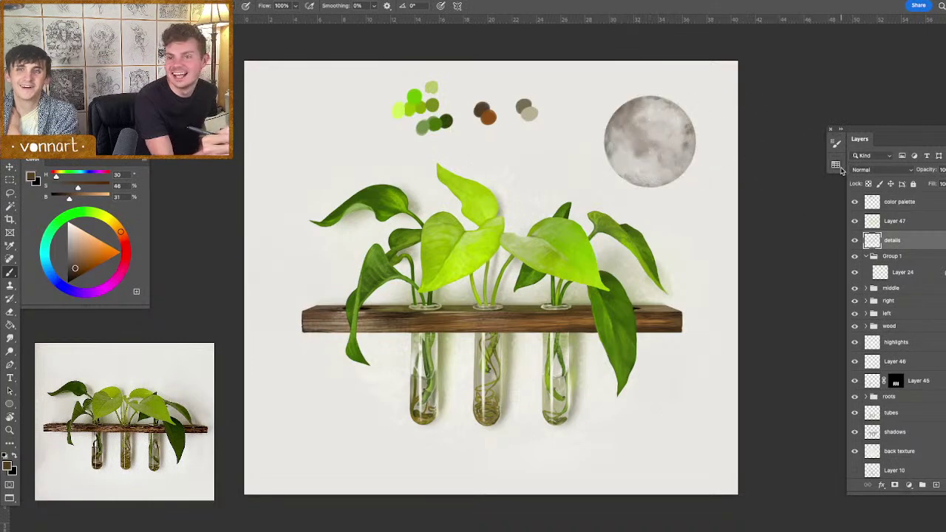
{"action": "key", "text": "ctrl+z"}
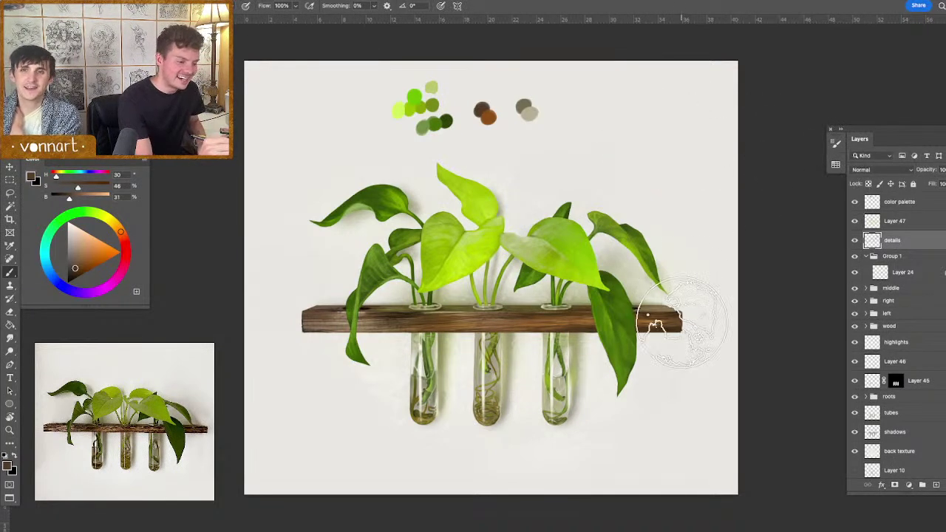
- Test another 250 px brush with a dark brown stroke around the right plant's outermost leaf, and undo it
{"action": "right_click", "coordinate": [686, 328]}
{"action": "mouse_move", "coordinate": [622, 164]}
{"action": "left_mouse_down"}
{"action": "mouse_move", "coordinate": [649, 224]}
{"action": "mouse_move", "coordinate": [687, 273]}
{"action": "left_mouse_up"}
{"action": "key", "text": "ctrl+z"}
- Stamp the human silhouette brush at 1733 px in dark brown over the shelf's right end, and undo it
{"action": "right_click", "coordinate": [691, 287]}
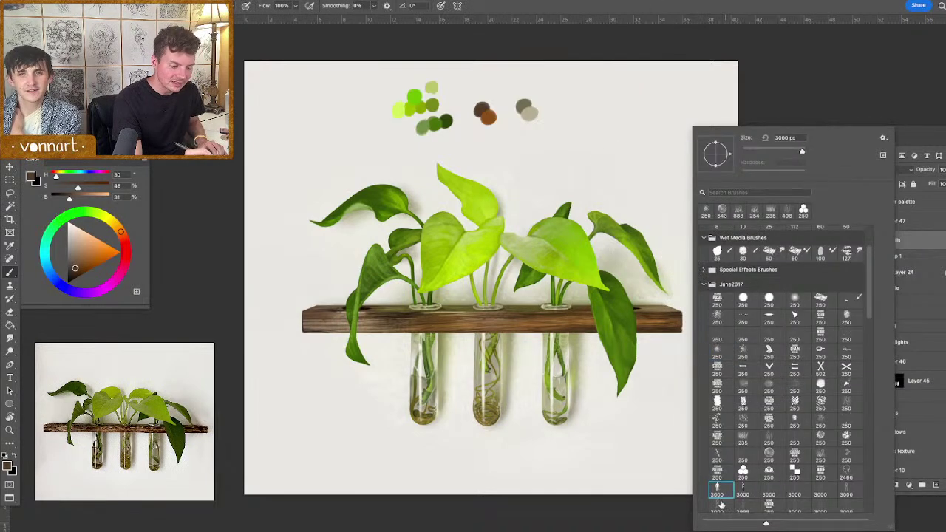
{"action": "left_click_drag", "start_coordinate": [636, 263], "coordinate": [570, 255]}
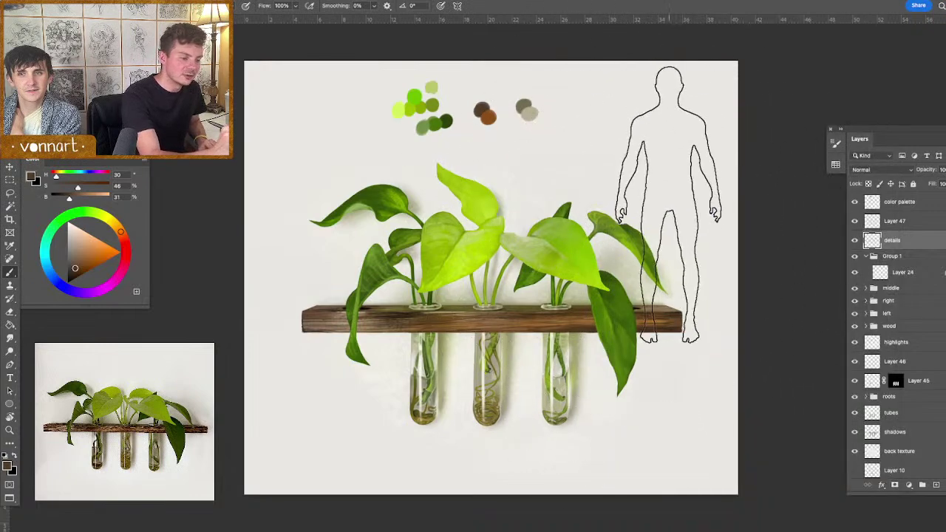
{"action": "left_click", "coordinate": [667, 202]}
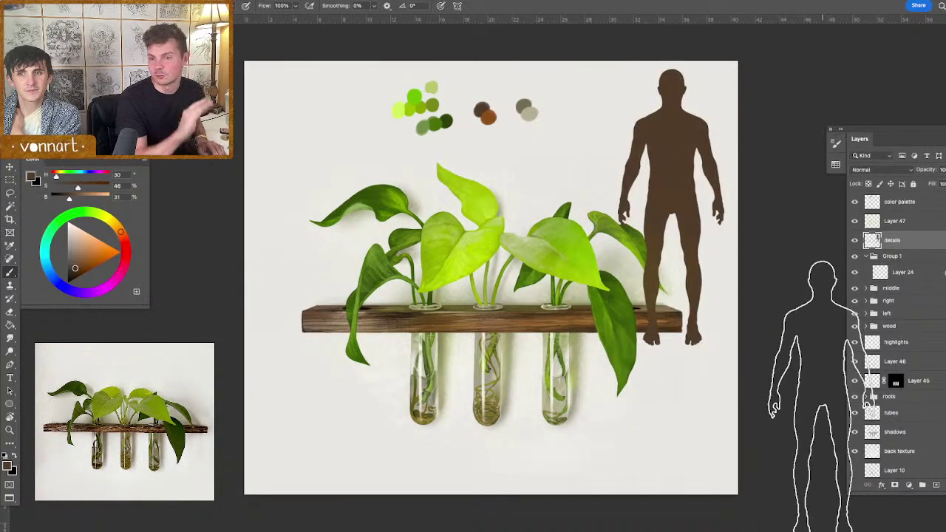
{"action": "key", "text": "ctrl+z"}
- Test another of the 3000 px June2017 brushes, reduced to 1243 px, on the wall above the right plant
{"action": "right_click", "coordinate": [691, 316]}
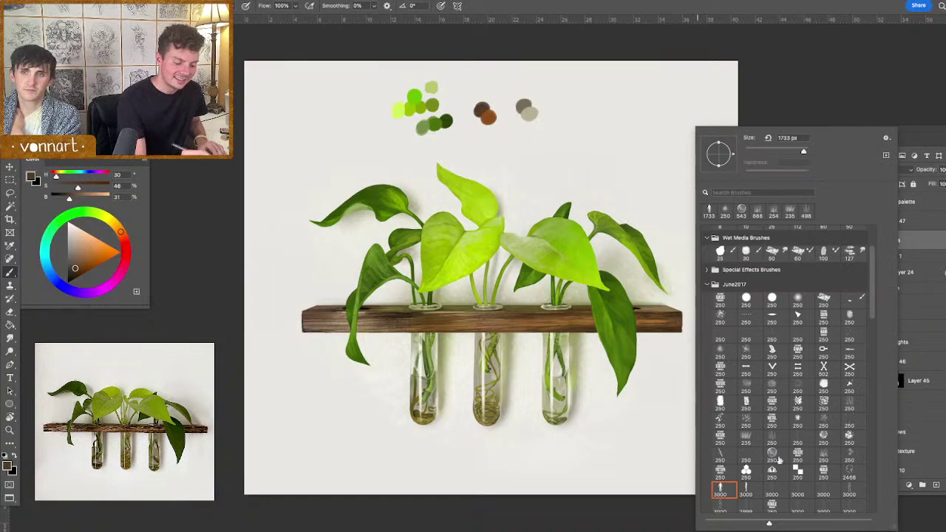
{"action": "left_click", "coordinate": [850, 490]}
{"action": "left_click_drag", "start_coordinate": [629, 273], "coordinate": [505, 245]}
{"action": "left_click_drag", "start_coordinate": [662, 205], "coordinate": [709, 212]}
{"action": "left_click", "coordinate": [672, 191]}
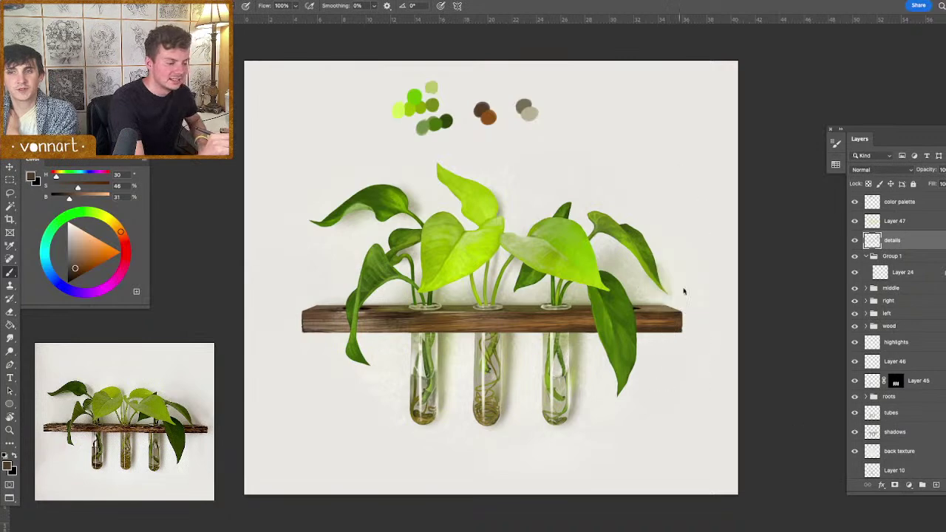
- Choose the mottled texture brush at the end of the brush collection and set the painting colour to white (hue 30, saturation 0, brightness 100)
{"action": "right_click", "coordinate": [680, 278]}
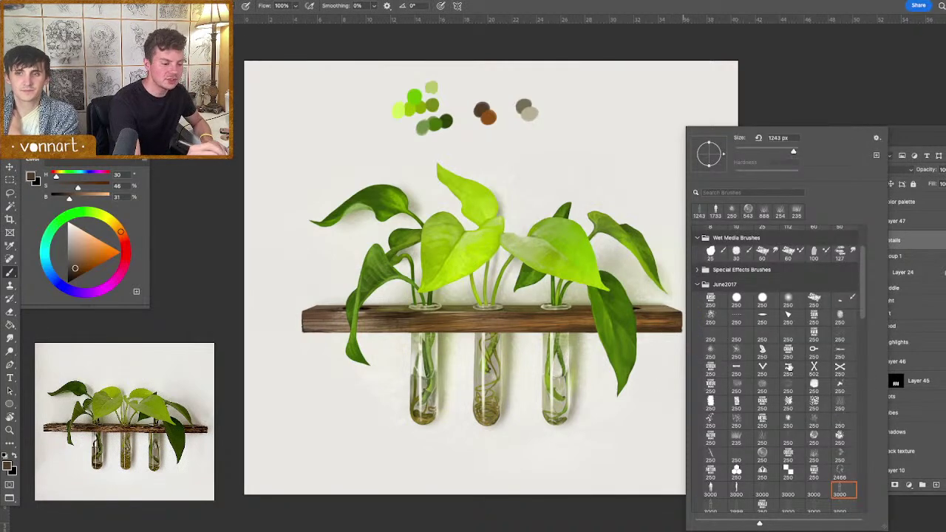
{"action": "mouse_move", "coordinate": [604, 344]}
{"action": "left_mouse_down"}
{"action": "mouse_move", "coordinate": [587, 346]}
{"action": "mouse_move", "coordinate": [598, 371]}
{"action": "left_mouse_up"}
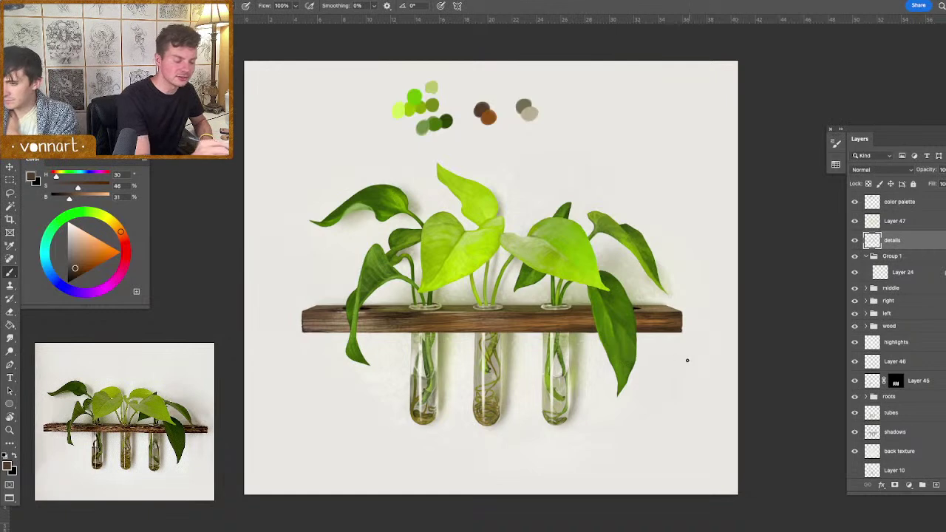
{"action": "right_click", "coordinate": [713, 257]}
{"action": "scroll", "coordinate": [894, 266], "scroll_direction": "up", "scroll_amount": 5}
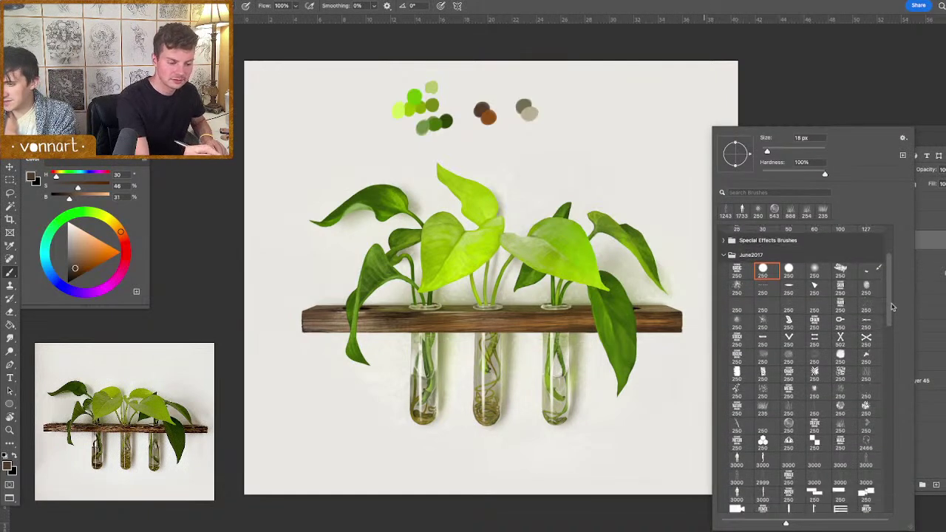
{"action": "left_click_drag", "start_coordinate": [889, 253], "coordinate": [890, 464]}
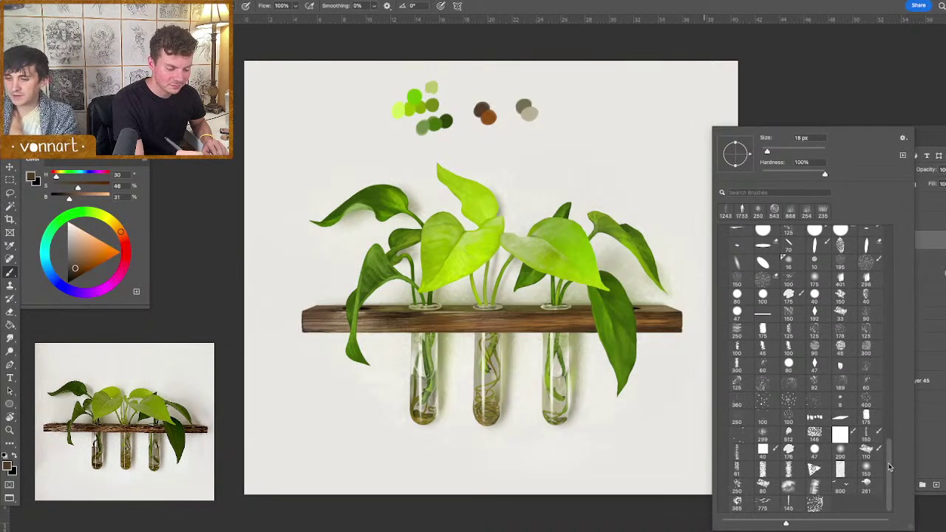
{"action": "left_click_drag", "start_coordinate": [659, 355], "coordinate": [701, 370]}
{"action": "left_click", "coordinate": [71, 228]}
{"action": "left_click_drag", "start_coordinate": [71, 228], "coordinate": [68, 222]}
- Paint white mottled texture on the wall below the right plant and the shelf's right end
{"action": "left_click_drag", "start_coordinate": [651, 406], "coordinate": [626, 401]}
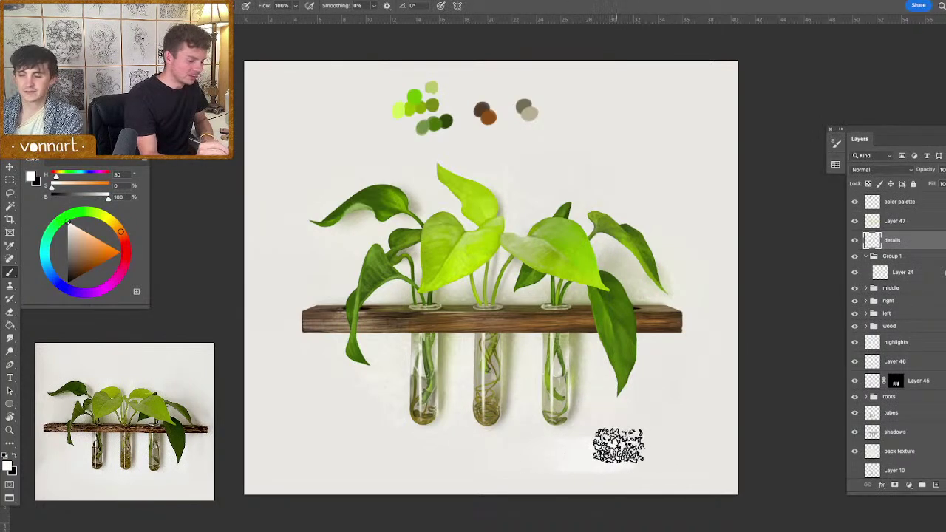
{"action": "left_click_drag", "start_coordinate": [630, 470], "coordinate": [669, 470]}
{"action": "mouse_move", "coordinate": [686, 414]}
{"action": "left_mouse_down"}
{"action": "mouse_move", "coordinate": [675, 453]}
{"action": "mouse_move", "coordinate": [579, 456]}
{"action": "left_mouse_up"}
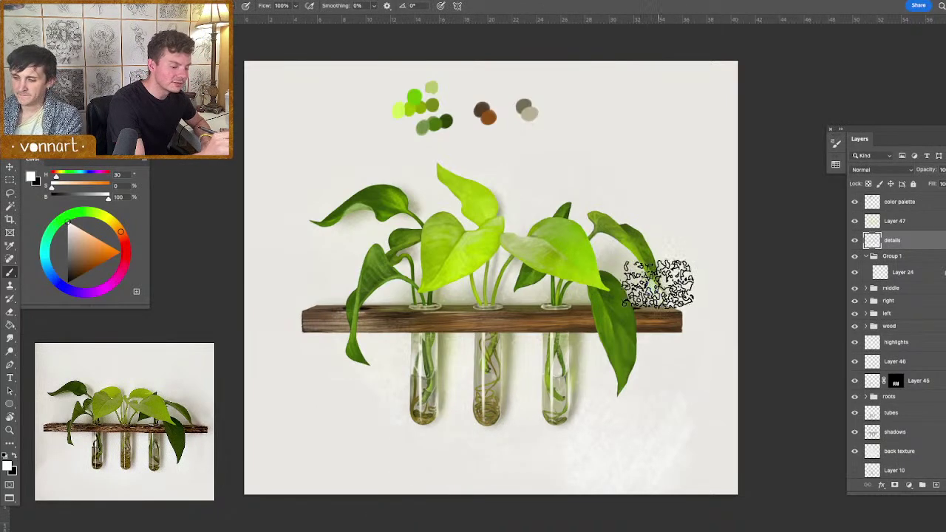
- Soften the white wall texture around the right plant, the shelf's right end and the lower wall with the Eraser
{"action": "key", "text": "e"}
{"action": "left_click_drag", "start_coordinate": [655, 366], "coordinate": [703, 369]}
{"action": "left_click_drag", "start_coordinate": [676, 434], "coordinate": [672, 261]}
{"action": "left_click_drag", "start_coordinate": [671, 407], "coordinate": [711, 412]}
{"action": "mouse_move", "coordinate": [643, 473]}
{"action": "left_mouse_down"}
{"action": "mouse_move", "coordinate": [565, 518]}
{"action": "mouse_move", "coordinate": [517, 490]}
{"action": "left_mouse_up"}
{"action": "key", "text": "b"}
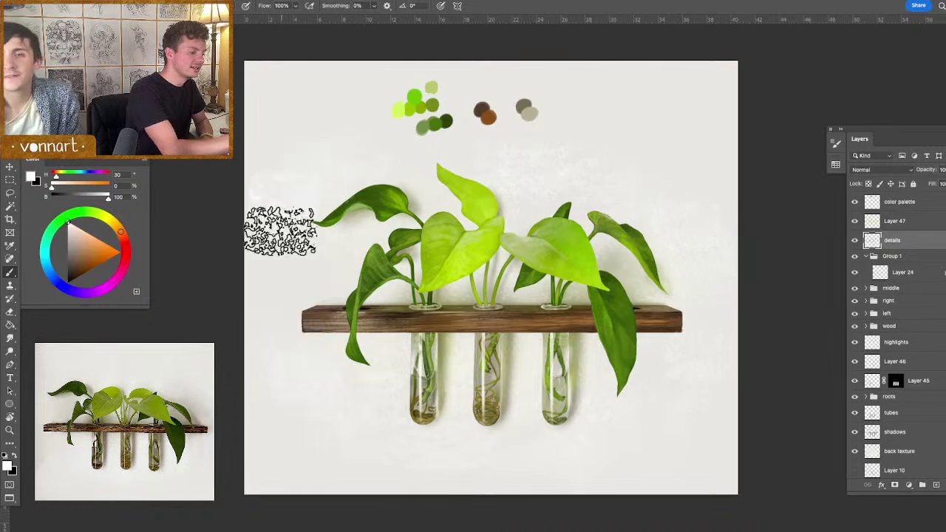
- Build up white texture on the wall around the left plant, alternating between Brush and Eraser to blend it
{"action": "key", "text": "e"}
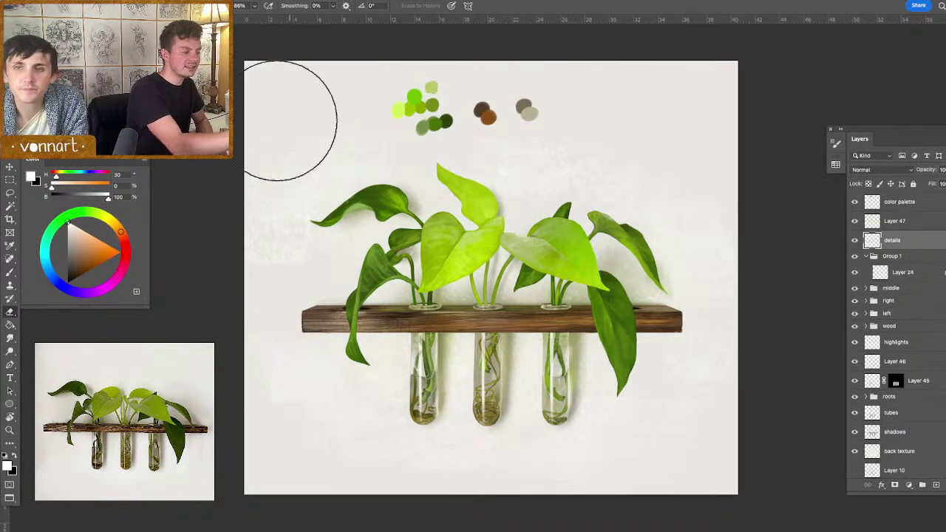
{"action": "key", "text": "b"}
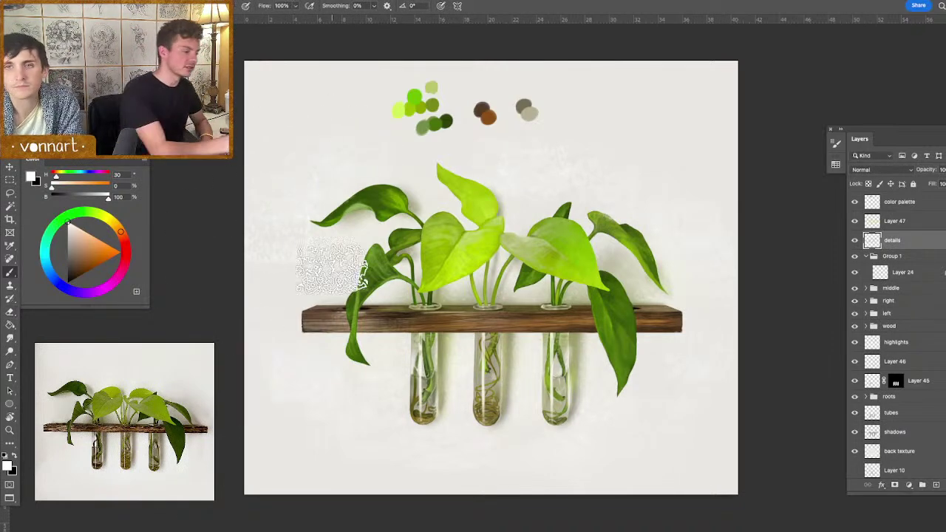
{"action": "key", "text": "e"}
{"action": "key", "text": "b"}
{"action": "key", "text": "e"}
{"action": "key", "text": "b"}
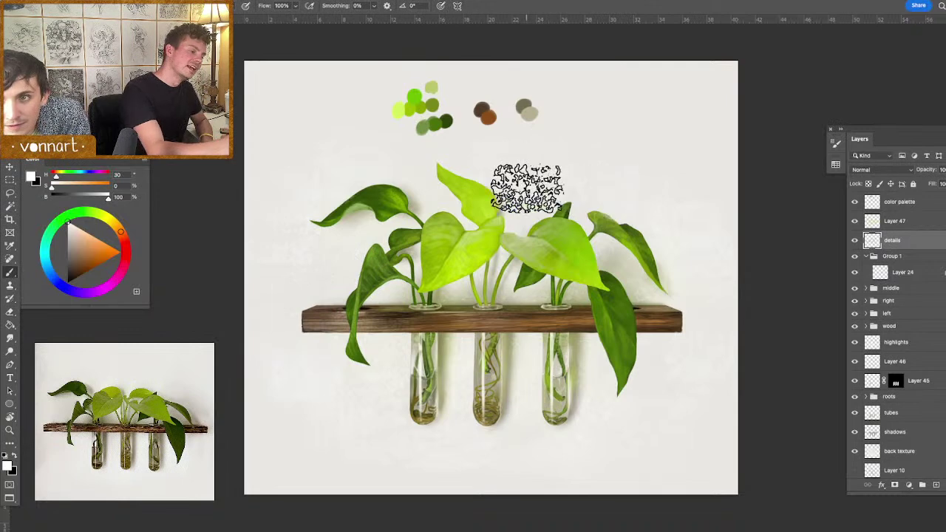
- Add white texture to the wall beside the middle plant's top leaf and erase the spill from the leaf's tip
{"action": "left_click_drag", "start_coordinate": [507, 184], "coordinate": [521, 185]}
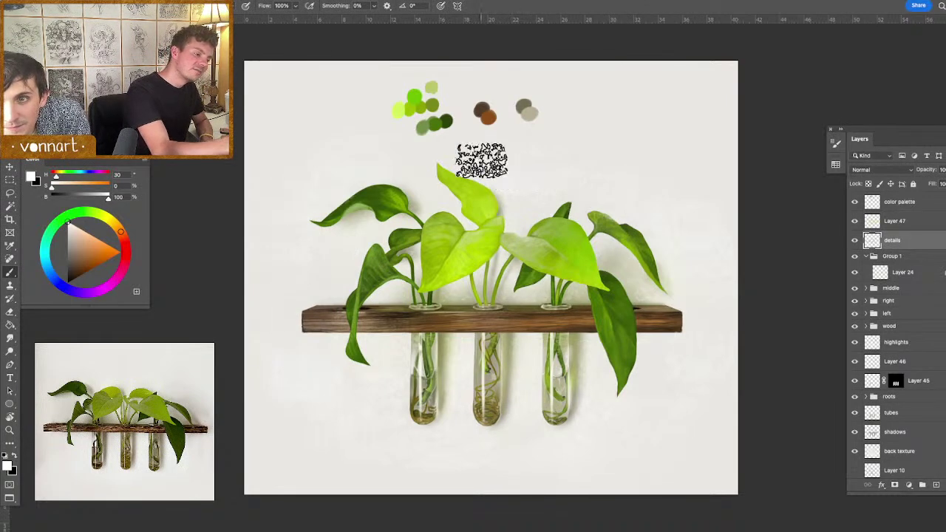
{"action": "key", "text": "e"}
{"action": "left_click_drag", "start_coordinate": [450, 180], "coordinate": [440, 171]}
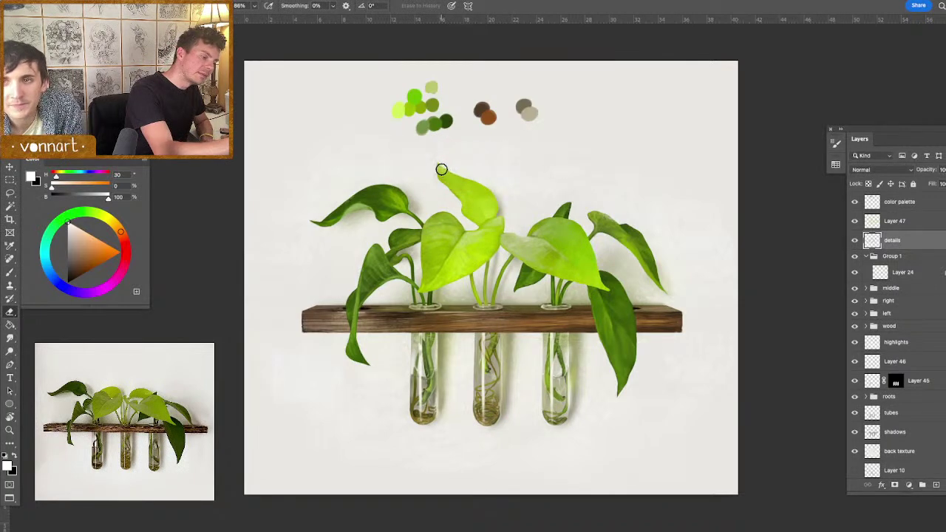
- Hide the color palette layer and extend the white texture over the remaining wall areas, softening it with the Eraser
{"action": "key", "text": "b"}
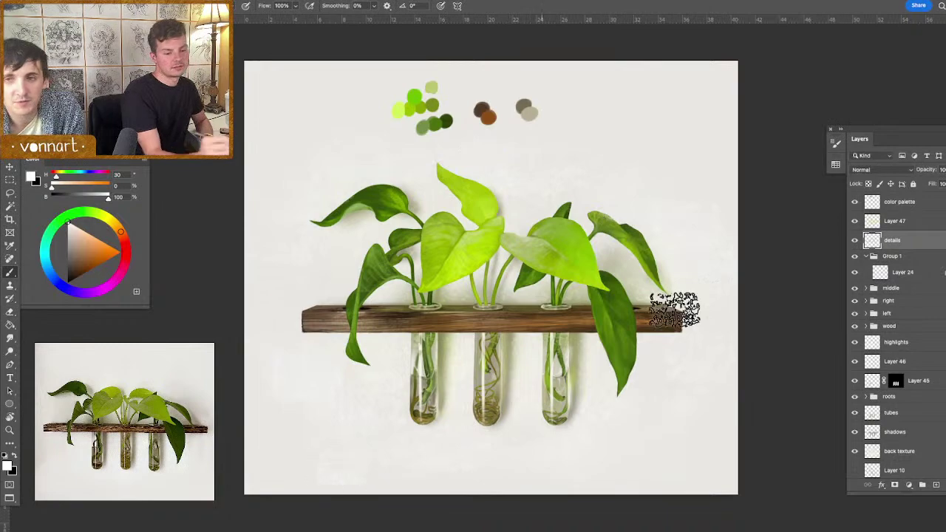
{"action": "left_click", "coordinate": [855, 202]}
{"action": "left_click_drag", "start_coordinate": [597, 460], "coordinate": [574, 463]}
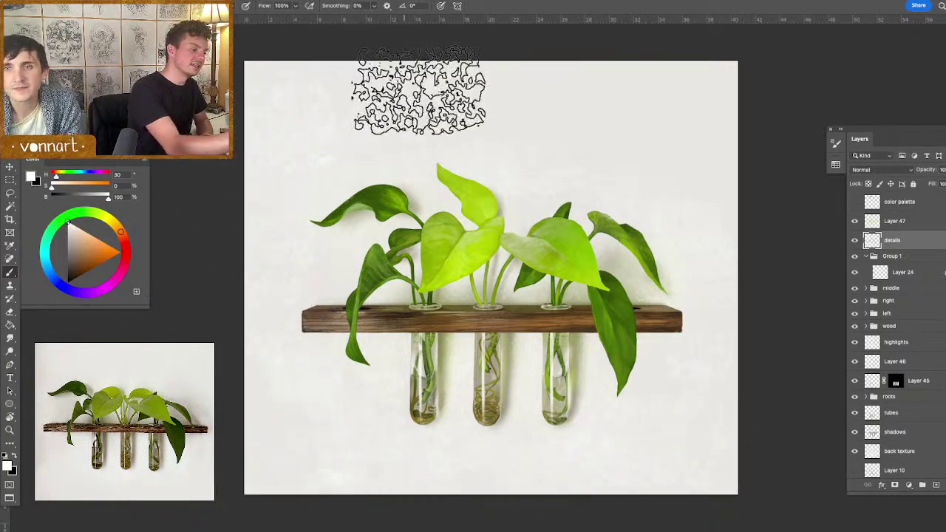
{"action": "key", "text": "e"}
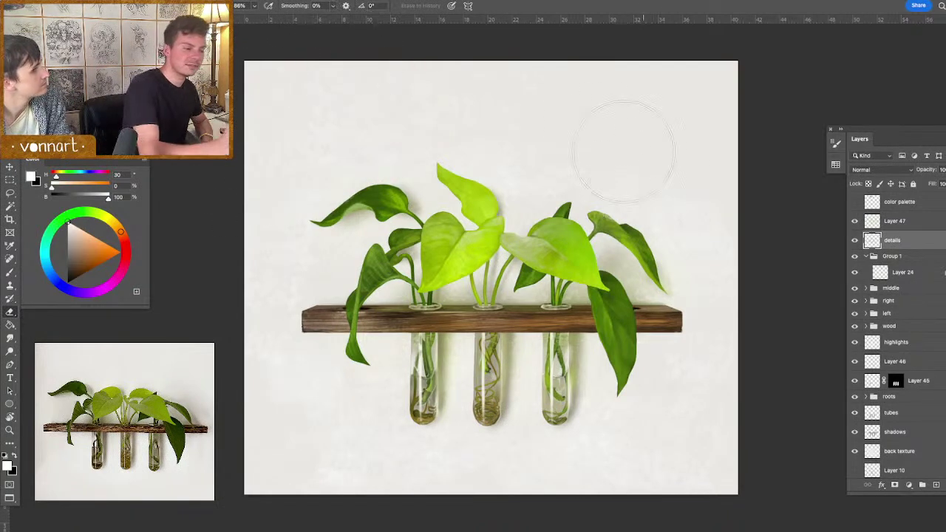
{"action": "key", "text": "b"}
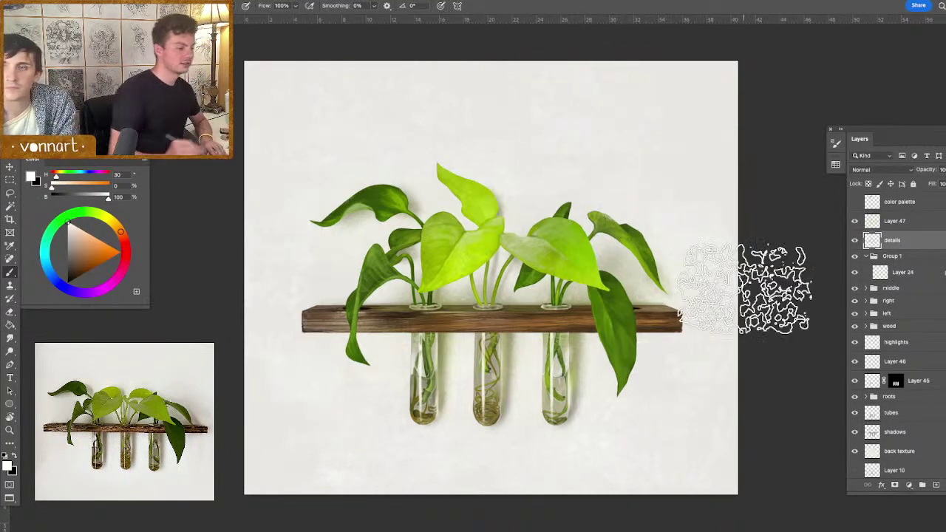
{"action": "key", "text": "e"}
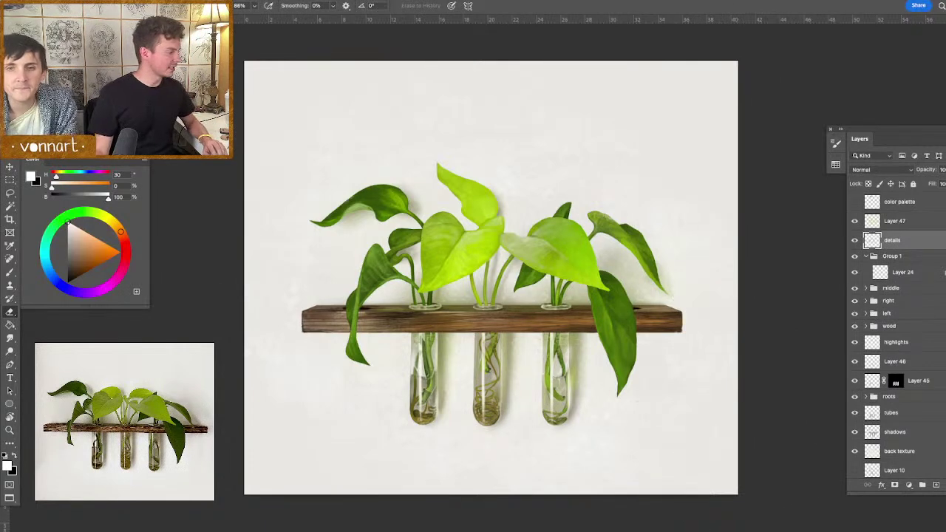
- Crop the canvas tighter around the plants by trimming the upper edge and both sides equally
{"action": "left_click", "coordinate": [10, 219]}
{"action": "mouse_move", "coordinate": [260, 76]}
{"action": "left_mouse_down"}
{"action": "mouse_move", "coordinate": [270, 95]}
{"action": "mouse_move", "coordinate": [261, 85]}
{"action": "left_mouse_up"}
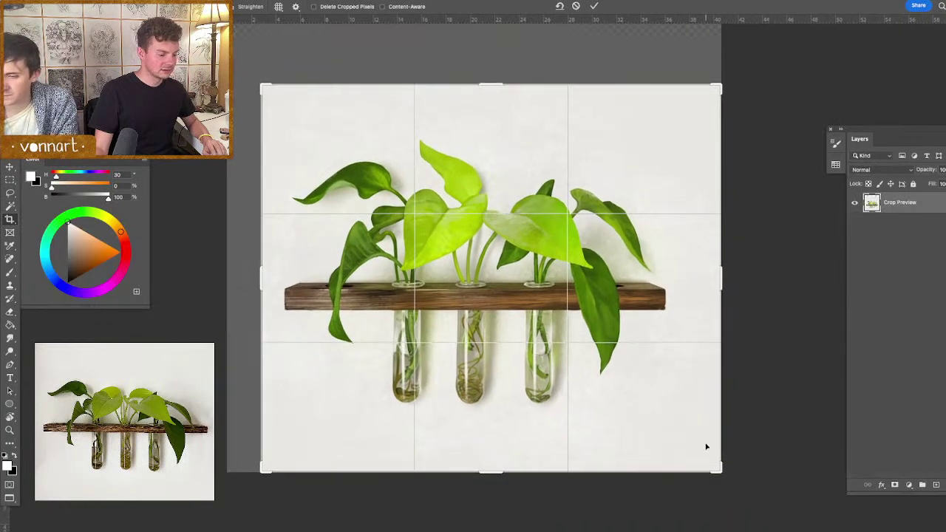
{"action": "left_click_drag", "start_coordinate": [718, 469], "coordinate": [700, 468]}
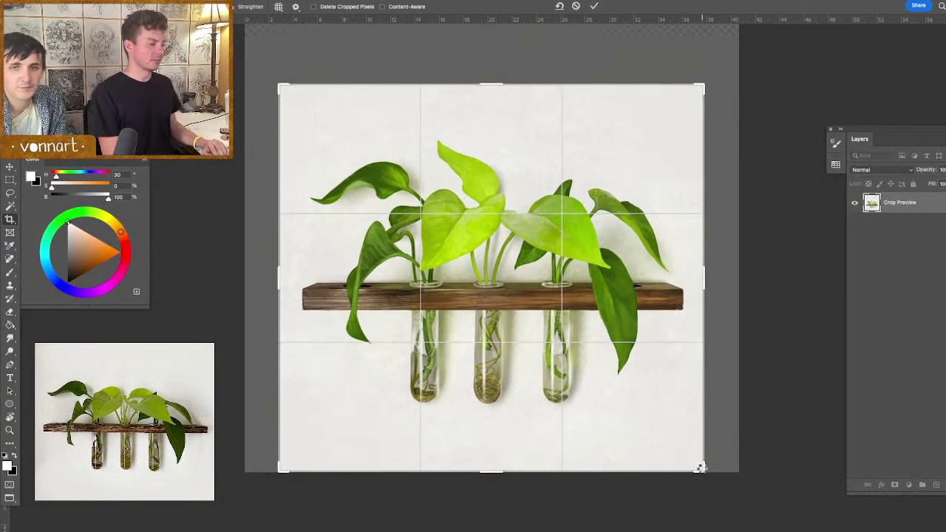
{"action": "key", "text": "Return"}
- Collapse Group 1, hide all the painting layers down to back texture, and show the underdrawing on Layer 10
{"action": "key", "text": "ctrl+plus"}
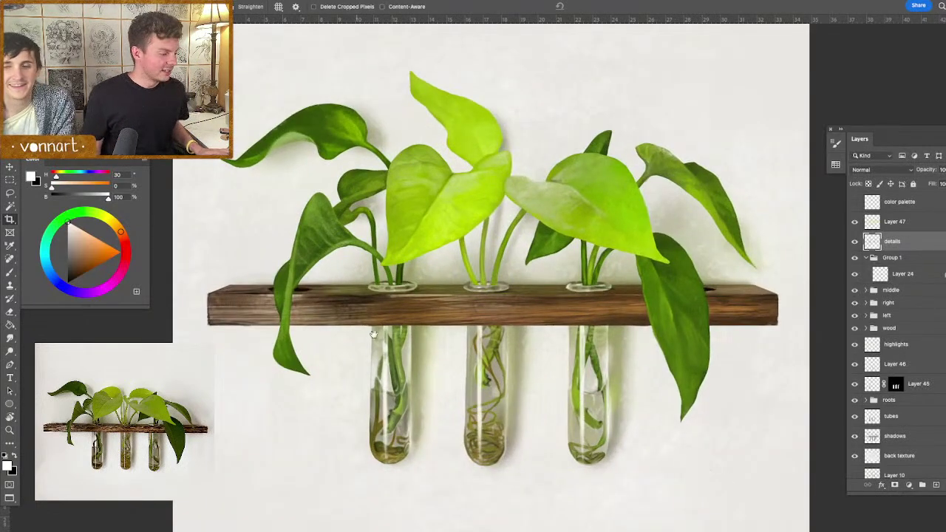
{"action": "left_click_drag", "start_coordinate": [356, 337], "coordinate": [398, 335]}
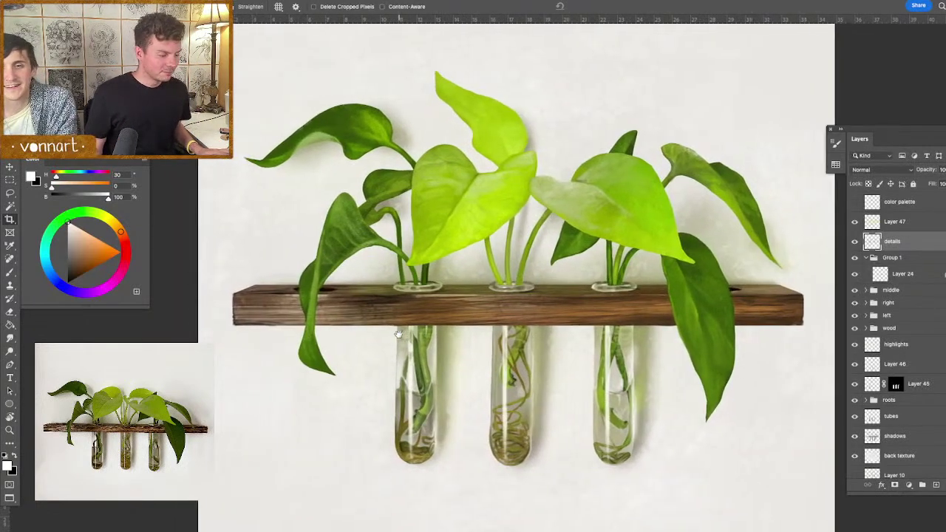
{"action": "left_click", "coordinate": [868, 258]}
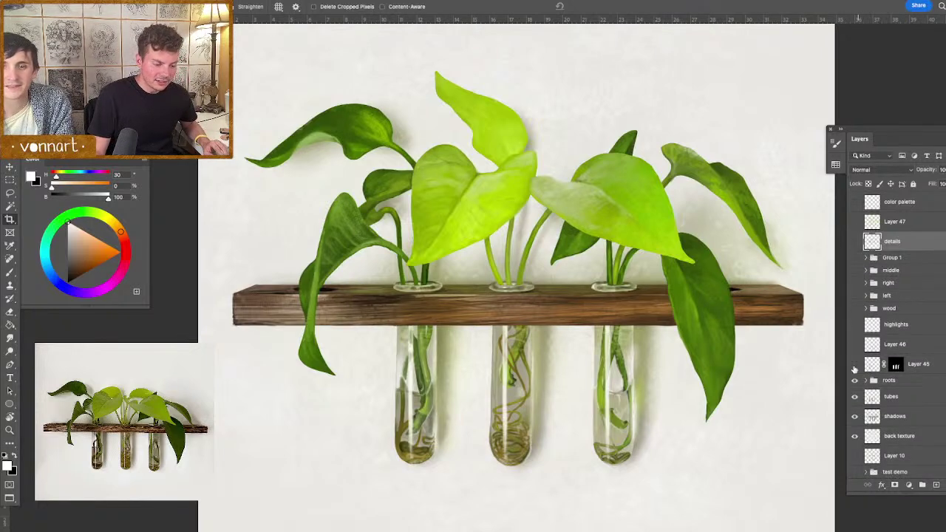
{"action": "scroll", "coordinate": [860, 425], "scroll_direction": "down", "scroll_amount": 1}
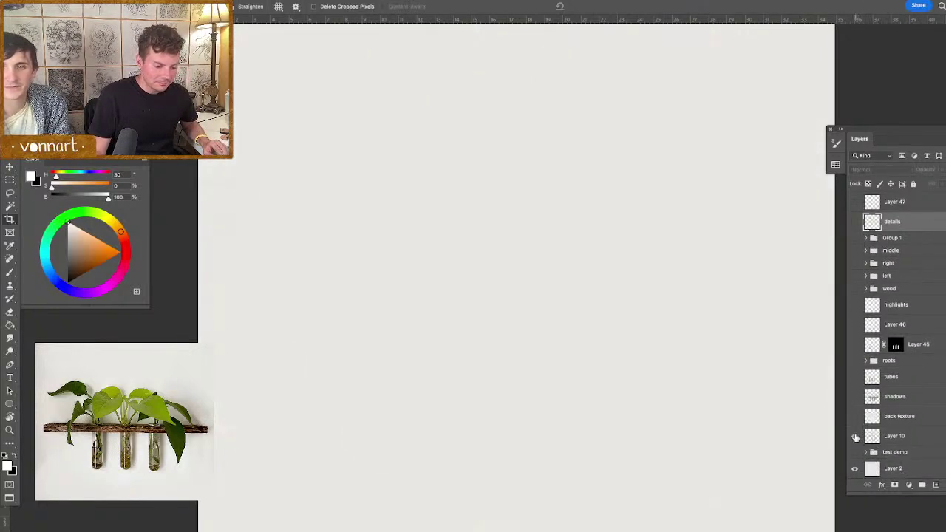
{"action": "left_click", "coordinate": [856, 437]}
{"action": "key", "text": "super+minus"}
{"action": "left_click_drag", "start_coordinate": [673, 237], "coordinate": [711, 253]}
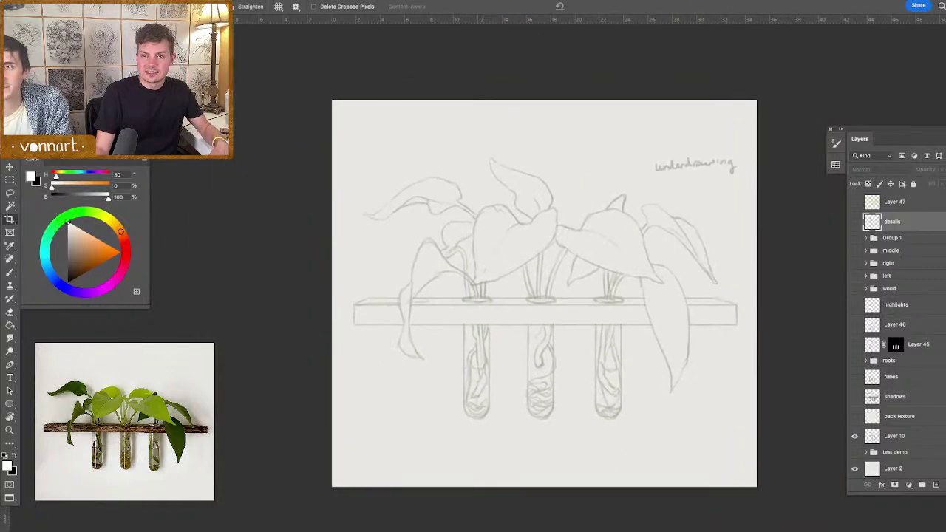
{"action": "key", "text": "Tab"}
{"action": "key", "text": "Tab"}
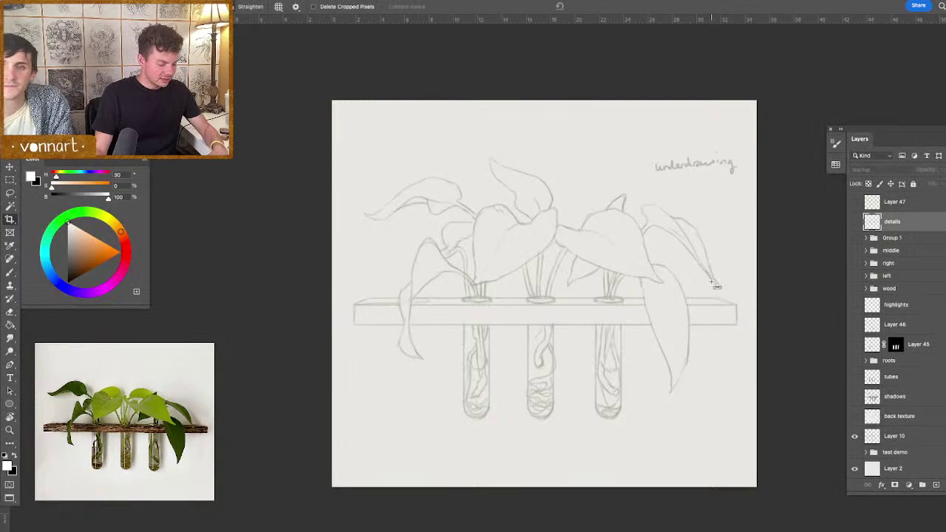
{"action": "key", "text": "super+plus"}
{"action": "left_click_drag", "start_coordinate": [558, 294], "coordinate": [502, 280]}
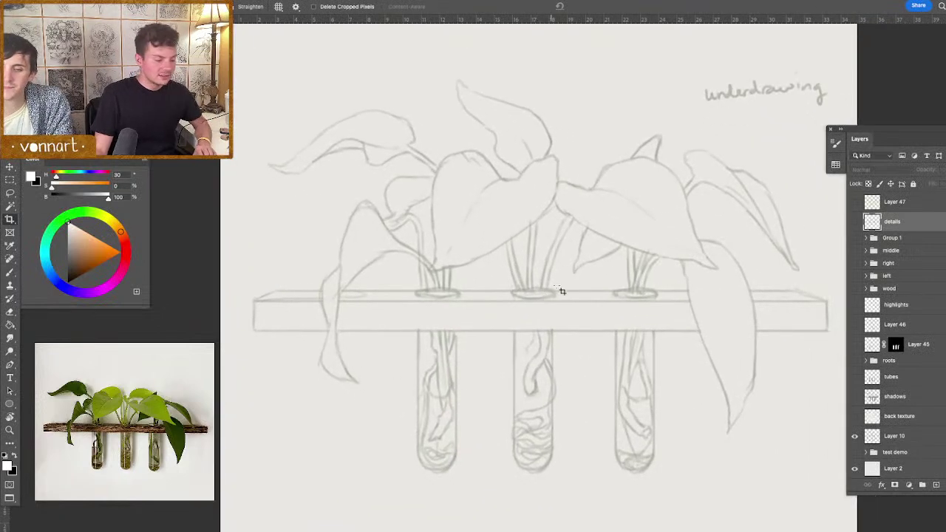
- Briefly show the back texture, shadows and roots over the underdrawing to preview them, and hide them again
{"action": "left_click", "coordinate": [855, 418]}
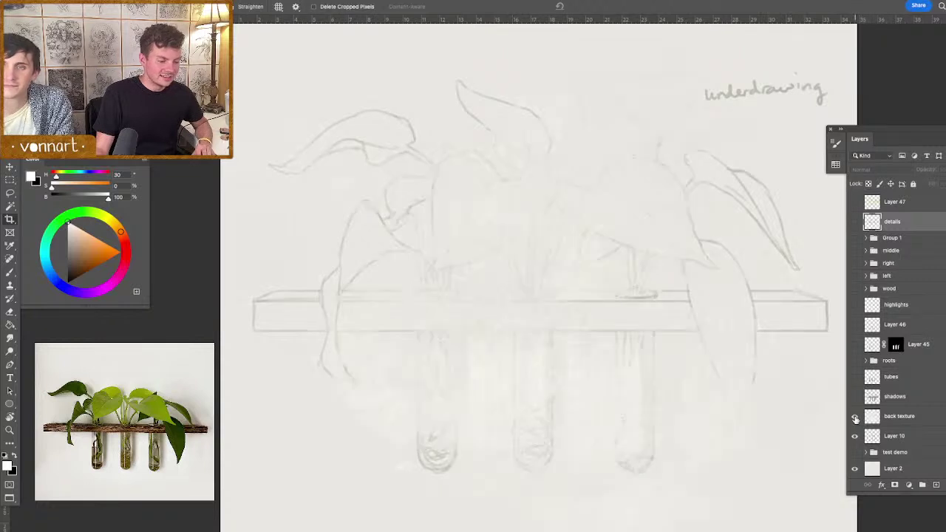
{"action": "left_click", "coordinate": [856, 398]}
{"action": "left_click", "coordinate": [855, 398]}
{"action": "left_click", "coordinate": [856, 417]}
{"action": "left_click", "coordinate": [856, 361]}
{"action": "left_click", "coordinate": [856, 361]}
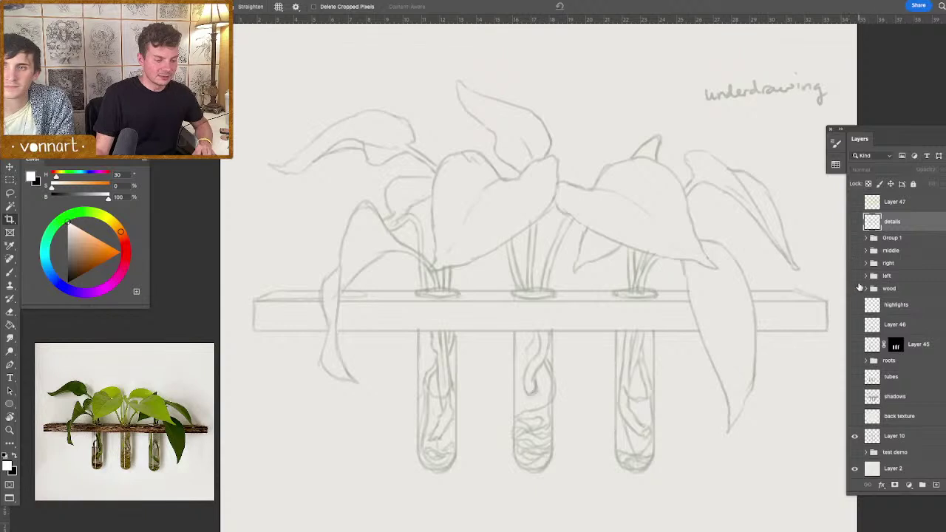
- Show the middle, right and left plant groups over the underdrawing
{"action": "left_click", "coordinate": [855, 251]}
{"action": "left_click", "coordinate": [855, 264]}
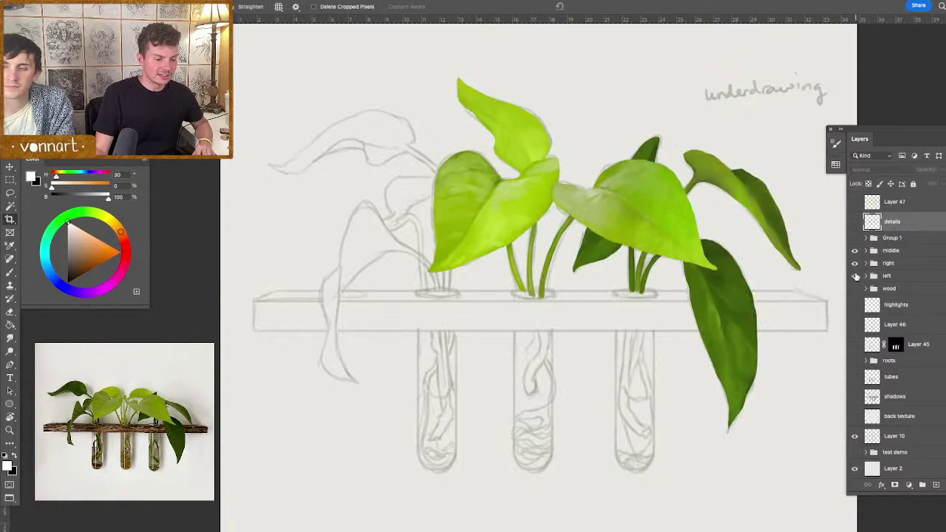
{"action": "left_click", "coordinate": [855, 276]}
- Compare the left plant's leaves with and without the masked shading layers 34, 35 and 36 in the left group
{"action": "left_click", "coordinate": [867, 276]}
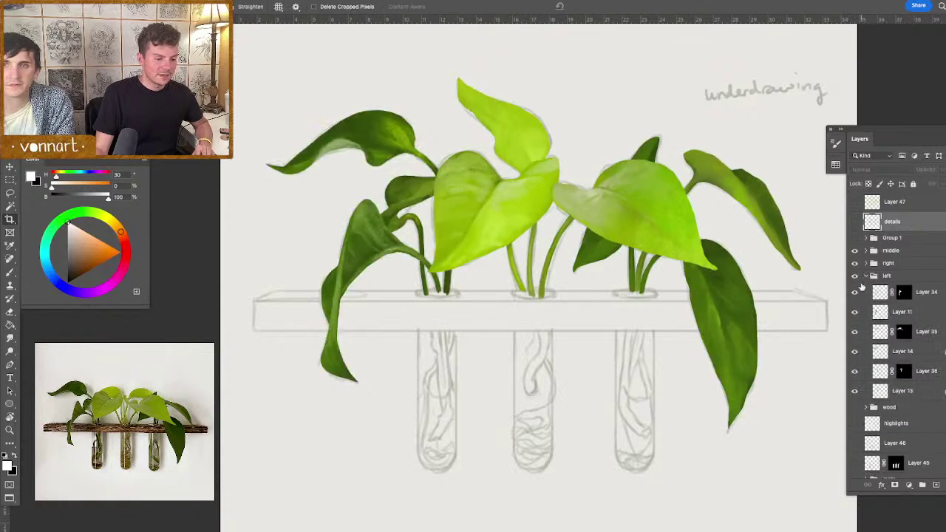
{"action": "left_click", "coordinate": [855, 292]}
{"action": "left_click", "coordinate": [855, 331]}
{"action": "left_click", "coordinate": [856, 372]}
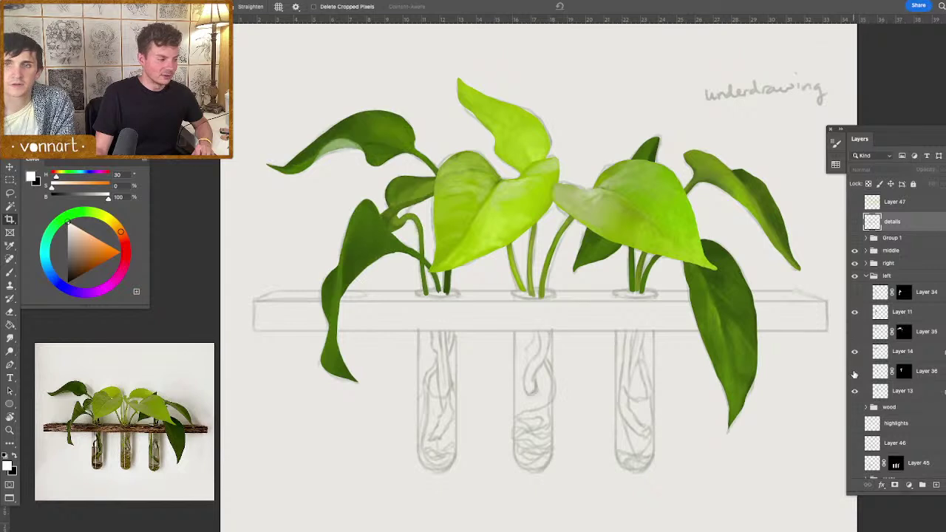
{"action": "left_click", "coordinate": [855, 372]}
{"action": "left_click", "coordinate": [856, 332]}
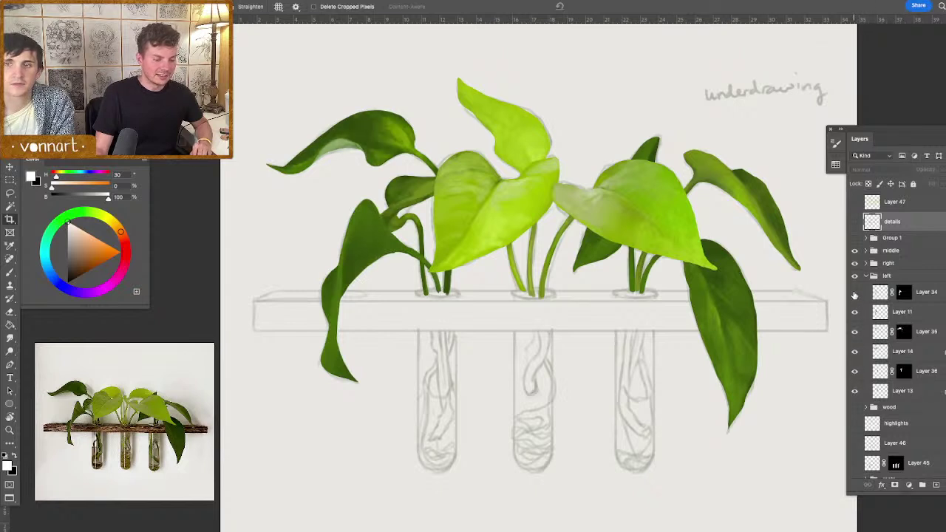
{"action": "left_click", "coordinate": [855, 292]}
{"action": "left_click", "coordinate": [866, 275]}
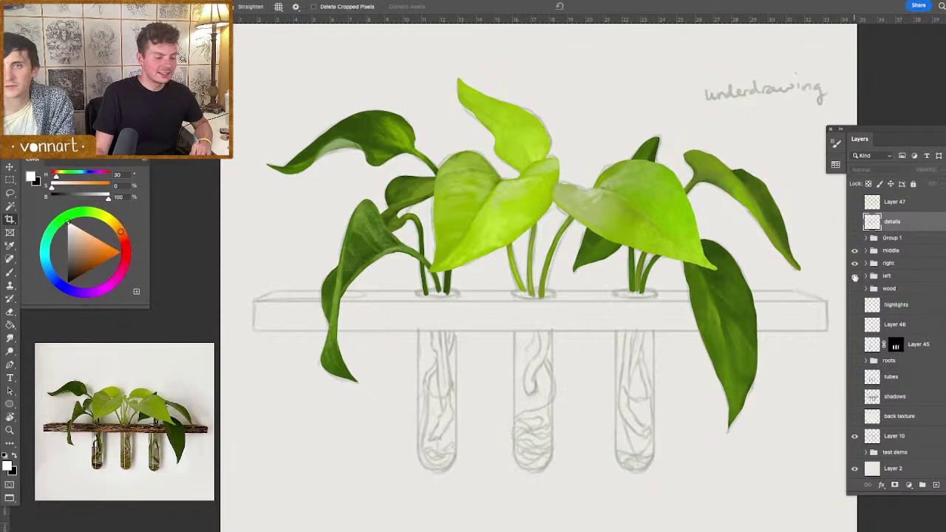
- Show the wood, Group 1, highlights, Layer 46, Layer 45, roots, tubes, shadows and back texture over the underdrawing
{"action": "left_click", "coordinate": [855, 289]}
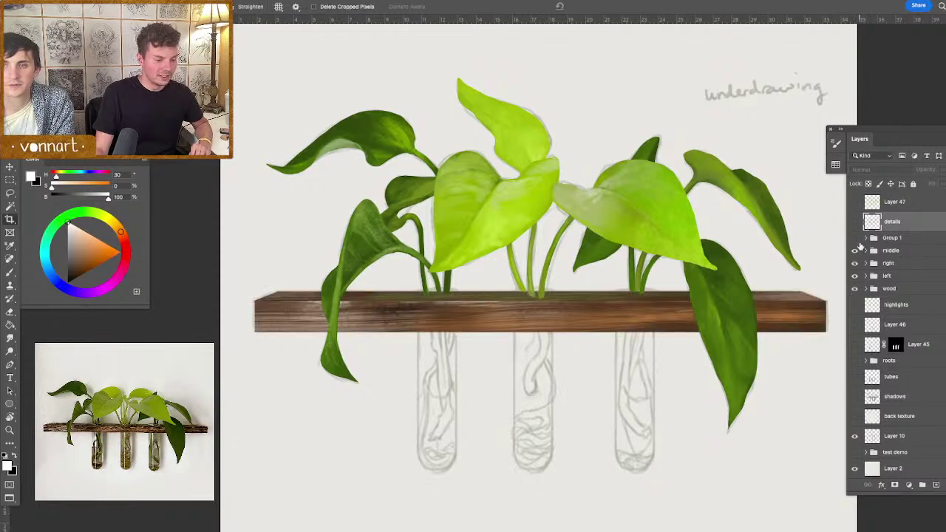
{"action": "left_click", "coordinate": [855, 304]}
{"action": "left_click", "coordinate": [856, 324]}
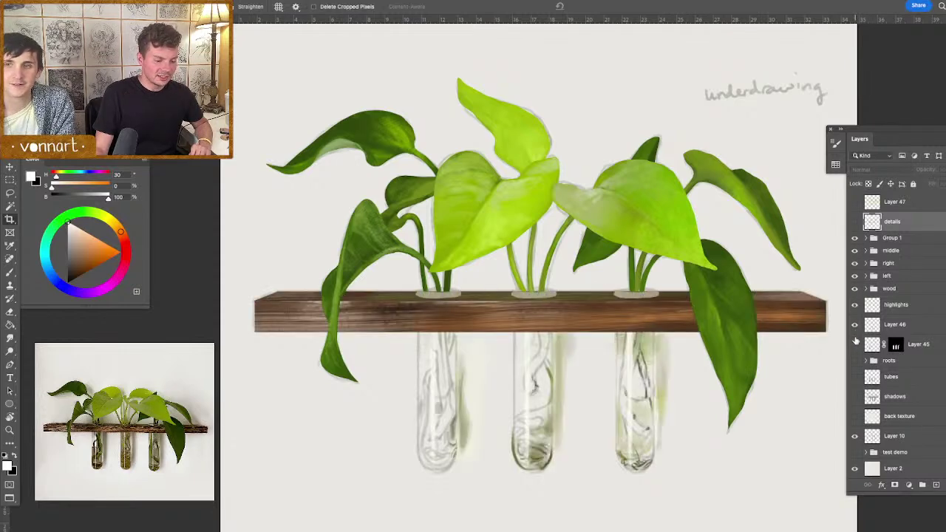
{"action": "left_click", "coordinate": [855, 344]}
{"action": "left_click", "coordinate": [856, 377]}
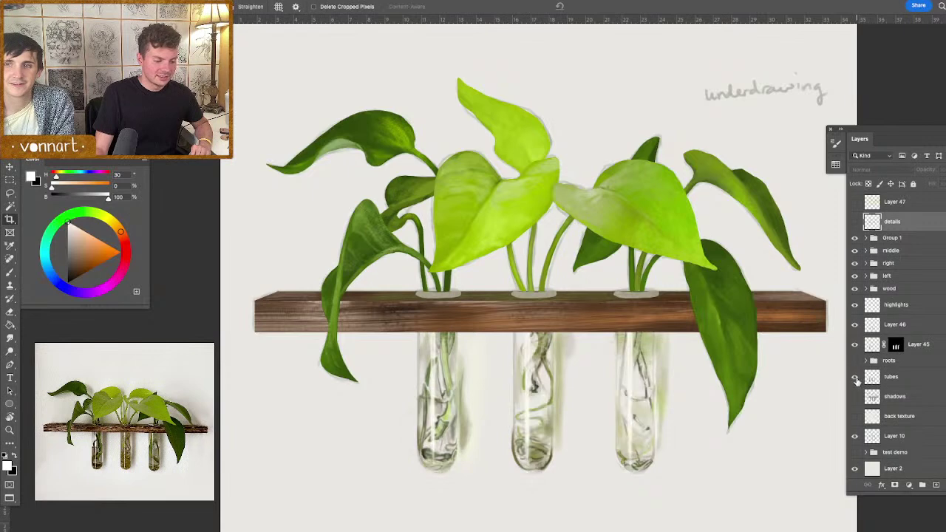
{"action": "left_click", "coordinate": [855, 397]}
{"action": "left_click", "coordinate": [856, 416]}
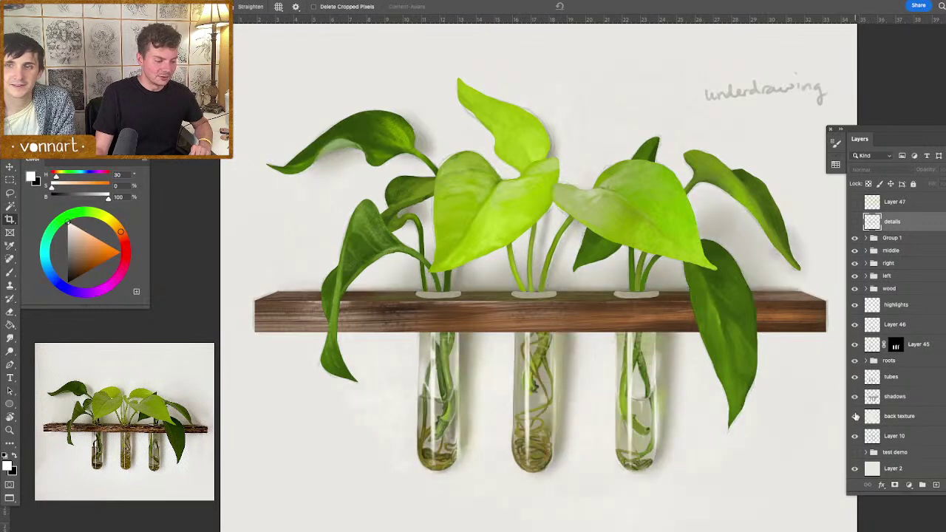
- Show the details layer, comparing the painting with and without it
{"action": "scroll", "coordinate": [867, 402], "scroll_direction": "up", "scroll_amount": 1}
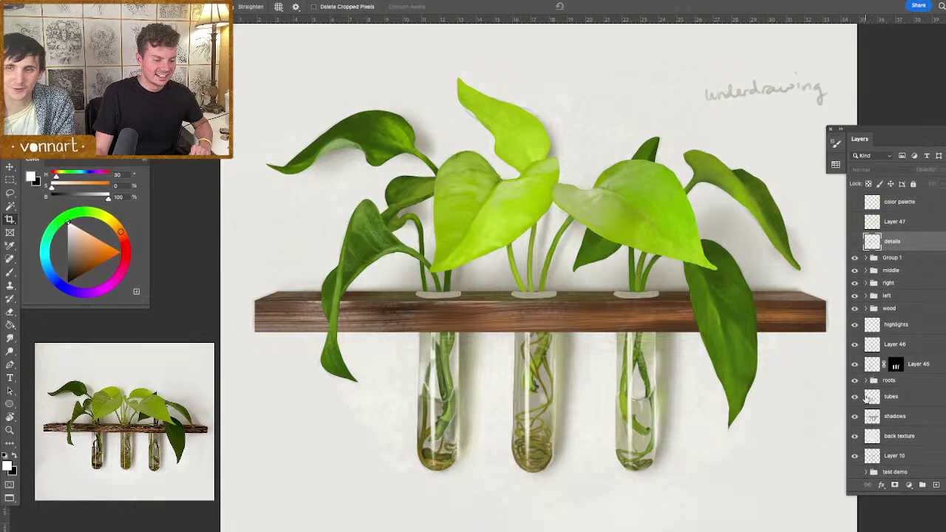
{"action": "left_click", "coordinate": [855, 242]}
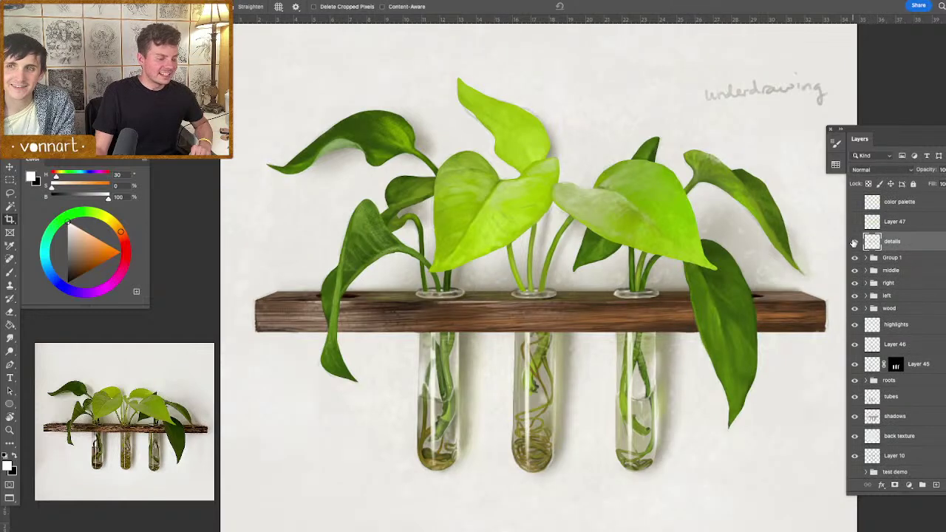
{"action": "left_click", "coordinate": [855, 242]}
{"action": "left_click", "coordinate": [855, 242]}
{"action": "left_click", "coordinate": [854, 242]}
{"action": "left_click", "coordinate": [854, 242]}
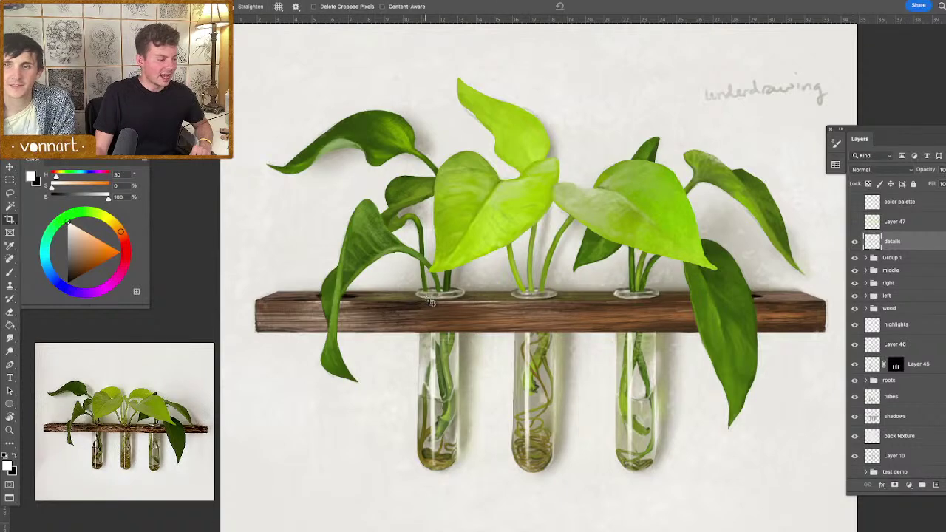
{"action": "left_click", "coordinate": [855, 241]}
{"action": "left_click", "coordinate": [855, 242]}
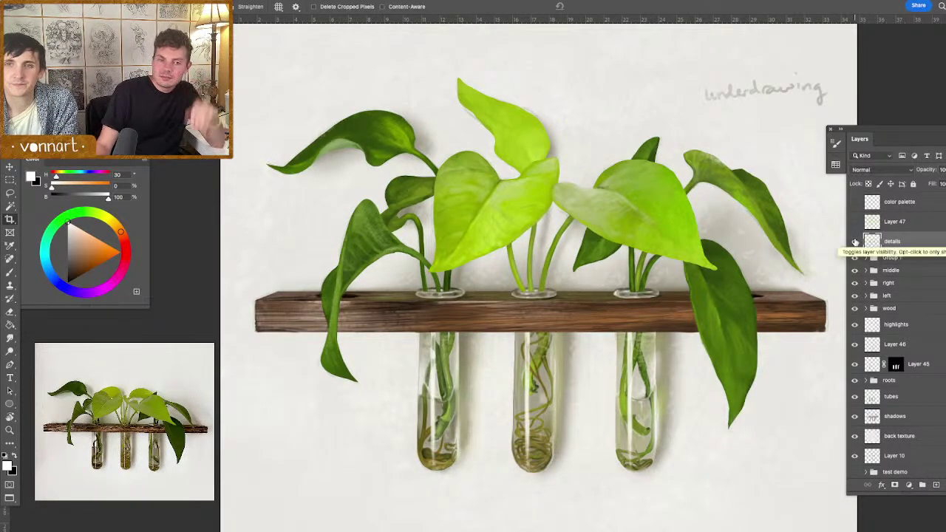
{"action": "left_click", "coordinate": [855, 242]}
- Examine the painted glass rims and stems of the tubes up close, and view the whole painting again
{"action": "scroll", "coordinate": [610, 275], "scroll_direction": "up", "scroll_amount": 10}
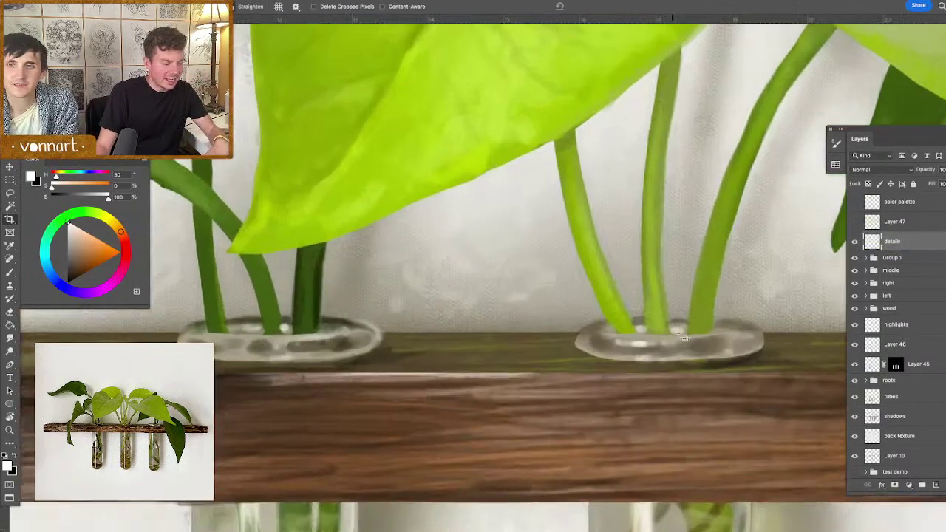
{"action": "scroll", "coordinate": [621, 359], "scroll_direction": "right", "scroll_amount": 5}
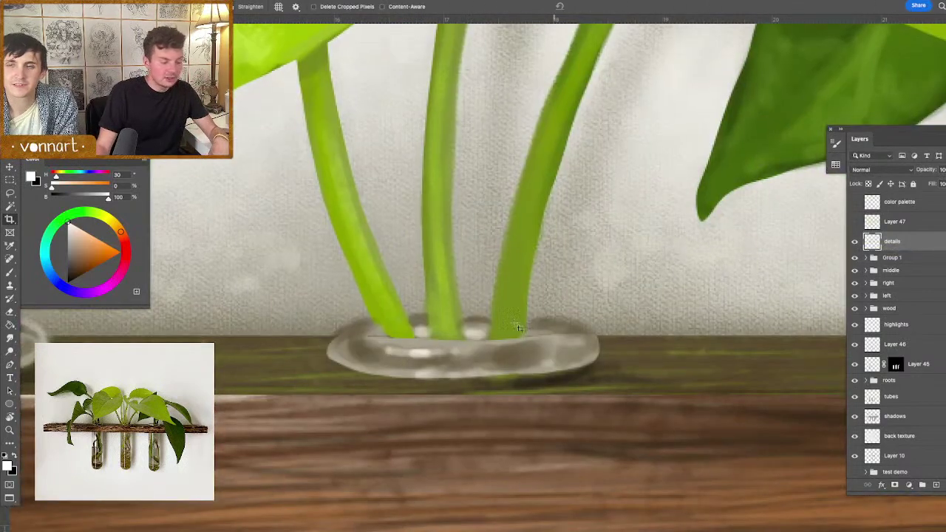
{"action": "scroll", "coordinate": [509, 377], "scroll_direction": "down", "scroll_amount": 8}
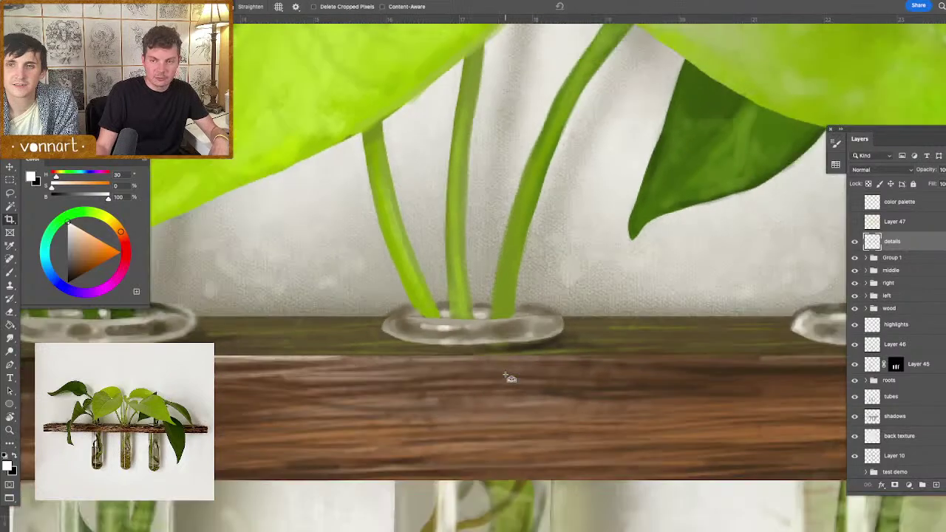
{"action": "scroll", "coordinate": [508, 378], "scroll_direction": "down", "scroll_amount": 6}
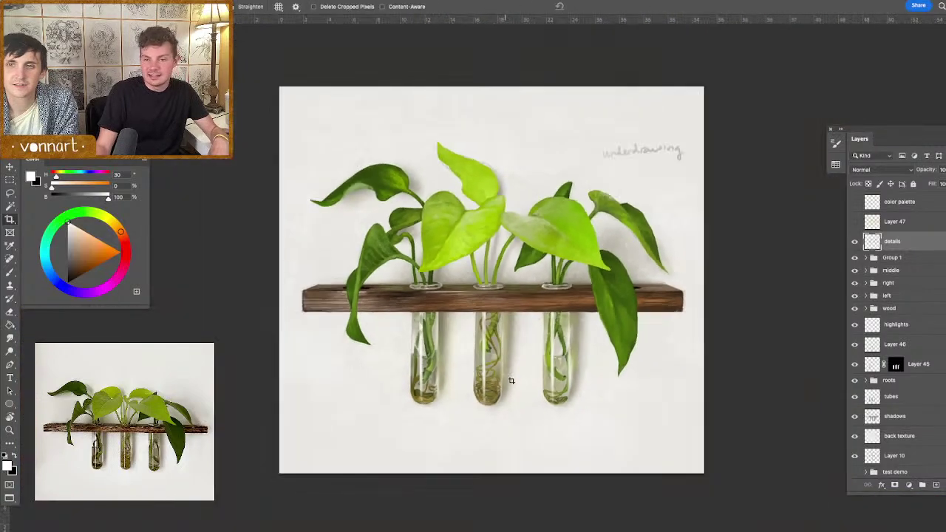
{"action": "scroll", "coordinate": [495, 338], "scroll_direction": "up", "scroll_amount": 3}
{"action": "left_click_drag", "start_coordinate": [433, 306], "coordinate": [479, 308]}
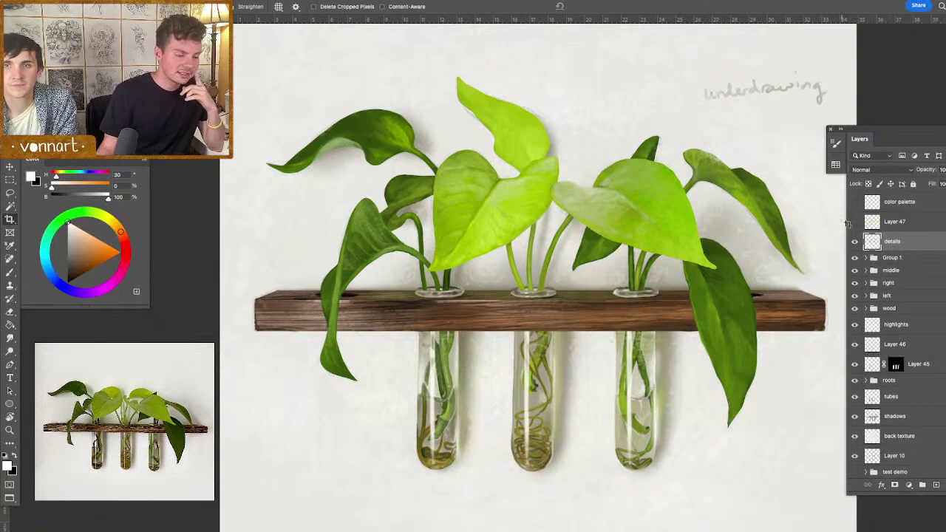
- Show Layer 47 and the color palette layer above the details layer
{"action": "left_click", "coordinate": [856, 221]}
{"action": "left_click", "coordinate": [859, 223]}
{"action": "left_click", "coordinate": [859, 223]}
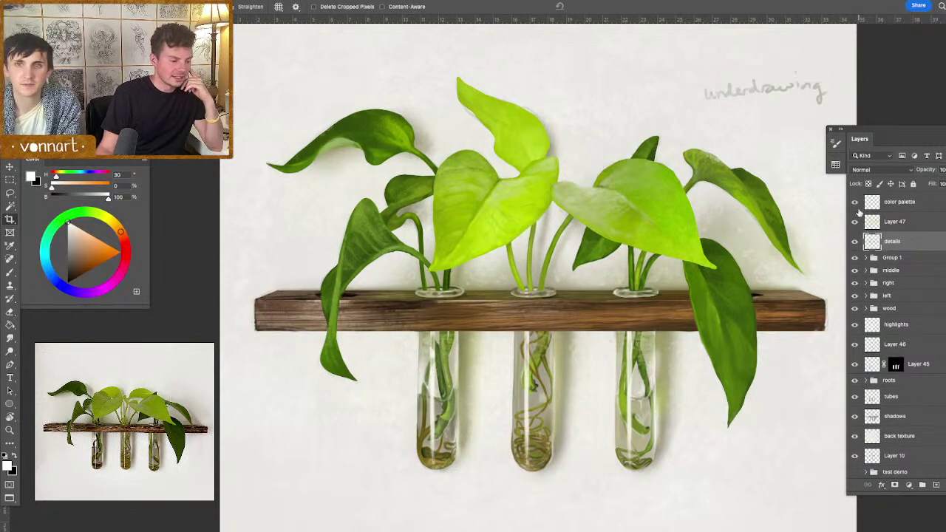
- Hide Layer 10 with the sketch lines and rename it "underdrawing"
{"action": "scroll", "coordinate": [869, 418], "scroll_direction": "down", "scroll_amount": 1}
{"action": "left_click", "coordinate": [856, 437]}
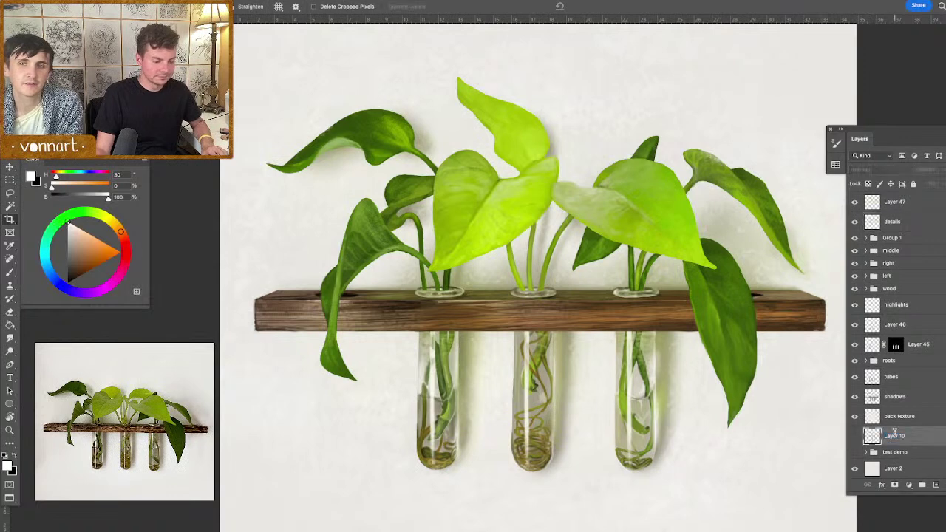
{"action": "double_click", "coordinate": [895, 435]}
{"action": "type", "text": "underdrawing"}
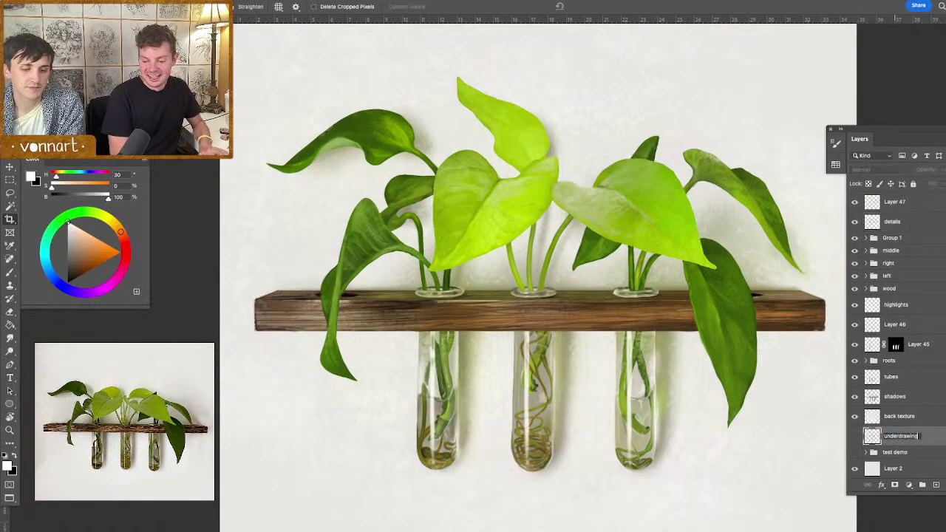
{"action": "key", "text": "Return"}
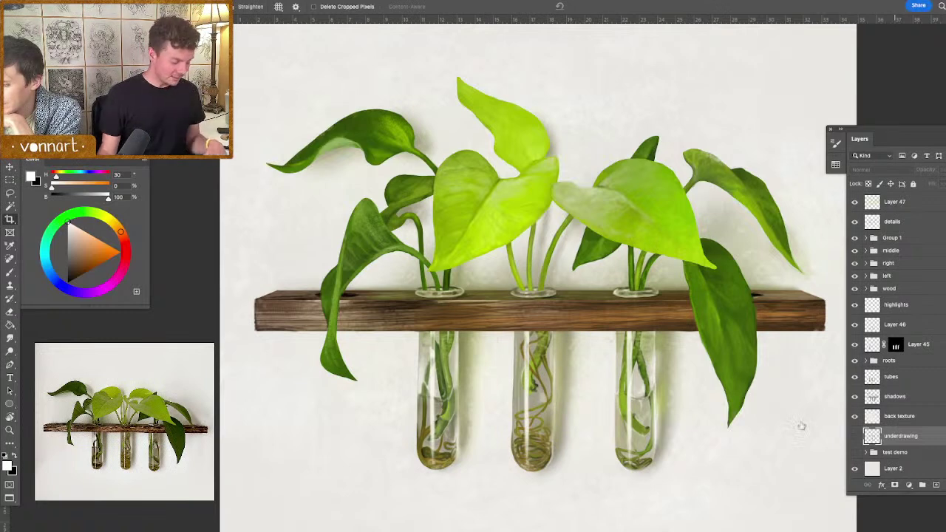
- Hide the interface panels to view the finished painting beside its reference photo
{"action": "key", "text": "ctrl+minus"}
{"action": "key", "text": "ctrl+plus"}
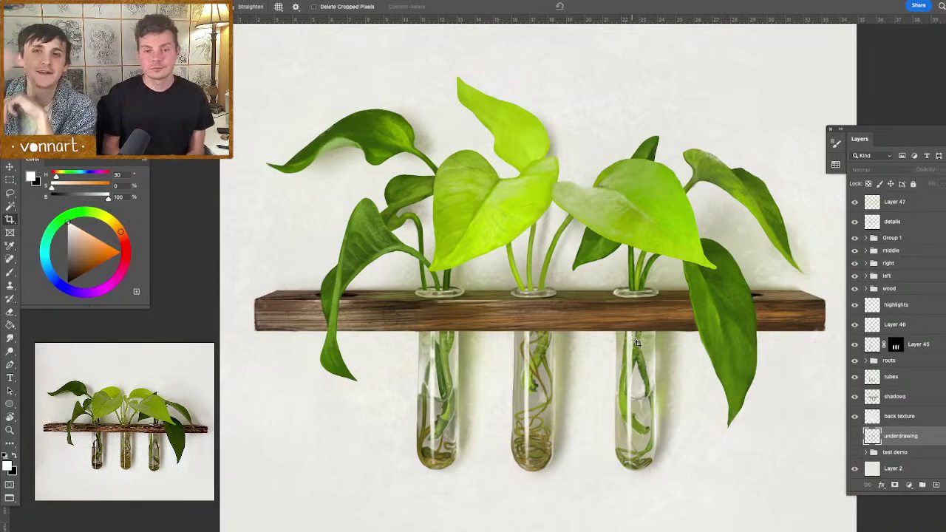
{"action": "key", "text": "Tab"}
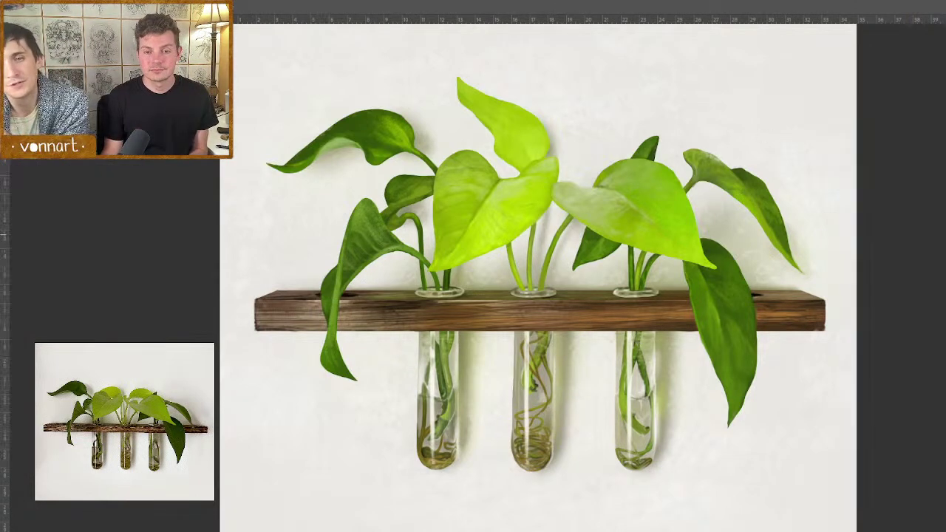